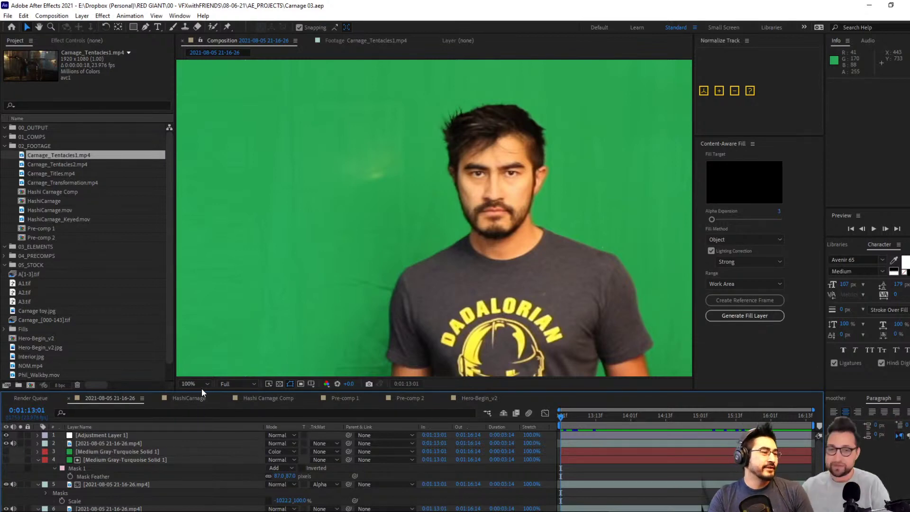
Open the HashiCarnage composition, scrub through the keyed actor footage and return to its first frame.
left_click(187, 400)
left_click_drag(584, 417, 608, 459)
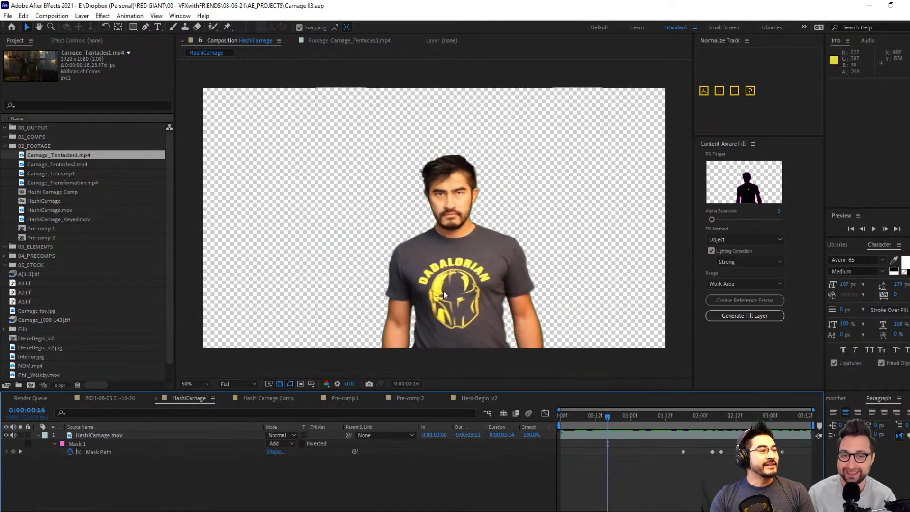
mouse_move(641, 422)
left_mouse_down()
mouse_move(682, 421)
mouse_move(648, 431)
left_mouse_up()
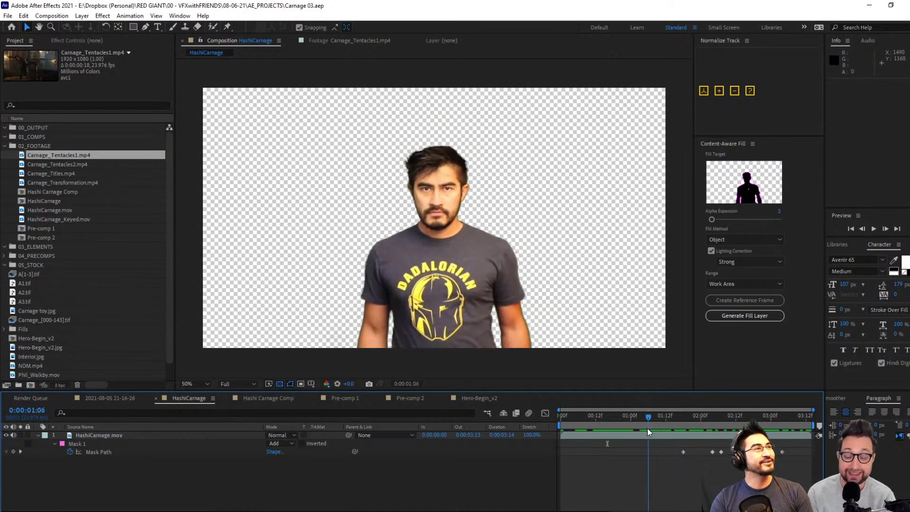
key("Home")
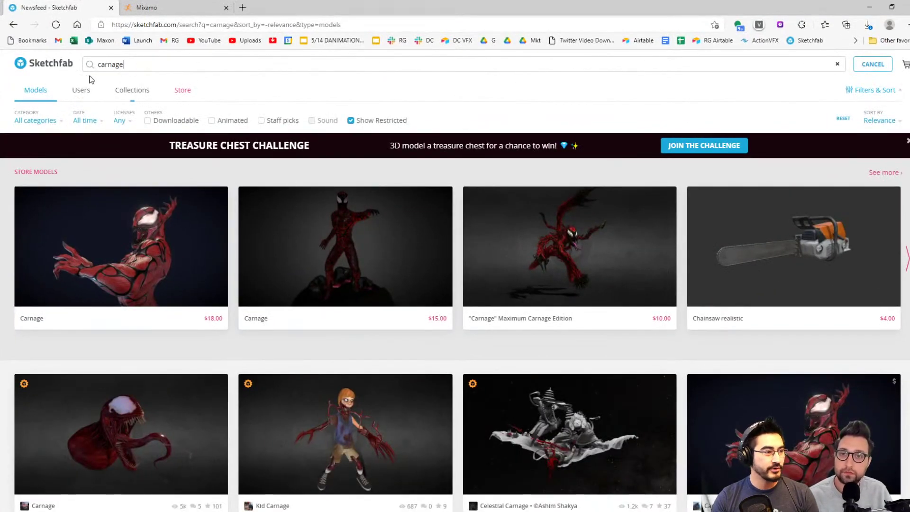
Limit the carnage search to downloadable models and inspect the carnage-from-marvel-end-time-arena model from different angles.
left_click(148, 121)
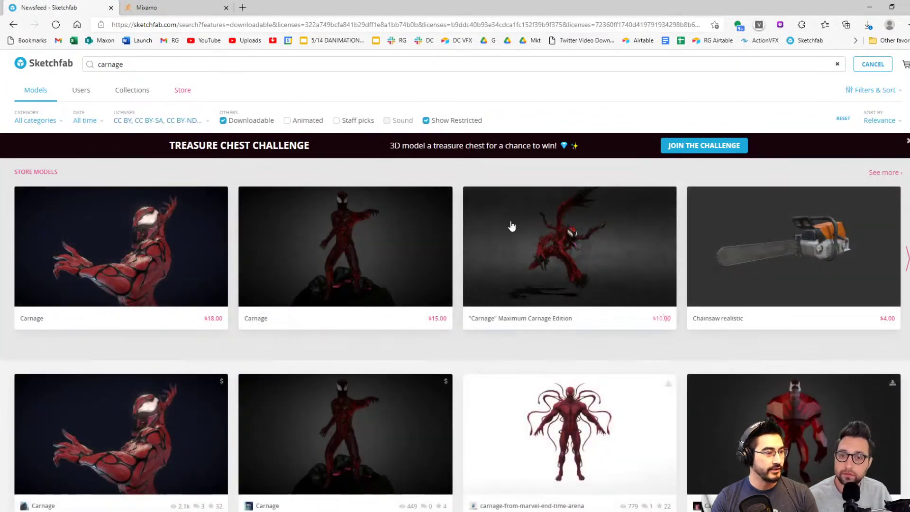
left_click(599, 447)
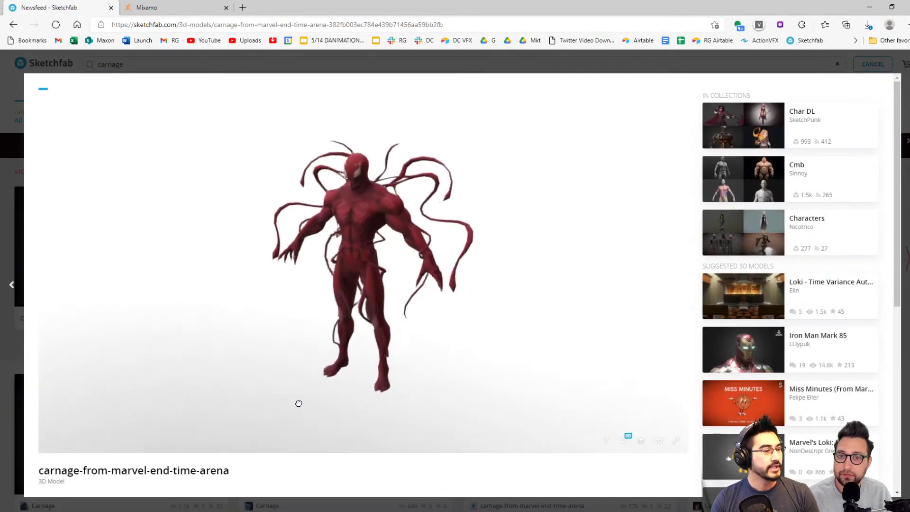
mouse_move(299, 403)
left_mouse_down()
mouse_move(376, 402)
mouse_move(246, 404)
mouse_move(378, 399)
mouse_move(308, 402)
left_mouse_up()
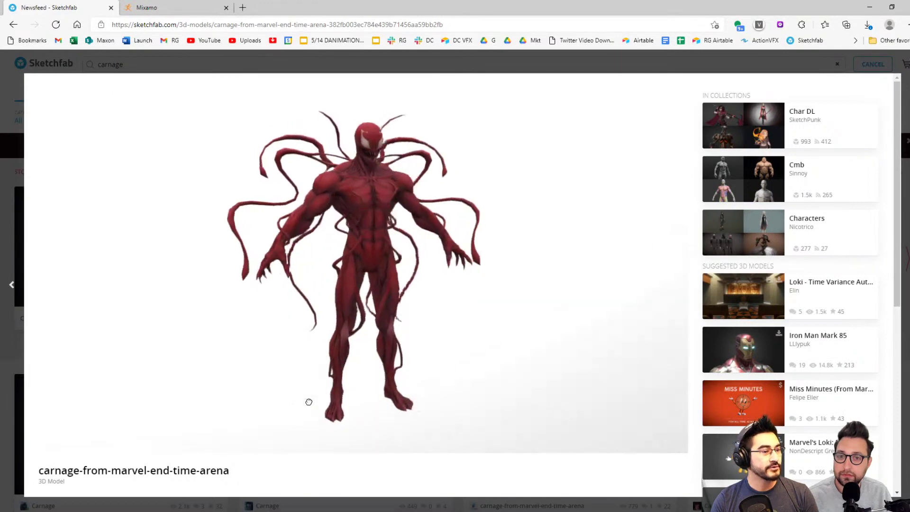
Switch to Mixamo and preview the Capoeira and Dodging Right animations on the tentacled character.
left_click(176, 13)
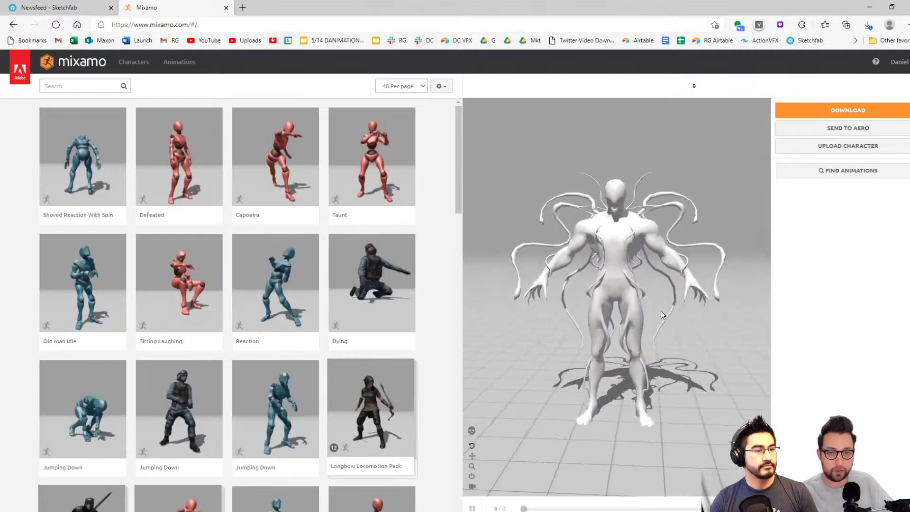
left_click(304, 164)
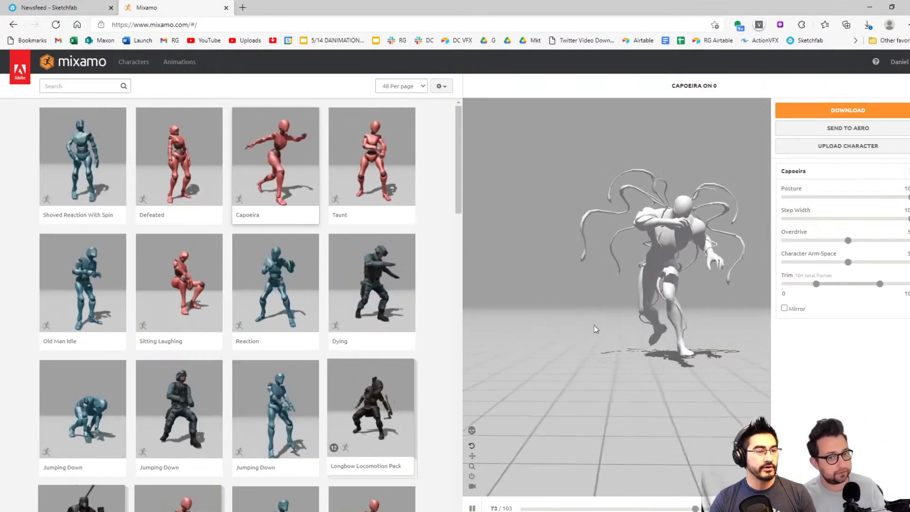
left_click_drag(455, 196, 446, 288)
scroll(266, 361, "up", 1)
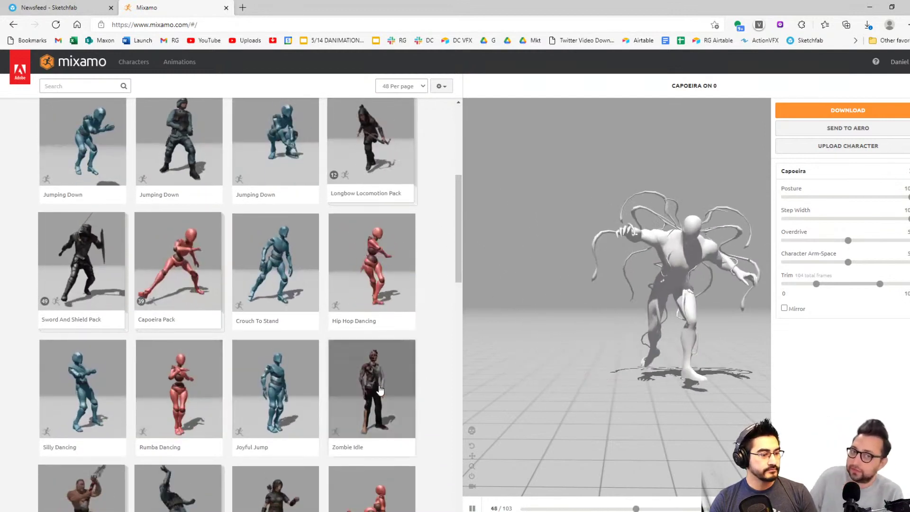
scroll(380, 390, "down", 2)
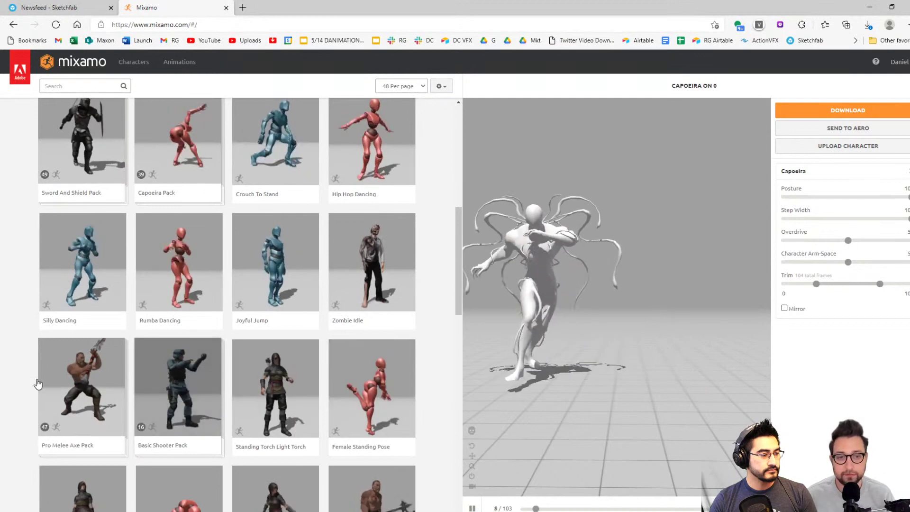
scroll(370, 403, "down", 6)
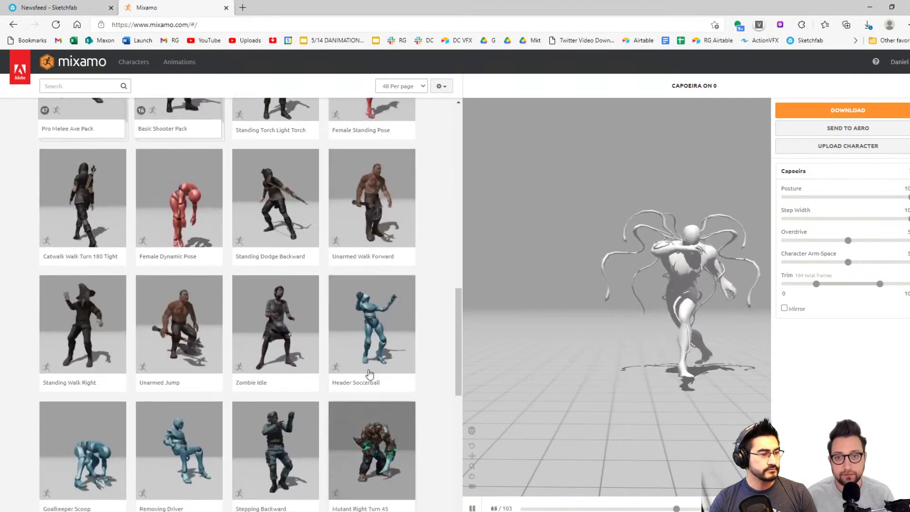
scroll(371, 374, "up", 4)
scroll(371, 369, "up", 2)
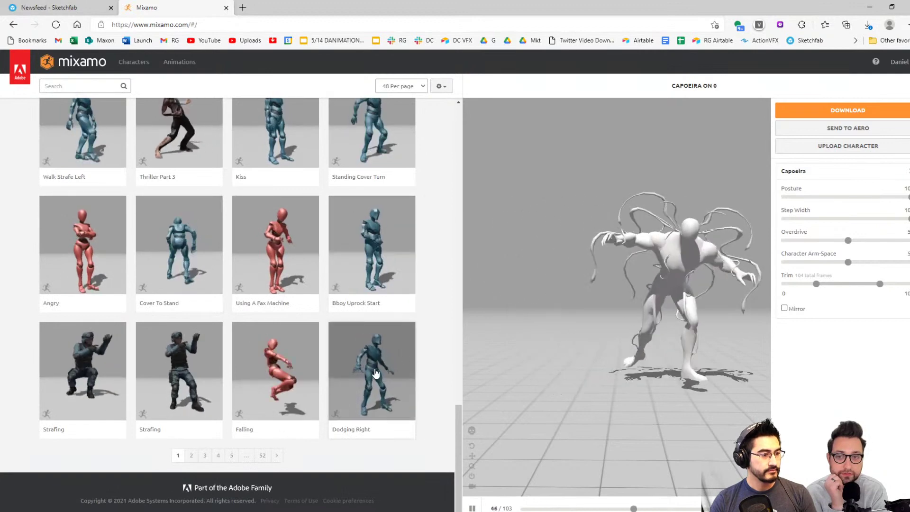
left_click(376, 374)
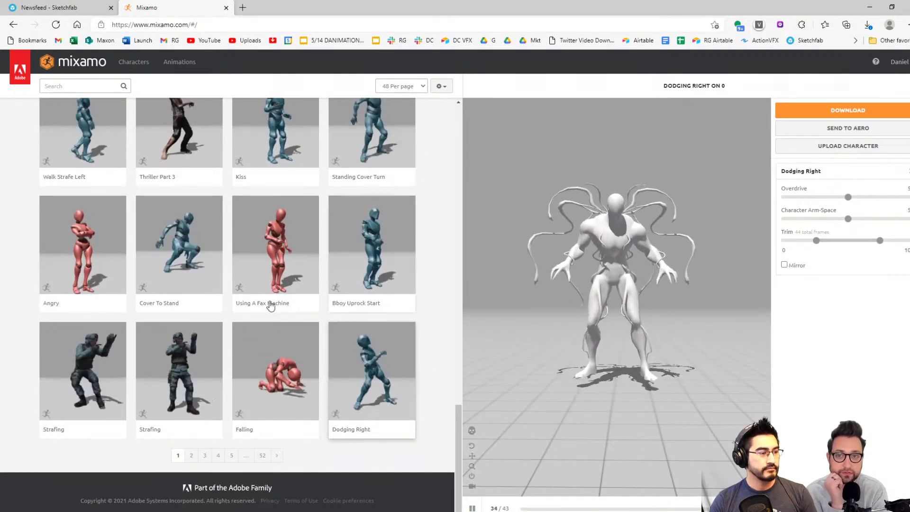
Preview the Old Man Idle animation on the character and examine it up close from a higher angle.
scroll(292, 274, "up", 20)
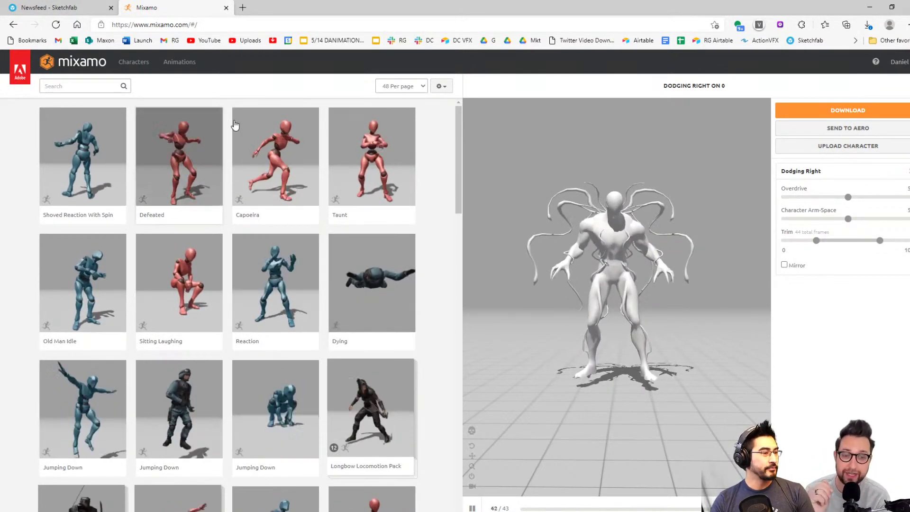
scroll(435, 279, "down", 10)
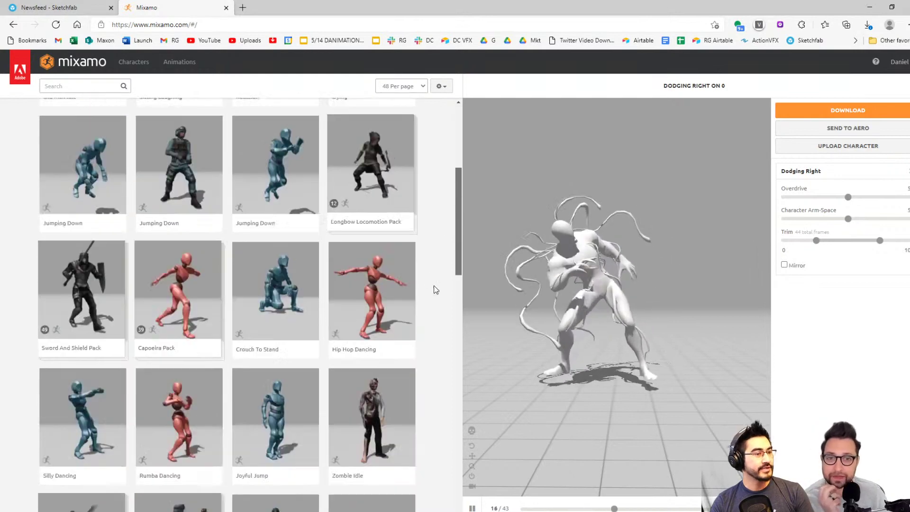
scroll(435, 314, "down", 3)
scroll(445, 311, "up", 13)
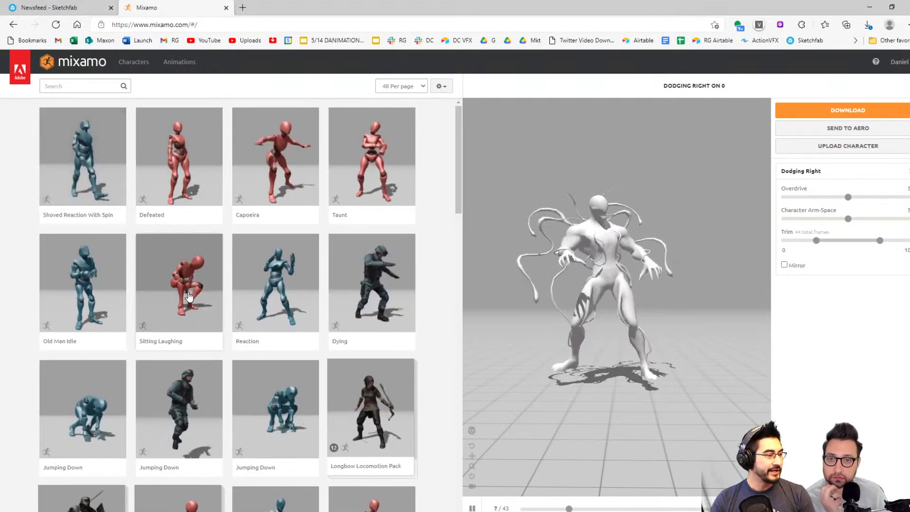
left_click(95, 298)
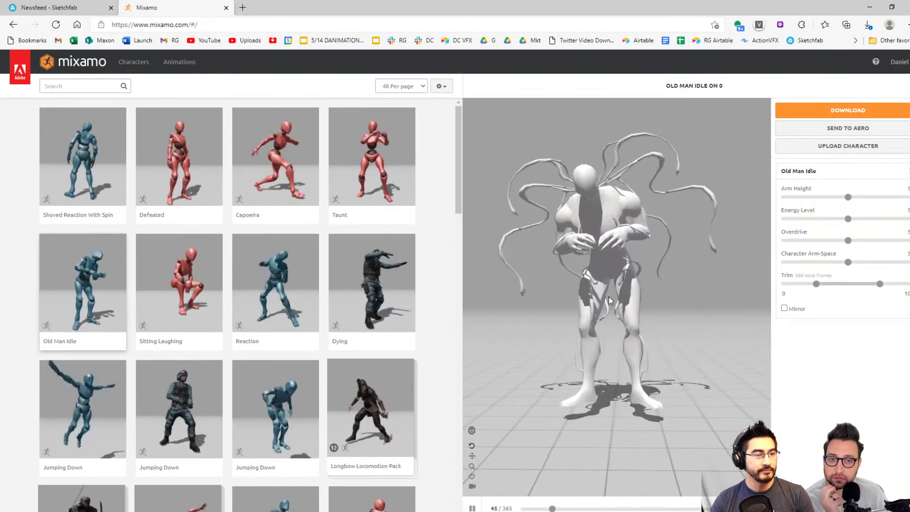
left_click_drag(613, 217, 598, 260)
scroll(580, 215, "up", 4)
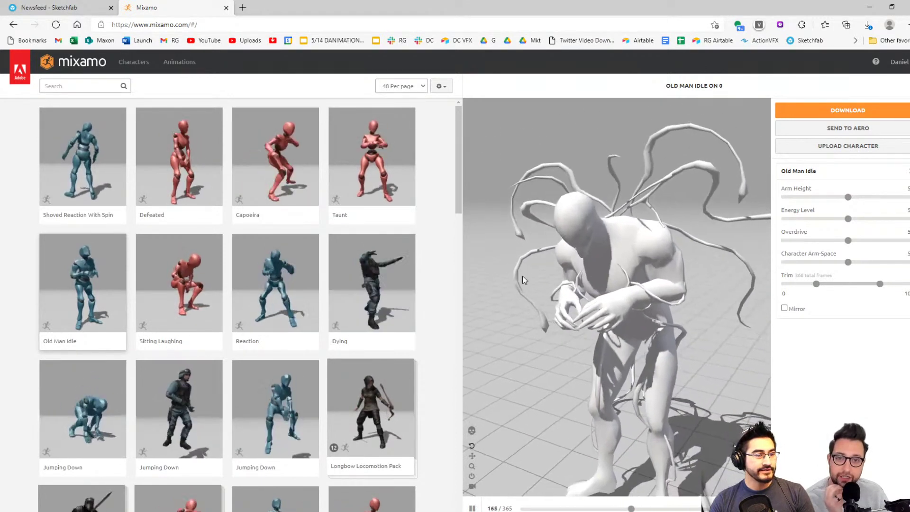
Preview the Dying animation on the character and browse the animation library for other options.
left_click(381, 284)
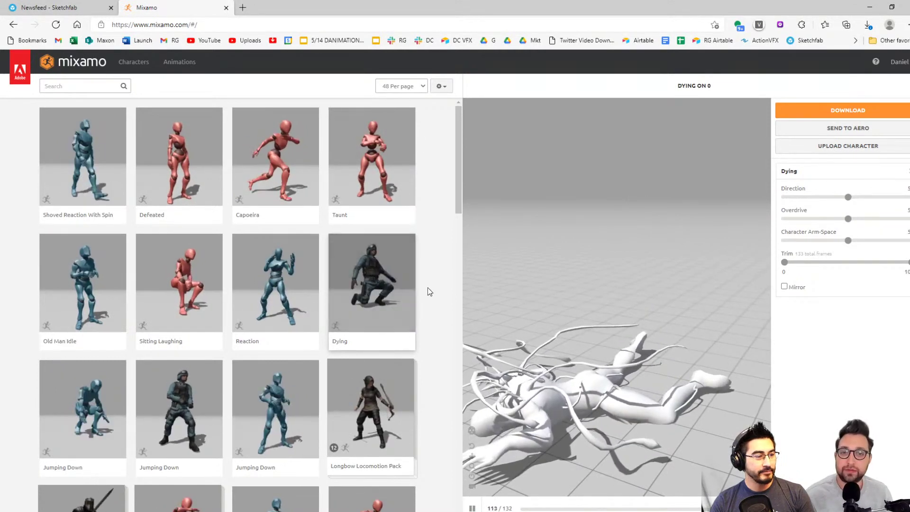
scroll(428, 291, "down", 9)
scroll(375, 294, "up", 9)
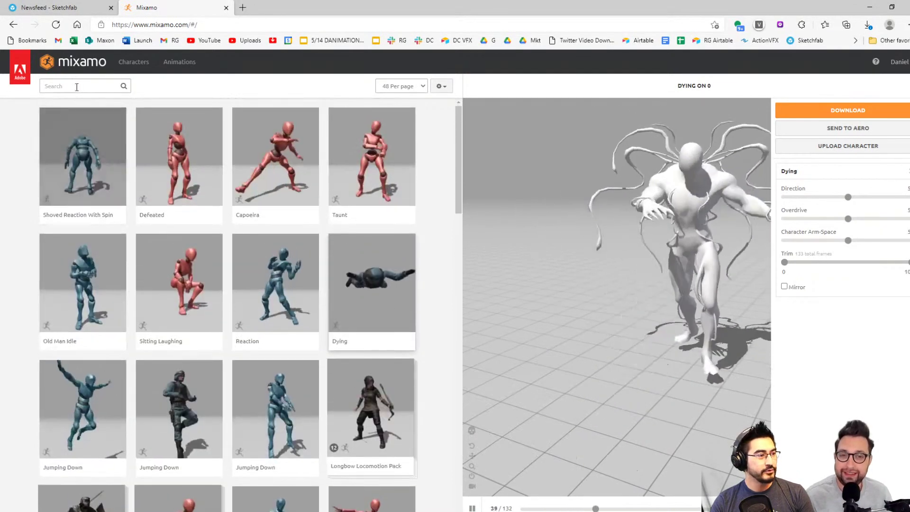
Filter the animations to the Dance genre and preview Rumba Dancing on the character from a lower angle.
left_click(77, 86)
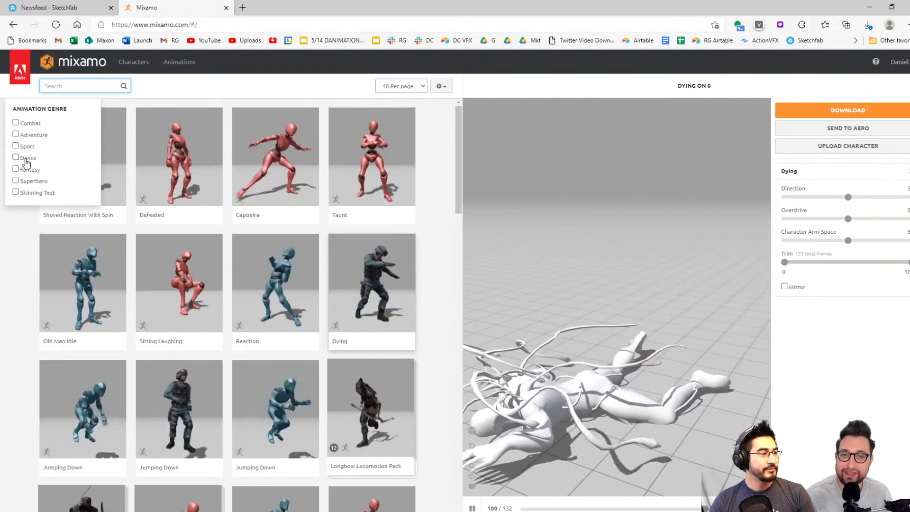
left_click(16, 158)
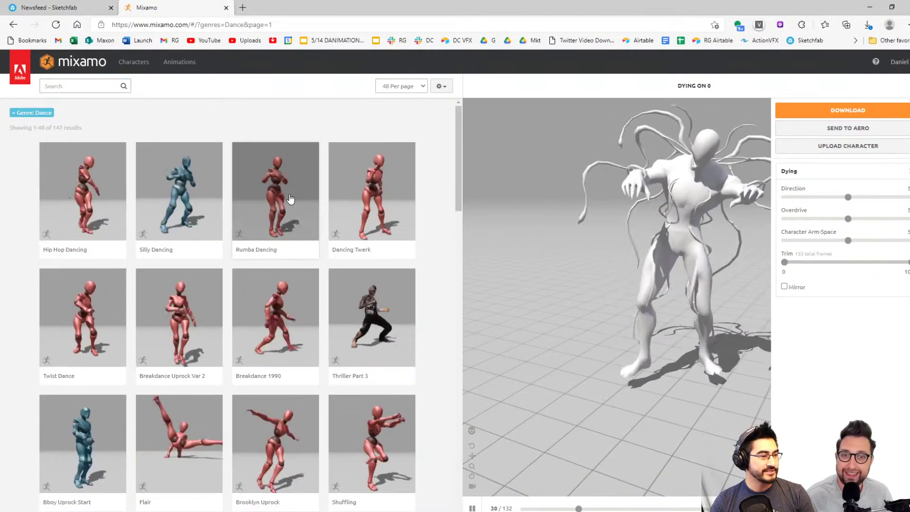
left_click(294, 198)
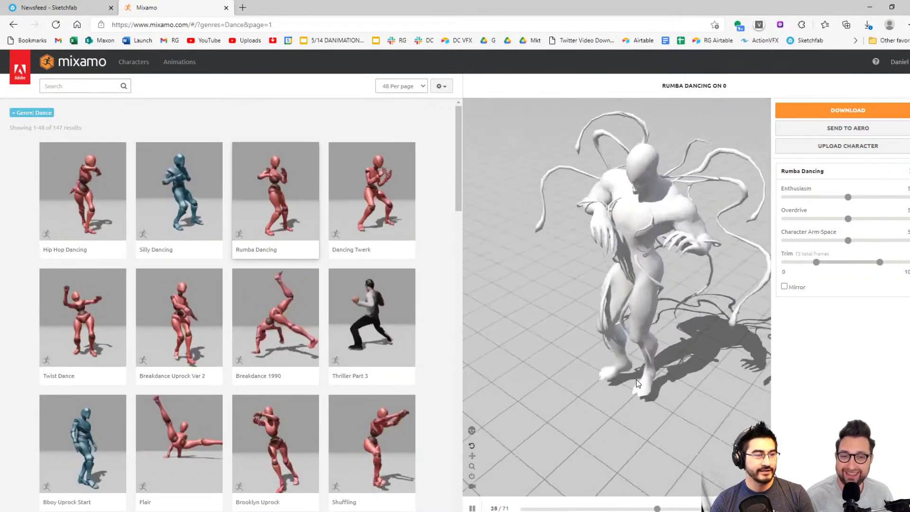
left_click_drag(640, 377, 628, 409)
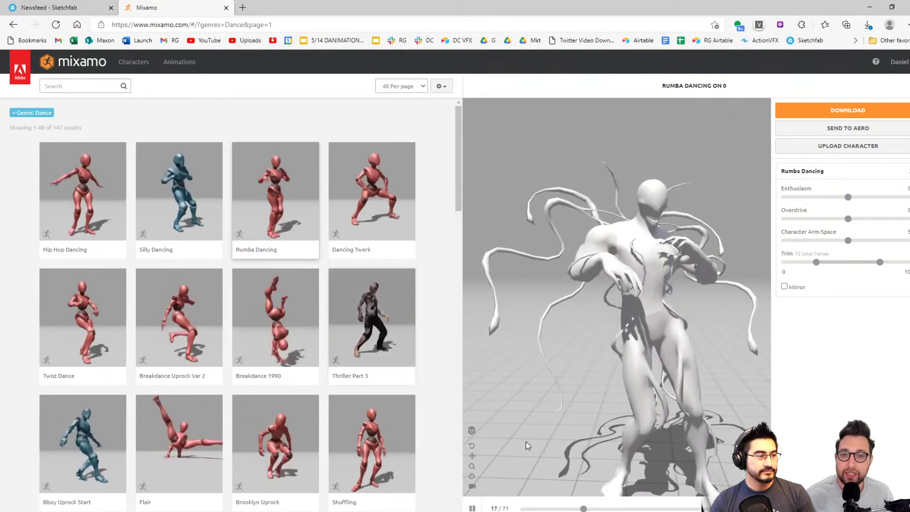
Preview the Dancing Twerk animation on the character and examine it from the front, side and above.
left_click(373, 228)
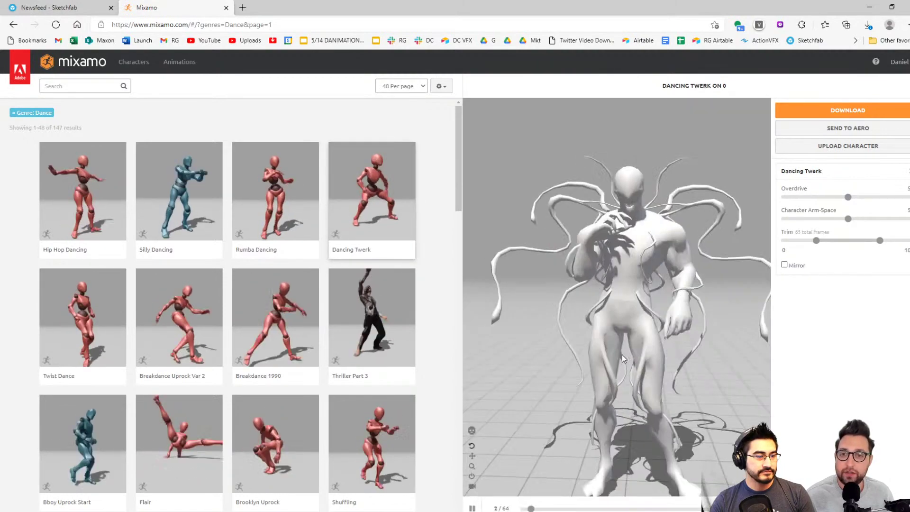
left_click_drag(615, 440, 657, 384)
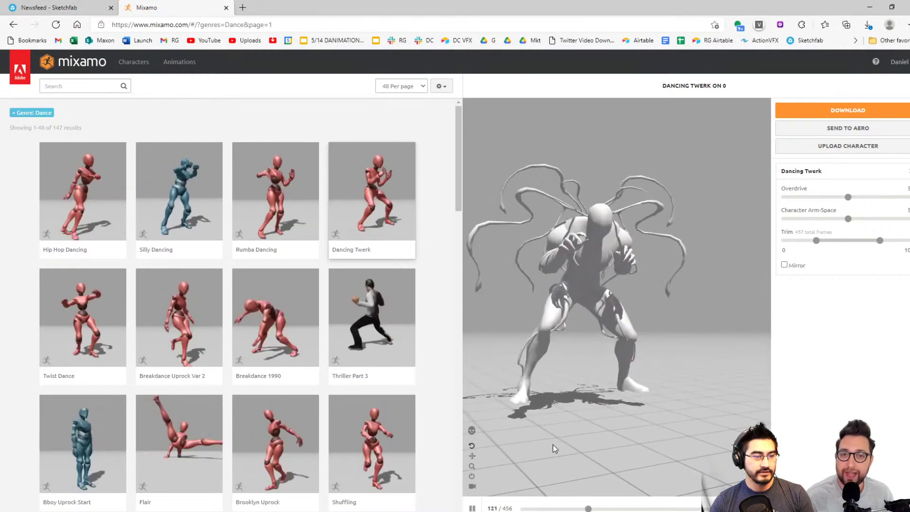
left_click_drag(536, 433, 782, 477)
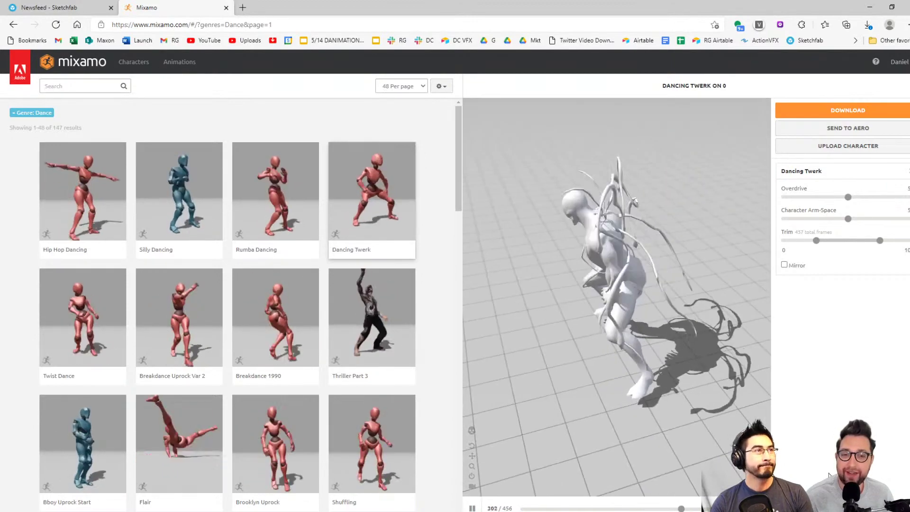
left_click_drag(508, 443, 575, 434)
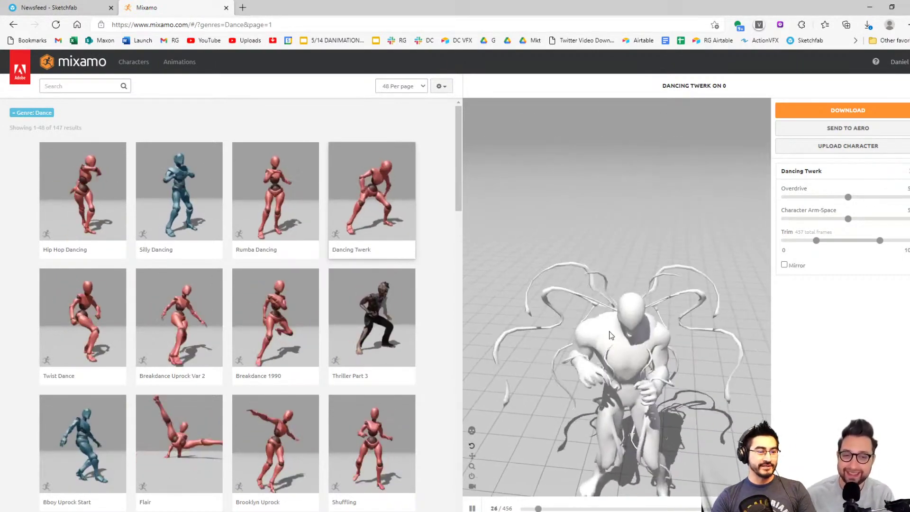
left_click_drag(688, 444, 703, 408)
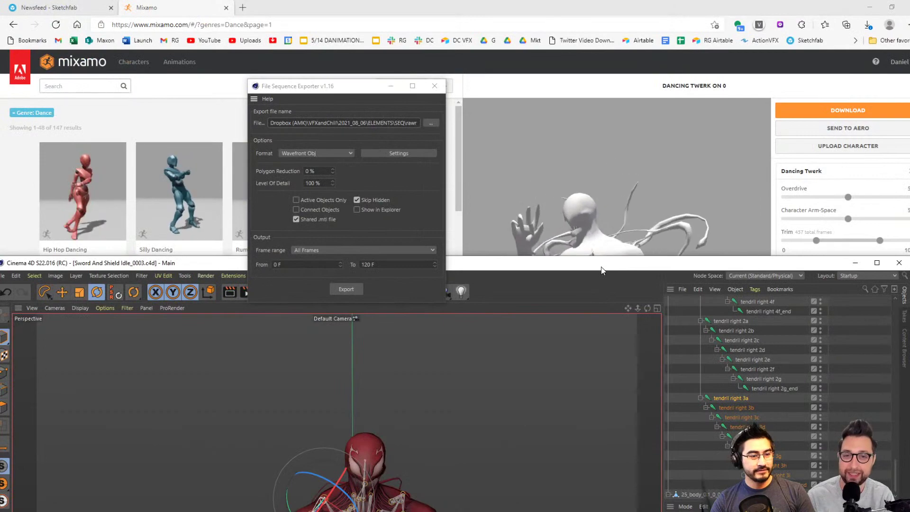
Close the File Sequence Exporter and maximize the Cinema 4D window showing Sword And Shield Idle_0003.c4d.
left_click_drag(601, 270, 618, 507)
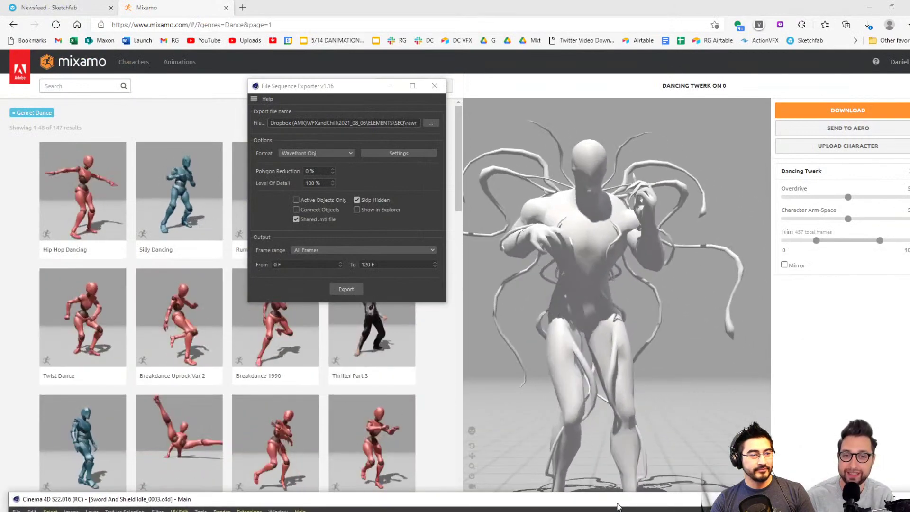
left_click(434, 86)
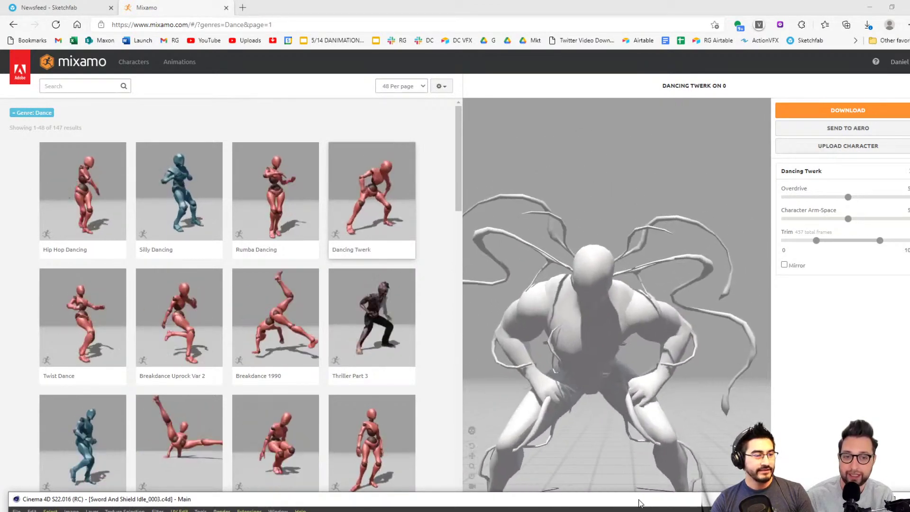
left_click_drag(640, 502, 568, 28)
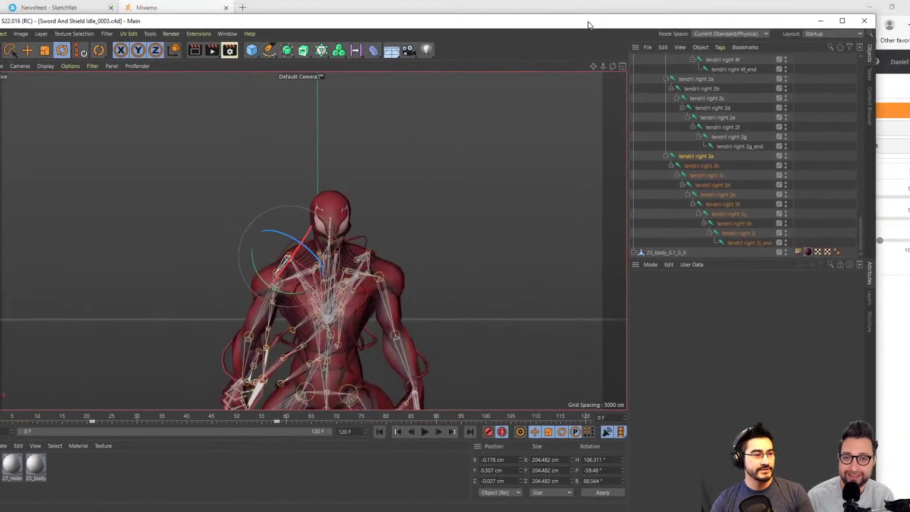
double_click(588, 24)
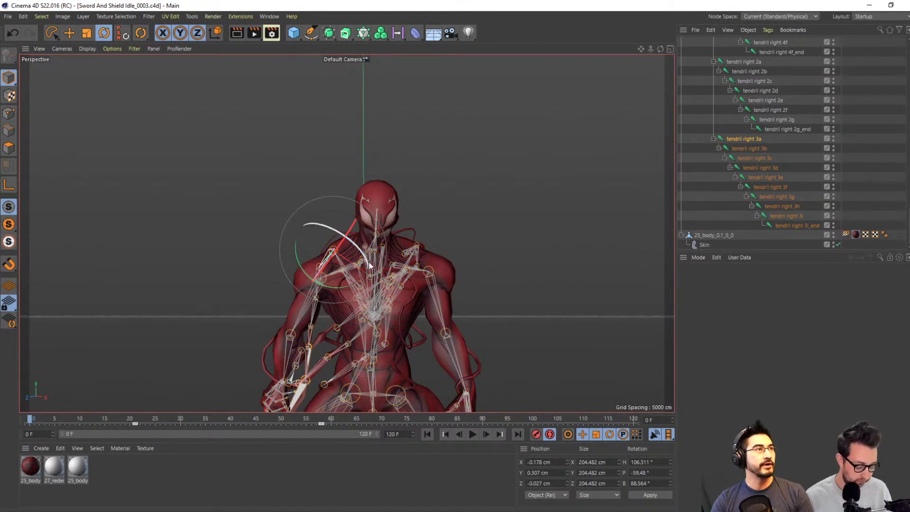
Rewind the Carnage animation to frame 0 and minimize the floating Timeline window to reveal After Effects.
left_click_drag(51, 420, 29, 434)
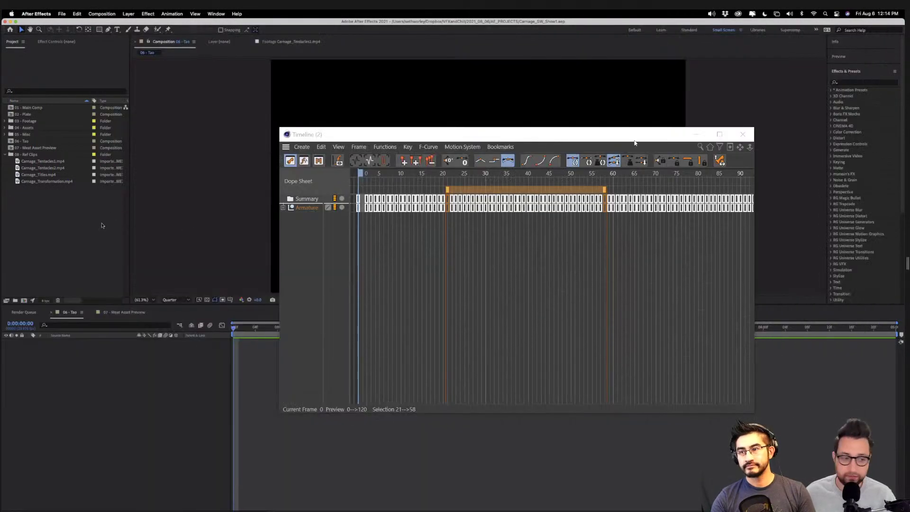
left_click(696, 134)
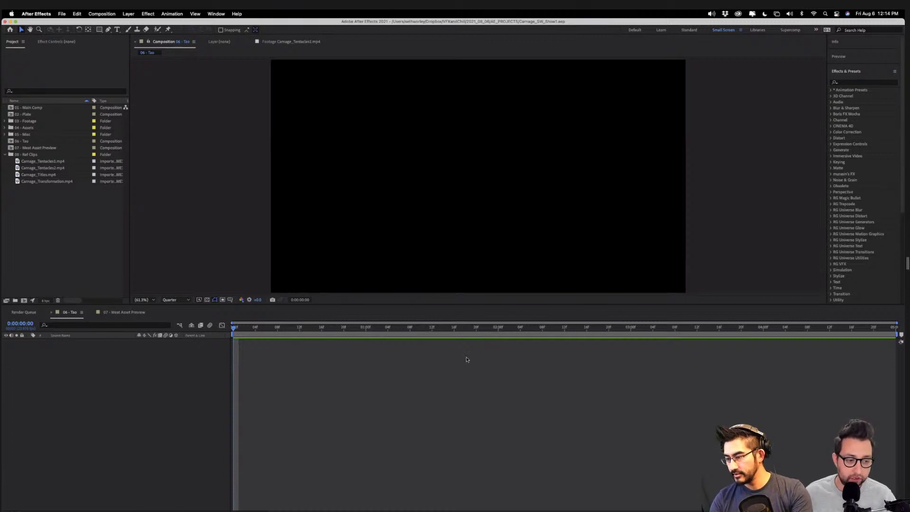
Open the Carnage_Tentacles1.mp4 reference clip, raise its viewer exposure and play it.
left_click(76, 225)
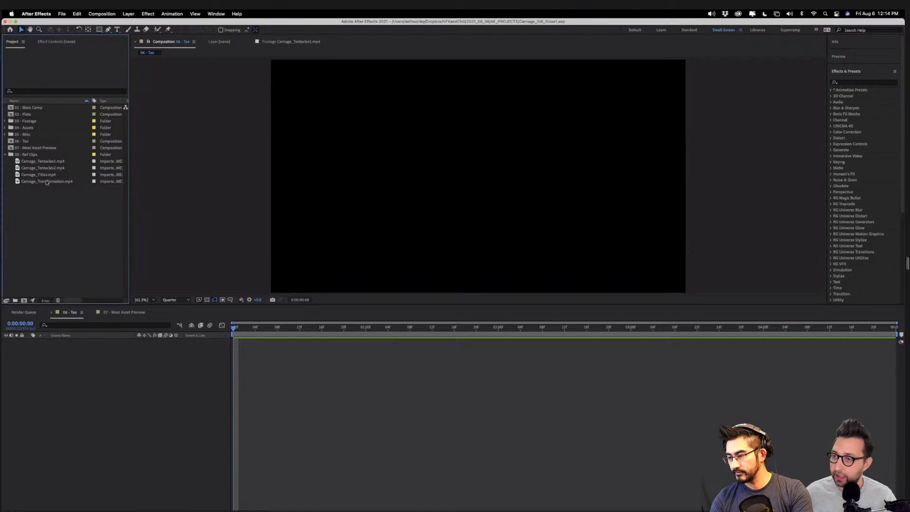
double_click(35, 161)
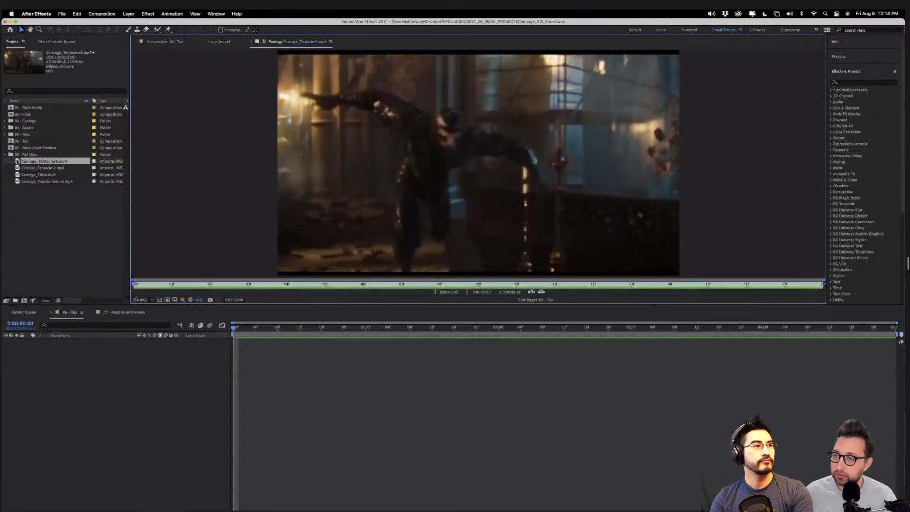
left_click_drag(199, 300, 205, 300)
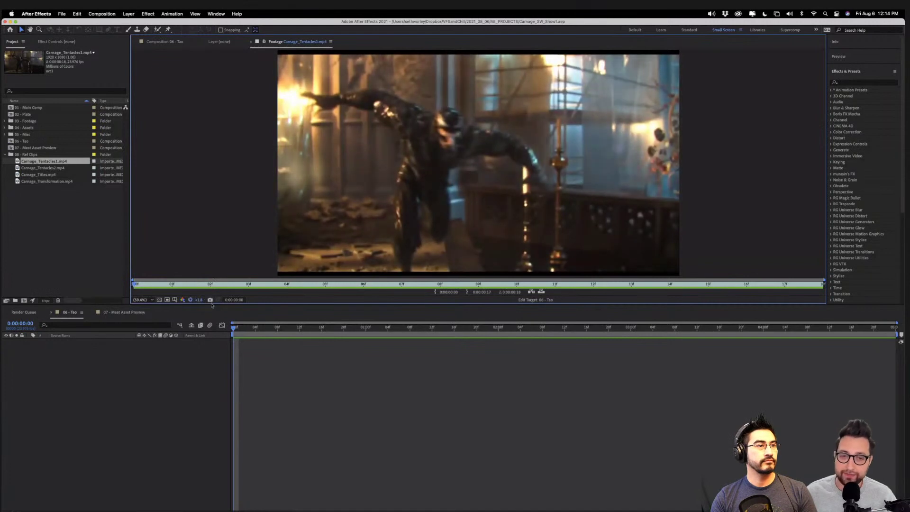
key("space")
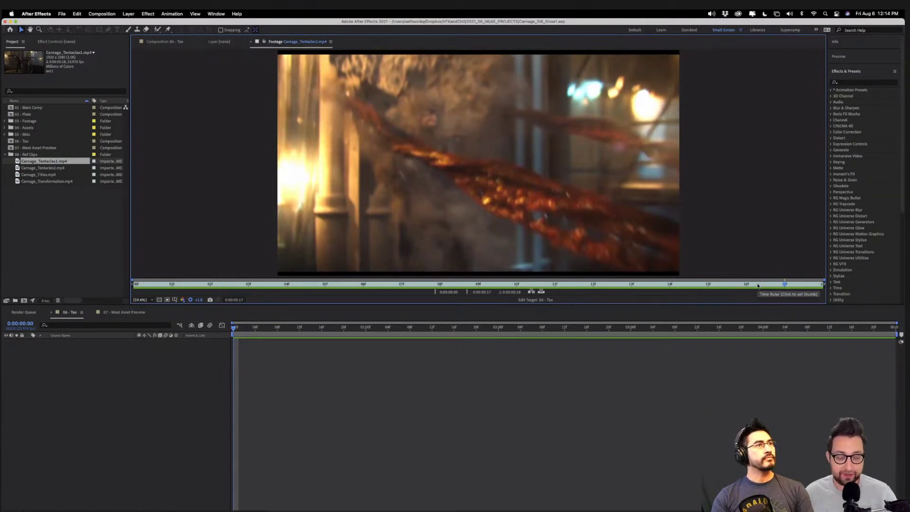
Scrub through the tentacle frames near the end of the reference clip and reset the viewer exposure to 0.
left_click_drag(757, 285, 786, 288)
left_click(198, 301)
type("0")
key("Return")
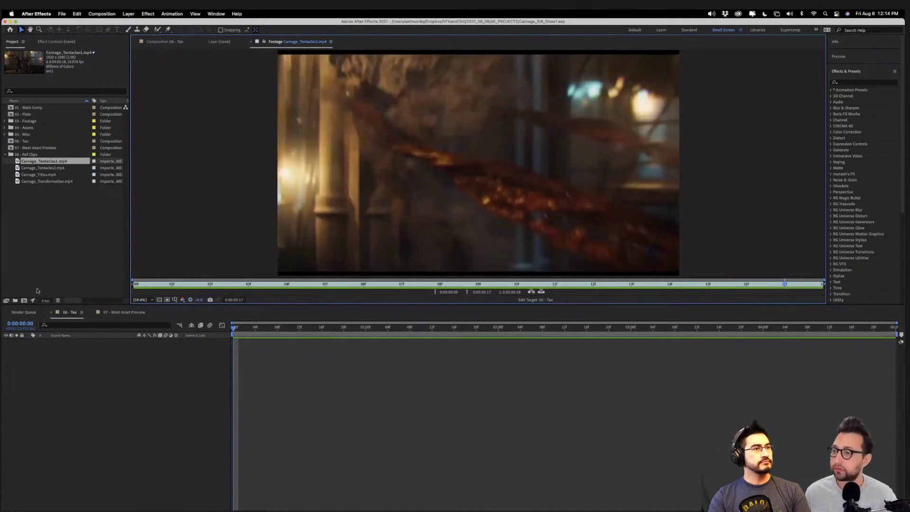
Look at the 01 - Main Comp and 02 - Plate compositions, close both timelines and return to 06 - Tao.
left_click(71, 232)
double_click(11, 142)
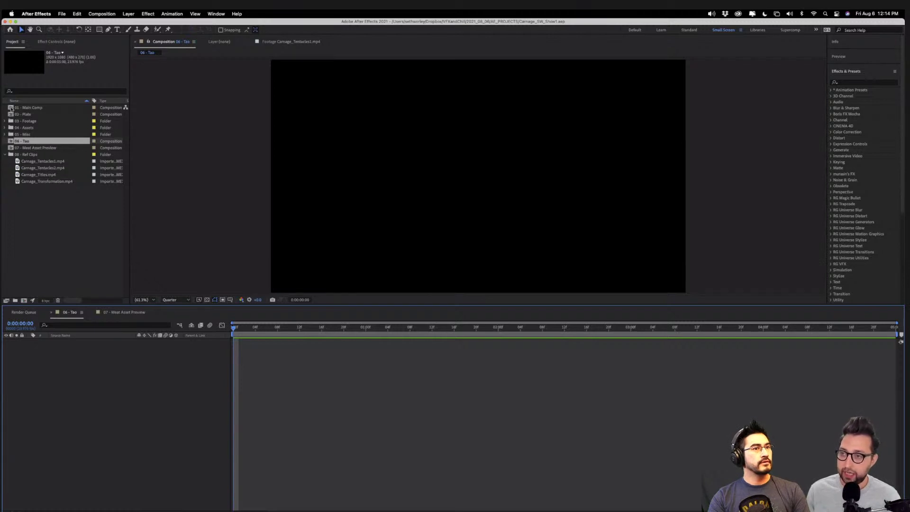
double_click(10, 109)
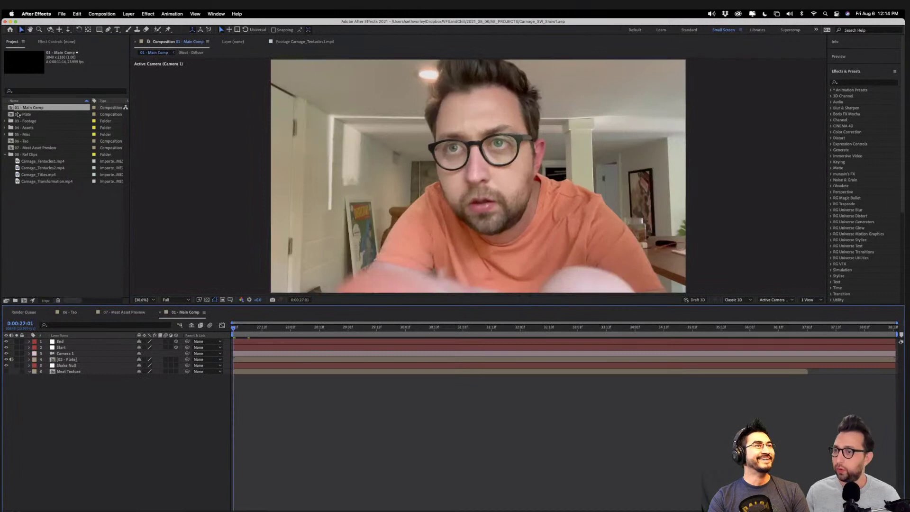
double_click(10, 114)
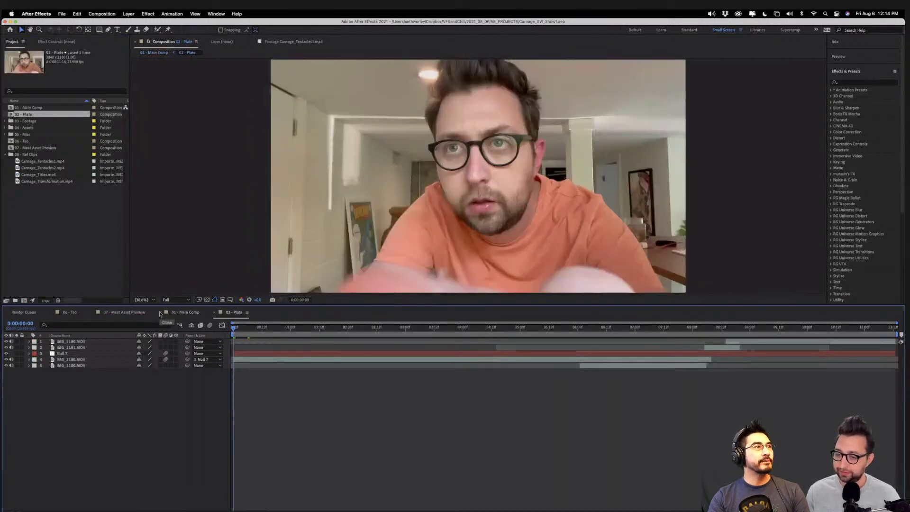
left_click(160, 313)
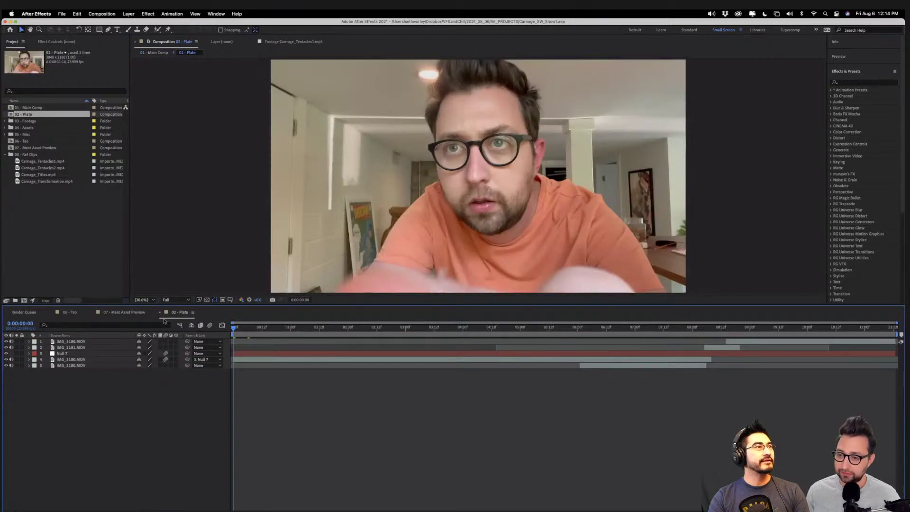
left_click(71, 311)
left_click(160, 313)
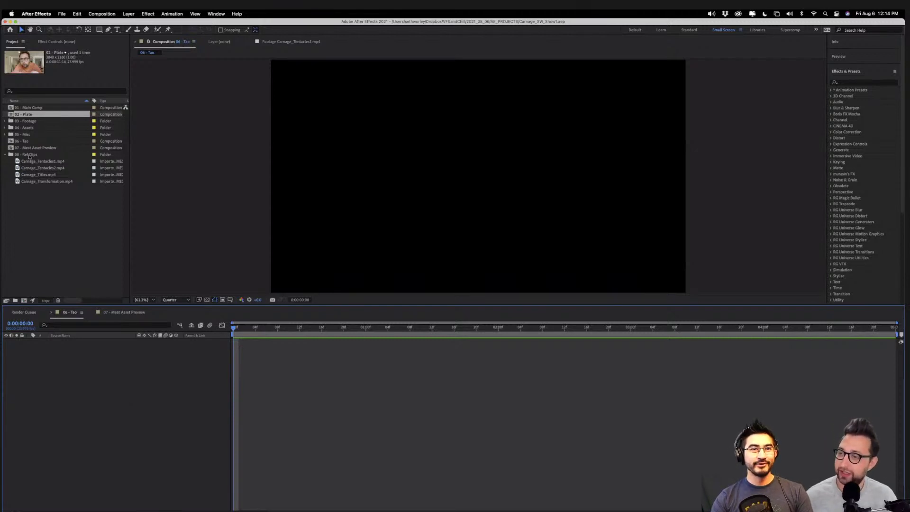
Create a composition-sized black solid named Tao in the 06 - Tao composition.
left_click(31, 196)
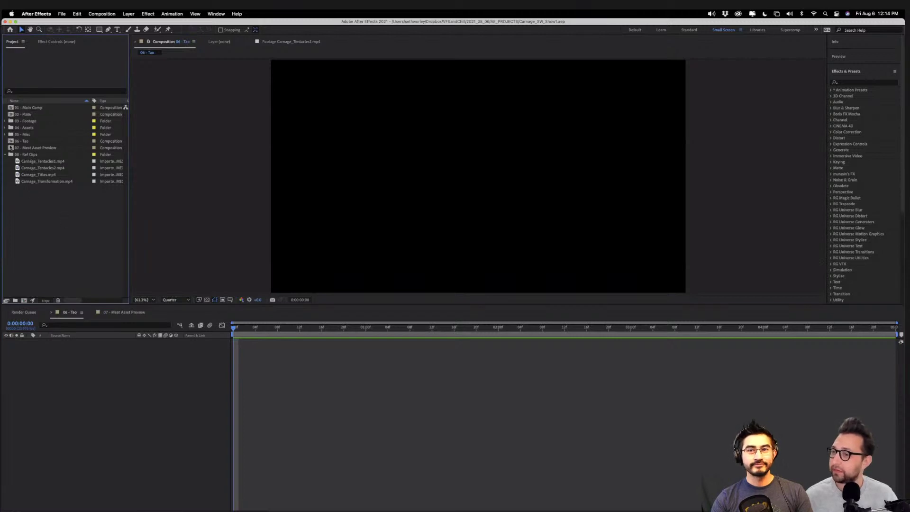
double_click(13, 141)
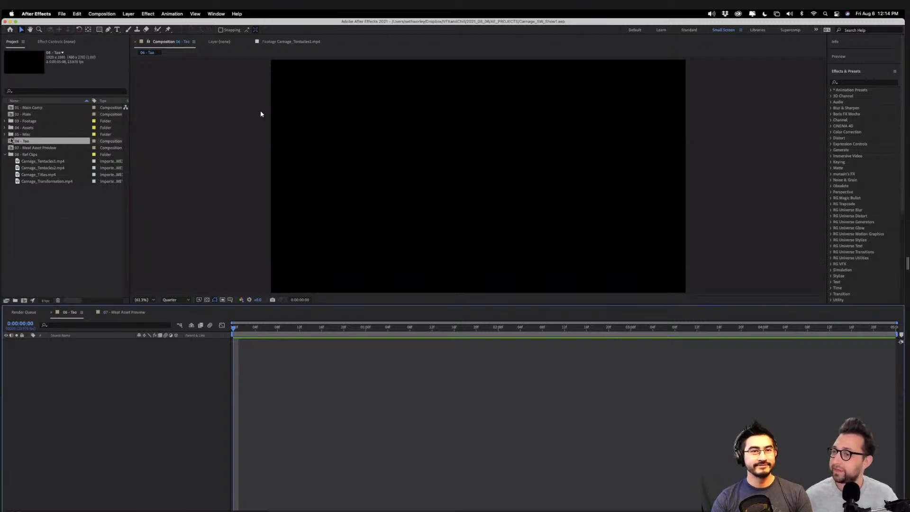
left_click(128, 13)
mouse_move(157, 24)
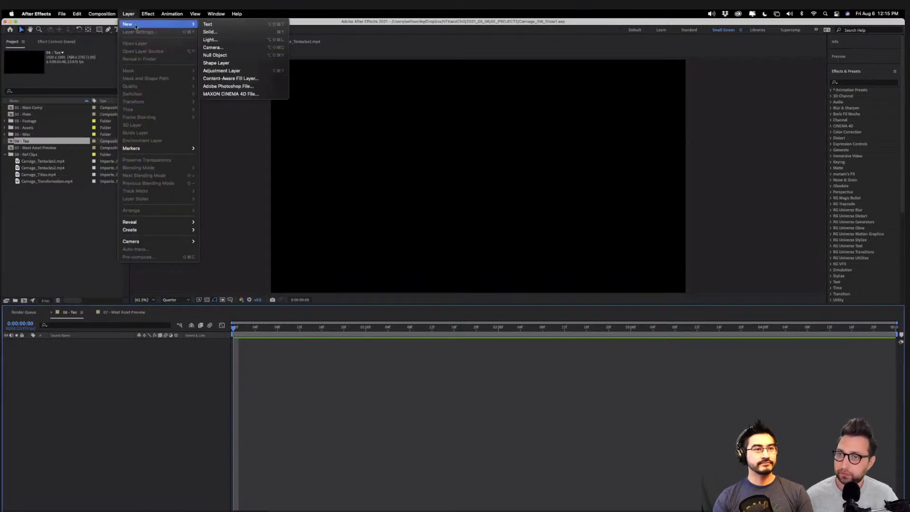
left_click(210, 32)
left_click(453, 292)
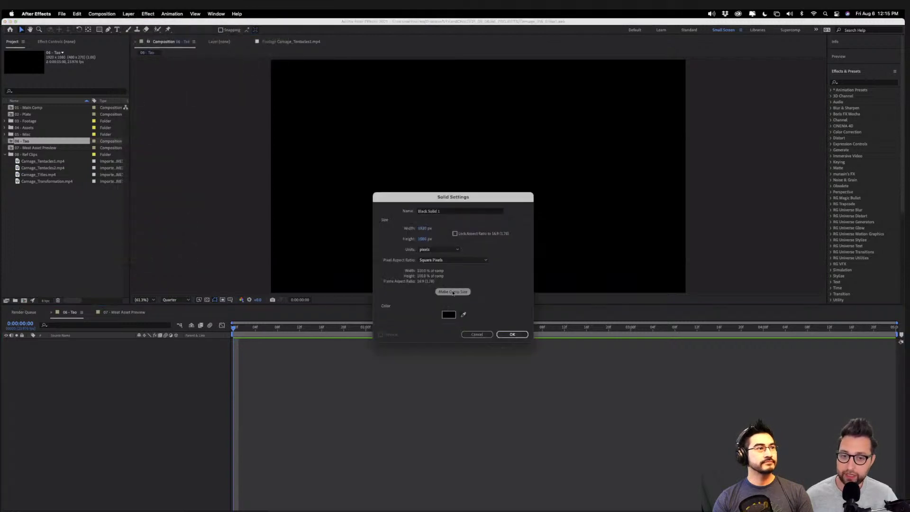
left_click(448, 210)
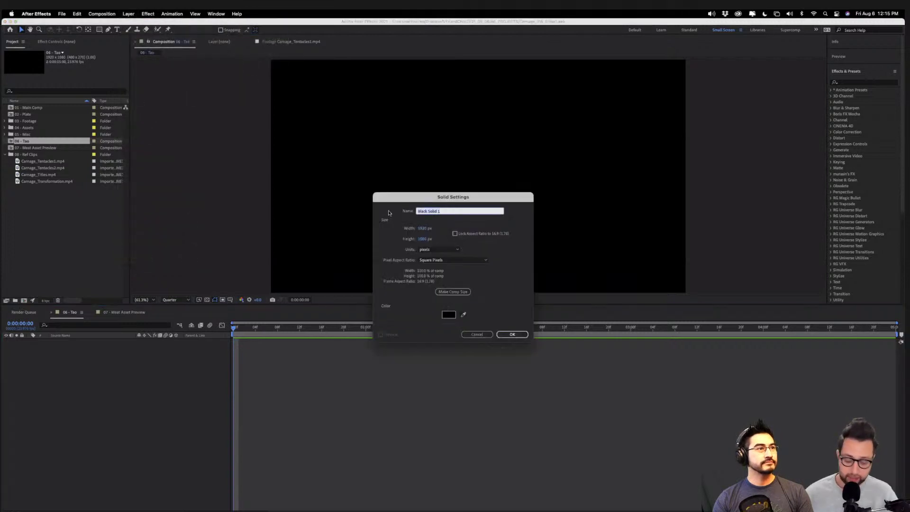
type("t")
key("Return")
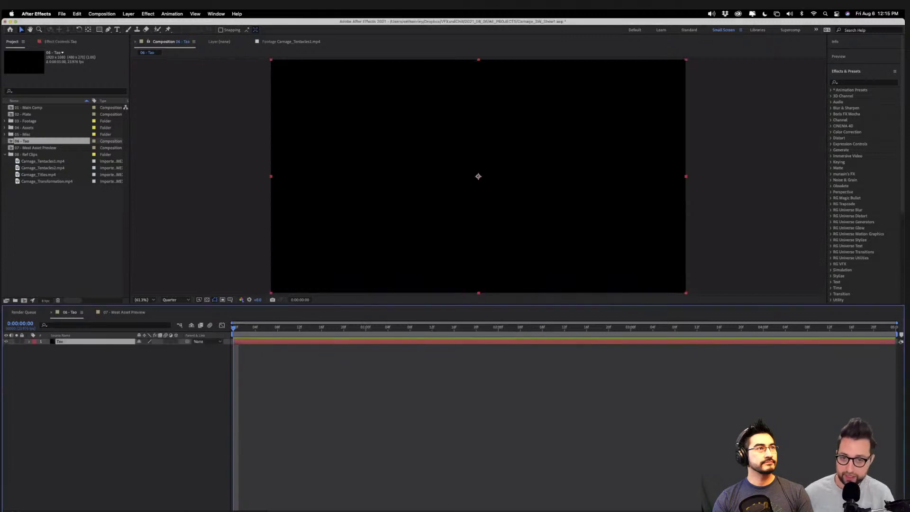
Apply the Trapcode Tao effect to the Tao solid and set the preview resolution to Auto.
key("ctrl+space")
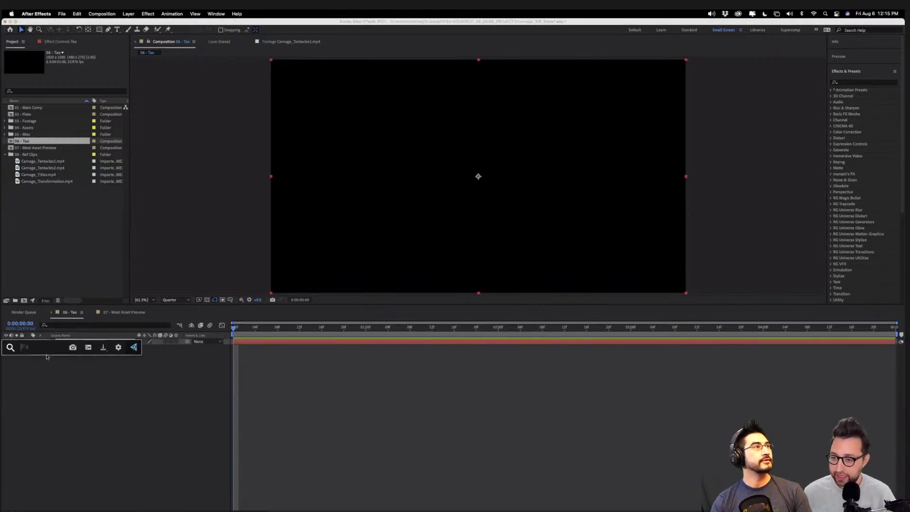
type("ta")
key("Return")
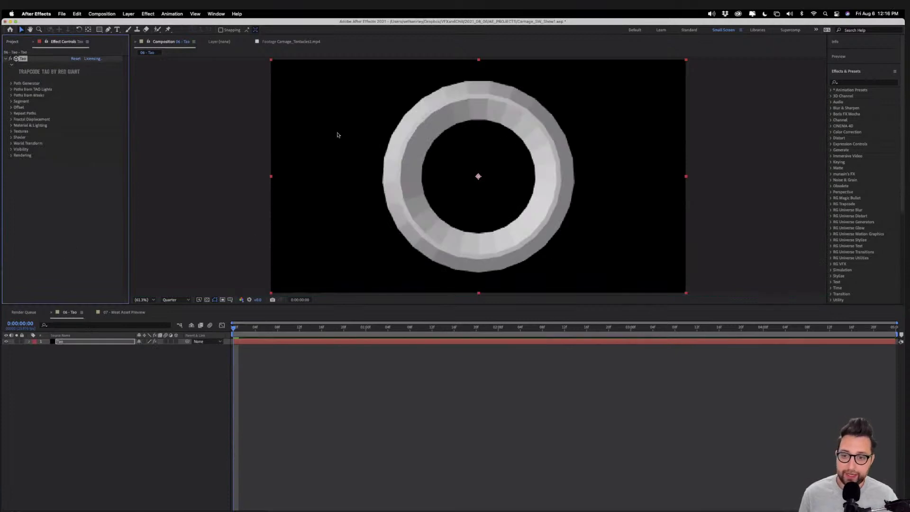
left_click(176, 300)
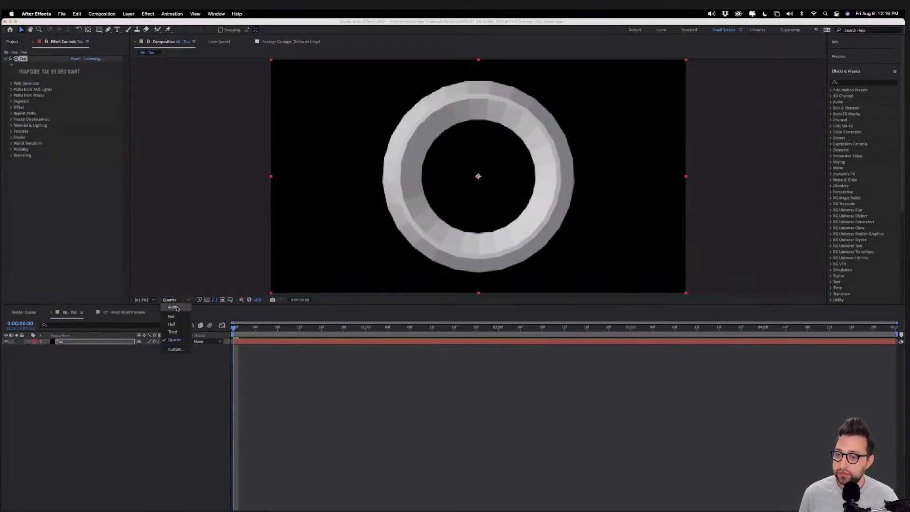
left_click(178, 311)
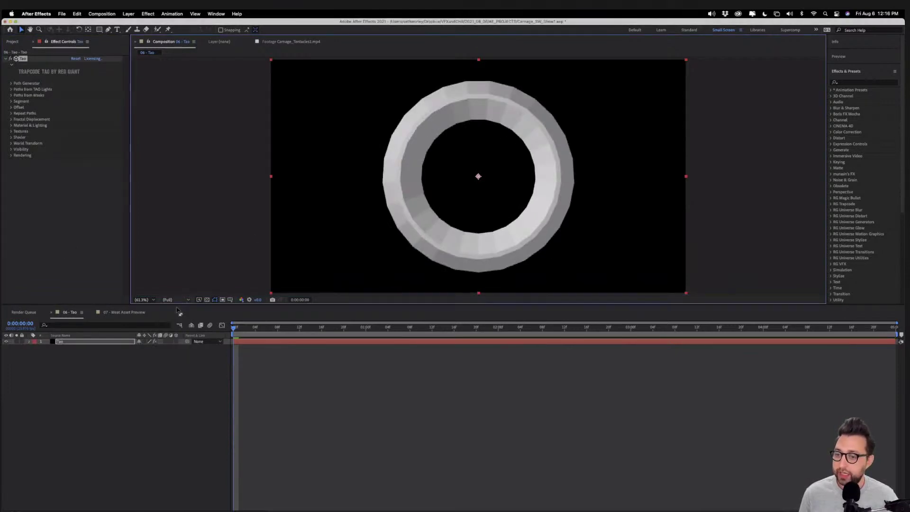
Set the Tao effect's Path Generator shape to Line and try shifting Line Point 1 vertically.
left_click(11, 84)
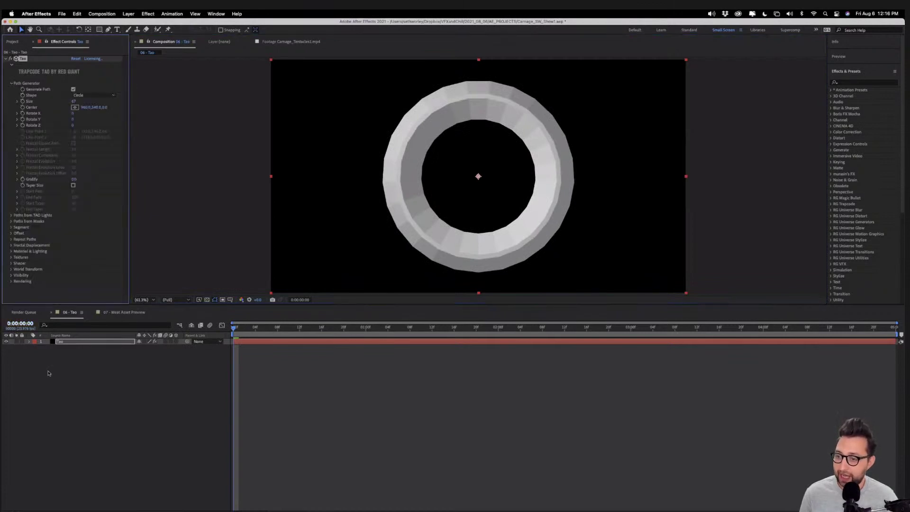
left_click(105, 342)
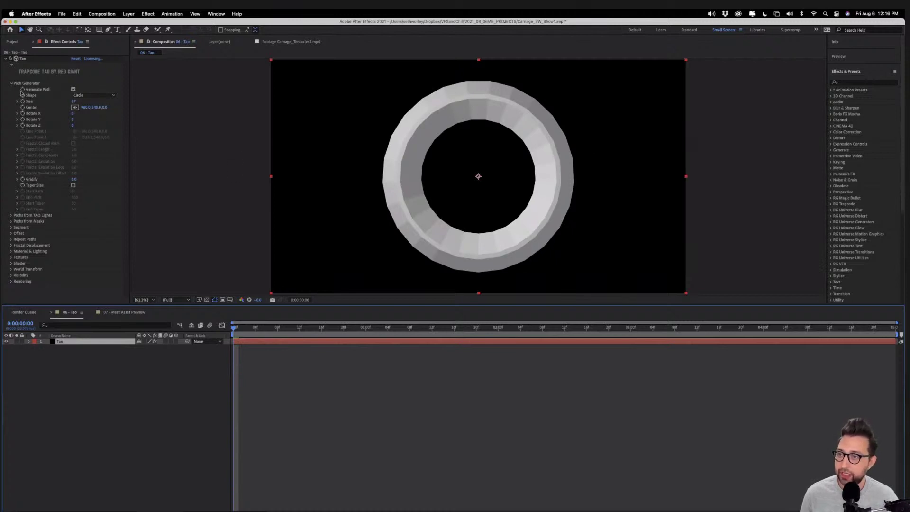
left_click(92, 95)
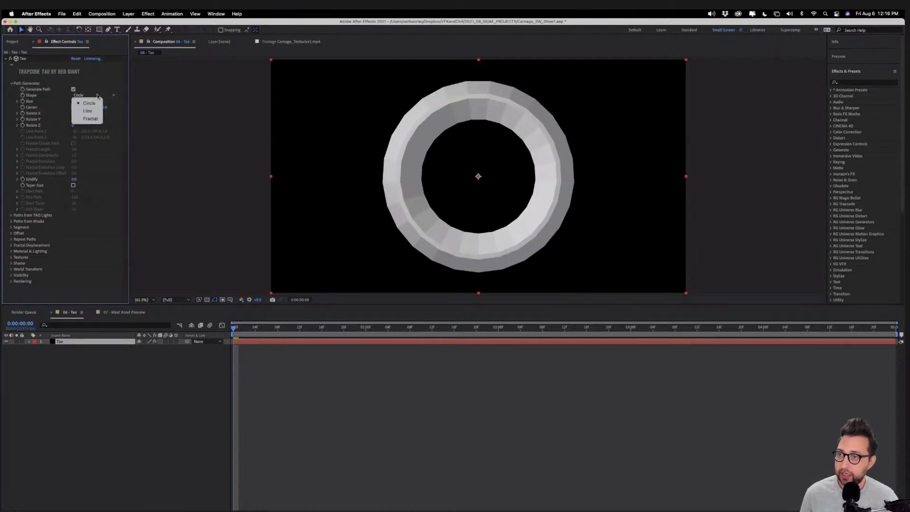
left_click(96, 109)
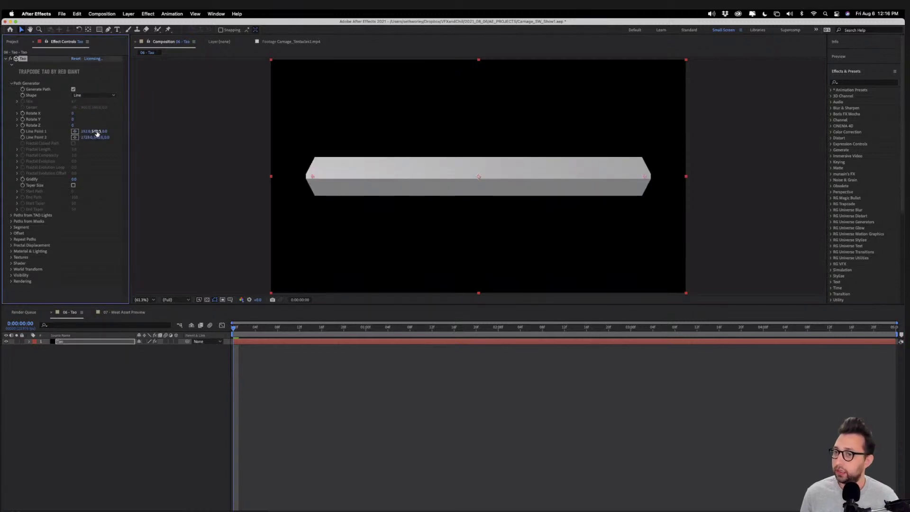
left_click_drag(97, 131, 190, 151)
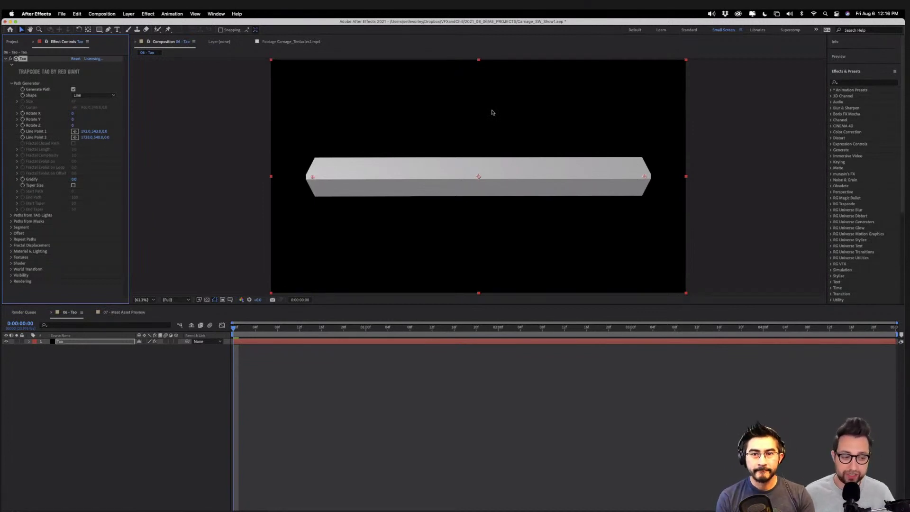
Add a null object to the 06 - Tao composition and rename it Start.
left_click(128, 13)
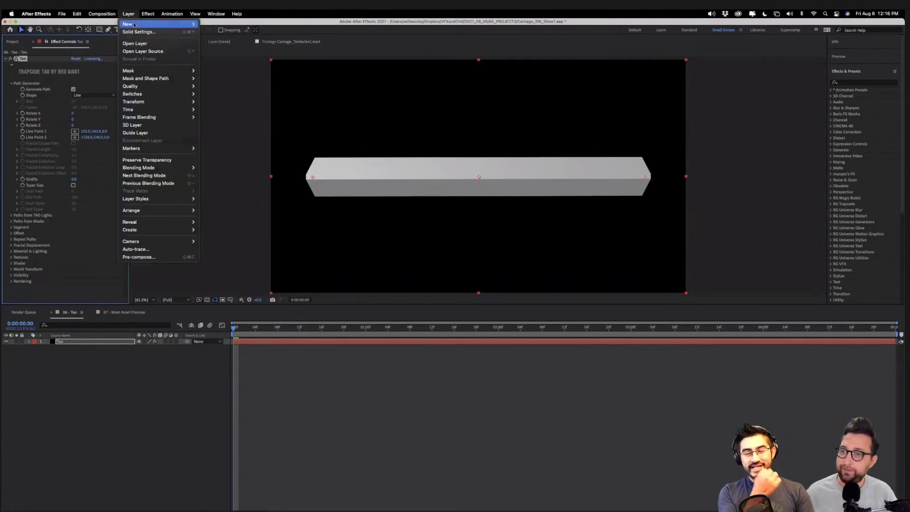
mouse_move(156, 24)
left_click(216, 55)
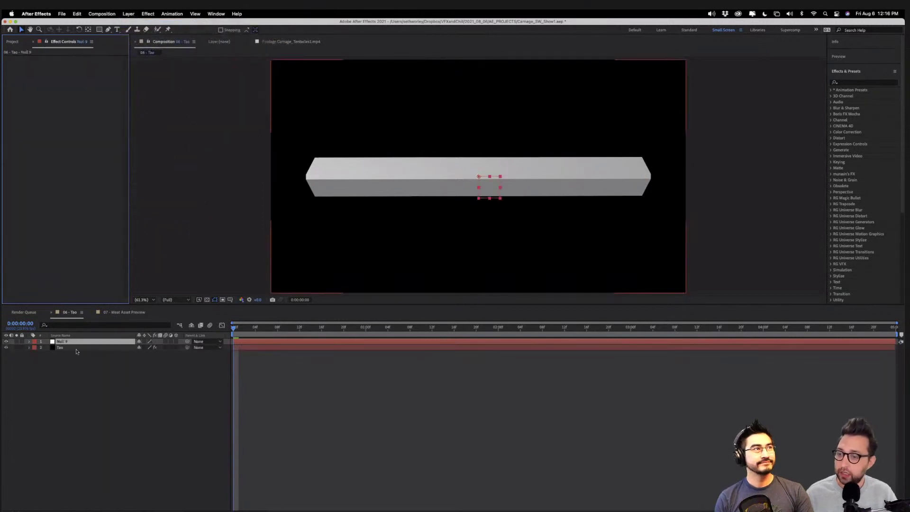
left_click(74, 342)
key("Return")
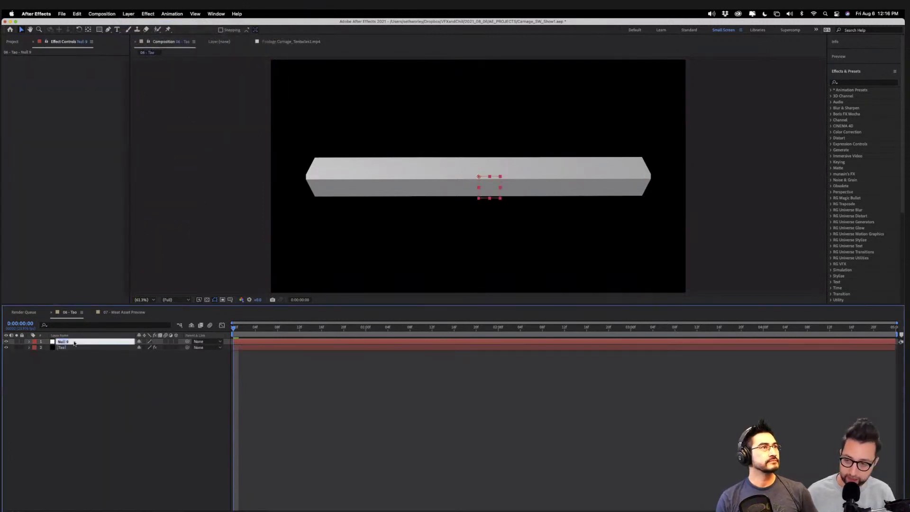
type("Start")
key("Return")
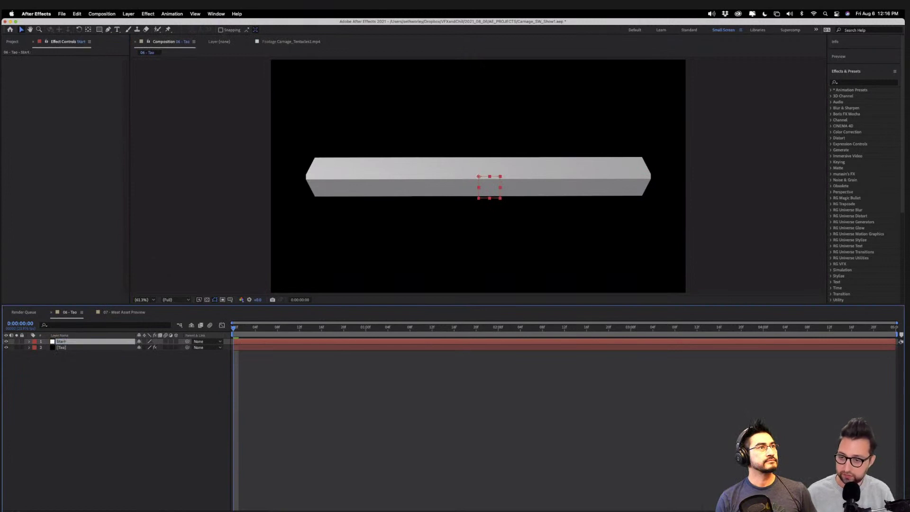
Make the Start null a 3D layer and duplicate it as a second null named End.
left_click(176, 342)
key("ctrl+d")
key("Return")
type("End")
key("Return")
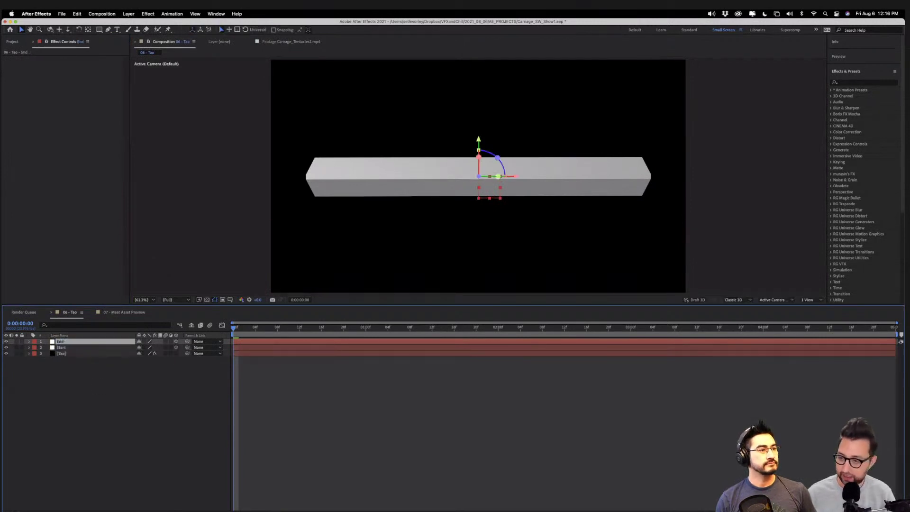
Reveal both nulls' Position properties and link Tao's Line Point 1 to the Start null's Position with an expression.
key("p")
left_click(66, 354)
key("p")
left_click(69, 366)
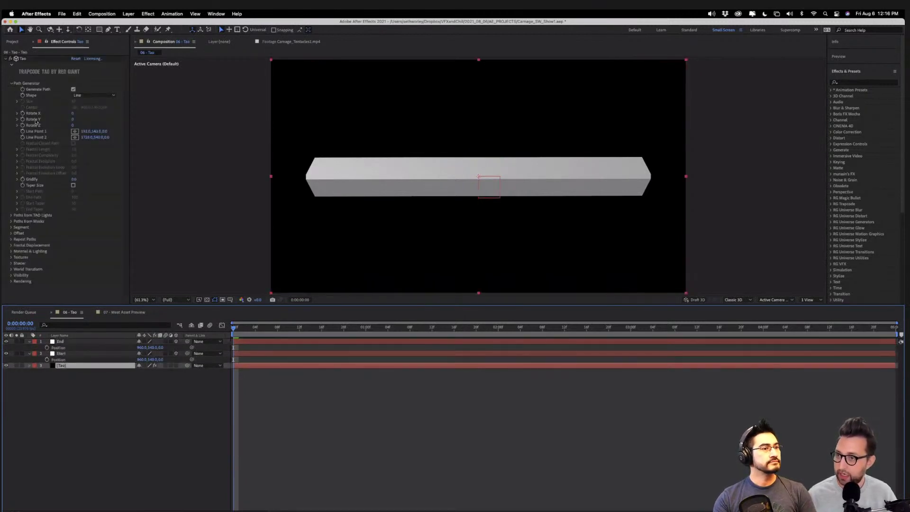
key("e")
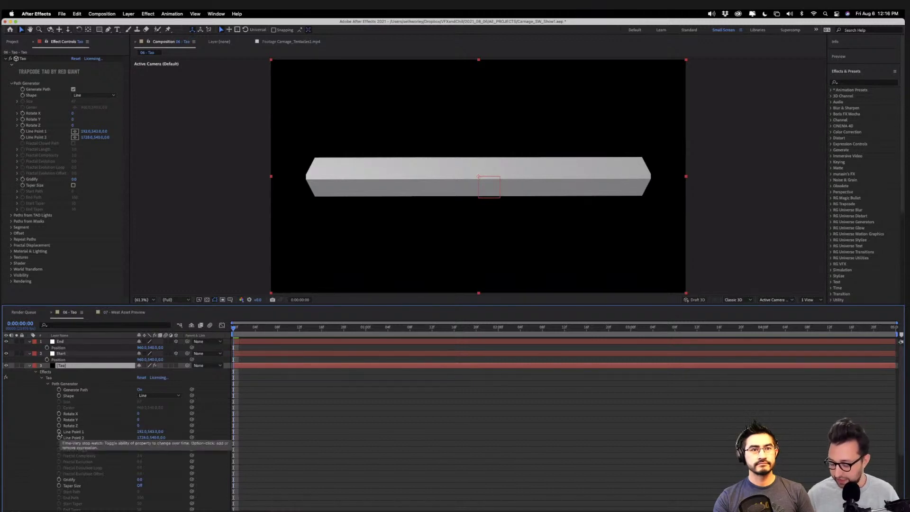
left_click(60, 432)
left_click(59, 432, "alt")
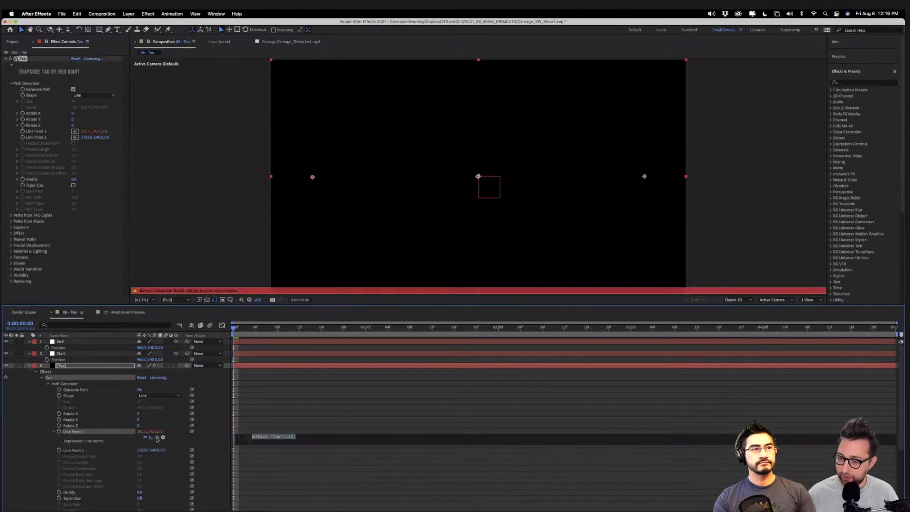
left_click_drag(157, 437, 61, 362)
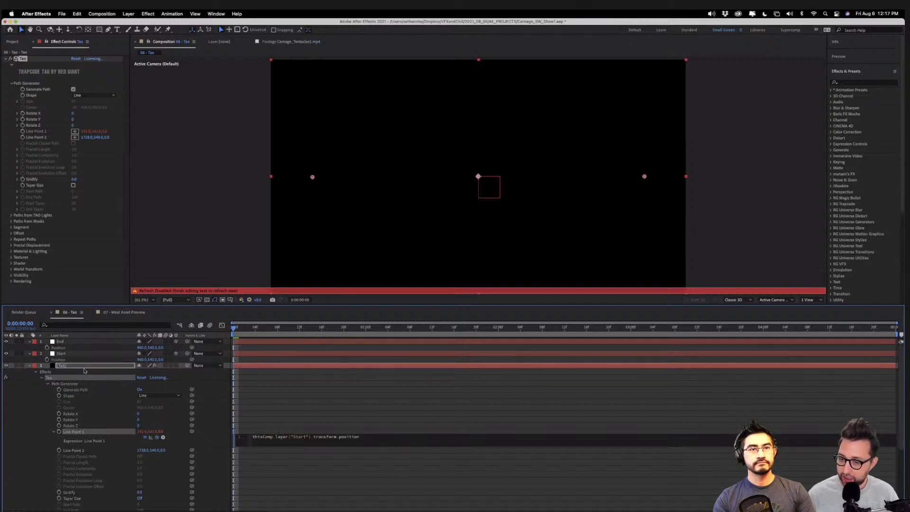
left_click(187, 446)
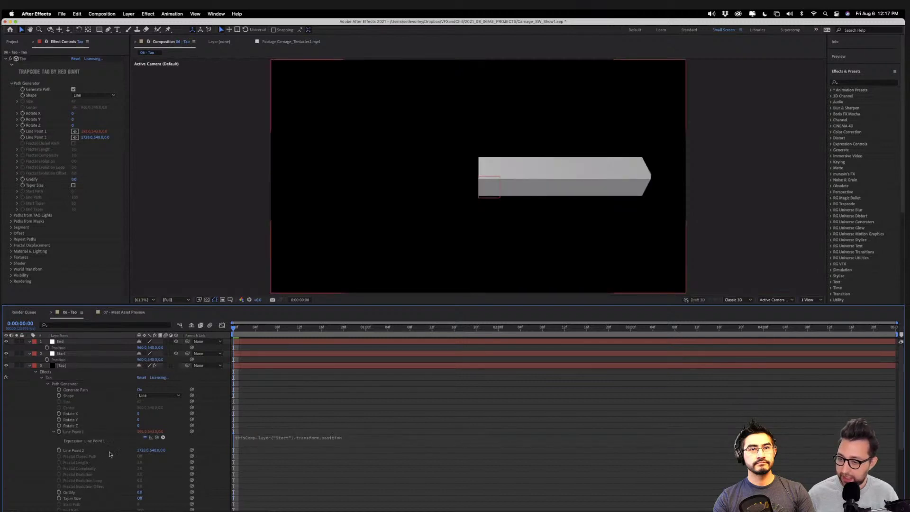
Link Tao's Line Point 2 to the End null's Position with an expression.
left_click(58, 451, "alt")
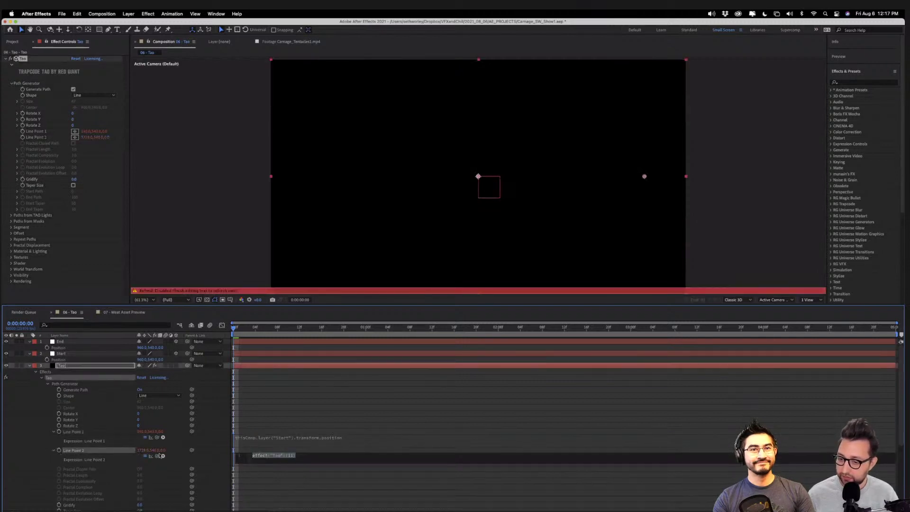
left_click_drag(158, 456, 60, 349)
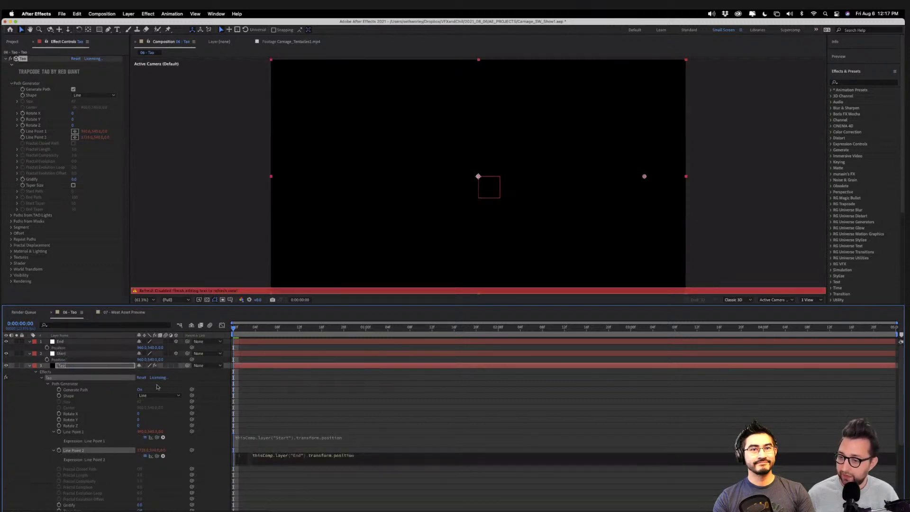
left_click(213, 405)
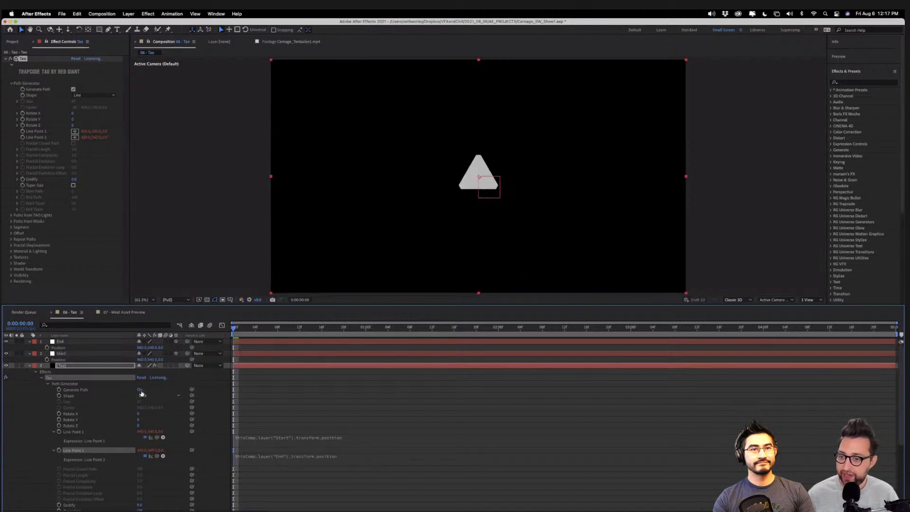
Move the Start null horizontally to about X 1570 and the End null to about X 341, Y 372 through their Position values.
left_click(61, 353)
left_click_drag(141, 359, 326, 369)
left_click_drag(141, 348, 51, 345)
mouse_move(151, 348)
left_mouse_down()
mouse_move(97, 348)
mouse_move(242, 349)
mouse_move(85, 349)
mouse_move(200, 349)
mouse_move(104, 352)
mouse_move(199, 348)
mouse_move(135, 348)
left_mouse_up()
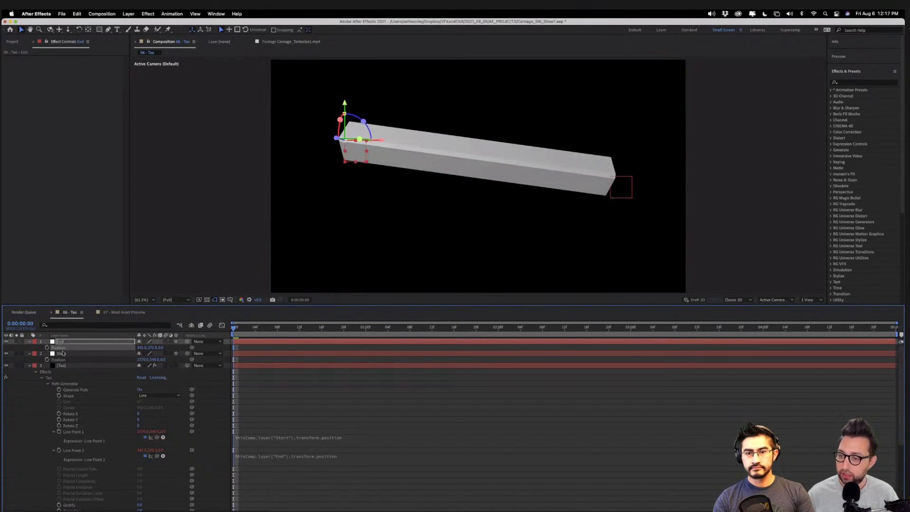
Collapse all layer properties and Tao's Path Generator group, and expand the Tao effect's Segment settings.
left_click(62, 366)
left_click(29, 353)
left_click(30, 341)
left_click(29, 354)
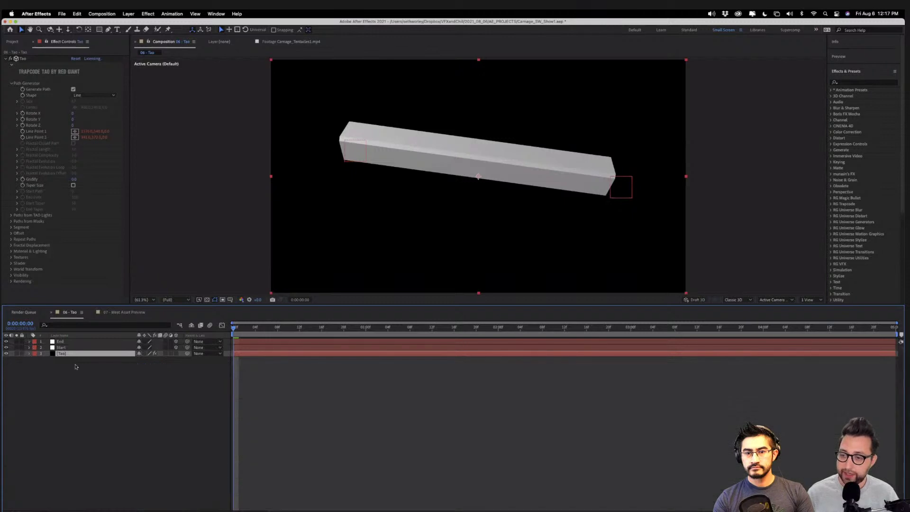
left_click(12, 83)
left_click(11, 102)
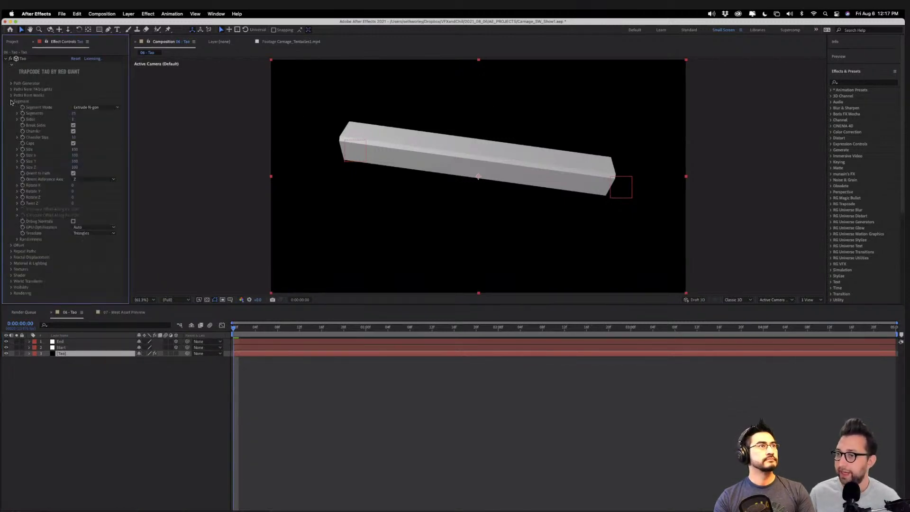
Review the Segment Mode options of the Tao effect, keeping Extrude N-gon.
left_click(93, 108)
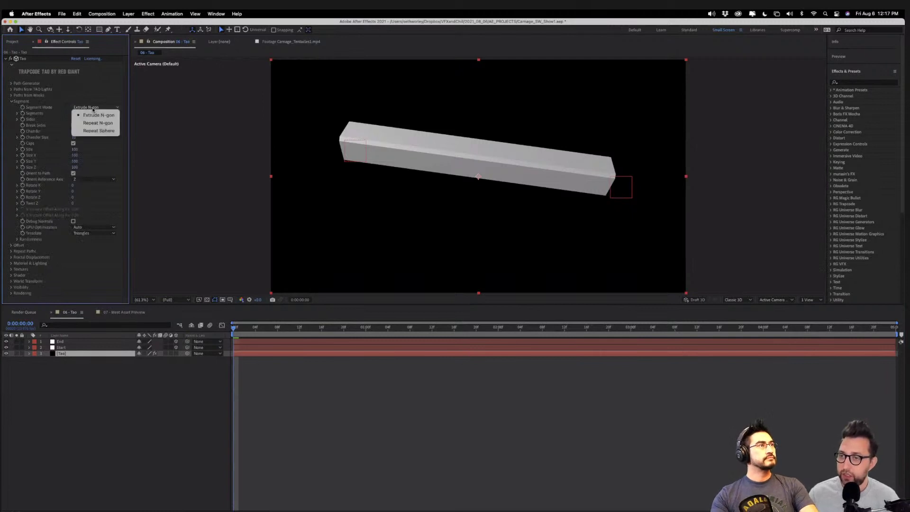
left_click(111, 110)
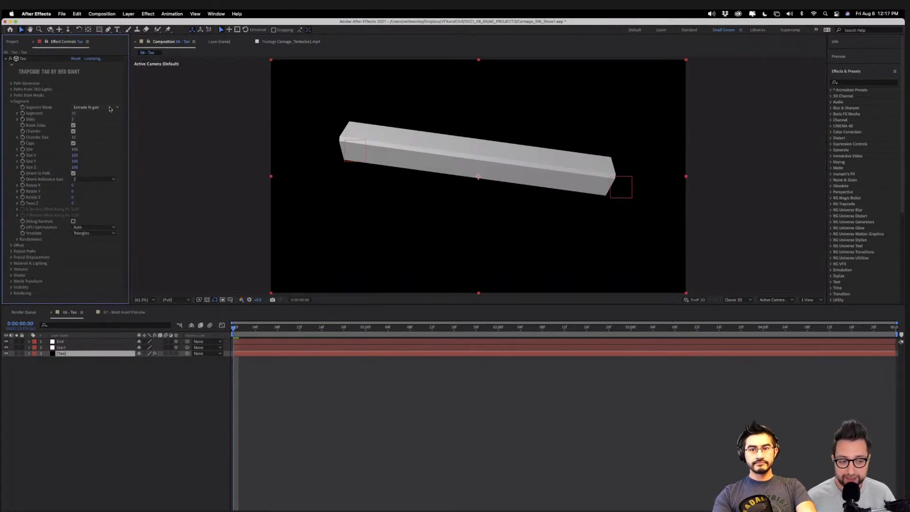
left_click(110, 109)
left_click(109, 126)
left_click(102, 110)
left_click(93, 116)
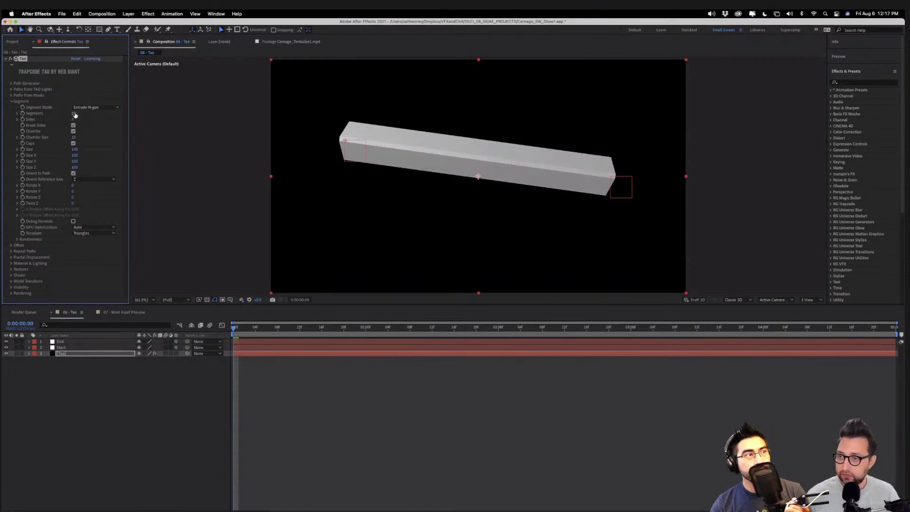
Try a high Segments count for the Tao line and bring it back down to about 25.
left_click_drag(108, 114, 145, 117)
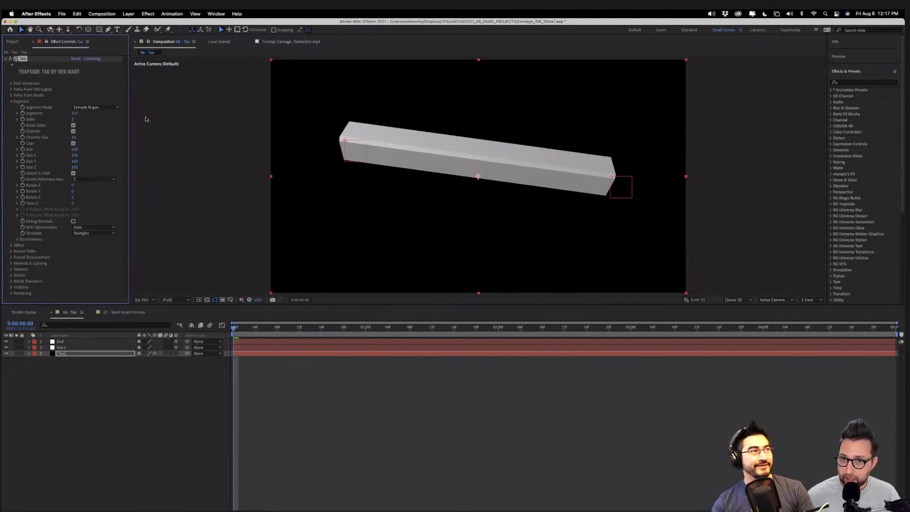
left_click_drag(87, 117, 85, 117)
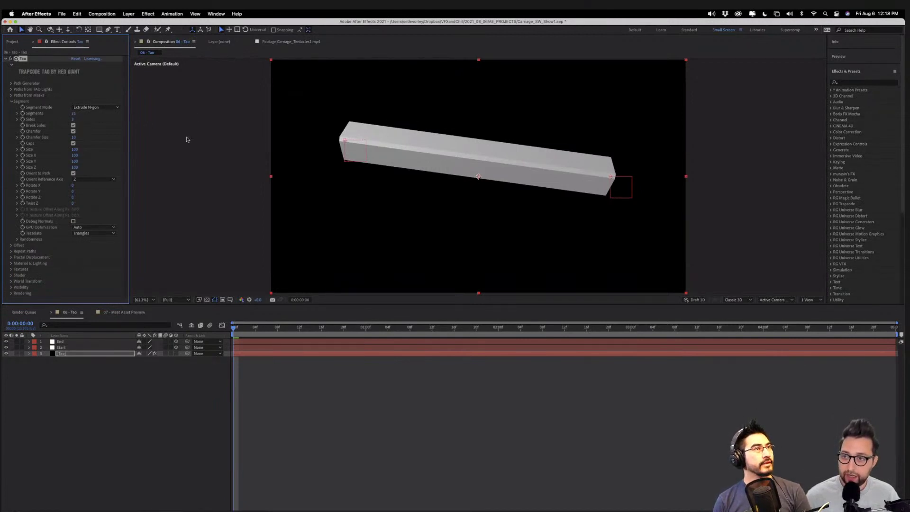
left_click_drag(74, 114, 76, 115)
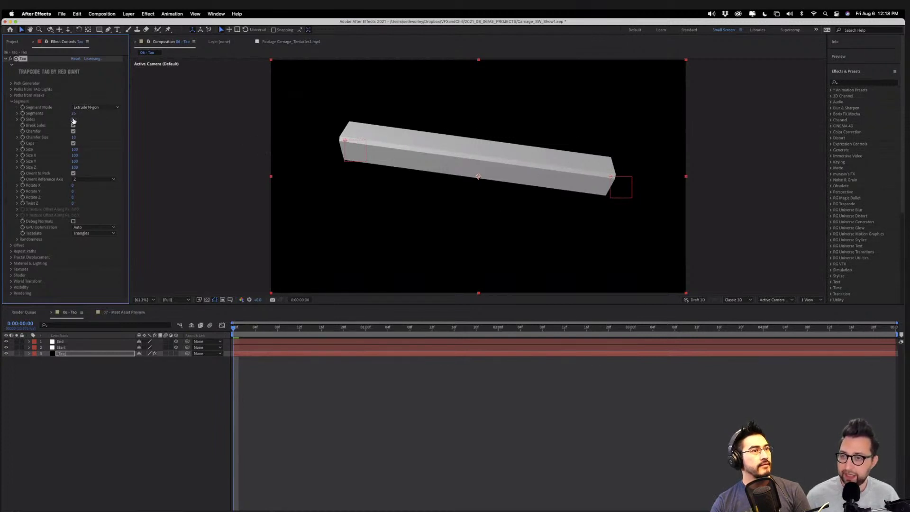
Round the Tao line by raising its Sides count, settling on 10.
mouse_move(74, 121)
left_mouse_down()
mouse_move(145, 122)
mouse_move(109, 120)
left_mouse_up()
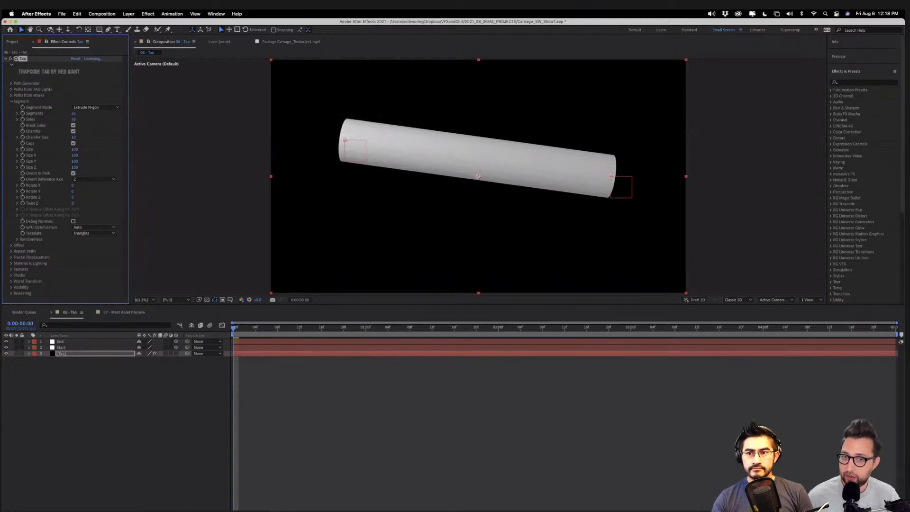
left_click(75, 119)
type("10")
key("Return")
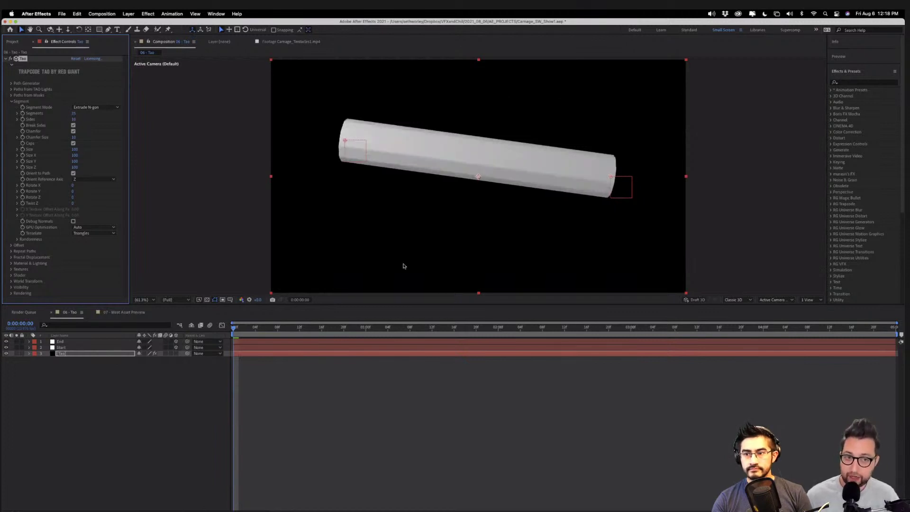
left_click(106, 145)
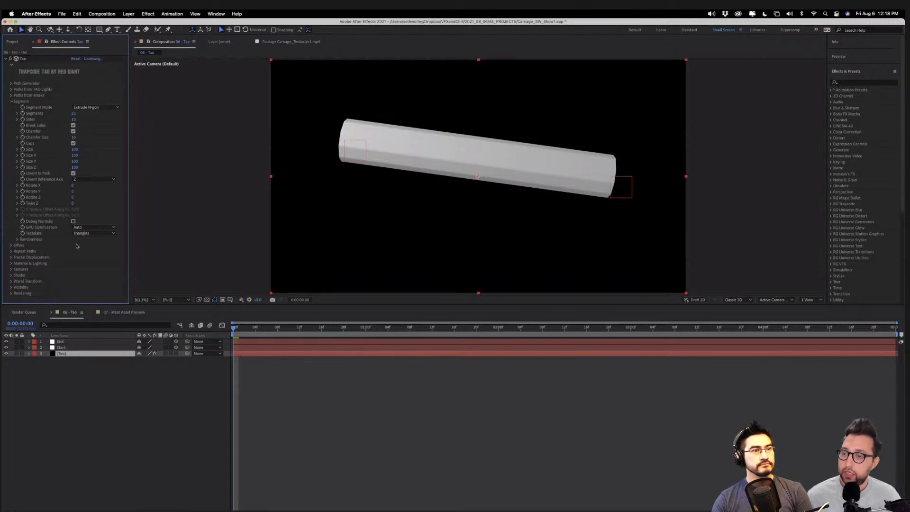
Thin the Tao tube by reducing its segment Size to about 30.
left_click(73, 149)
left_click_drag(72, 149, 49, 149)
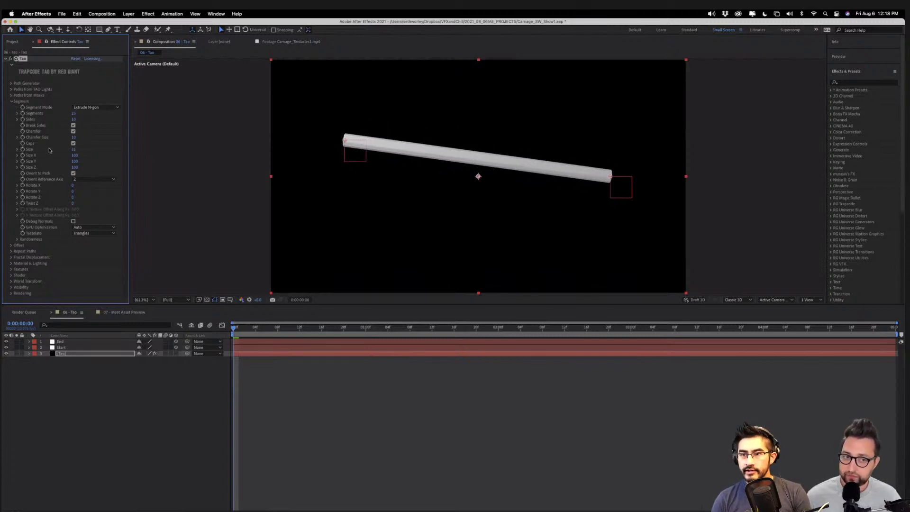
left_click(597, 253)
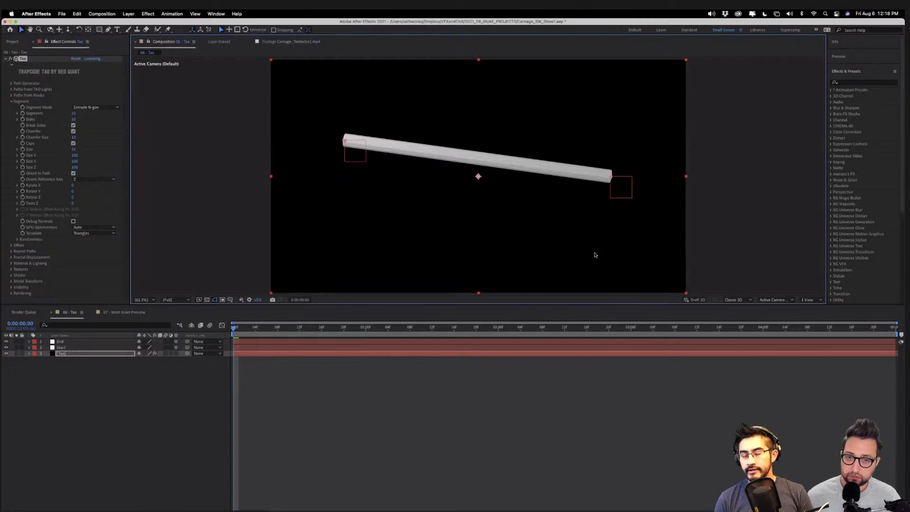
Lower the Start null along its Y axis to tilt the tube more steeply, and reselect the Tao layer.
left_click(65, 348)
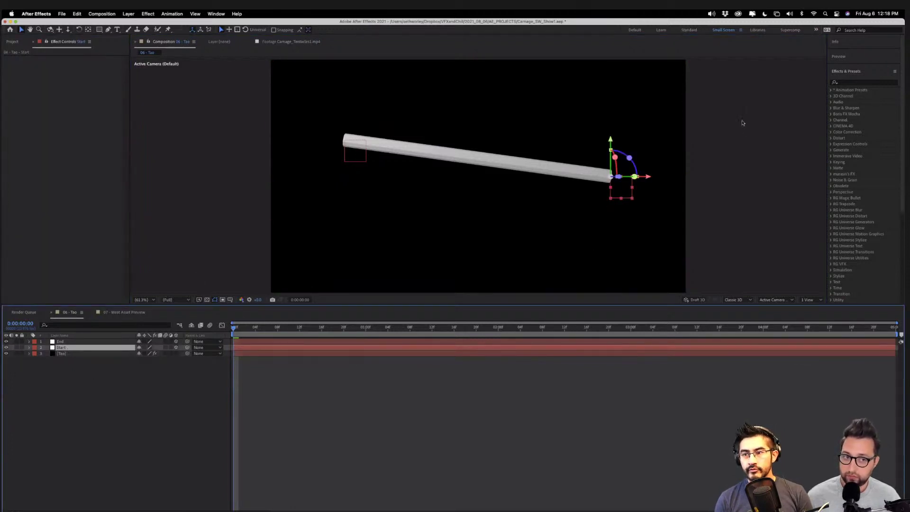
left_click_drag(612, 144, 611, 198)
left_click(144, 413)
left_click(69, 354)
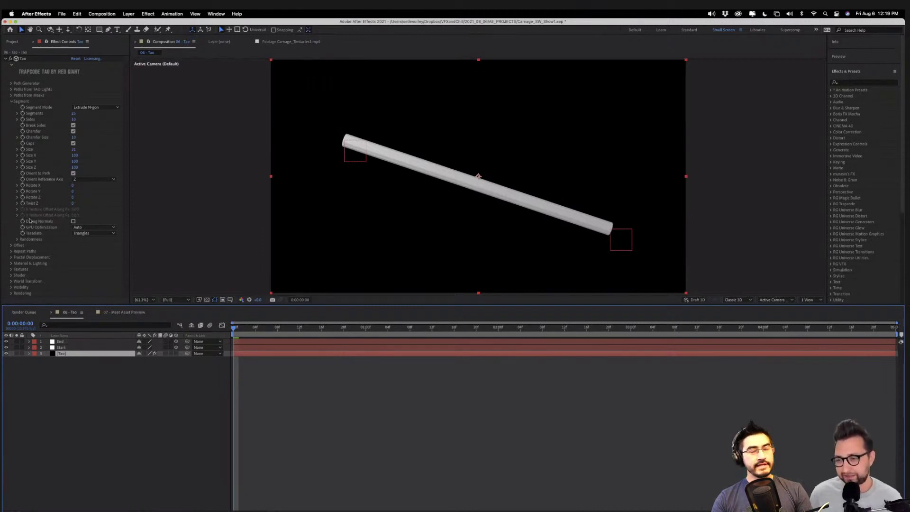
Collapse Tao's Segment settings and look briefly into its Textures group.
left_click(11, 103)
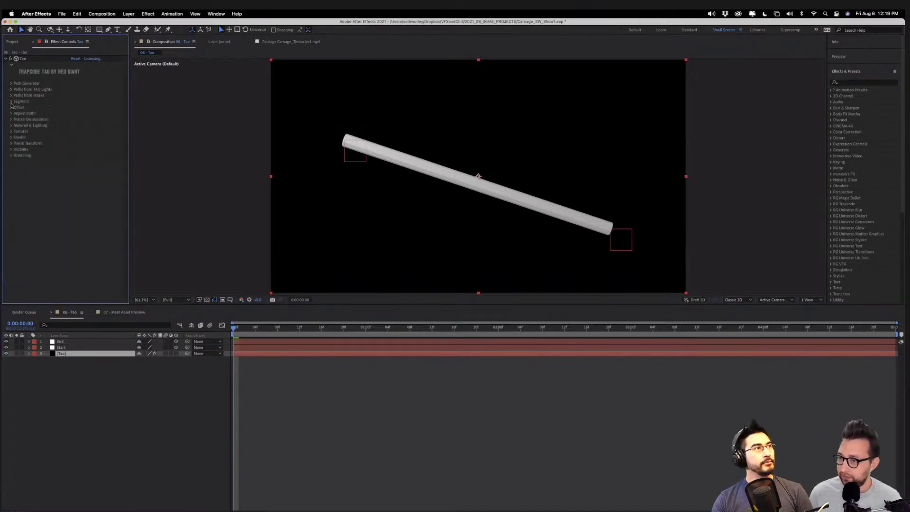
left_click(11, 131)
left_click(12, 132)
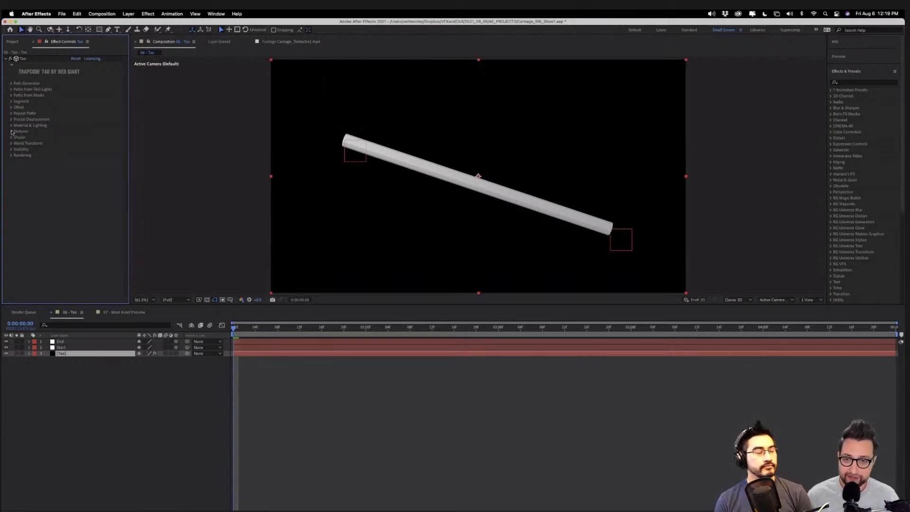
left_click(84, 359)
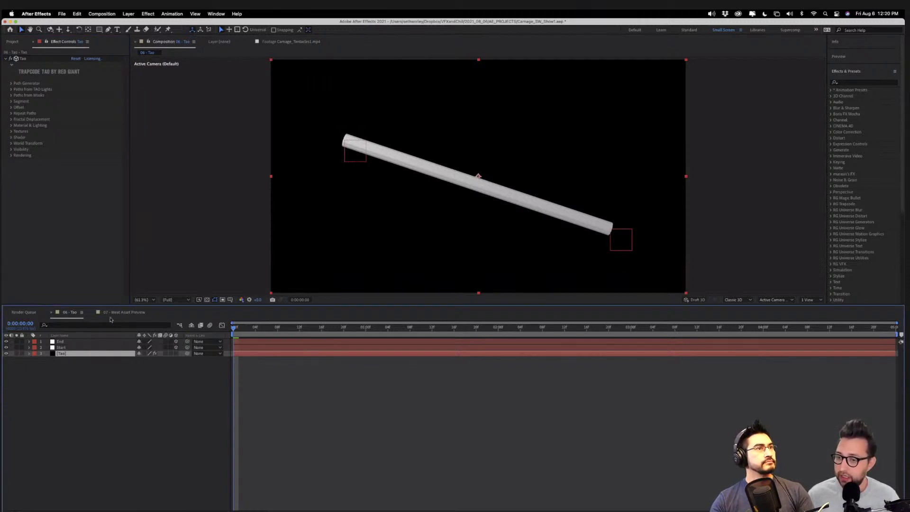
Open the 07 - Meat Asset Preview composition, preview its playback, and return to the 06 - Tao composition.
left_click(17, 41)
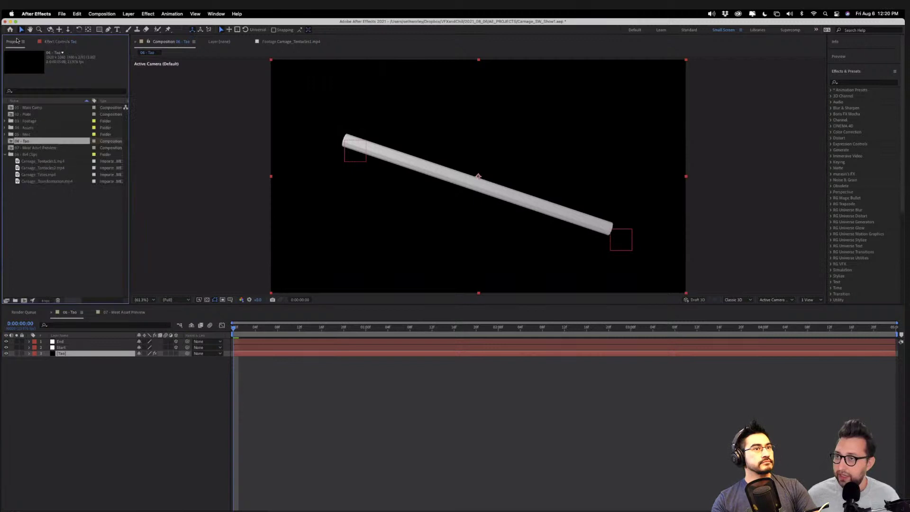
double_click(21, 148)
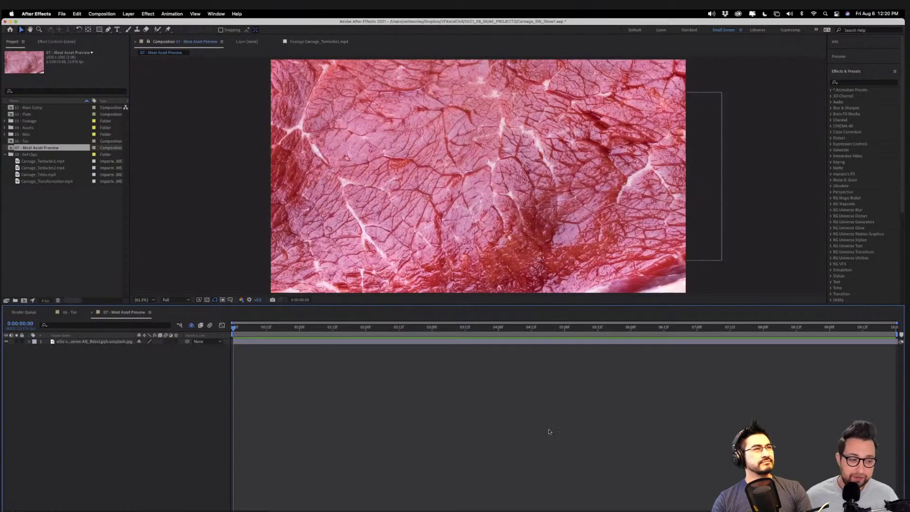
key("space")
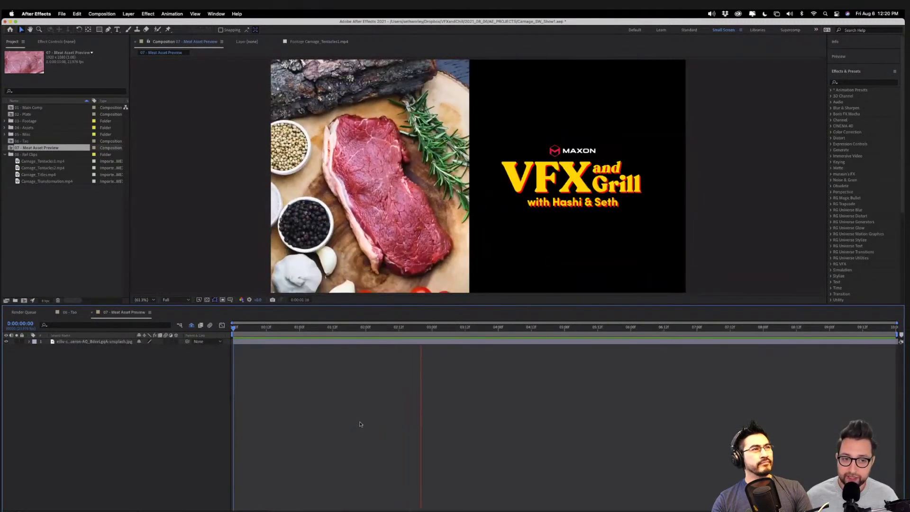
key("space")
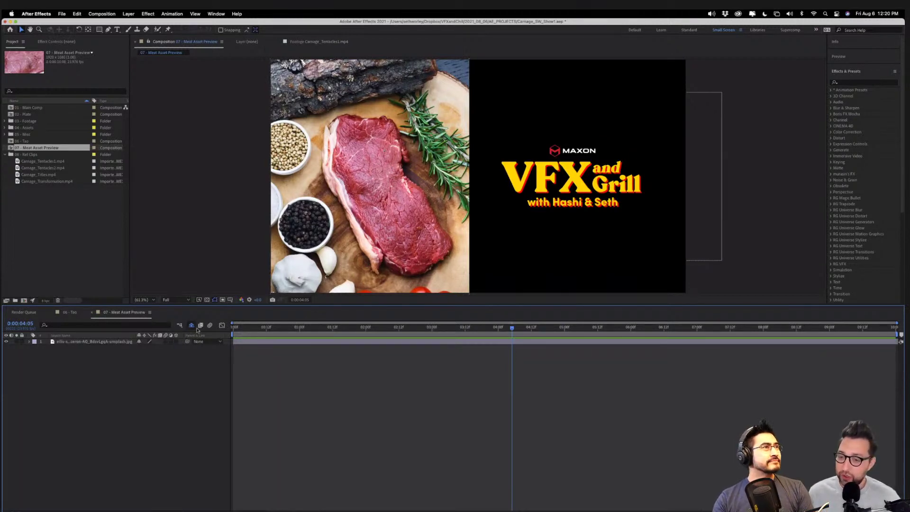
left_click(71, 311)
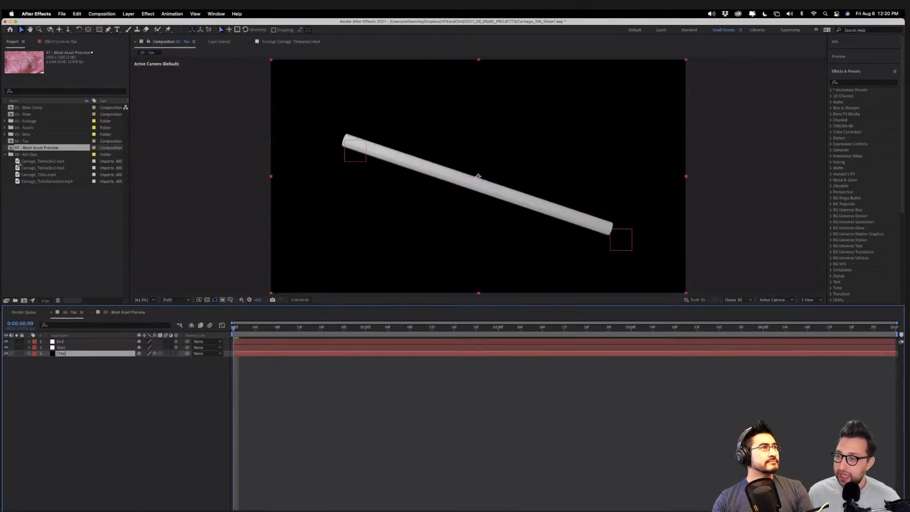
Open the meat photo from the Assets folder's Textures subfolder for viewing and fit the whole image in view.
left_click(4, 128)
double_click(25, 148)
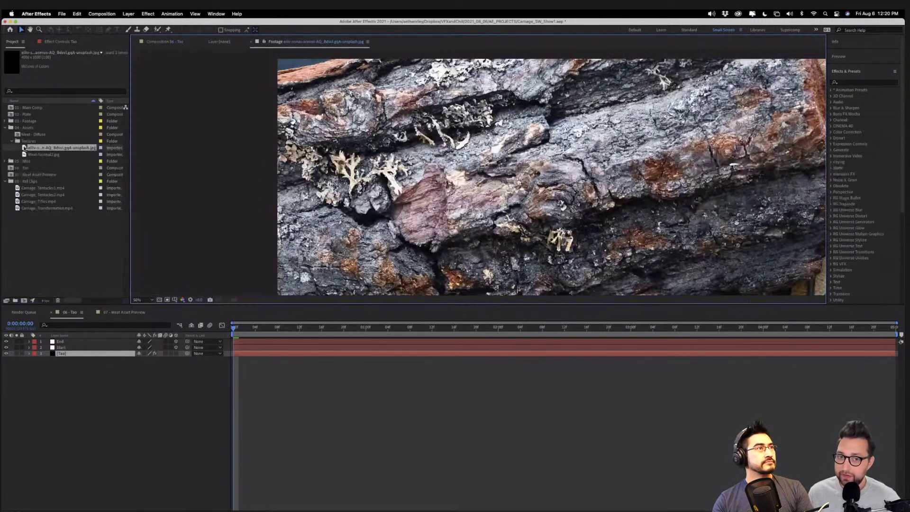
key("shift+slash")
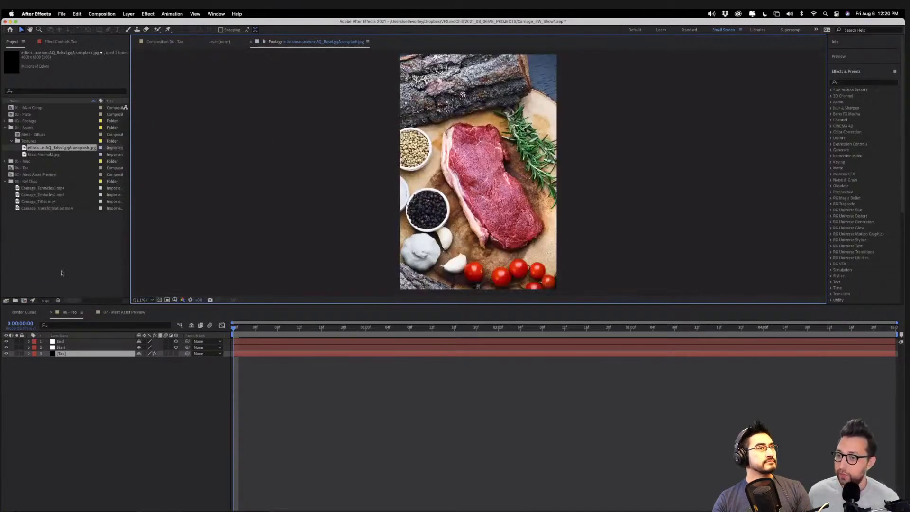
Add the meat photo as the top layer of 06 - Tao, scale it up, and inspect its surface detail in a maximized view.
left_click_drag(24, 147, 84, 342)
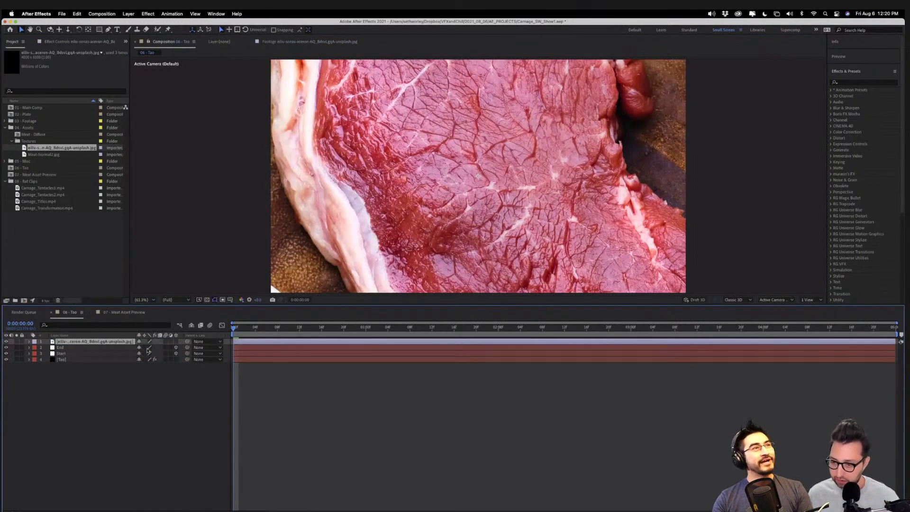
key("s")
left_click_drag(146, 347, 176, 350)
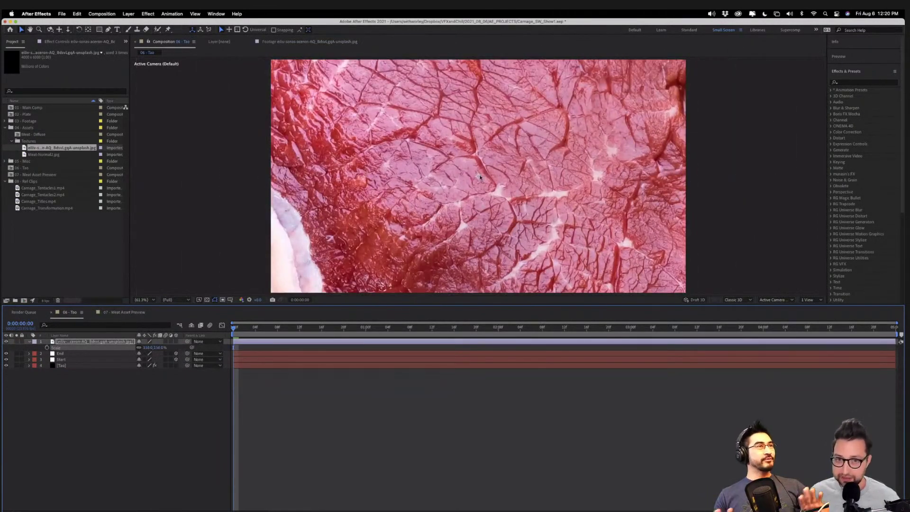
key("grave")
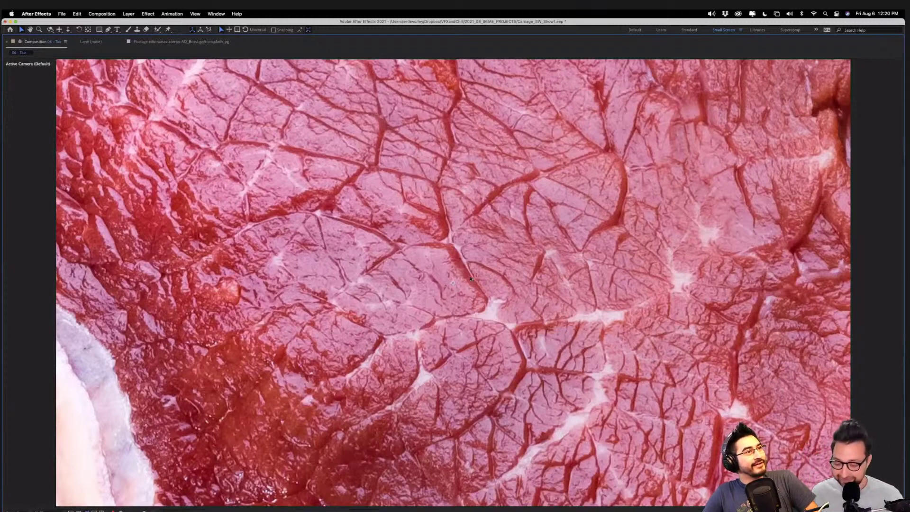
key("grave")
Scale the meat photo layer down to about 55%.
left_click(85, 410)
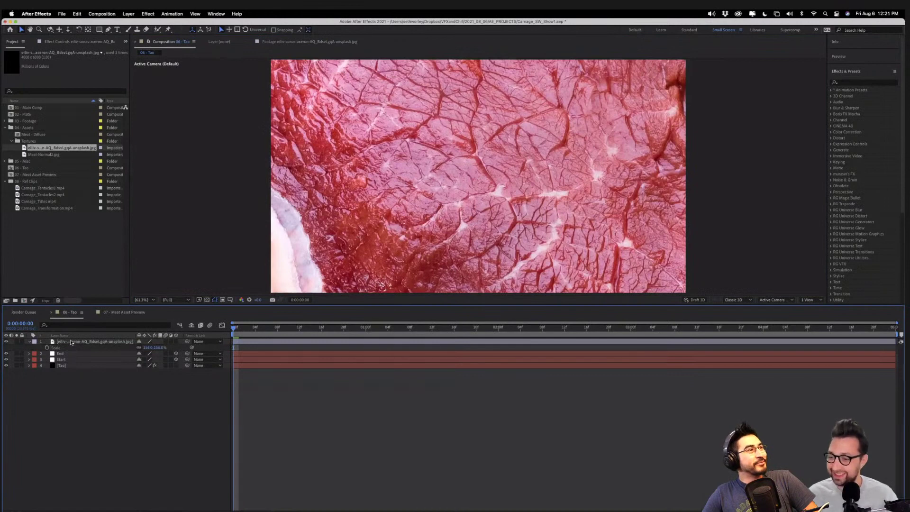
left_click(111, 343)
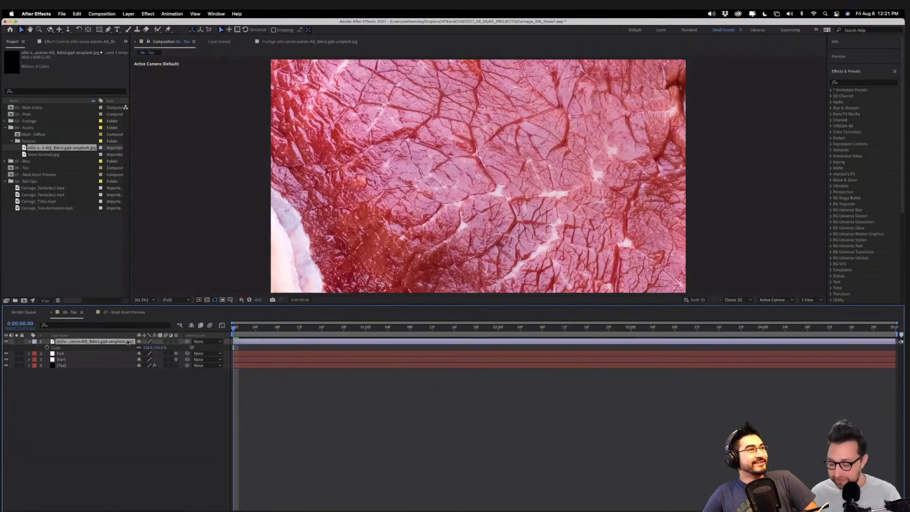
left_click_drag(149, 348, 116, 351)
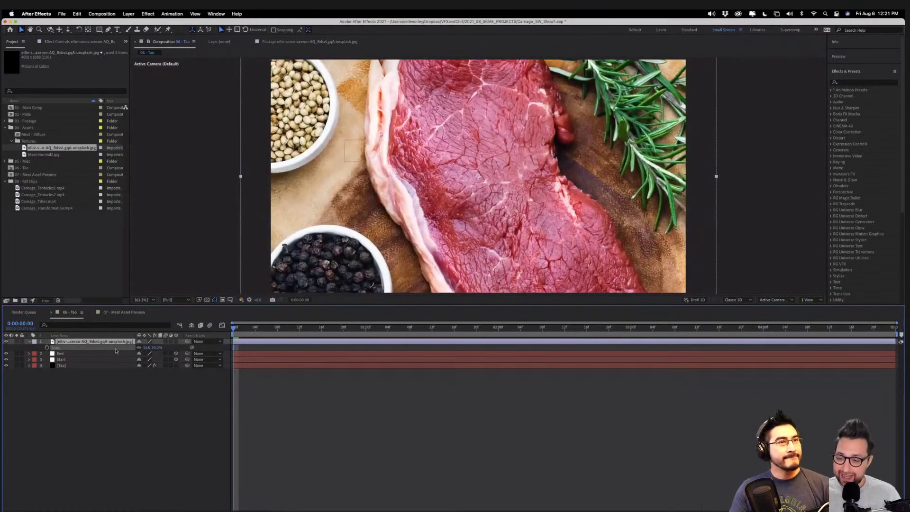
Pre-compose the meat photo layer as "Meat Time", moving all attributes into the new composition.
left_click(97, 342)
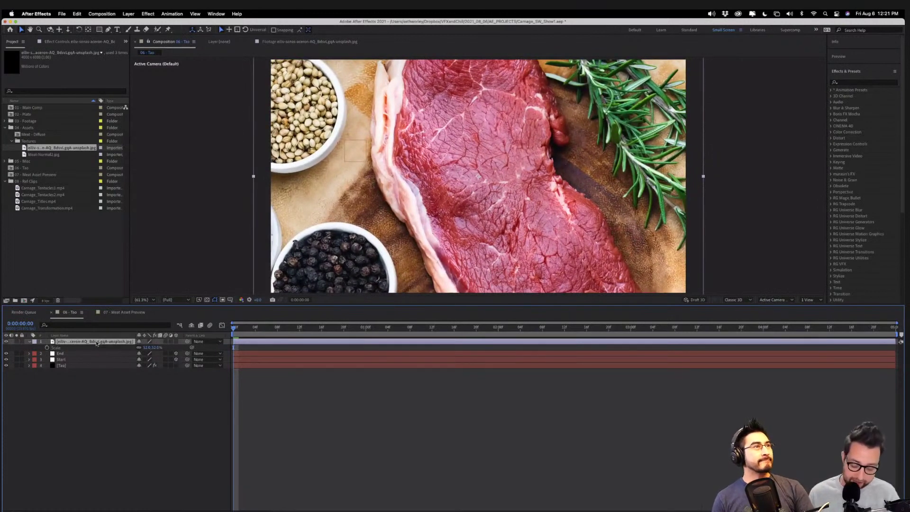
key("super+shift+c")
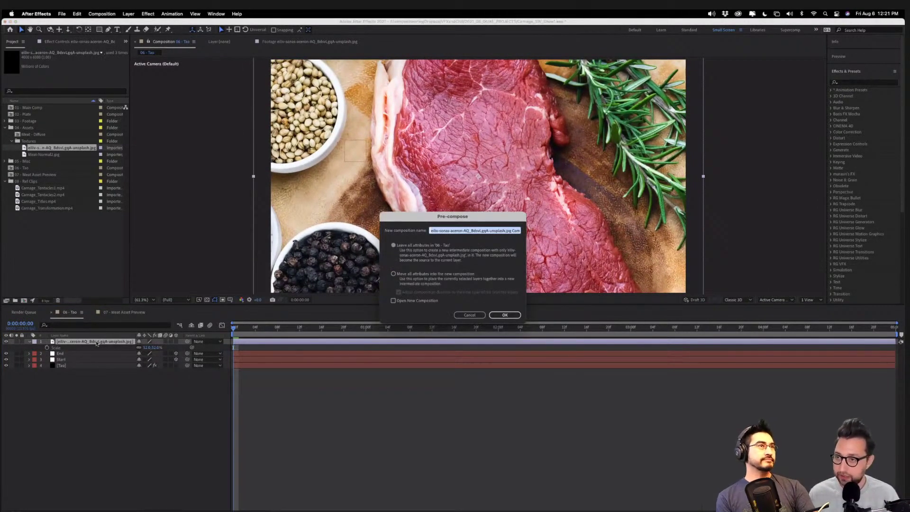
type("Meat")
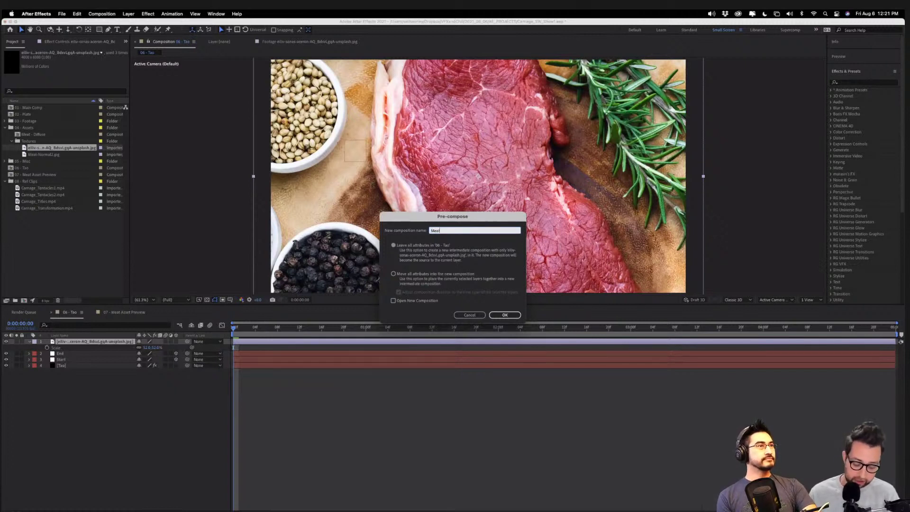
type("me")
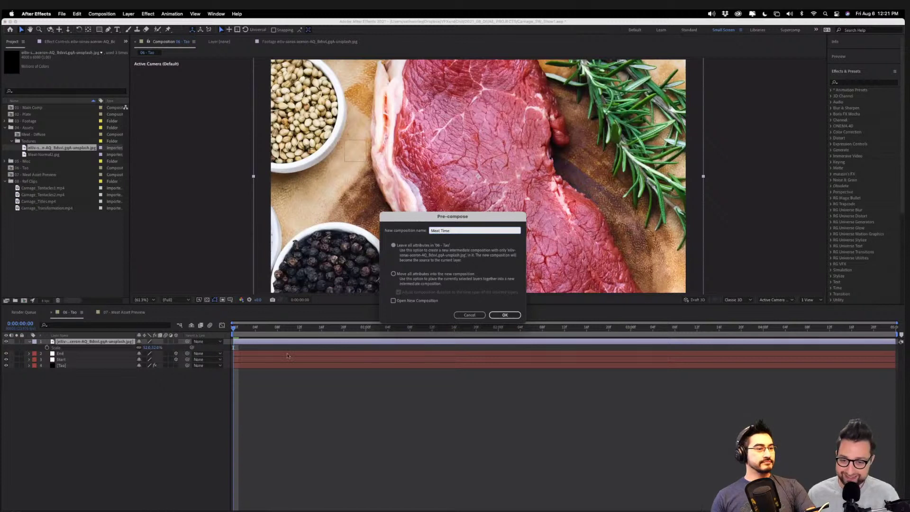
left_click(394, 273)
left_click(503, 315)
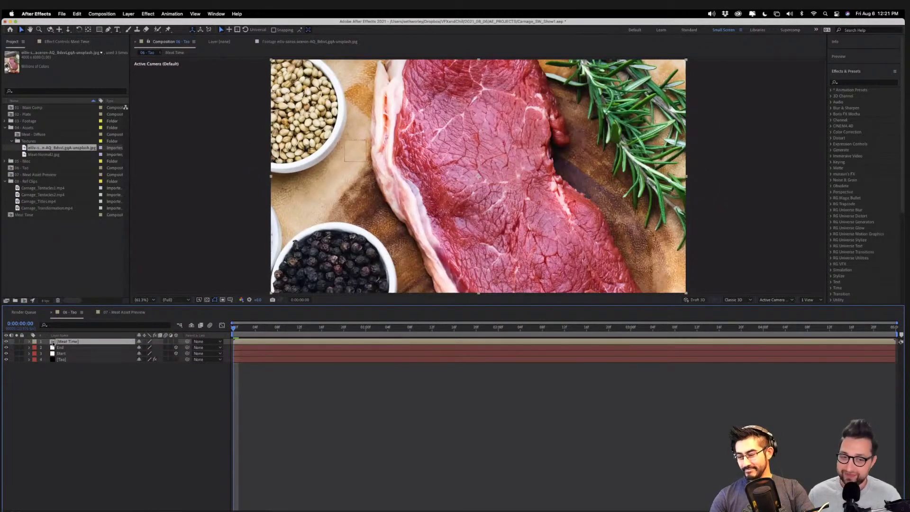
Inside the Meat Time composition, rotate the meat photo counterclockwise and scale it to about 90%, positioned so the meat fills the frame.
double_click(53, 342)
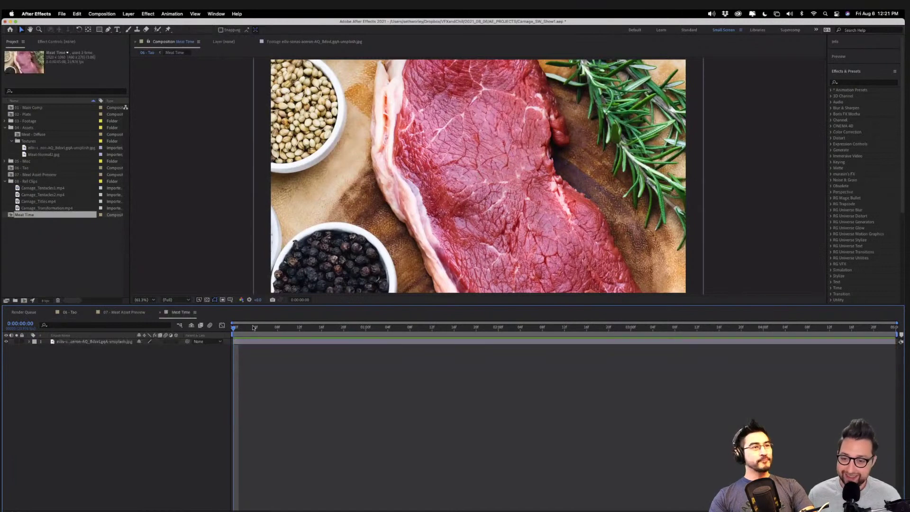
left_click(95, 343)
key("r")
left_click_drag(144, 348, 121, 350)
left_click_drag(342, 228, 297, 226)
key("s")
left_click_drag(148, 348, 162, 349)
left_click_drag(552, 193, 519, 206)
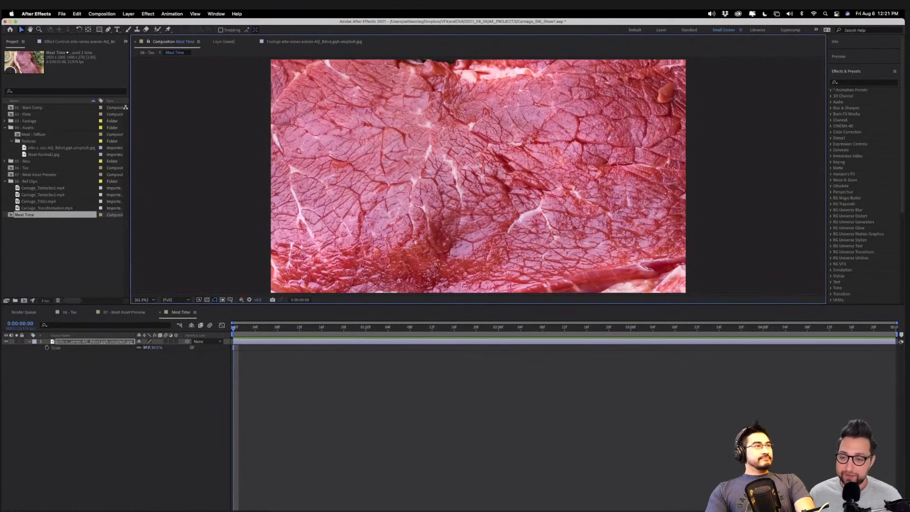
Fine-tune the meat photo's scale to about 107% and reposition it so only meat texture covers the frame, checking it in a maximized view.
left_click_drag(148, 349, 152, 349)
left_click_drag(551, 239, 550, 241)
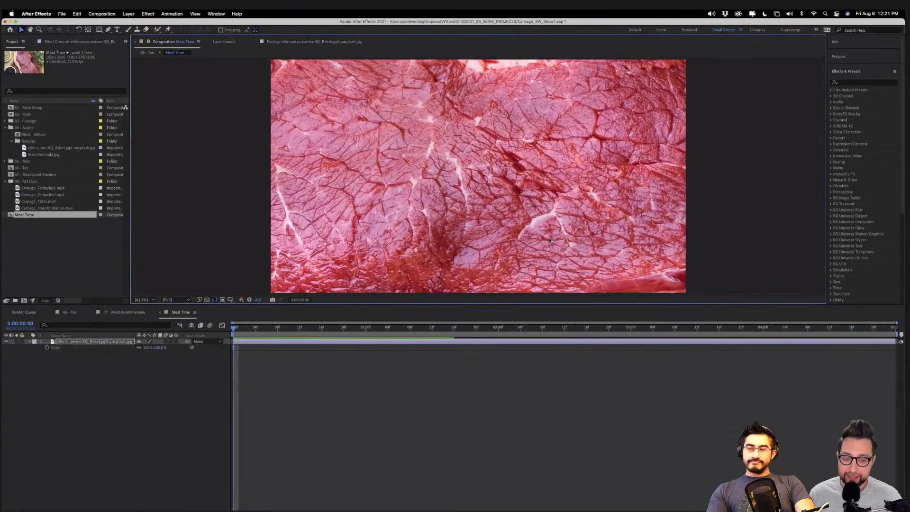
key("grave")
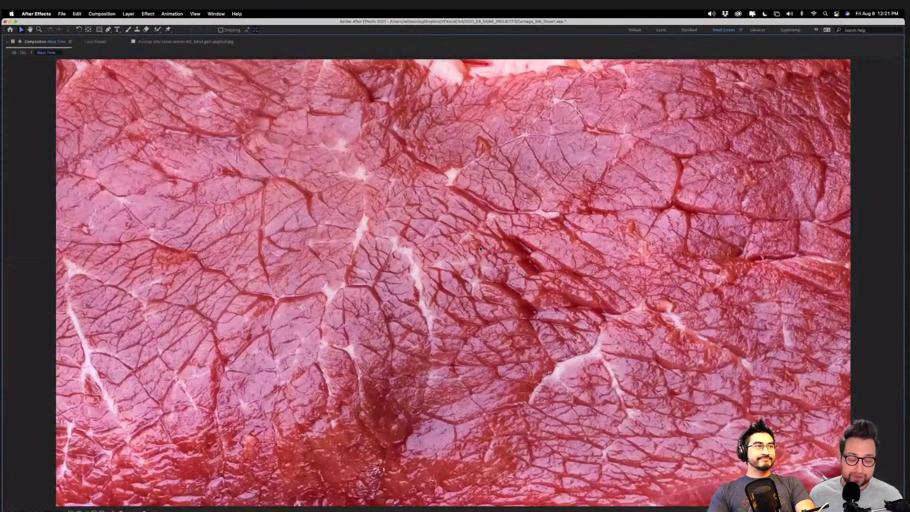
key("grave")
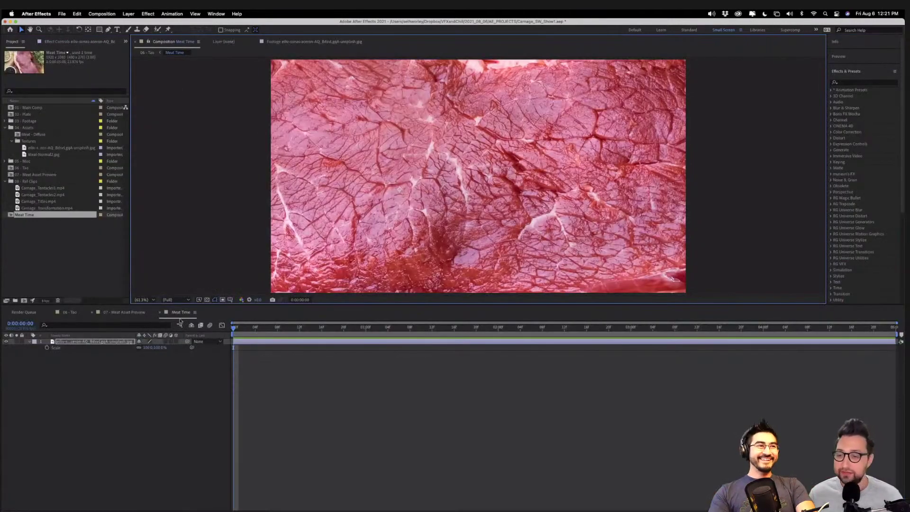
mouse_move(434, 200)
left_mouse_down()
mouse_move(421, 194)
mouse_move(428, 196)
left_mouse_up()
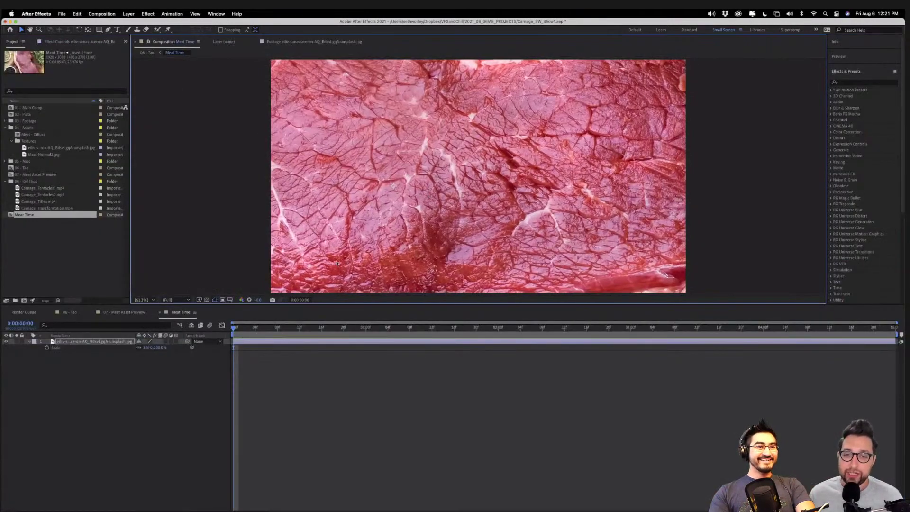
left_click_drag(147, 349, 153, 350)
left_click_drag(483, 221, 468, 226)
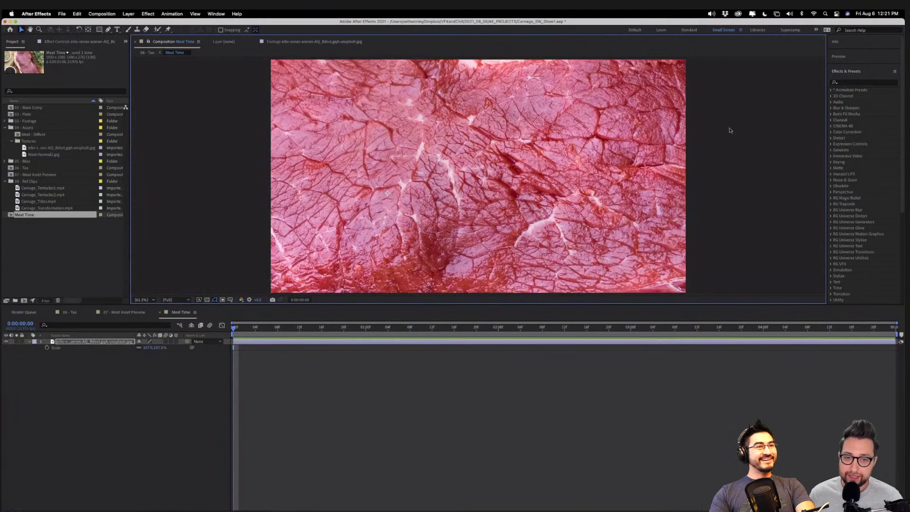
Pre-compose the photo layer inside Meat Time under its default name, moving all attributes into the new composition.
left_click(78, 342)
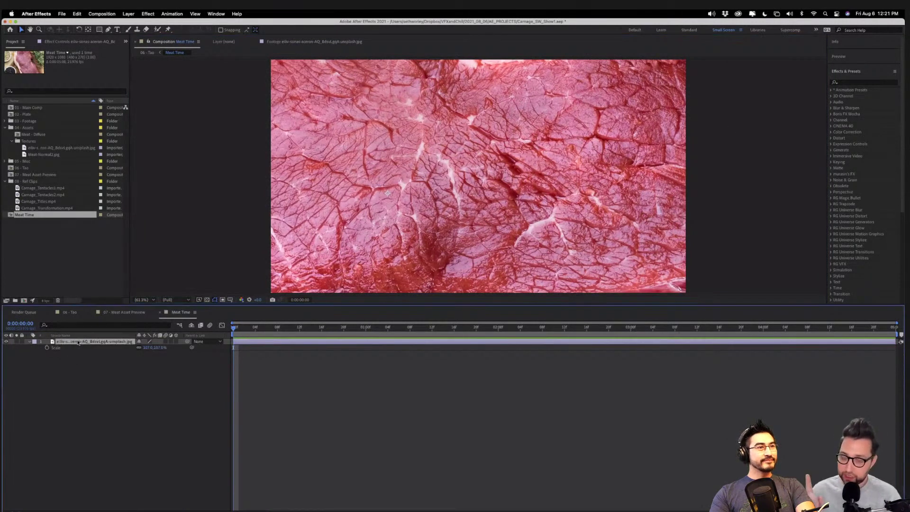
key("super+shift+c")
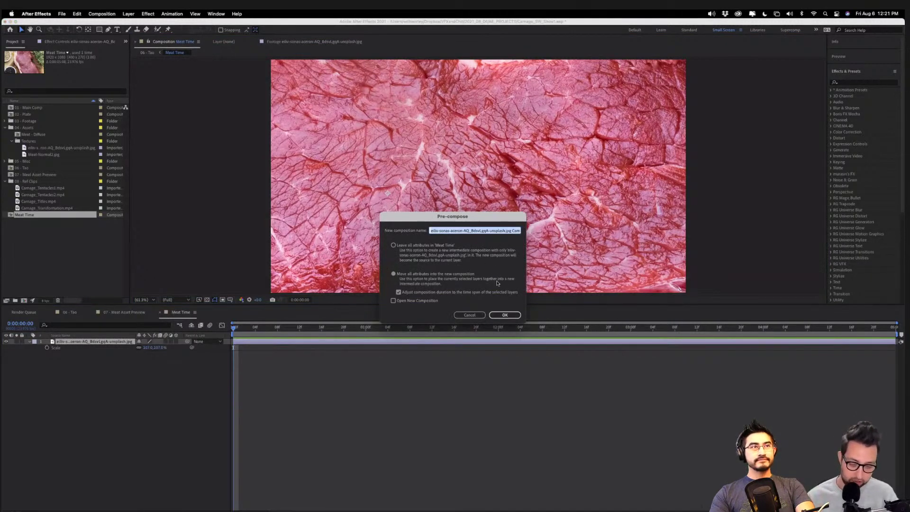
left_click(505, 314)
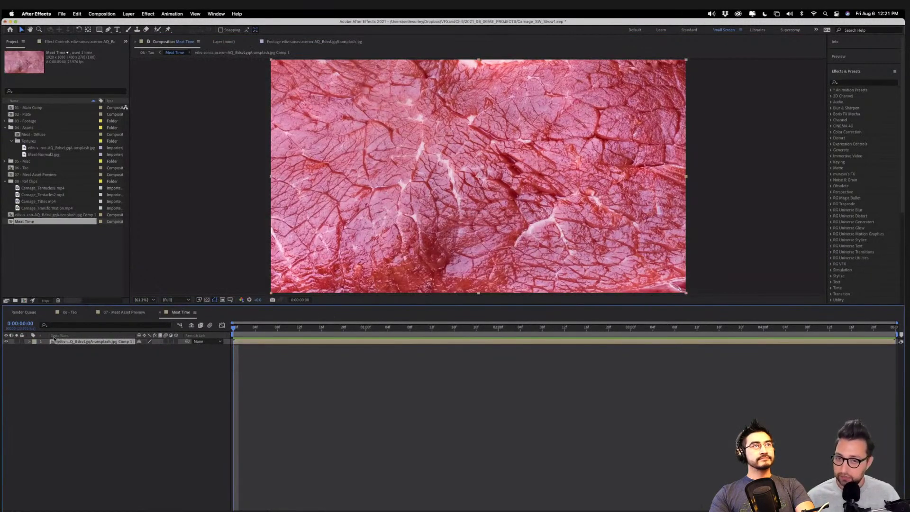
Apply Polar Coordinates to the pre-composed meat layer with Polar to Rect conversion and Interpolation at 100%.
left_click(849, 89)
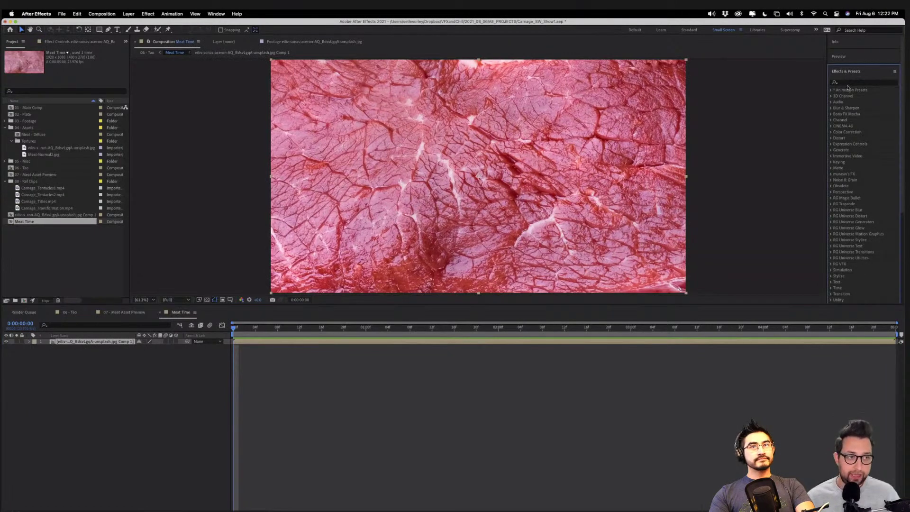
left_click(847, 84)
type("polar")
left_click_drag(861, 96, 446, 165)
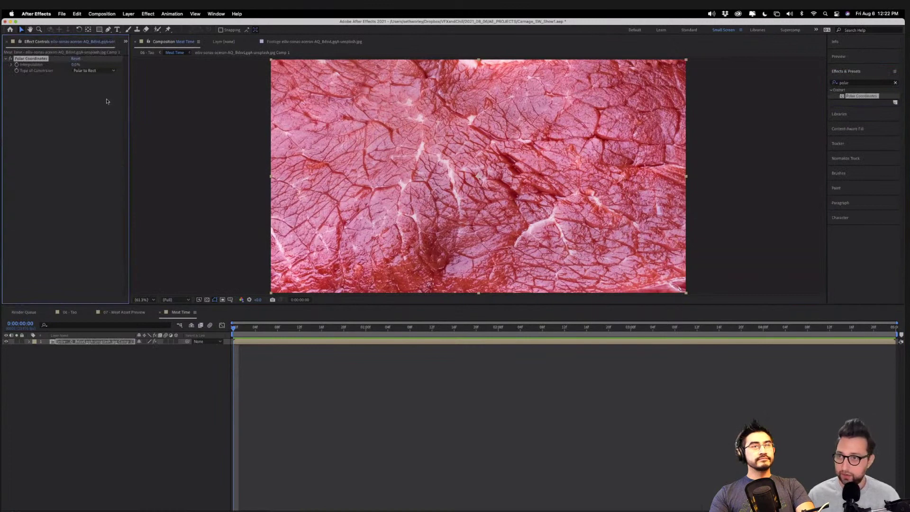
left_click_drag(207, 64, 208, 64)
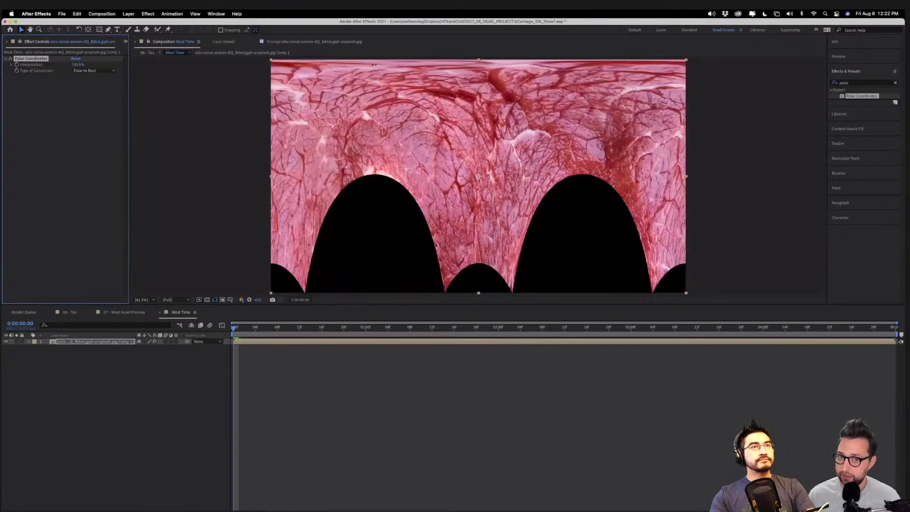
left_click_drag(76, 65, 181, 69)
Duplicate the polar-distorted meat layer and flip the copy vertically by setting its vertical scale to -100%.
left_click(106, 368)
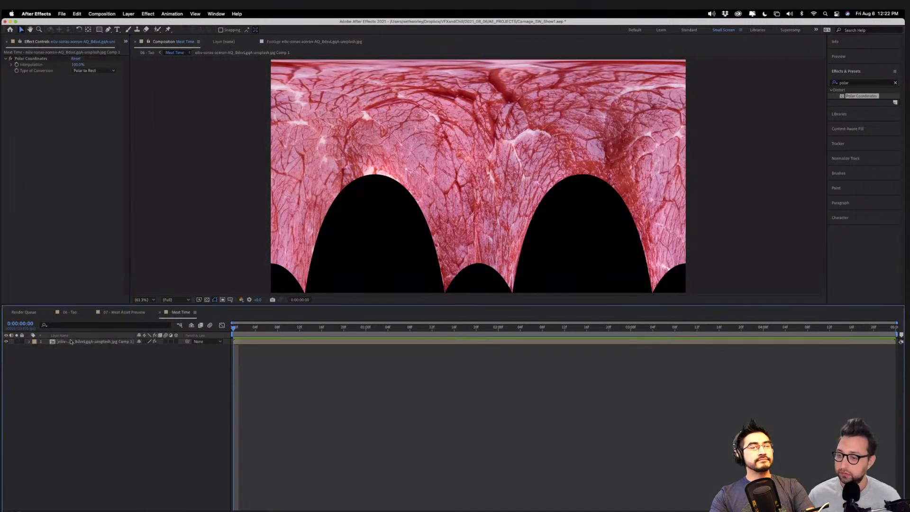
left_click(71, 343)
key("super+d")
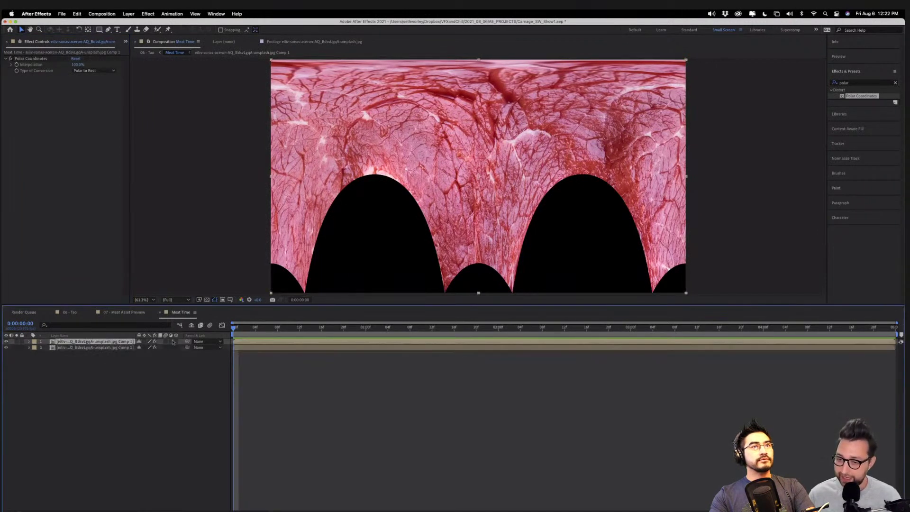
key("s")
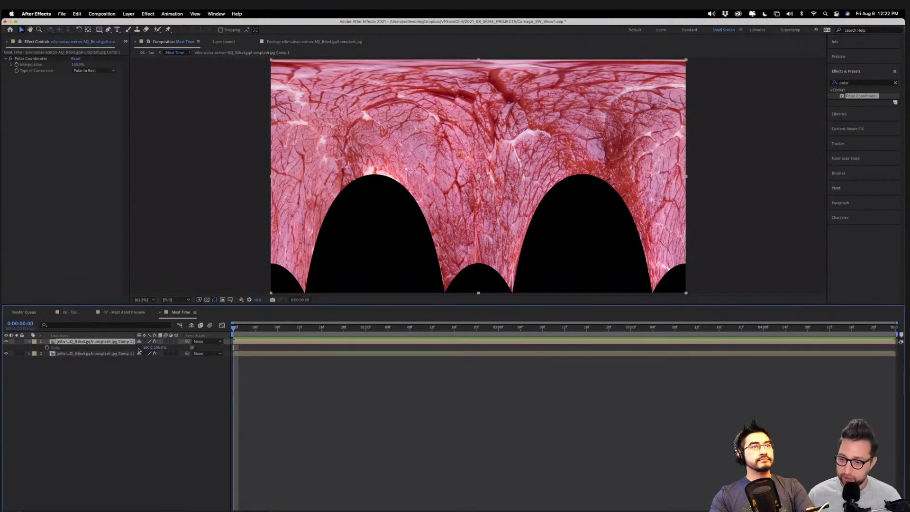
left_click(160, 349)
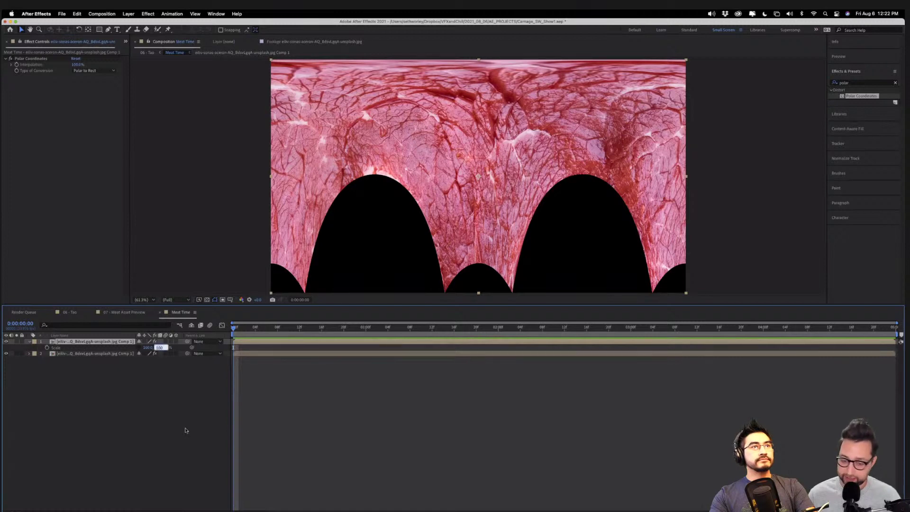
type("-")
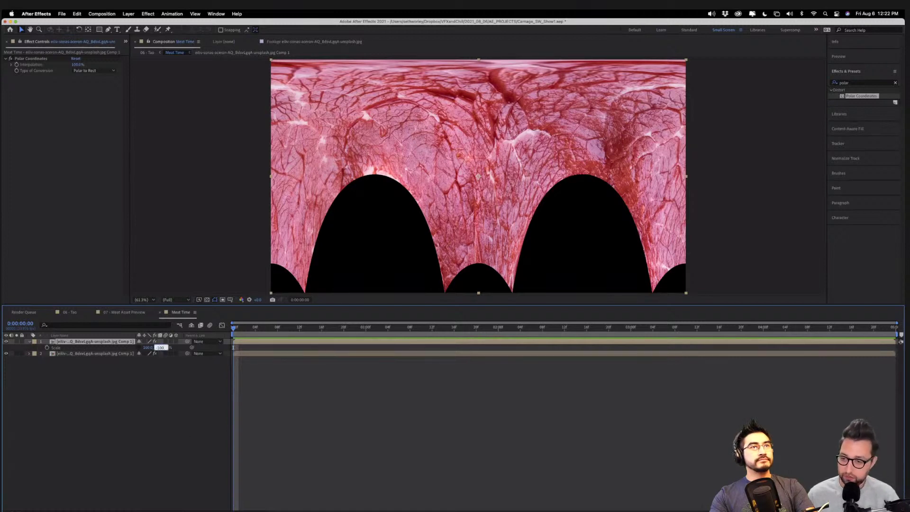
type("100")
key("Return")
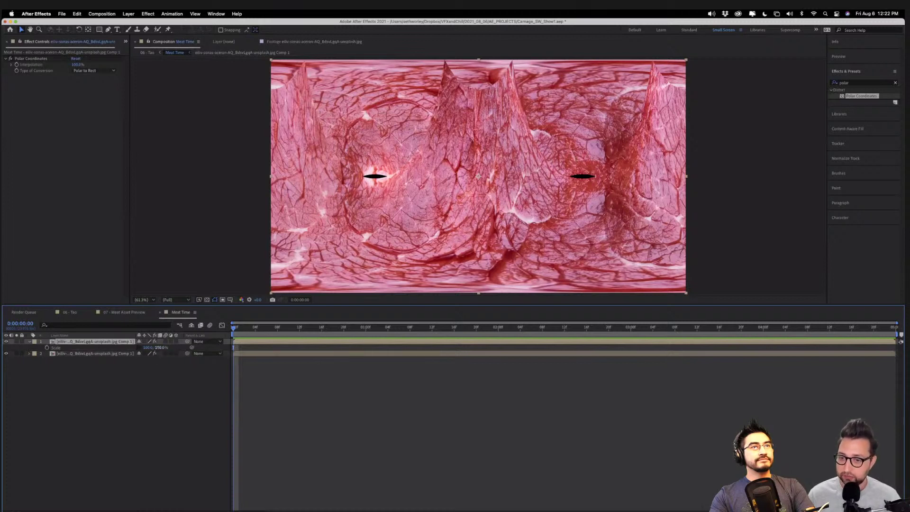
Stretch the flipped copy's vertical scale to about -114% and move it upward until it covers the black gaps and meets the frame's lower edge.
left_click_drag(156, 348, 150, 348)
left_click(435, 264)
left_click_drag(435, 265, 436, 244)
key("comma")
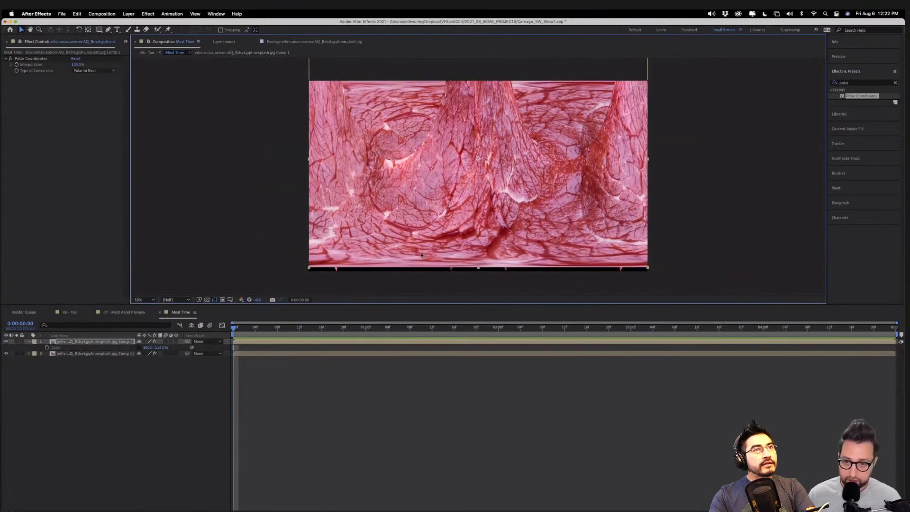
key("period")
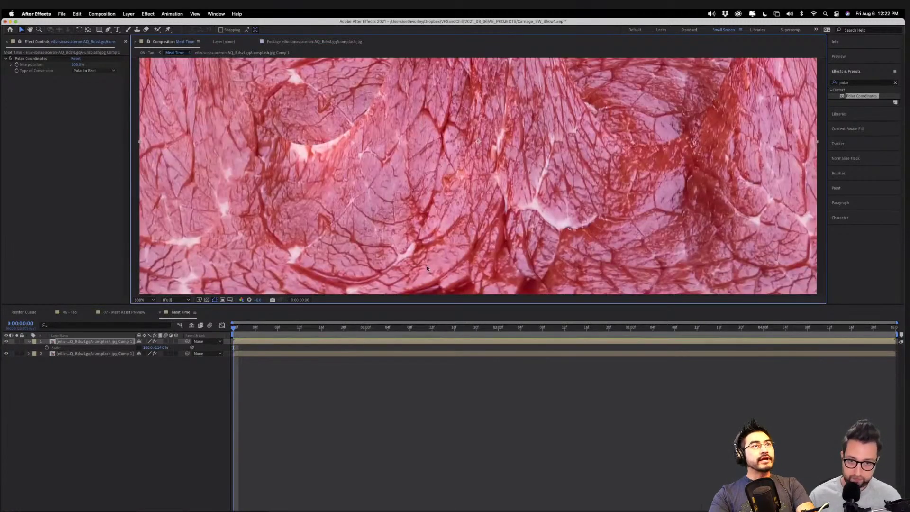
scroll(429, 160, "down", 5)
left_click_drag(430, 159, 429, 168)
key("comma")
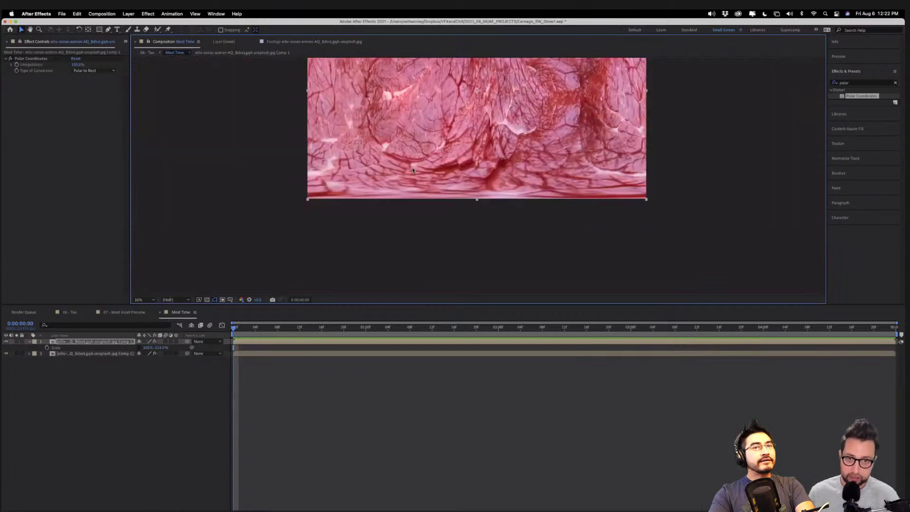
key("shift+slash")
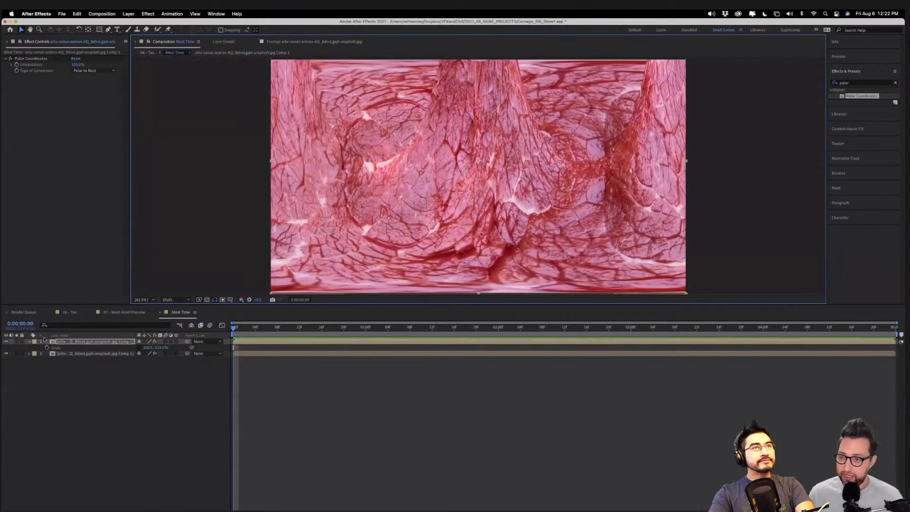
Apply Linear Wipe to the flipped meat layer and set its wipe angle to 0°.
left_click(54, 341)
key("ctrl+space")
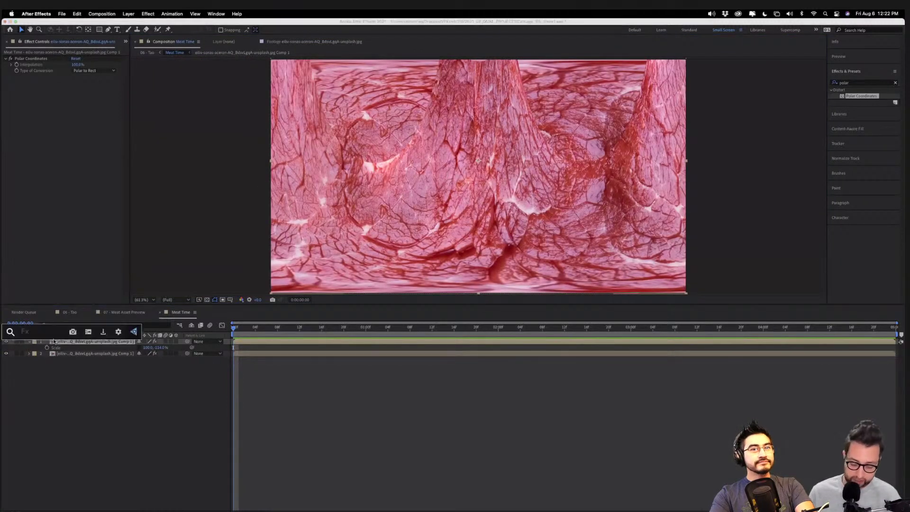
type("line")
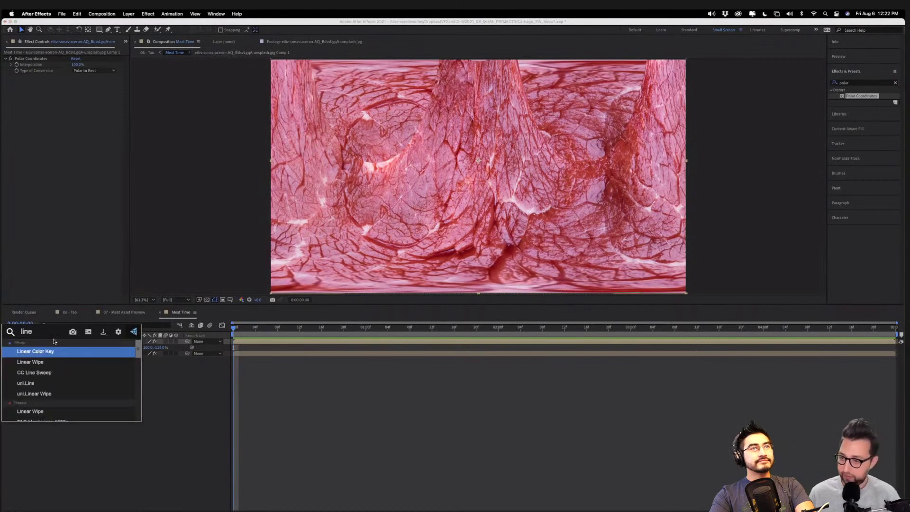
key("Down")
key("Return")
left_click(82, 89)
type("0")
key("Return")
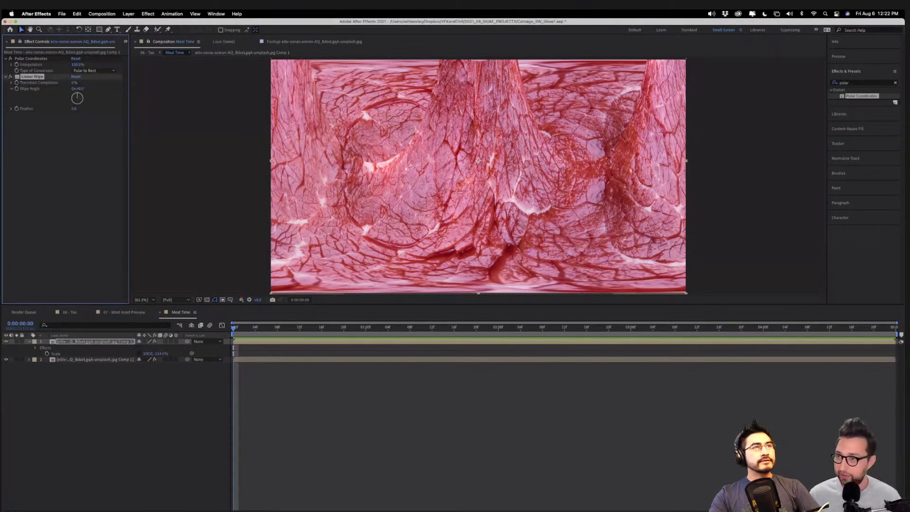
Set the Linear Wipe's transition completion to about 47% and increase its feather to blend the mirrored halves.
left_click(73, 84)
mouse_move(72, 84)
left_mouse_down()
mouse_move(101, 85)
mouse_move(90, 85)
left_mouse_up()
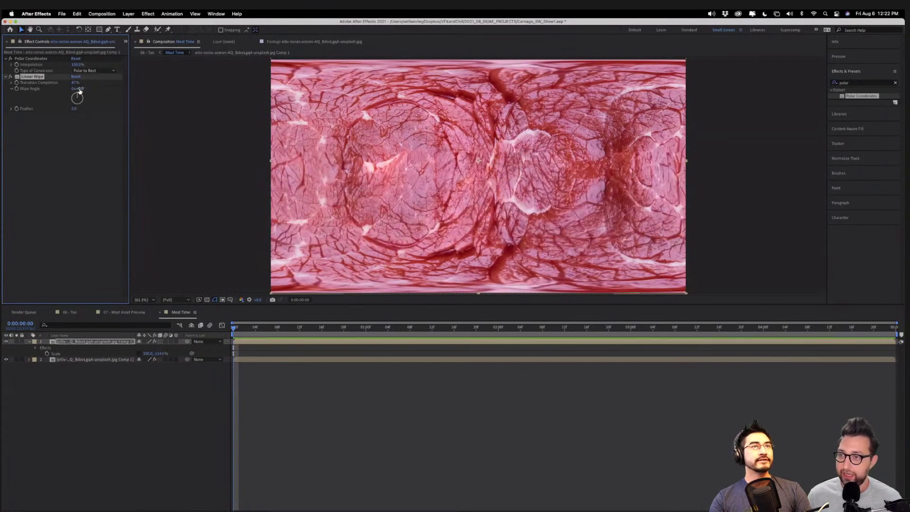
left_click_drag(84, 108, 119, 108)
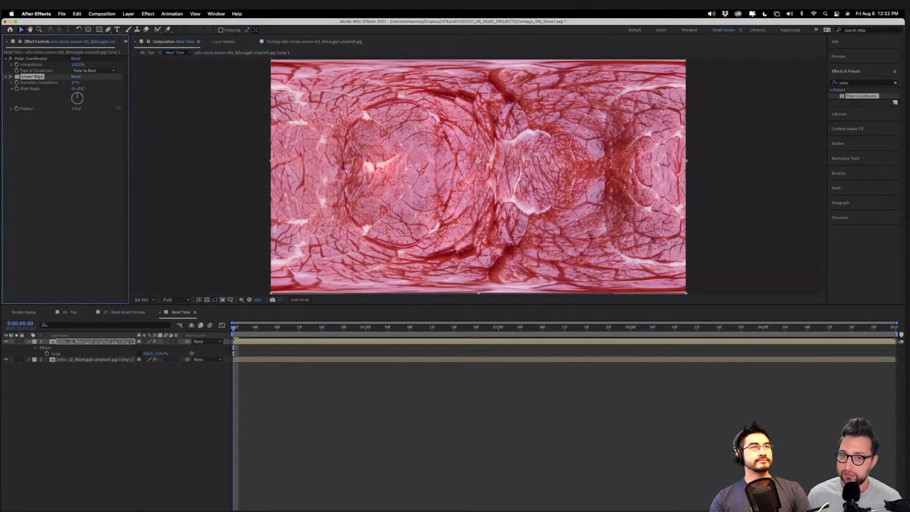
Check the whole blended texture with no layer selected, and return to the 06 - Tao composition.
left_click(236, 409)
key("comma")
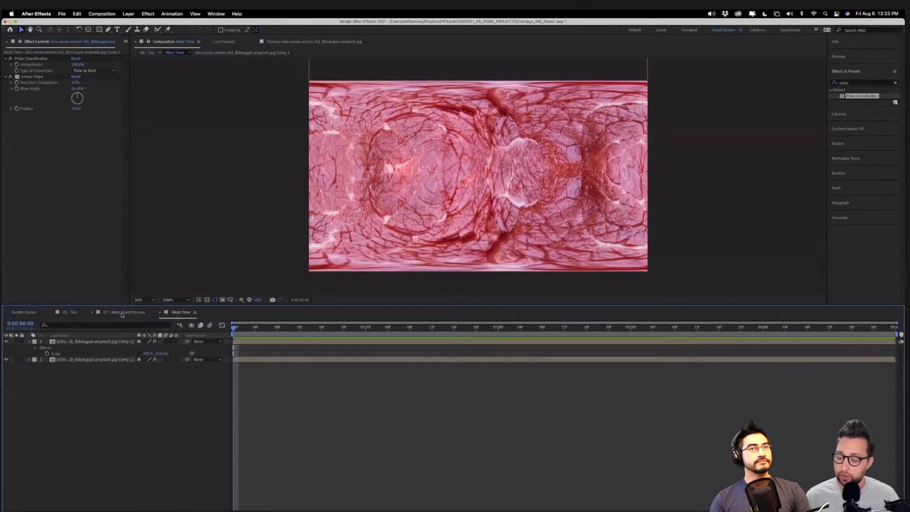
left_click(71, 313)
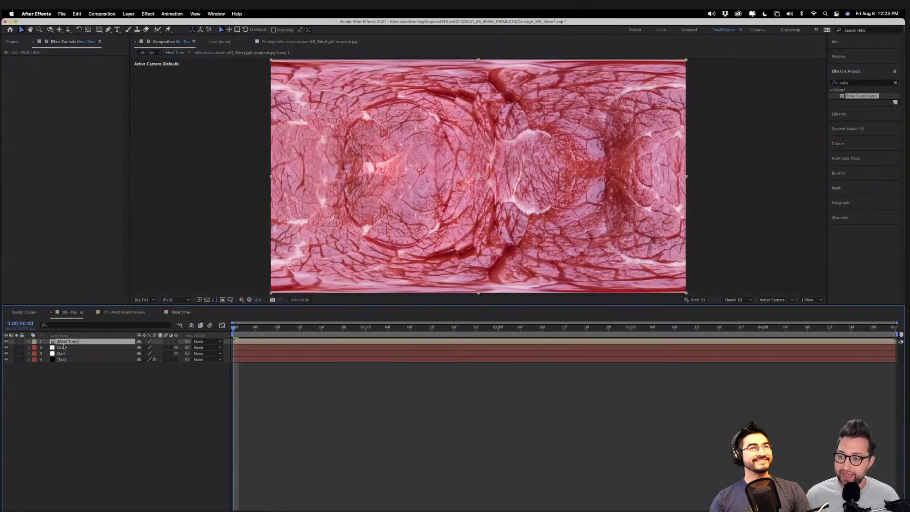
Hide the Meat Time layer beneath the Tao layer and assign it as Tao's color texture.
left_click(6, 341)
left_click_drag(57, 342, 59, 371)
left_click(65, 354)
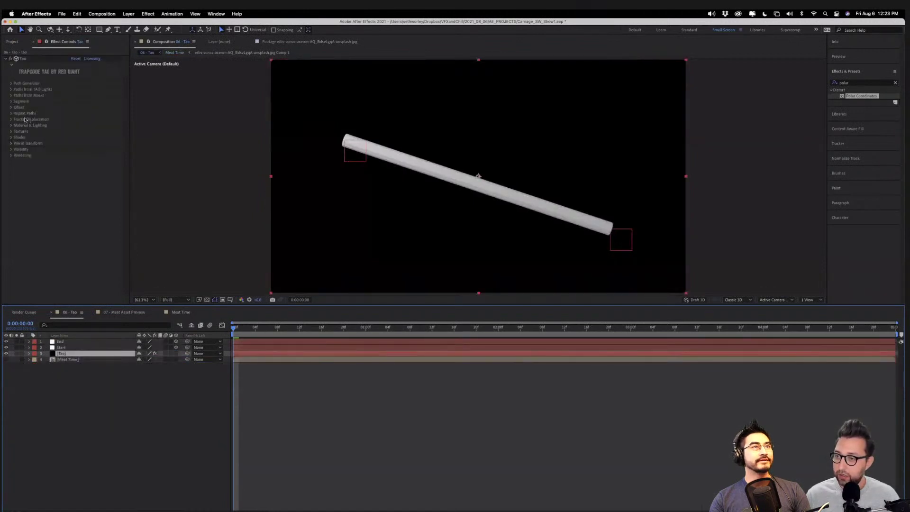
left_click(11, 131)
left_click(87, 137)
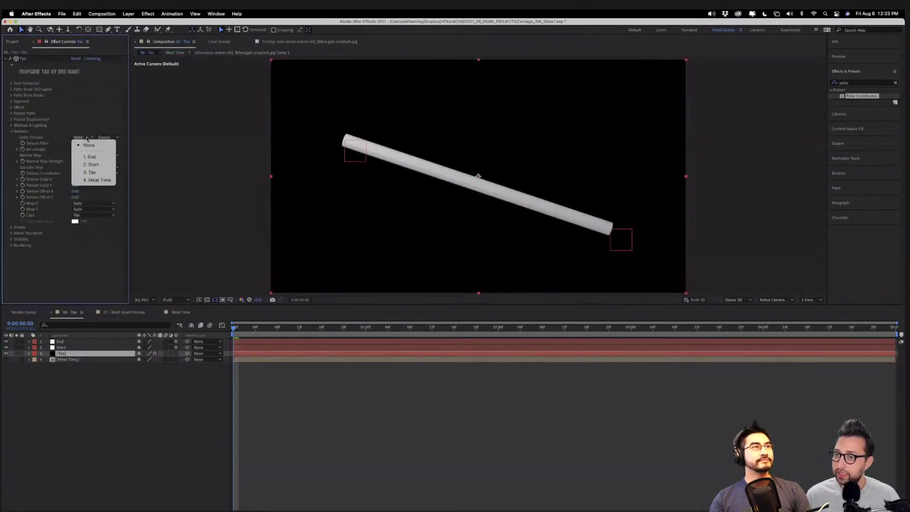
left_click(99, 181)
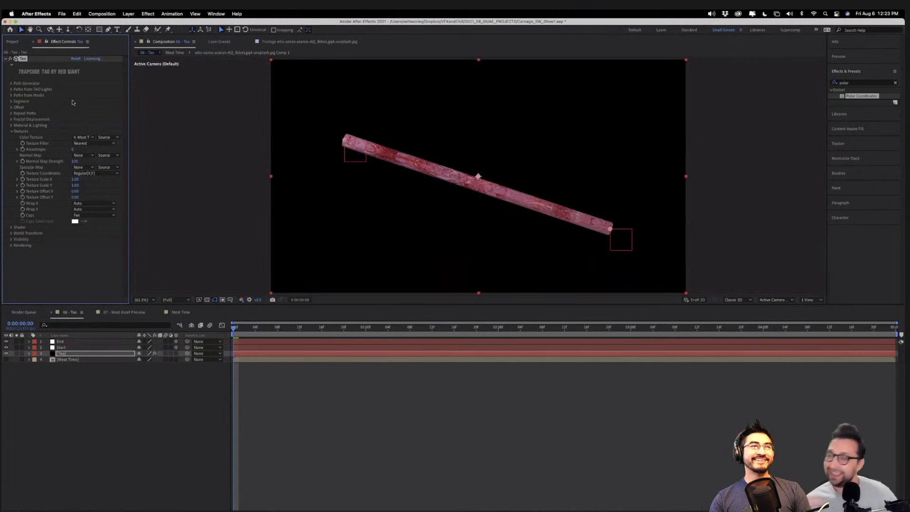
Reposition the Start null inward and slightly upward to test how the meat texture follows the shortened tube.
left_click(74, 349)
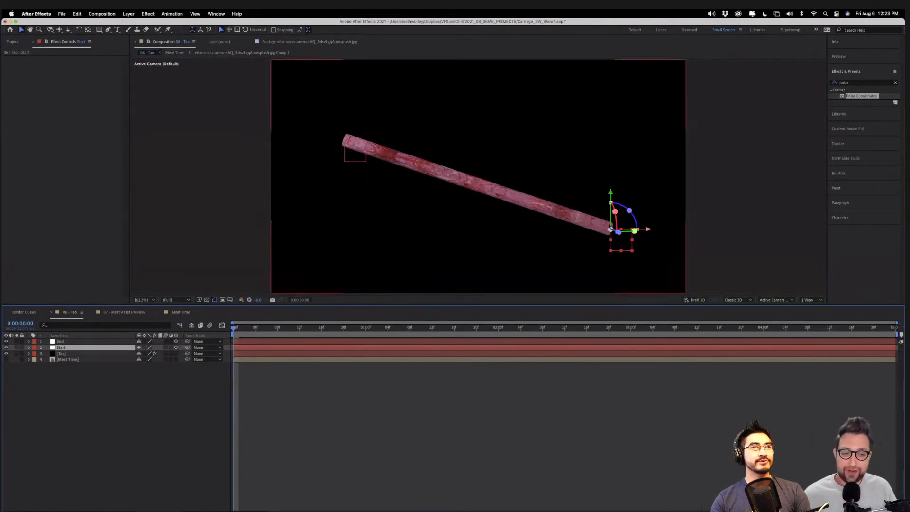
left_click(620, 234)
left_click_drag(619, 233, 666, 275)
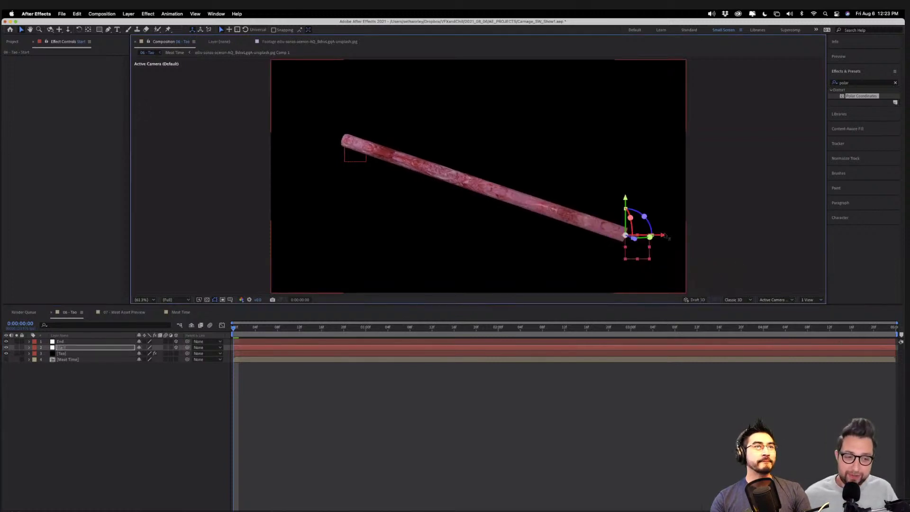
left_click_drag(664, 235, 594, 235)
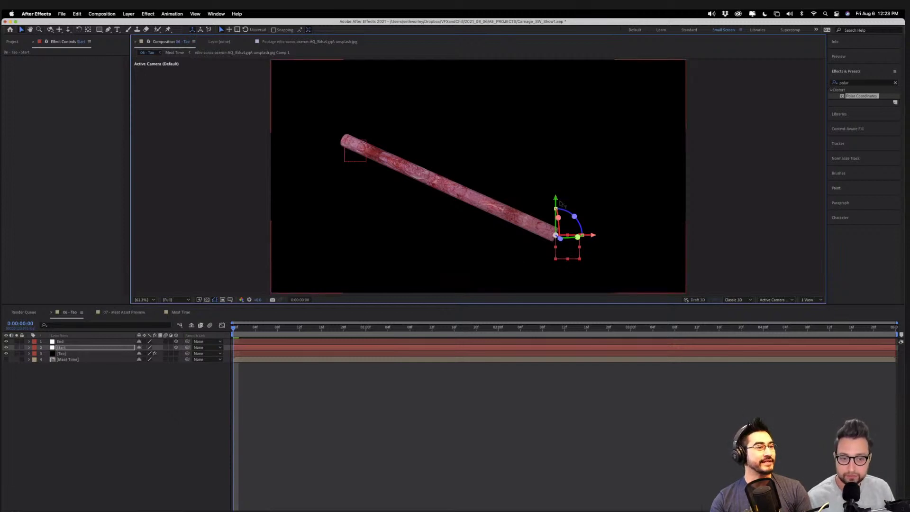
left_click_drag(561, 202, 555, 170)
Open the Tao effect's Segment settings and its Size value.
left_click(71, 354)
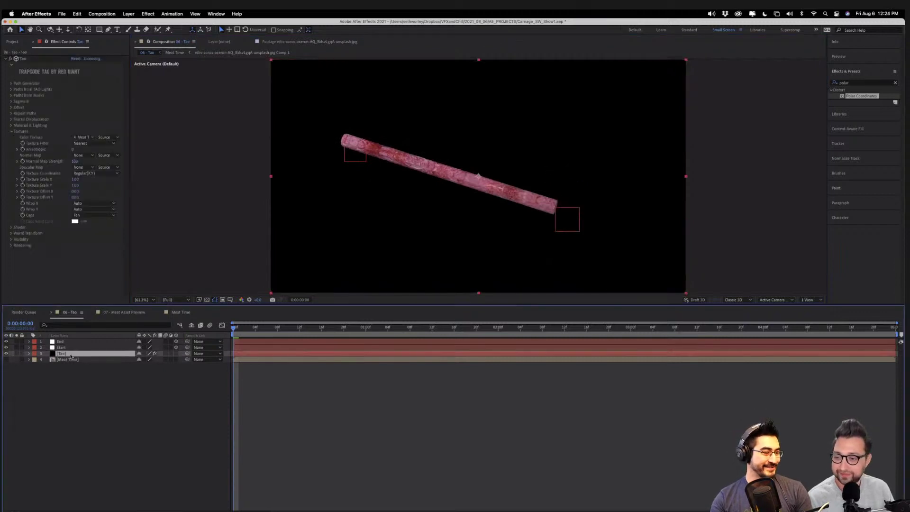
left_click(12, 102)
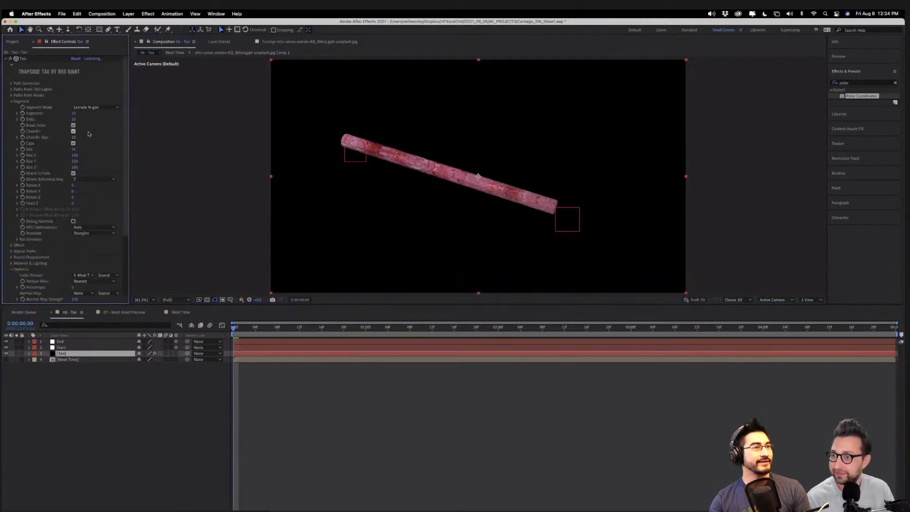
left_click(82, 150)
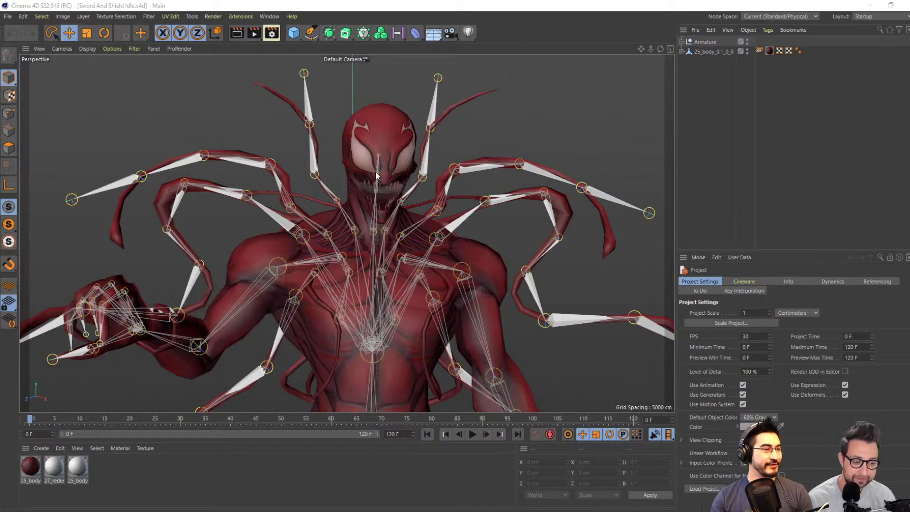
Switch to the browser, view the carnage-from-marvel-end-time-arena model on Sketchfab, and return to Mixamo.
left_click(358, 493)
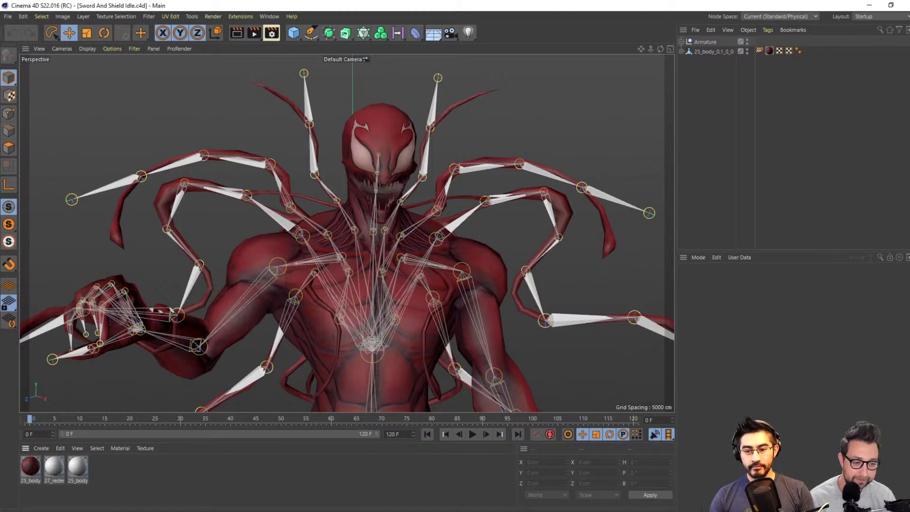
key("alt+Tab")
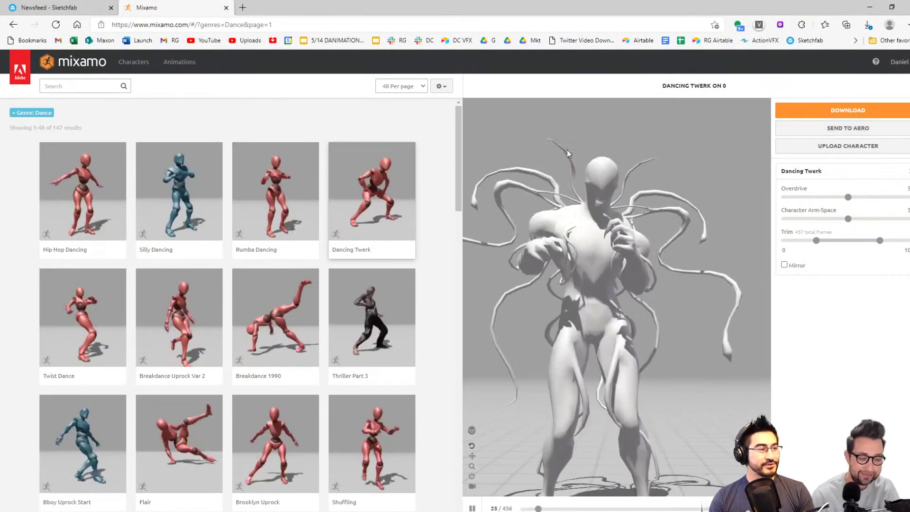
left_click(77, 9)
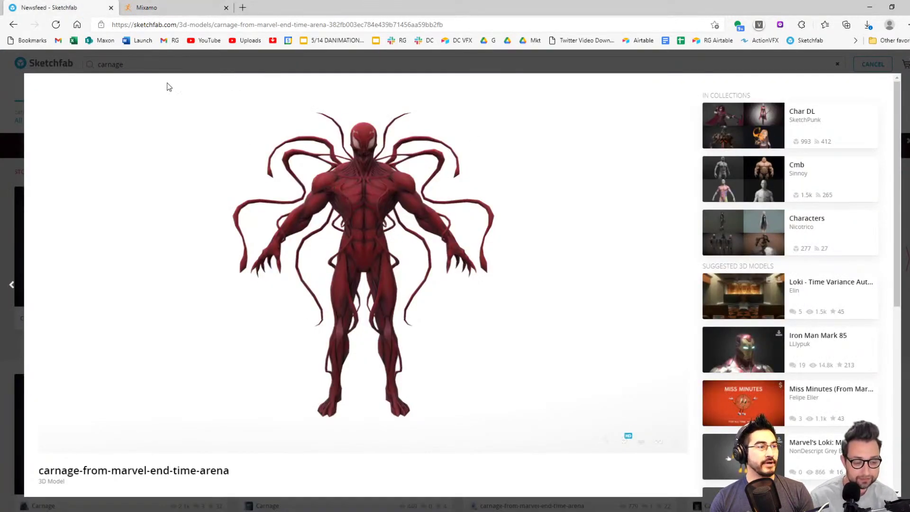
left_click(171, 8)
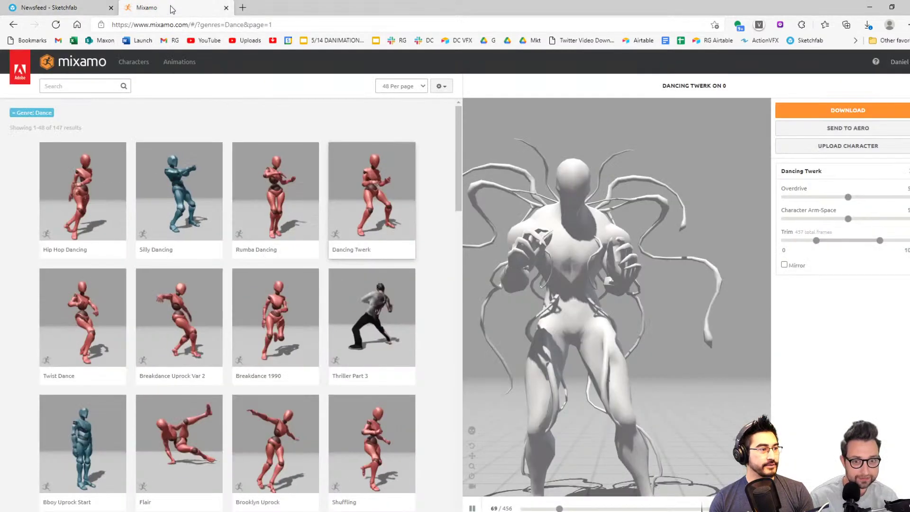
Look at Mixamo's character upload dialog, close it, and preview the Silly Dancing and Thriller Part 3 animations.
left_click(838, 150)
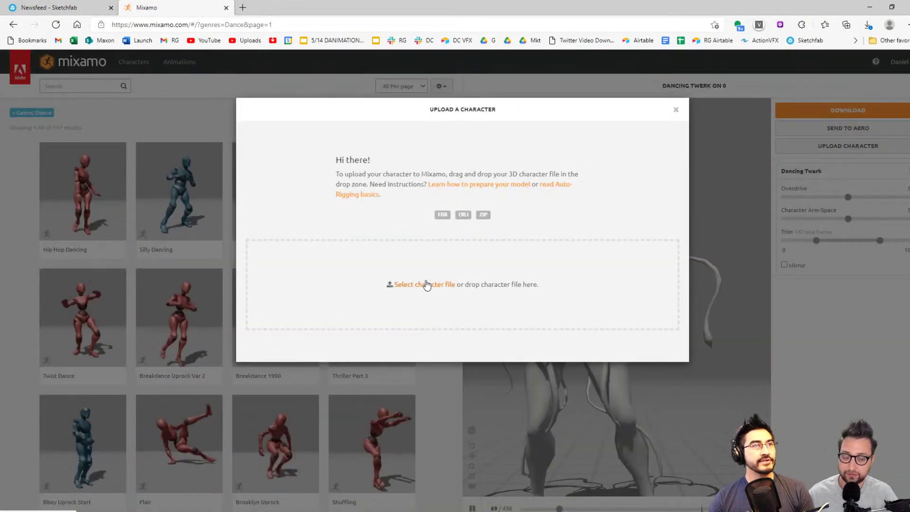
left_click(676, 110)
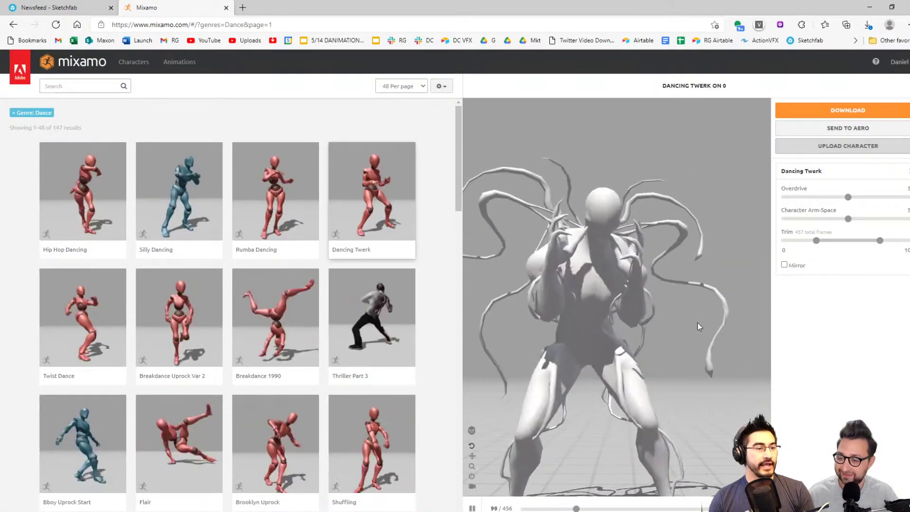
left_click(163, 183)
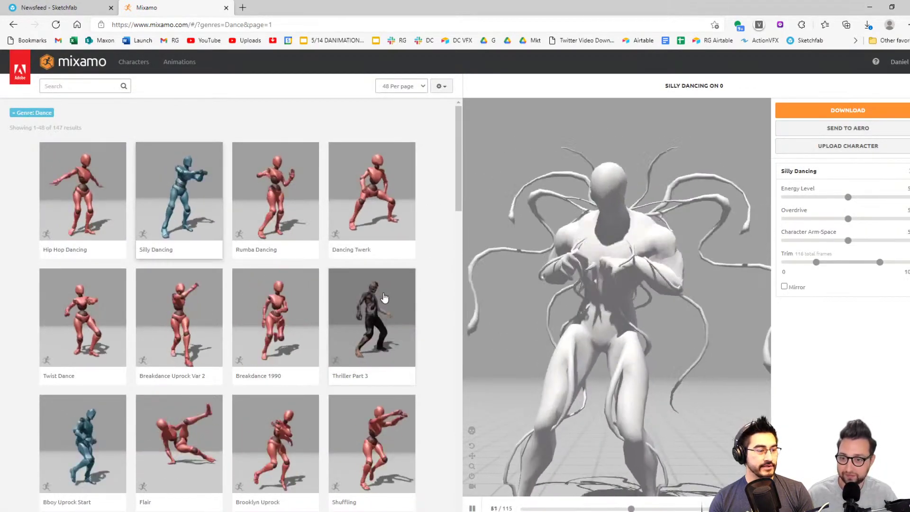
left_click(372, 317)
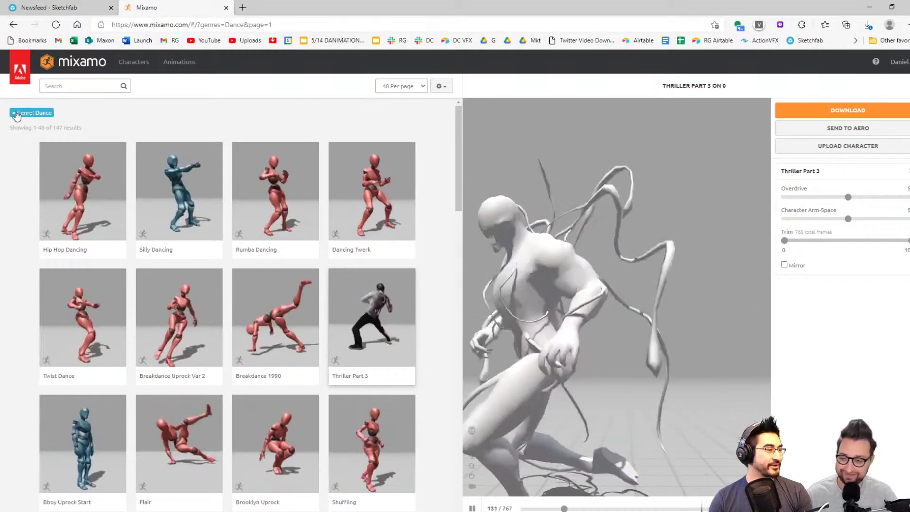
Replace the Dance genre filter with Superhero and preview the Drop Kick and Butterfly Twirl animations on the character.
left_click(40, 112)
left_click(96, 83)
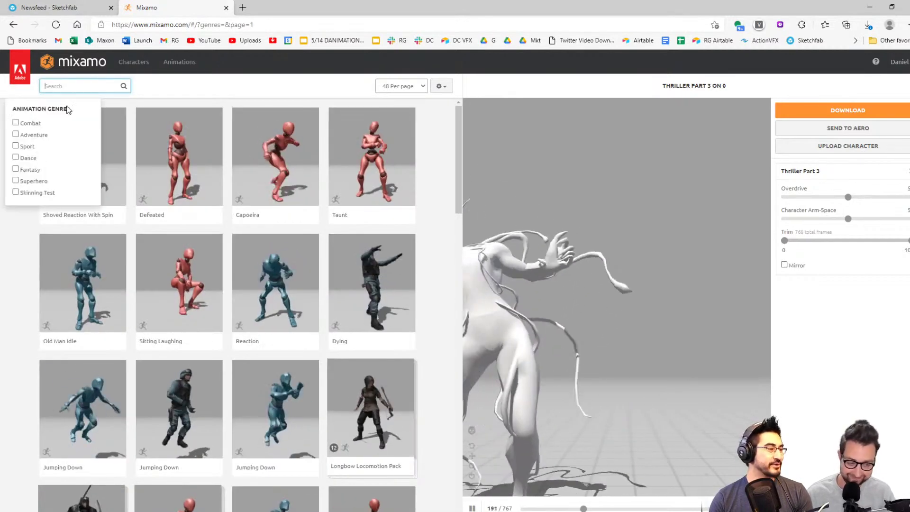
left_click(34, 181)
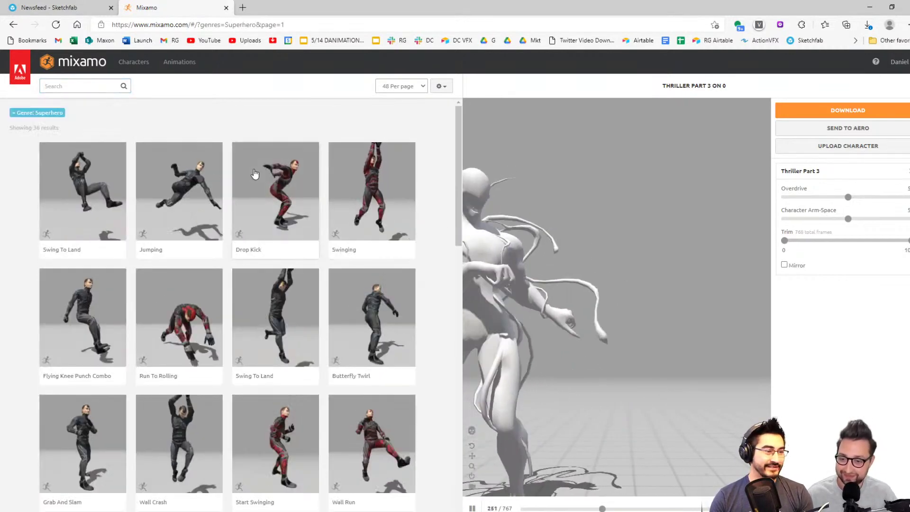
left_click(289, 190)
left_click(346, 316)
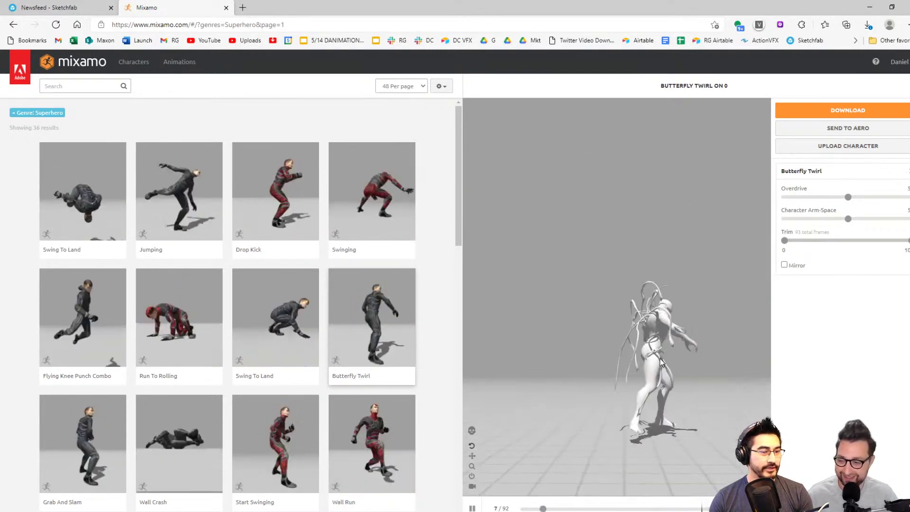
Apply Run To Rolling to the character, lower Overdrive to its minimum, and raise Character Arm-Space close to its maximum.
left_click(165, 306)
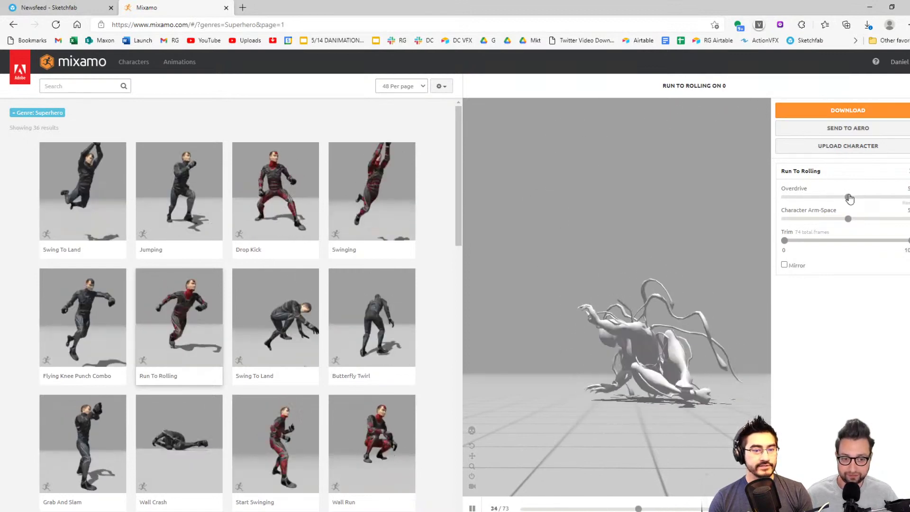
left_click_drag(848, 198, 848, 199)
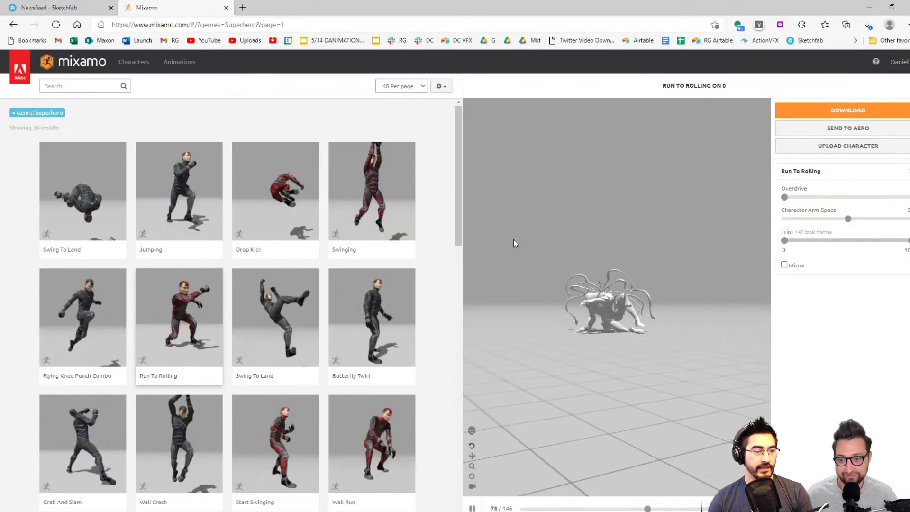
left_click(849, 220)
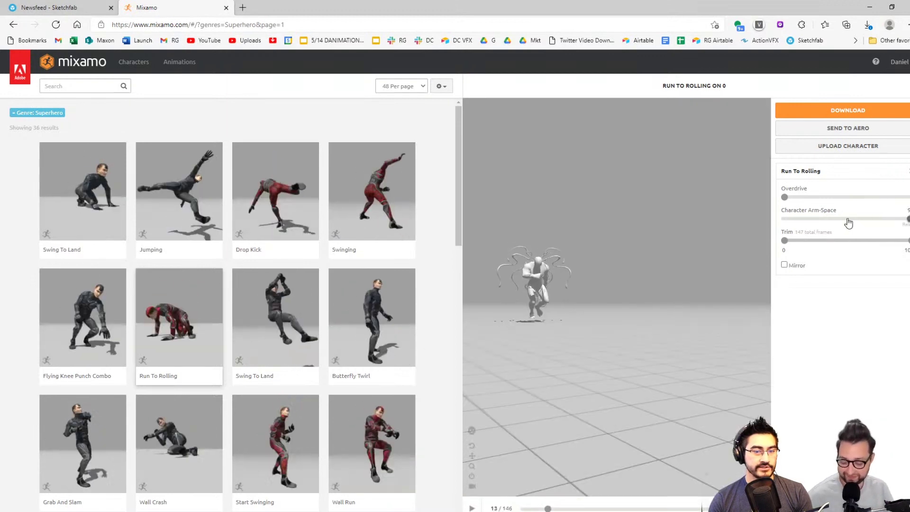
left_click_drag(784, 221, 588, 323)
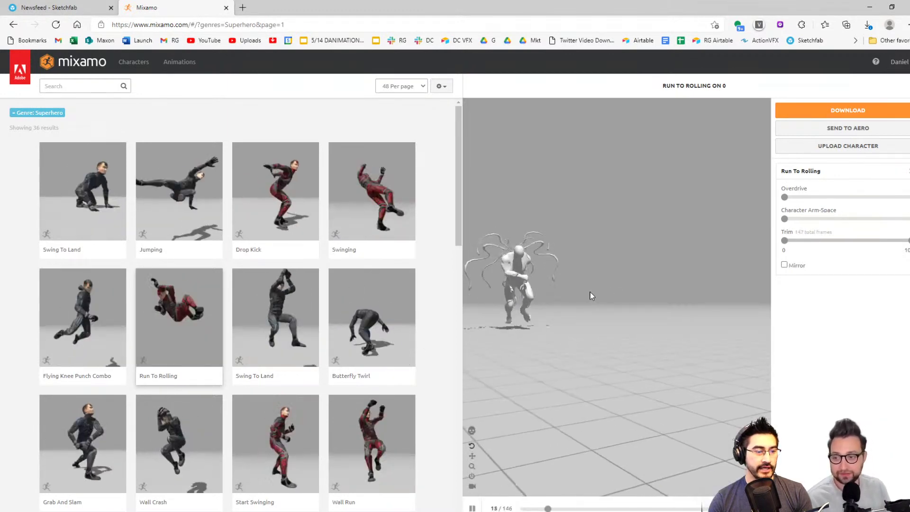
left_click(800, 220)
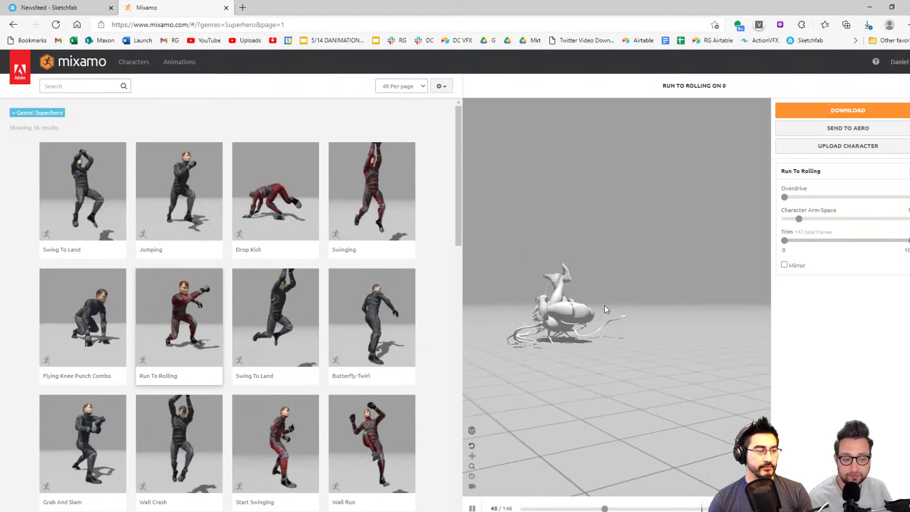
left_click(874, 219)
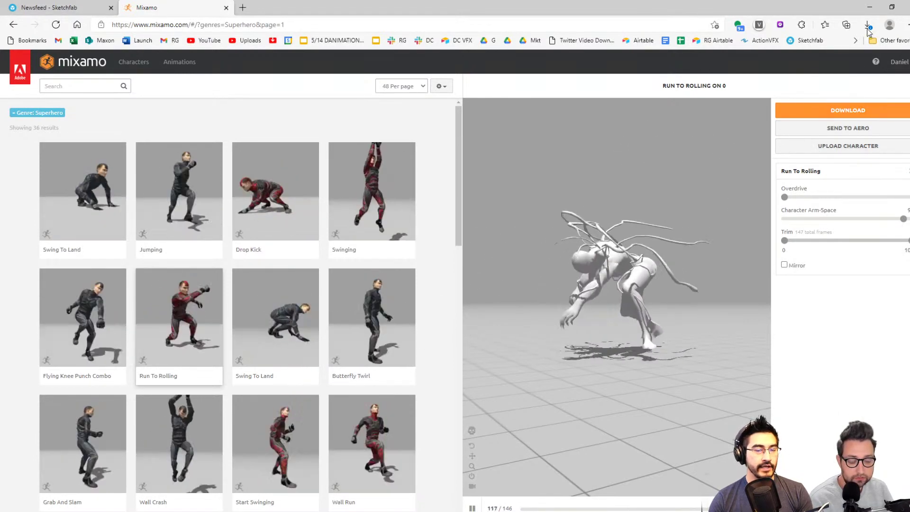
Switch to Cinema 4D, frame the rigged Carnage character, and play its idle animation.
left_click(871, 7)
scroll(465, 255, "down", 2)
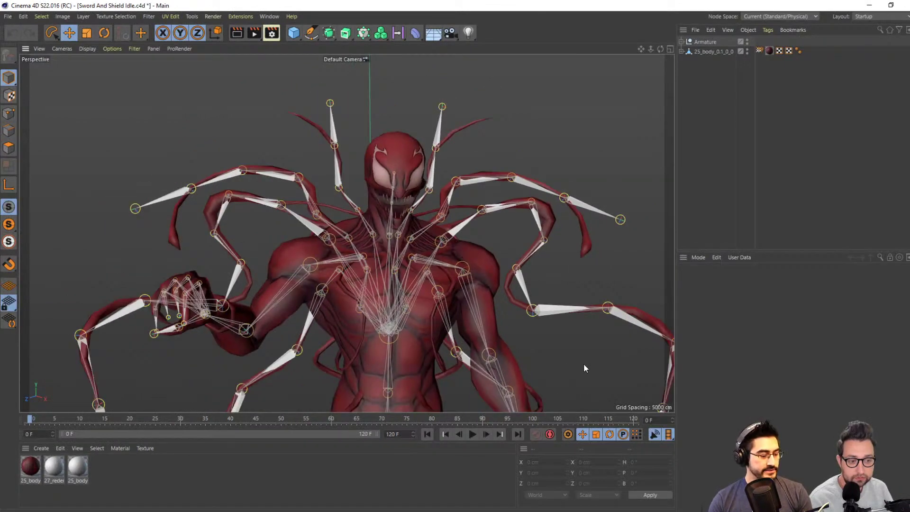
left_click_drag(584, 368, 393, 236)
scroll(474, 349, "down", 3)
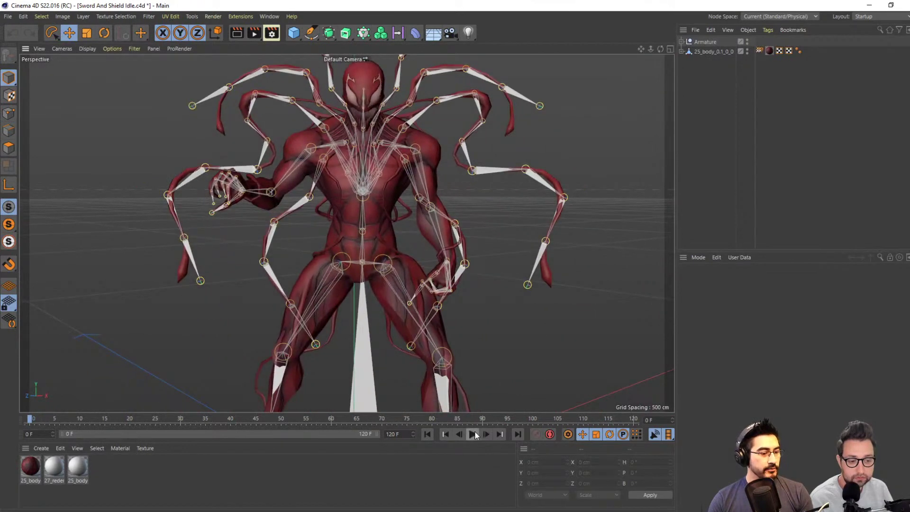
scroll(479, 340, "up", 3)
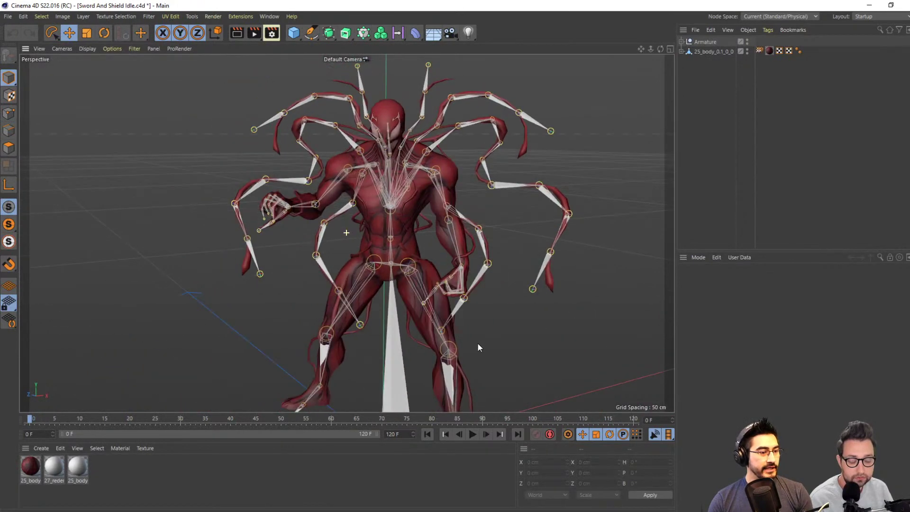
left_click_drag(477, 345, 477, 334)
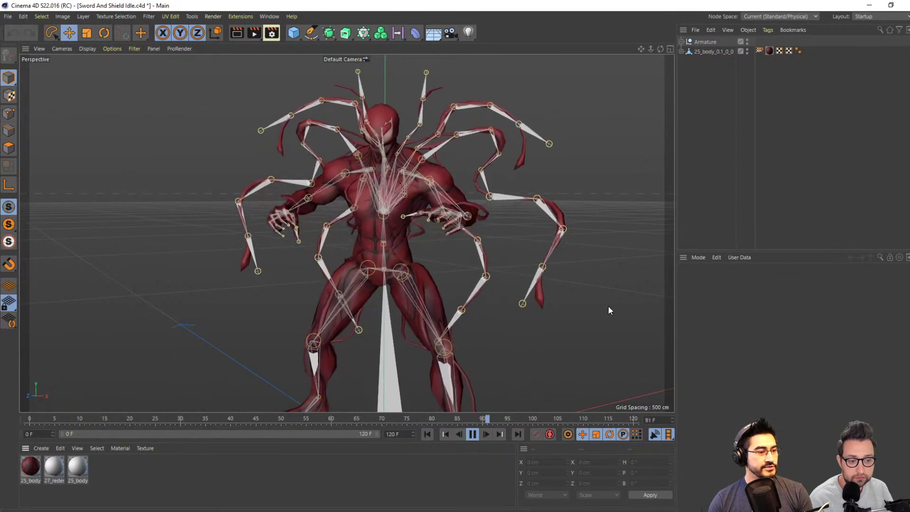
Hide the Armature in the viewport and select the 25_body_0.1_0_0 mesh.
left_click(746, 41)
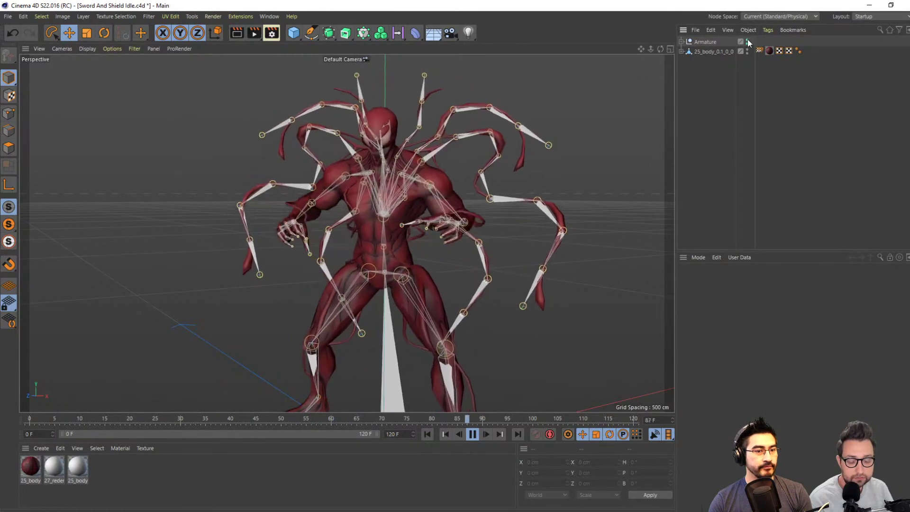
left_click(747, 40)
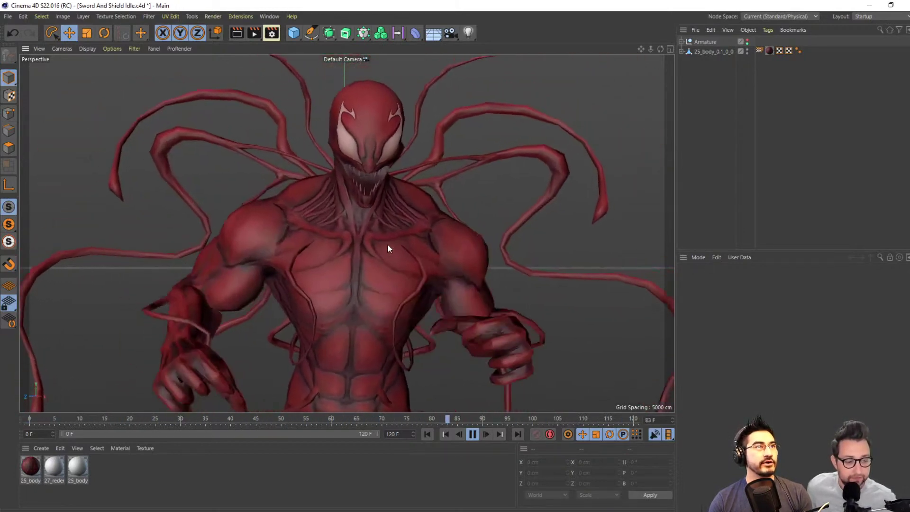
left_click(386, 247)
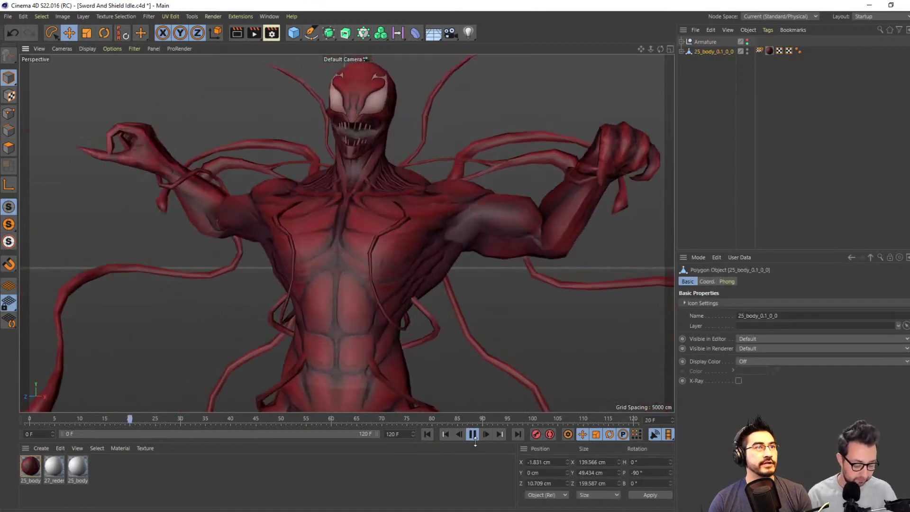
Stop playback, go to frame 81, and inspect the posed character's upper body and tentacles from a slightly turned angle.
left_click(473, 435)
left_click_drag(210, 419, 440, 451)
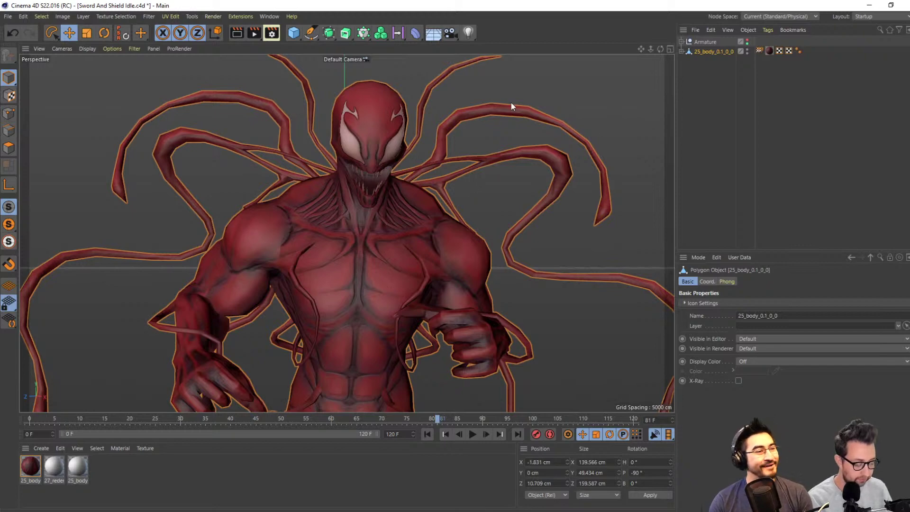
left_click_drag(448, 291, 414, 331)
left_click_drag(476, 309, 414, 274)
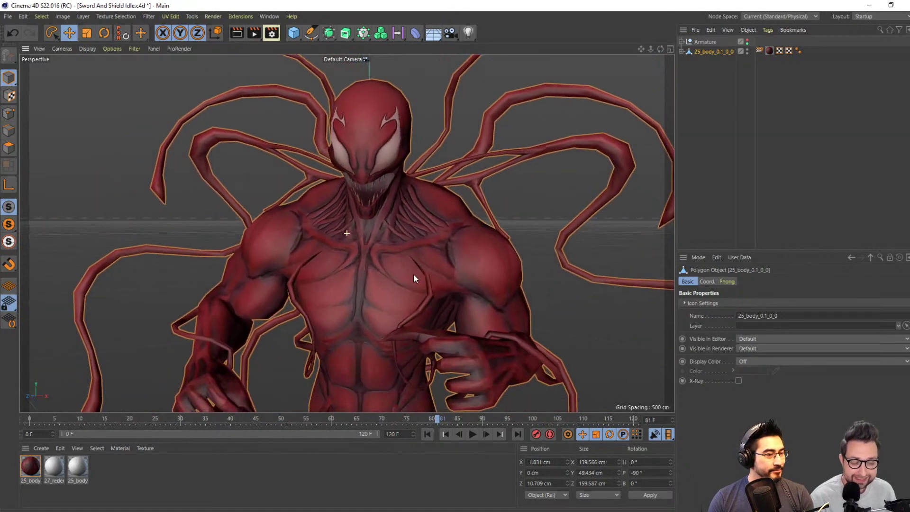
Expand the Armature hierarchy down to the joints under spine upper, clear the selection, and go to frame 40.
left_click(705, 42)
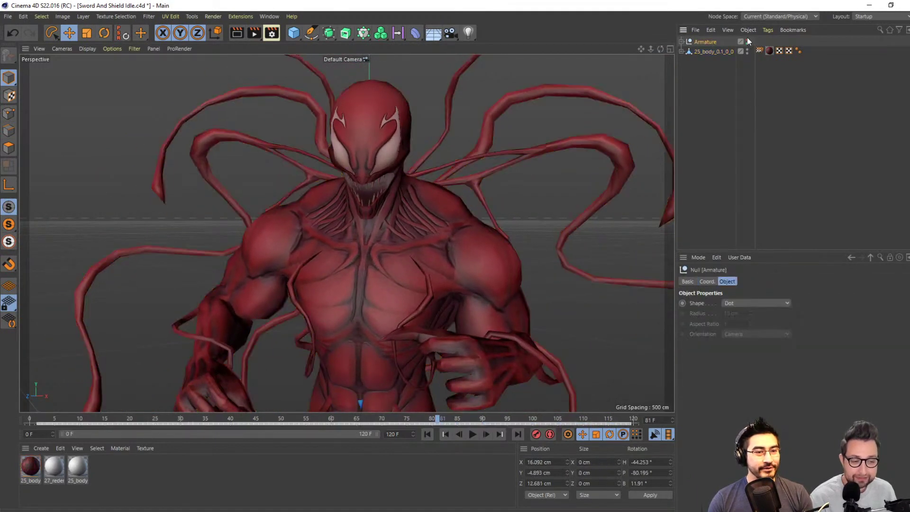
left_click(681, 42)
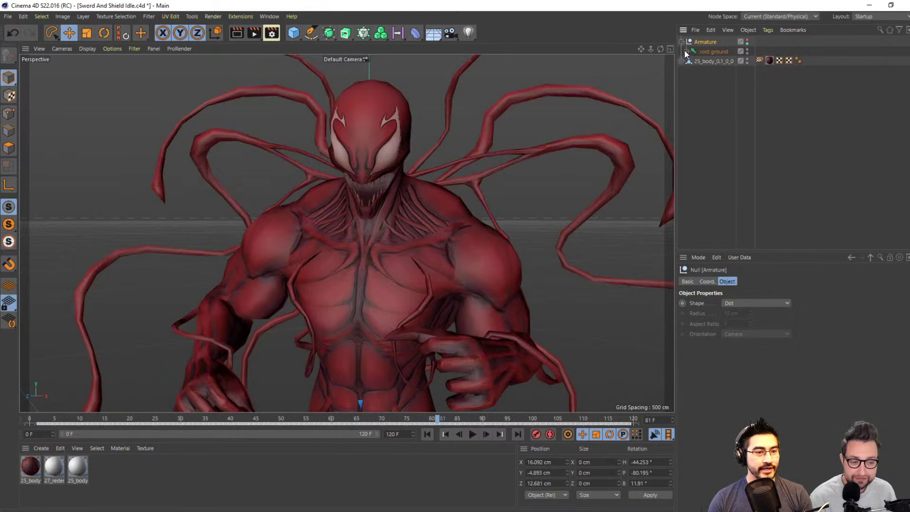
left_click(692, 62)
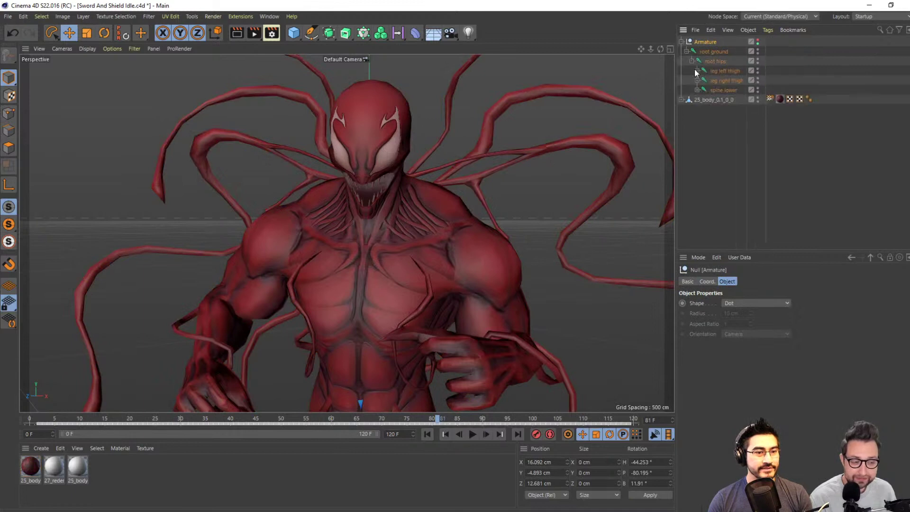
left_click(702, 100)
left_click(708, 109)
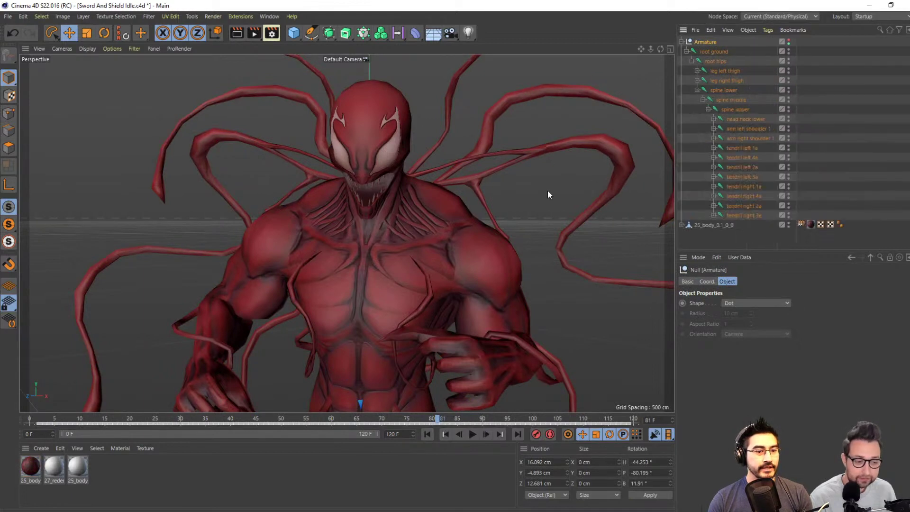
left_click(513, 205)
left_click_drag(248, 411, 229, 487)
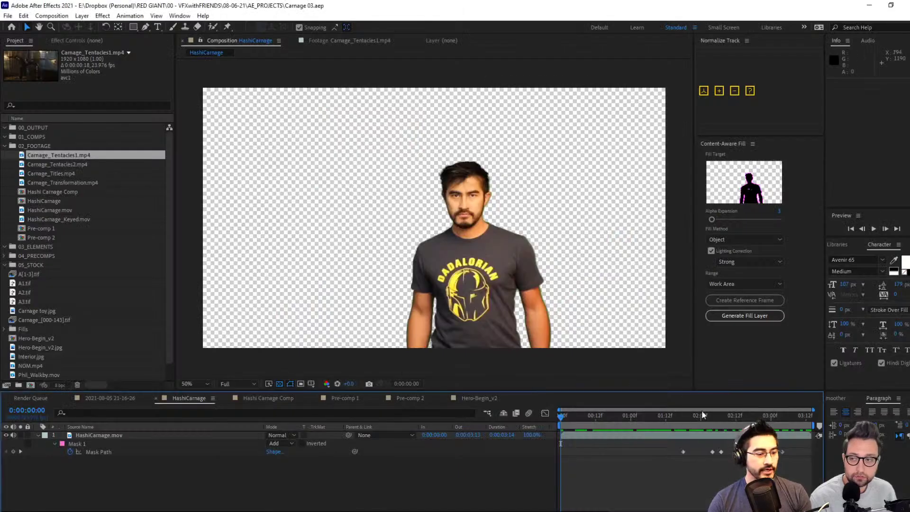
Switch to After Effects, move the HashiCarnage composition to 0:00:01:16, and open the Carnage_Transformation.mp4 footage.
left_click_drag(621, 425, 678, 441)
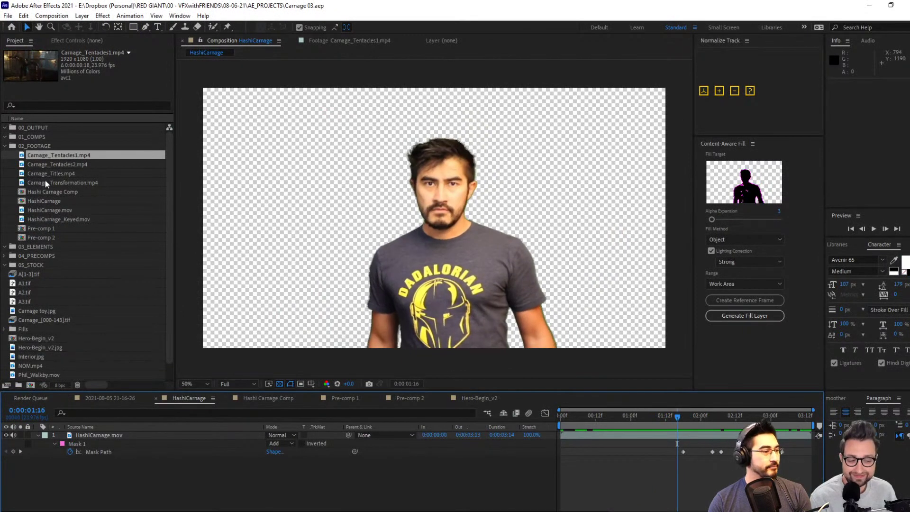
left_click(53, 184)
double_click(53, 184)
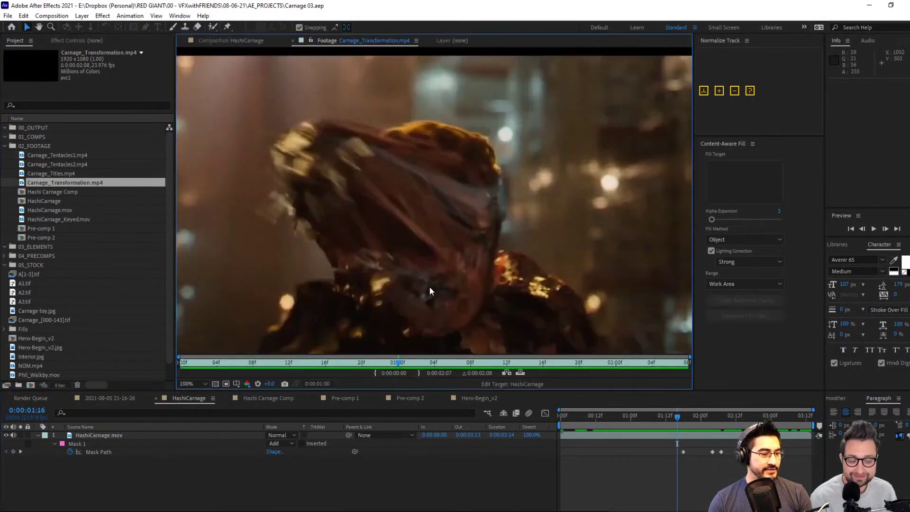
Examine the face transformation in Carnage_Transformation.mp4 up close and frame by frame, and return to its first frame.
scroll(430, 289, "down", 2)
left_click_drag(387, 368, 225, 380)
key("space")
left_click_drag(475, 266, 494, 232)
scroll(494, 231, "up", 4)
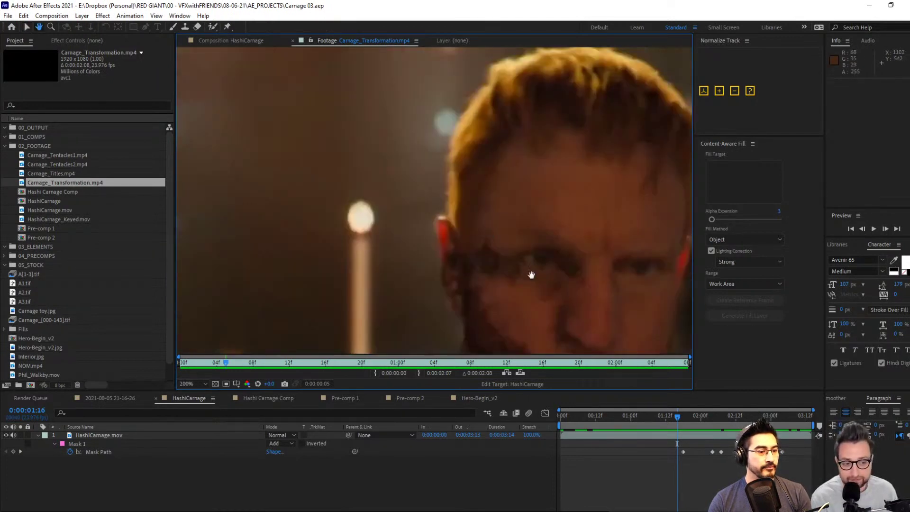
scroll(531, 275, "down", 4)
left_click_drag(460, 361, 257, 363)
left_click_drag(234, 368, 179, 380)
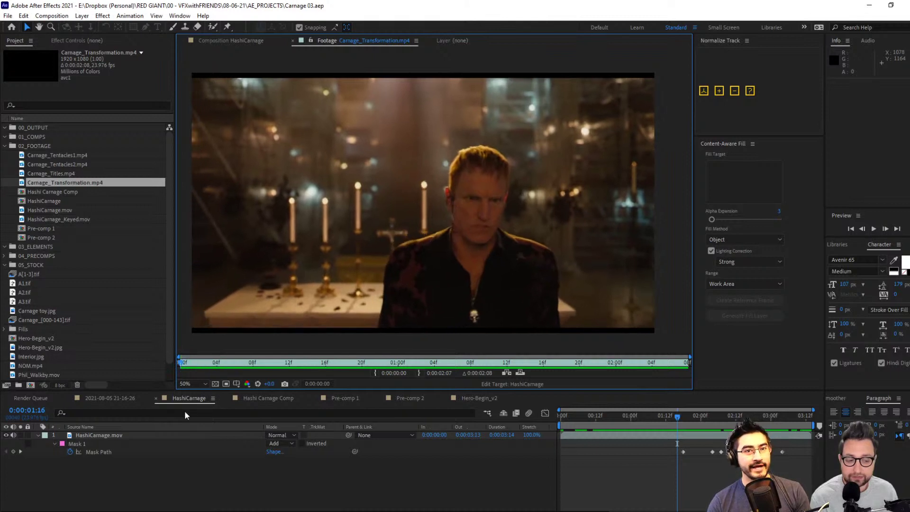
key("space")
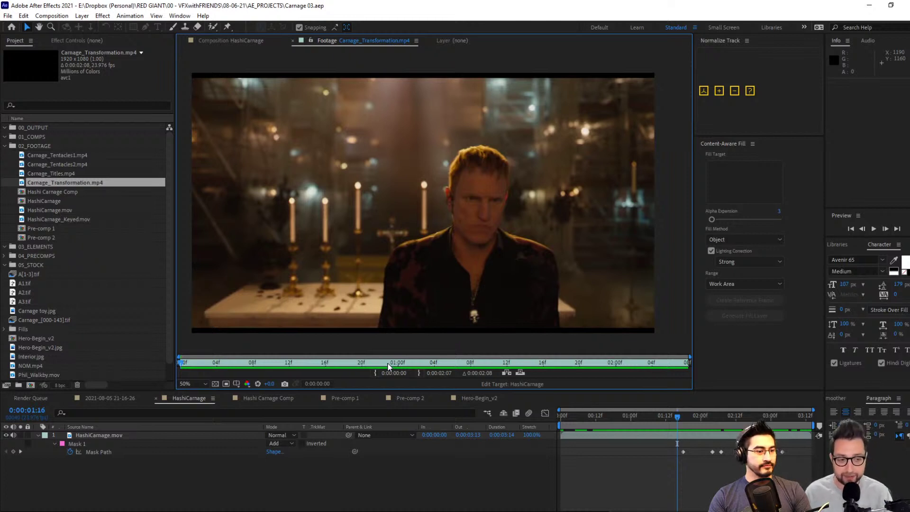
left_click_drag(388, 366, 176, 383)
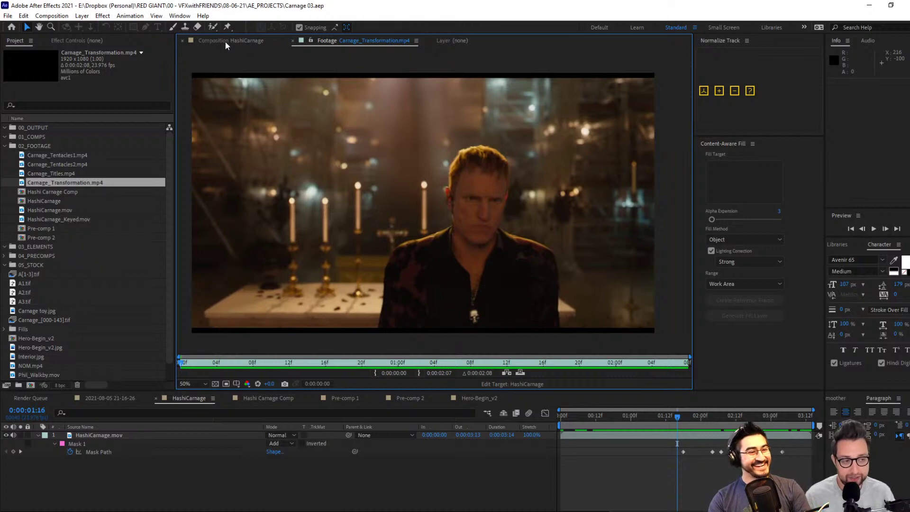
Look over the layers of Hashi Carnage Comp and return to Cinema 4D.
left_click(270, 399)
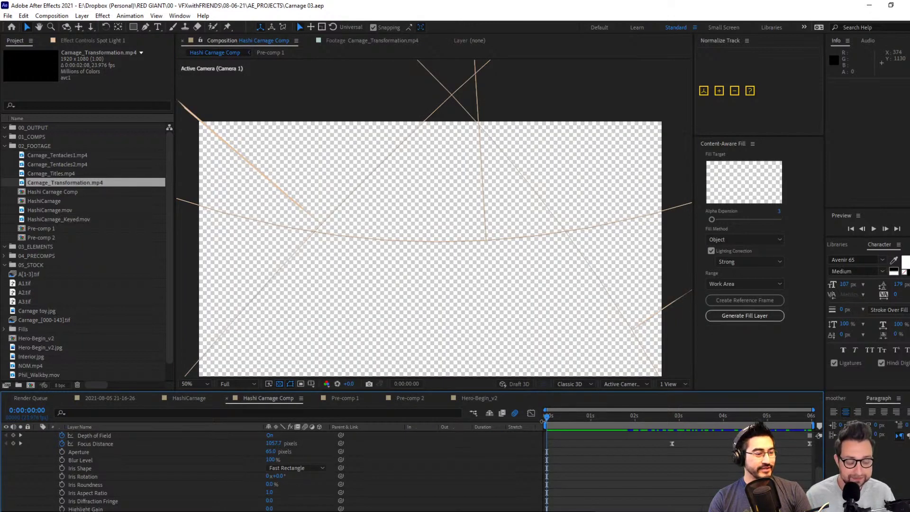
scroll(228, 455, "up", 5)
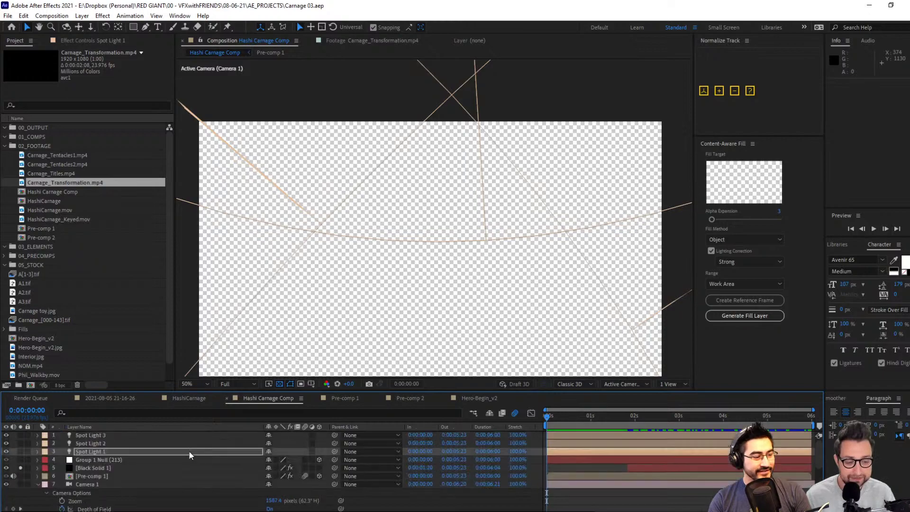
left_click(869, 7)
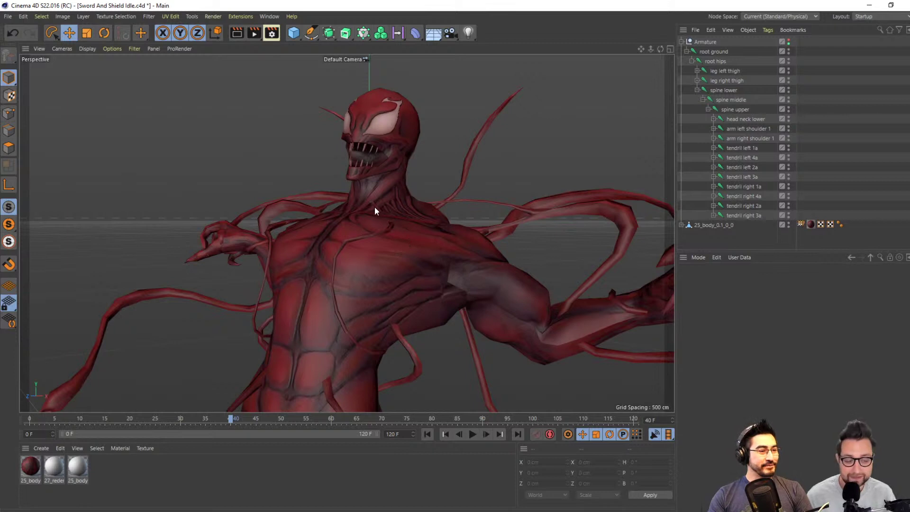
Frame more of the Carnage character, go to frame 48, and select the head neck lower joint.
scroll(374, 211, "down", 3)
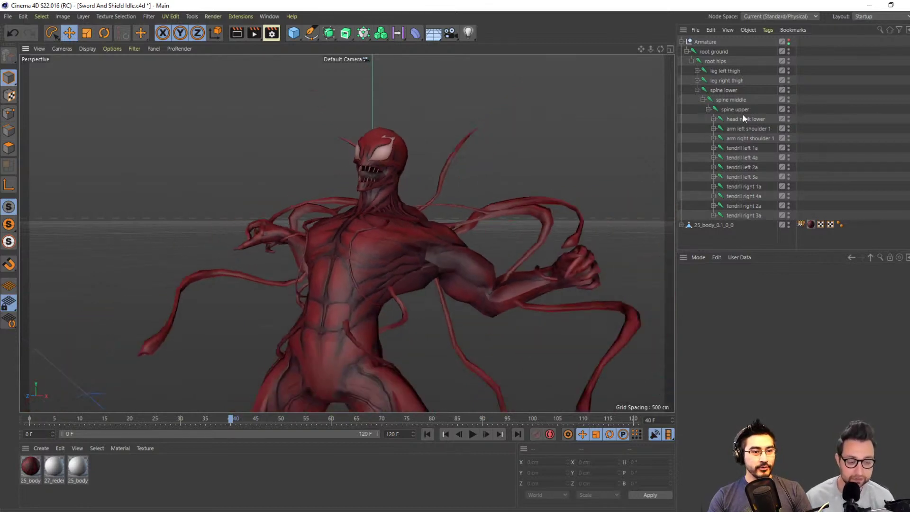
left_click(444, 227)
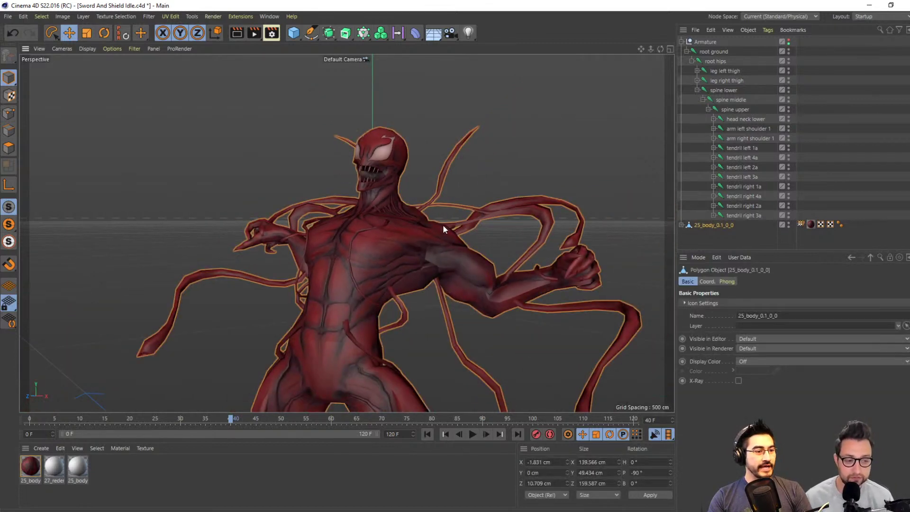
left_click(710, 41)
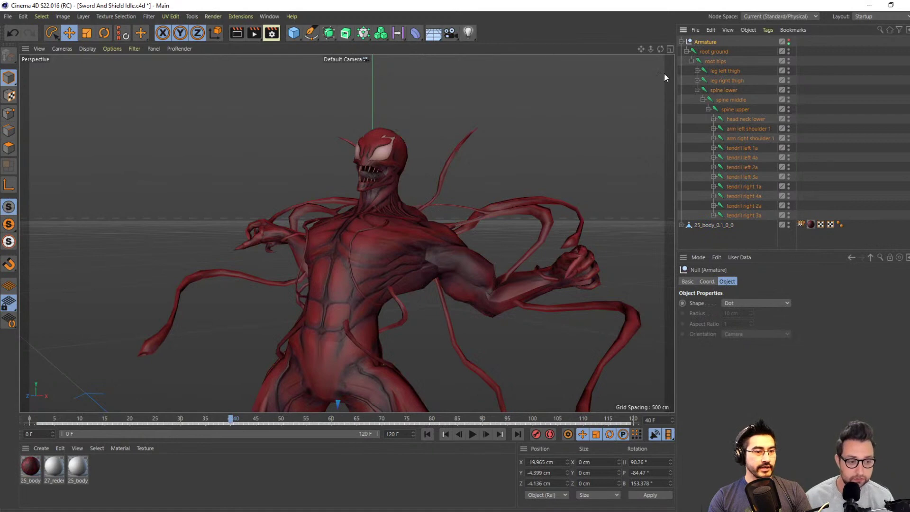
left_click(240, 15)
left_click(711, 130)
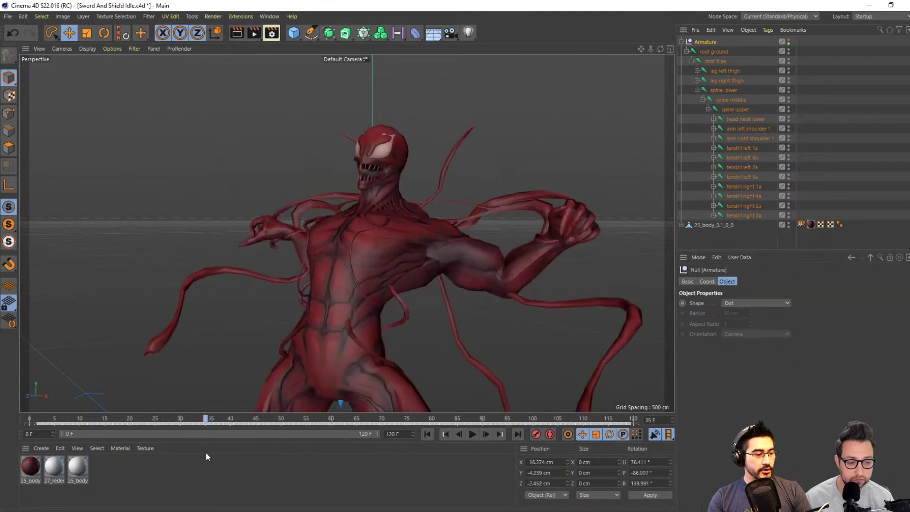
left_click(753, 121)
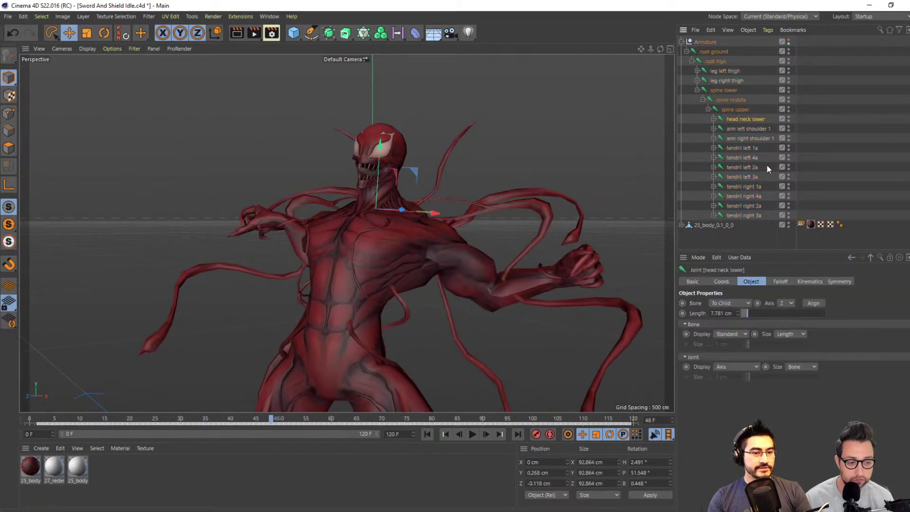
Expand arm left shoulder 1 and select it together with arm left shoulder 2 and arm left shoulder adj.
left_click(713, 129)
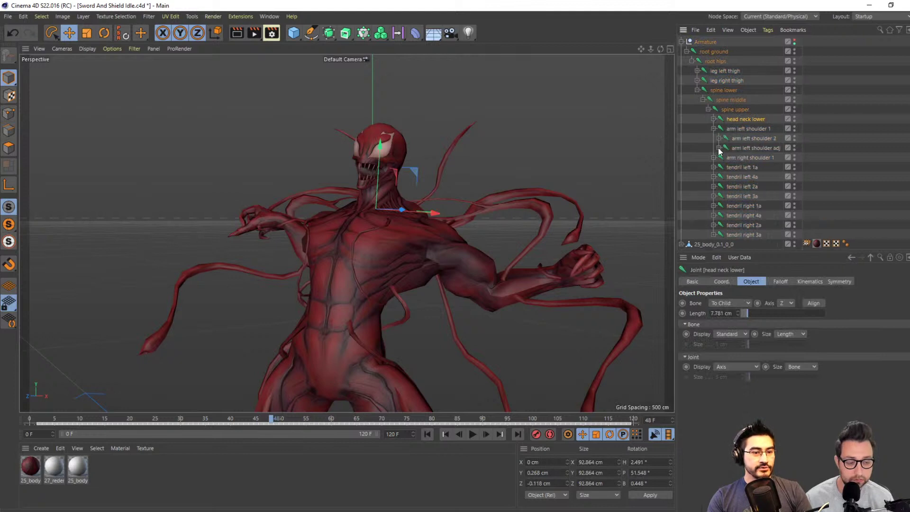
left_click(719, 150)
left_click(741, 129)
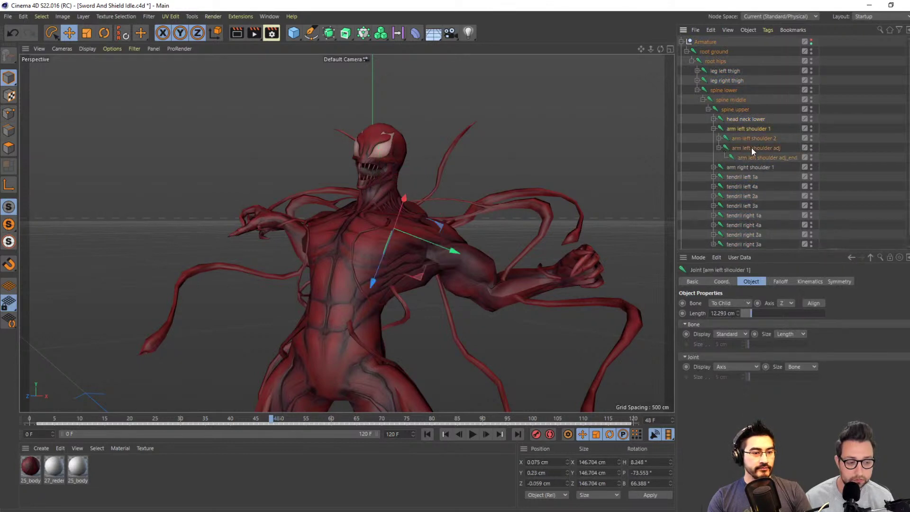
left_click(747, 149, "shift")
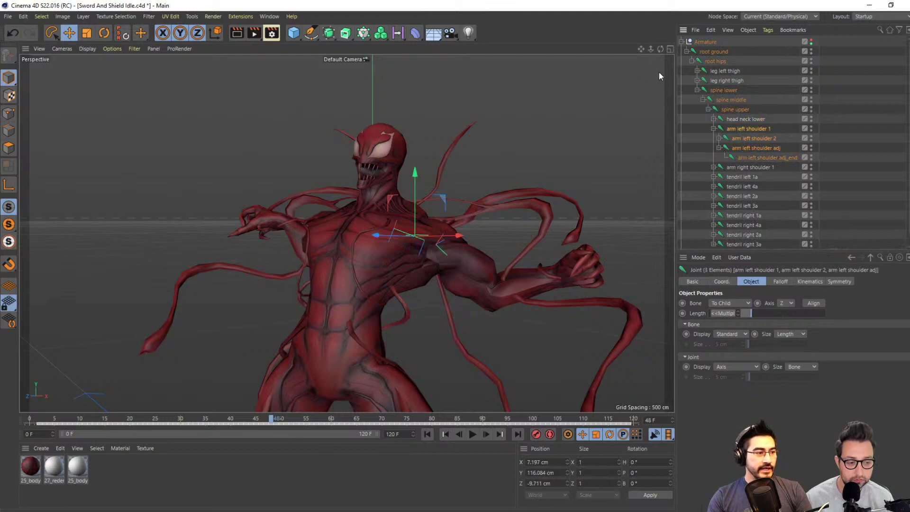
Show the Armature in the viewport and inspect the joints around the left shoulder up close.
left_click(811, 39)
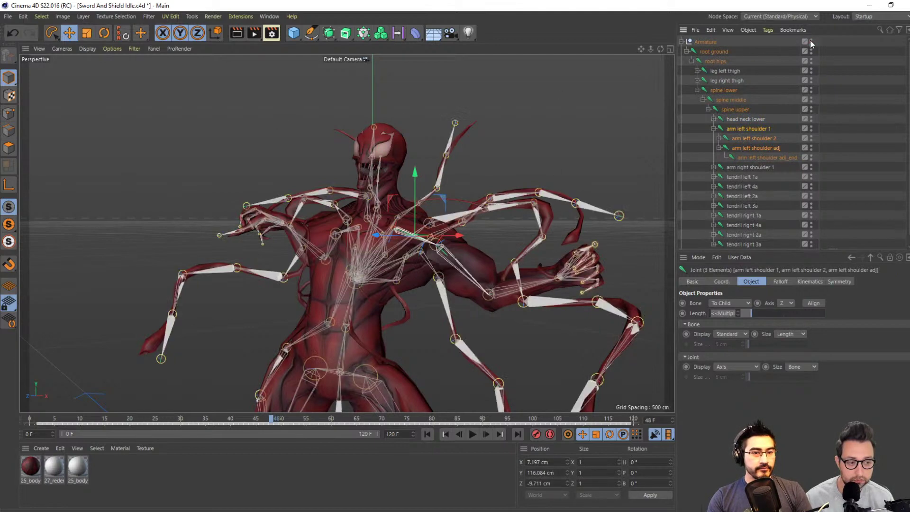
left_click_drag(500, 324, 472, 306)
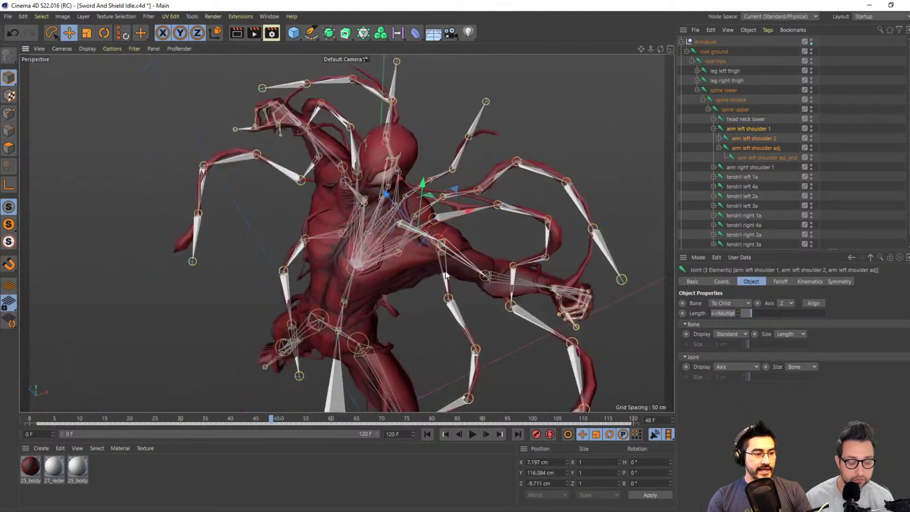
scroll(483, 308, "up", 6)
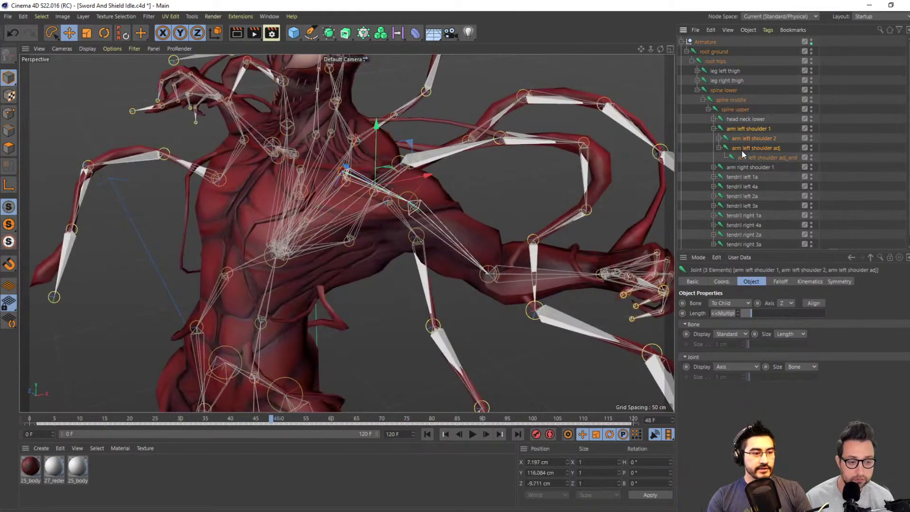
right_click(741, 151)
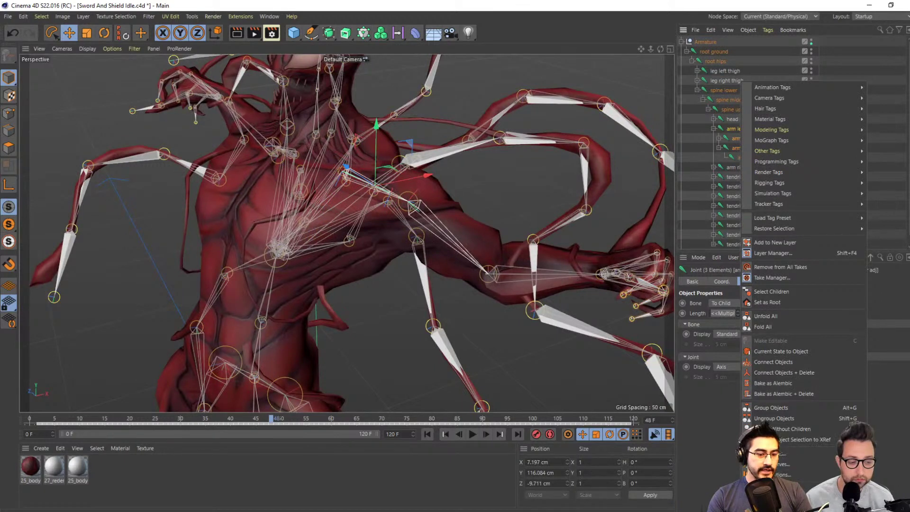
left_click(786, 456)
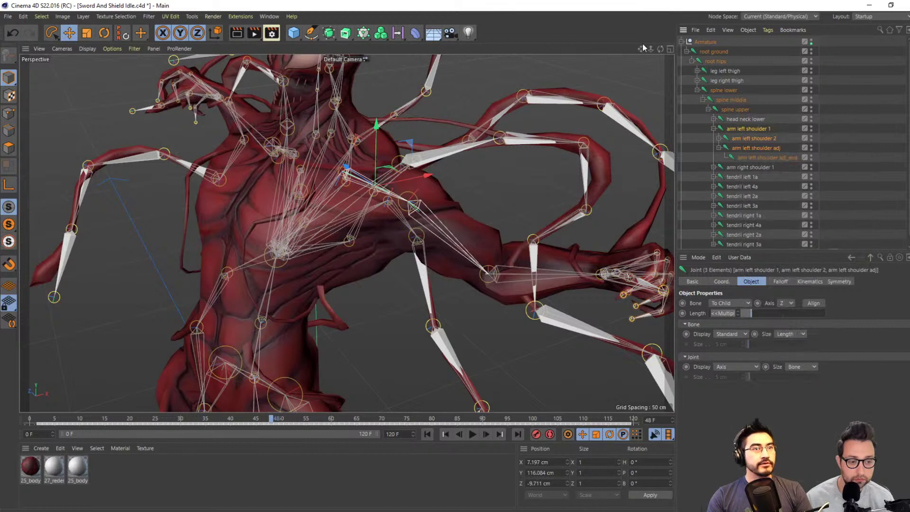
right_click(741, 148)
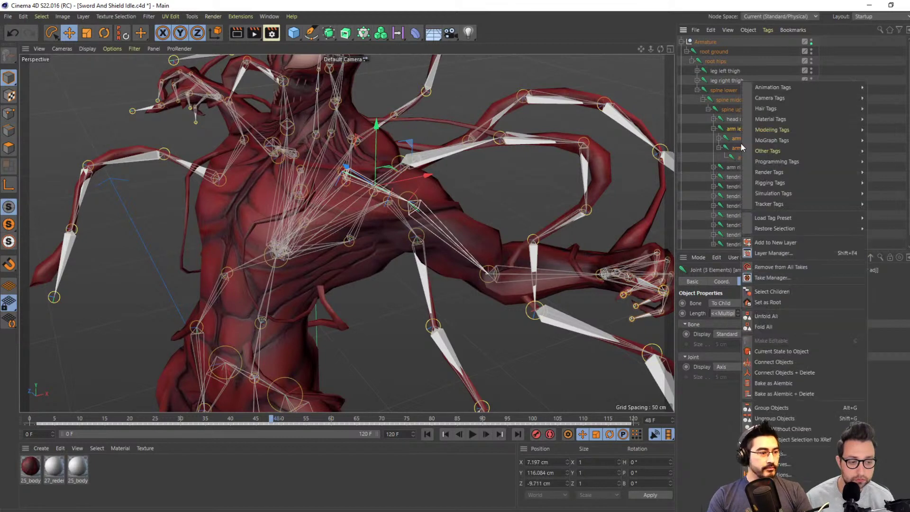
left_click(794, 454)
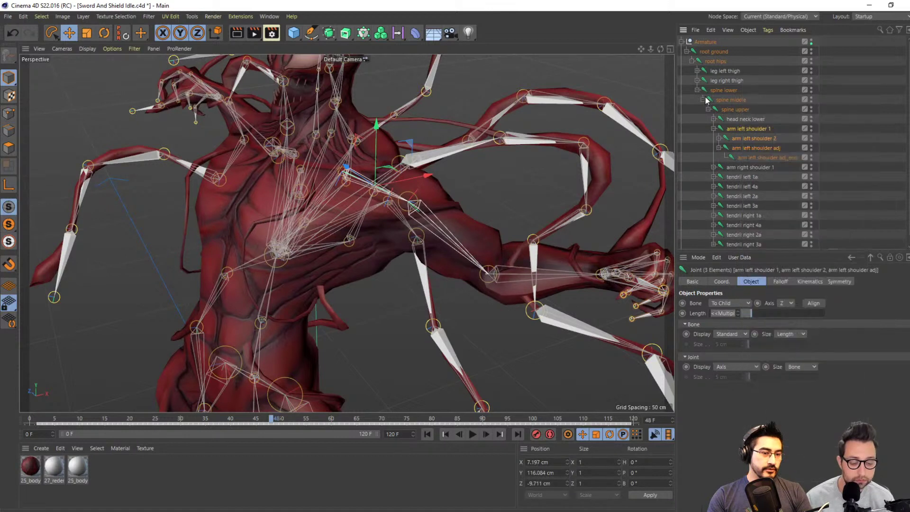
left_click(764, 138)
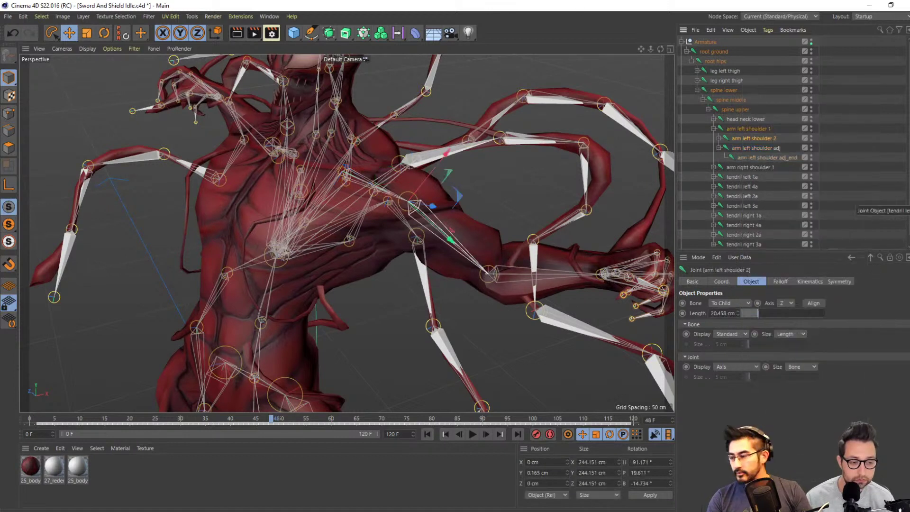
left_click_drag(408, 6, 412, 43)
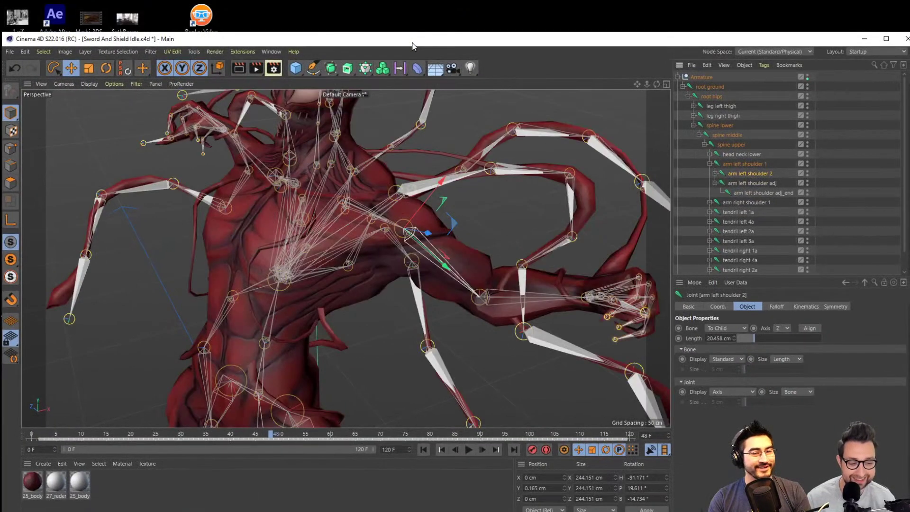
double_click(412, 43)
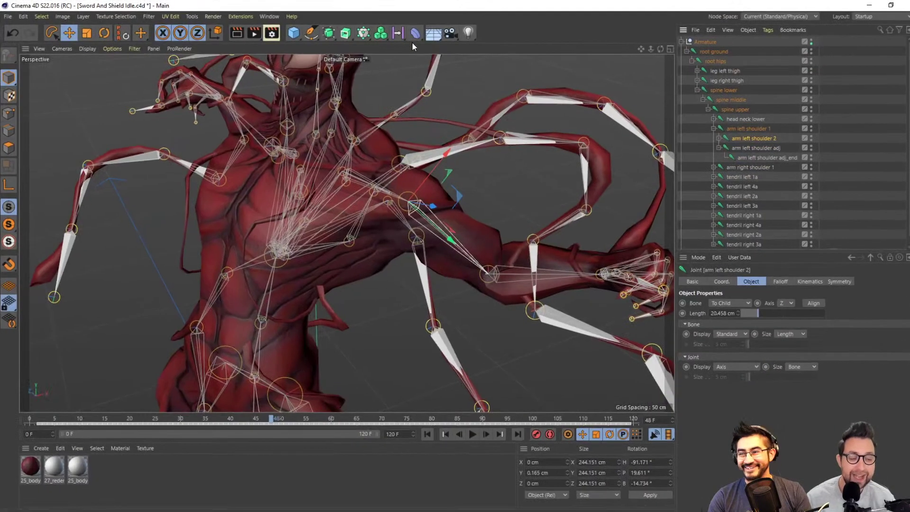
Select arm left shoulder 1, arm left shoulder 2 and arm left shoulder adj, and show their keyframes in the Timeline Dope Sheet.
left_click(742, 129)
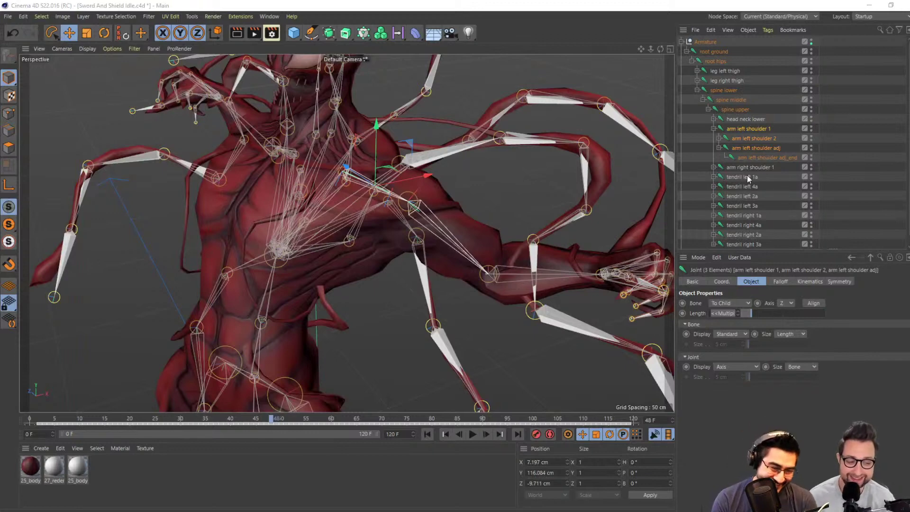
left_click(270, 16)
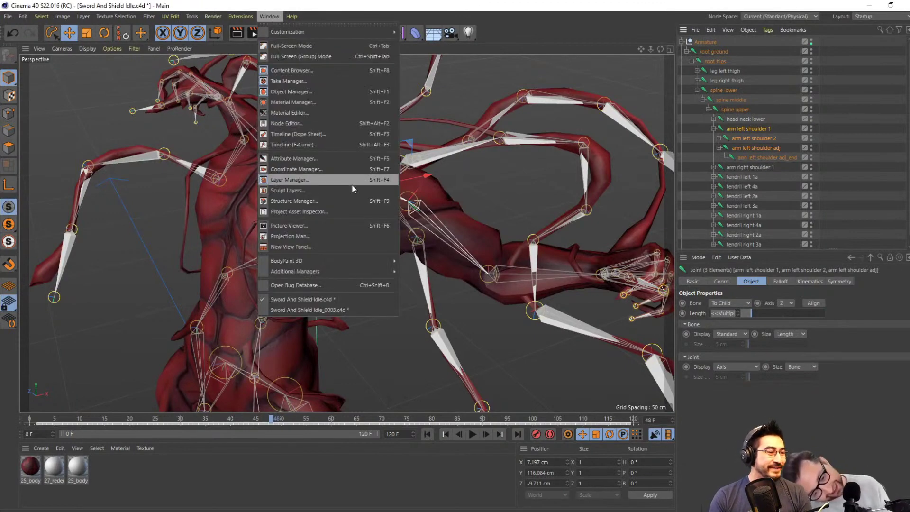
left_click(338, 135)
left_click_drag(359, 144, 590, 110)
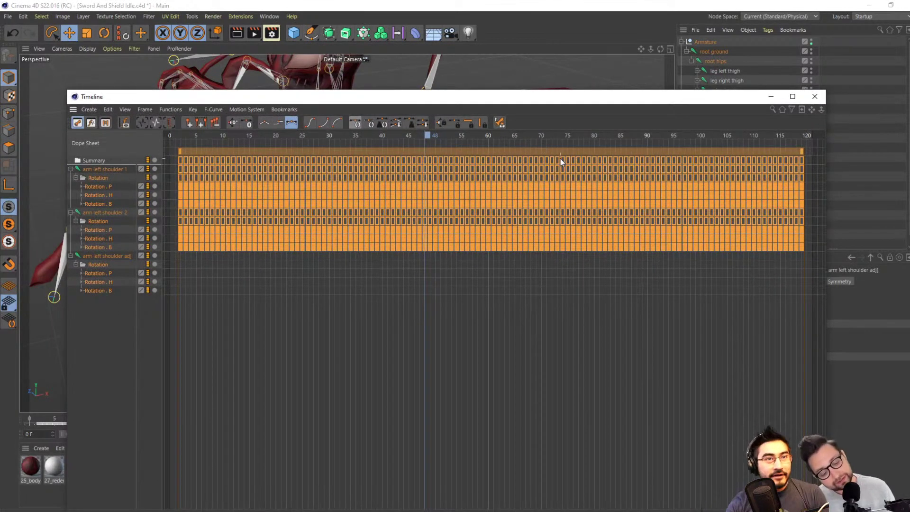
Delete the rotation keyframes of arm left shoulder 1 and arm left shoulder 2 between about frames 3 and 79.
left_click(219, 376)
left_click_drag(267, 100, 278, 209)
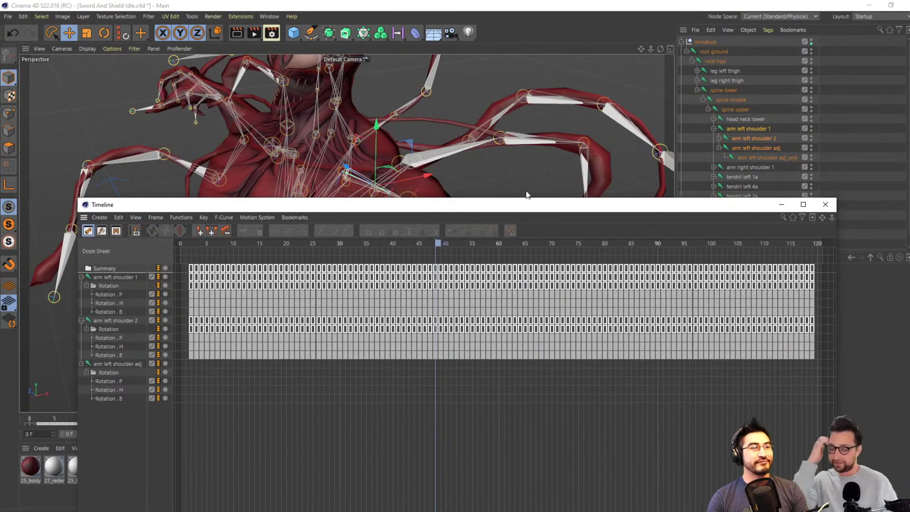
left_click_drag(535, 202, 495, 240)
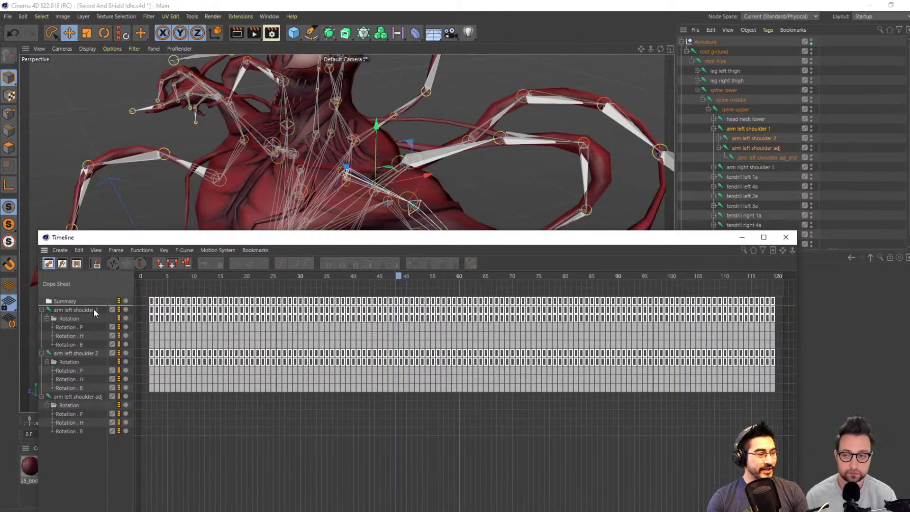
left_click_drag(155, 399, 560, 287)
key("Delete")
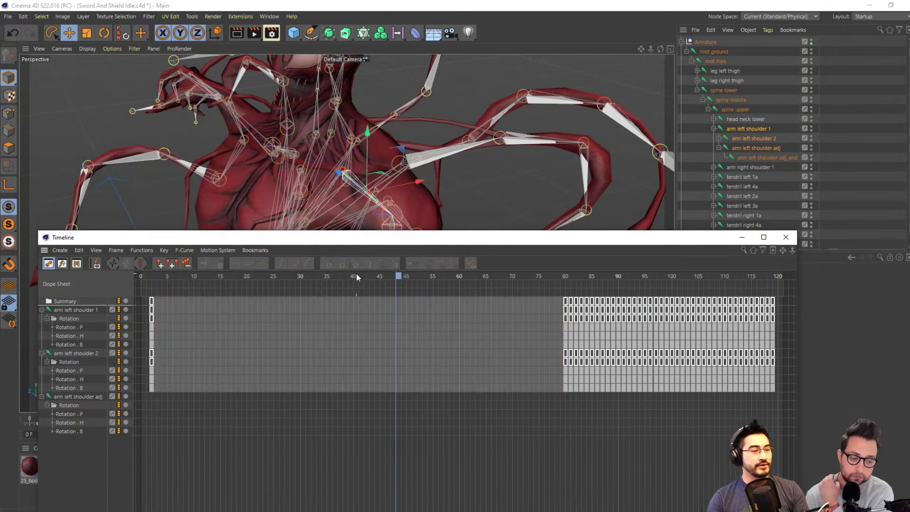
Put away the Timeline window and check the arm motion with more of the character framed, scrubbing from frame 0 to 35.
left_click_drag(357, 278, 377, 278)
left_click_drag(400, 244, 443, 249)
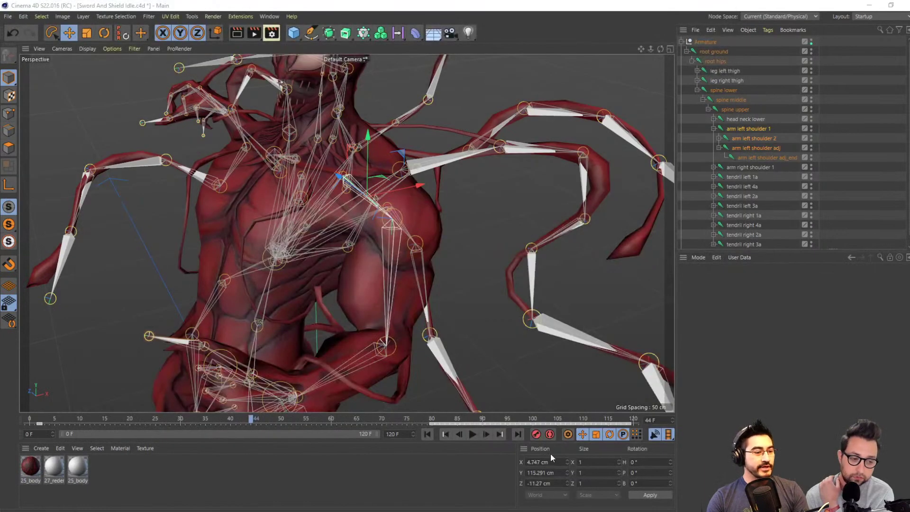
left_click_drag(213, 420, 19, 429)
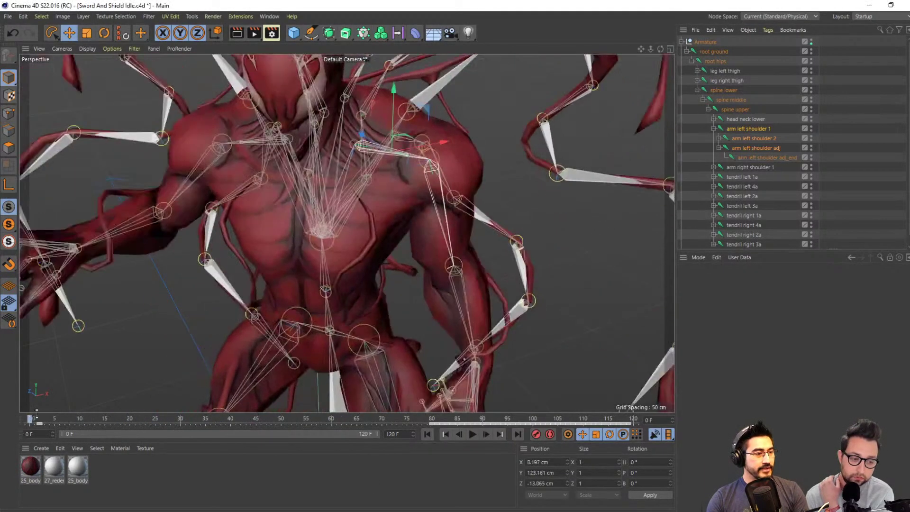
scroll(404, 255, "down", 5)
left_click_drag(391, 325, 403, 268)
scroll(449, 328, "up", 4)
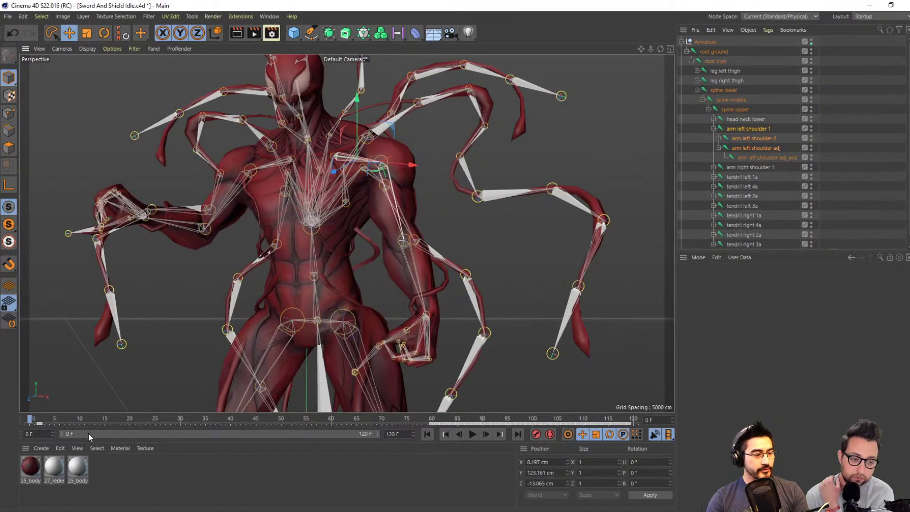
left_click_drag(34, 419, 207, 445)
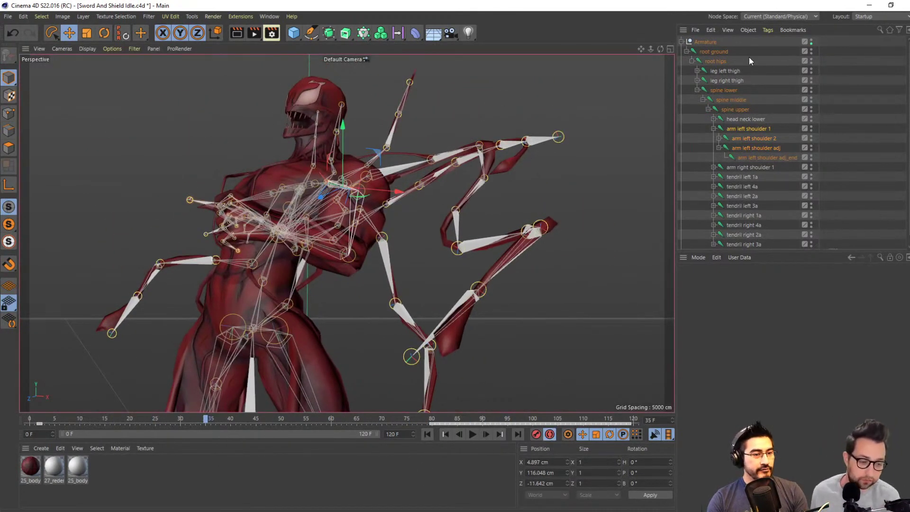
Activate the Rotate tool and select the arm left shoulder adj joint under arm left shoulder 1.
left_click(763, 139)
left_click(104, 33)
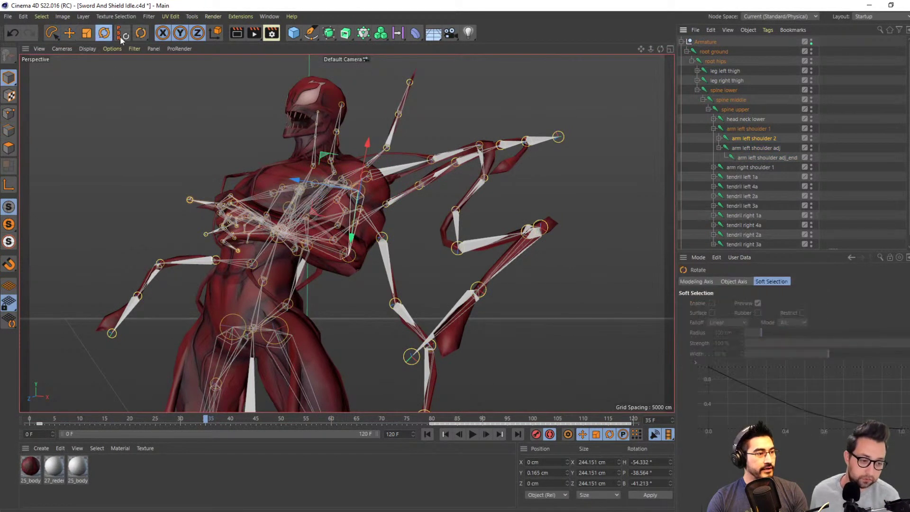
left_click(749, 148)
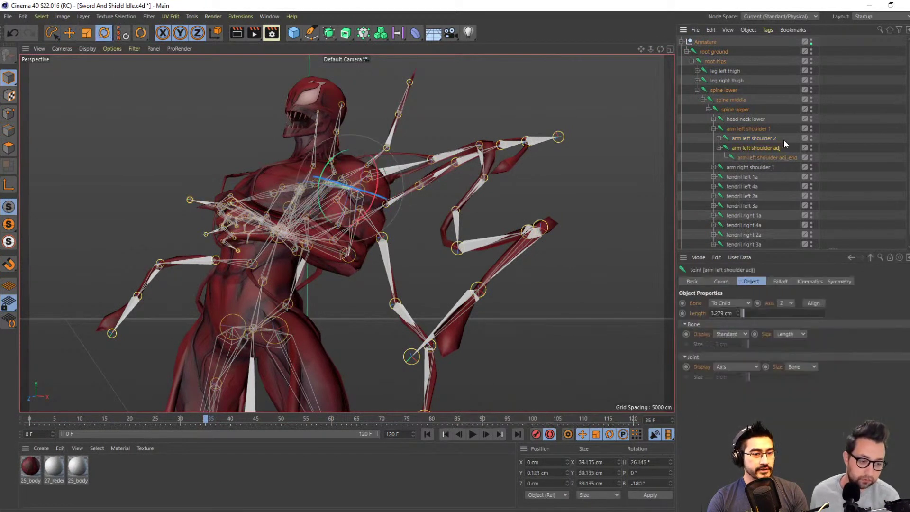
left_click(761, 164)
left_click(758, 155)
left_click(759, 148)
Select the arm left elbow joint under arm left shoulder 2 and rotate it at frame 35 to lower the forearm, pitch about -27°.
left_click_drag(414, 269, 436, 332)
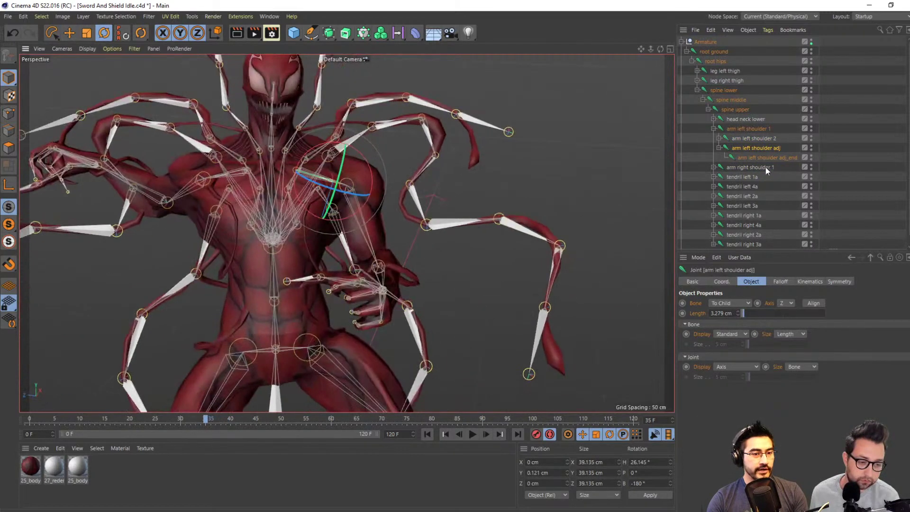
left_click(738, 150)
left_click_drag(385, 249, 394, 293)
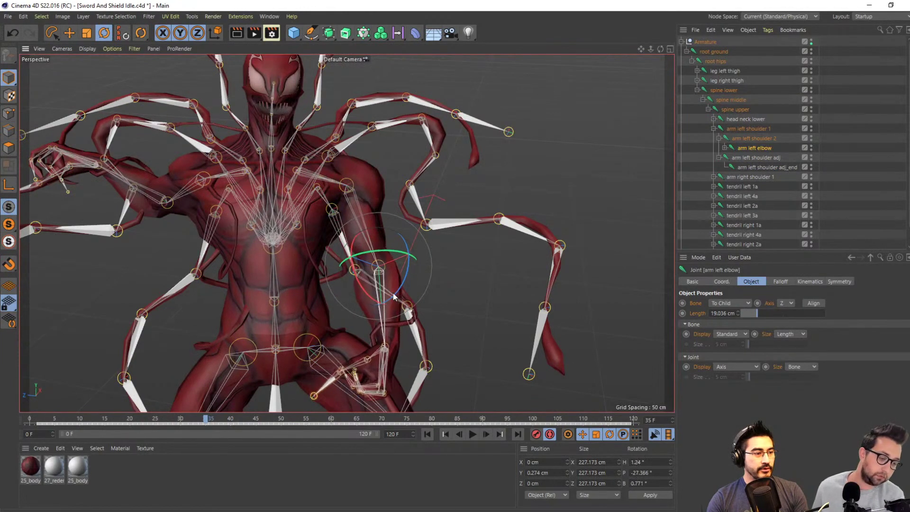
left_click_drag(450, 305, 293, 178)
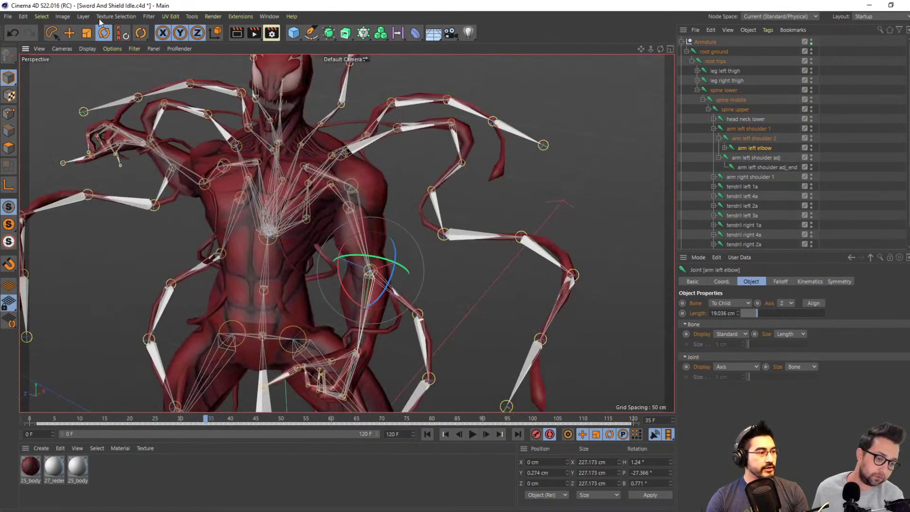
Switch to the Sword And Shield Idle_0003.c4d project and examine the head and shoulders while scrubbing to frame 11.
left_click(269, 16)
left_click(327, 311)
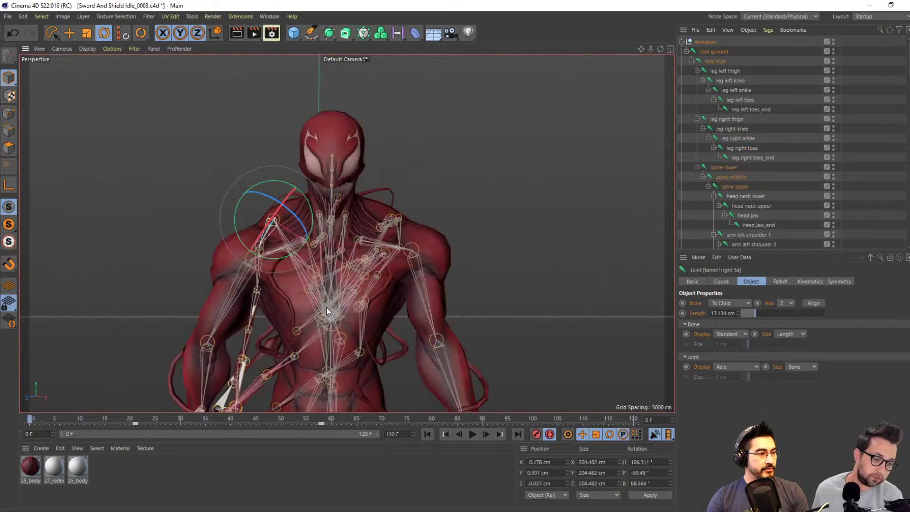
left_click(163, 484)
left_click_drag(31, 417, 48, 469)
scroll(393, 172, "up", 4)
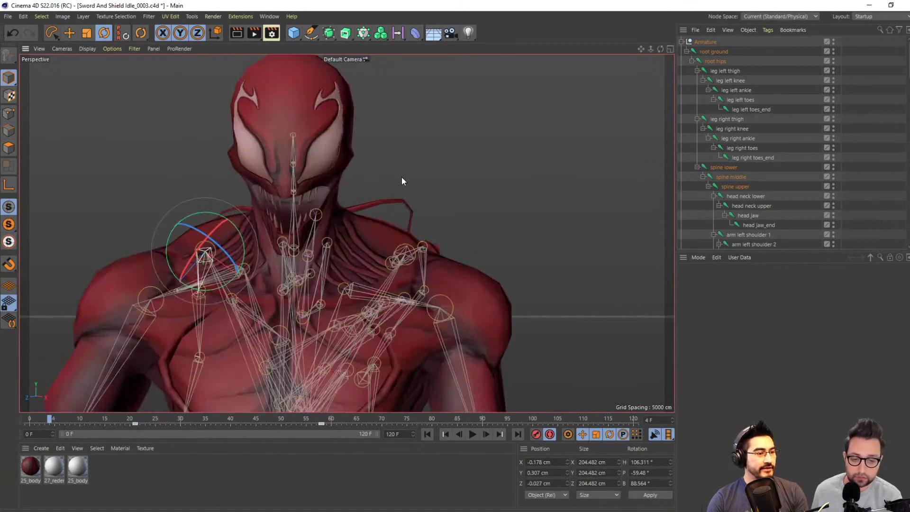
left_click_drag(393, 172, 438, 211)
scroll(438, 212, "up", 2)
left_click_drag(42, 424, 84, 497)
scroll(366, 244, "down", 2)
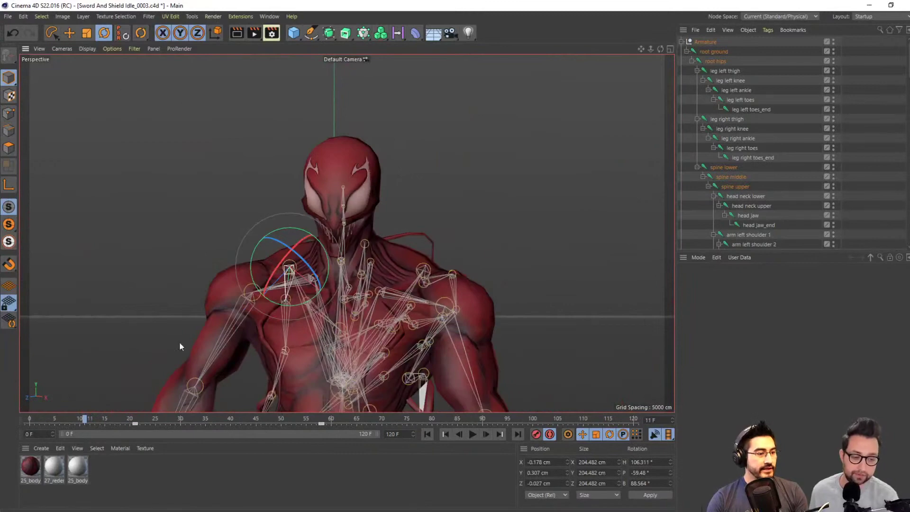
Scrub through most of the animation and back to frame 0, and view the character from a higher angle.
left_click_drag(85, 421, 613, 511)
left_click_drag(613, 419, 8, 507)
left_click_drag(347, 286, 390, 324)
left_click_drag(452, 325, 439, 304)
scroll(450, 315, "down", 4)
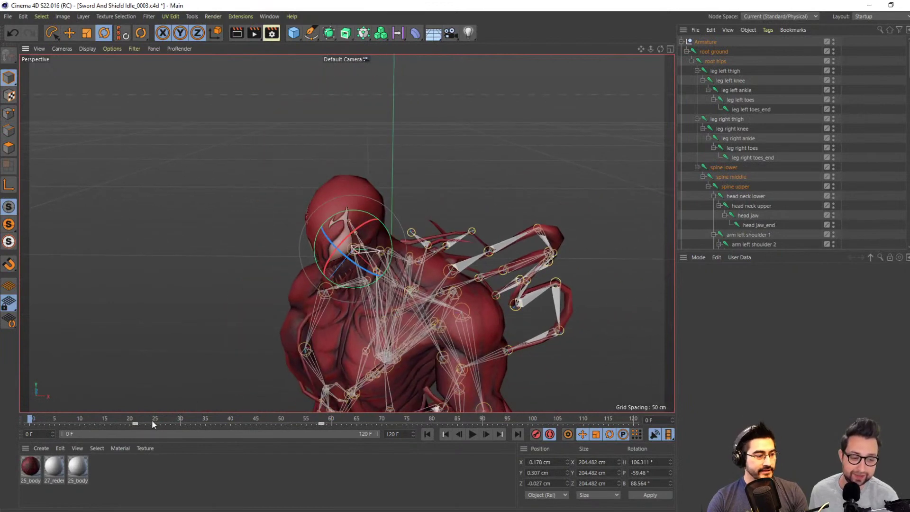
Scrub to frame 95 and examine the posed tentacles, arms and head from several angles.
left_click_drag(135, 418, 508, 438)
scroll(494, 348, "down", 2)
left_click_drag(420, 341, 445, 246)
scroll(446, 246, "up", 5)
scroll(476, 300, "down", 3)
left_click_drag(508, 362, 431, 351)
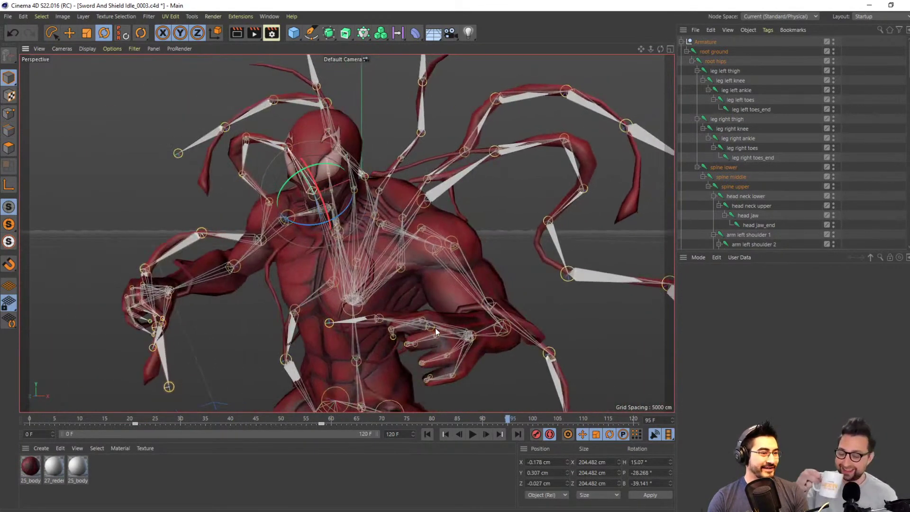
left_click_drag(459, 264, 434, 327)
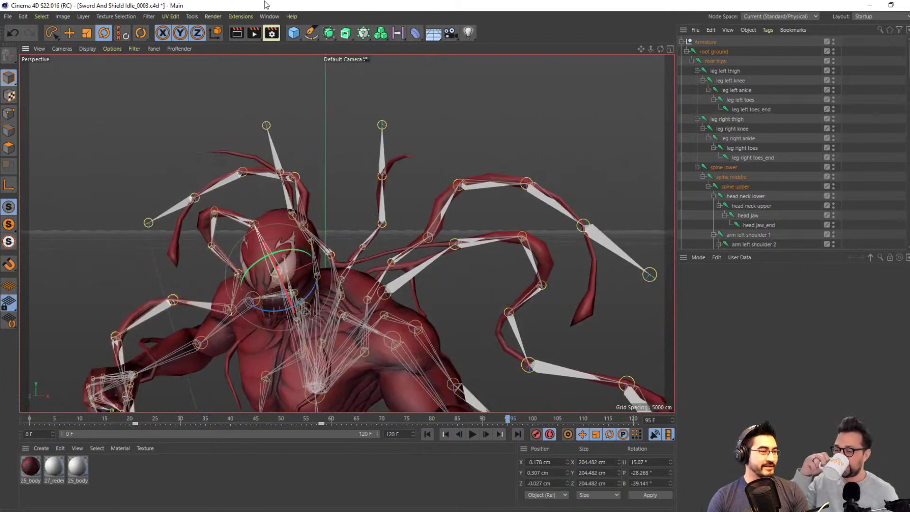
left_click(270, 17)
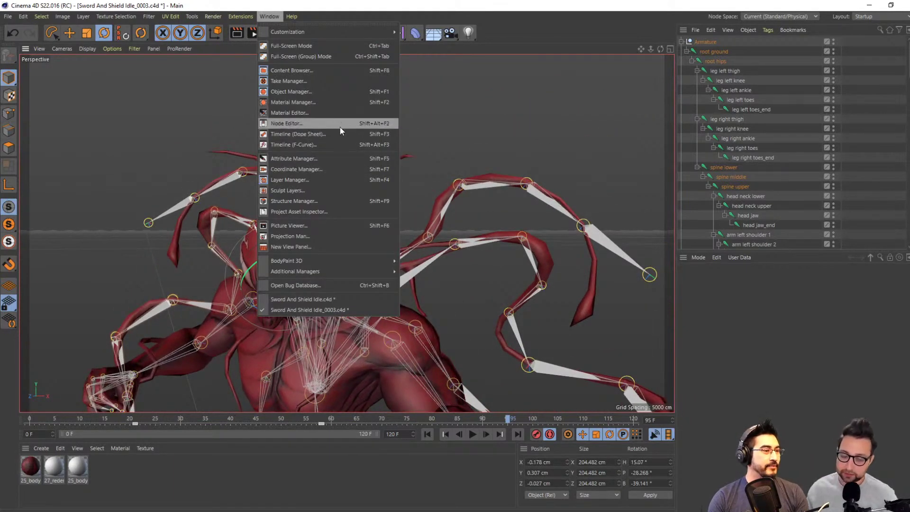
mouse_move(232, 18)
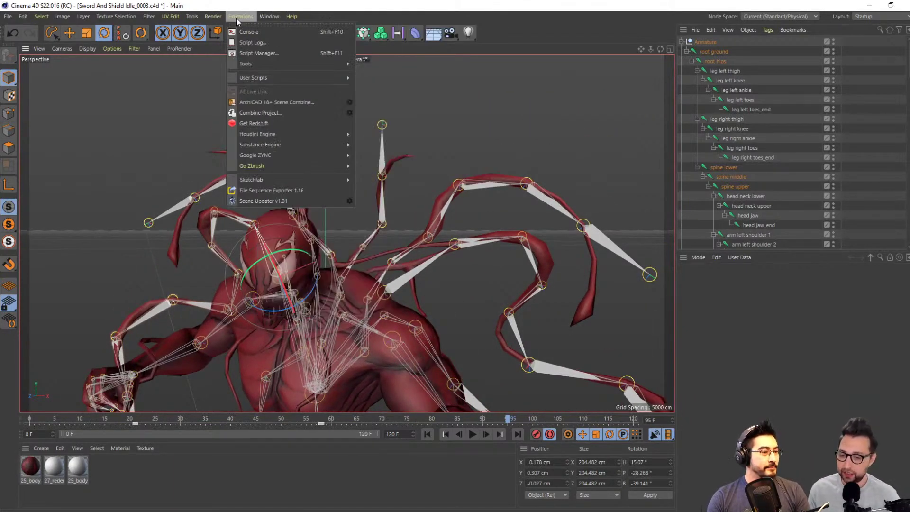
left_click(478, 292)
left_click_drag(464, 313, 444, 268)
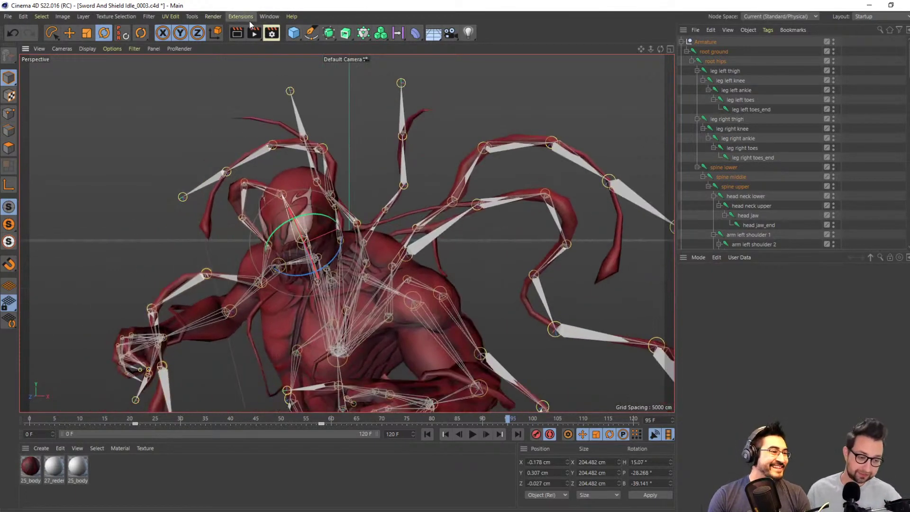
scroll(415, 267, "down", 2)
scroll(414, 268, "up", 5)
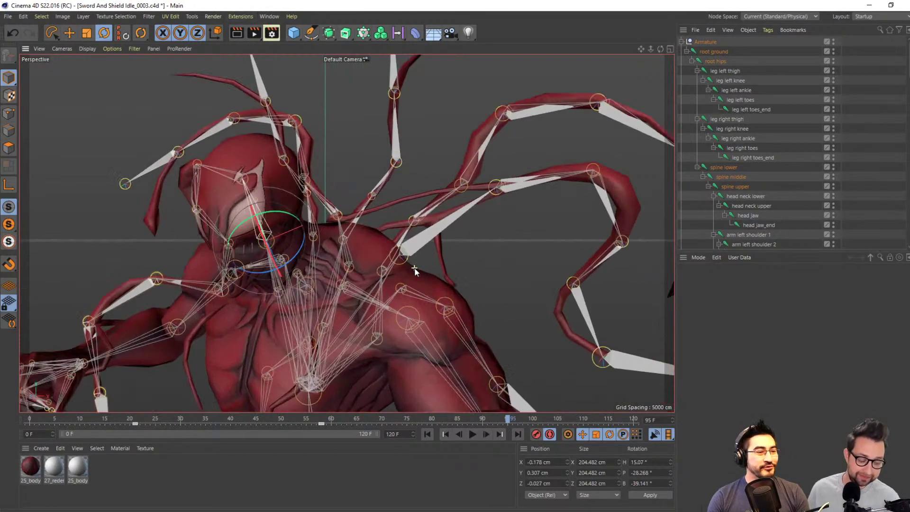
Open File Sequence Exporter, review its available export formats, and put the exporter window away.
left_click(240, 17)
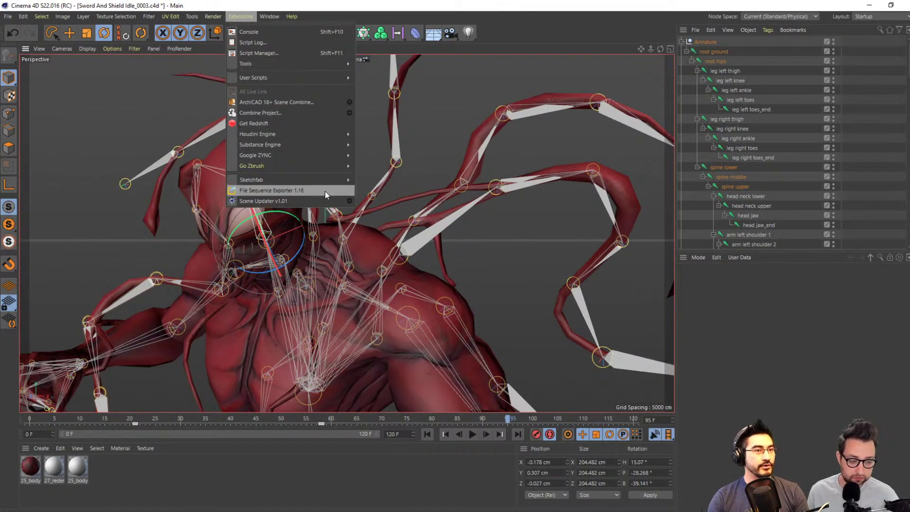
left_click(276, 190)
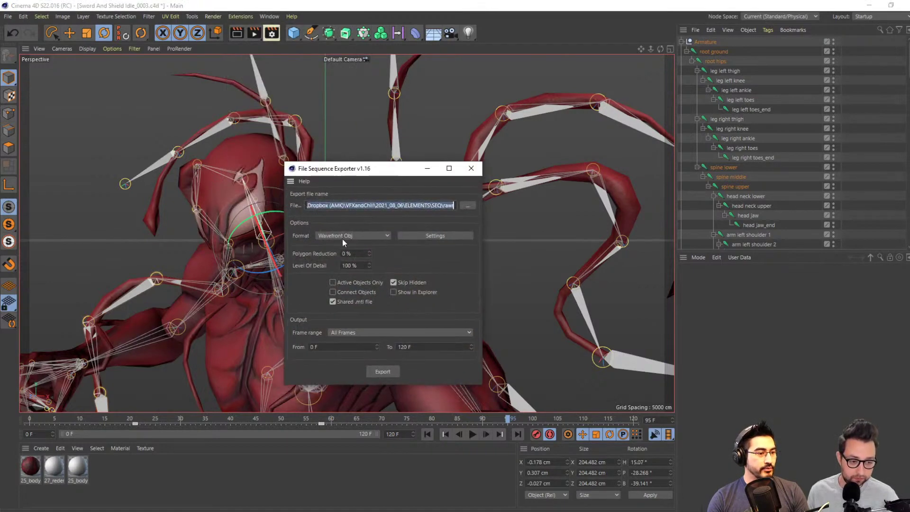
left_click(344, 235)
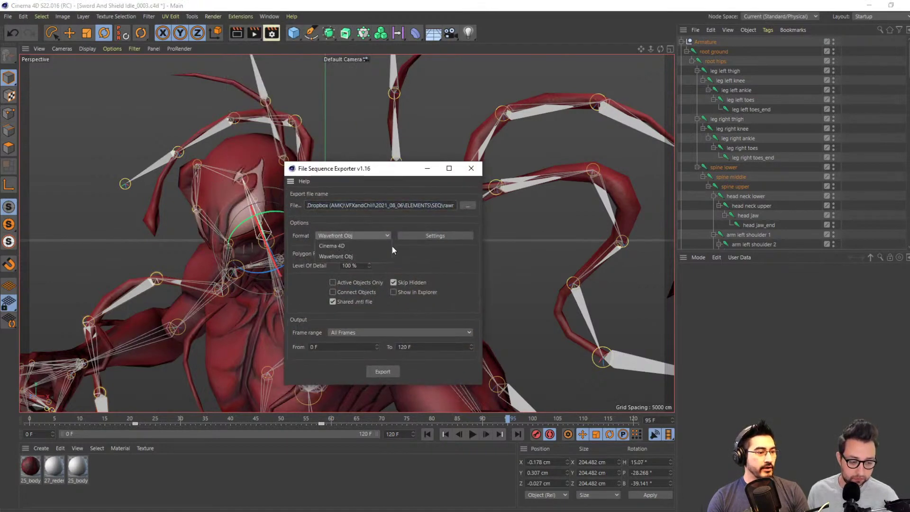
left_click(369, 218)
left_click(428, 168)
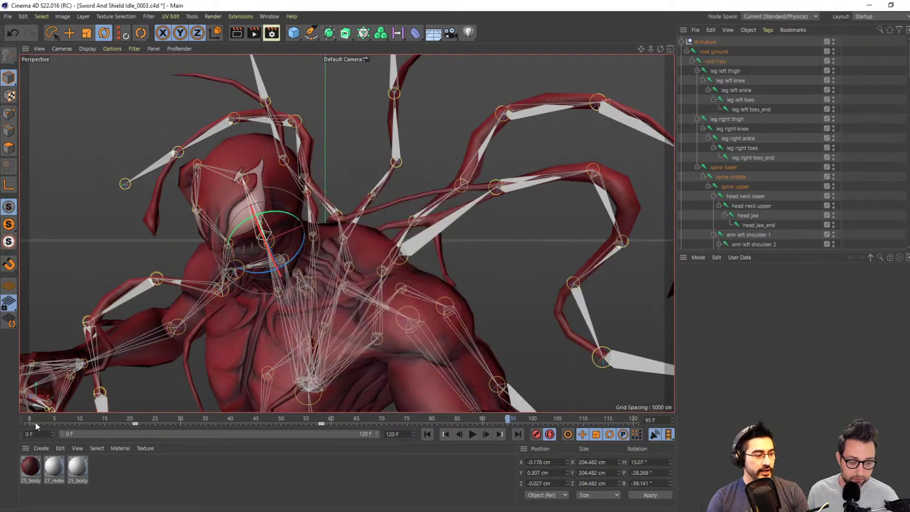
Scrub the animation to frame 120, clear the joint selection, and inspect the head and shoulders up close.
left_click_drag(52, 411, 637, 479)
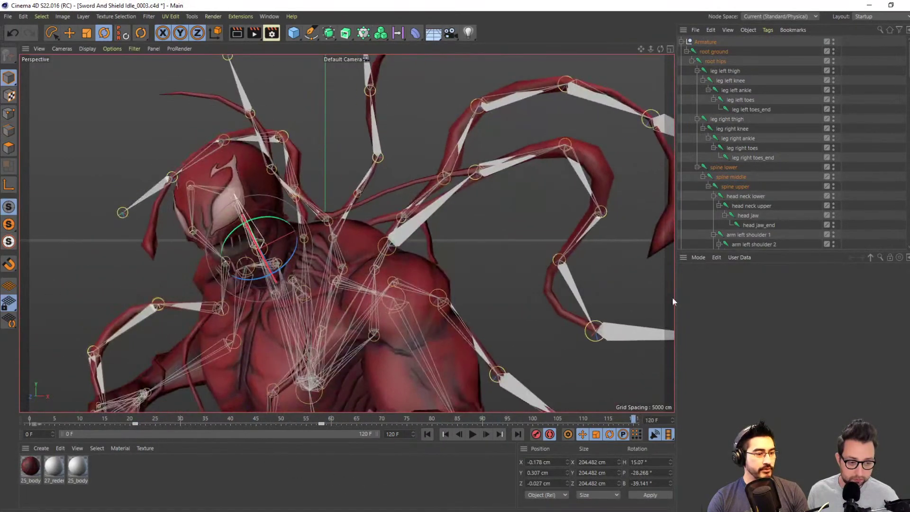
left_click(569, 385)
scroll(403, 327, "up", 2)
left_click_drag(281, 287, 375, 280)
scroll(375, 280, "up", 4)
scroll(387, 249, "down", 5)
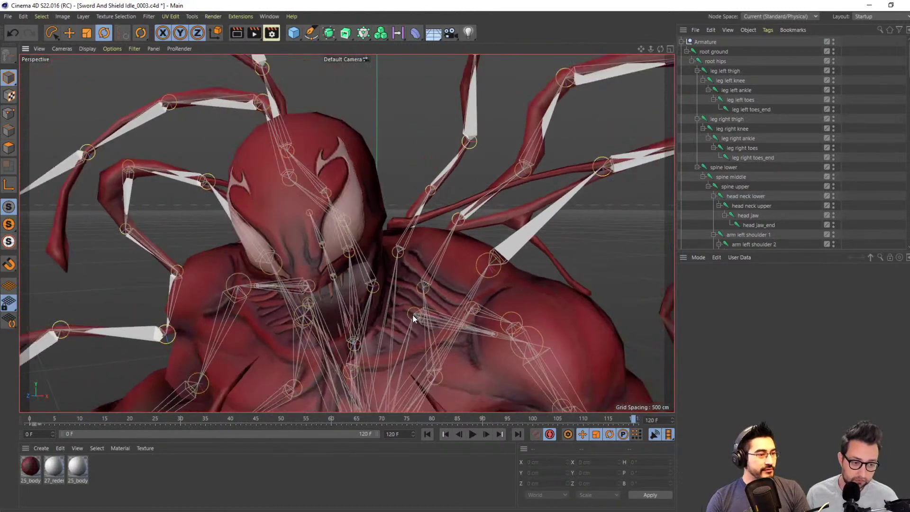
scroll(439, 311, "down", 3)
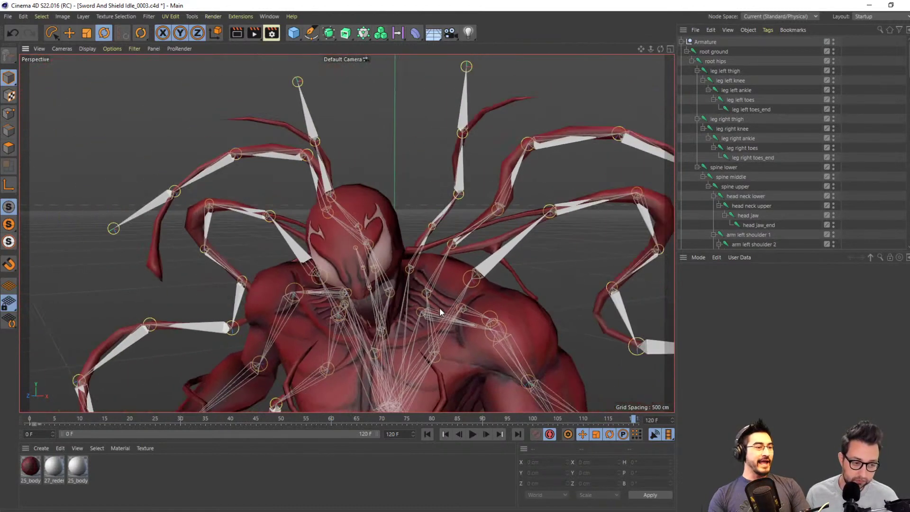
Examine the head, neck and shoulder joints at frame 120 from the side and from the front.
left_click_drag(440, 321, 556, 225)
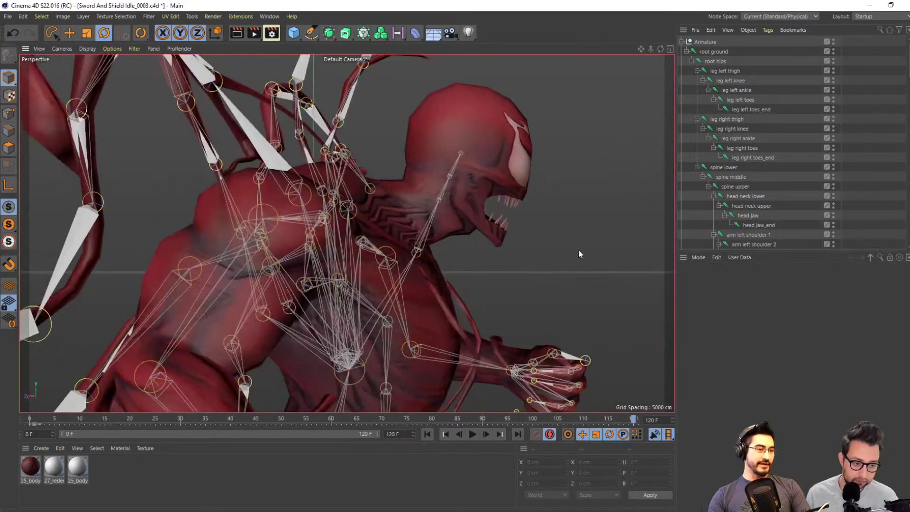
left_click_drag(579, 255, 529, 317)
left_click_drag(498, 227, 467, 308)
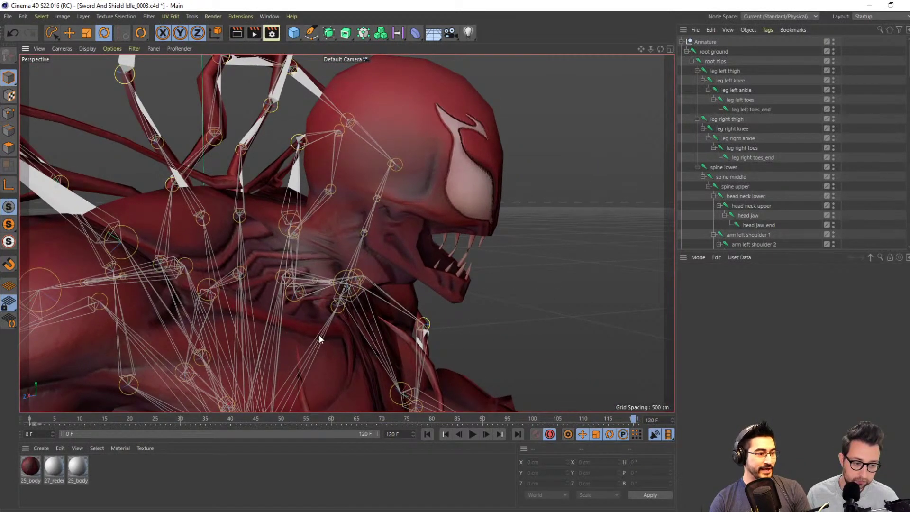
left_click_drag(353, 314, 303, 321)
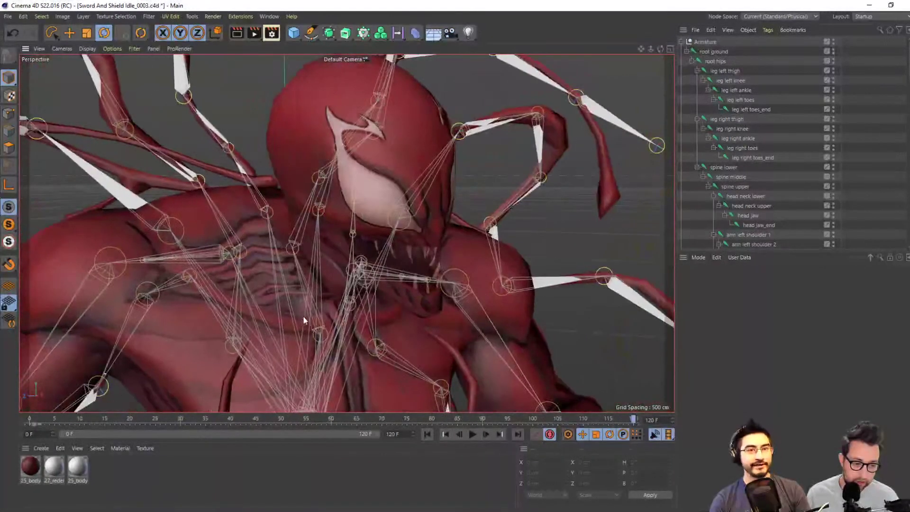
left_click_drag(419, 310, 520, 303)
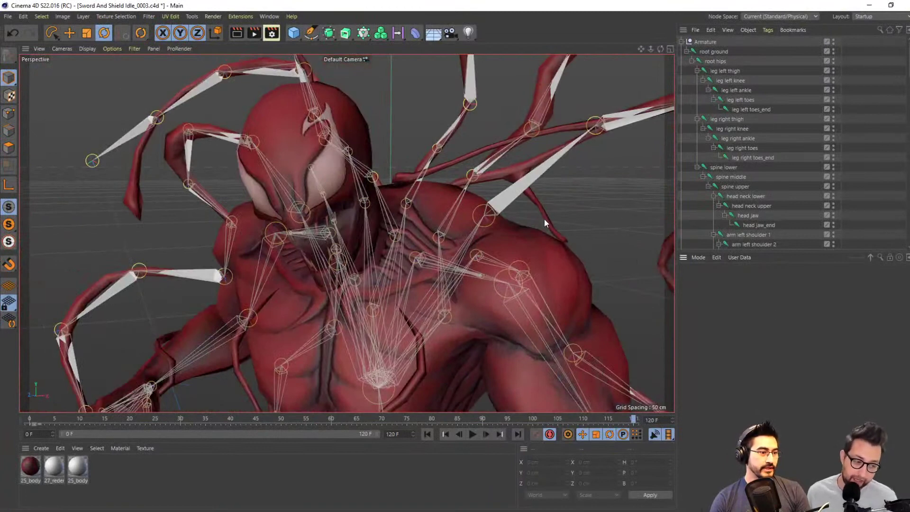
Select the Carnage body mesh and frame more of the character with its tentacles.
left_click(510, 170)
scroll(358, 230, "down", 3)
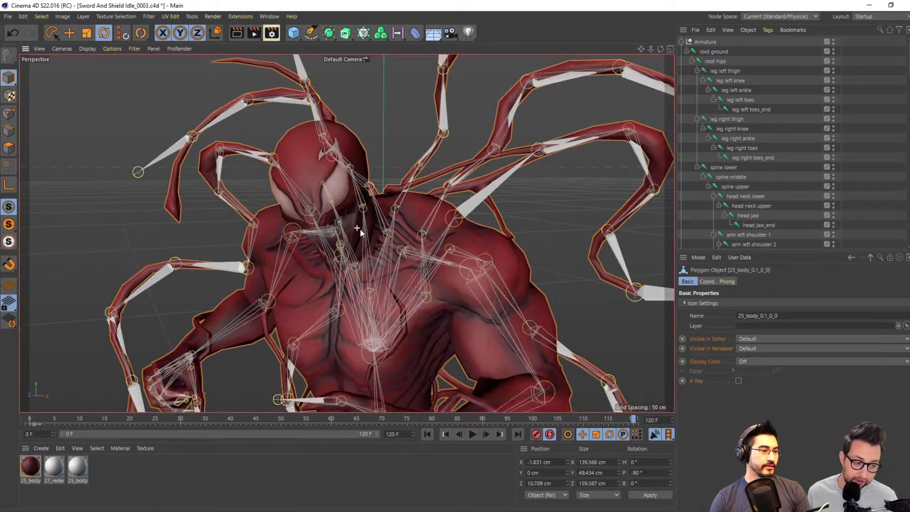
scroll(402, 265, "down", 3)
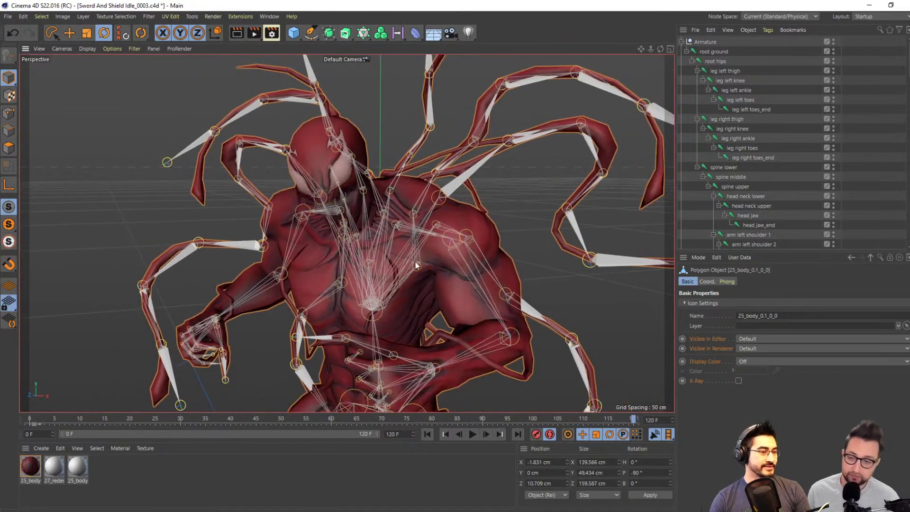
Frame a little more of the Carnage character and clear the body mesh selection.
scroll(401, 265, "down", 3)
scroll(402, 266, "up", 1)
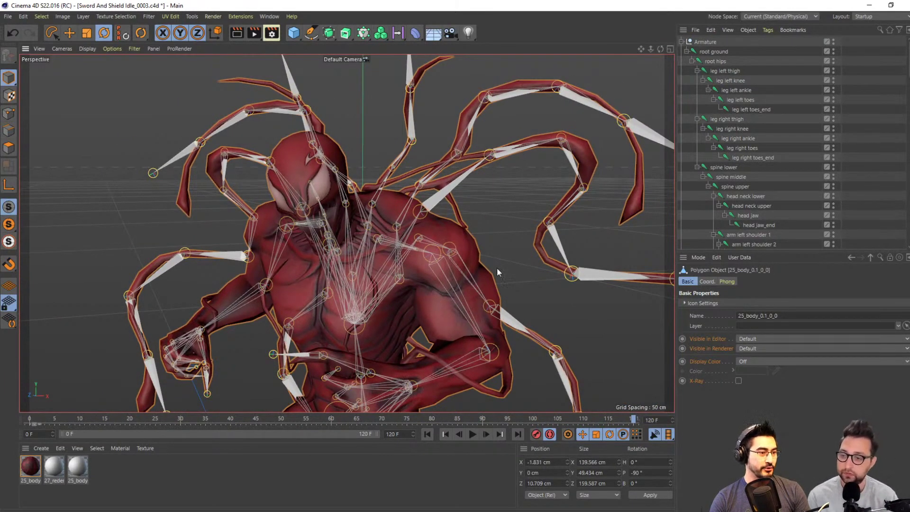
left_click(644, 331)
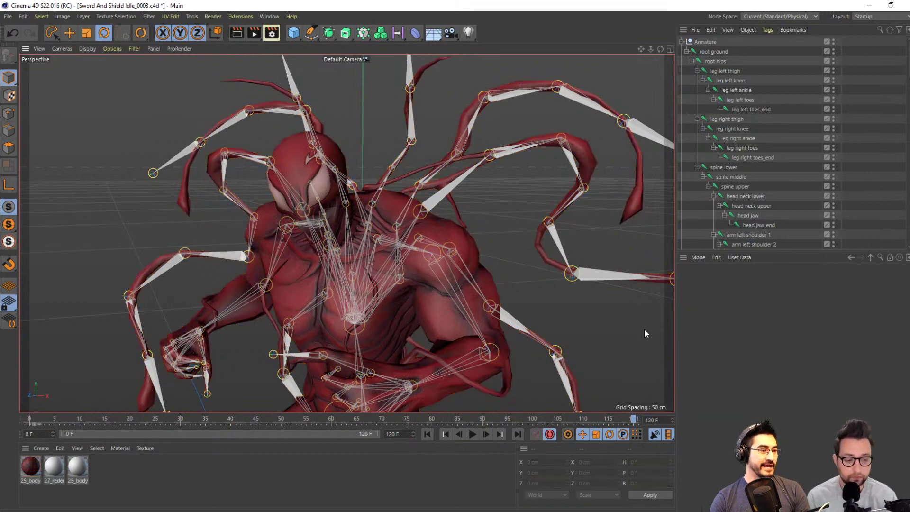
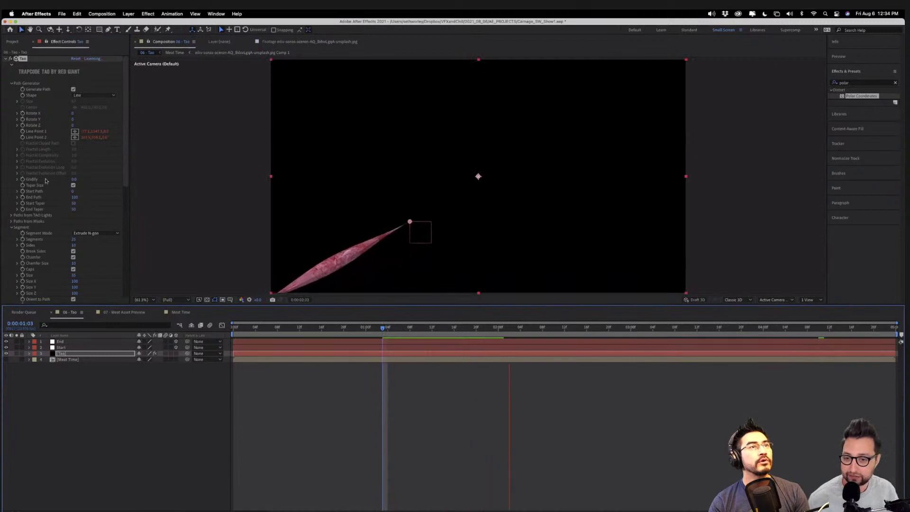
Switch to After Effects, stop the preview, set Tao's Start Taper to 0, and preview the full-width tentacle base.
key("space")
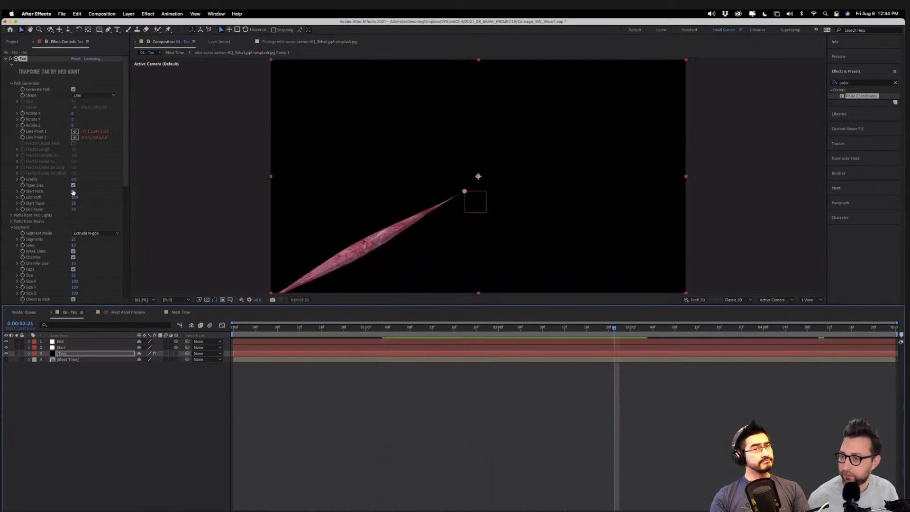
left_click(73, 203)
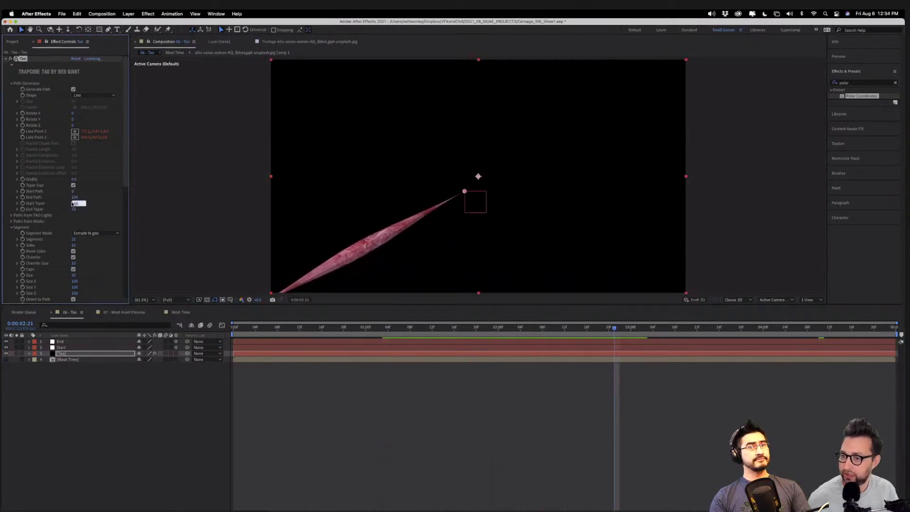
key("Return")
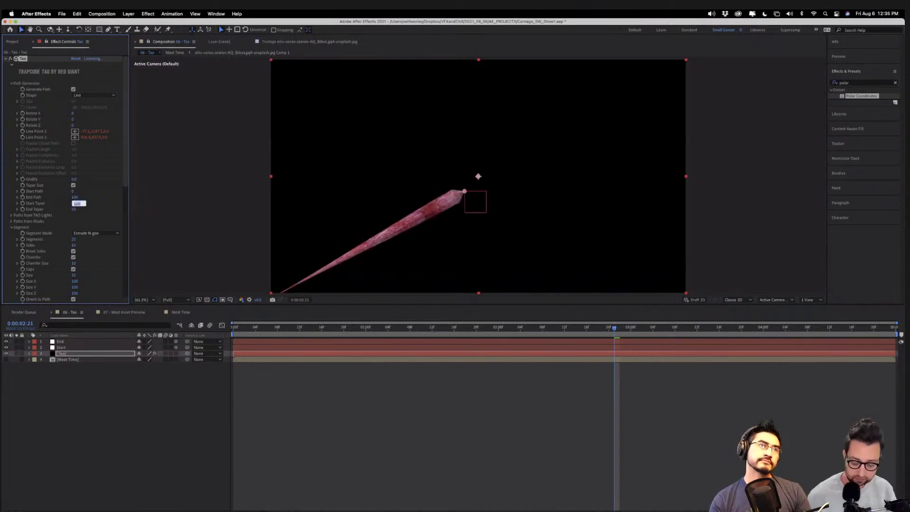
key("Return")
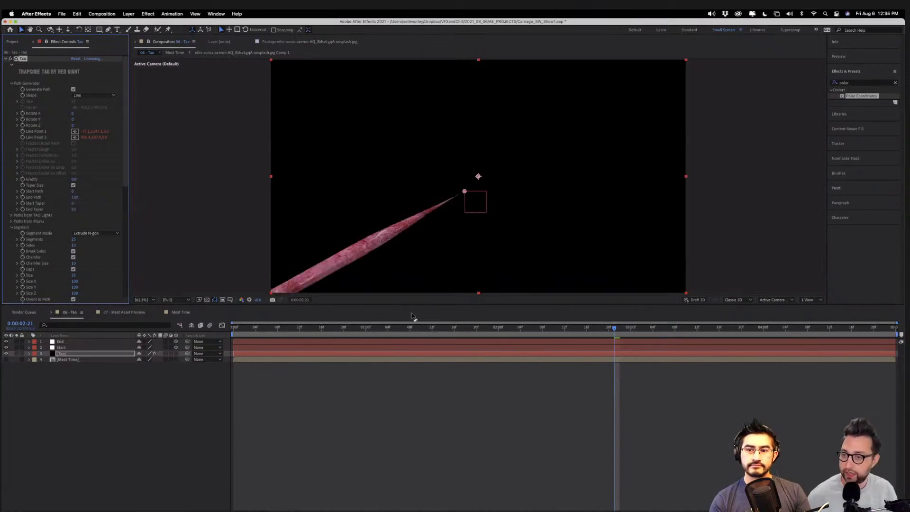
left_click(574, 338)
key("space")
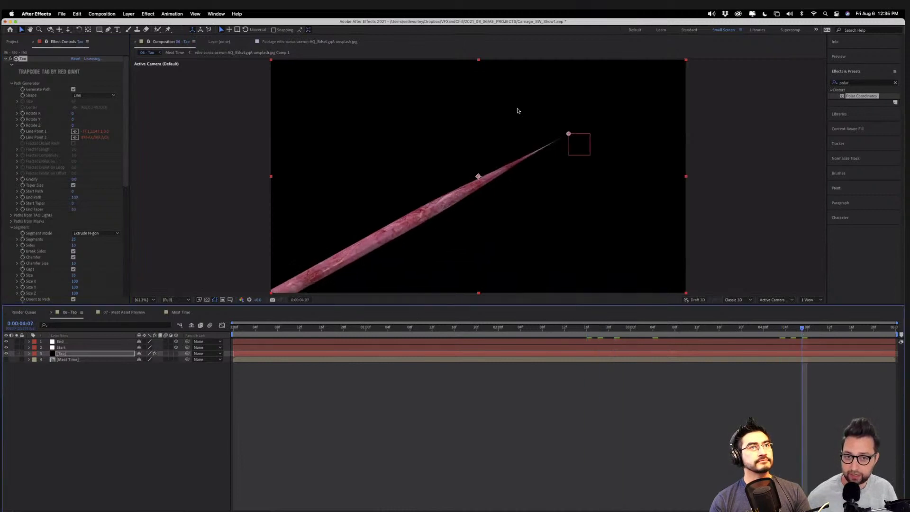
Raise Tao's End Taper so that only the tentacle's tip narrows, and preview the growth from near the start.
left_click_drag(74, 209, 91, 209)
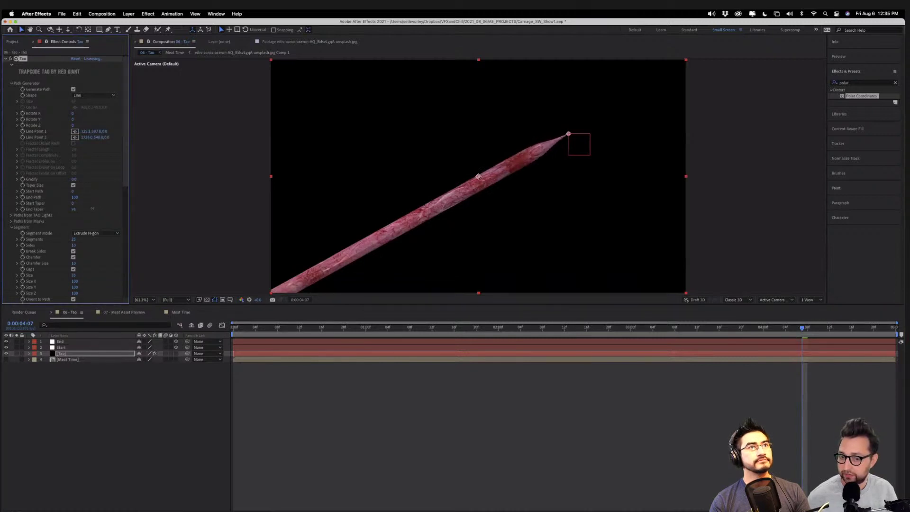
left_click_drag(93, 208, 90, 208)
left_click(304, 340)
key("space")
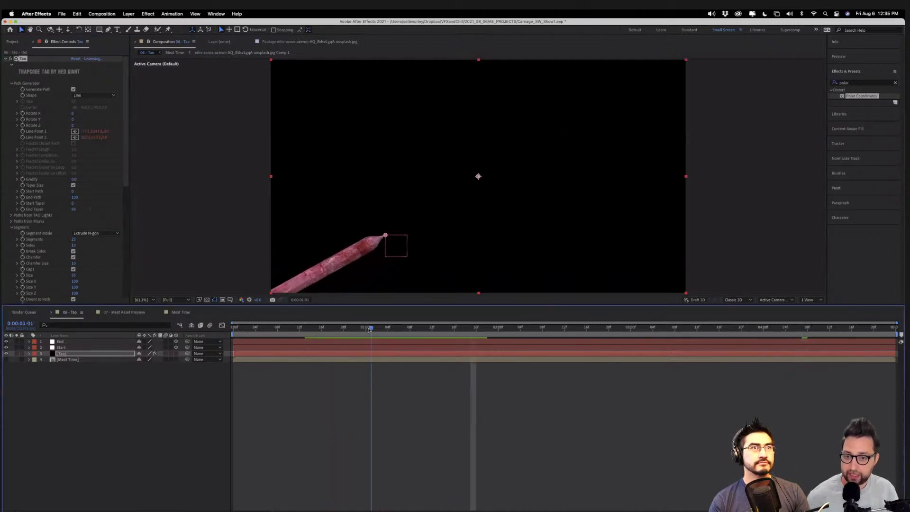
At the first frame, move the Start null far outside the composition's lower-left corner and preview the tentacle's growth.
left_click_drag(216, 333, 210, 333)
left_click(72, 348)
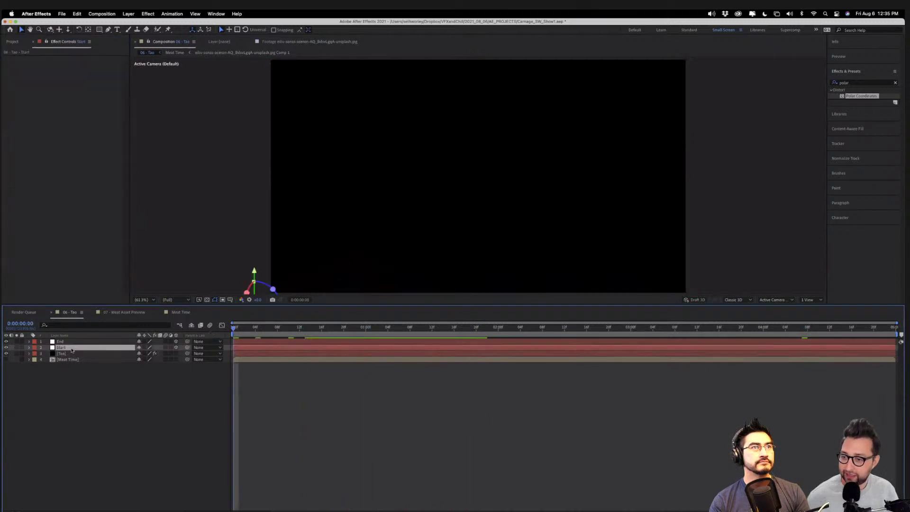
key("comma")
key("comma")
key("comma")
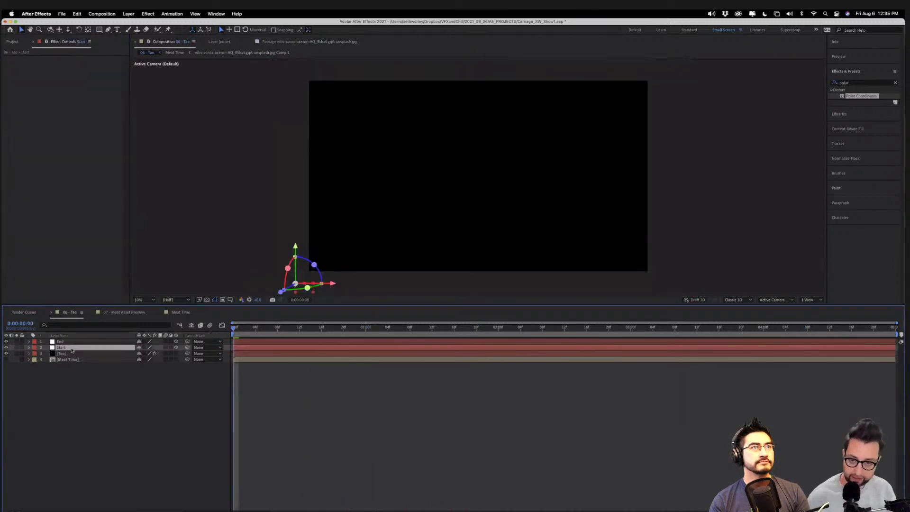
left_click_drag(404, 232, 336, 264)
left_click(241, 334)
key("space")
left_click(162, 372)
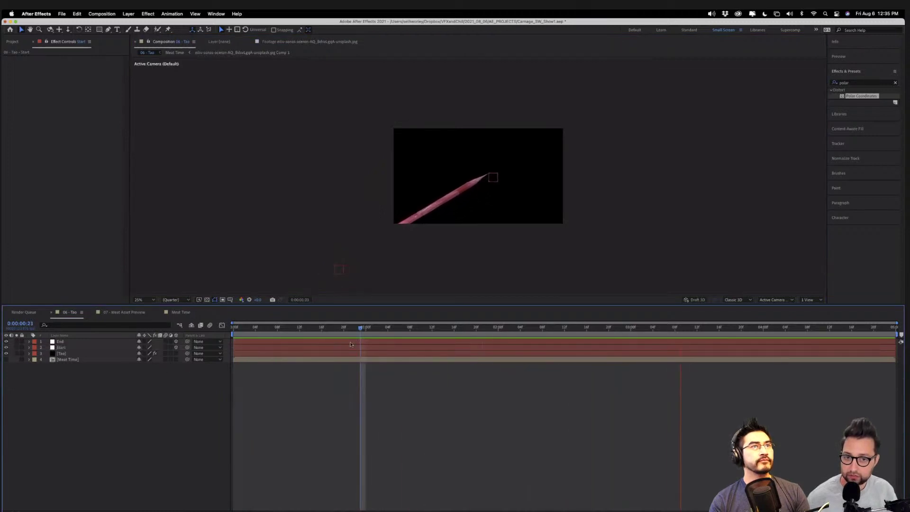
key("space")
Fit the composition in view and raise the Tao layer's Fractal Displacement Amplitude to about 185.
left_click(61, 353)
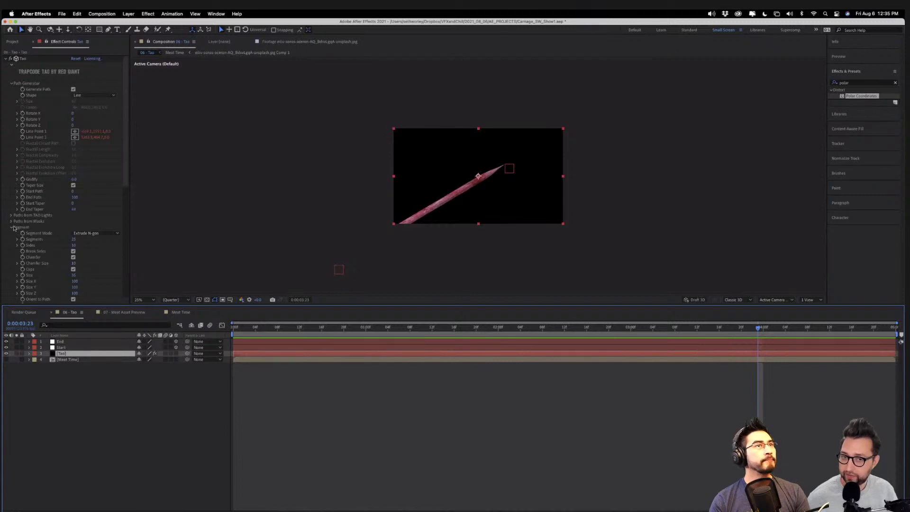
key("shift+slash")
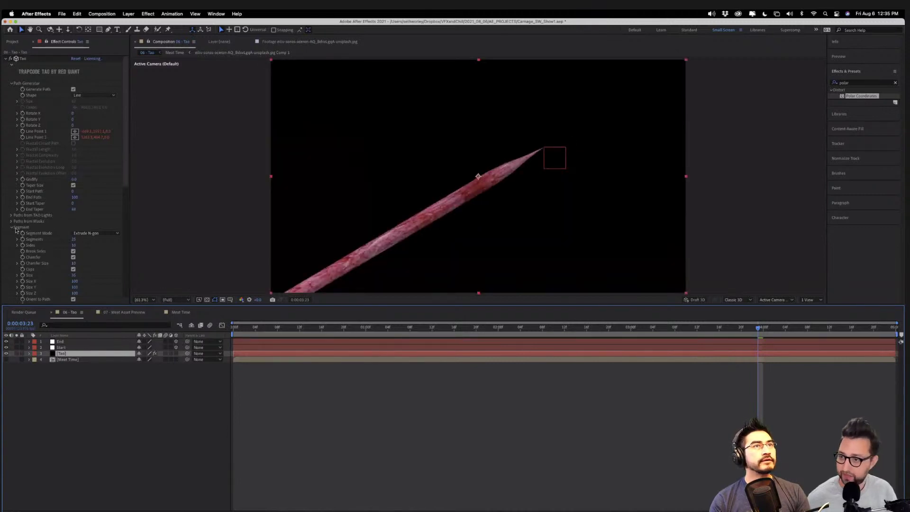
left_click(11, 227)
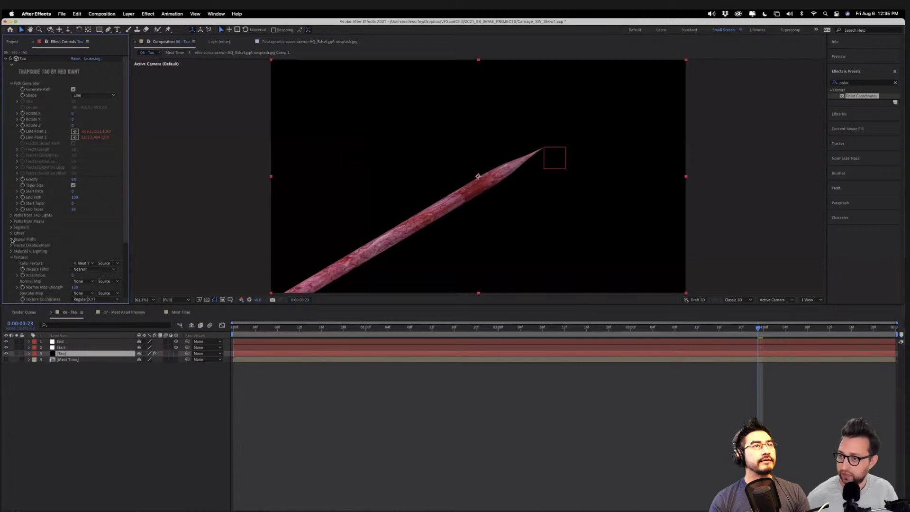
left_click(12, 246)
scroll(87, 228, "down", 4)
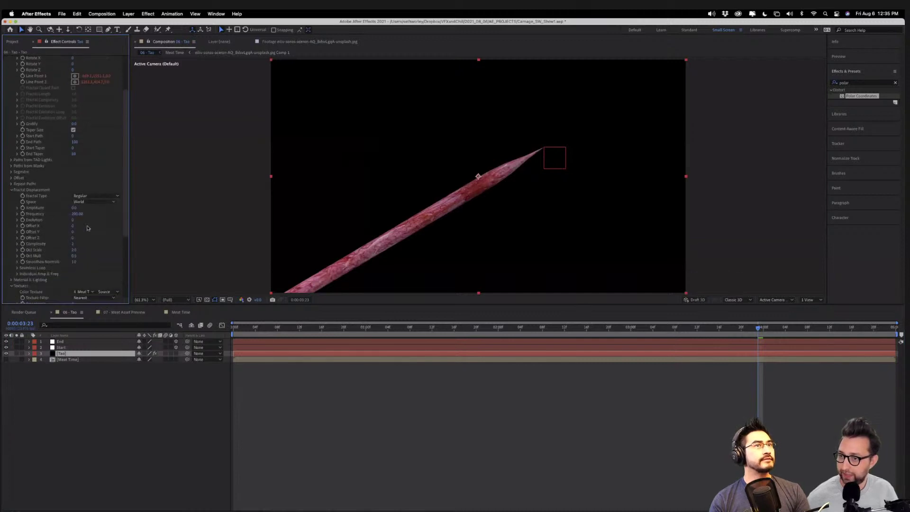
left_click_drag(74, 208, 87, 208)
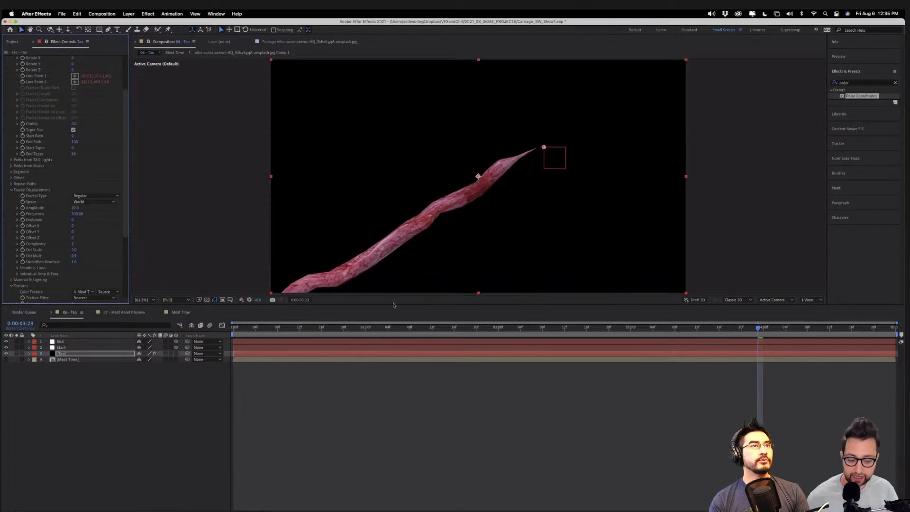
left_click_drag(75, 207, 131, 208)
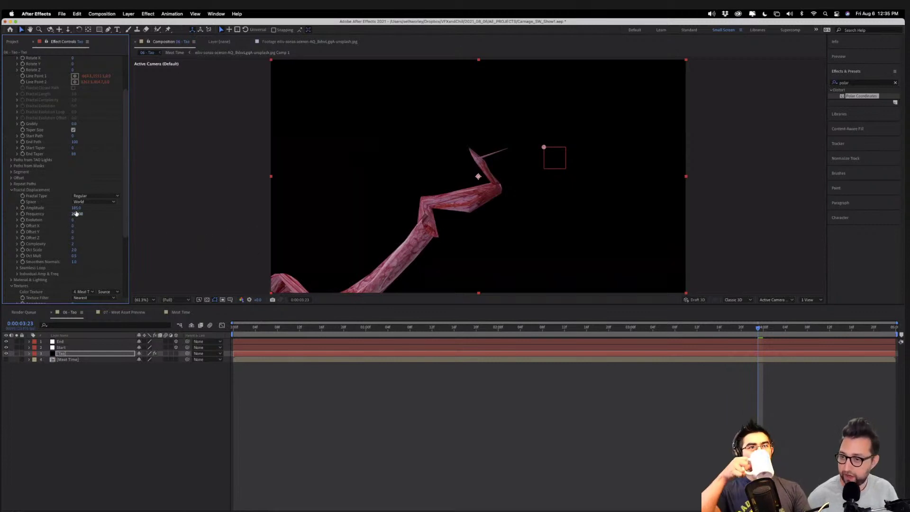
Lower the Fractal Displacement Frequency sharply to smooth out the tentacle's kinks, and preview the animation from near the start.
left_click_drag(48, 214, 22, 214)
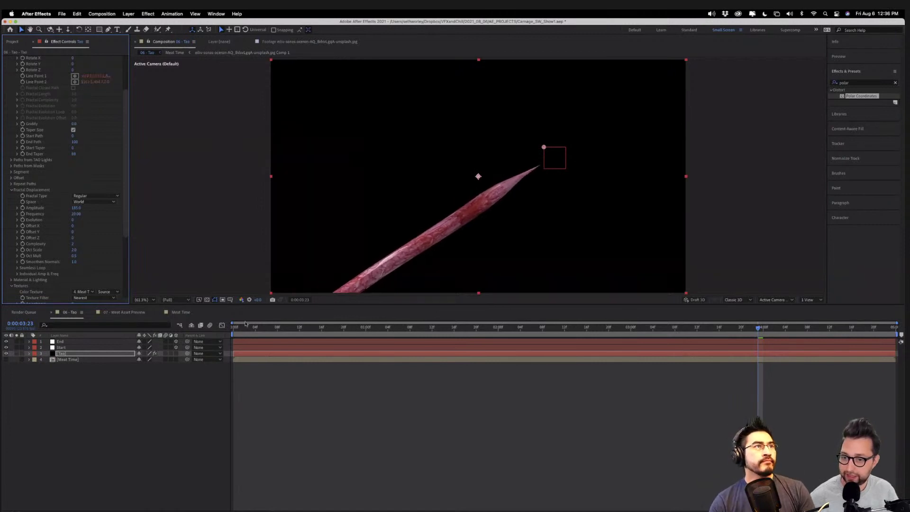
left_click(244, 327)
key("space")
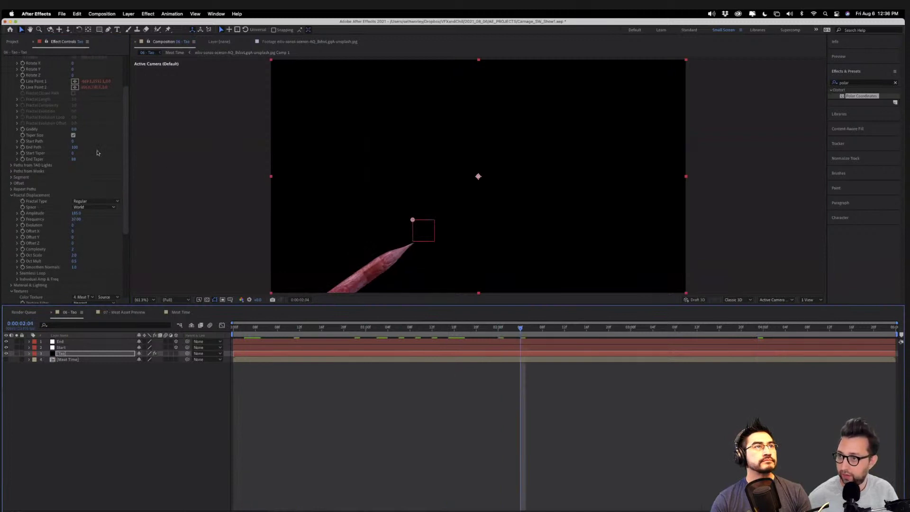
Reduce the Tao Segment Size slightly to make the tentacle thinner, and preview the animation.
scroll(97, 153, "up", 3)
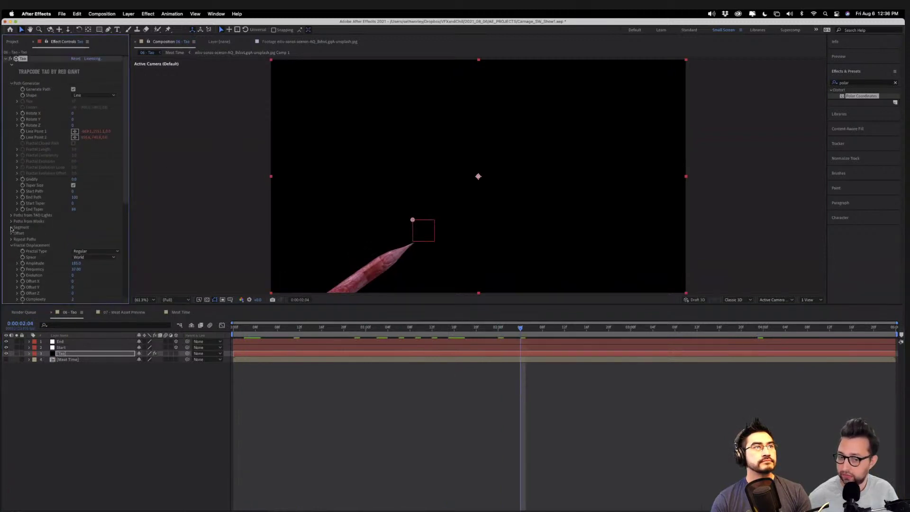
left_click(11, 227)
scroll(26, 230, "down", 3)
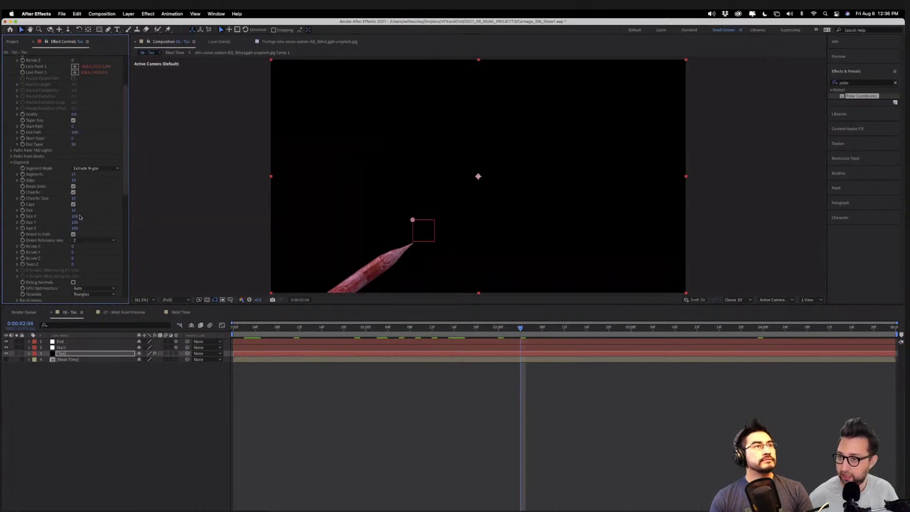
left_click_drag(73, 210, 68, 209)
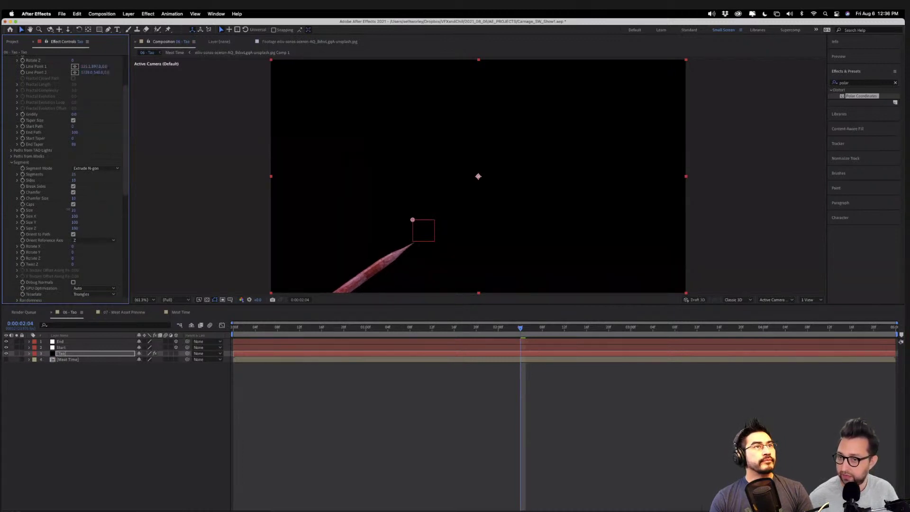
key("space")
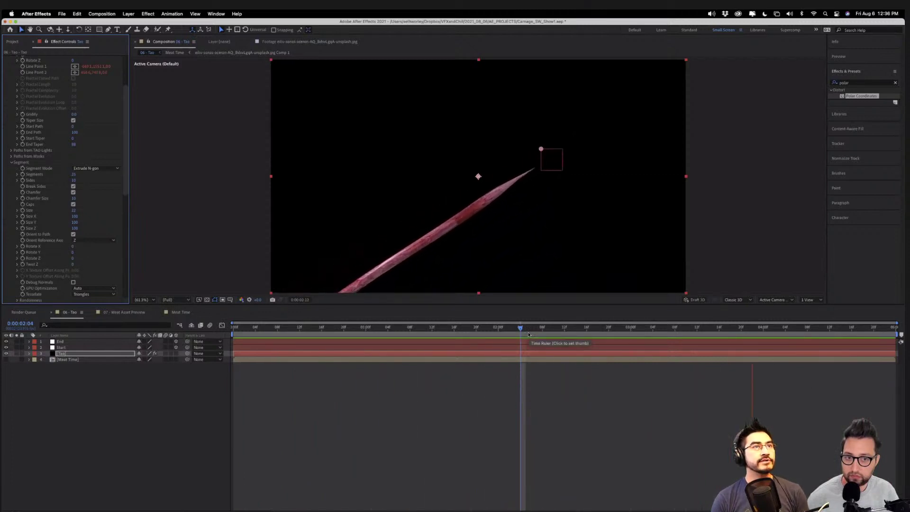
key("space")
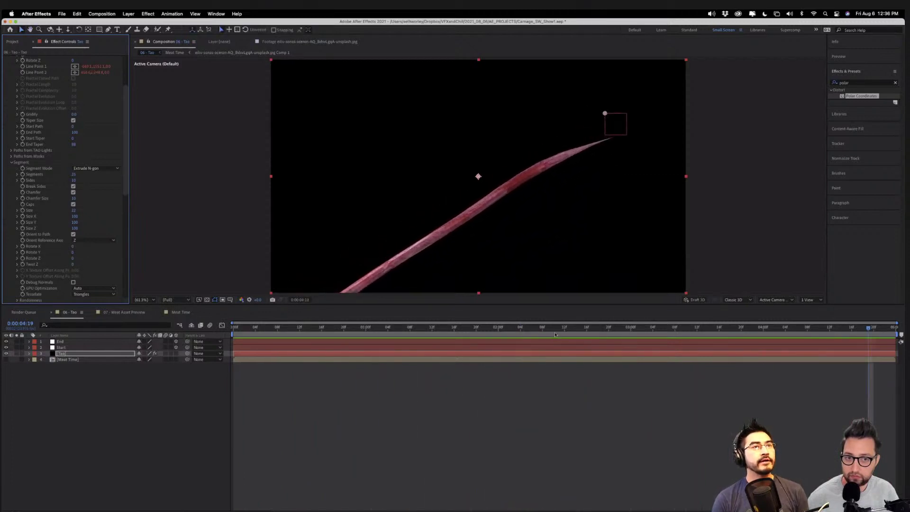
Clear the current selection and reselect the Tao layer in the 06 - Tao composition.
left_click(459, 393)
left_click(69, 353)
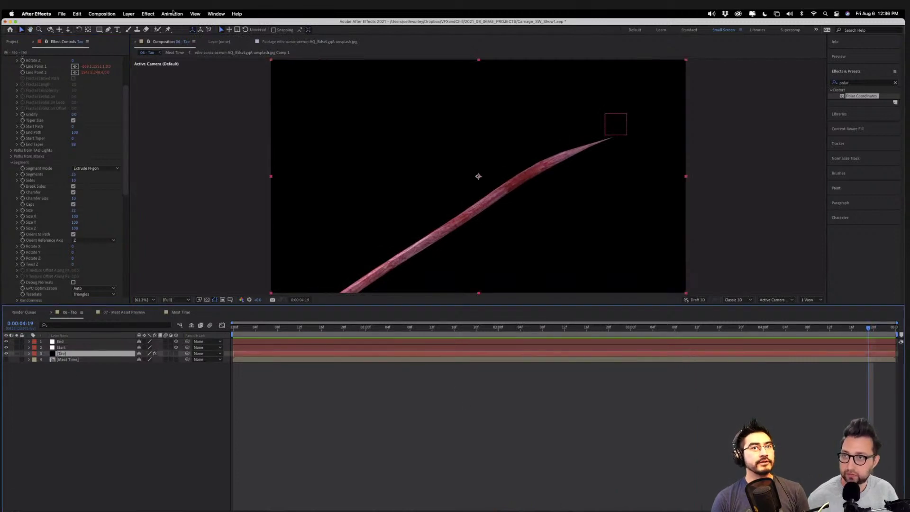
Add a two-node camera with a lens preset to the tentacle composition.
left_click(129, 13)
mouse_move(166, 24)
left_click(212, 47)
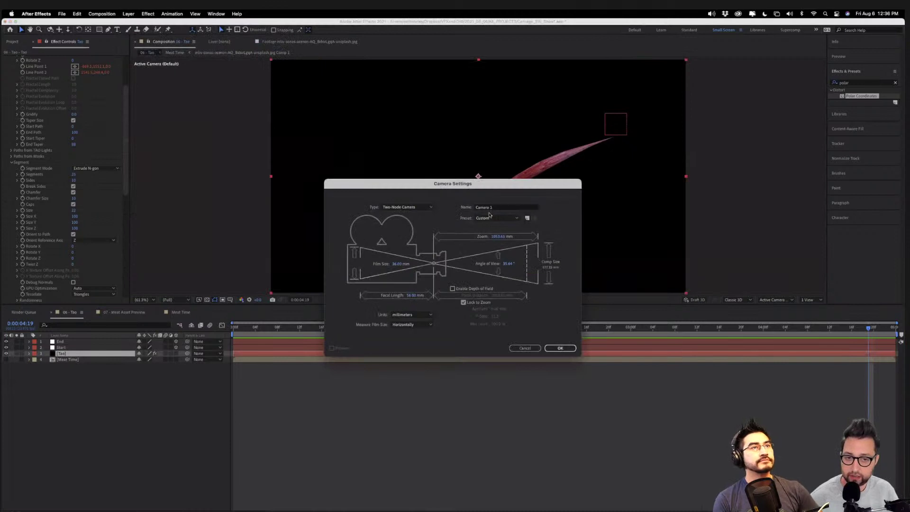
left_click(493, 218)
left_click(496, 273)
left_click(560, 348)
Orbit the new camera to an angled view of the tentacle and preview the animation.
key("c")
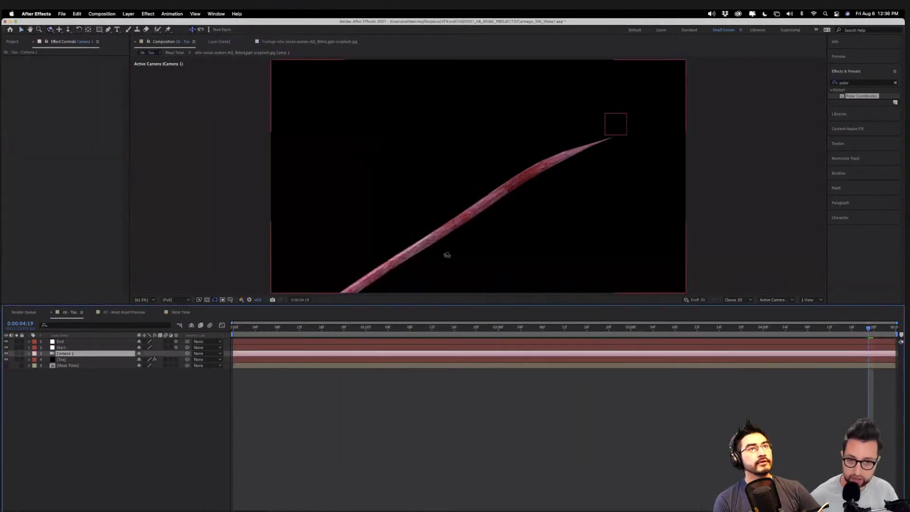
left_click_drag(447, 255, 435, 144)
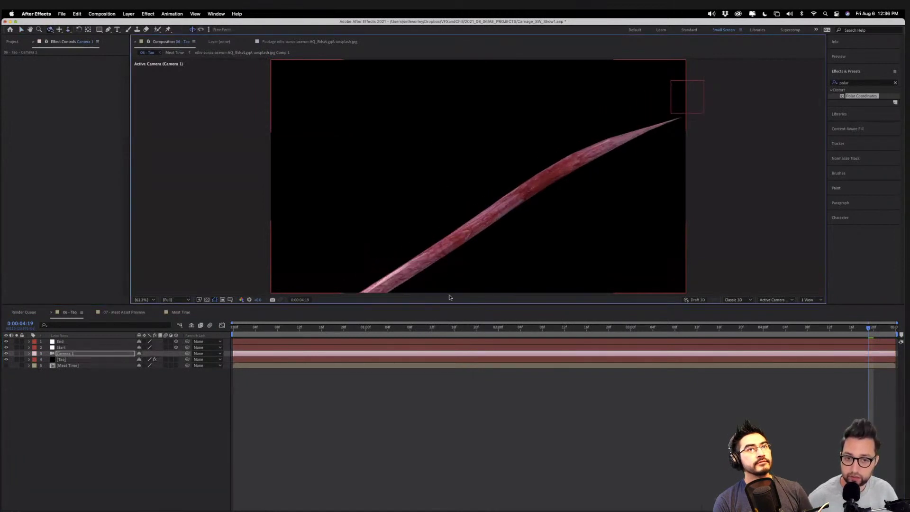
left_click_drag(453, 241, 396, 254)
left_click(294, 327)
key("space")
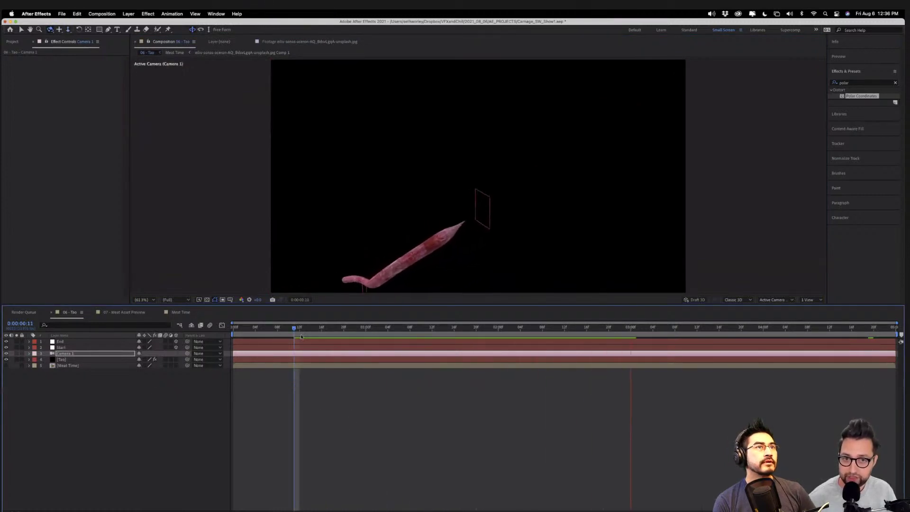
Reframe the extended tentacle near 0:00:04:21 by tracking, dollying and panning the camera until its base is in frame.
left_click(69, 361)
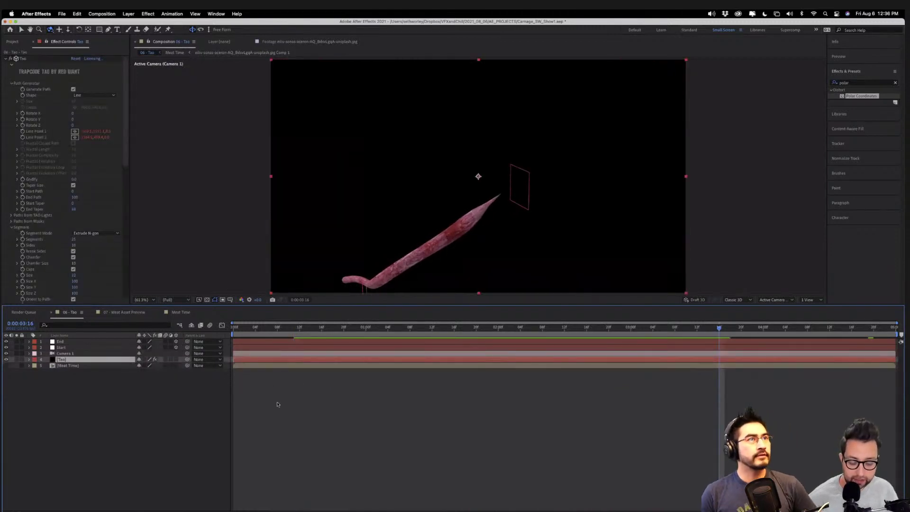
left_click_drag(533, 332, 758, 331)
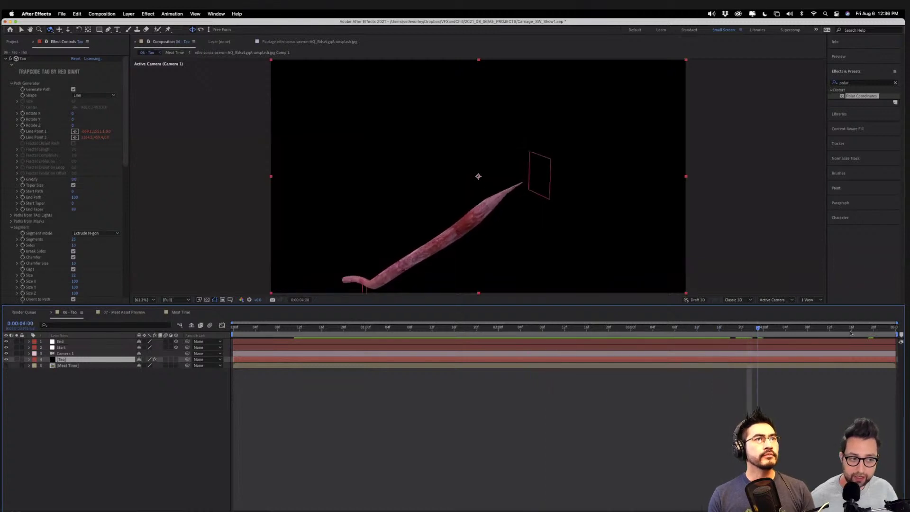
key("space")
key("c")
key("c")
left_click_drag(452, 252, 447, 193)
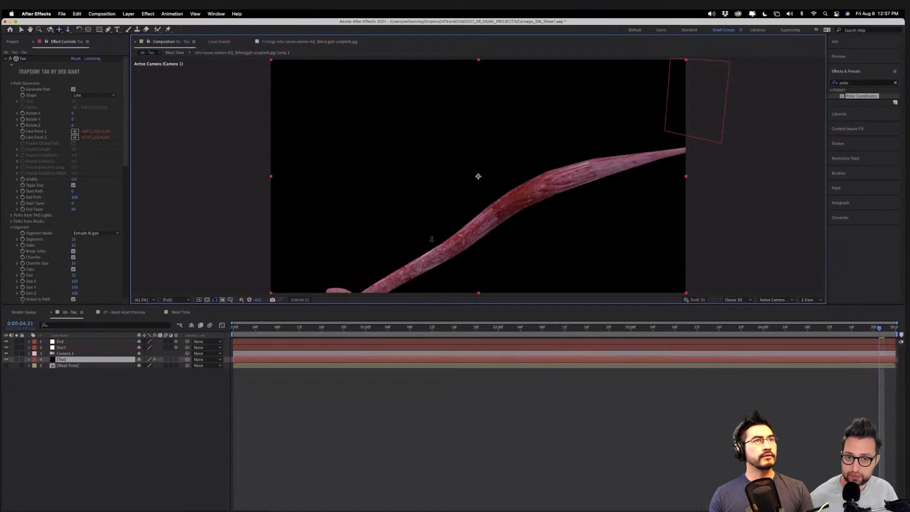
key("c")
left_click_drag(431, 240, 419, 261)
key("c")
key("c")
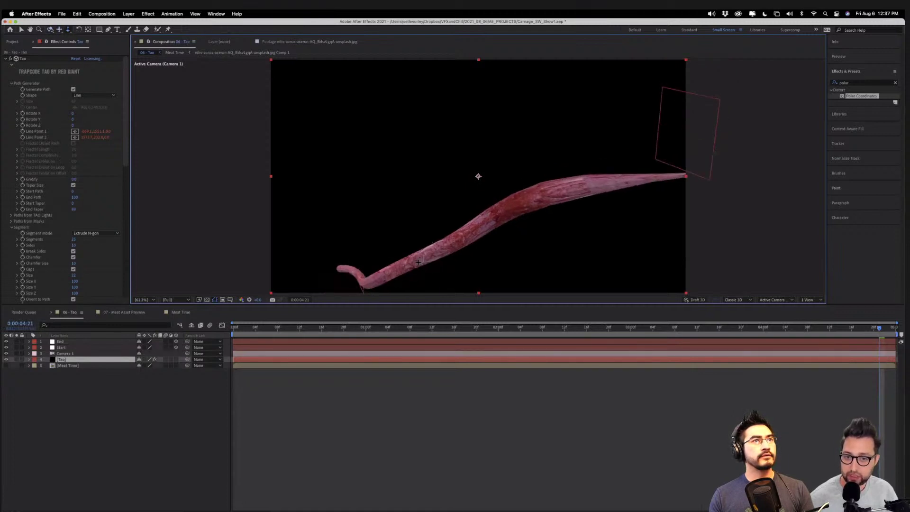
left_click_drag(418, 262, 420, 212)
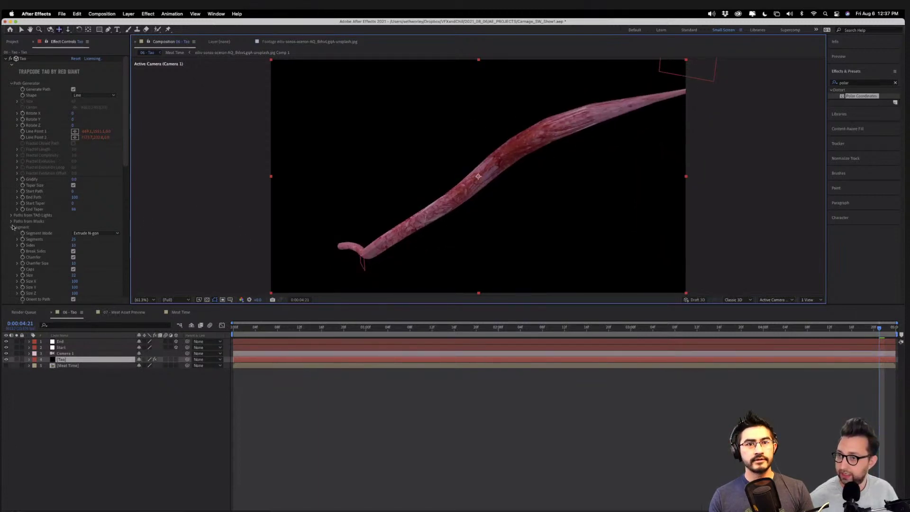
Raise the Tao segments to 141, adjust the fractal displacement to amplitude 234 and frequency 44, and preview the motion.
left_click_drag(74, 241, 94, 241)
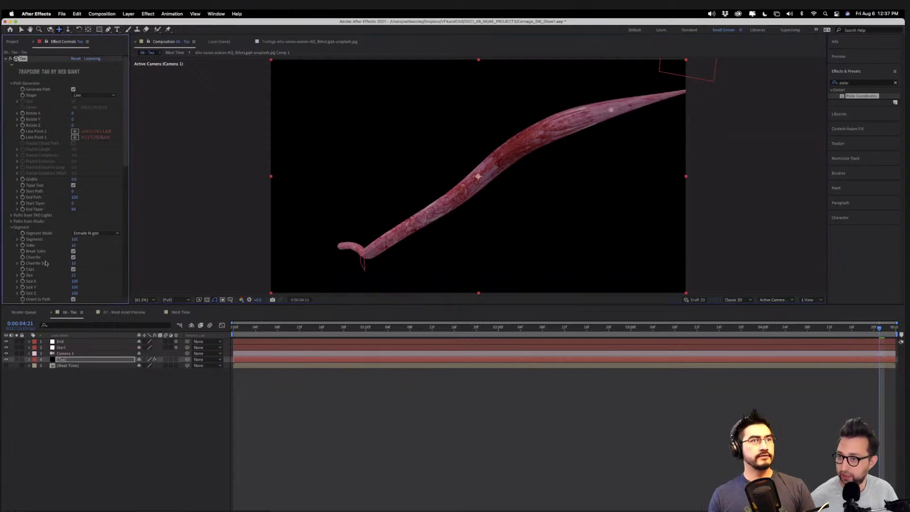
scroll(46, 263, "down", 5)
left_click_drag(88, 253, 80, 261)
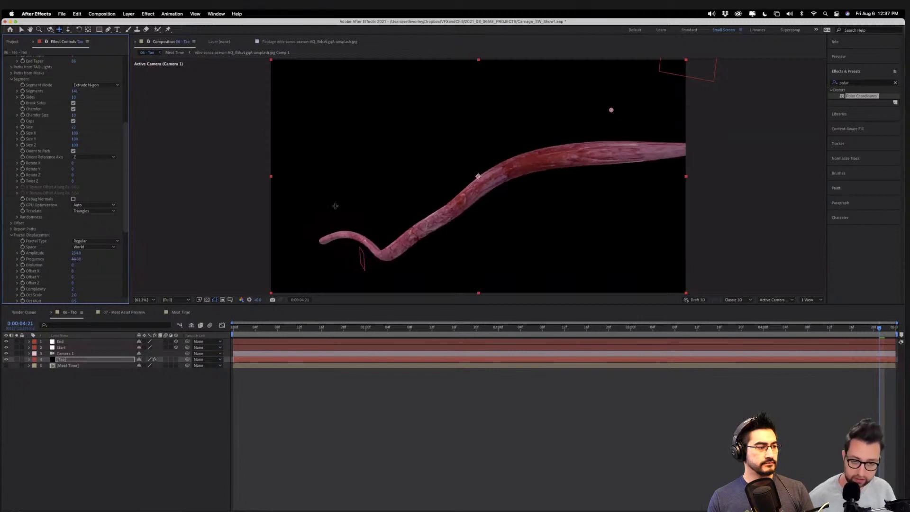
left_click(239, 327)
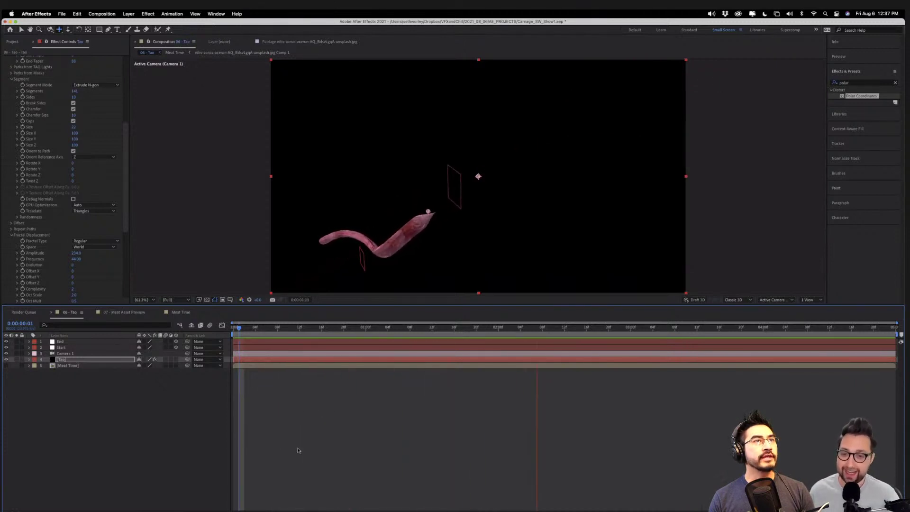
key("space")
Add the expression time*1000 to the Tao fractal displacement Evolution and play the animation from the start.
left_click(74, 362)
scroll(40, 250, "down", 2)
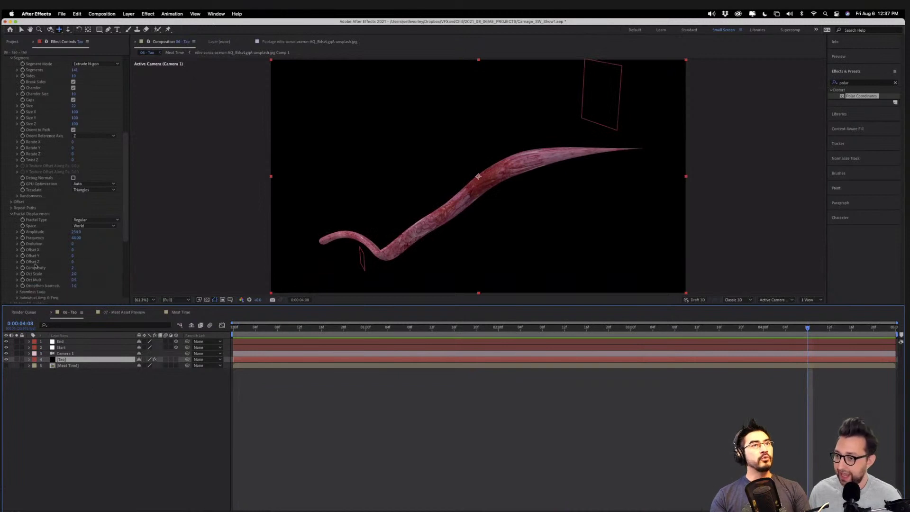
left_click(23, 244, "alt")
type("time*1000")
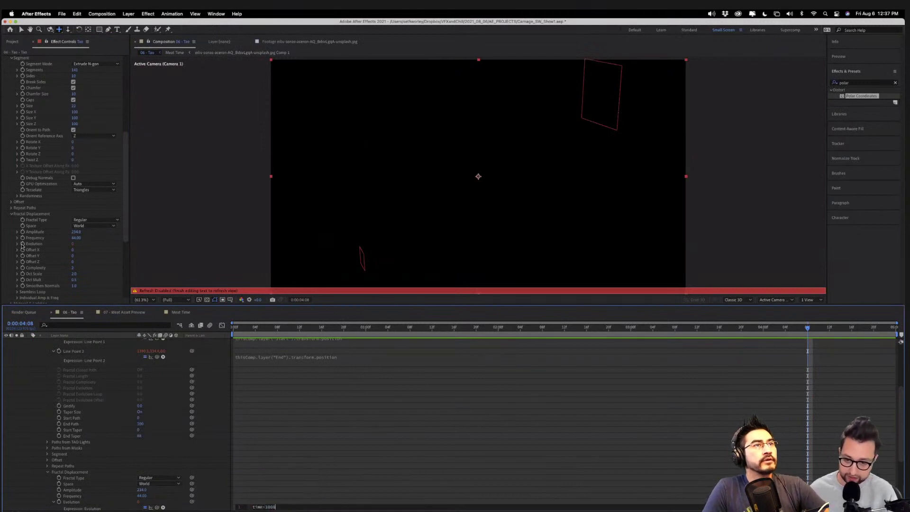
left_click(220, 483)
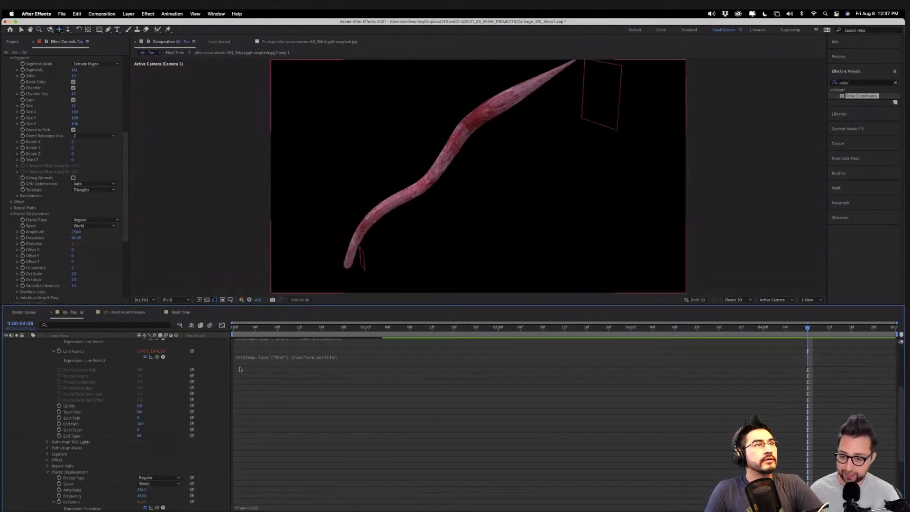
key("Home")
key("space")
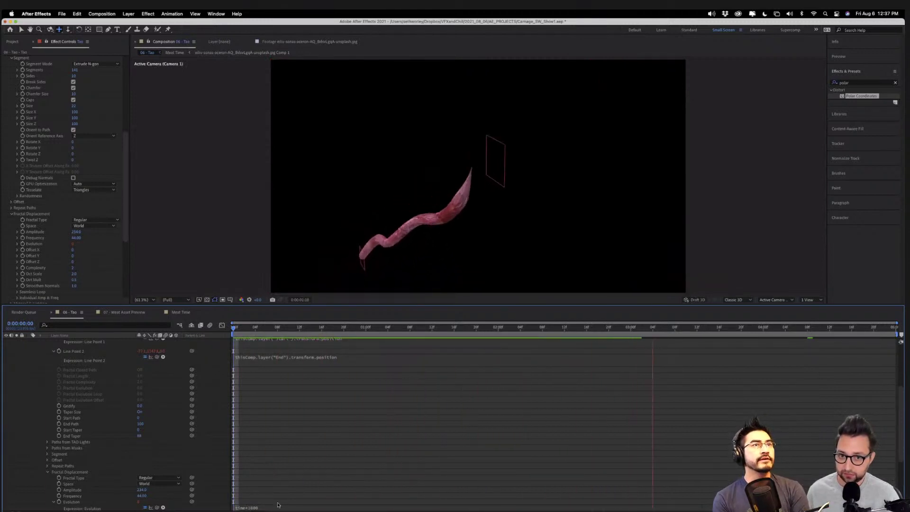
key("space")
Change the Evolution expression to time*500 and preview the slower wriggling.
left_click(255, 508)
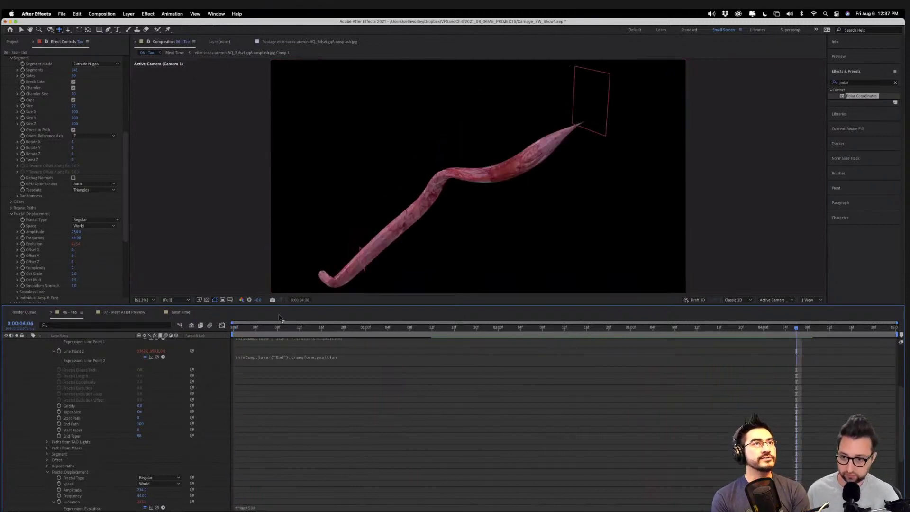
left_click(260, 327)
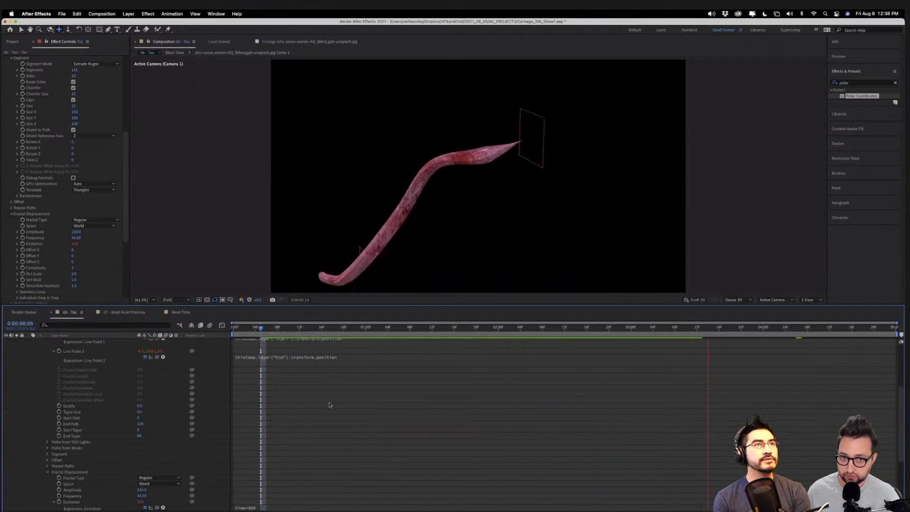
key("space")
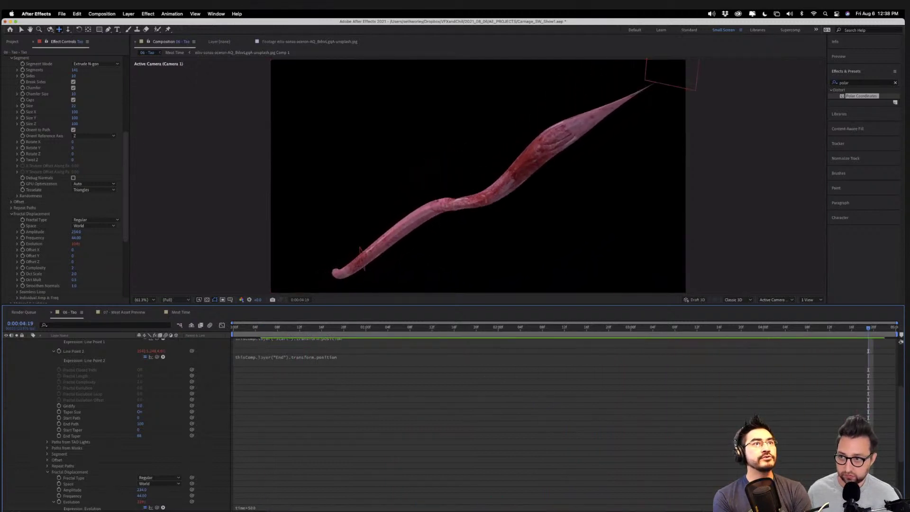
Examine the first repeater settings under Repeat Paths and the tentacle's surface at different magnifications around 0:00:04:12.
left_click(11, 207)
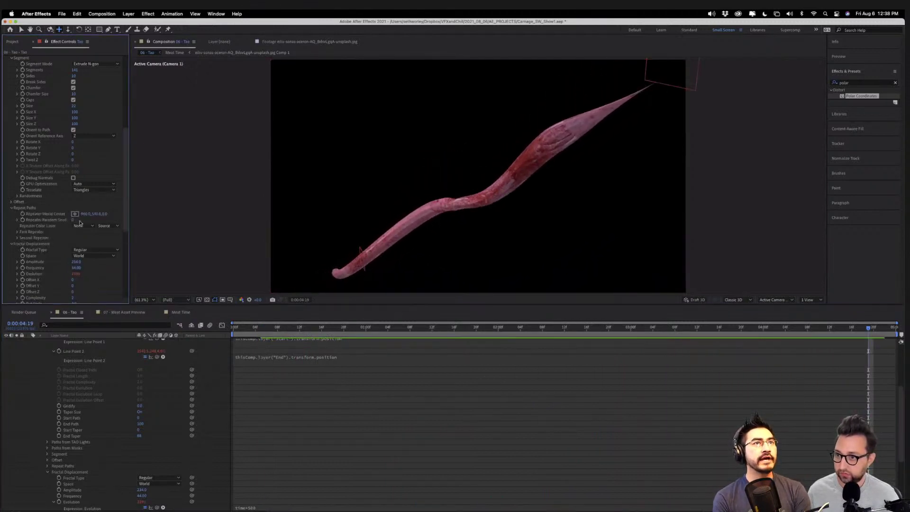
left_click(17, 232)
scroll(24, 228, "down", 3)
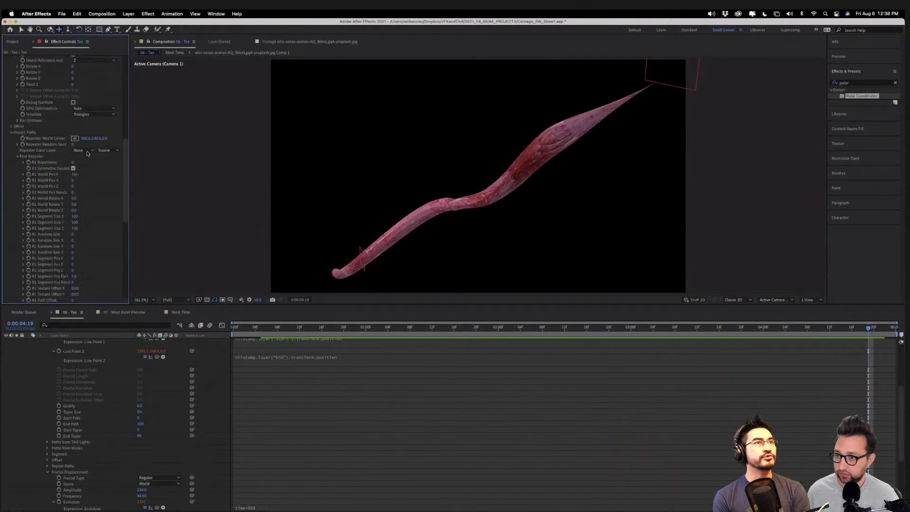
left_click(11, 133)
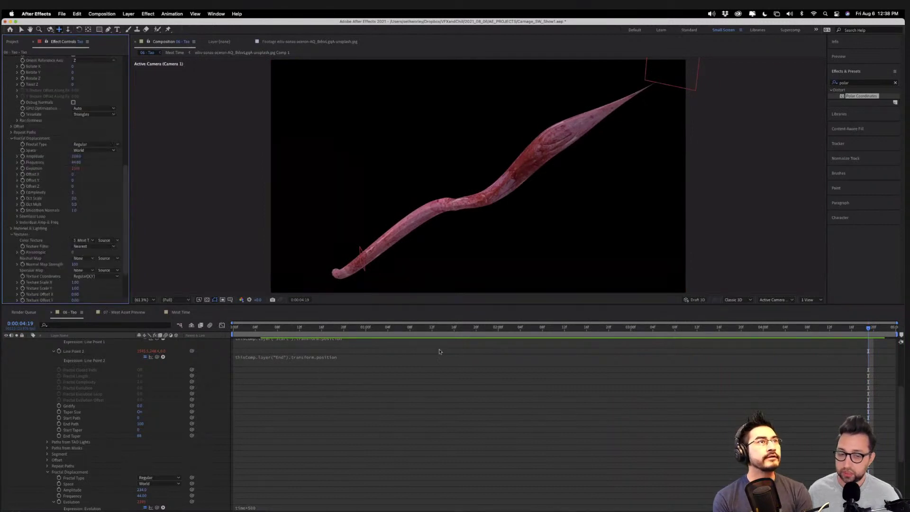
left_click_drag(305, 327, 829, 338)
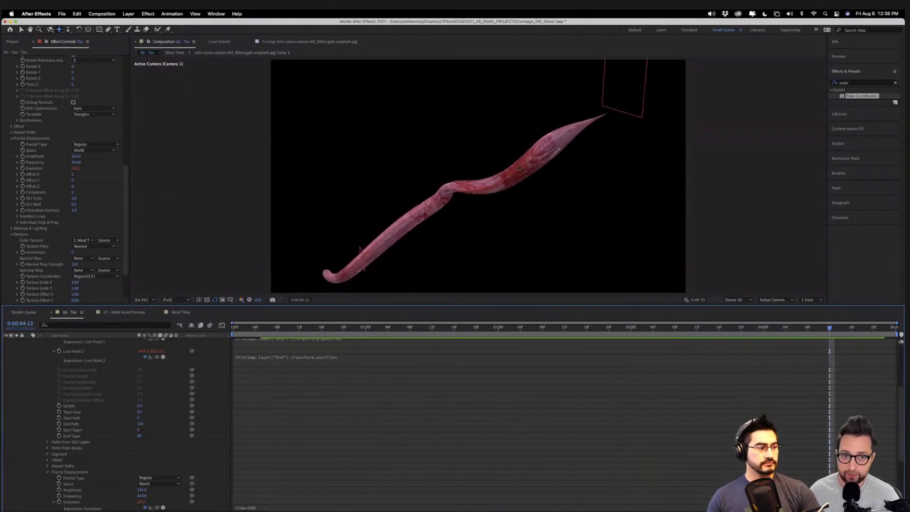
key("comma")
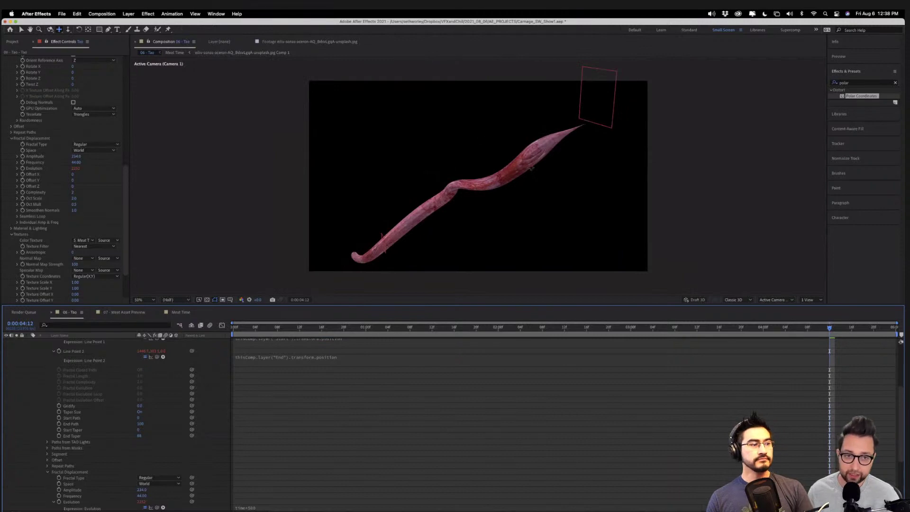
key("period")
key("period")
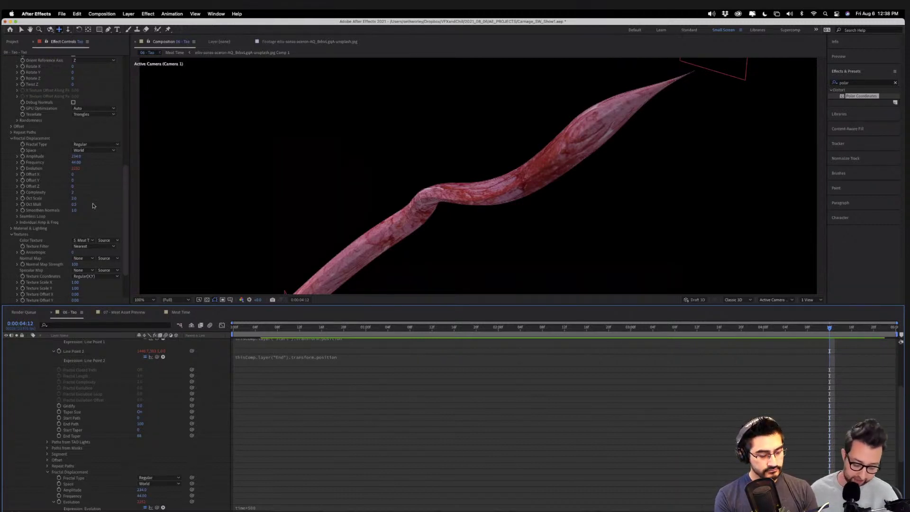
key("shift+slash")
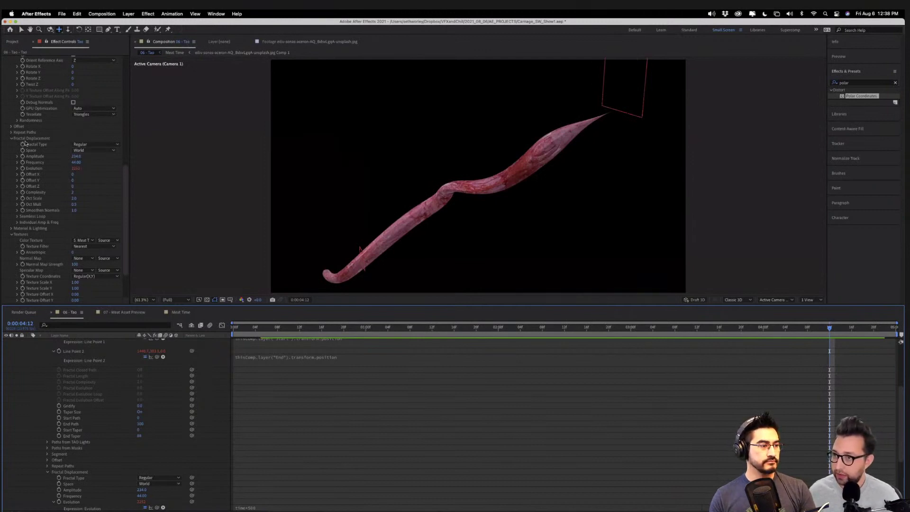
Set the first repeater's repetitions to 1 in the Tao Repeat Paths settings.
left_click(11, 134)
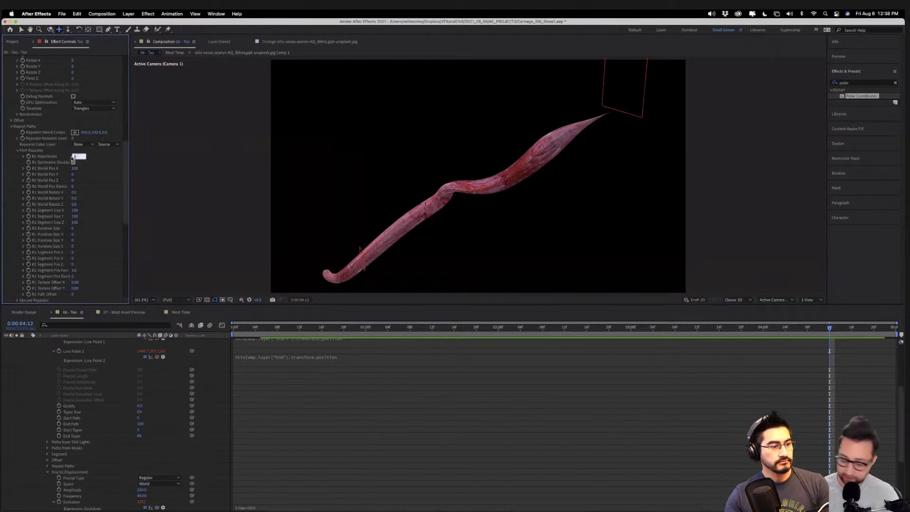
type("1")
key("Return")
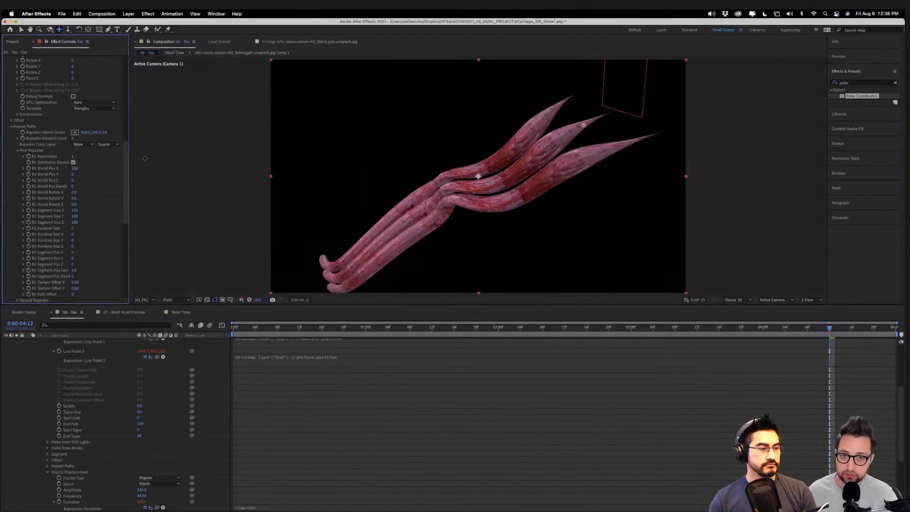
Randomize the first repeater with a world position randomness of 16, plus increased segment position and size randomness, and preview the tentacles.
scroll(97, 201, "down", 3)
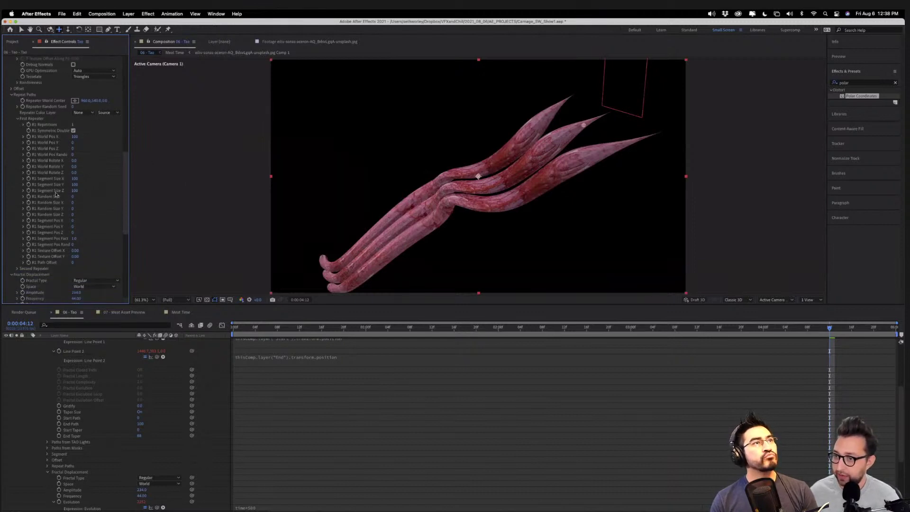
left_click_drag(74, 155, 78, 155)
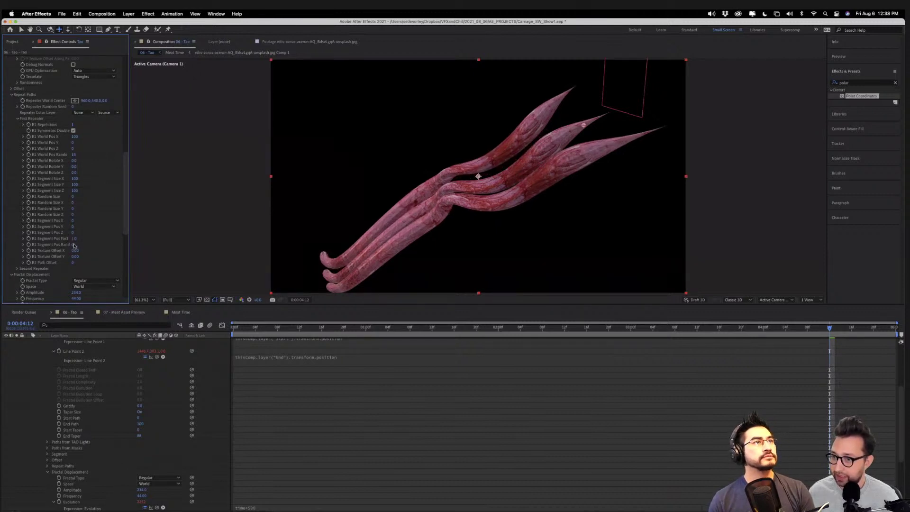
left_click_drag(81, 246, 106, 249)
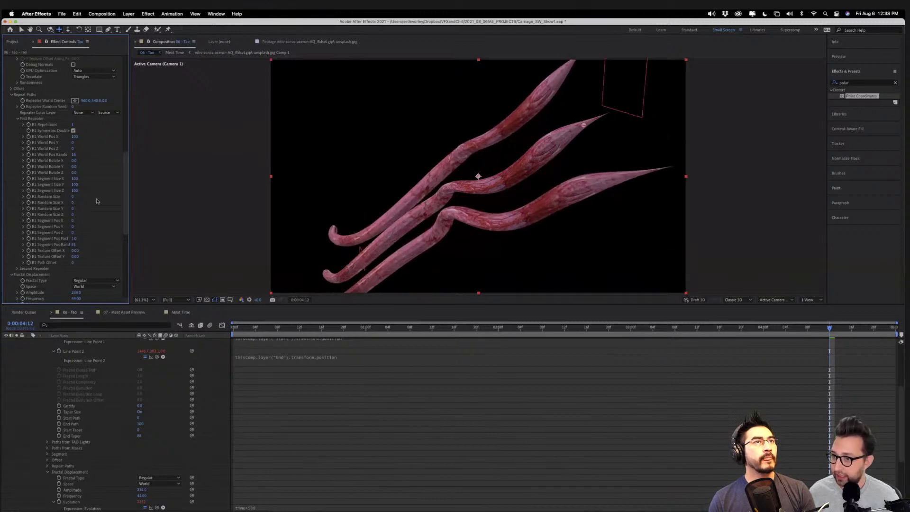
left_click_drag(73, 197, 87, 196)
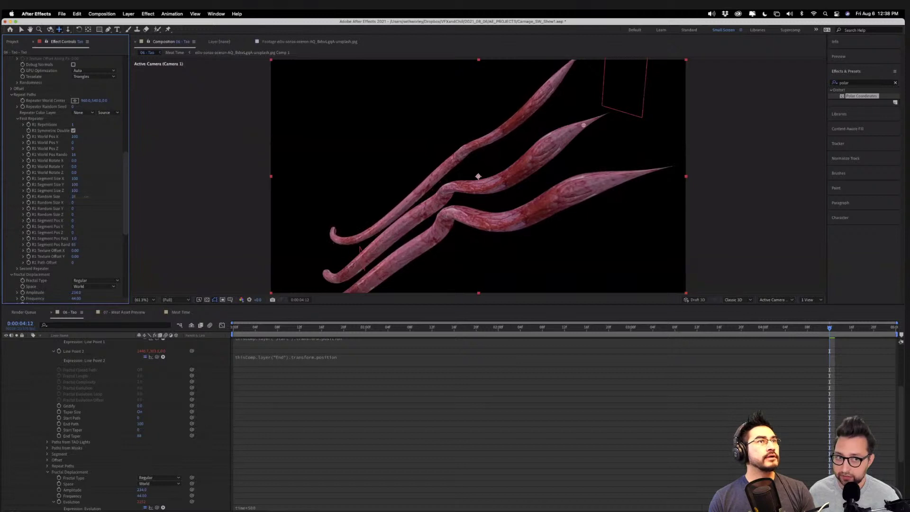
left_click(274, 328)
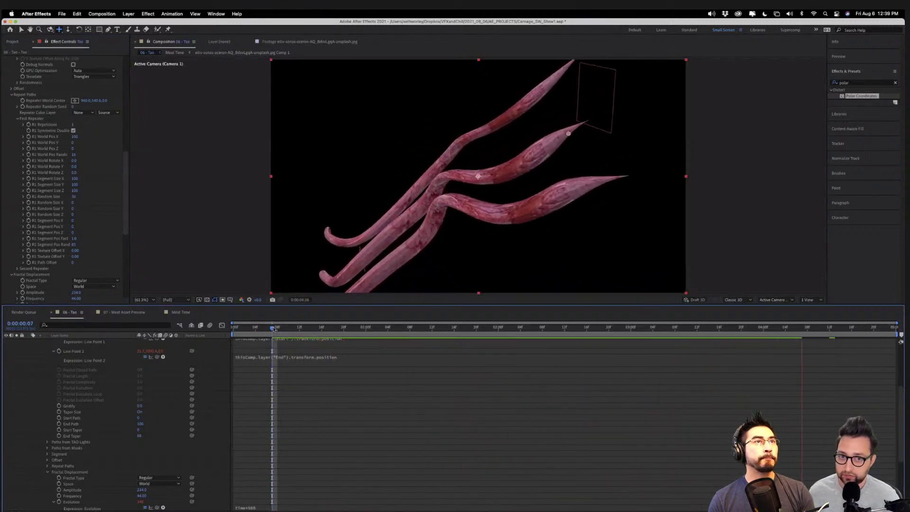
key("space")
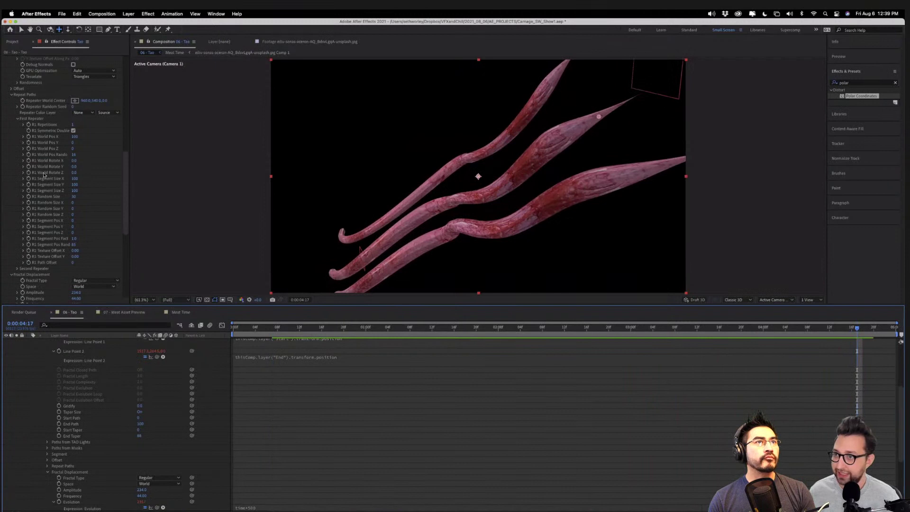
scroll(44, 175, "up", 10)
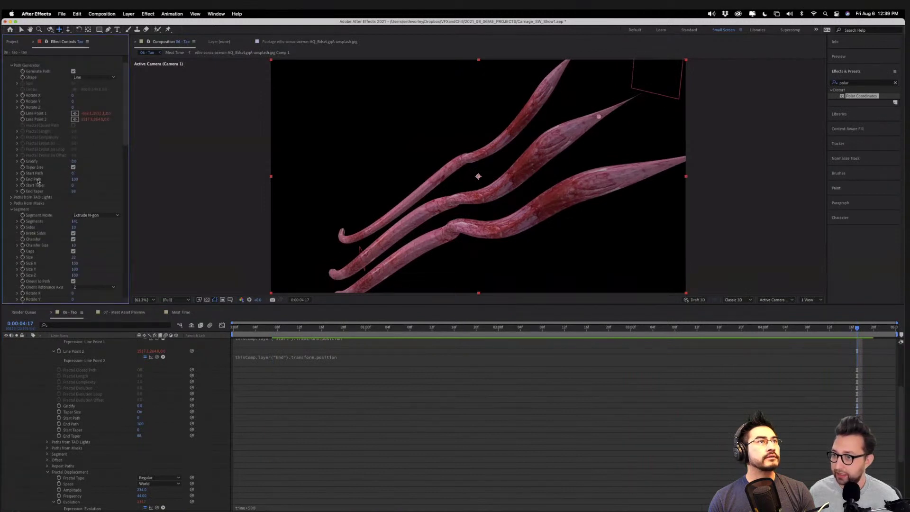
Try a strong Twist Z of about 757 on the Tao segments and preview the twisted tentacles.
scroll(38, 181, "up", 2)
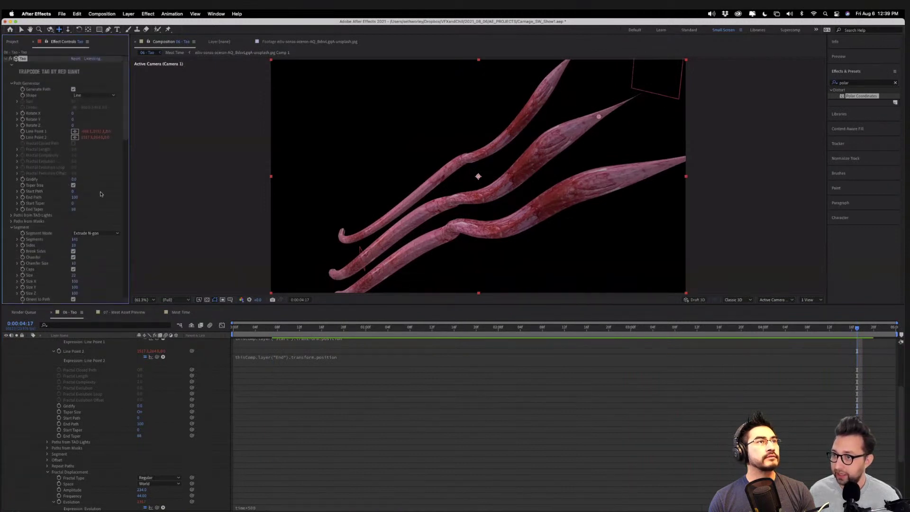
scroll(49, 218, "down", 5)
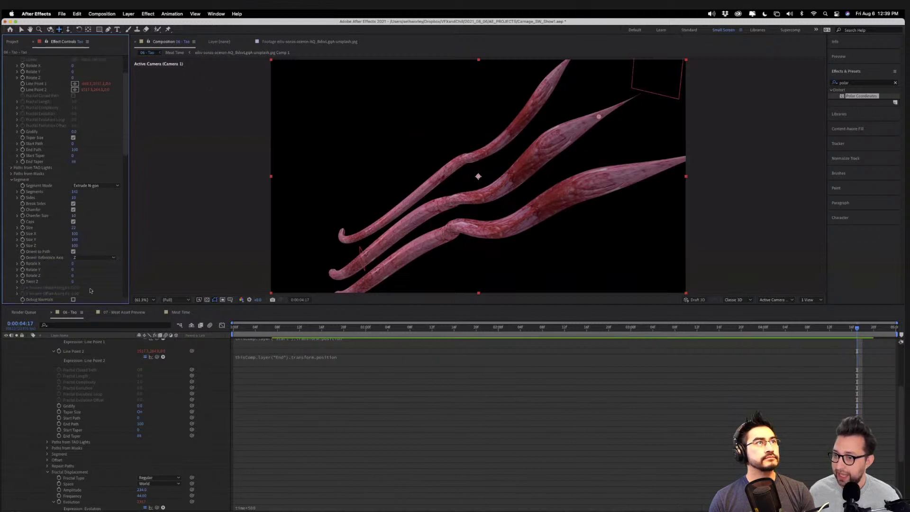
left_click_drag(75, 282, 342, 270)
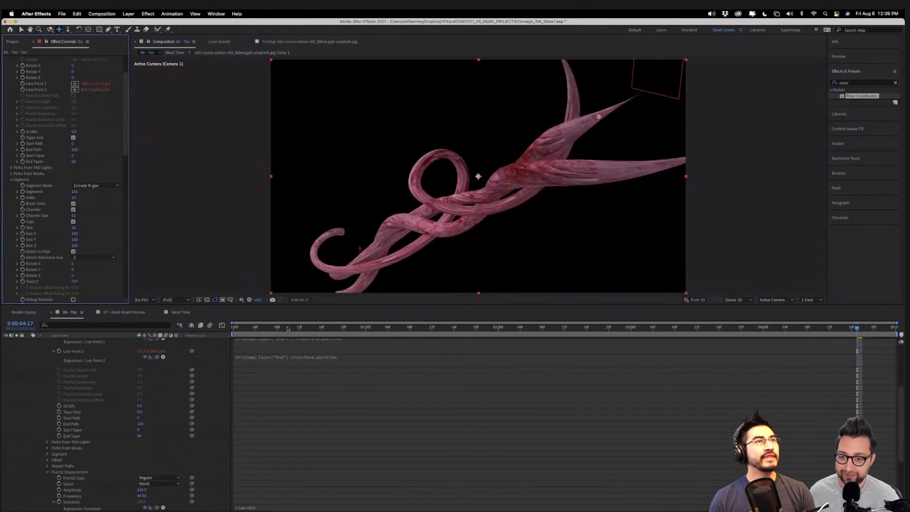
key("space")
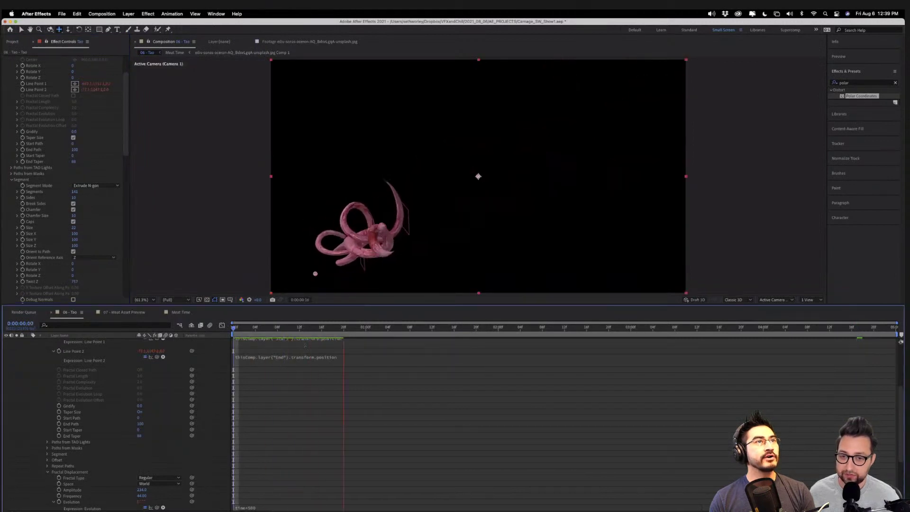
Keyframe the Tao segments' Twist Z from a low value at 0:00:00:00 to a much higher one at 0:00:04:23, and preview it.
left_click(23, 282)
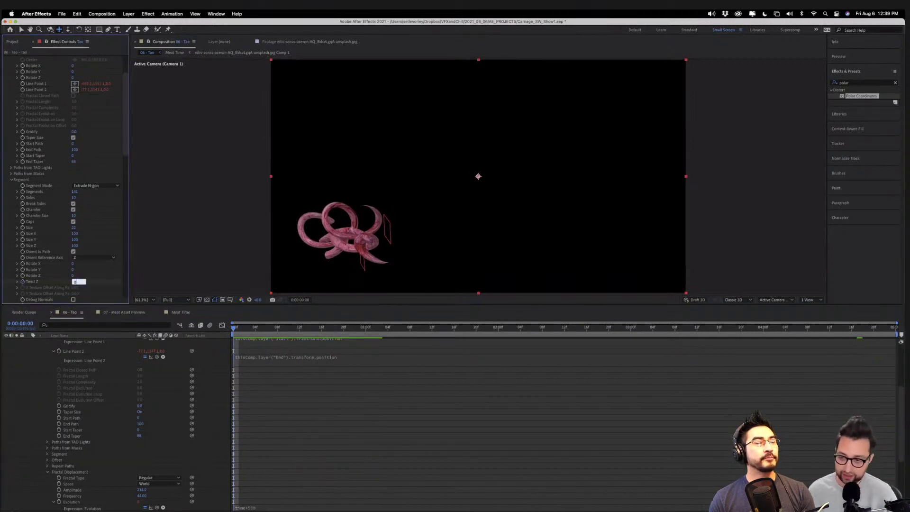
key("Return")
left_click_drag(72, 282, 84, 282)
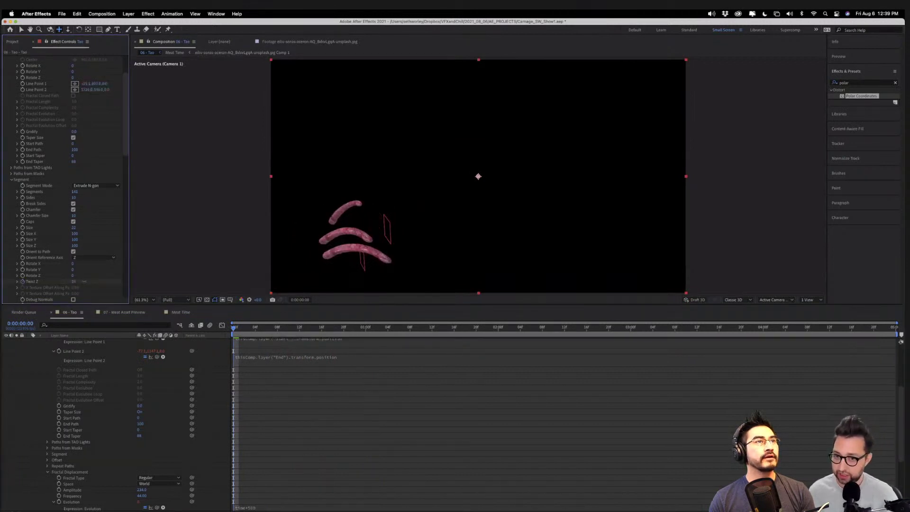
key("space")
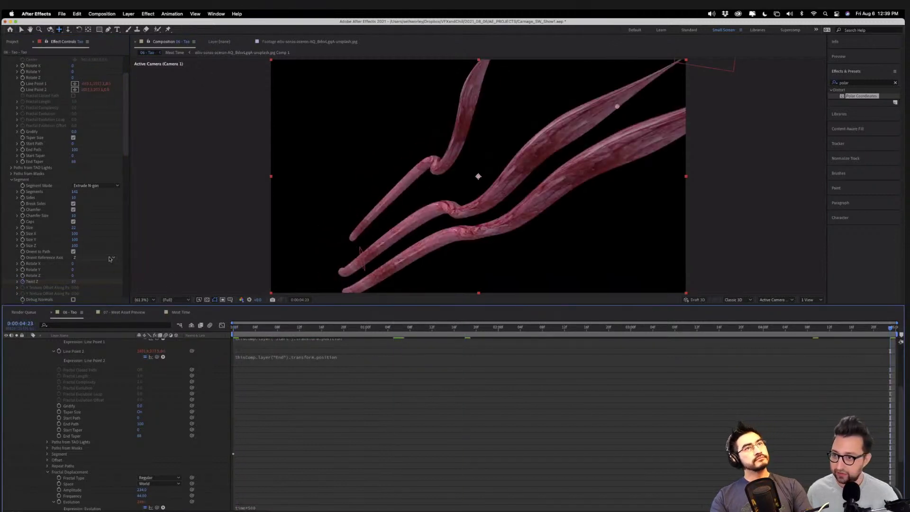
left_click_drag(75, 282, 253, 282)
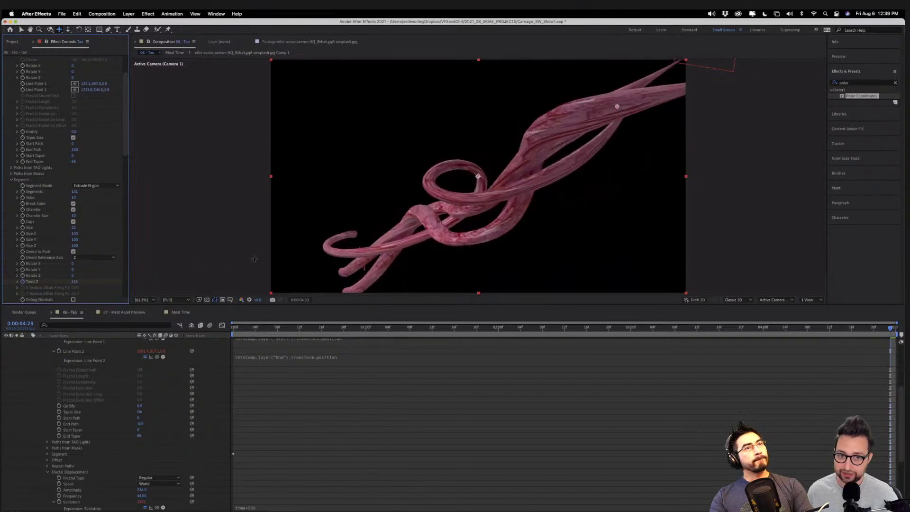
left_click(309, 331)
key("space")
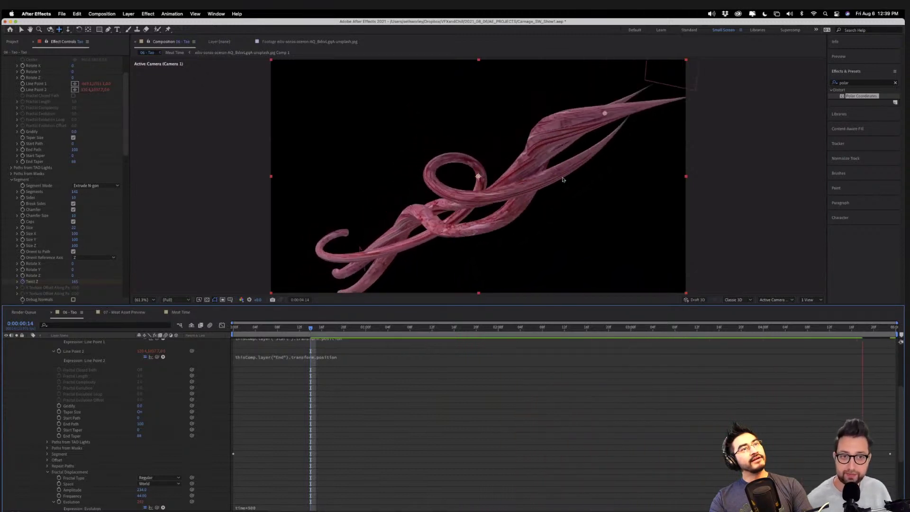
left_click_drag(611, 328, 903, 327)
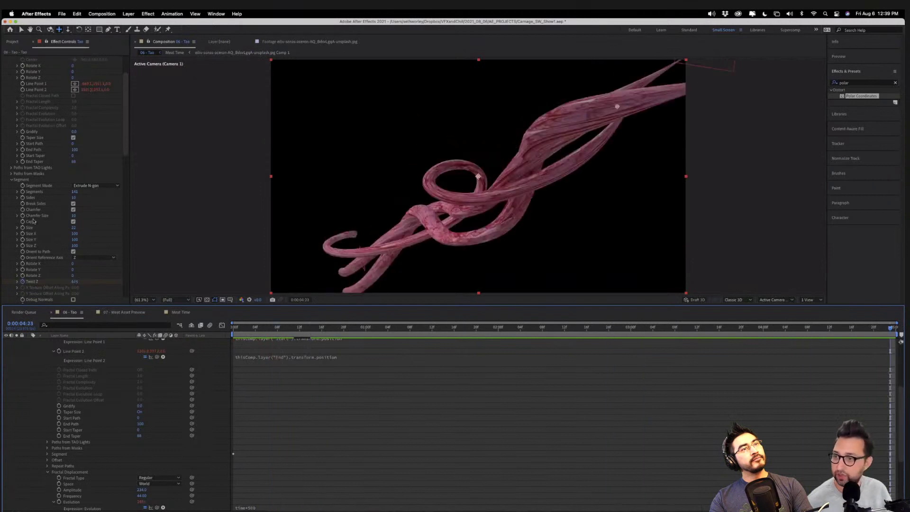
Raise Texture Scale X to about 6.6 in the Tao texture settings and preview the denser flesh pattern along the tentacles.
scroll(33, 222, "down", 15)
scroll(25, 218, "down", 5)
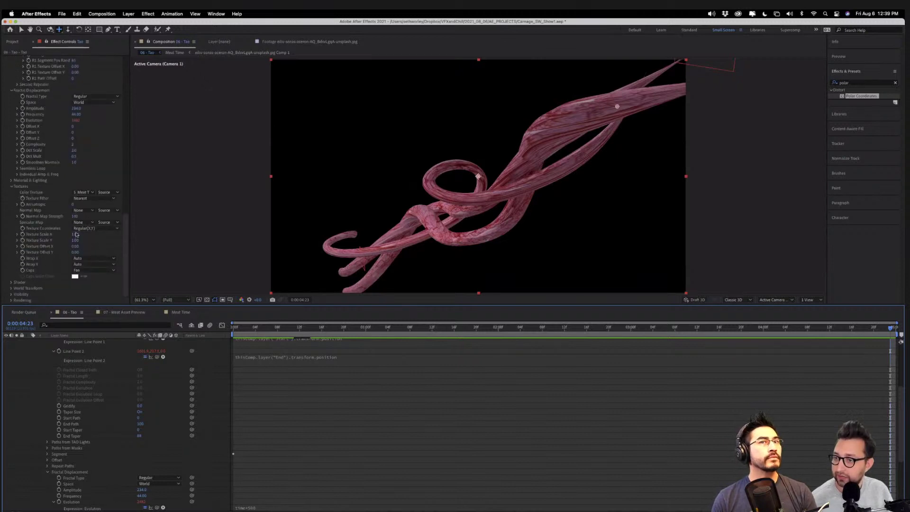
left_click_drag(75, 235, 271, 230)
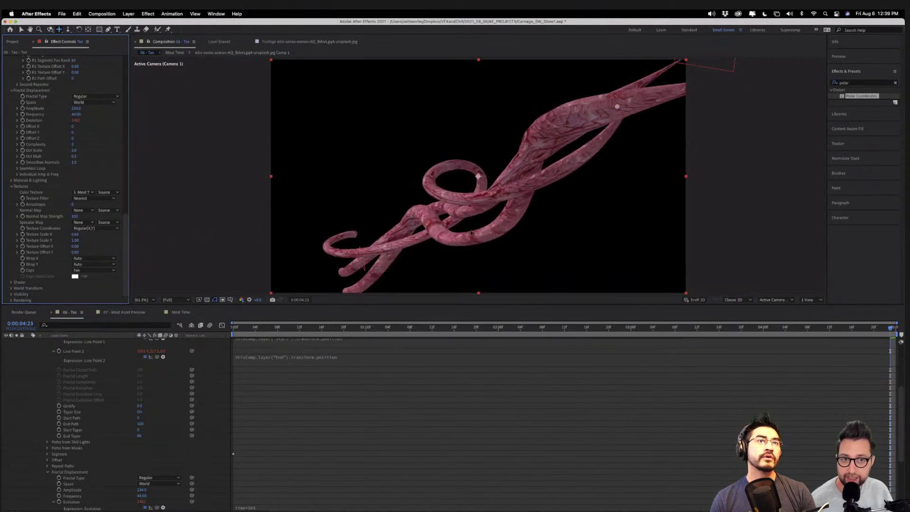
left_click_drag(837, 327, 874, 335)
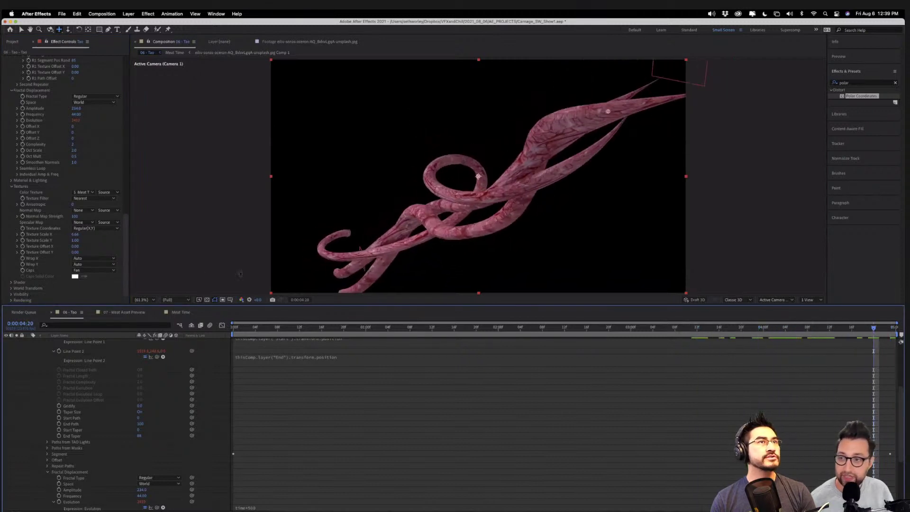
left_click(264, 330)
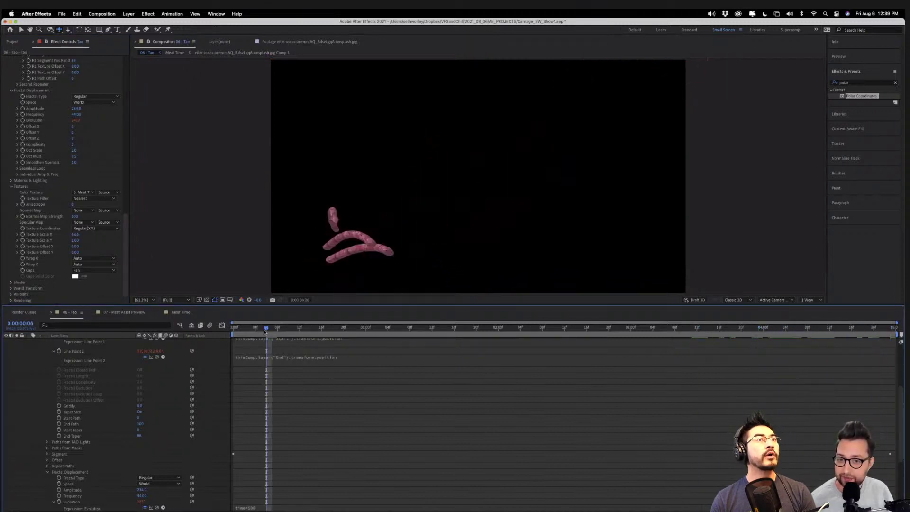
key("space")
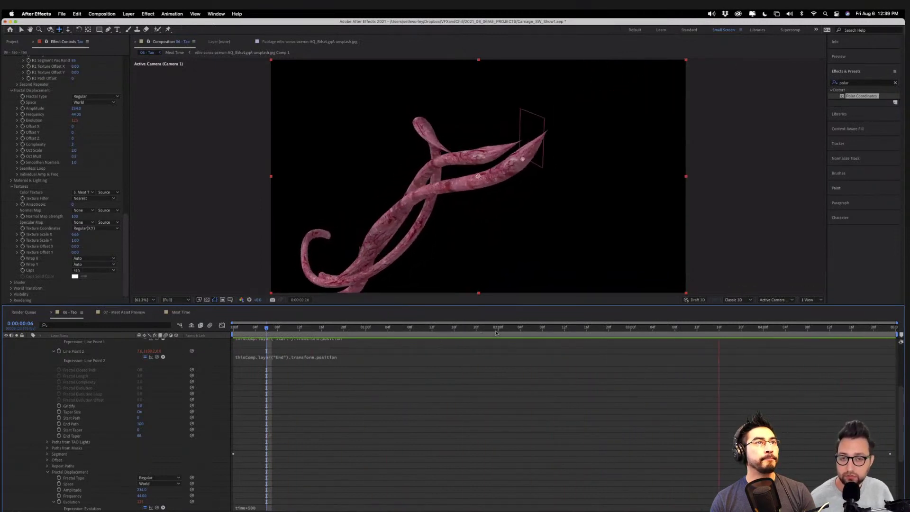
left_click_drag(676, 329, 629, 340)
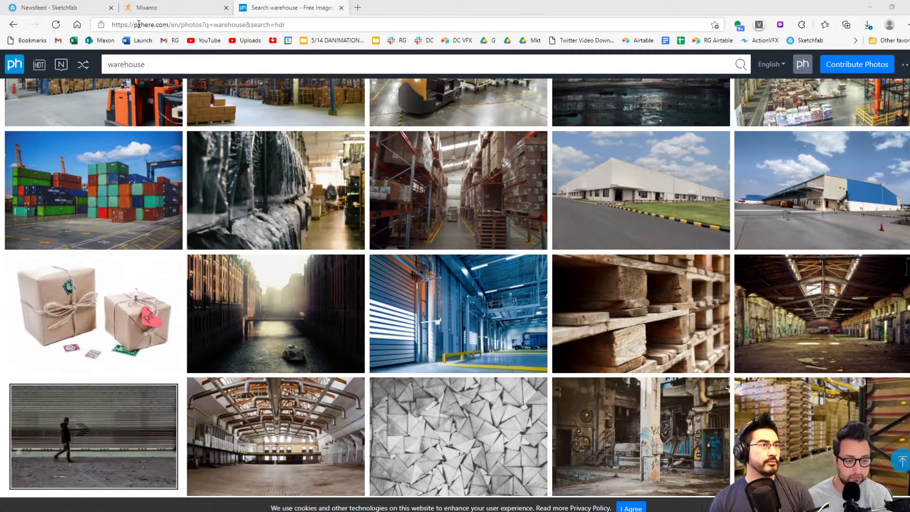
Switch to the browser, browse the PxHere warehouse photos and open the abandoned warehouse interior with graffiti-covered walls.
scroll(452, 260, "down", 10)
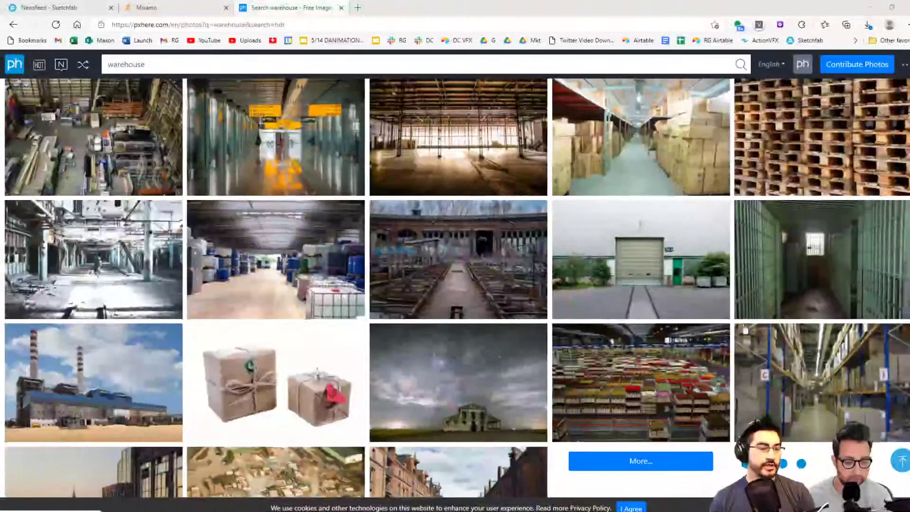
scroll(681, 389, "down", 2)
scroll(681, 389, "up", 5)
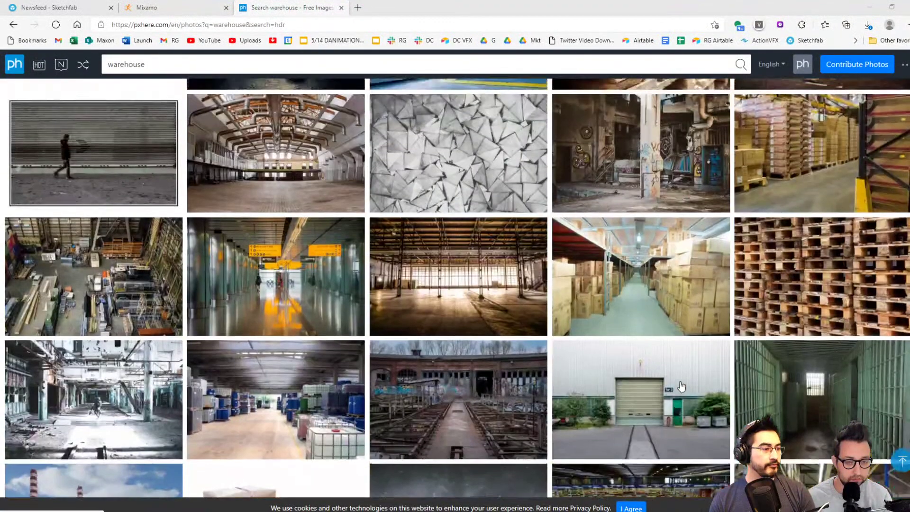
scroll(726, 327, "up", 5)
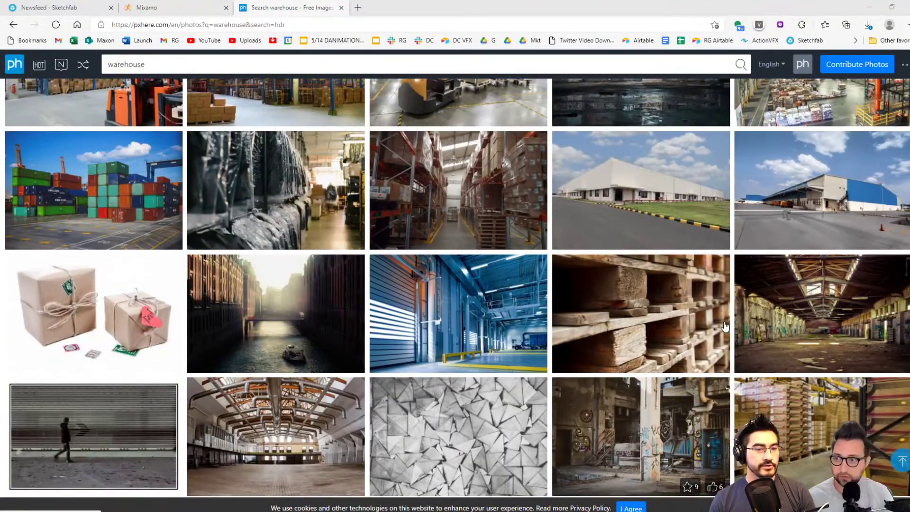
left_click(851, 316)
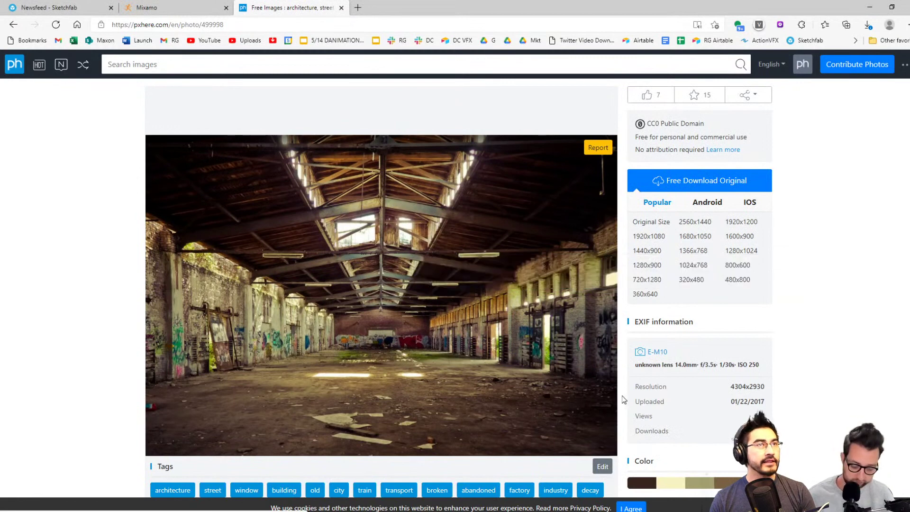
Return to After Effects and examine the Carnage 03 project items and the start of the HashiCarnage 2 composition.
left_click(871, 8)
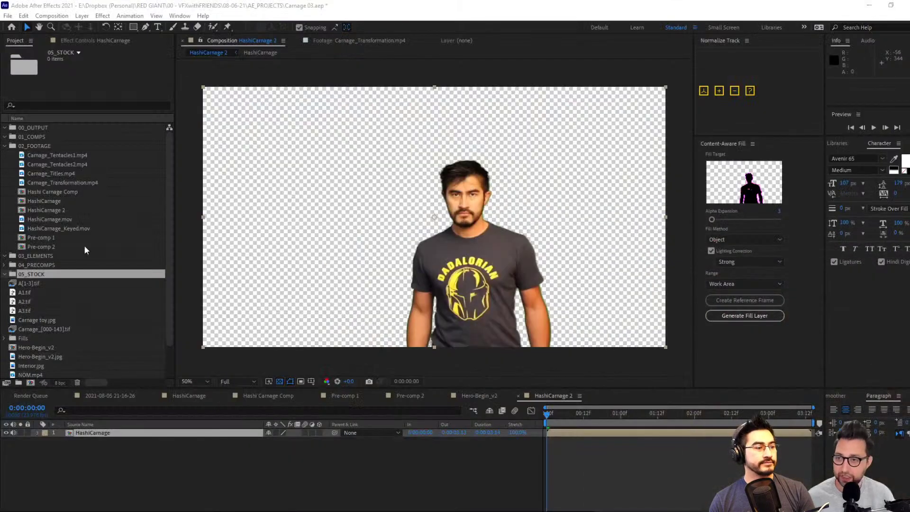
left_click(52, 283)
left_click(76, 175)
scroll(74, 234, "down", 2)
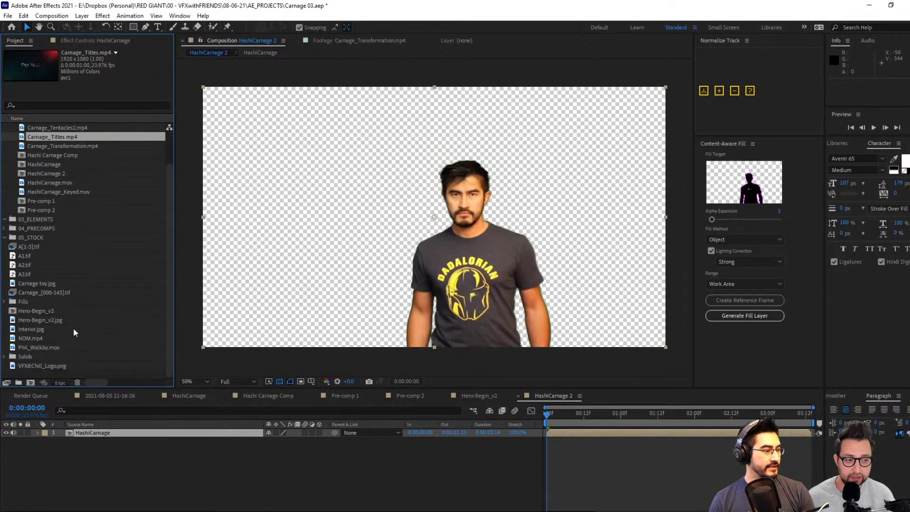
left_click_drag(572, 415, 540, 422)
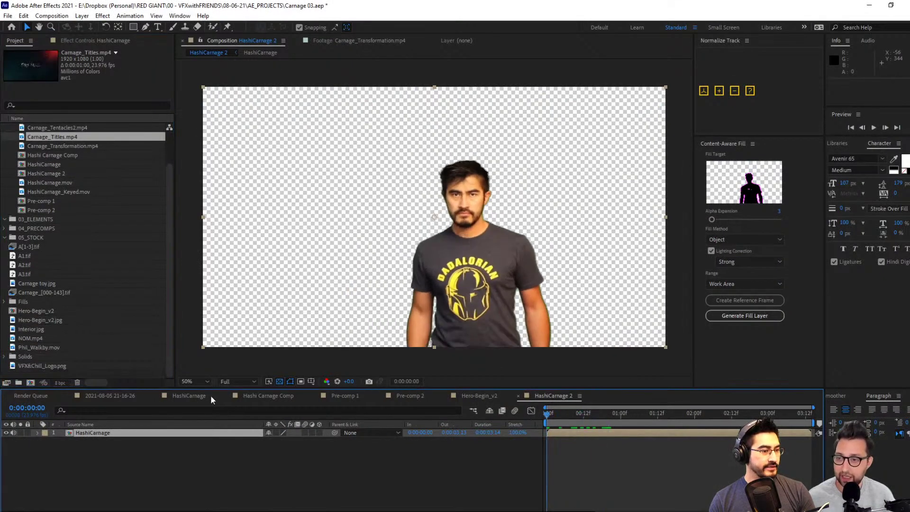
left_click(360, 462)
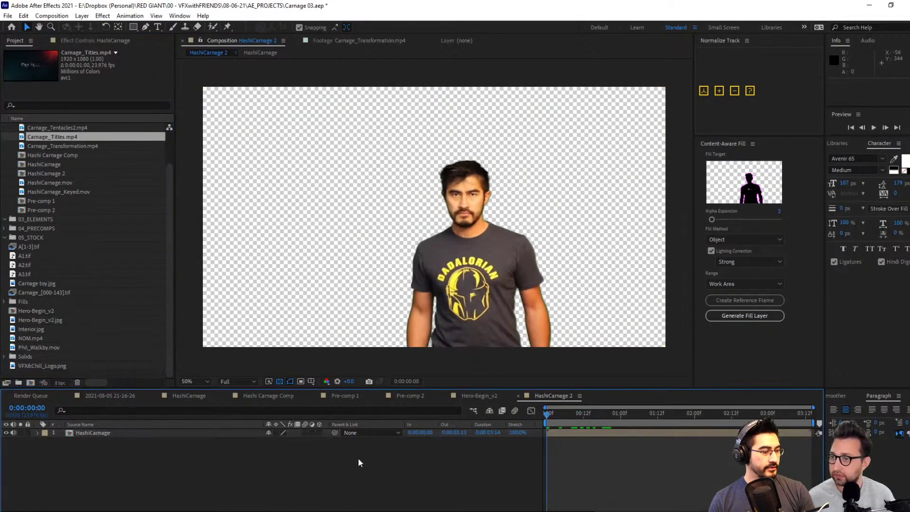
left_click(113, 395)
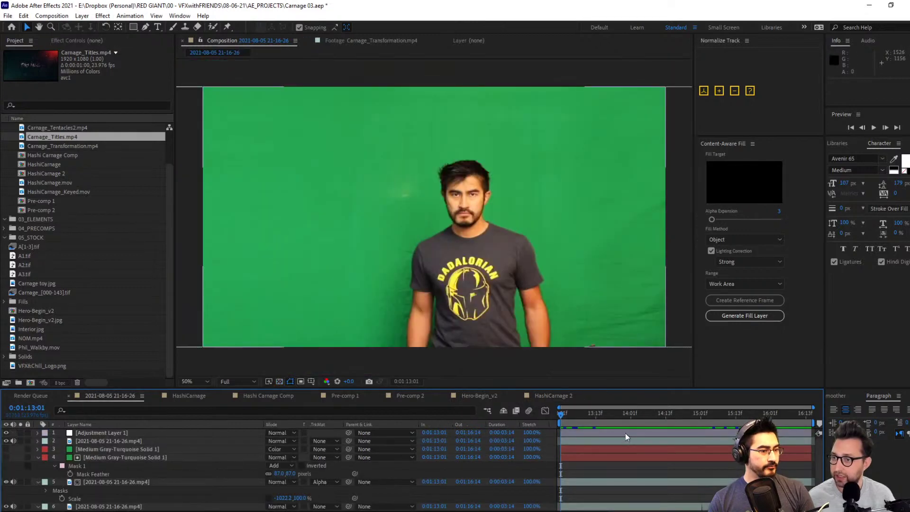
left_click_drag(568, 415, 533, 432)
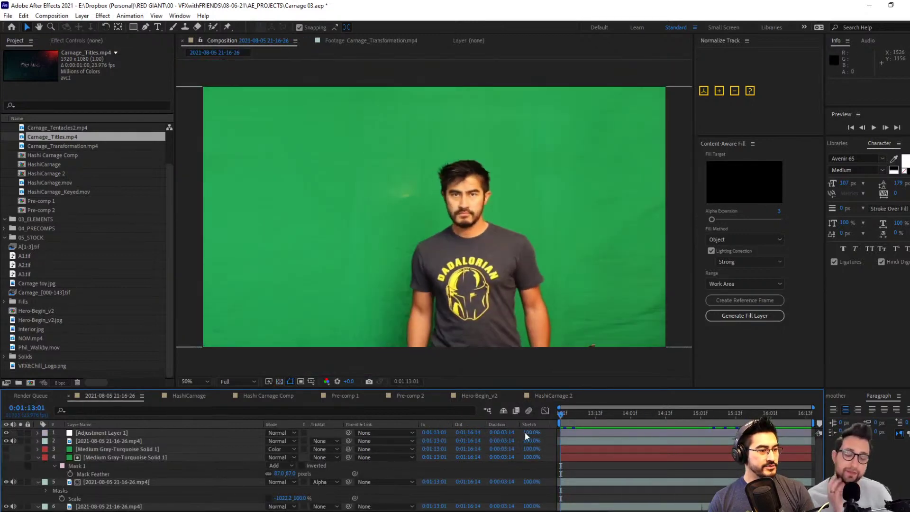
key("space")
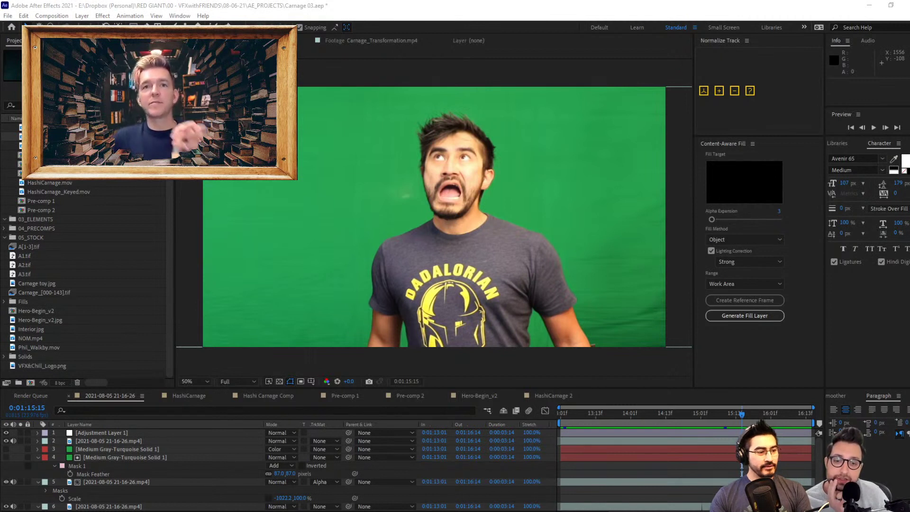
left_click(130, 434)
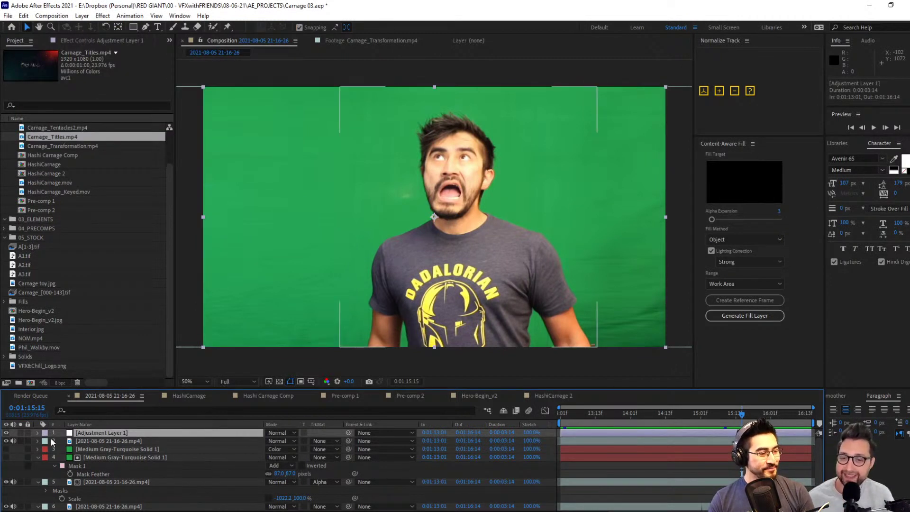
Rename the HashiCarnage 2 composition as SCENE in its composition settings.
left_click(550, 399)
key("ctrl+k")
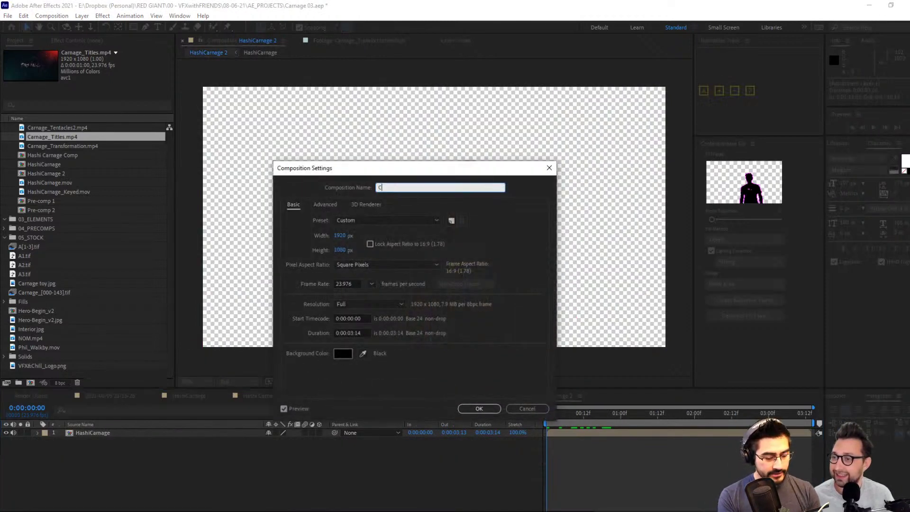
key("Return")
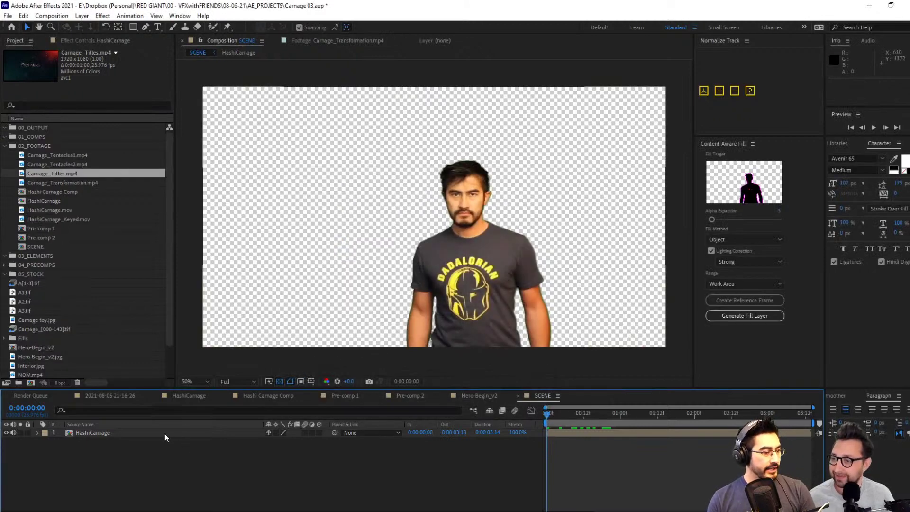
Examine the green-screen composition, the keyed HashiCarnage composition and the Primatte Keyer 6 settings on HashiCarnage.mov.
left_click(124, 397)
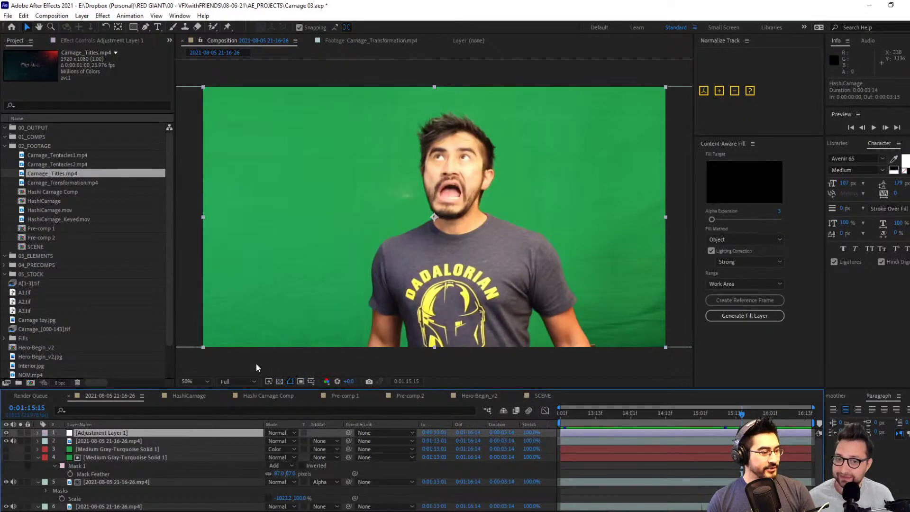
left_click(192, 397)
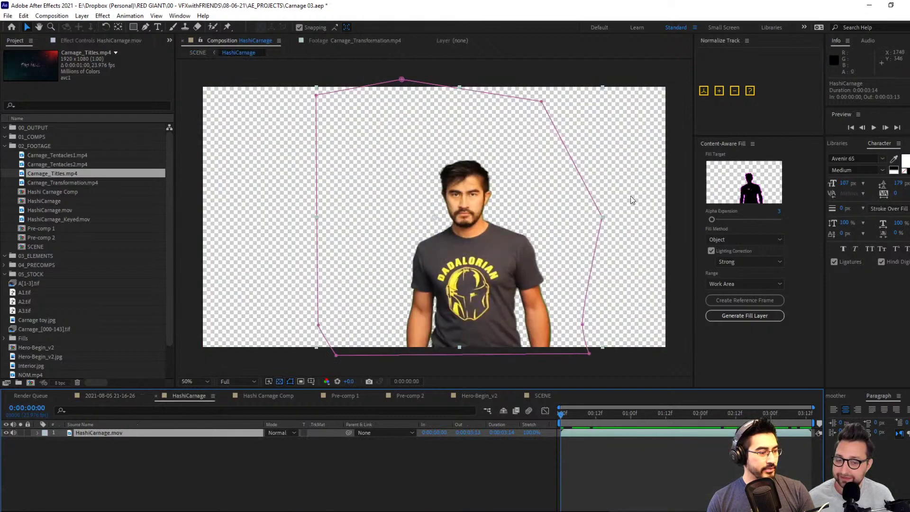
left_click(71, 42)
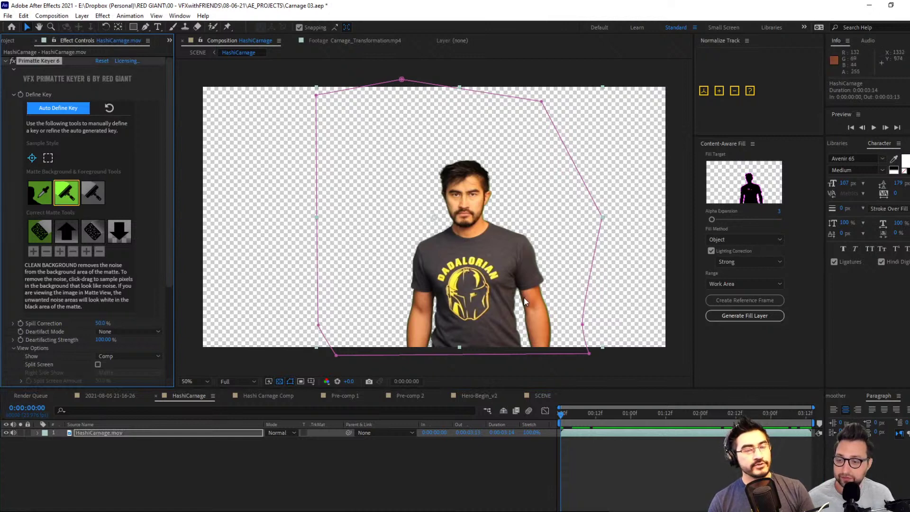
Add Interior.jpg beneath the HashiCarnage layer in the SCENE composition and make both layers 3D.
left_click(542, 397)
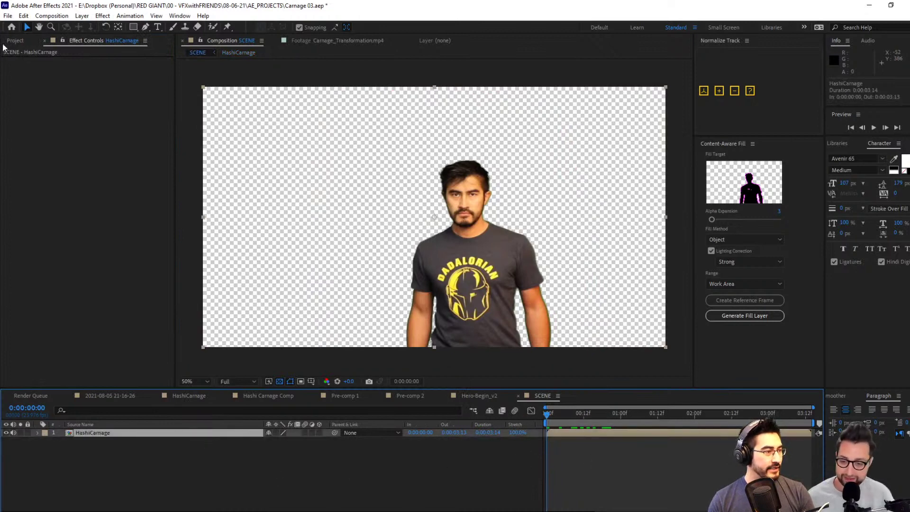
left_click(15, 43)
scroll(84, 252, "down", 2)
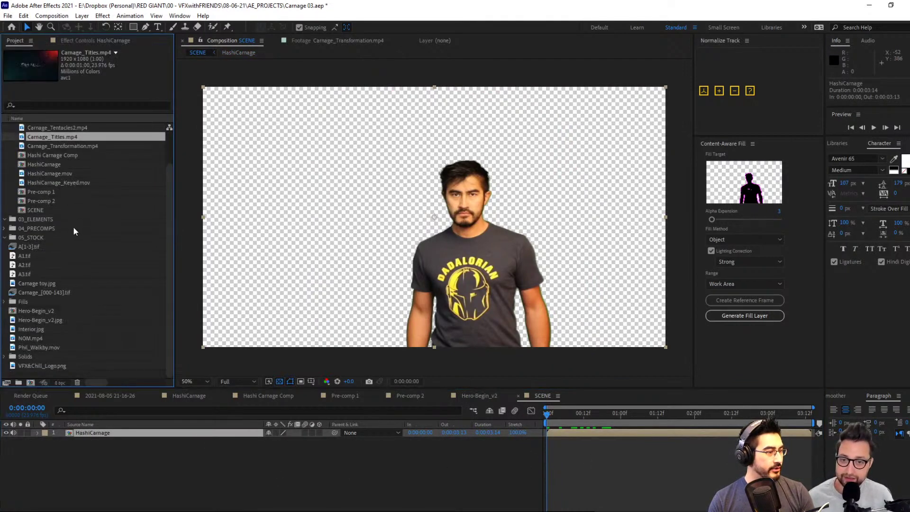
left_click(30, 327)
left_click_drag(30, 328, 183, 460)
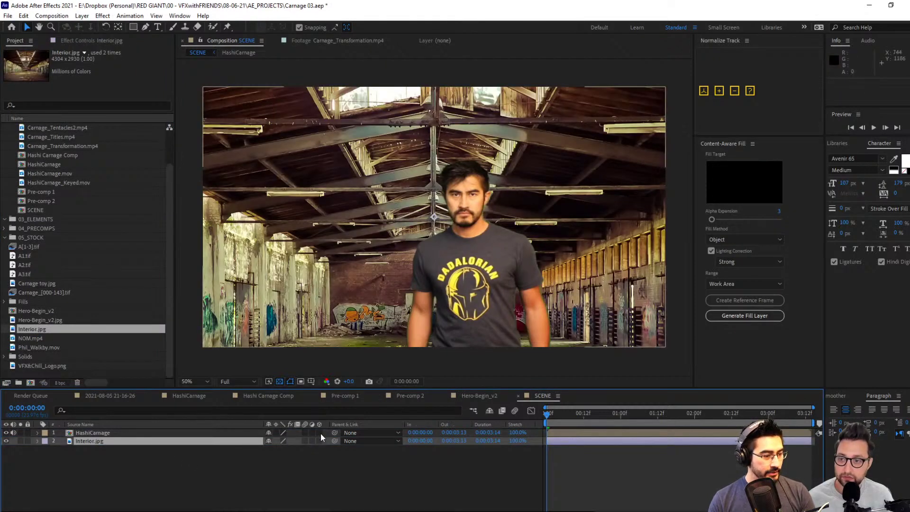
left_click_drag(320, 433, 321, 441)
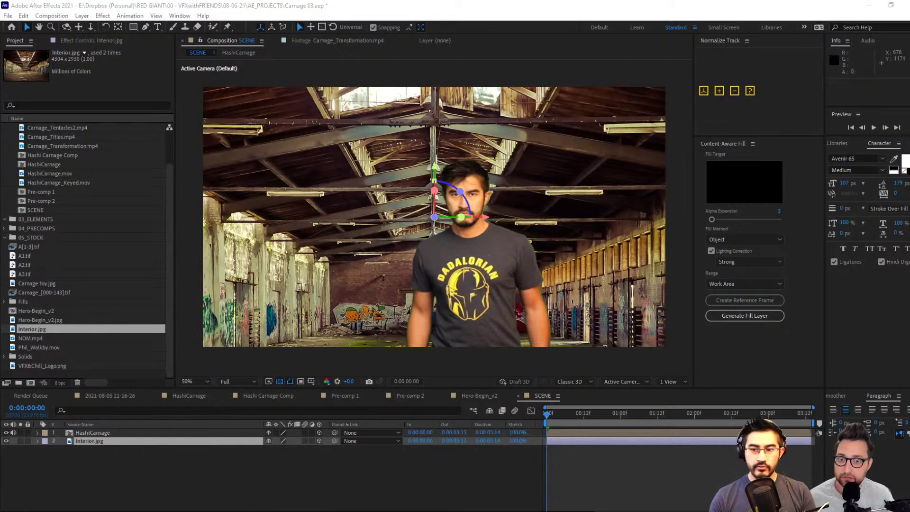
Create a two-node camera named Camera 1 in the SCENE composition with the Custom preset and show its camera options.
left_click(197, 435)
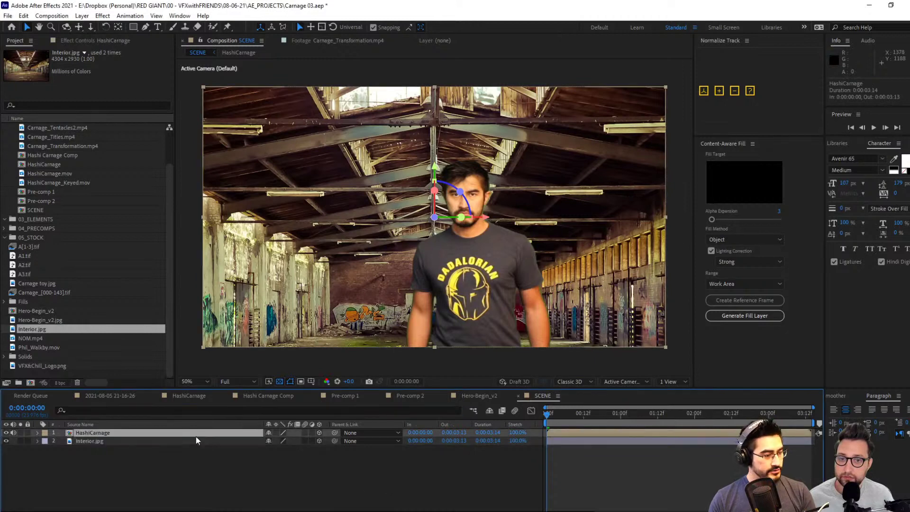
key("ctrl+alt+shift+c")
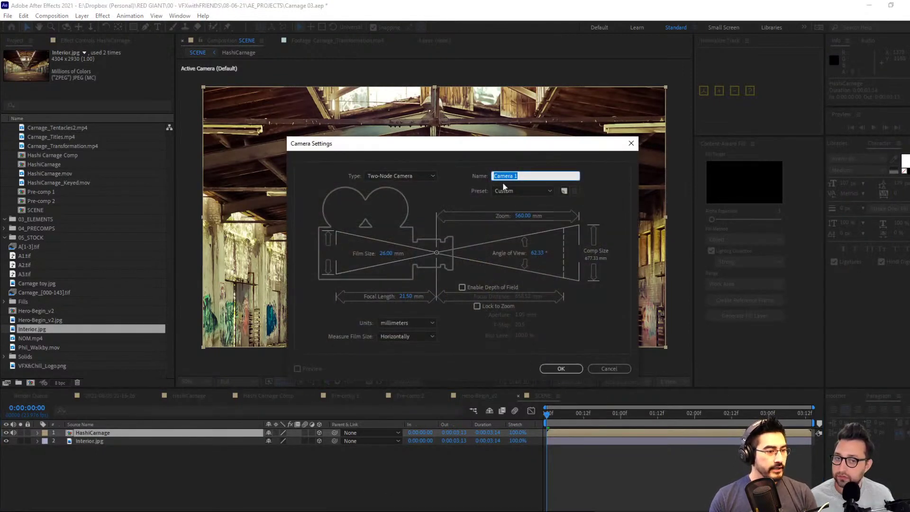
left_click(561, 369)
key("a")
key("a")
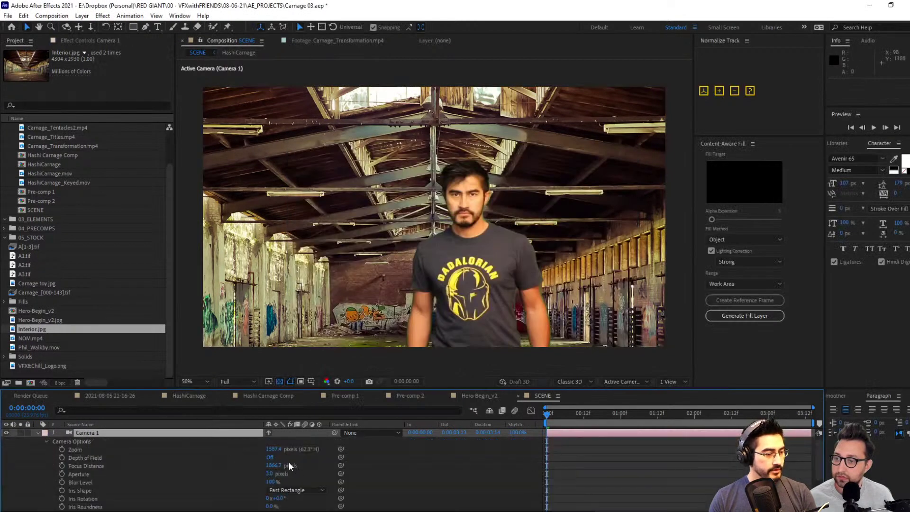
key("y")
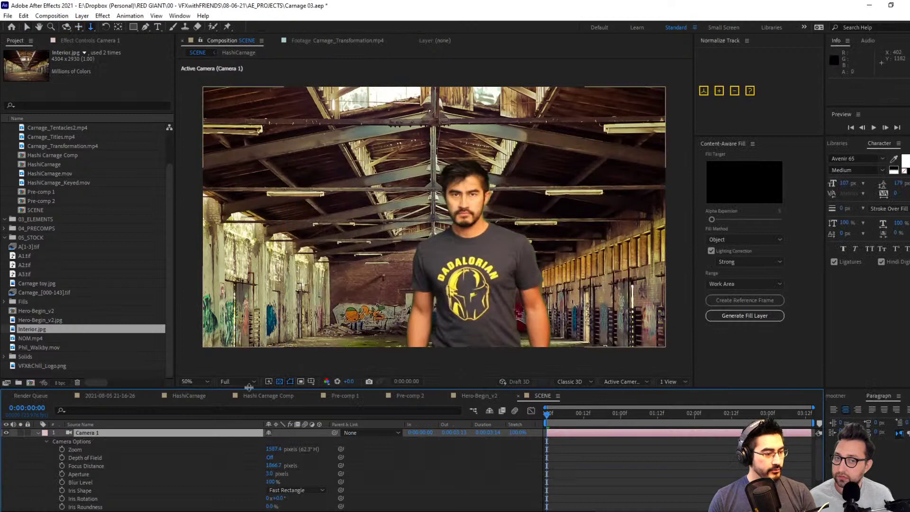
Push Interior.jpg far back in Z behind the actor and scale it up until it fills the frame.
left_click(39, 432)
left_click(99, 449)
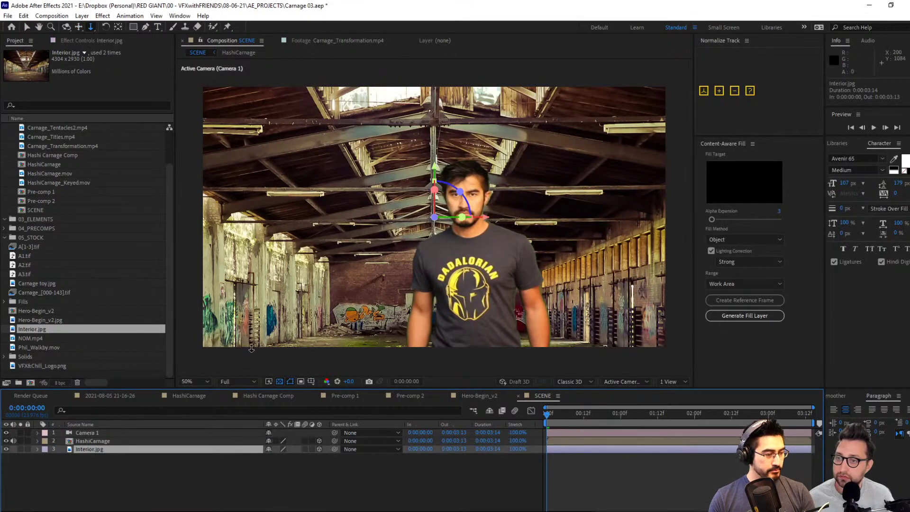
left_click_drag(298, 458, 579, 319)
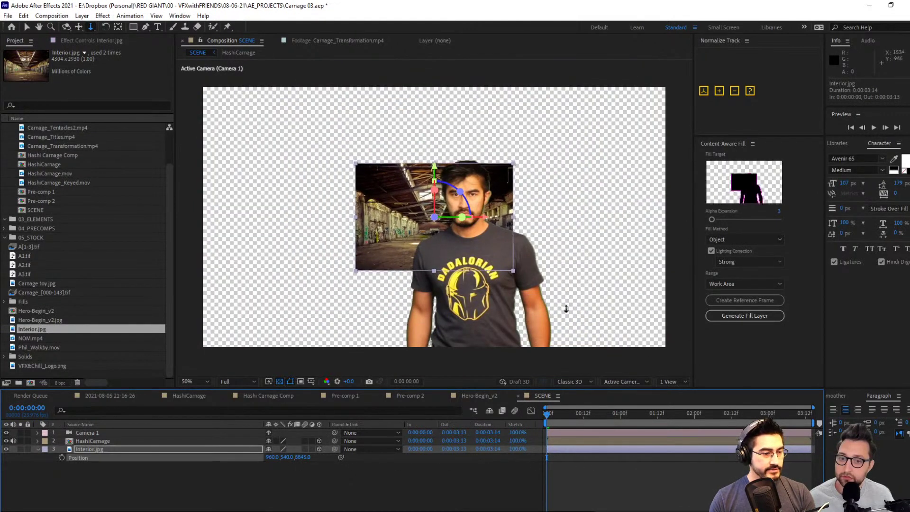
left_click_drag(512, 272, 729, 432)
Set the SCENE composition's duration to 6 seconds in its composition settings.
left_click(101, 433)
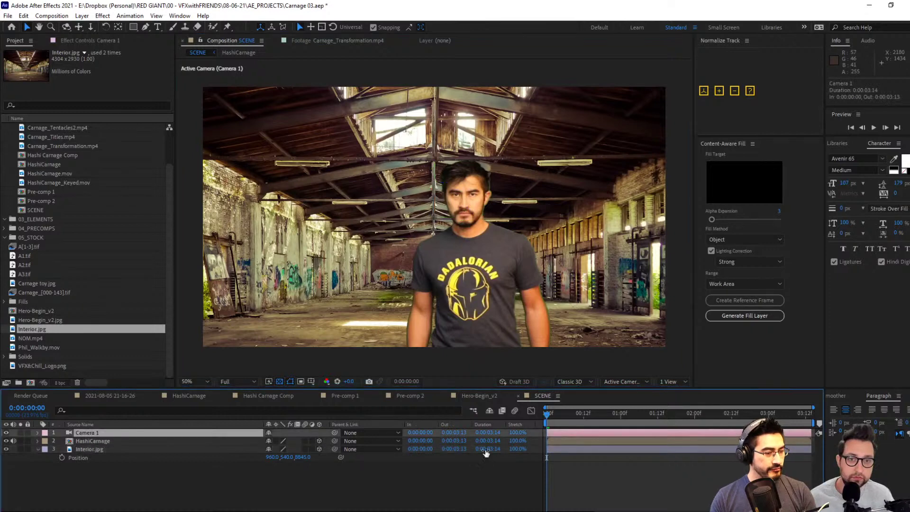
left_click(38, 433)
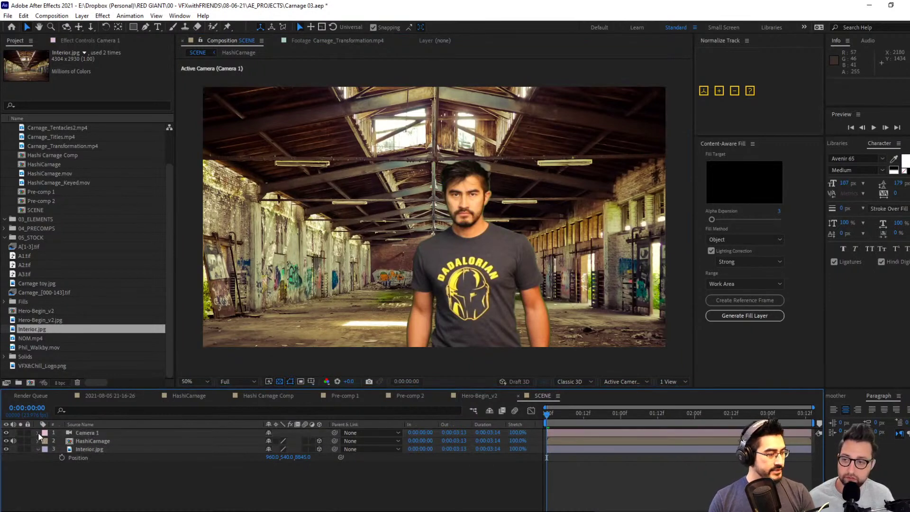
left_click(38, 433)
key("ctrl+k")
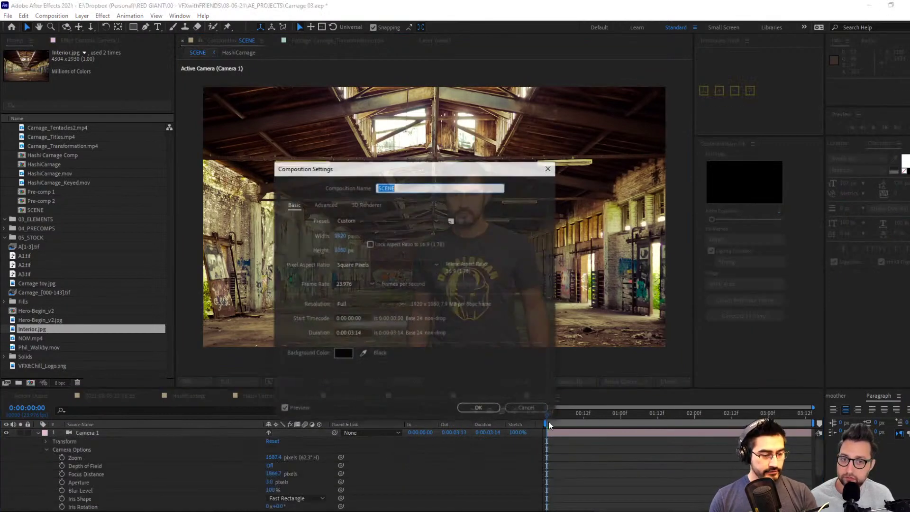
left_click(368, 333)
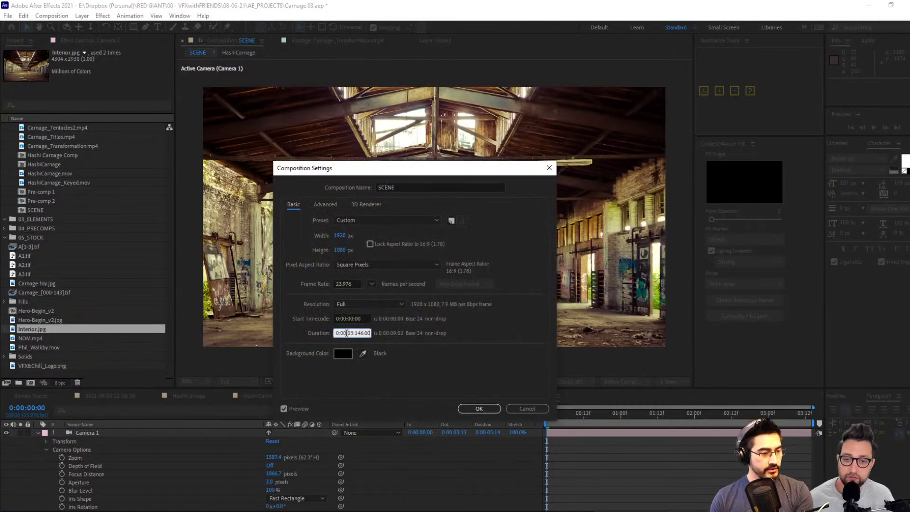
type("6.00")
key("Return")
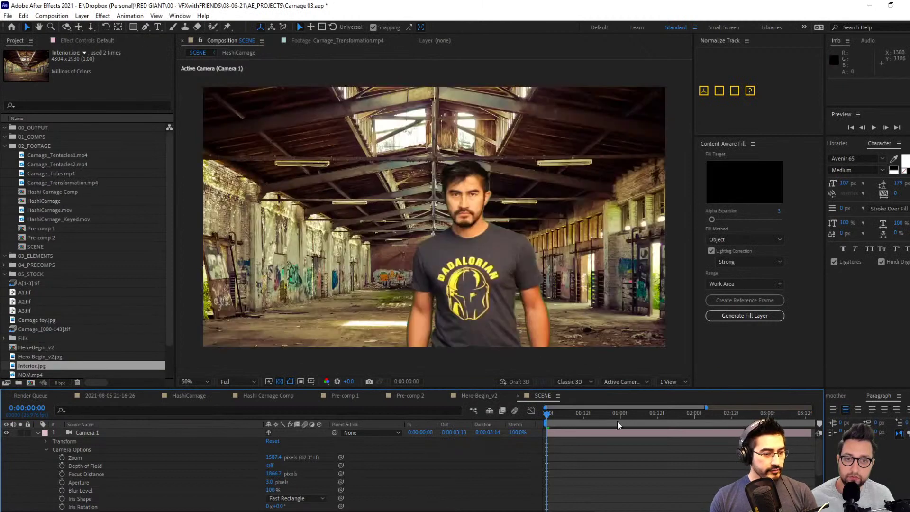
Extend the Camera 1 and Interior.jpg layers to cover the full length of the SCENE timeline.
key("minus")
left_click(690, 435)
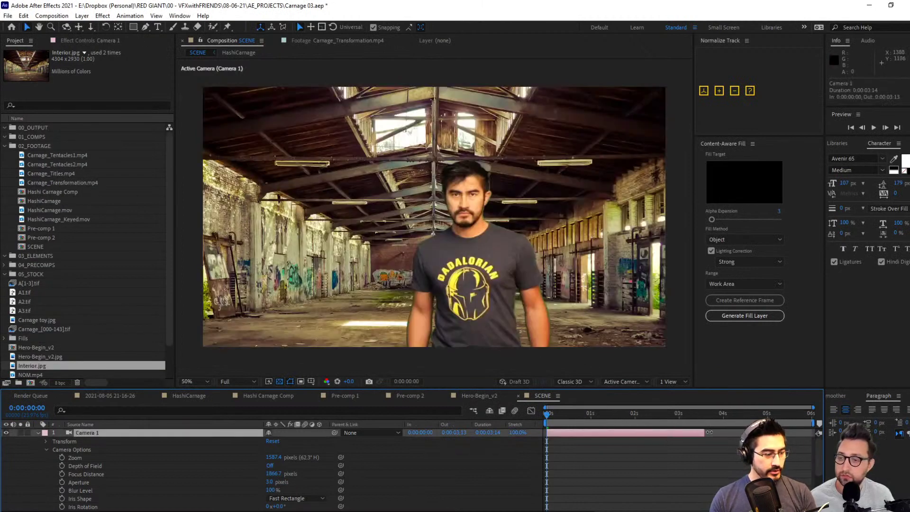
scroll(816, 463, "down", 3)
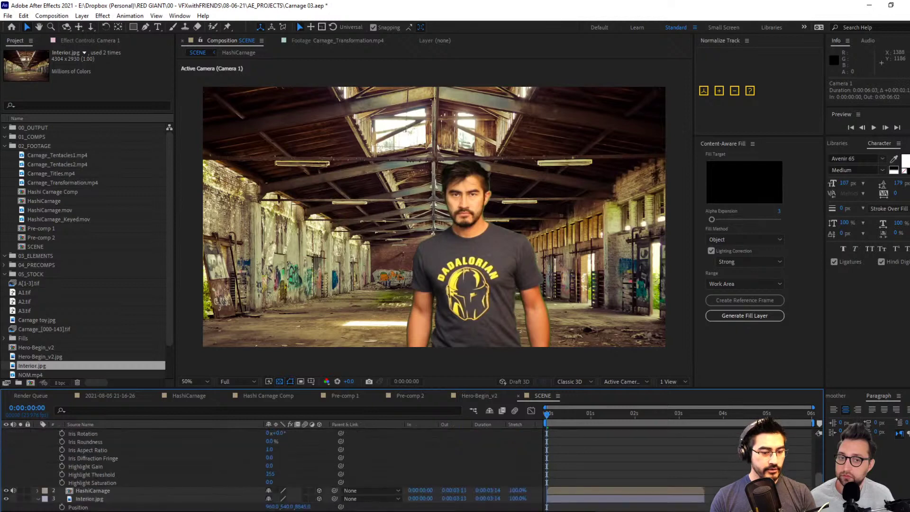
left_click(706, 499)
left_click_drag(741, 499, 871, 499)
Trim the end of the HashiCarnage layer to 3:03.
left_click_drag(667, 415, 688, 452)
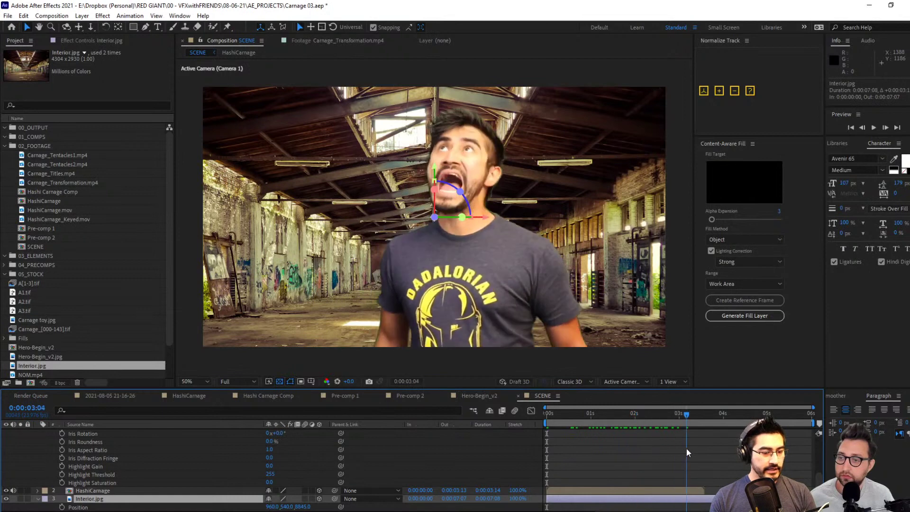
left_click_drag(705, 491, 683, 495)
left_click_drag(683, 415, 471, 457)
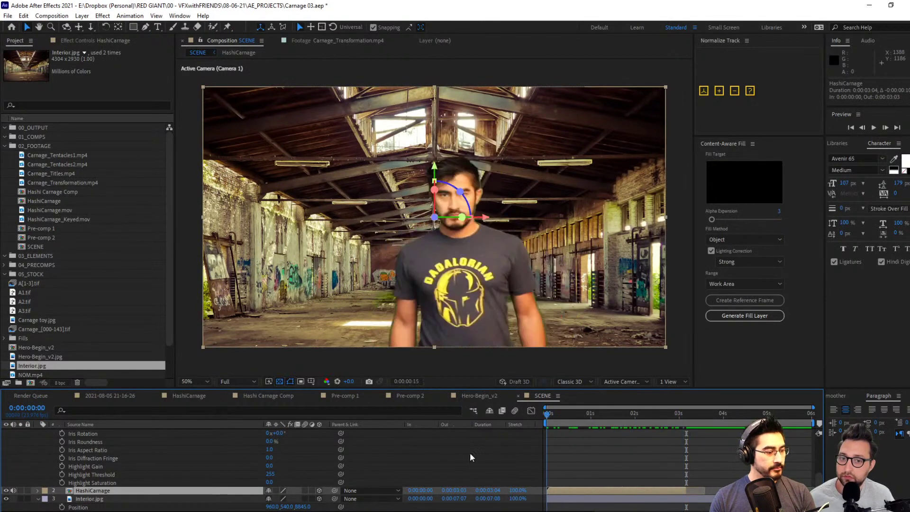
Examine the spacing of the camera, actor and background from Custom View 1, and return to the active camera view.
scroll(56, 438, "up", 3)
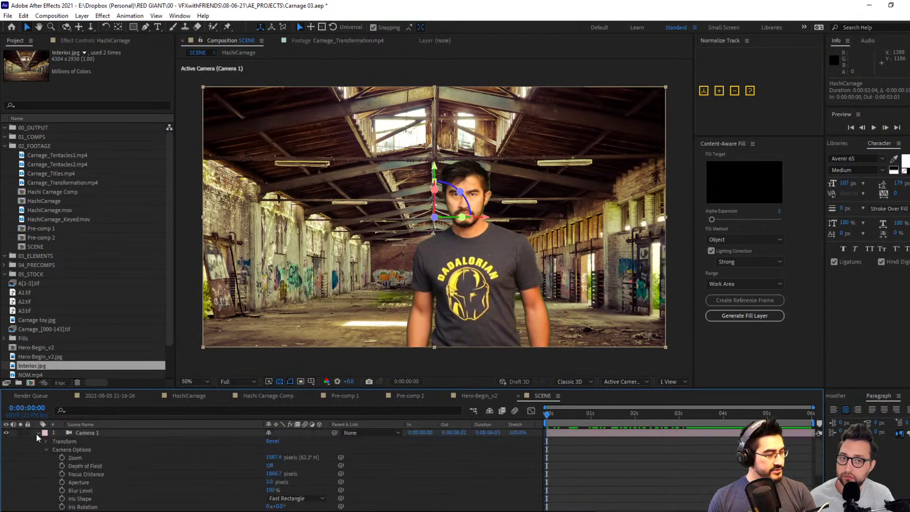
left_click(38, 433)
left_click(52, 434)
key("c")
key("F11")
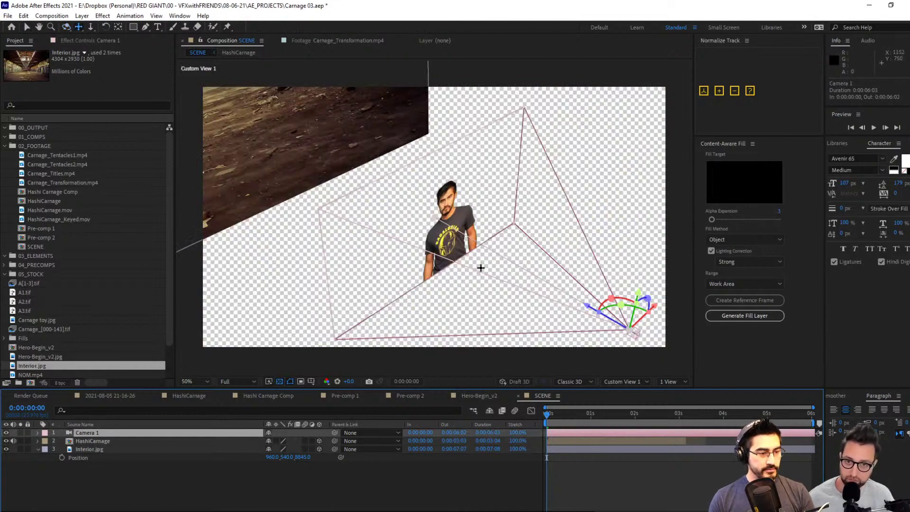
left_click_drag(479, 266, 451, 212)
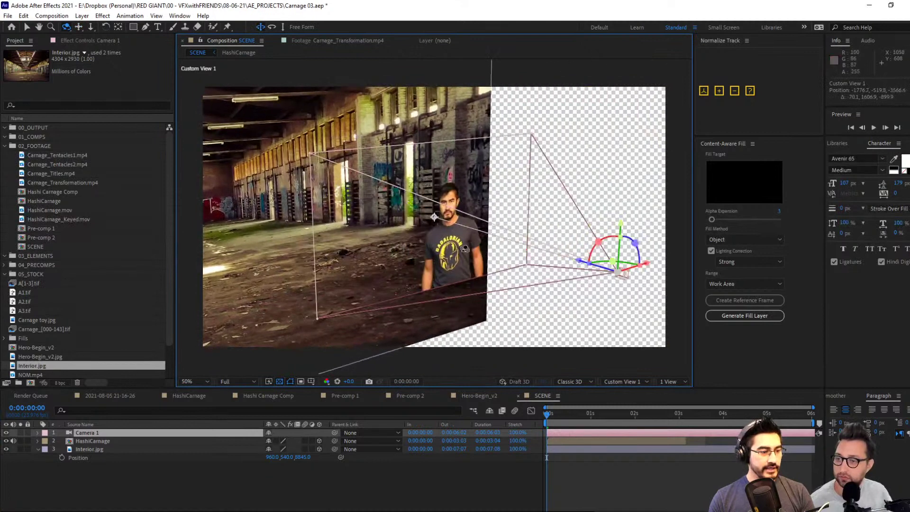
left_click(646, 382)
left_click(653, 386)
Keyframe Camera 1's Point of Interest and Position at the start and at 5:23.
left_click(39, 434)
left_click(38, 433)
left_click(62, 449)
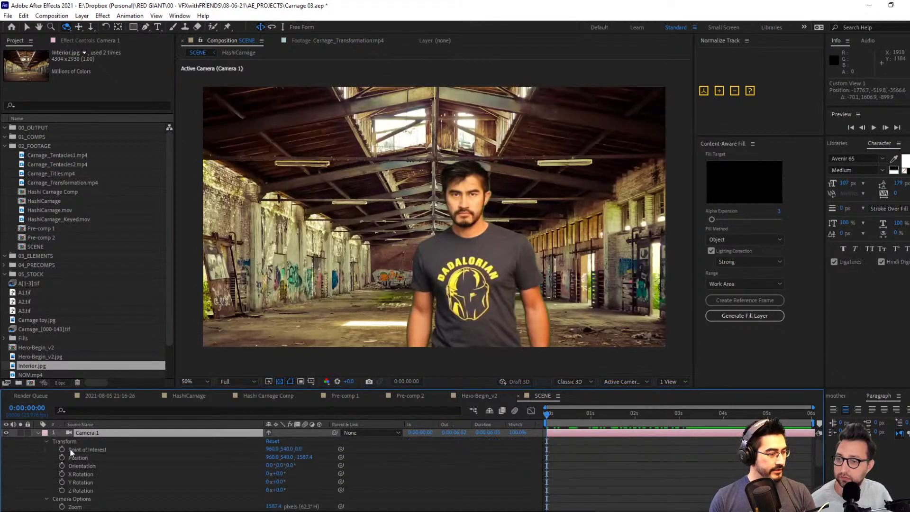
left_click(61, 457)
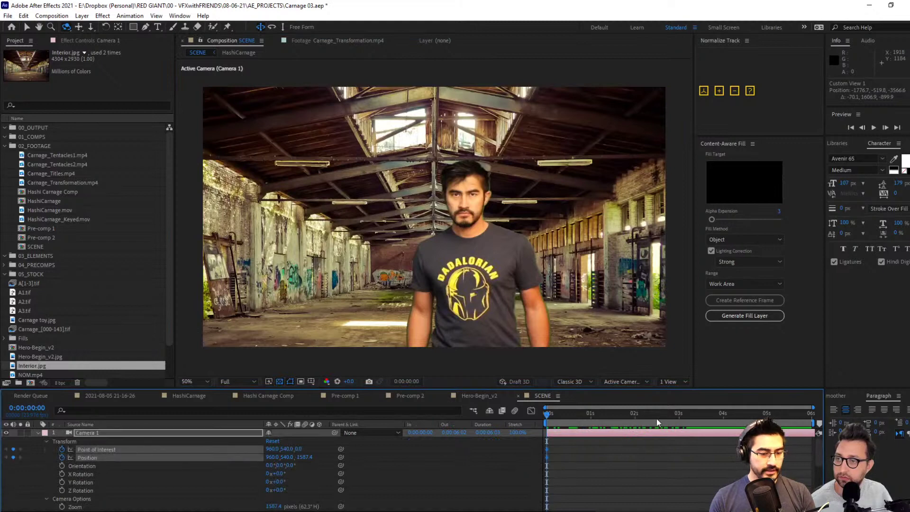
left_click(797, 419)
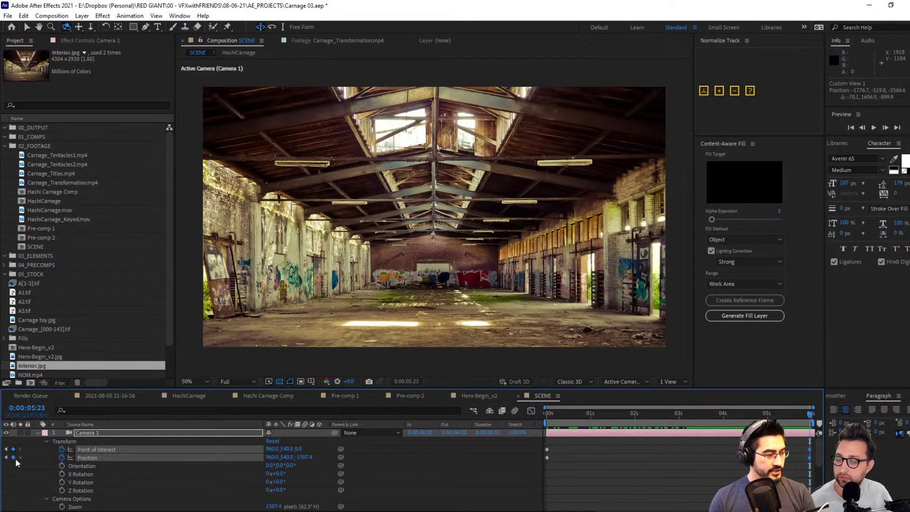
Time-remap HashiCarnage to hold its 3:00 frame, removing the final remap keyframe and extending the layer past the composition's end.
scroll(716, 455, "down", 5)
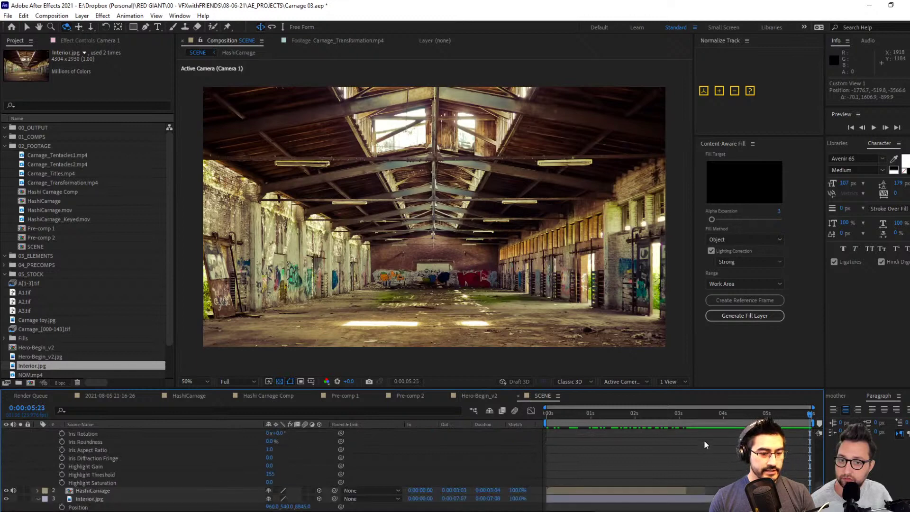
left_click_drag(672, 417, 679, 417)
left_click(669, 490)
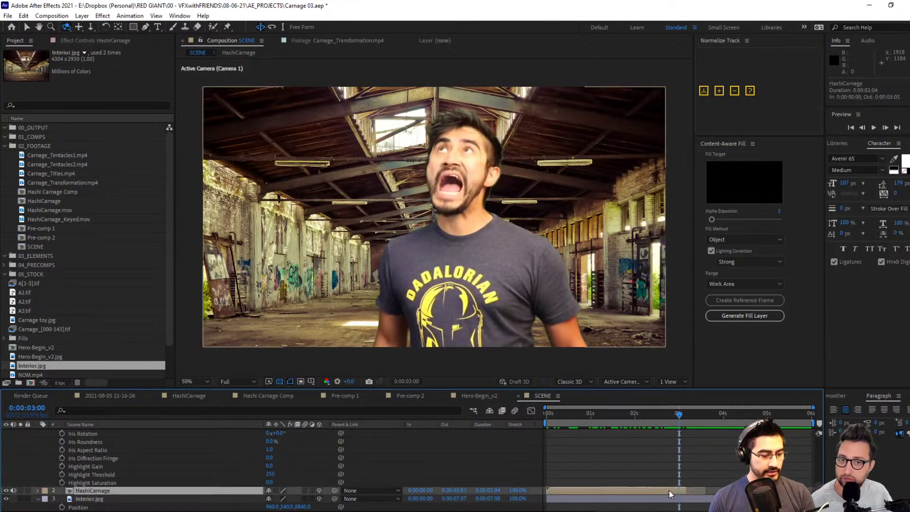
key("ctrl+alt+t")
left_click(14, 499)
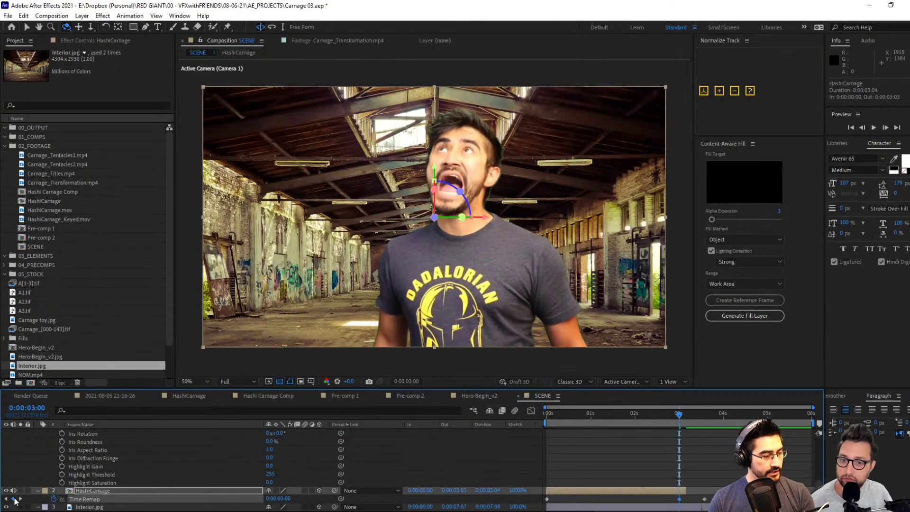
left_click_drag(698, 503, 909, 491)
key("Delete")
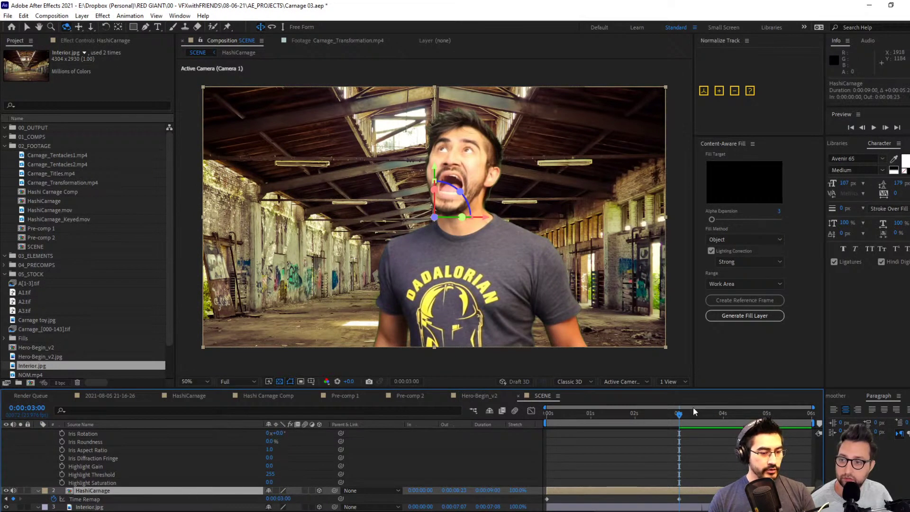
At 5:23, move Camera 1 to about 971, 658, -1180 with Point of Interest Y at about 418, and preview the push-in.
left_click_drag(651, 415, 550, 459)
scroll(570, 450, "up", 5)
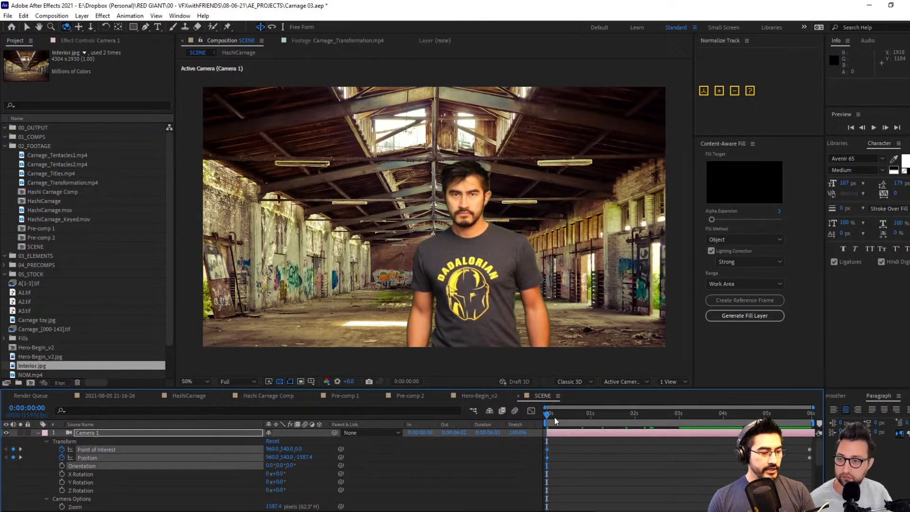
left_click_drag(553, 417, 718, 423)
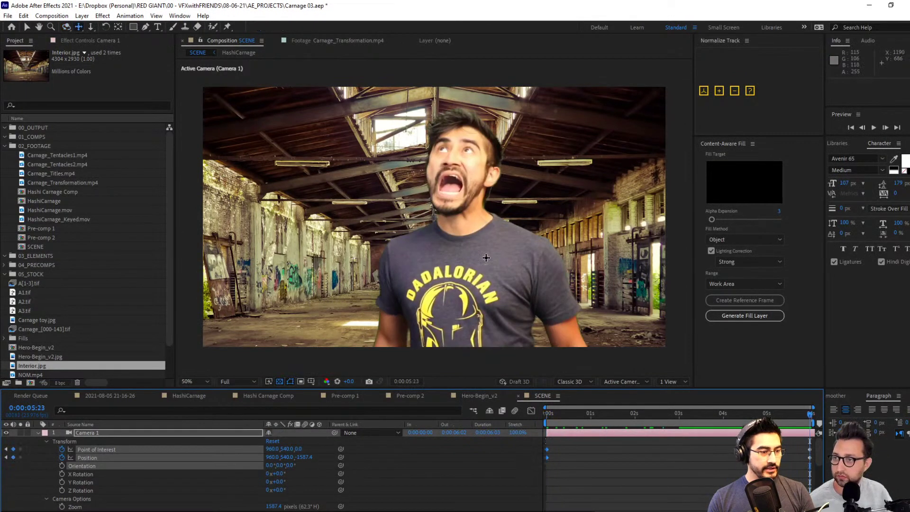
left_click_drag(445, 328, 464, 300)
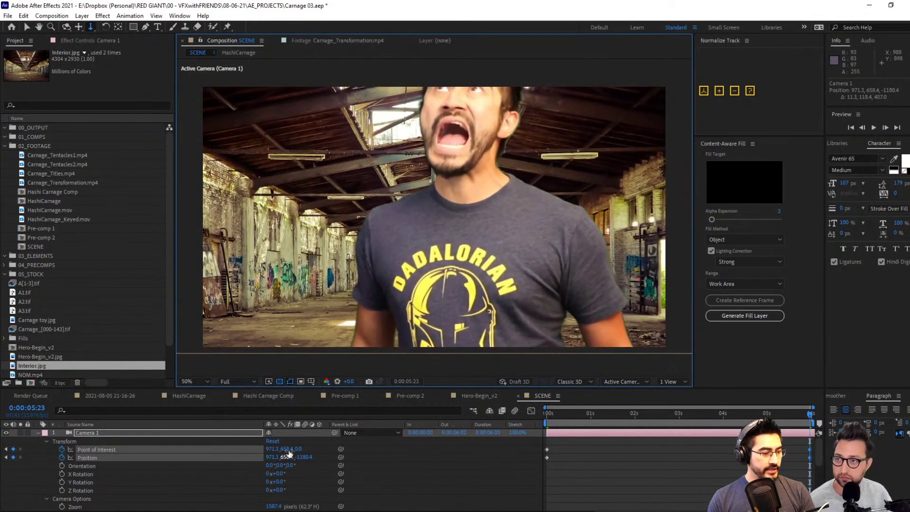
left_click_drag(283, 450, 277, 449)
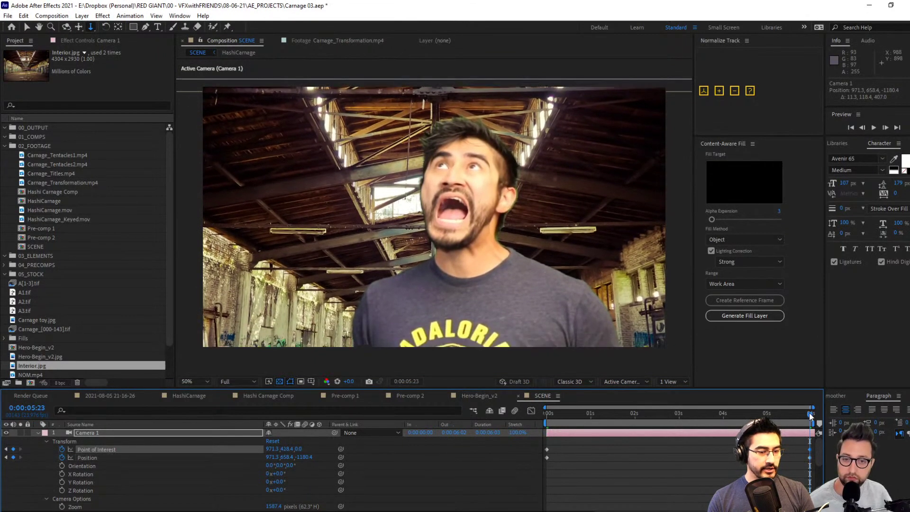
left_click_drag(809, 413, 406, 422)
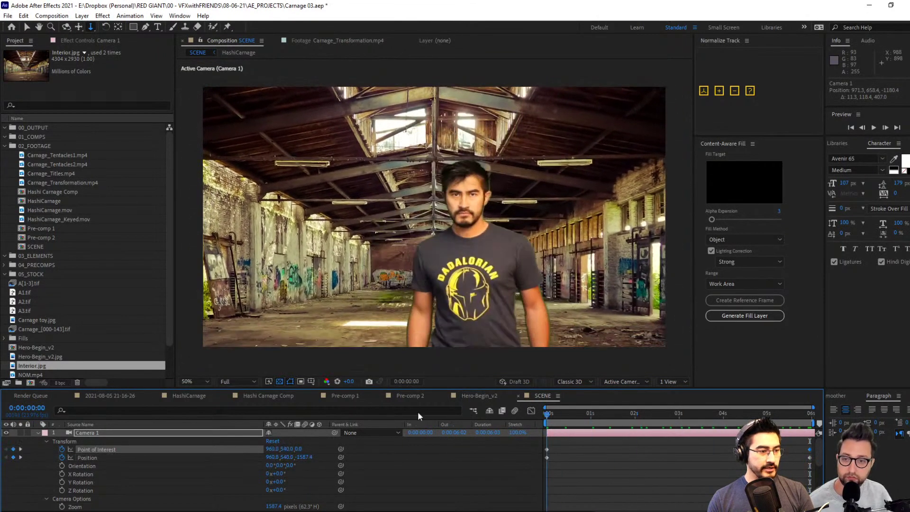
left_click(874, 128)
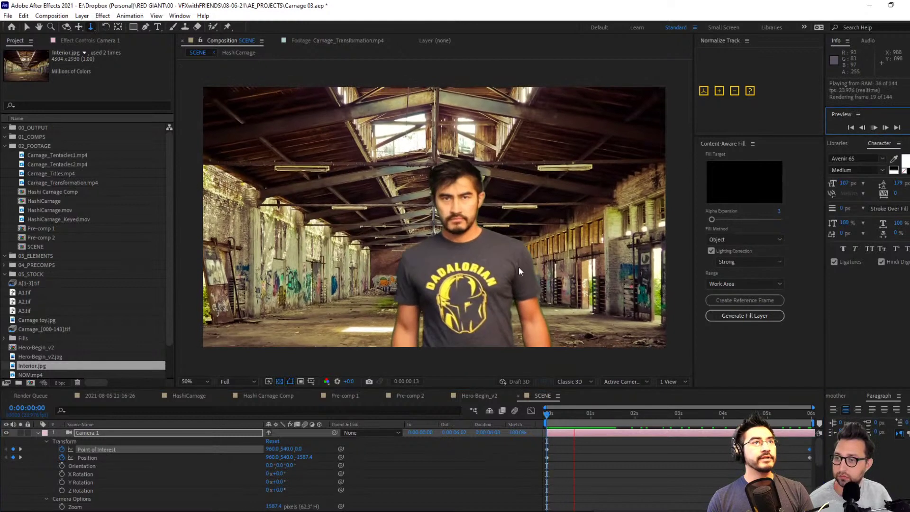
Review the camera push-in by playing and scrubbing the composition, and collapse Camera 1's properties, ending at frame 0.
left_click(497, 263)
key("space")
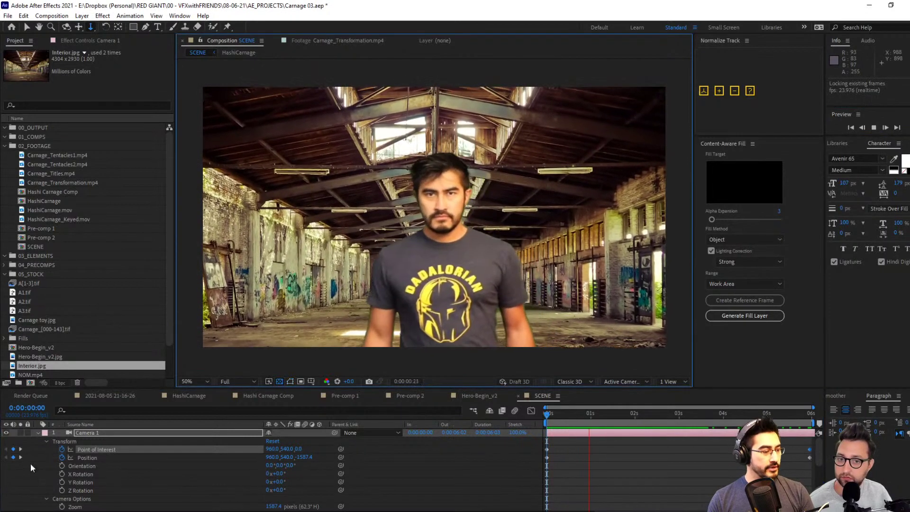
left_click(38, 432)
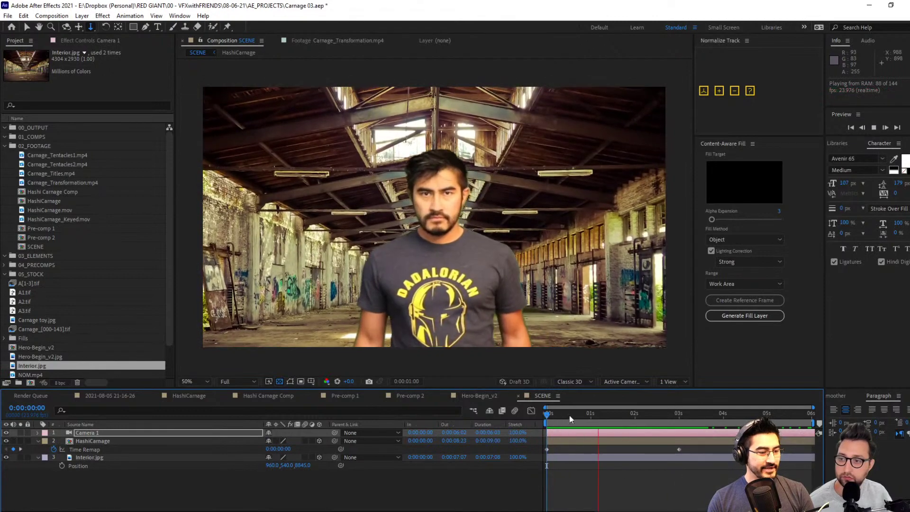
key("space")
left_click_drag(690, 415, 543, 424)
Create a new 1920 px wide solid with the default settings directly above the Interior.jpg layer.
left_click(106, 456)
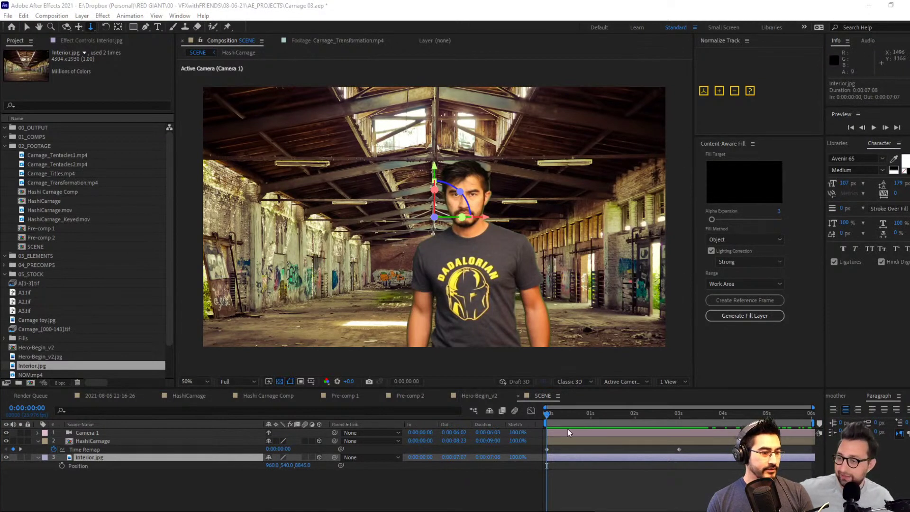
left_click_drag(562, 415, 545, 474)
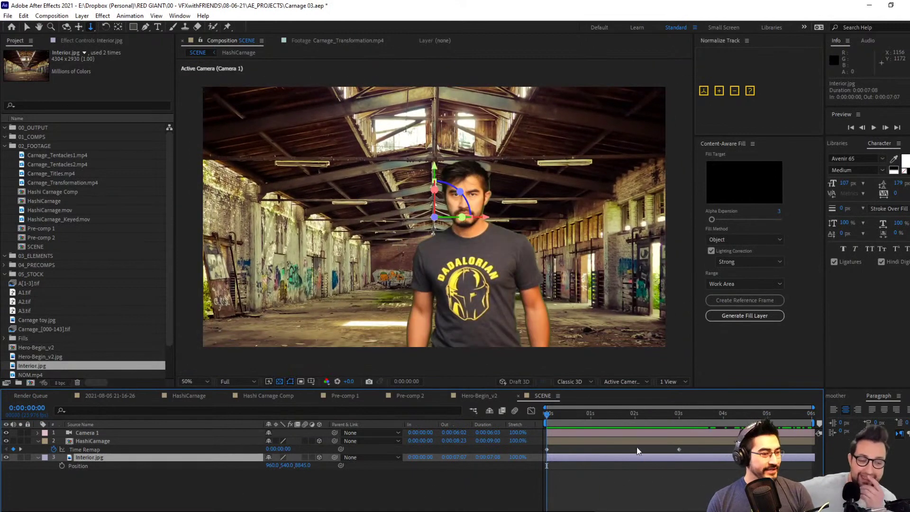
left_click_drag(561, 412, 476, 448)
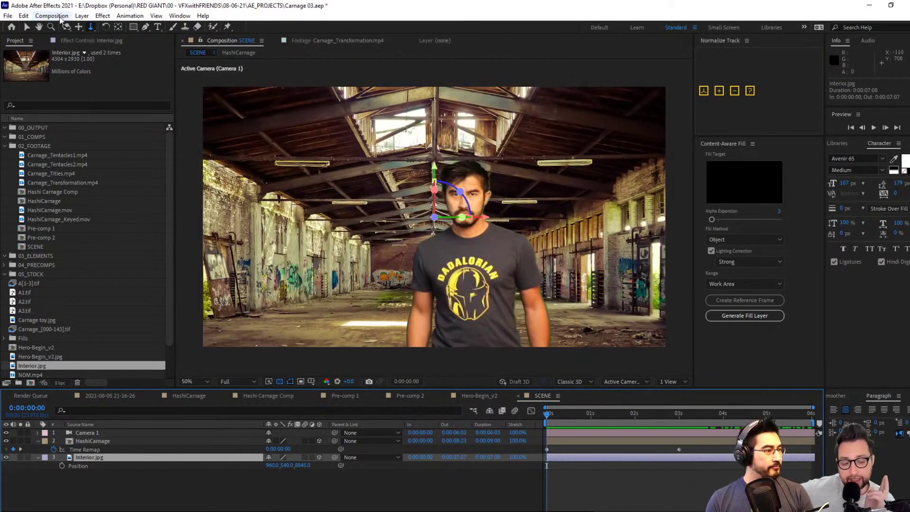
left_click(90, 19)
mouse_move(100, 27)
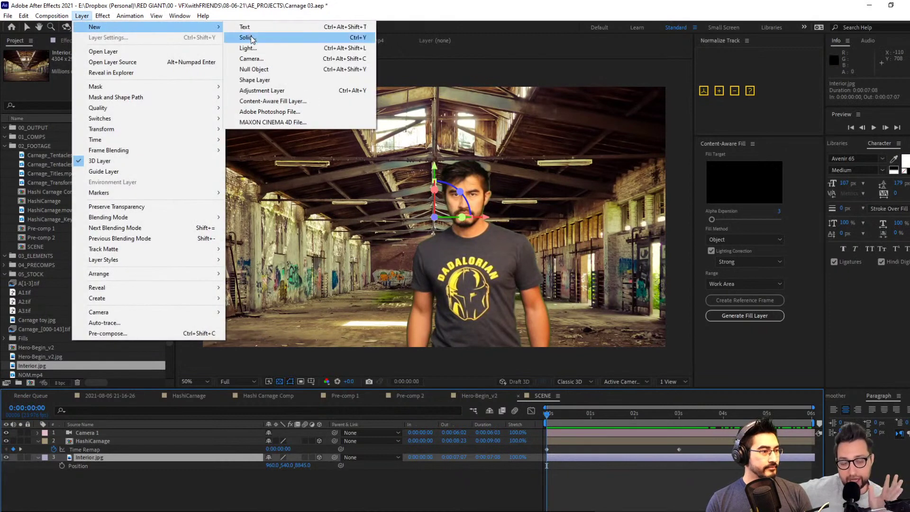
left_click(247, 37)
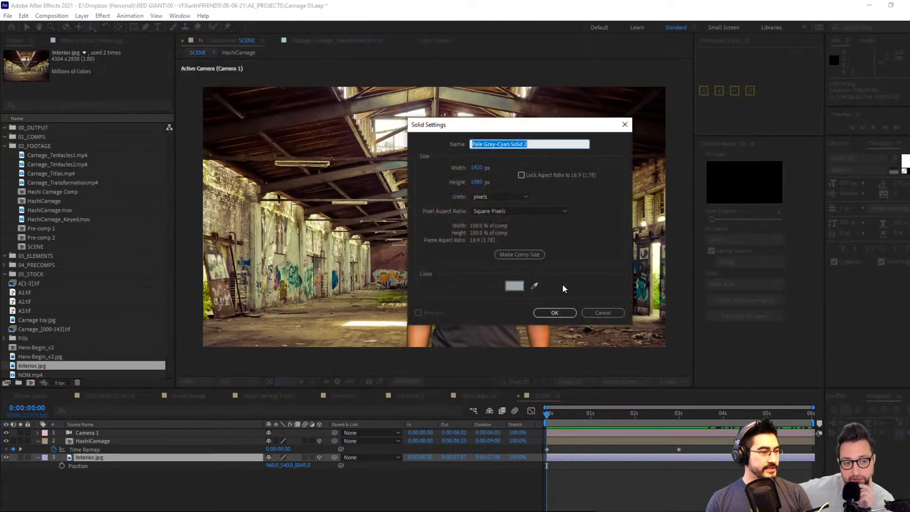
left_click(555, 312)
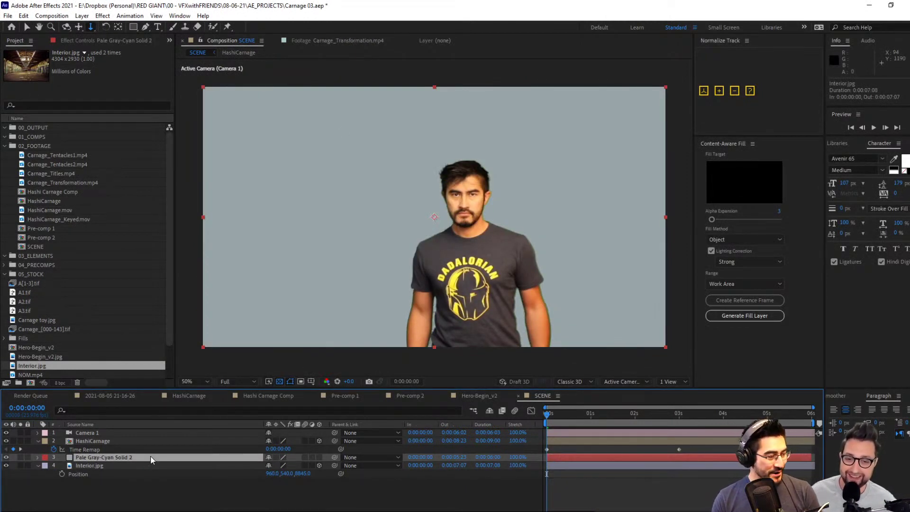
Apply the Element effect to the new solid and open its Scene Setup.
key("ctrl+space")
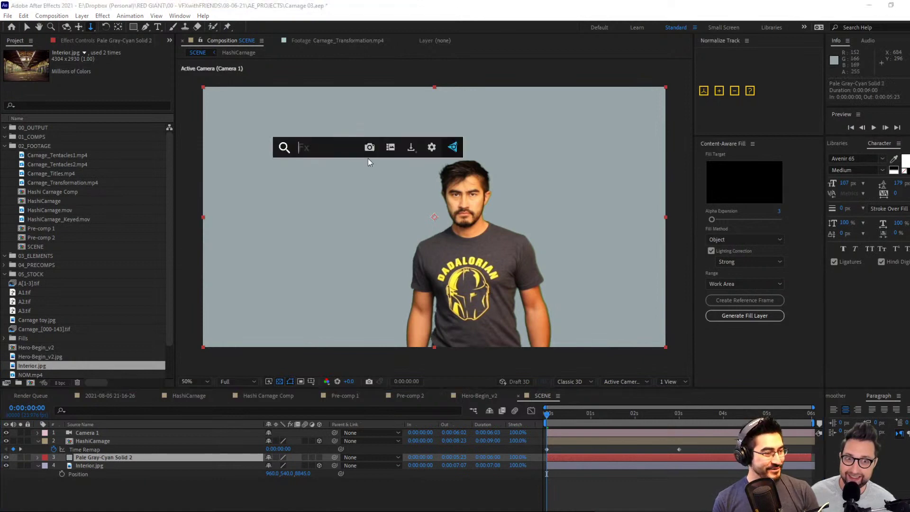
type("ele")
key("Return")
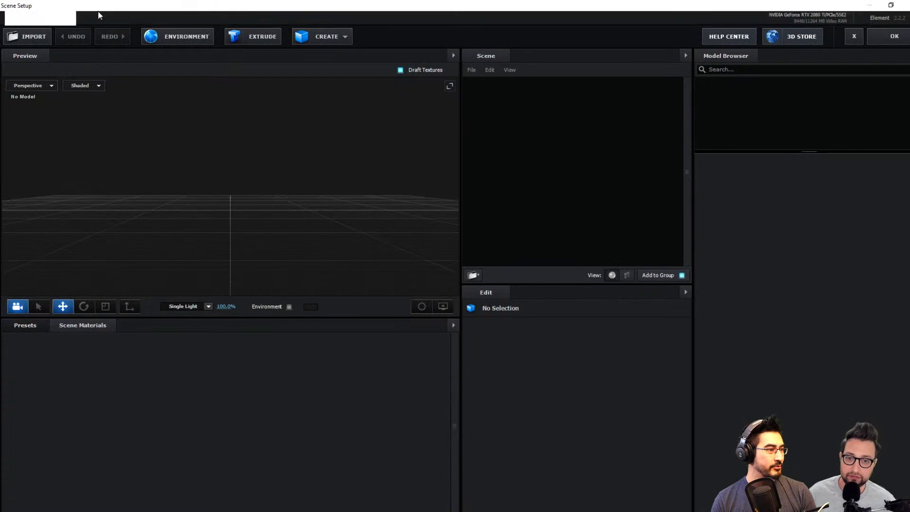
Start importing a 3D sequence and browse to the VFXandChill folder in Dropbox.
left_click(18, 19)
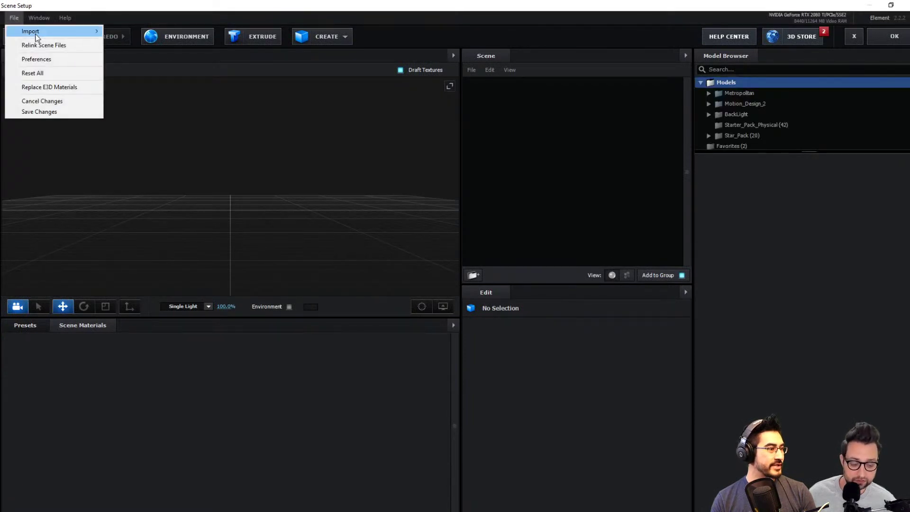
mouse_move(36, 37)
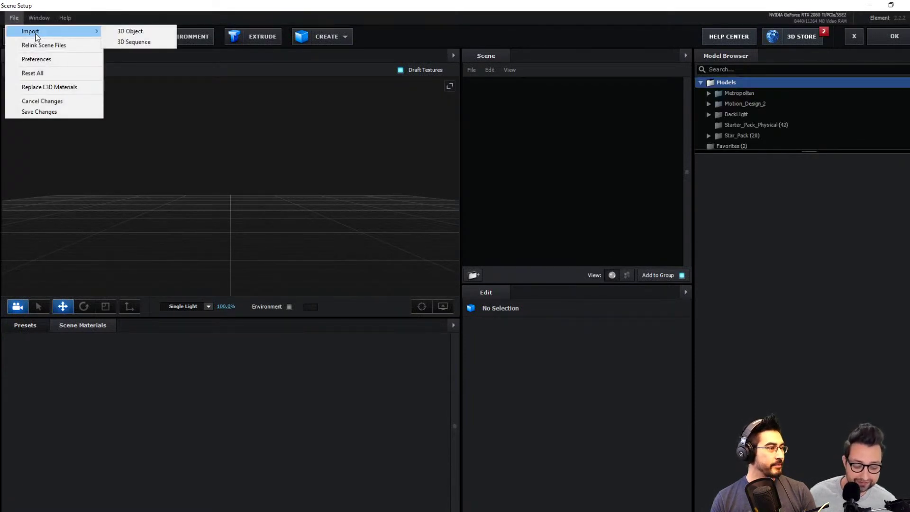
left_click(129, 42)
double_click(164, 114)
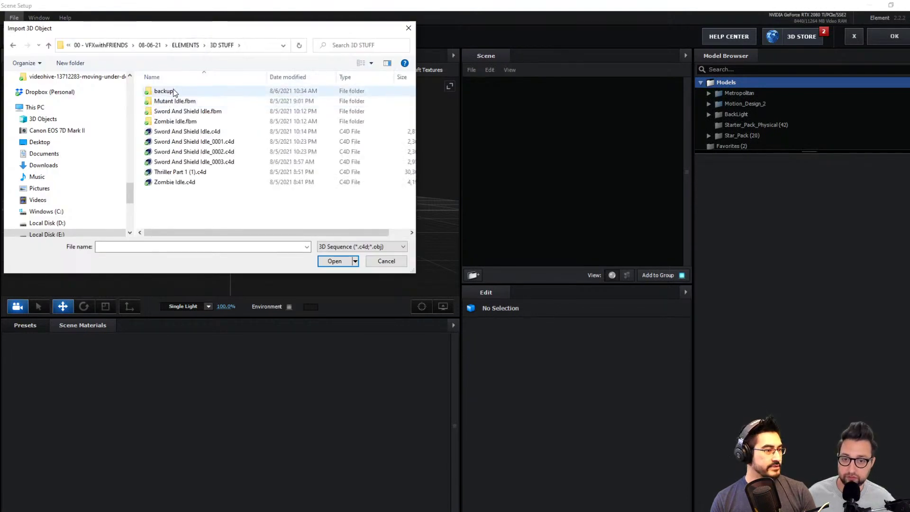
left_click(185, 45)
scroll(59, 128, "up", 2)
scroll(57, 125, "up", 3)
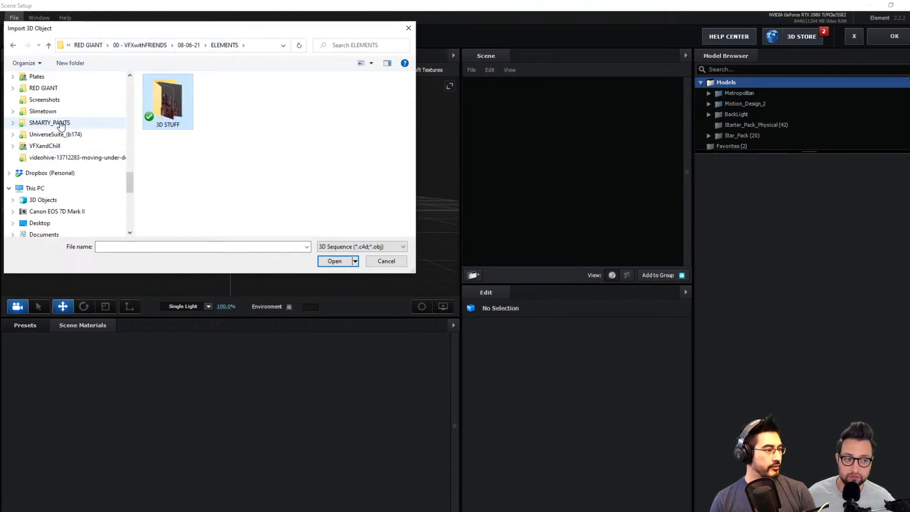
left_click(57, 235)
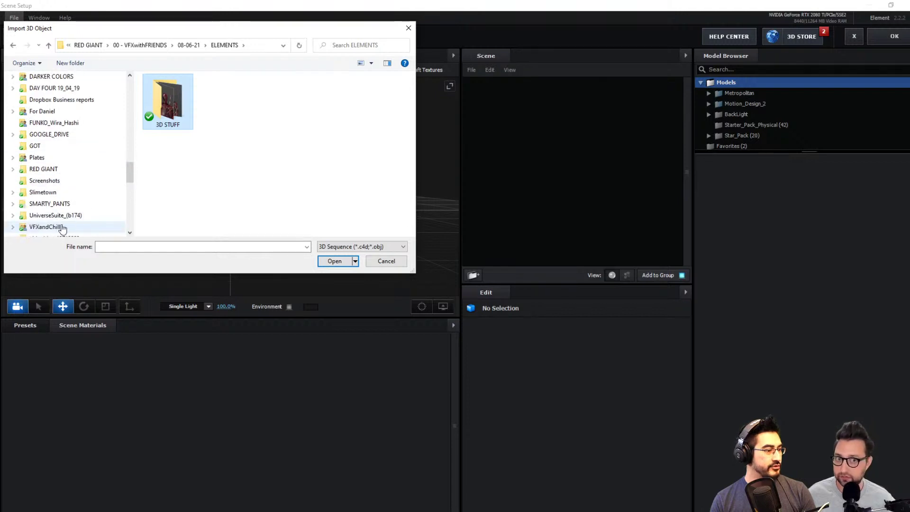
Import the rawr_0000 OBJ sequence from 2021_08_06 > ELEMENTS > SEQ with the default import options.
left_click(179, 223)
double_click(179, 212)
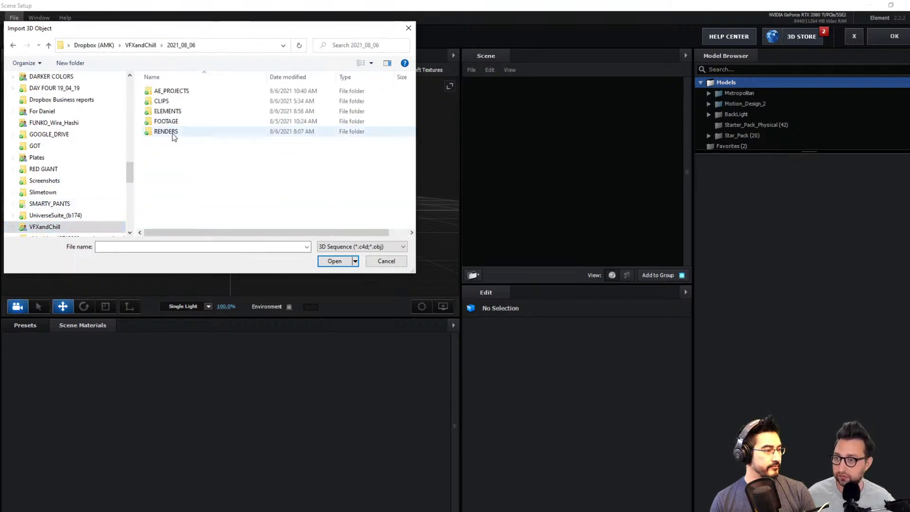
double_click(180, 112)
double_click(173, 101)
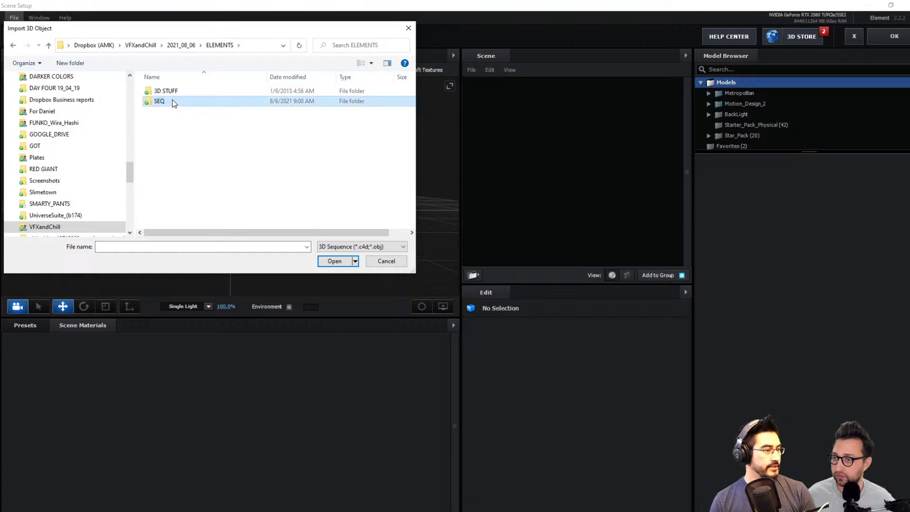
left_click(168, 102)
left_click(335, 261)
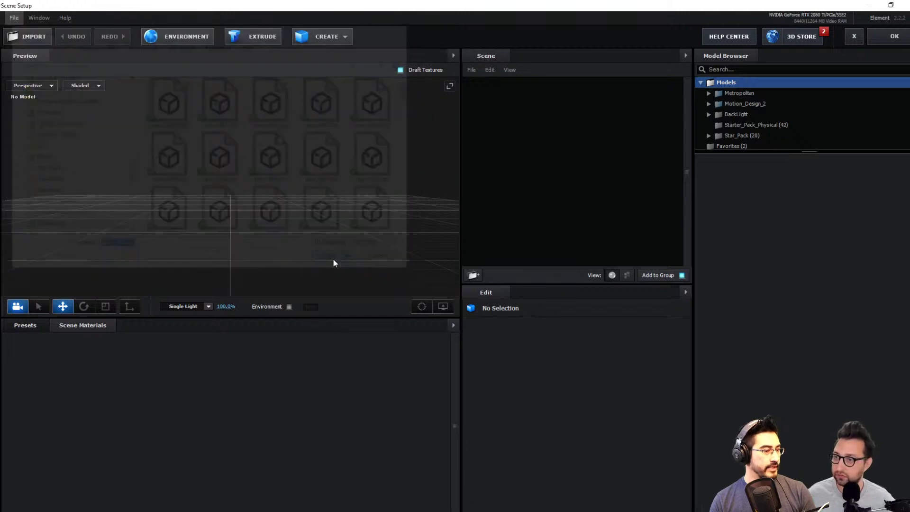
left_click(538, 354)
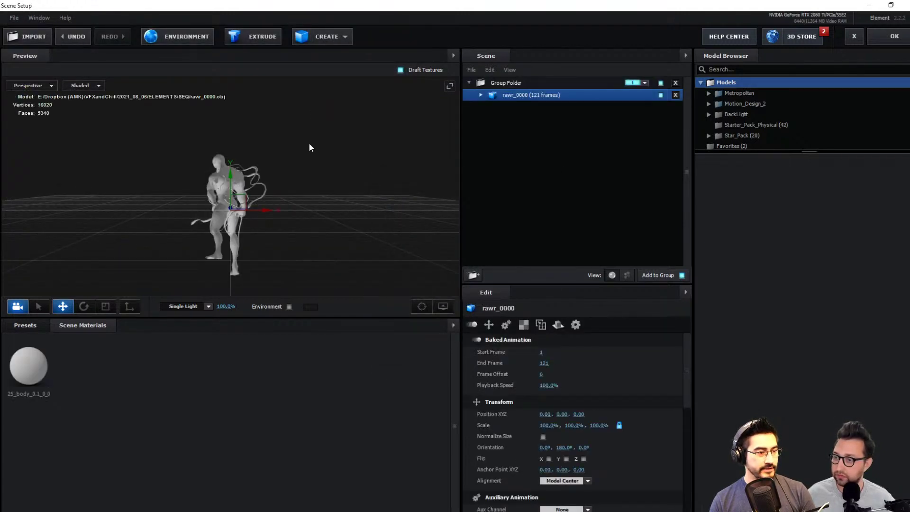
Frame the model's upper body and open the texture file selection for the 25_body_0.1_0_0 material's Diffuse channel.
scroll(214, 216, "up", 10)
left_click_drag(126, 222, 157, 220)
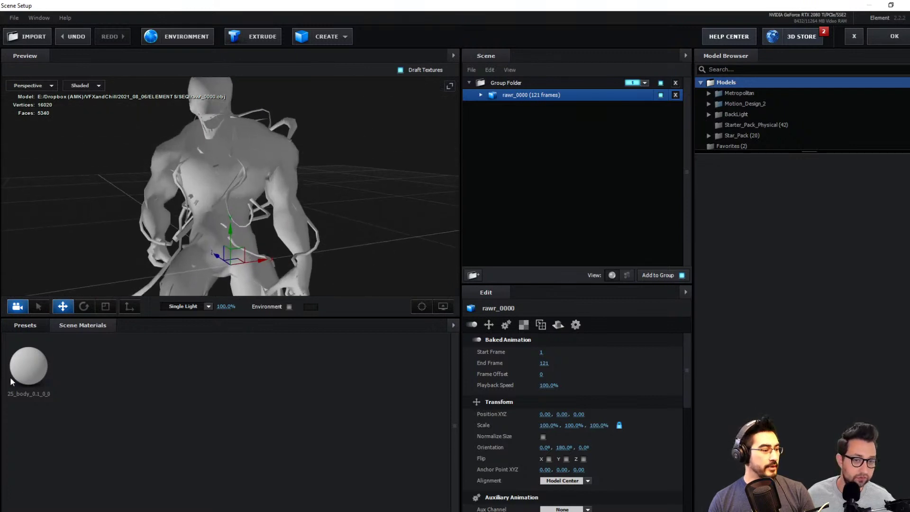
left_click(35, 365)
left_click(539, 381)
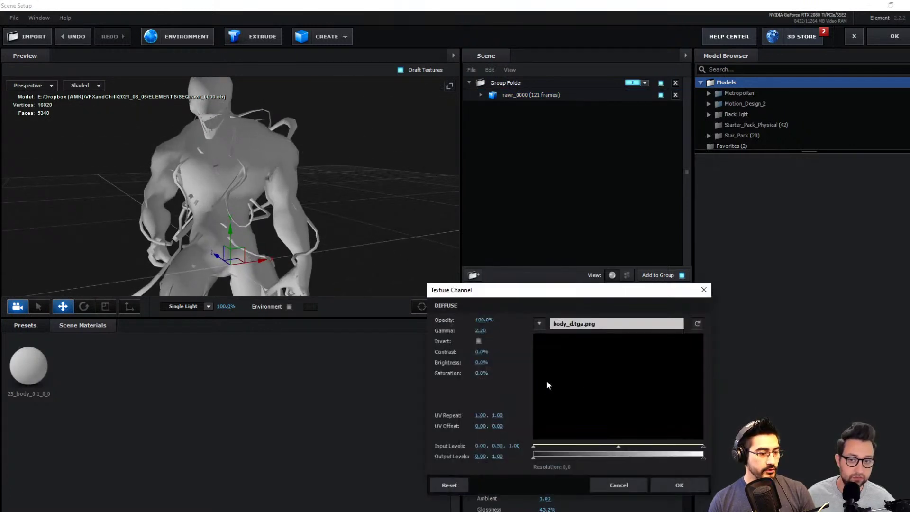
left_click(539, 323)
left_click(565, 321)
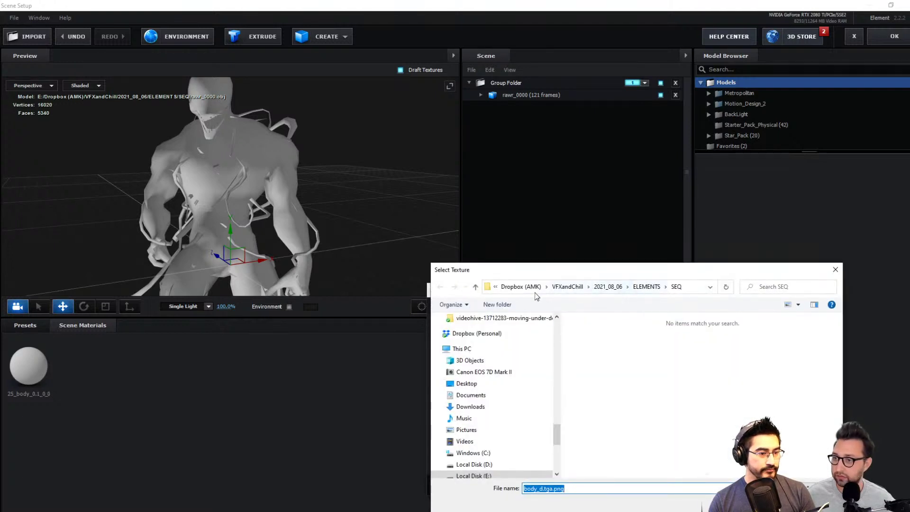
Load body_d.tga.png from 00 - VFXwithFRIENDS > 08-06-21 > ELEMENTS > 3D STUFF as the body material's Diffuse texture.
scroll(534, 371, "up", 4)
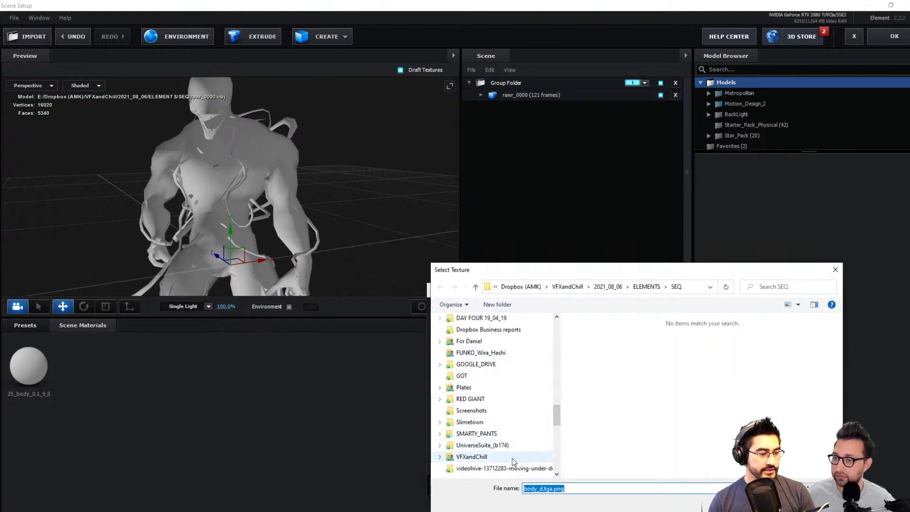
scroll(512, 458, "up", 10)
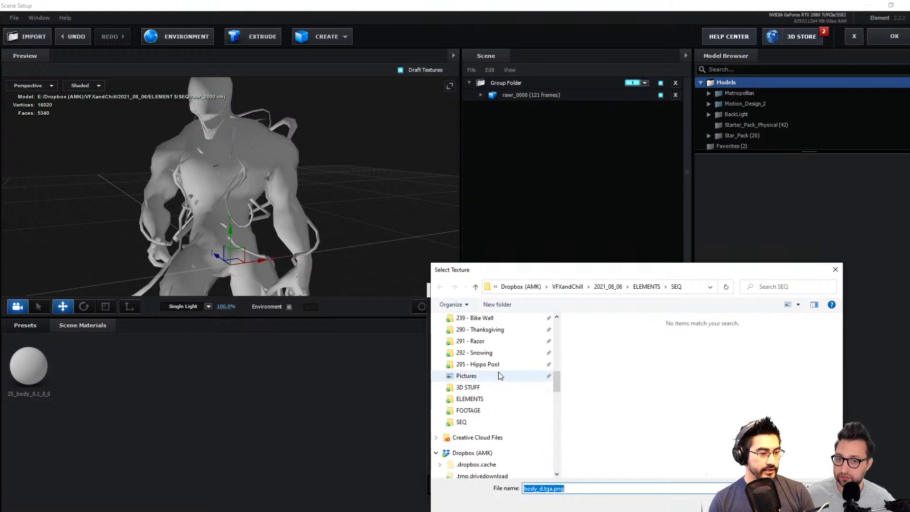
scroll(501, 376, "up", 7)
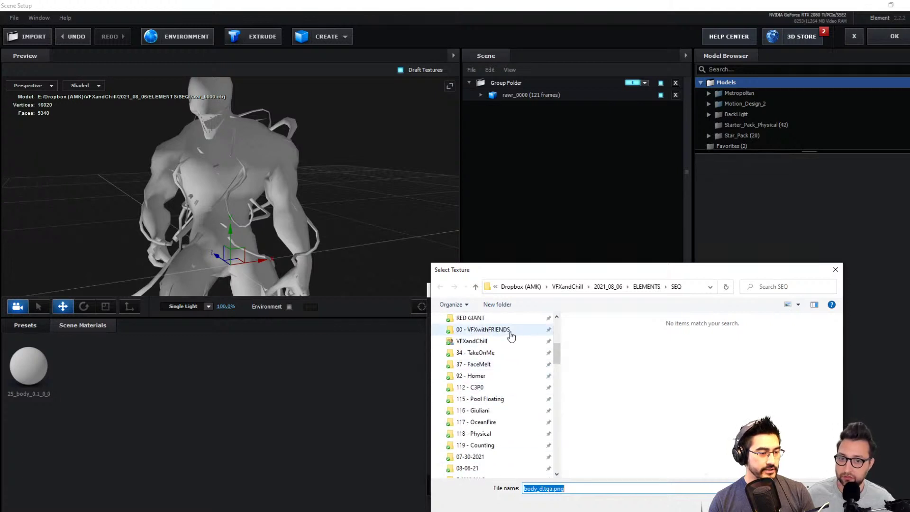
left_click(519, 330)
scroll(616, 408, "down", 5)
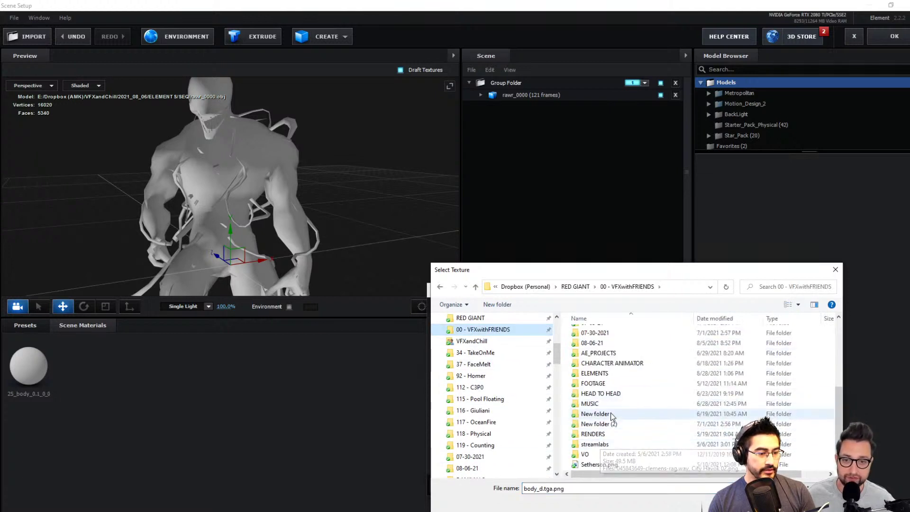
scroll(609, 379, "up", 2)
double_click(605, 358)
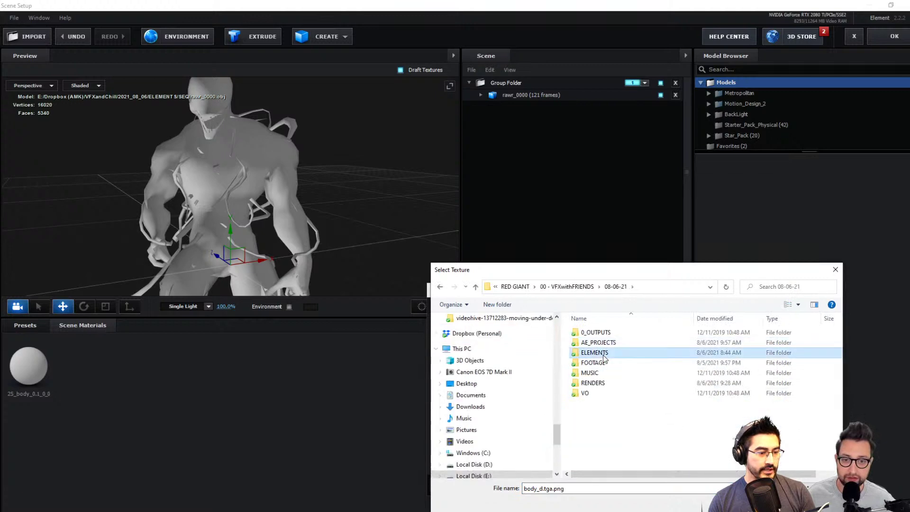
double_click(603, 355)
double_click(598, 347)
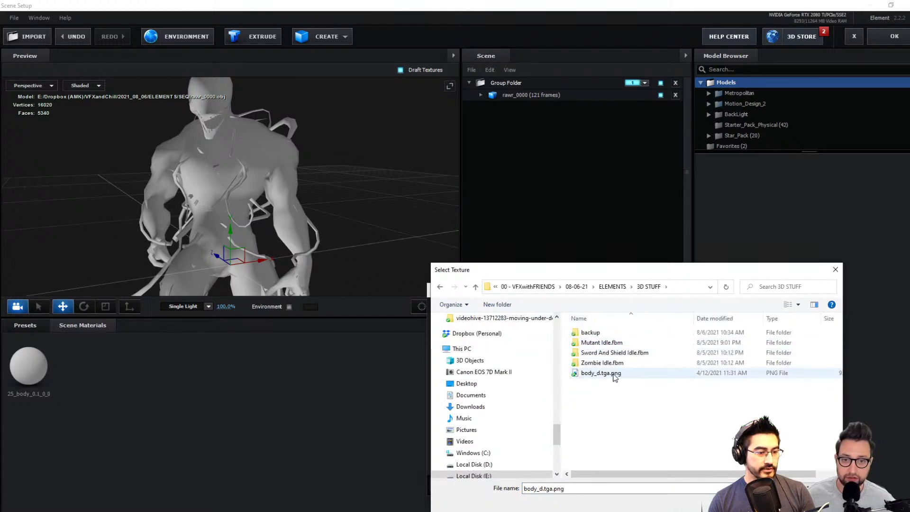
double_click(641, 374)
left_click(675, 487)
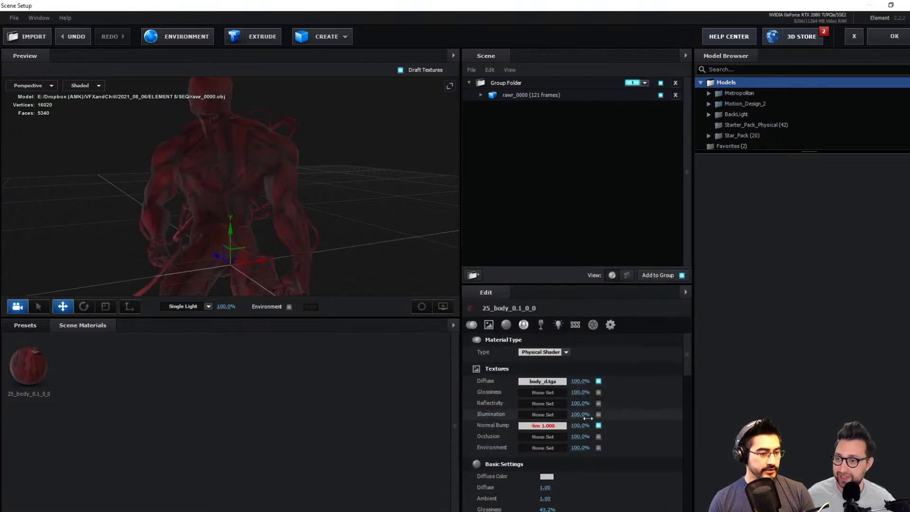
Turn off the body material's Normal Bump texture and look over its reflectivity, refraction and illumination settings.
left_click(599, 426)
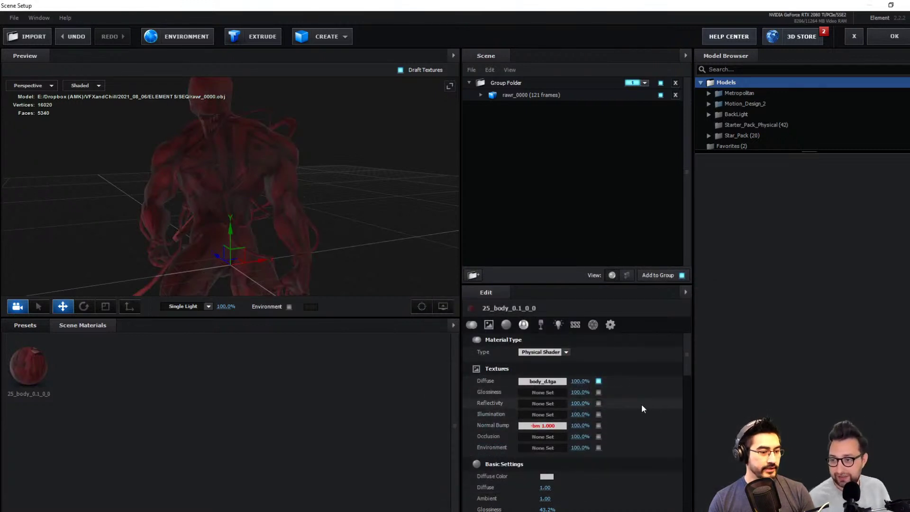
mouse_move(688, 356)
left_mouse_down()
mouse_move(686, 377)
mouse_move(689, 347)
left_mouse_up()
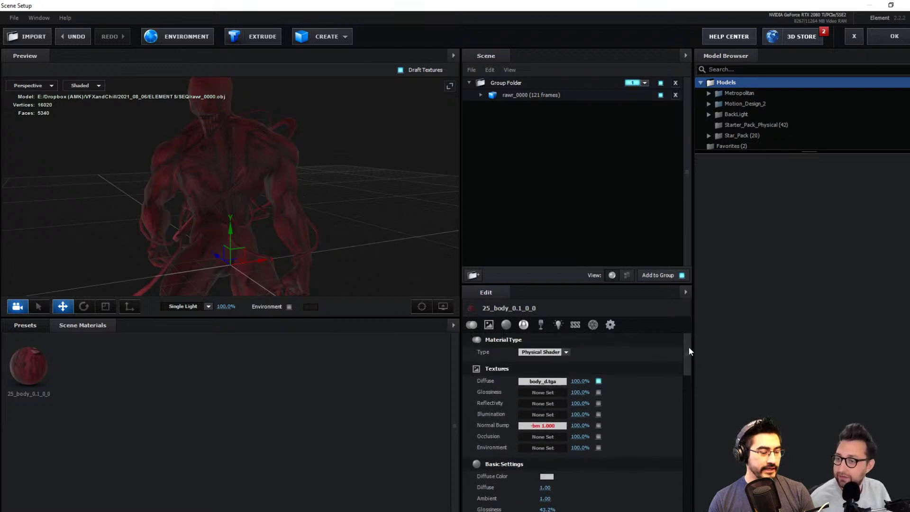
scroll(576, 416, "down", 5)
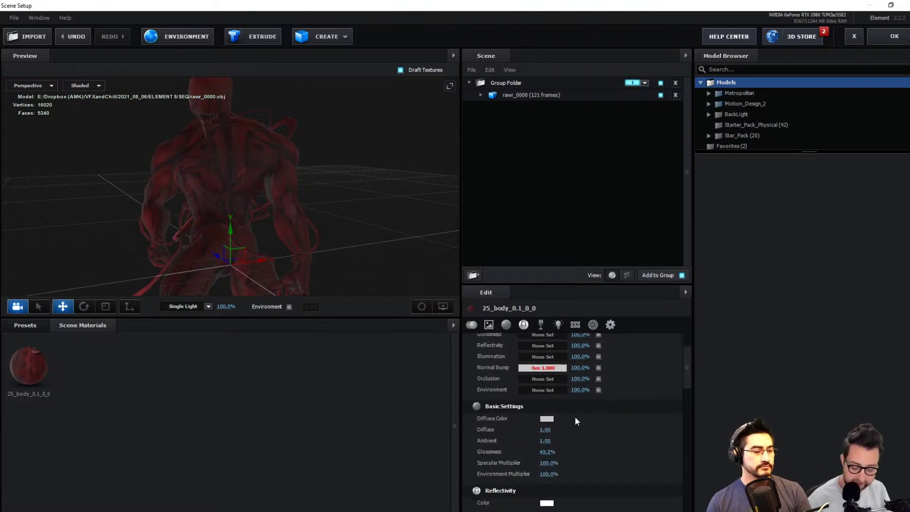
scroll(567, 427, "down", 3)
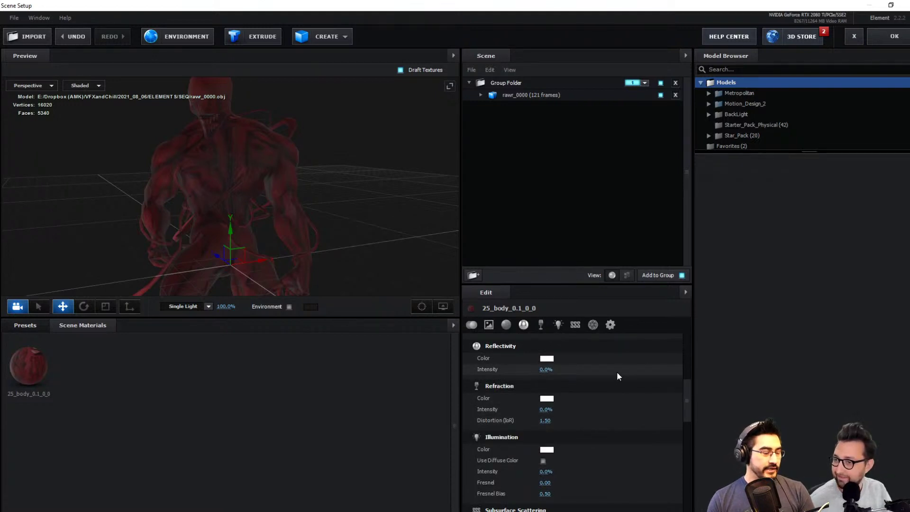
mouse_move(329, 220)
left_mouse_down()
mouse_move(360, 237)
mouse_move(353, 216)
mouse_move(312, 212)
mouse_move(323, 207)
left_mouse_up()
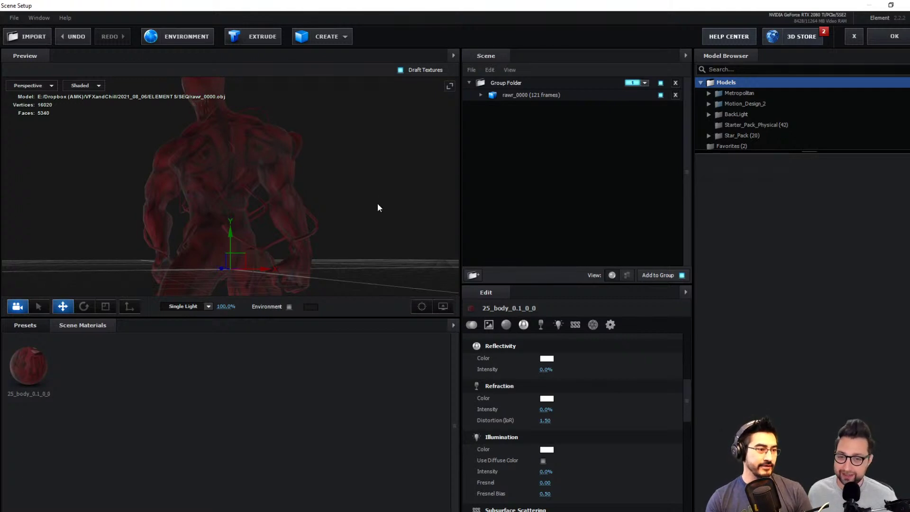
scroll(610, 433, "up", 5)
scroll(576, 424, "up", 4)
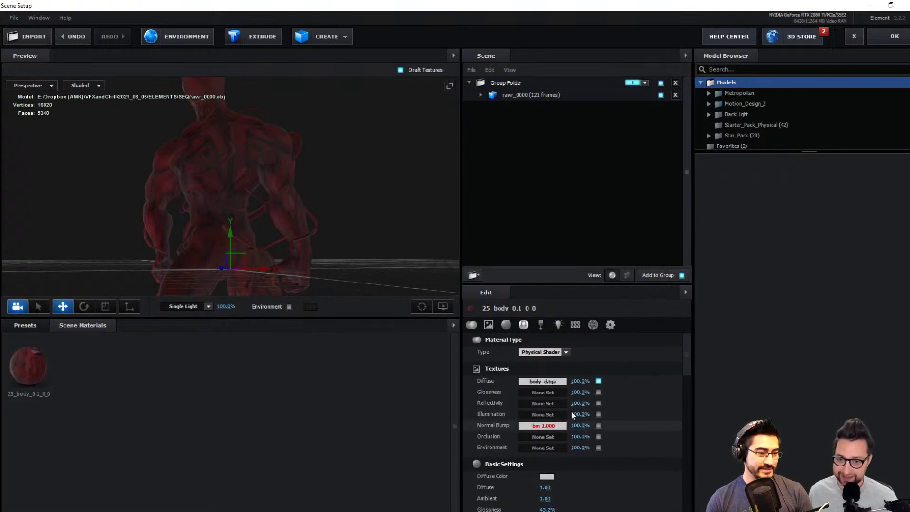
Examine the textured model from behind and in front, and look through all settings of its body material.
left_click_drag(319, 180, 330, 194)
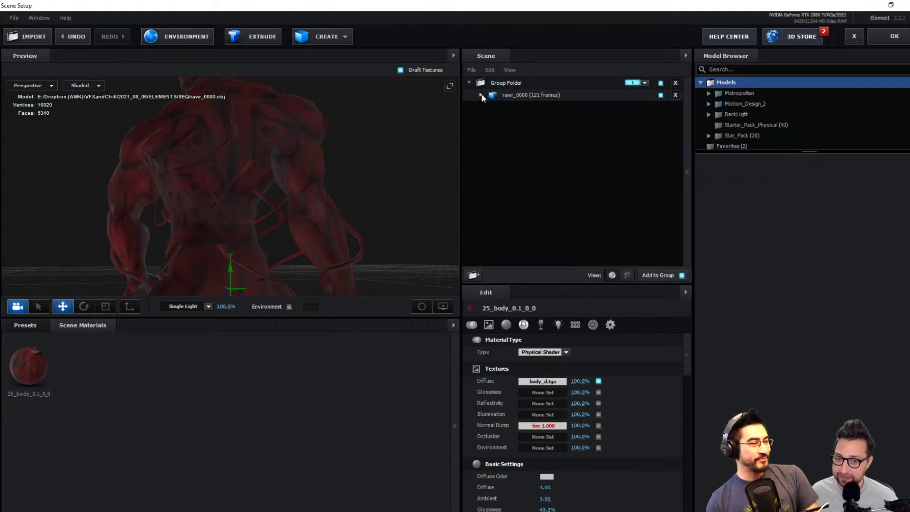
scroll(351, 180, "down", 3)
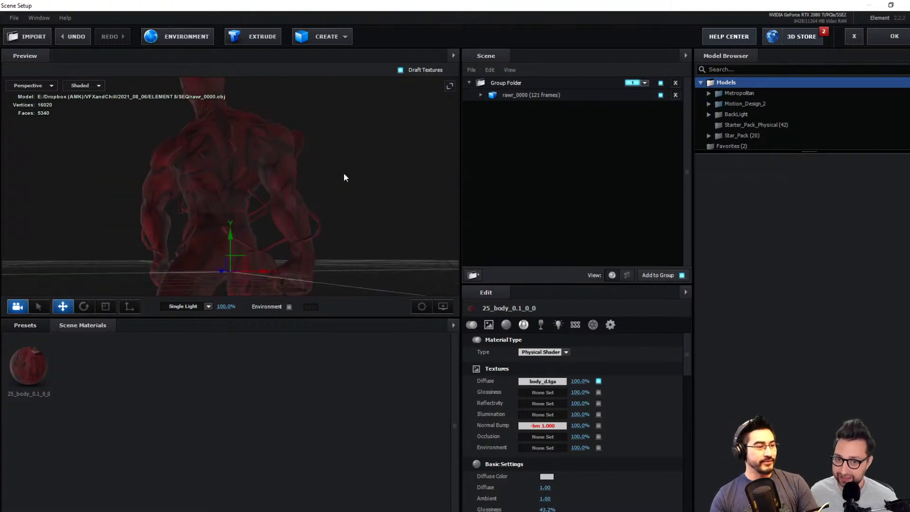
left_click_drag(312, 161, 375, 211)
scroll(349, 207, "up", 3)
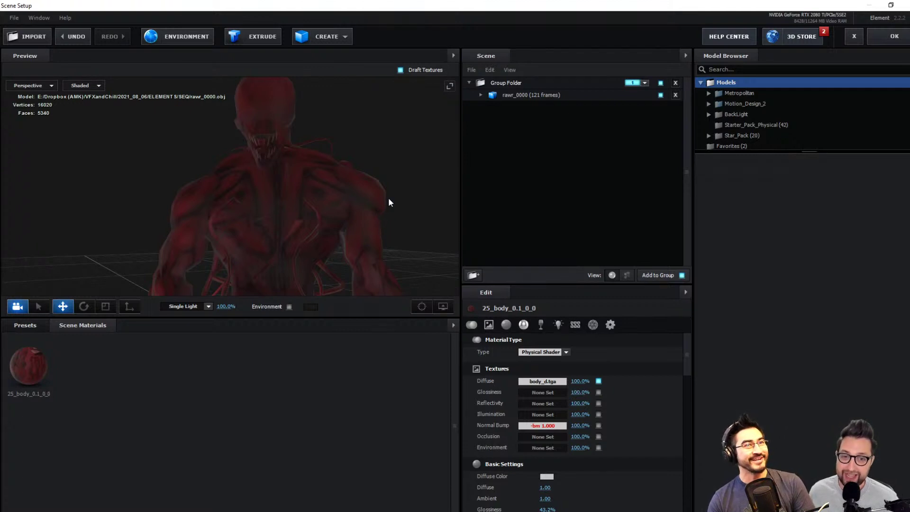
scroll(569, 403, "down", 5)
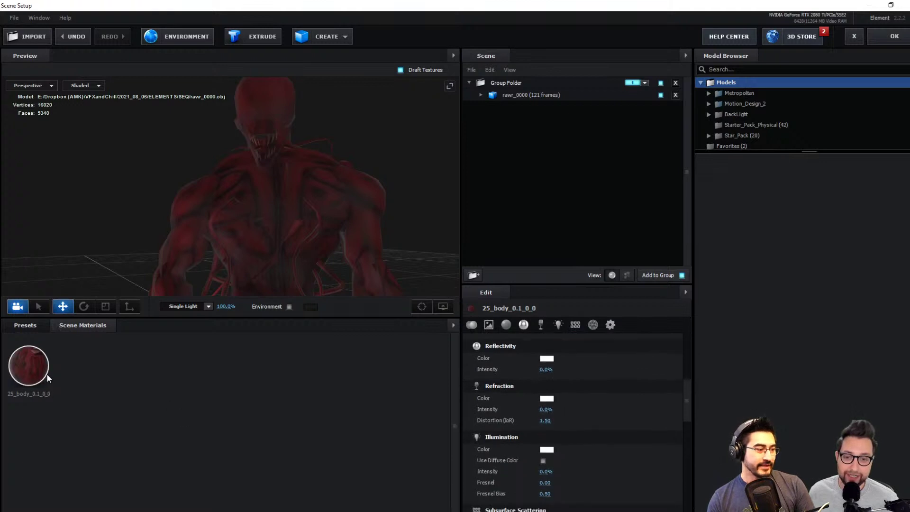
scroll(619, 403, "up", 6)
left_click_drag(689, 377, 693, 488)
mouse_move(689, 417)
left_mouse_down()
mouse_move(685, 342)
mouse_move(685, 418)
left_mouse_up()
scroll(564, 424, "down", 5)
scroll(550, 436, "down", 10)
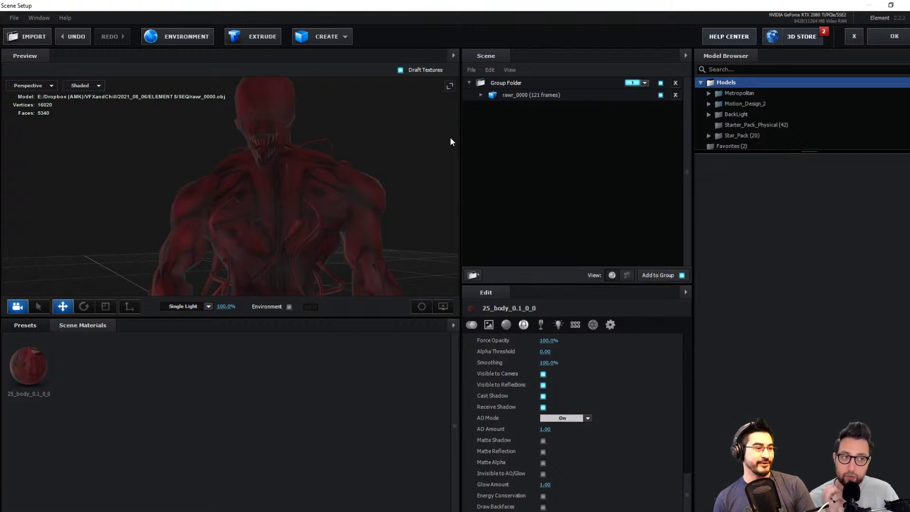
scroll(650, 429, "down", 1)
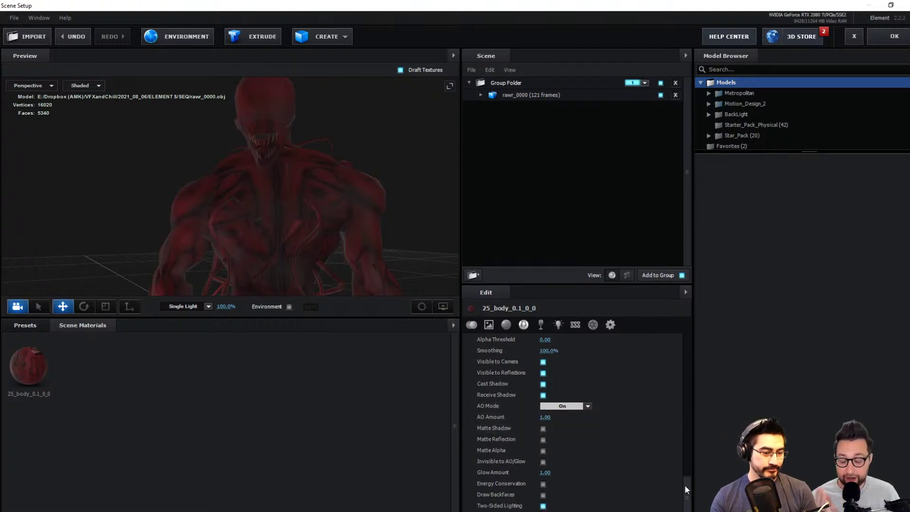
scroll(684, 485, "down", 15)
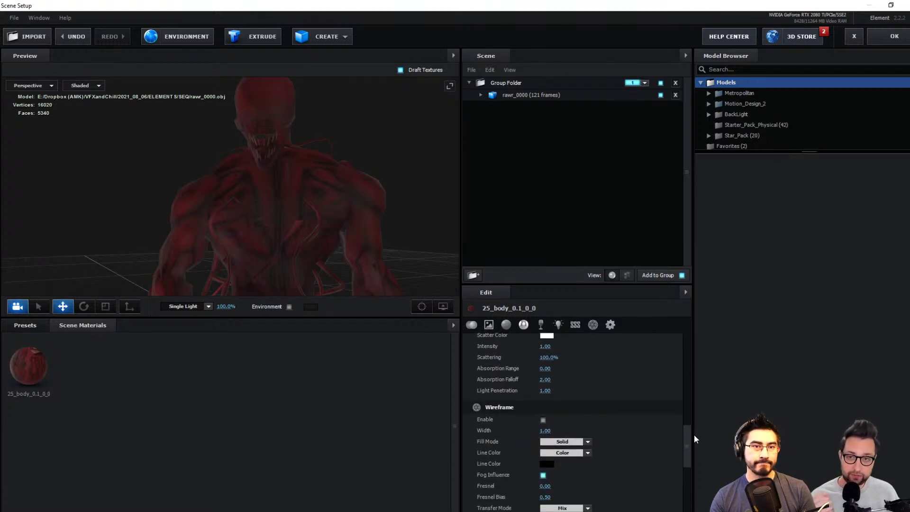
scroll(693, 448, "down", 10)
left_click_drag(681, 485, 681, 343)
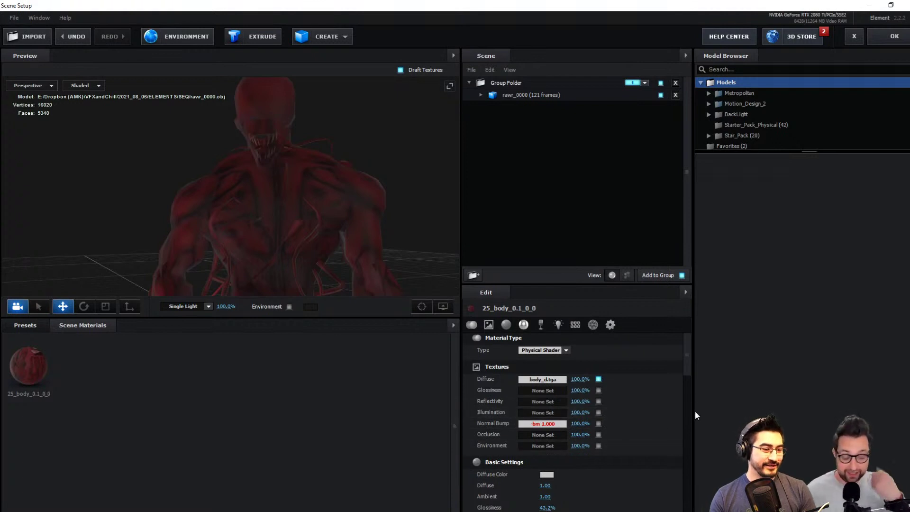
scroll(686, 362, "down", 5)
scroll(613, 383, "up", 5)
scroll(605, 411, "down", 1)
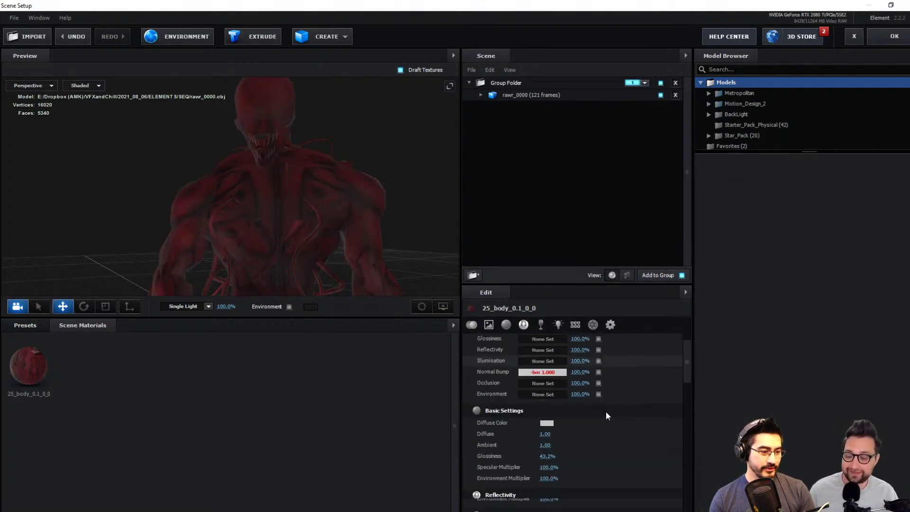
scroll(605, 410, "down", 10)
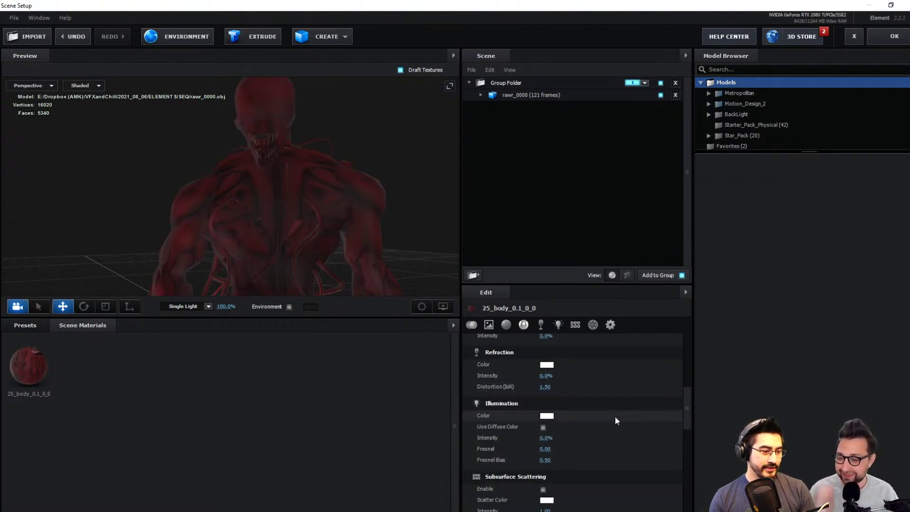
Invert the normals of the rawr_0000 model and check its head and shoulders up close.
left_click(533, 96)
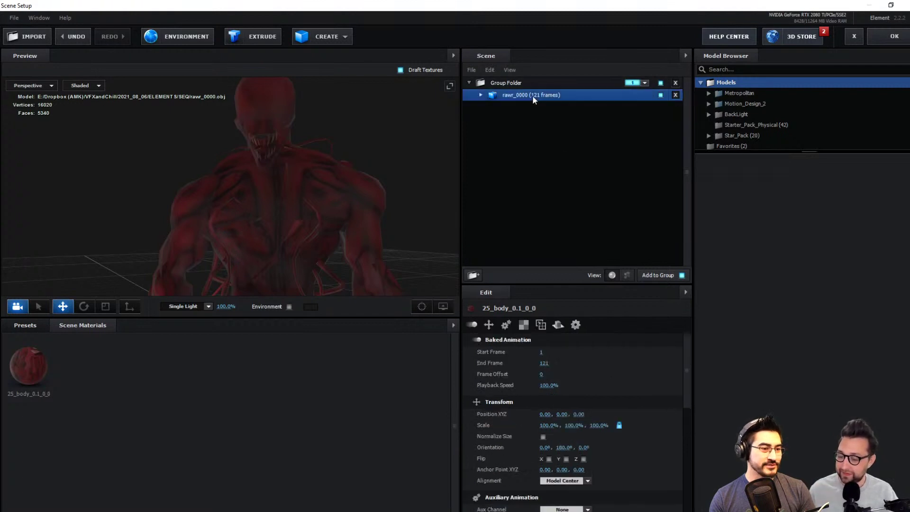
scroll(611, 424, "down", 2)
scroll(612, 432, "down", 3)
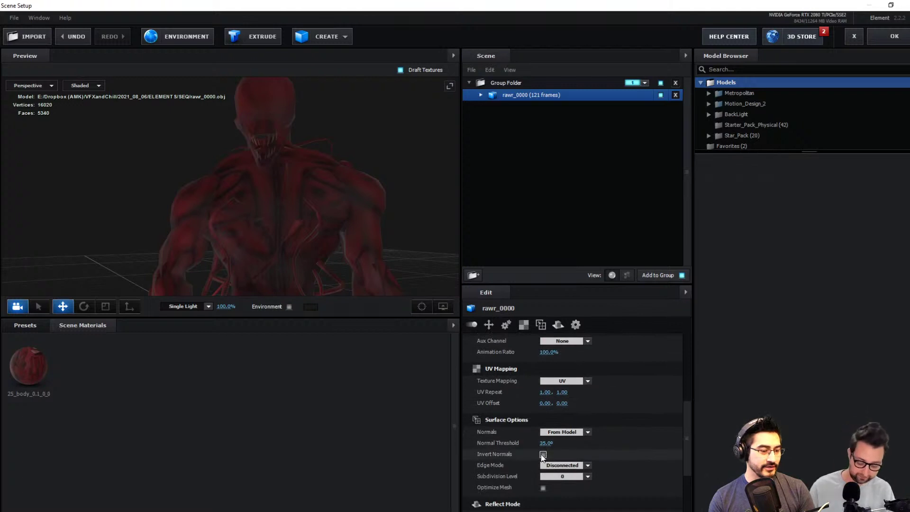
left_click(544, 454)
left_click_drag(262, 211, 315, 213)
left_click_drag(363, 229, 345, 236)
left_click_drag(340, 204, 336, 245)
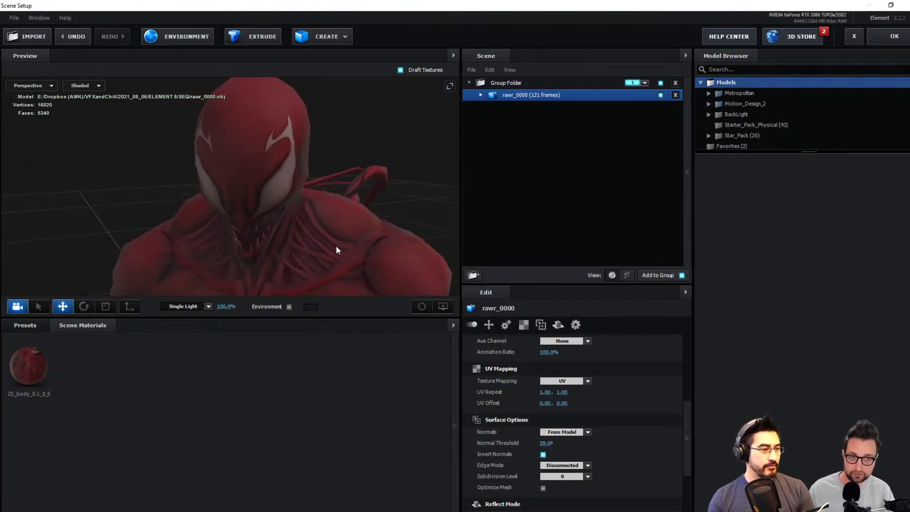
scroll(678, 444, "up", 5)
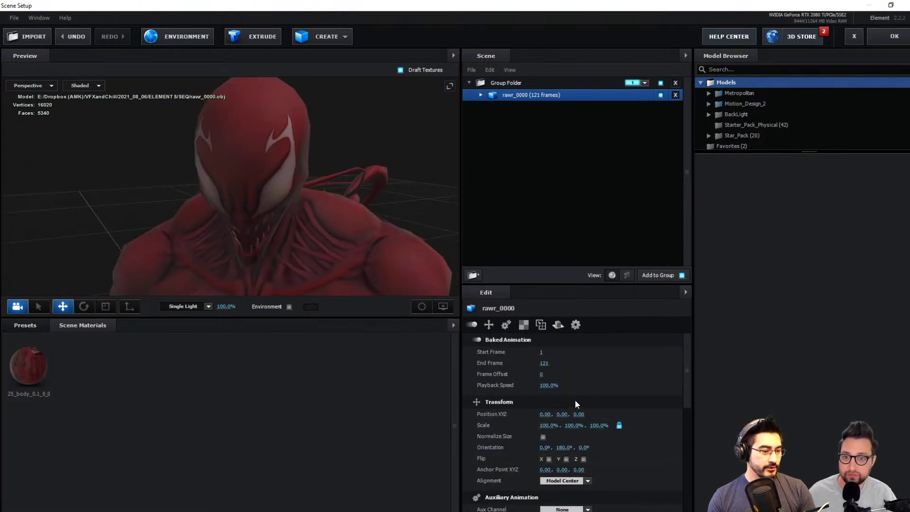
Copy the body material's Diffuse texture and paste it into the Normal Bump channel.
left_click(31, 366)
scroll(596, 405, "up", 6)
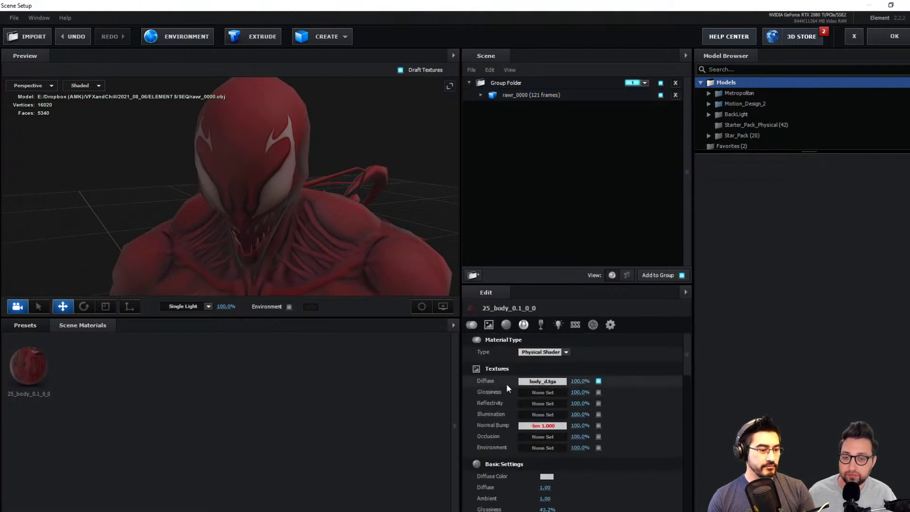
right_click(492, 379)
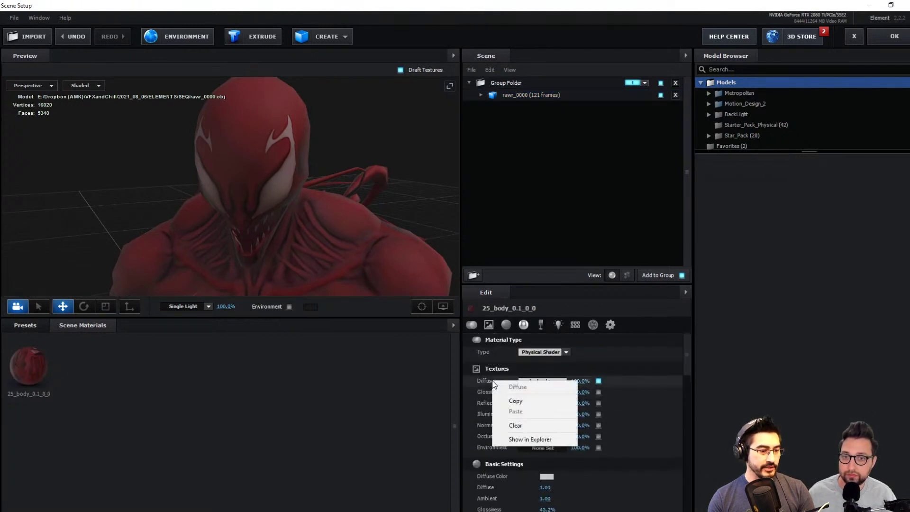
left_click(514, 400)
right_click(493, 424)
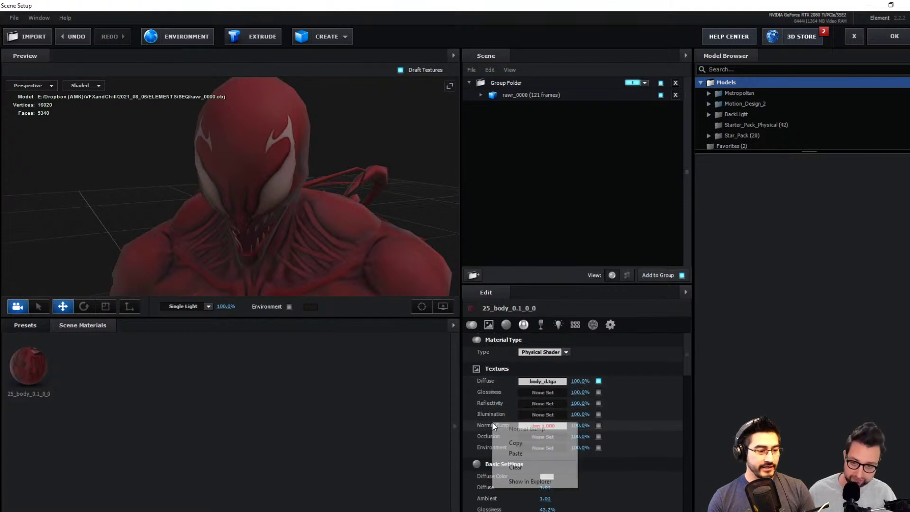
left_click(516, 453)
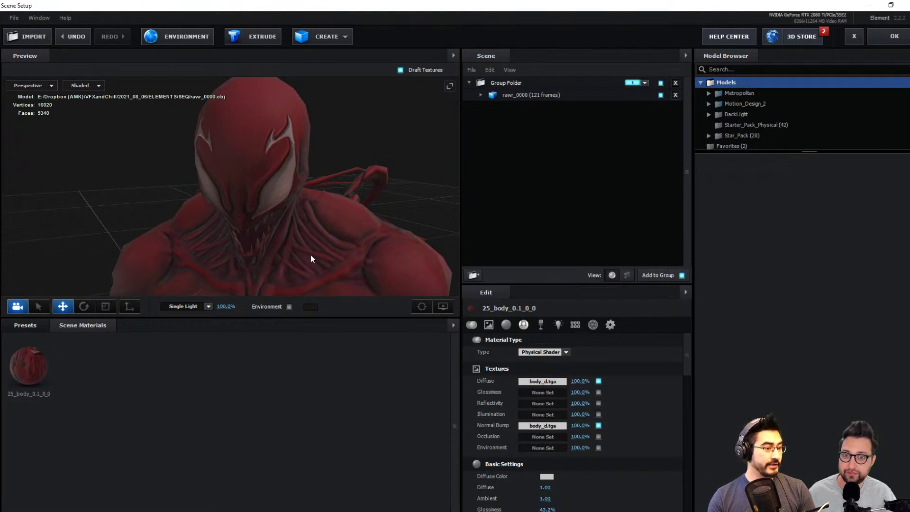
Paste the copied body_d.tga texture into the material's Glossiness and Reflectivity channels.
right_click(491, 388)
left_click(506, 418)
right_click(494, 402)
left_click(543, 433)
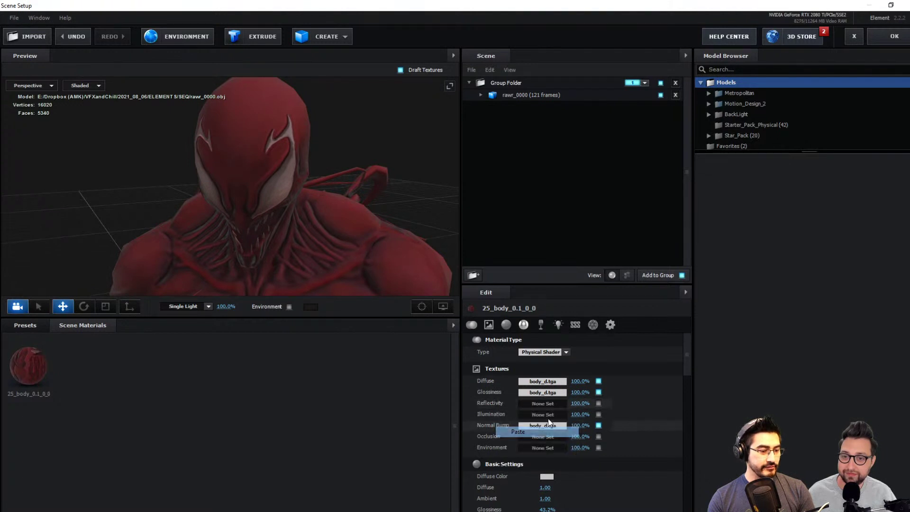
Adjust the Glossiness texture's input levels to about 0.25, 0.28 and 1.00.
left_click(542, 393)
left_click_drag(582, 301, 452, 151)
left_click_drag(493, 310, 449, 322)
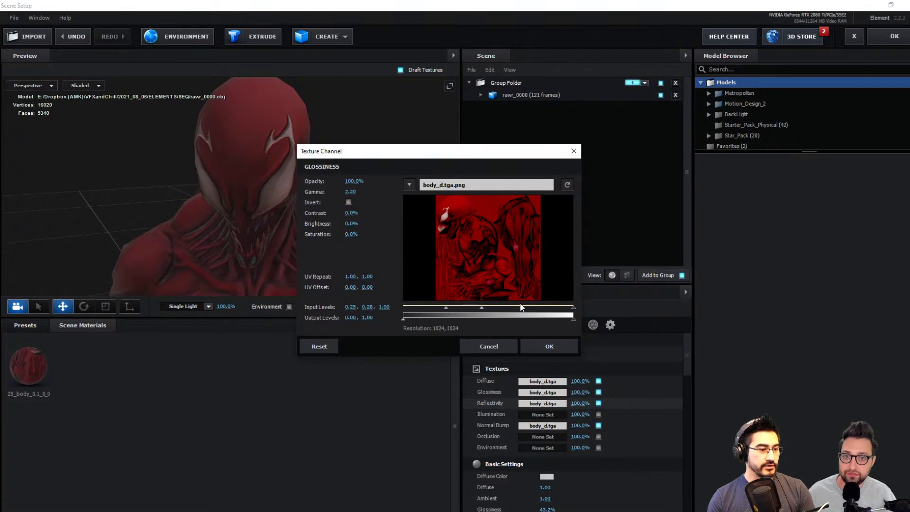
left_click(562, 347)
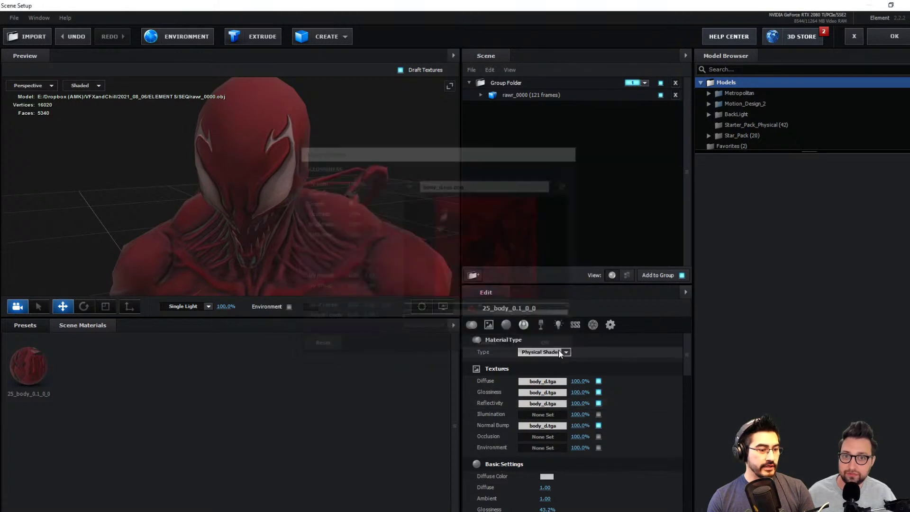
Adjust the Reflectivity texture's input levels, lowering the midpoint and white point and raising the black point.
left_click(545, 404)
left_click_drag(619, 473, 553, 471)
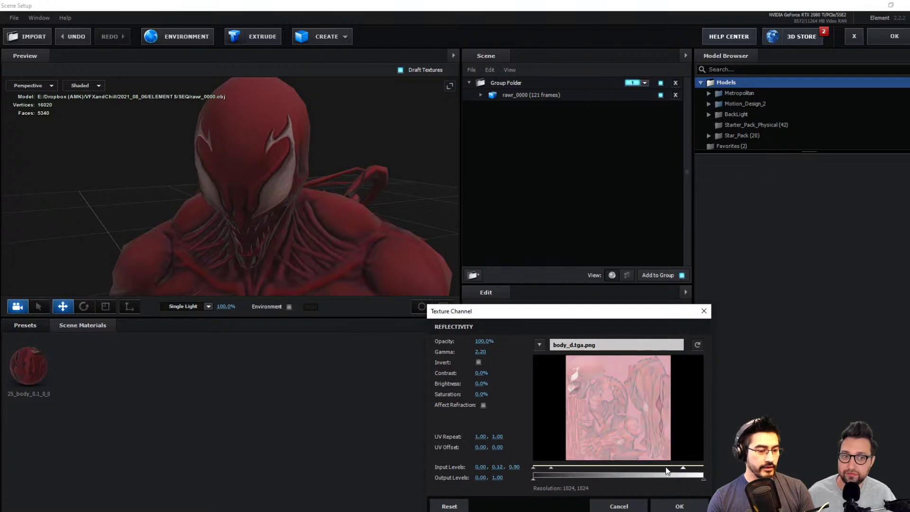
left_click_drag(681, 470, 602, 467)
left_click_drag(534, 468, 560, 473)
left_click(680, 507)
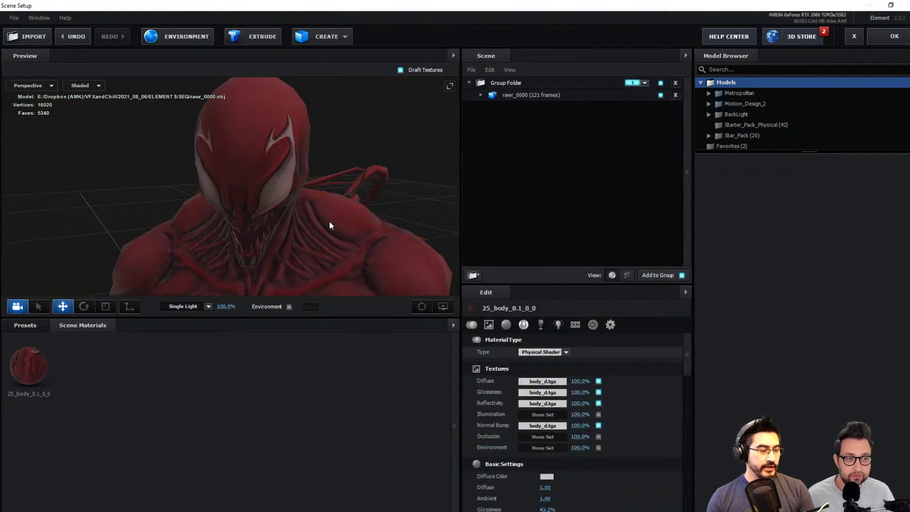
Set the body material's Glossiness to 100% and its Reflectivity Intensity to 37%, checking the model's upper body.
left_click_drag(282, 150, 349, 225)
scroll(564, 470, "down", 5)
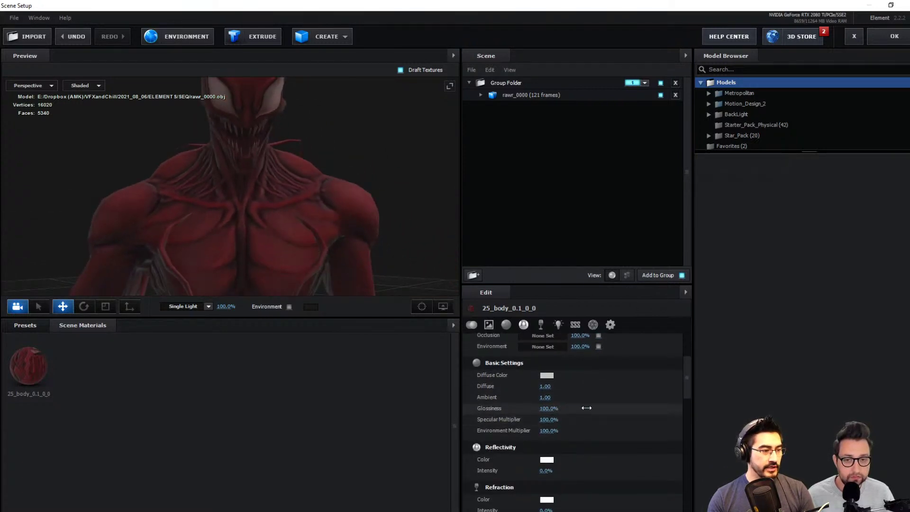
left_click_drag(545, 471, 566, 469)
left_click_drag(272, 200, 277, 219)
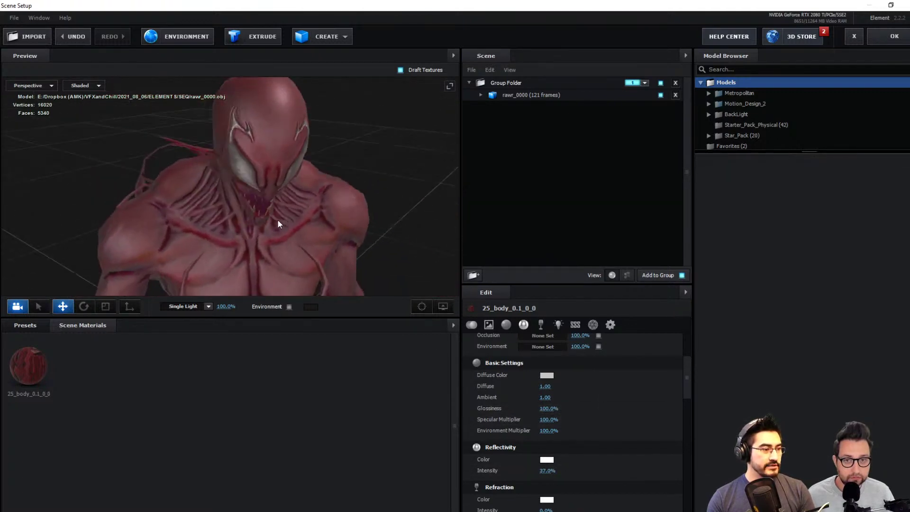
Load Garden.png from the V1_Environment folder as the scene's environment texture.
left_click(180, 41)
left_click(437, 203)
left_click(474, 201)
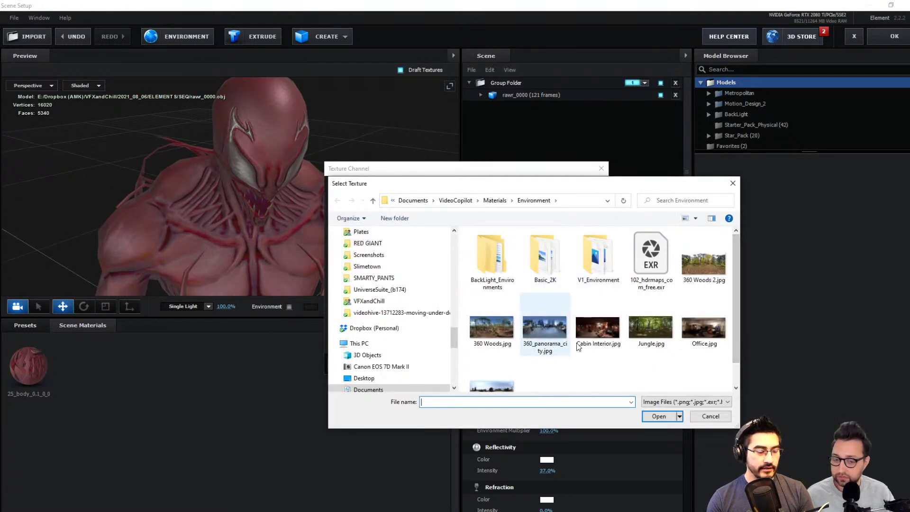
scroll(644, 334, "down", 1)
left_click(711, 298)
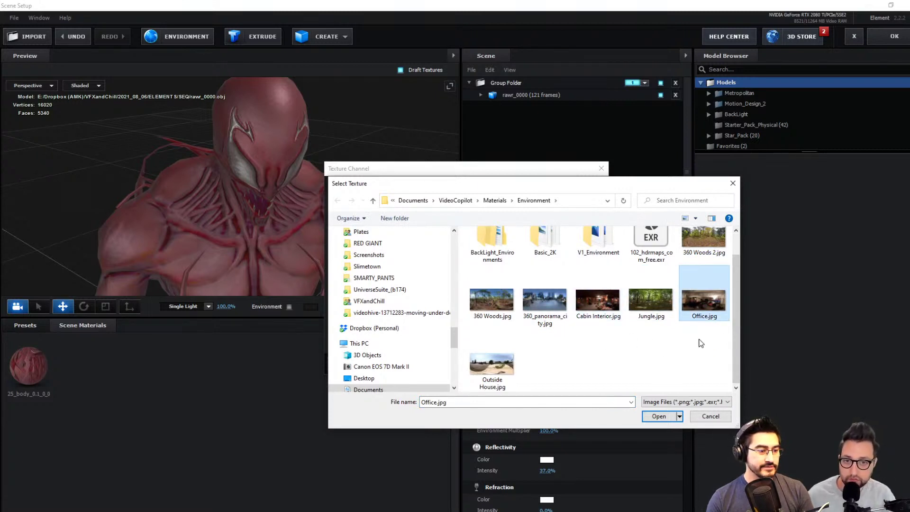
scroll(561, 338, "up", 1)
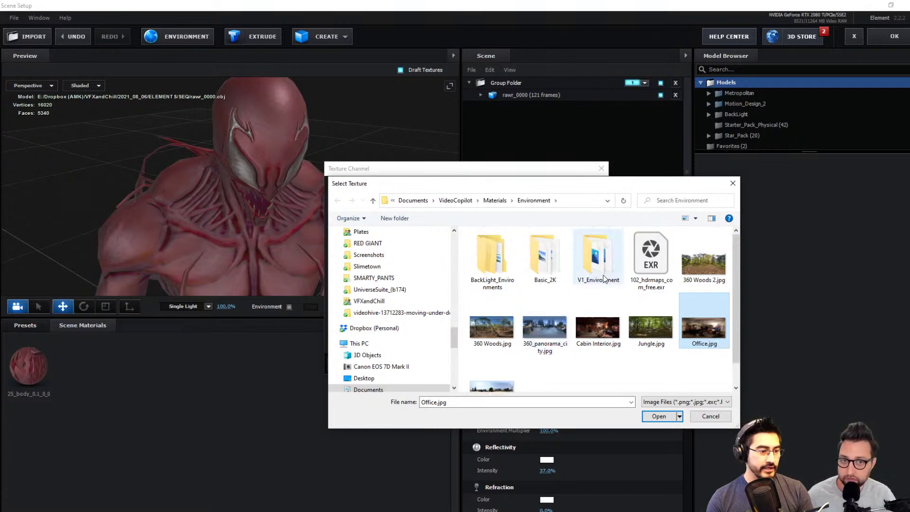
double_click(598, 256)
left_click_drag(546, 185, 486, 98)
left_click_drag(675, 339, 785, 479)
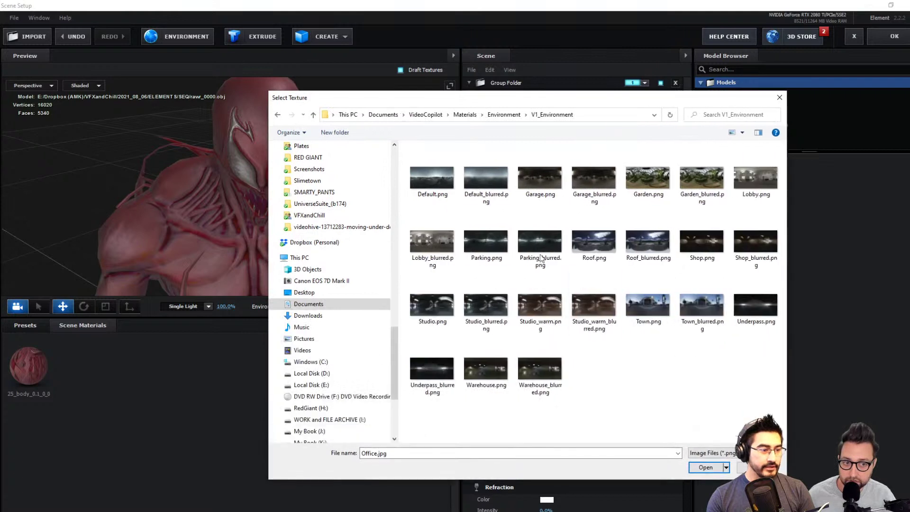
double_click(651, 185)
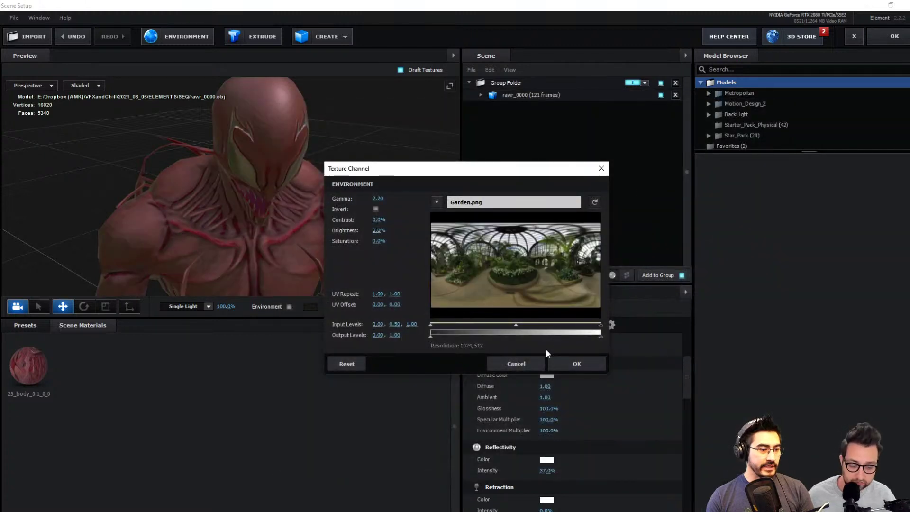
mouse_move(516, 325)
left_mouse_down()
mouse_move(499, 325)
mouse_move(532, 326)
mouse_move(515, 326)
left_mouse_up()
left_click(571, 364)
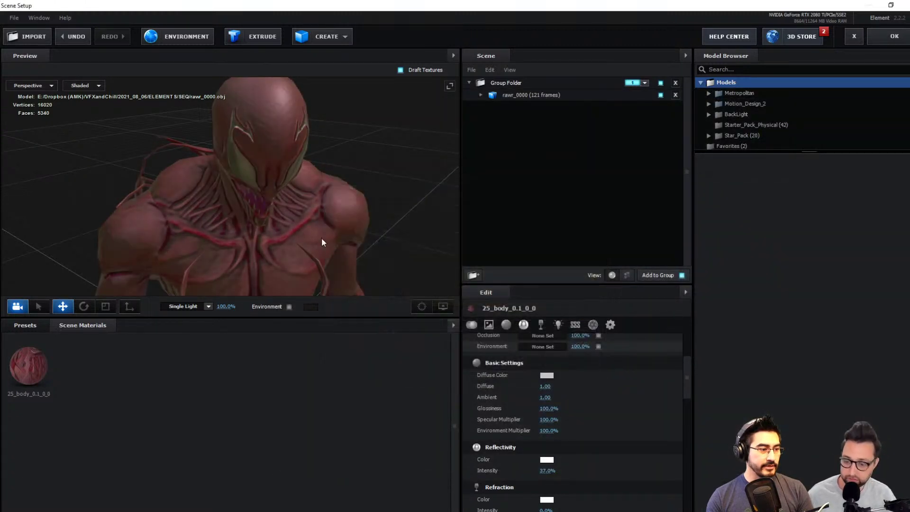
Frame the model's upper body in a taller preview and lower the Reflectivity texture's amount to about 16%.
left_click_drag(275, 184, 315, 214)
scroll(256, 193, "down", 5)
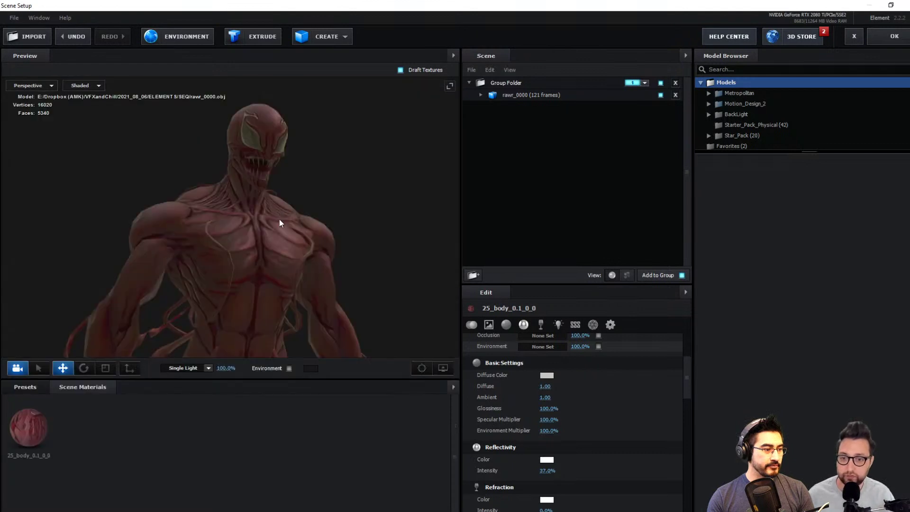
scroll(605, 402, "up", 5)
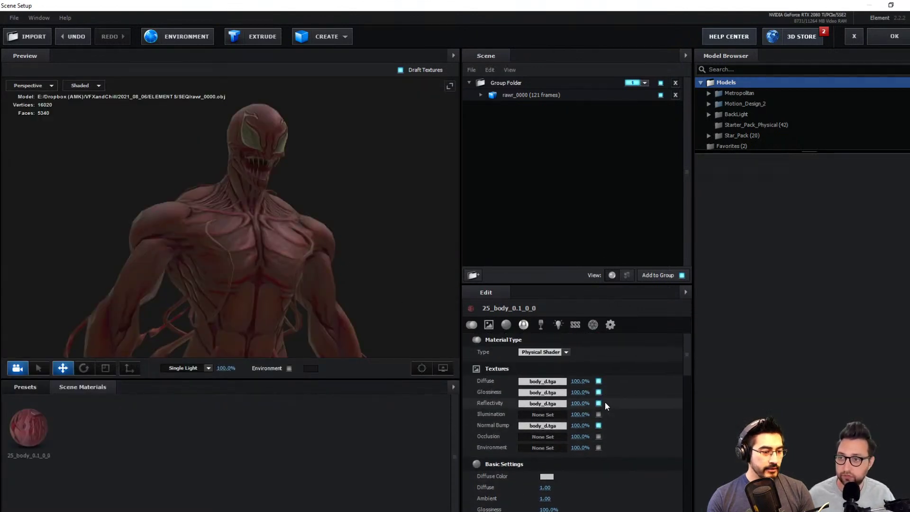
scroll(579, 451, "down", 2)
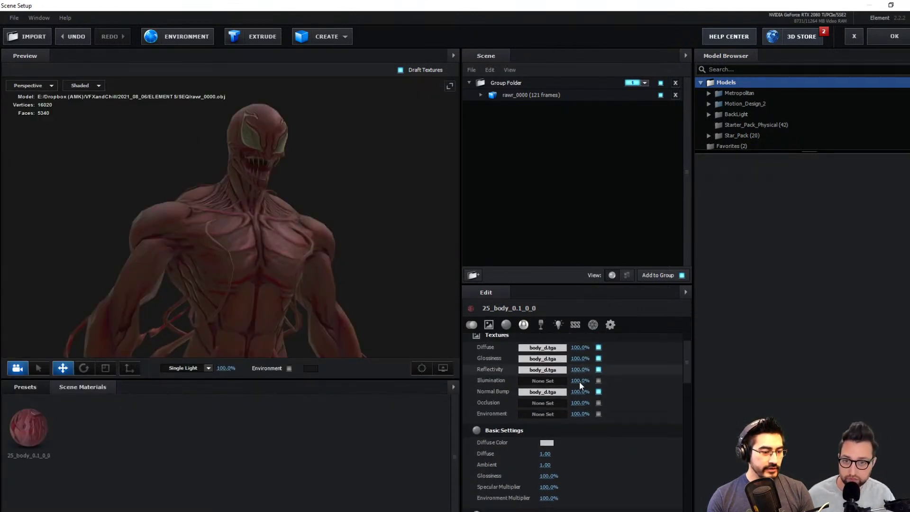
left_click_drag(580, 369, 552, 372)
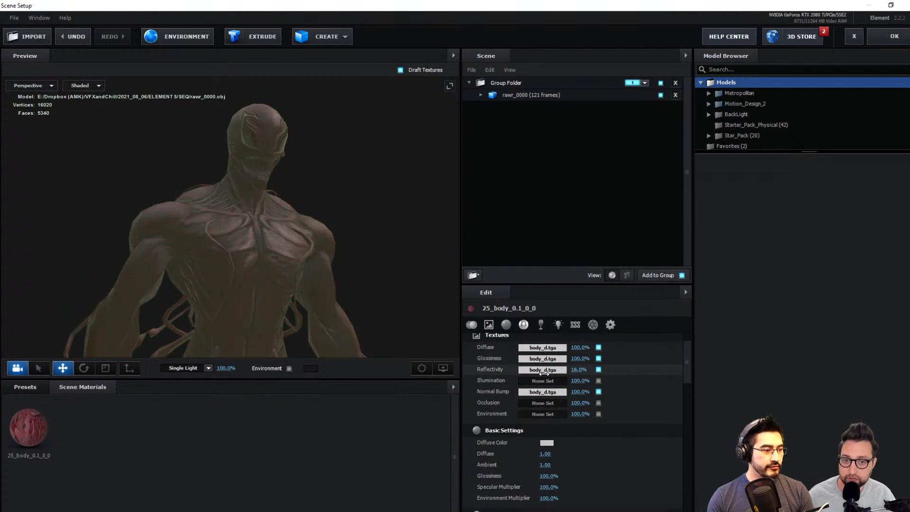
Raise the Reflectivity texture's amount to 57% and the body material's Reflectivity Intensity to 99%.
scroll(579, 488, "down", 3)
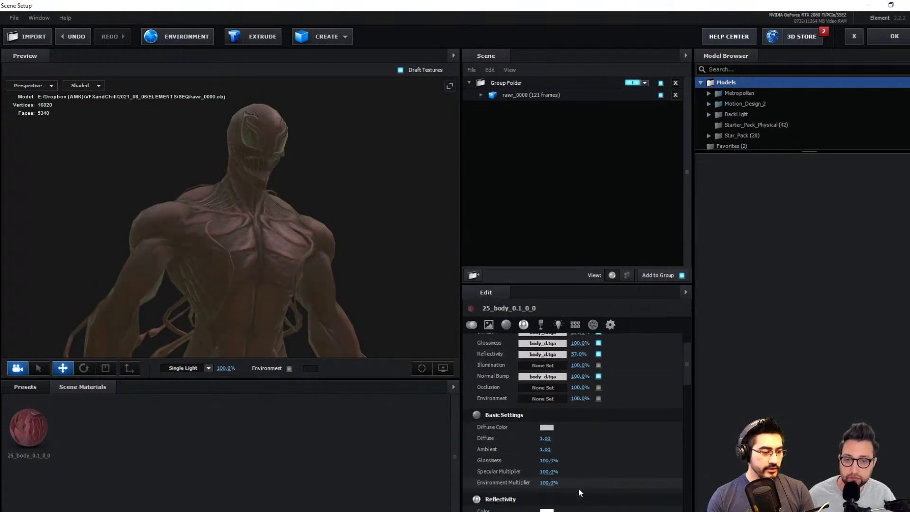
left_click_drag(544, 468, 575, 468)
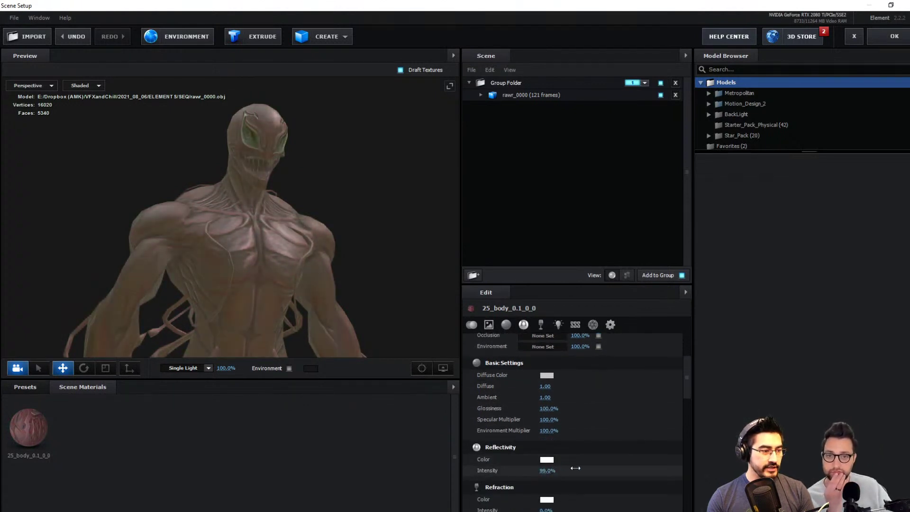
scroll(563, 397, "up", 3)
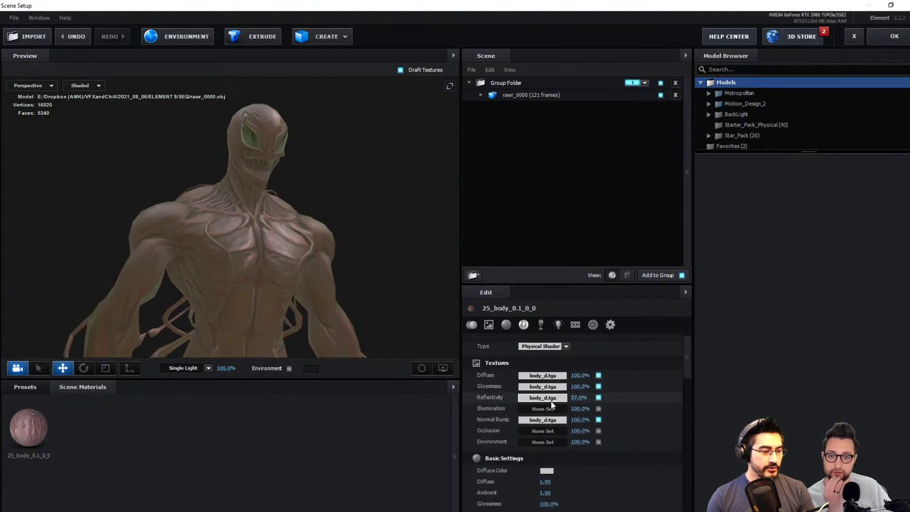
Open the body material's Normal Bump texture channel and choose to load its texture from a file.
left_click(545, 428)
left_click(536, 347)
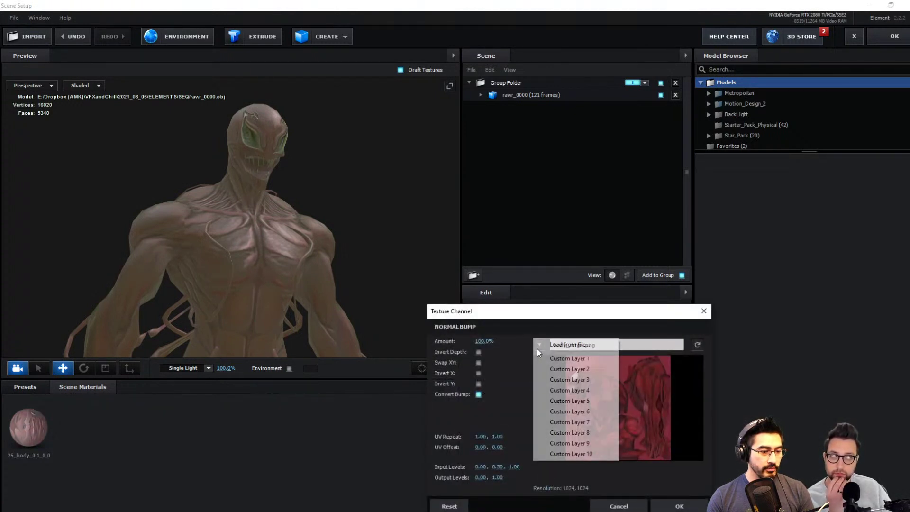
left_click(560, 344)
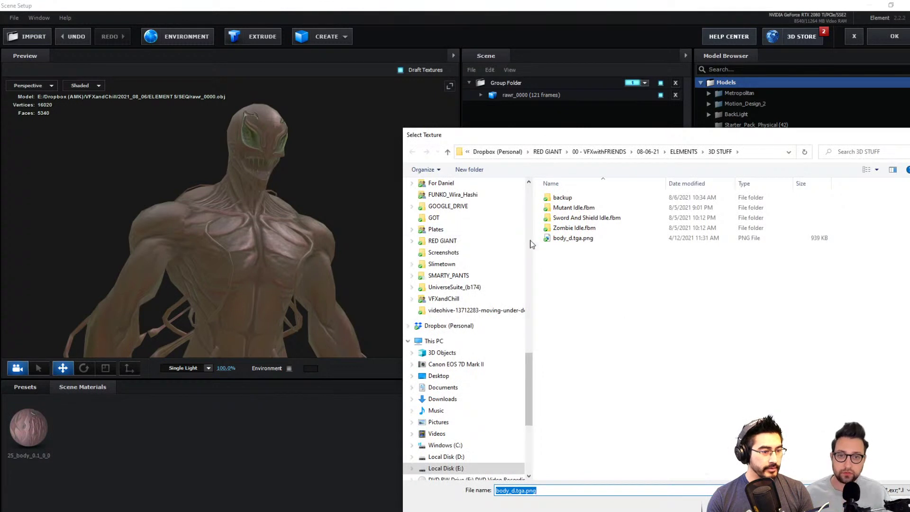
Search the VideoCopilot folders in Documents, including the nested Materials folder, for a bump texture map.
left_click(459, 423)
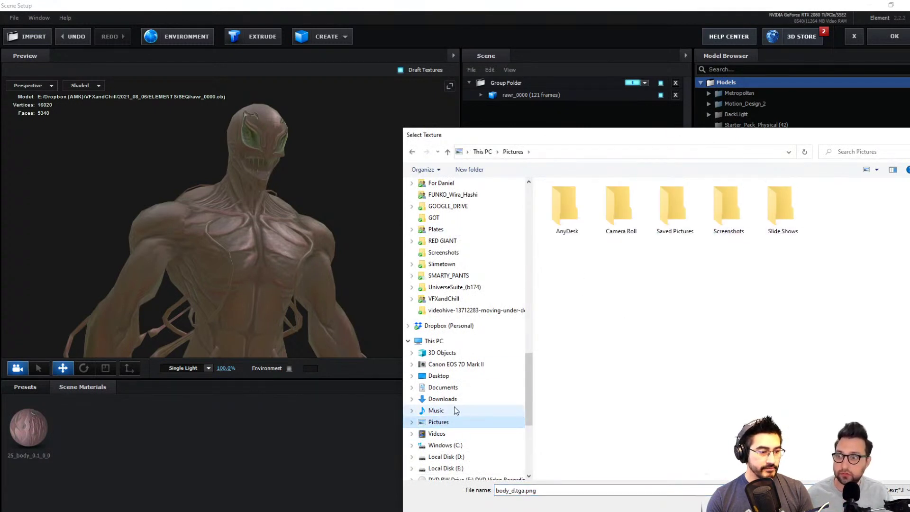
left_click(453, 388)
double_click(574, 372)
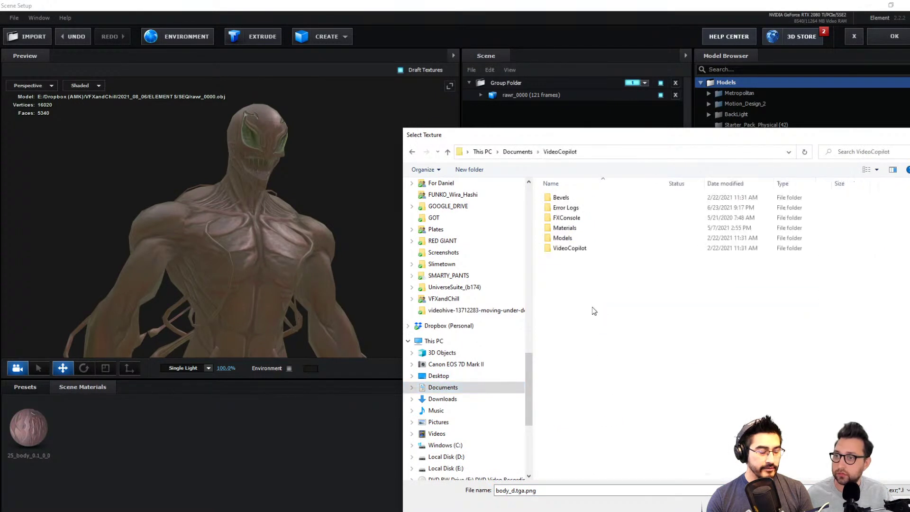
double_click(571, 249)
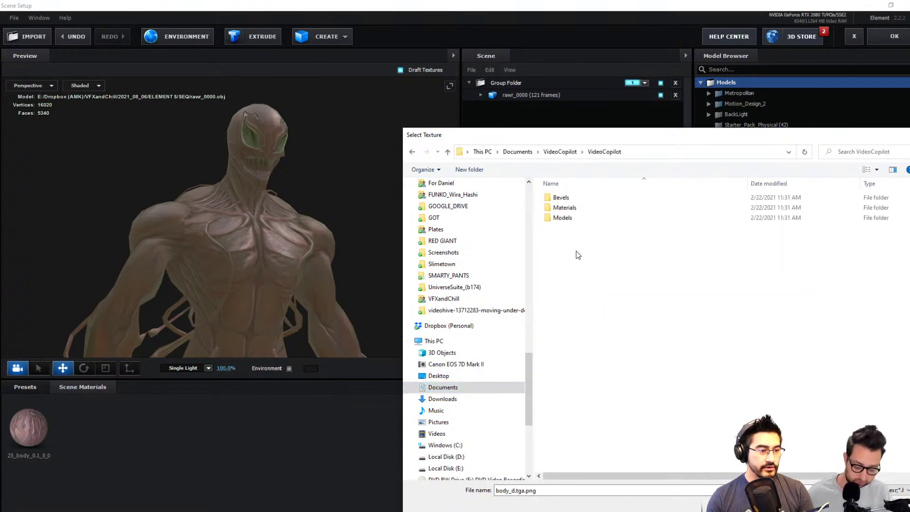
double_click(572, 208)
left_click(604, 150)
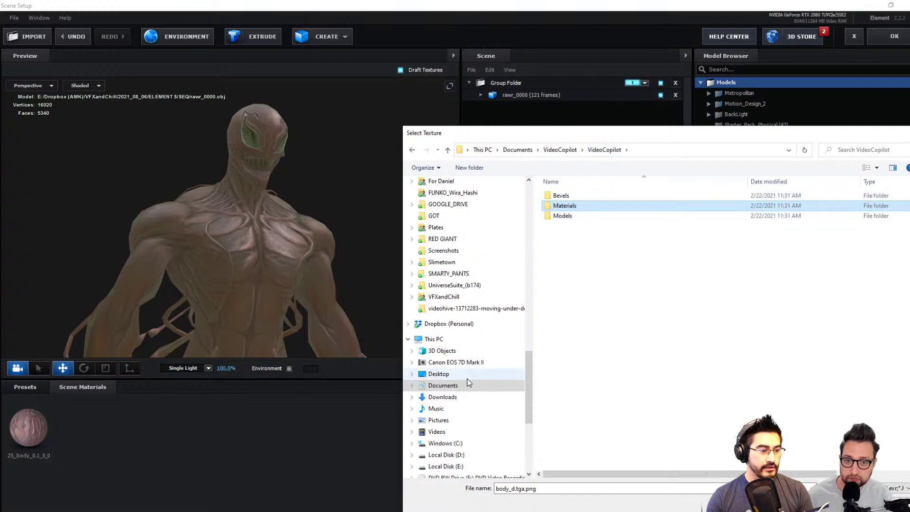
double_click(571, 207)
left_click(573, 196)
double_click(573, 196)
left_click(638, 151)
left_click(560, 150)
Look through the Desktop, Documents and Pictures folders and the folder tree for the bump maps' location.
left_click_drag(552, 134, 394, 121)
scroll(309, 401, "up", 2)
left_click(304, 429)
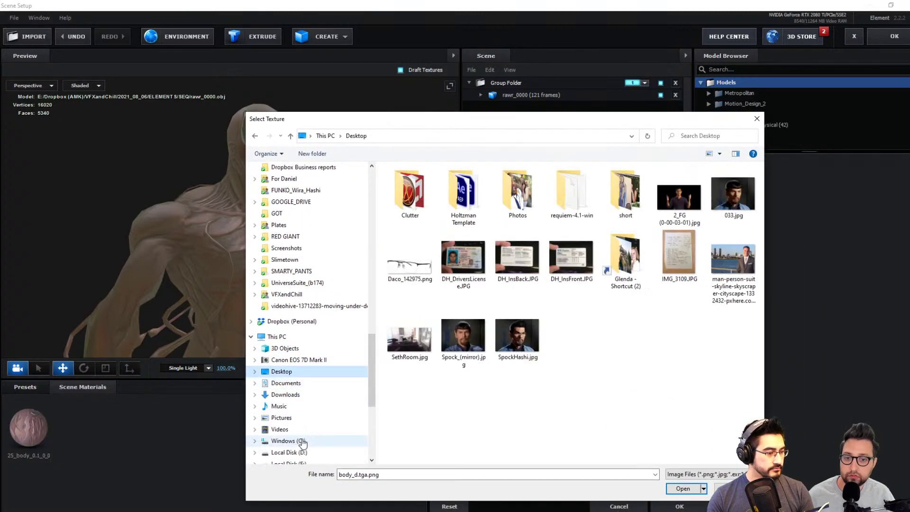
left_click(308, 406)
left_click(311, 395)
left_click(309, 384)
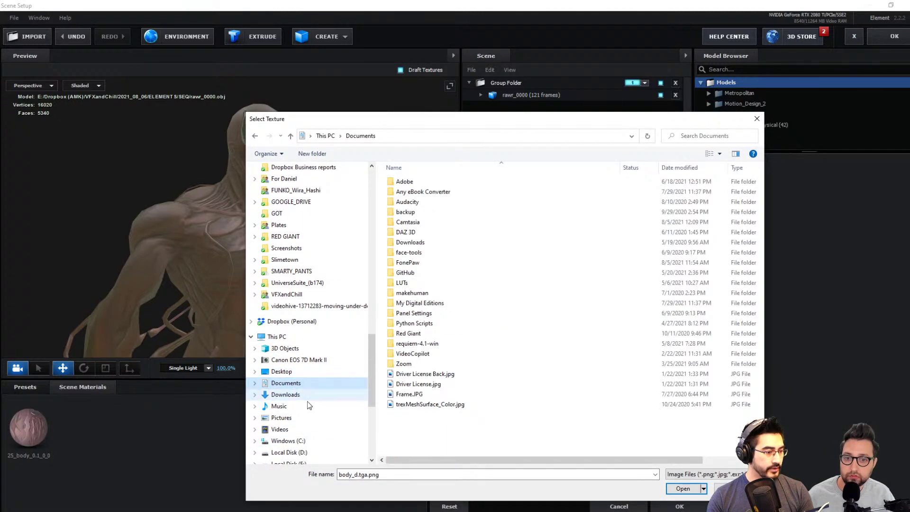
left_click(318, 418)
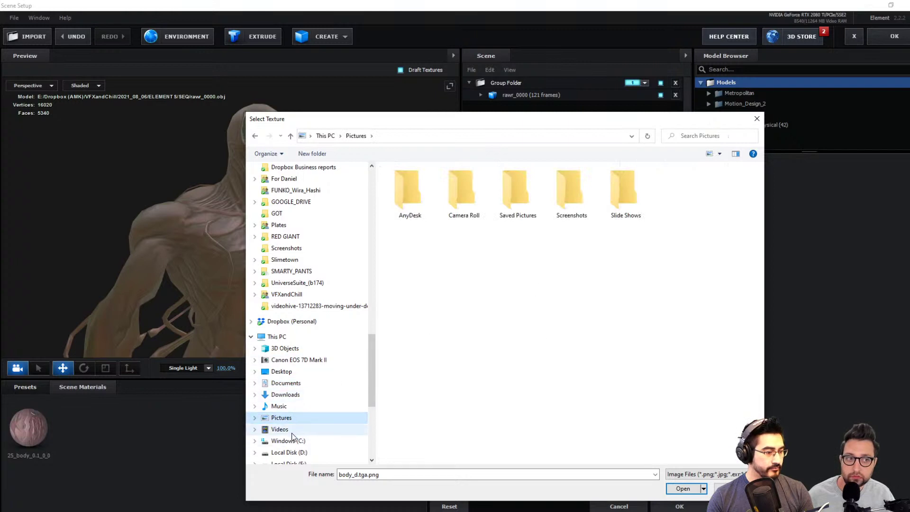
scroll(286, 291, "up", 1)
scroll(286, 291, "up", 5)
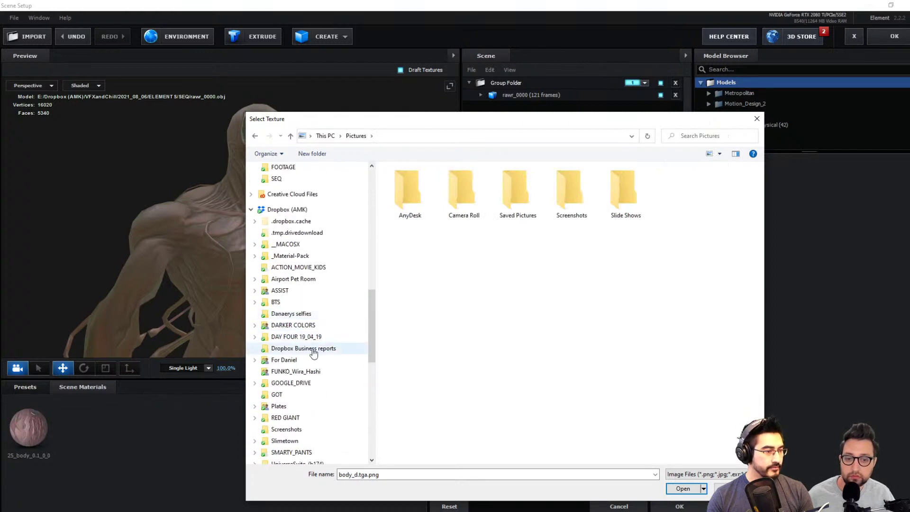
scroll(309, 397, "up", 15)
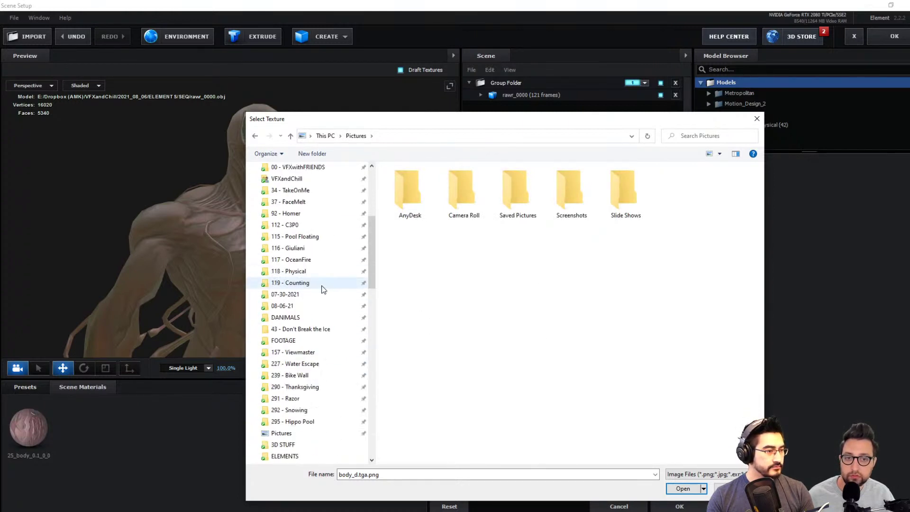
Open the Pro_Shaders_2_maps folder inside the Materials folder of Documents' VideoCopilot folder.
left_click(326, 136)
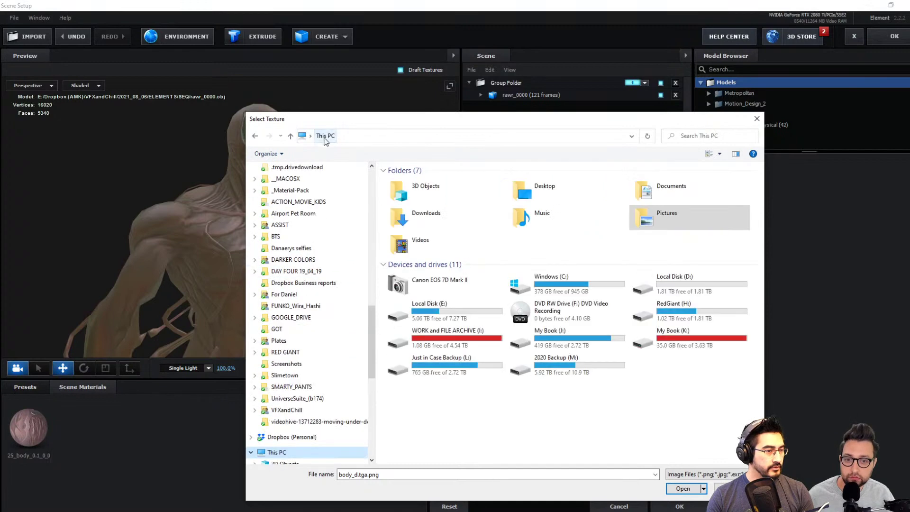
double_click(659, 190)
double_click(424, 354)
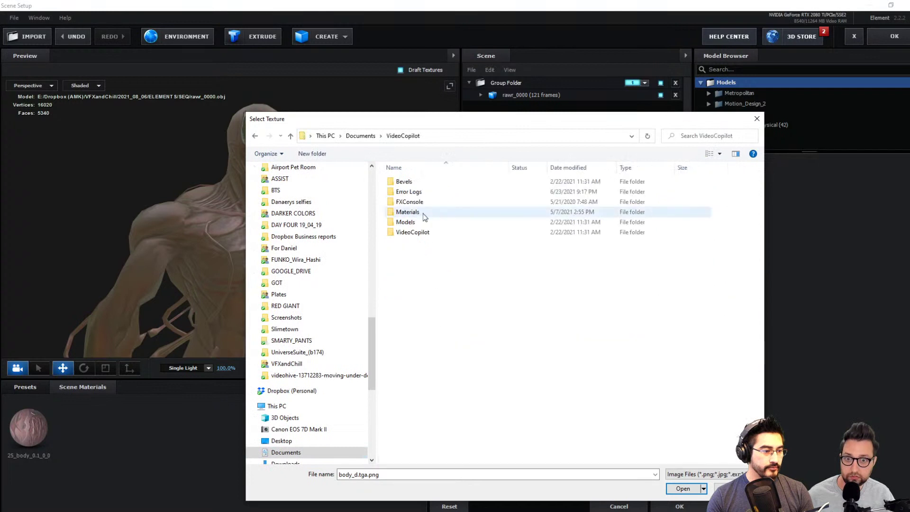
double_click(417, 212)
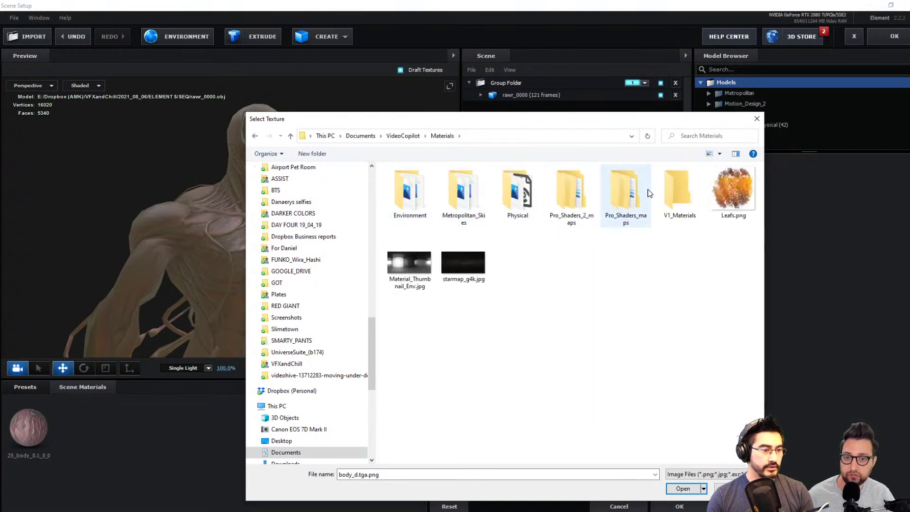
double_click(573, 192)
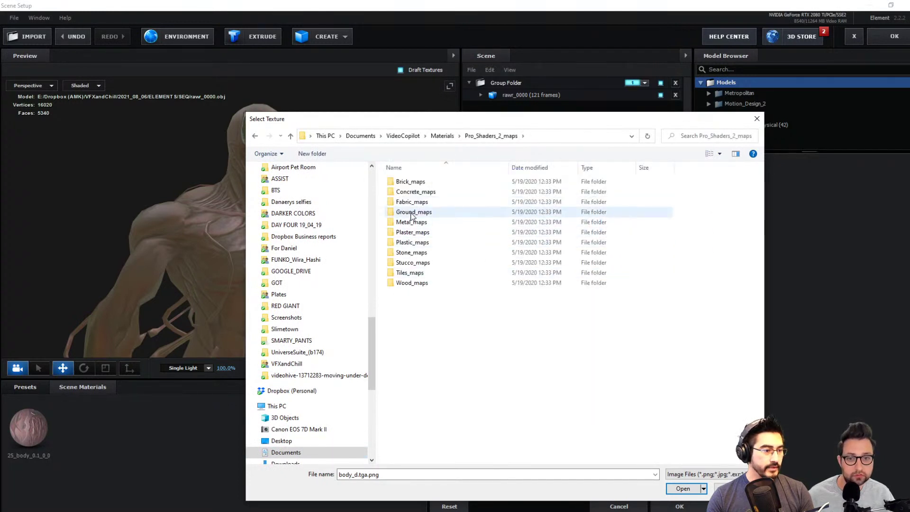
Load concrete_wall_grunge_03_normal.dds from the Concrete_maps folder as the body material's Normal Bump texture.
left_click(426, 194)
double_click(425, 193)
scroll(571, 325, "down", 3)
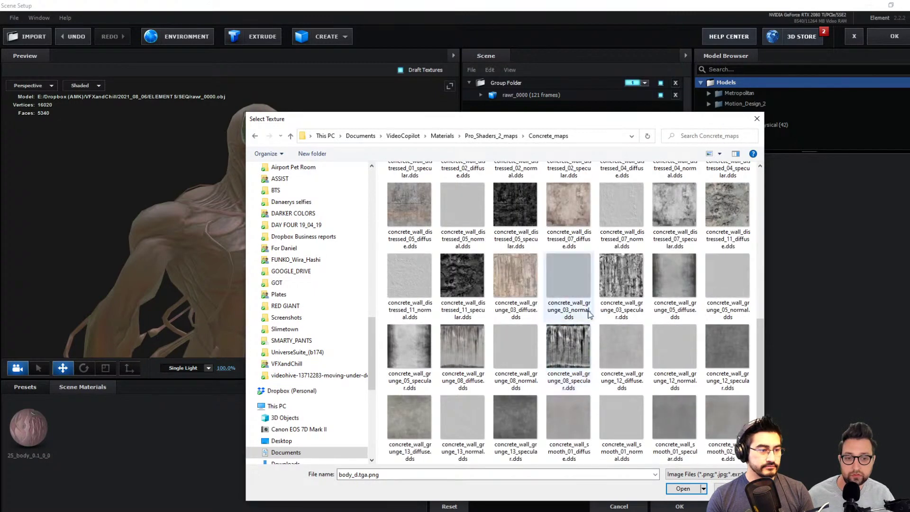
left_click(568, 280)
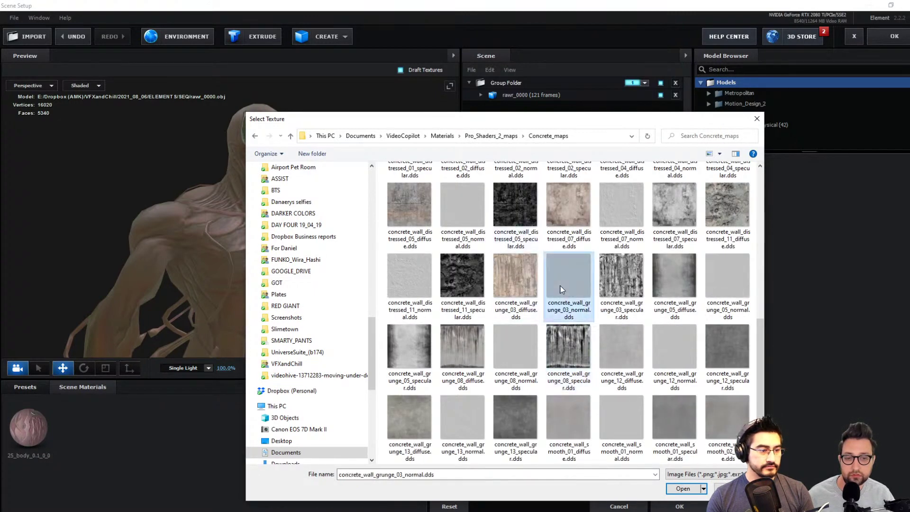
double_click(568, 285)
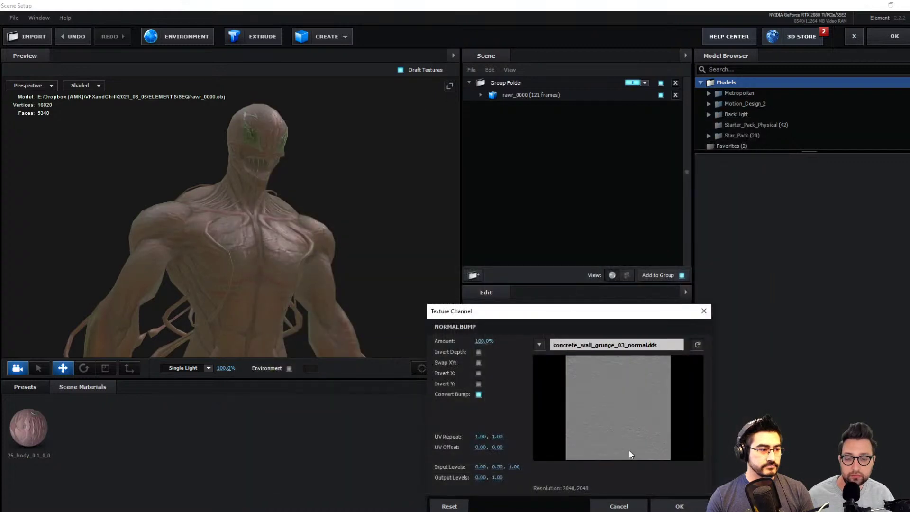
left_click(679, 506)
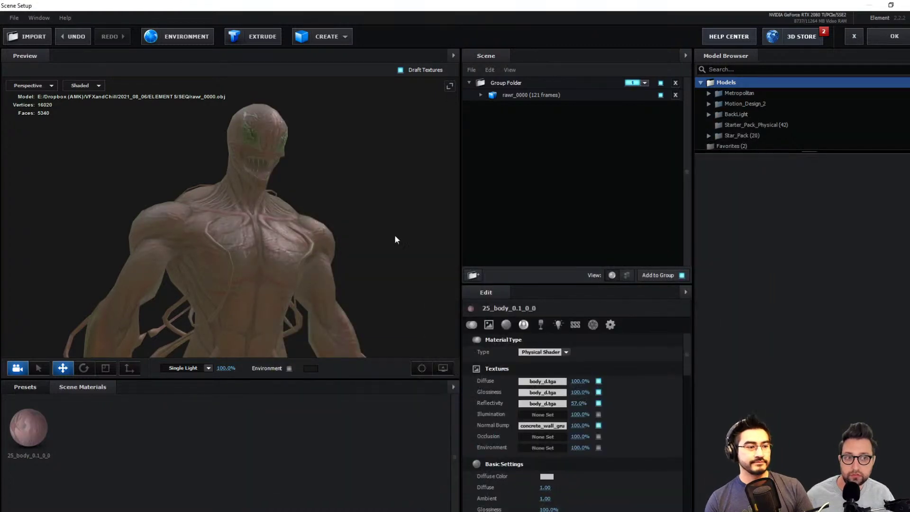
Set the body material's texture amounts to 38% Glossiness, 100% Reflectivity and 143% Normal Bump, checking the chest and head.
scroll(341, 246, "up", 5)
mouse_move(340, 245)
left_mouse_down()
mouse_move(321, 252)
mouse_move(329, 254)
left_mouse_up()
scroll(329, 254, "down", 4)
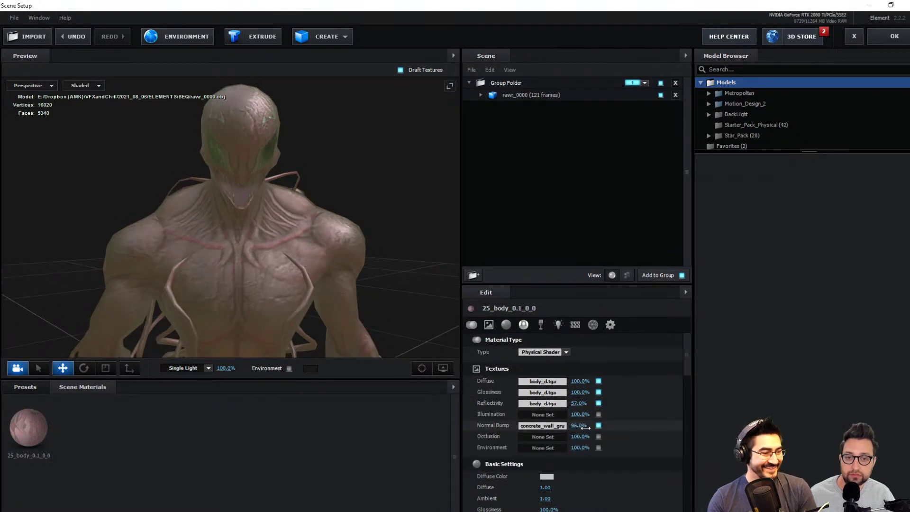
mouse_move(578, 403)
left_mouse_down()
mouse_move(627, 387)
mouse_move(567, 401)
left_mouse_up()
left_click_drag(289, 234, 269, 240)
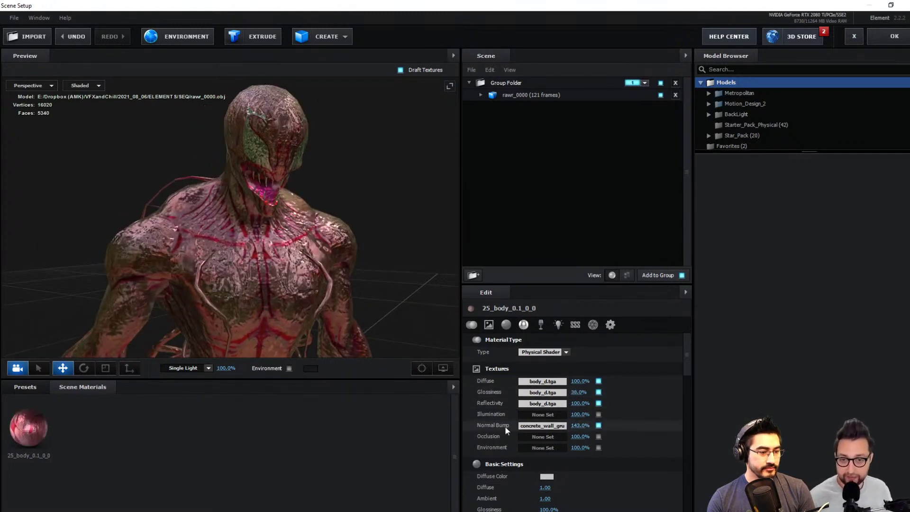
Set the Normal Bump texture's UV Repeat to about 1.63 by 2.49 and apply it.
left_click(537, 426)
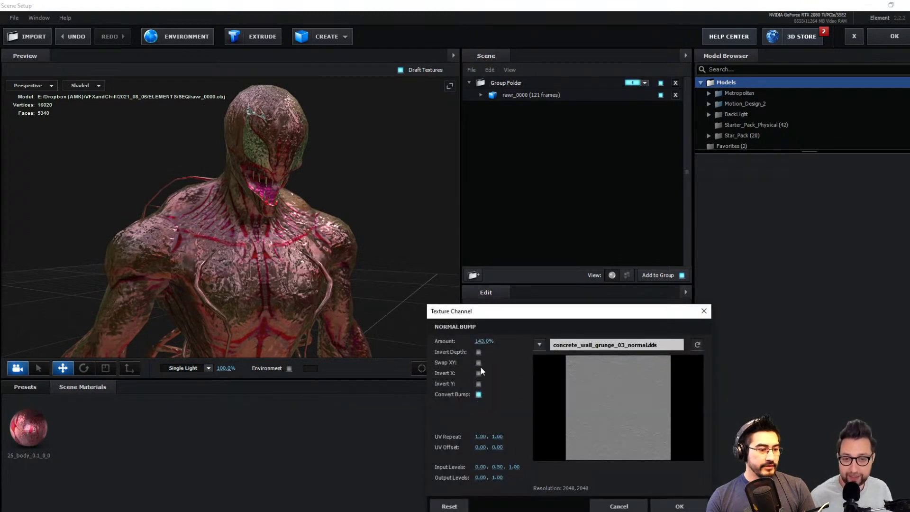
left_click_drag(483, 433, 418, 453)
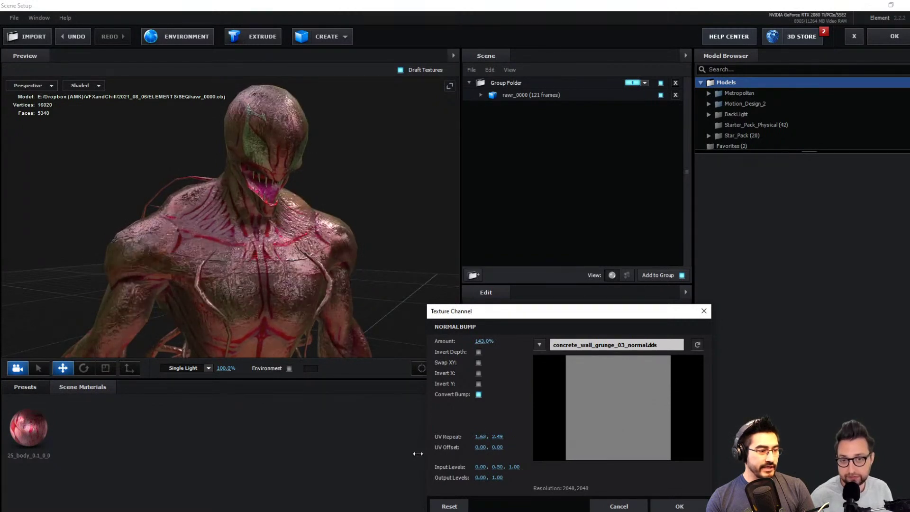
left_click(680, 507)
Check the finished body material from several angles and accept the Element scene setup.
mouse_move(404, 336)
left_mouse_down()
mouse_move(338, 328)
mouse_move(403, 346)
left_mouse_up()
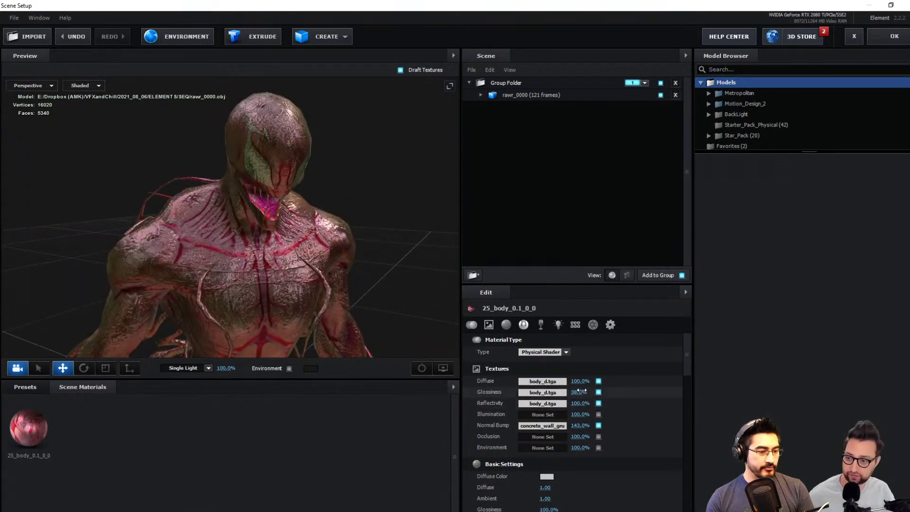
mouse_move(590, 392)
left_mouse_down()
mouse_move(556, 408)
mouse_move(599, 402)
left_mouse_up()
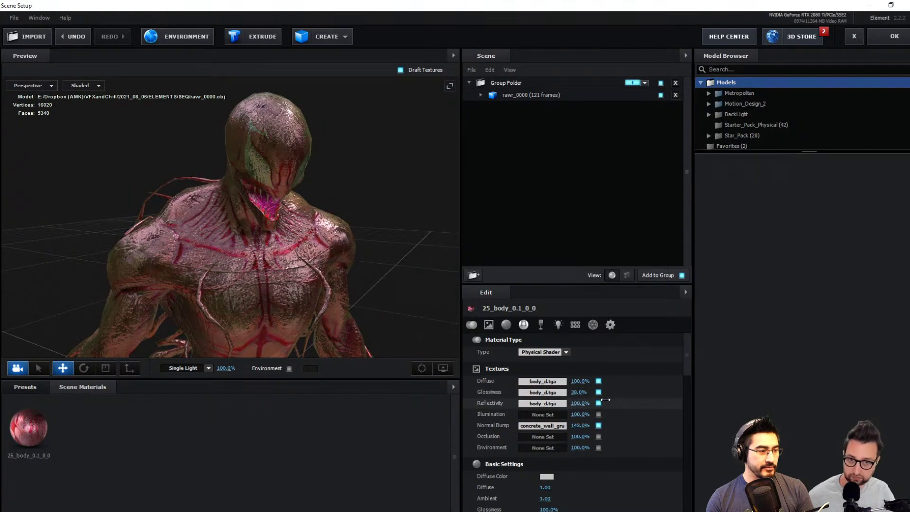
left_click_drag(334, 296, 338, 259)
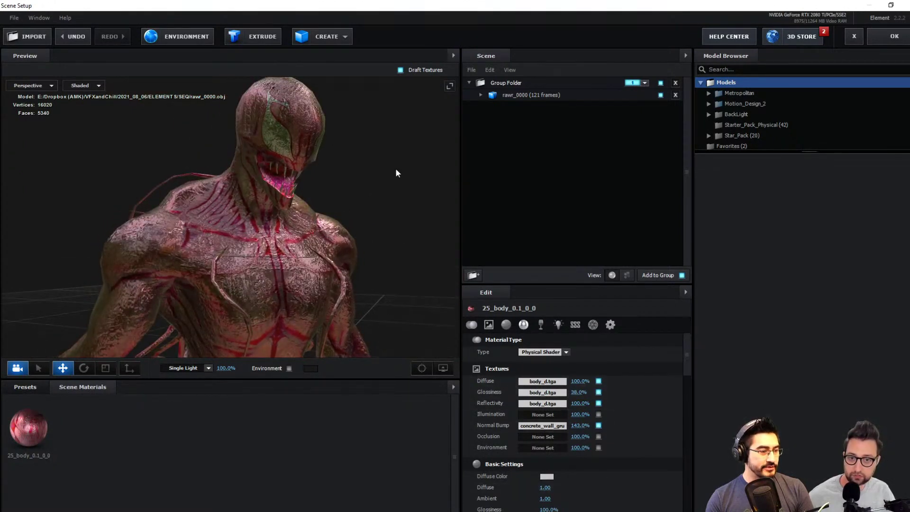
left_click(889, 40)
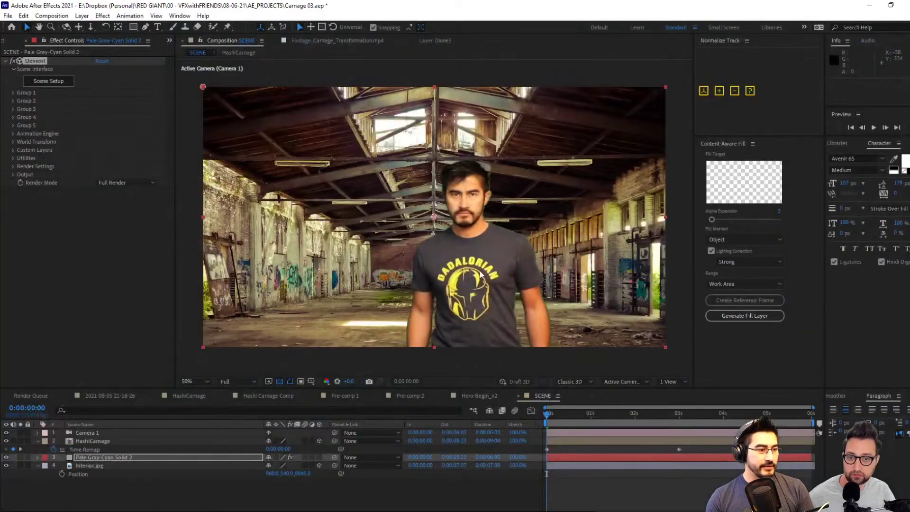
Create a group null for Element's Group 1 from its group utilities.
left_click(13, 92)
left_click(30, 150)
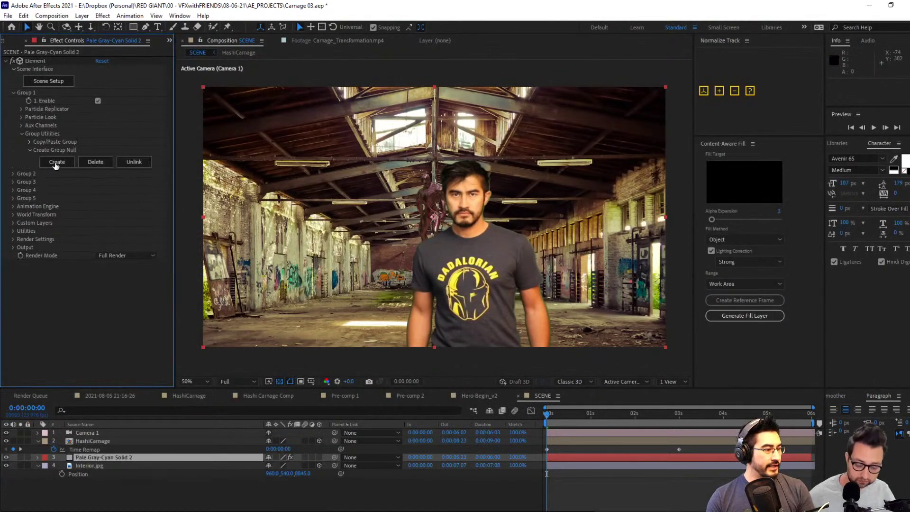
left_click(57, 162)
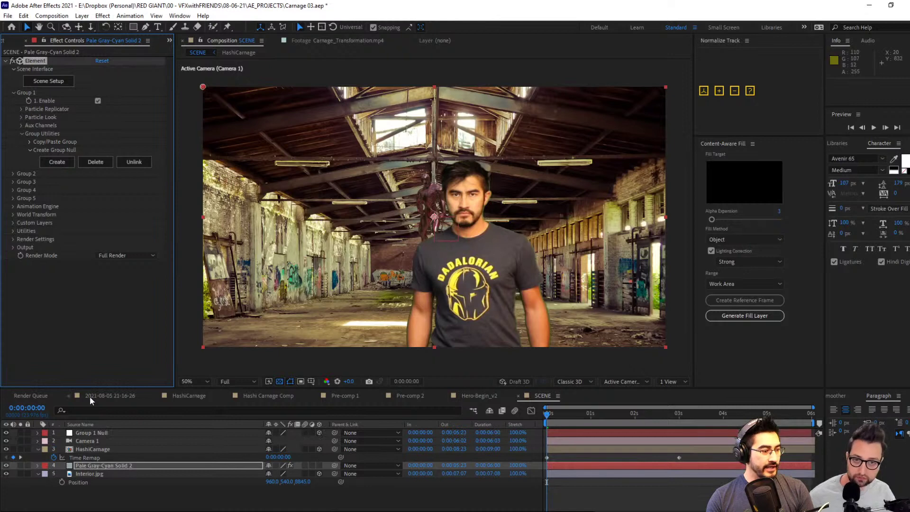
Enlarge and lower Group 1 Null so Carnage fills the frame height, and move the Element solid above the HashiCarnage layer.
left_click(99, 433)
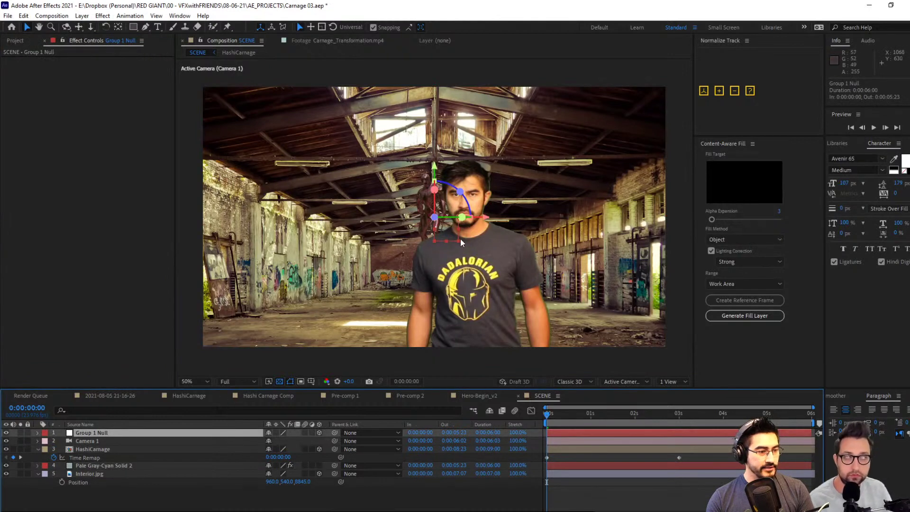
left_click_drag(458, 241, 548, 339)
left_click_drag(482, 255, 484, 367)
left_click_drag(99, 465, 100, 446)
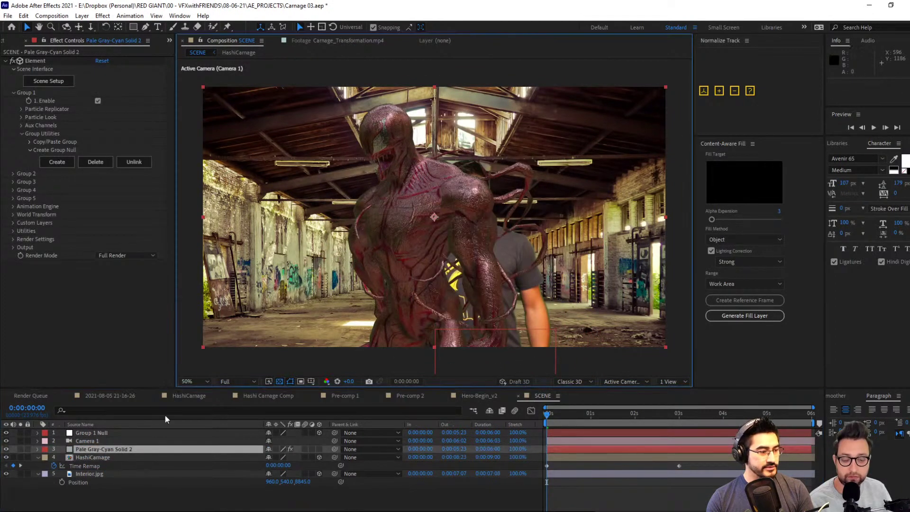
Rotate Group 1 Null to turn the Carnage model toward the camera and preview the animation.
left_click(128, 434)
key("w")
left_click_drag(504, 366, 514, 367)
key("space")
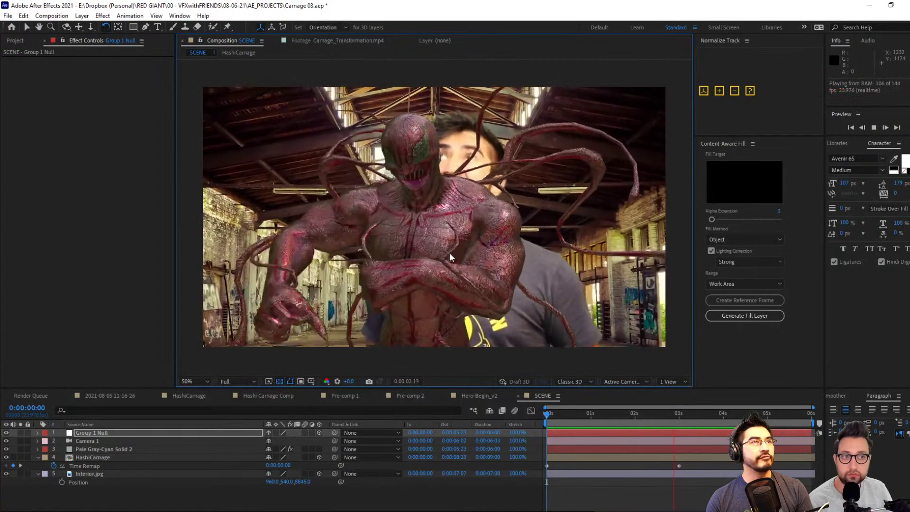
Switch to Photoshop and generate a normal map from the Meat-Diffuse.jpg texture, accepting the default settings.
key("space")
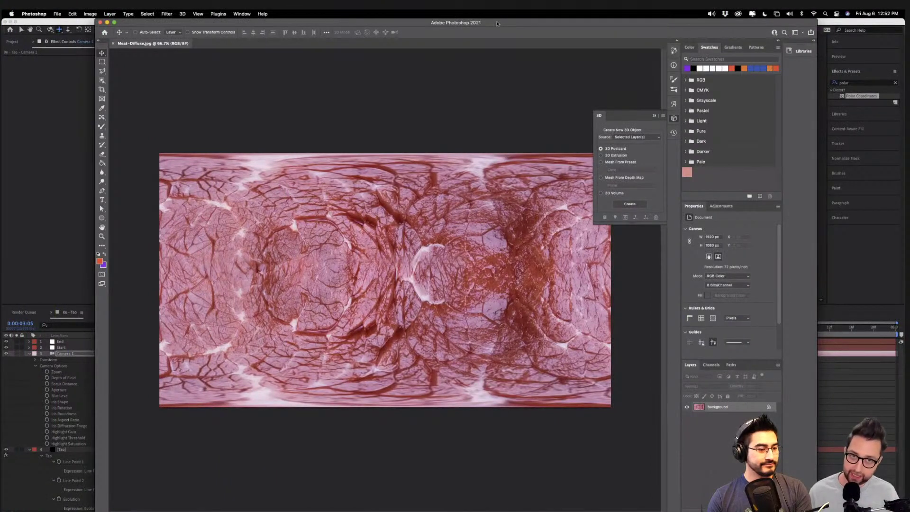
left_click_drag(497, 23, 472, 19)
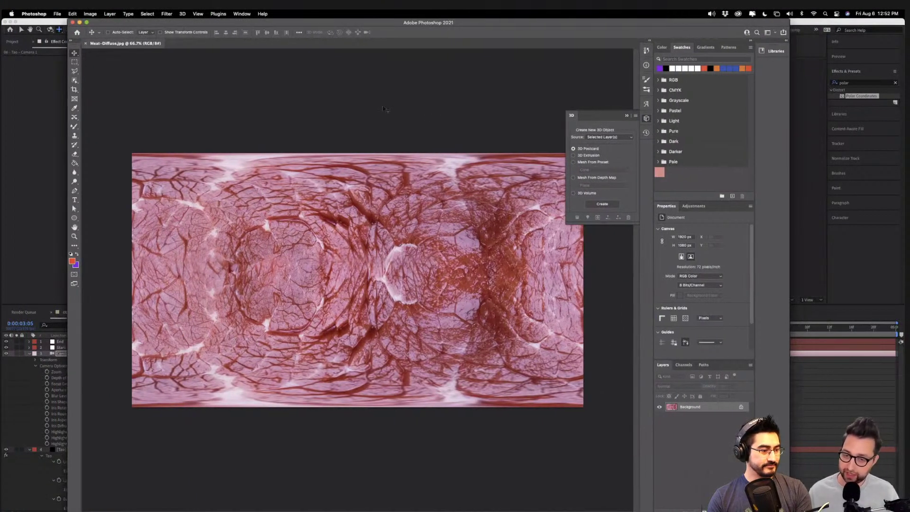
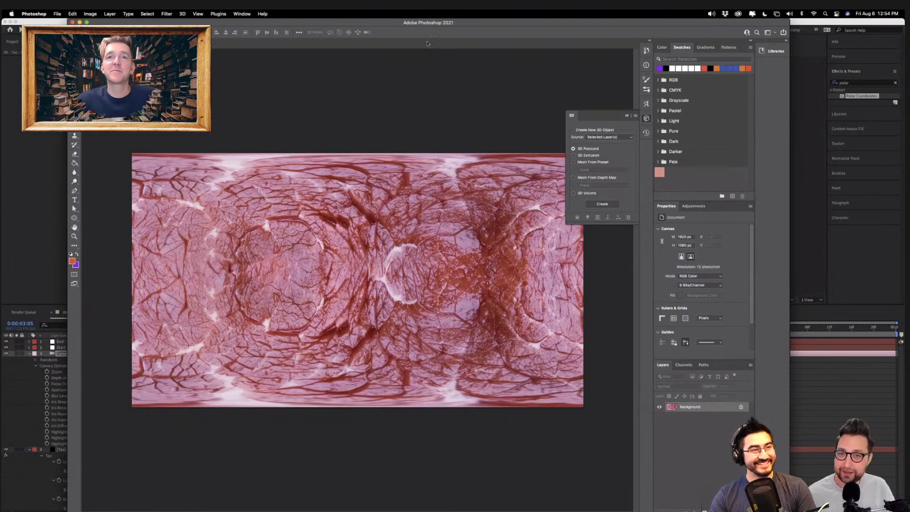
left_click(163, 14)
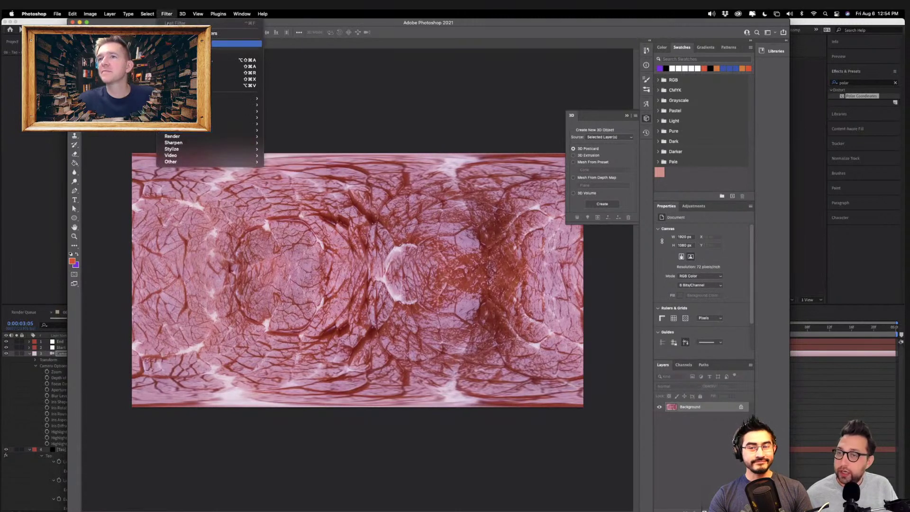
left_click(163, 15)
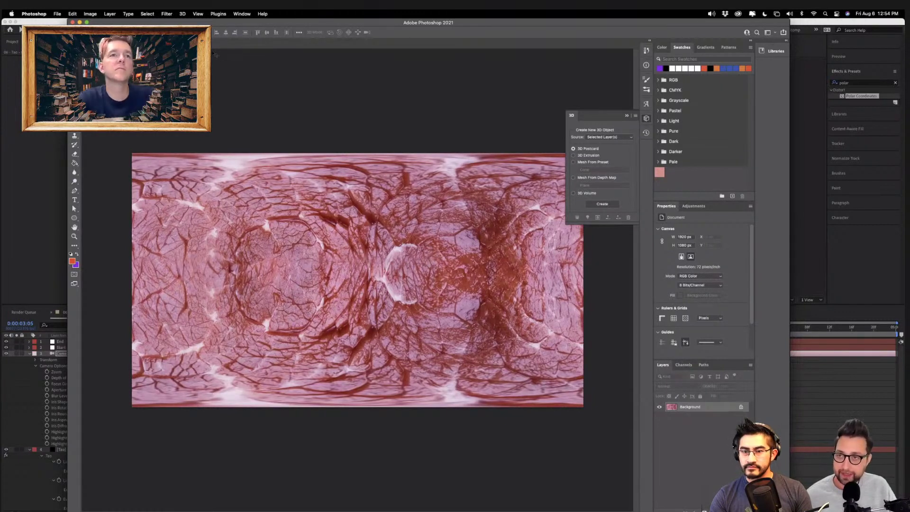
left_click(162, 18)
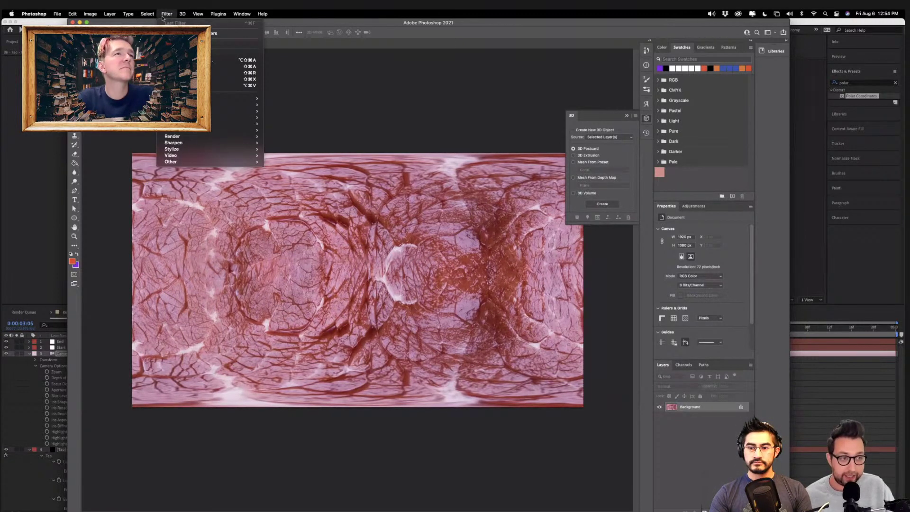
mouse_move(220, 98)
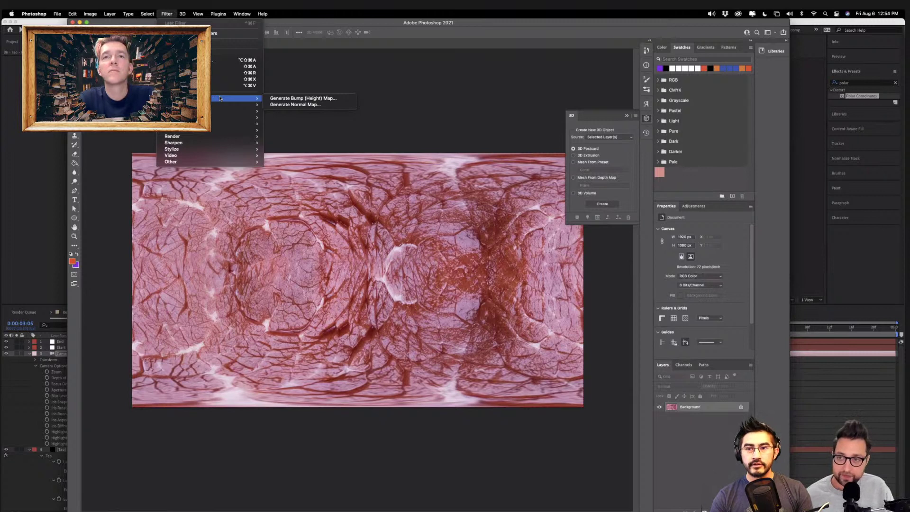
left_click(318, 104)
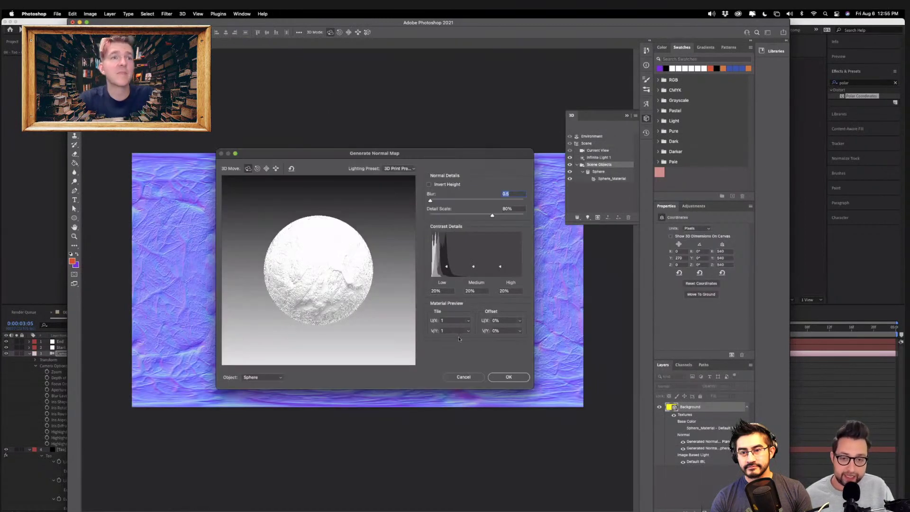
left_click(519, 379)
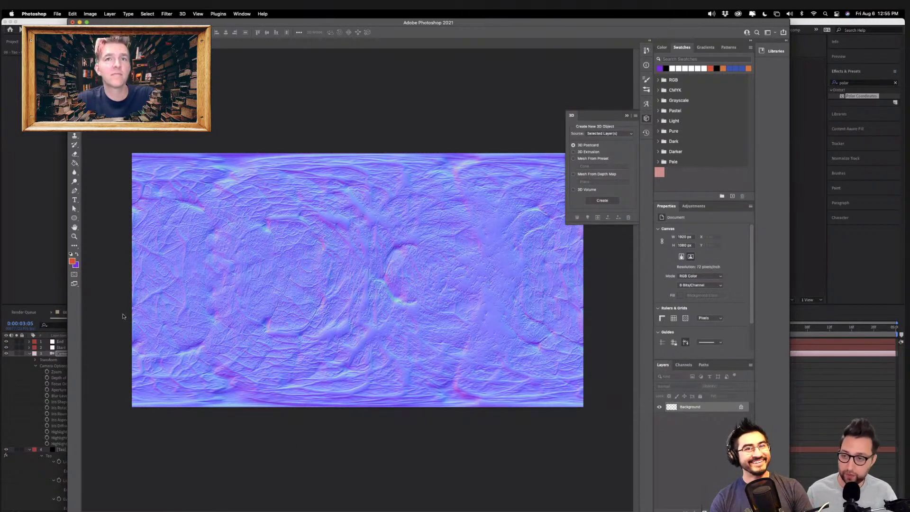
Switch to After Effects, add Meat-Normal2.jpg to the 06 - Tao composition below the Tao layer, and hide it.
left_click(35, 268)
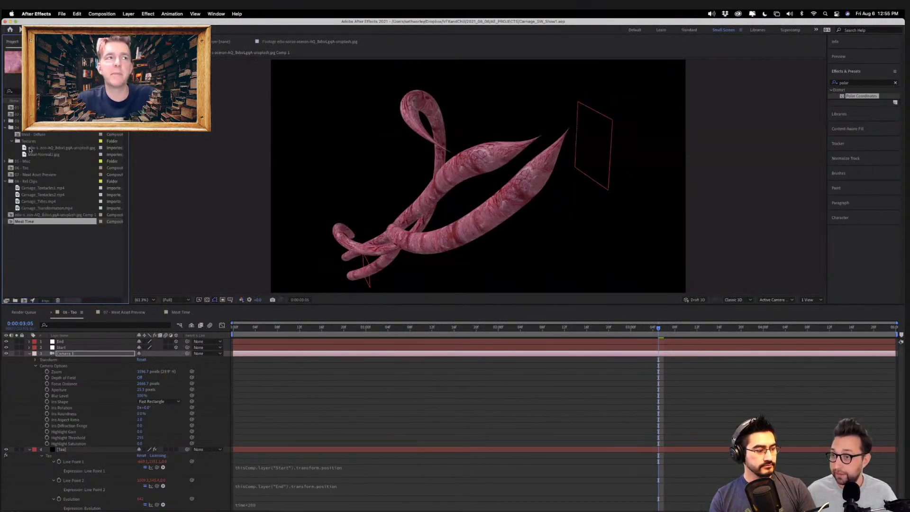
left_click(24, 155)
left_click_drag(25, 154, 89, 348)
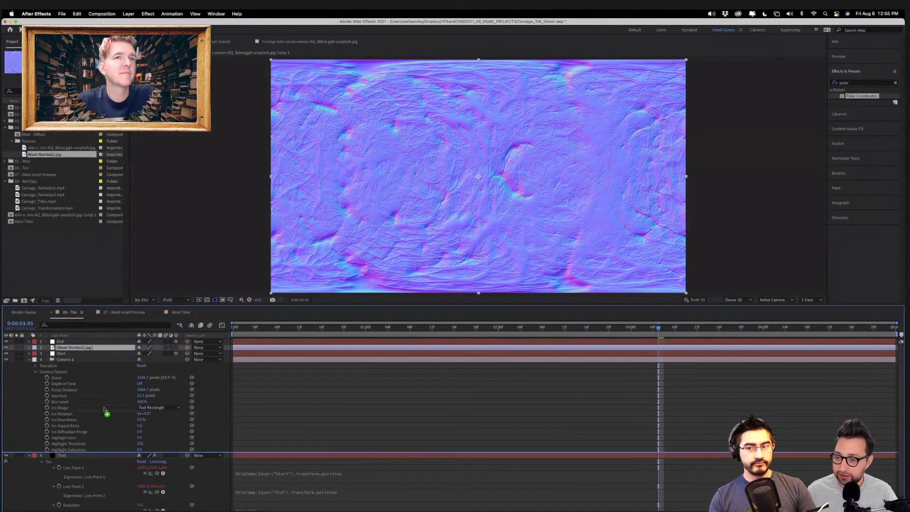
key("Delete")
scroll(83, 493, "down", 2)
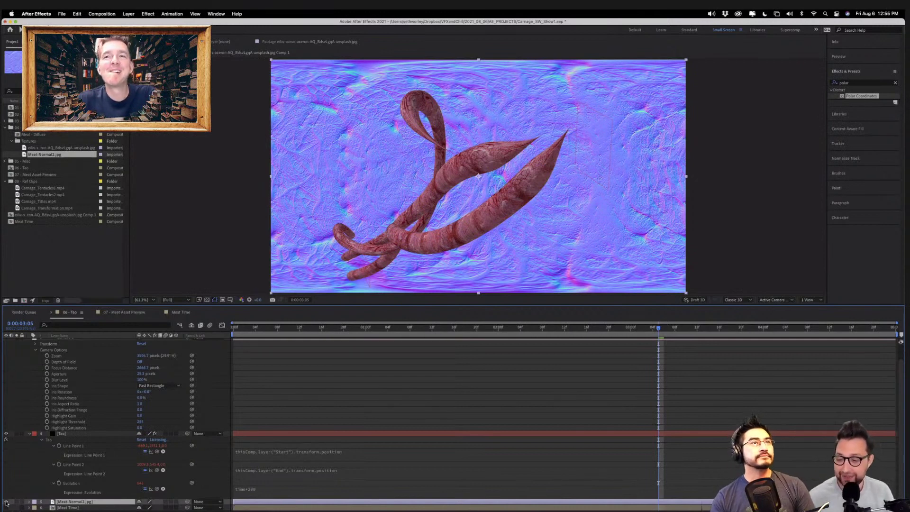
left_click(6, 501)
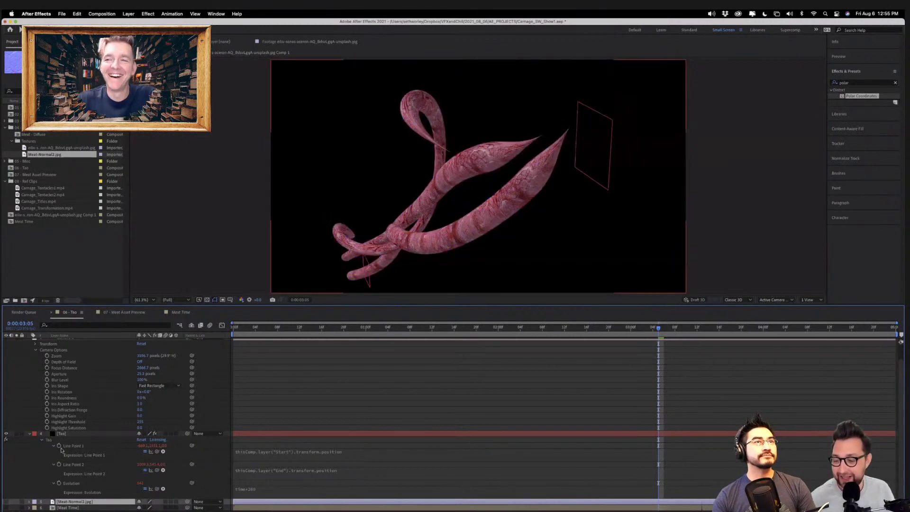
Assign the hidden Meat-Normal2.jpg layer as the Tao effect's normal map and raise the Normal Map Strength to 477.
left_click(72, 433)
key("F3")
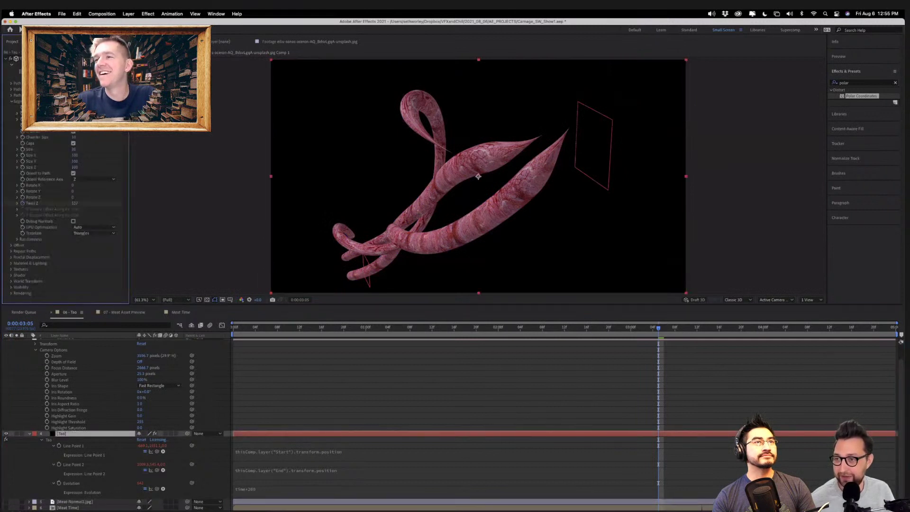
left_click(11, 269)
scroll(11, 270, "down", 3)
scroll(10, 270, "down", 1)
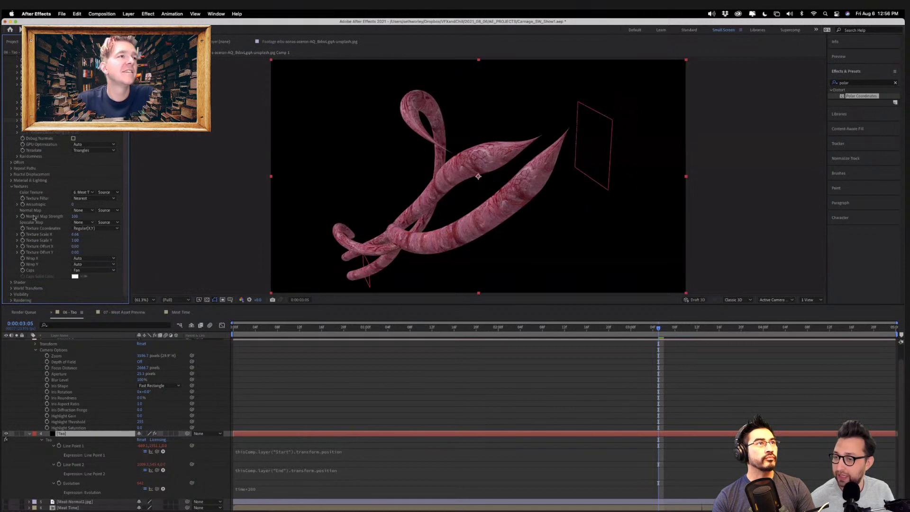
left_click(76, 210)
left_click(107, 253)
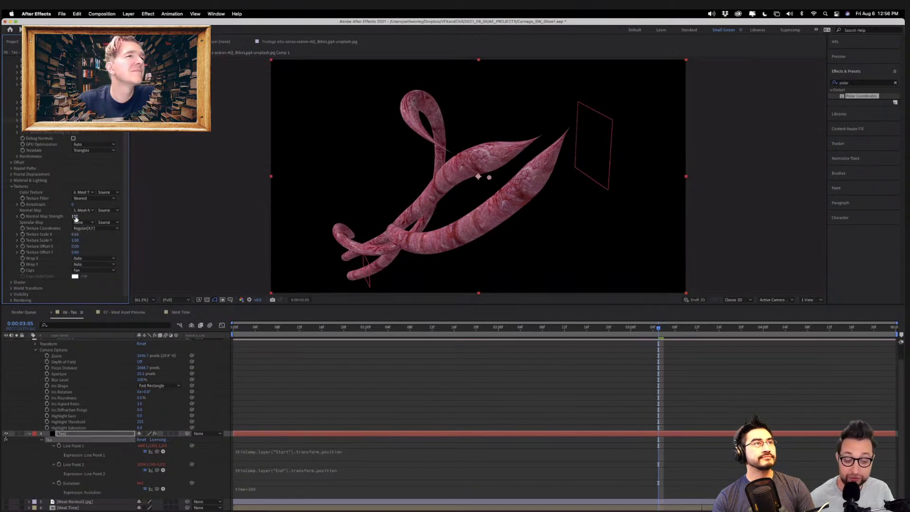
left_click_drag(76, 217, 118, 217)
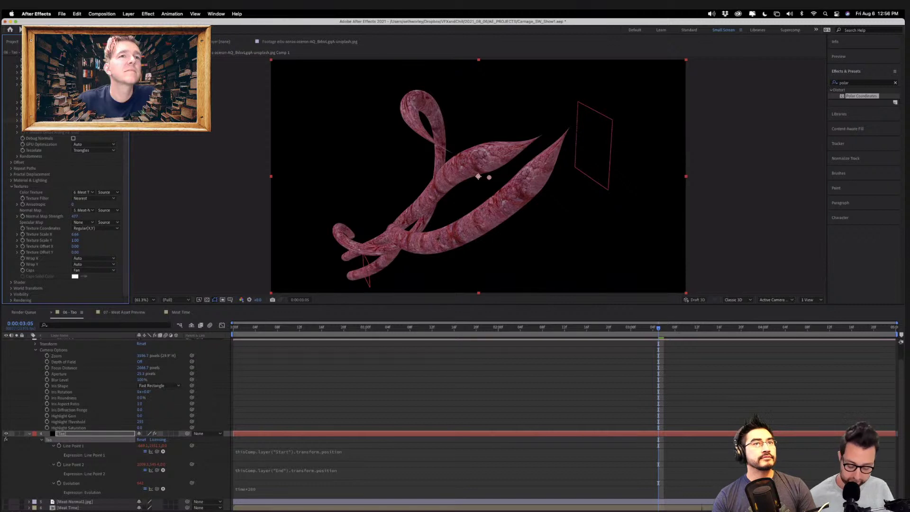
Dolly the camera closer to the tentacles for a larger view of their surface relief.
key("c")
left_click_drag(409, 198, 403, 86)
key("v")
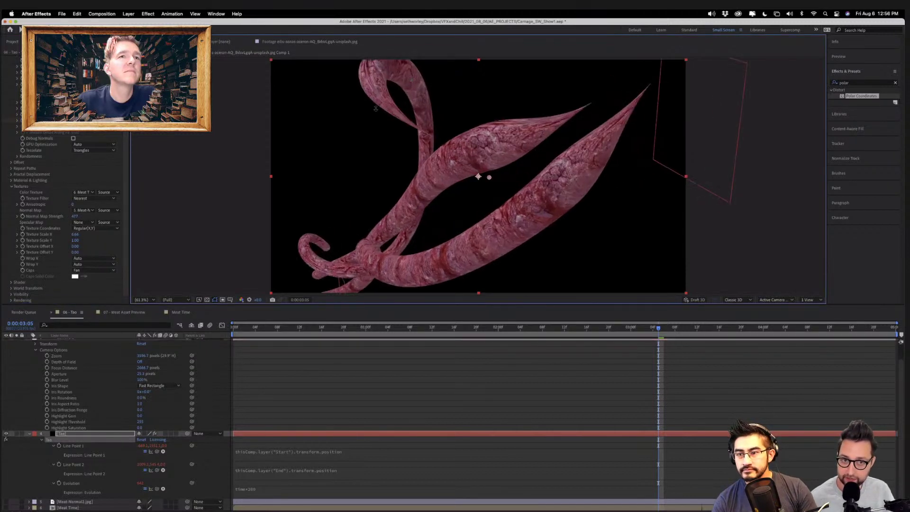
Try a white point light at 100% intensity on the tentacles, and delete it.
left_click(129, 13)
mouse_move(142, 24)
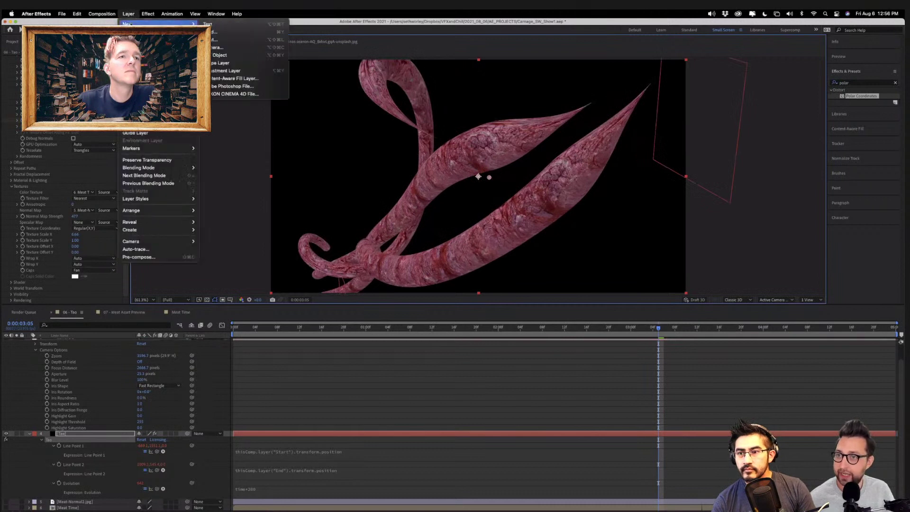
left_click(216, 39)
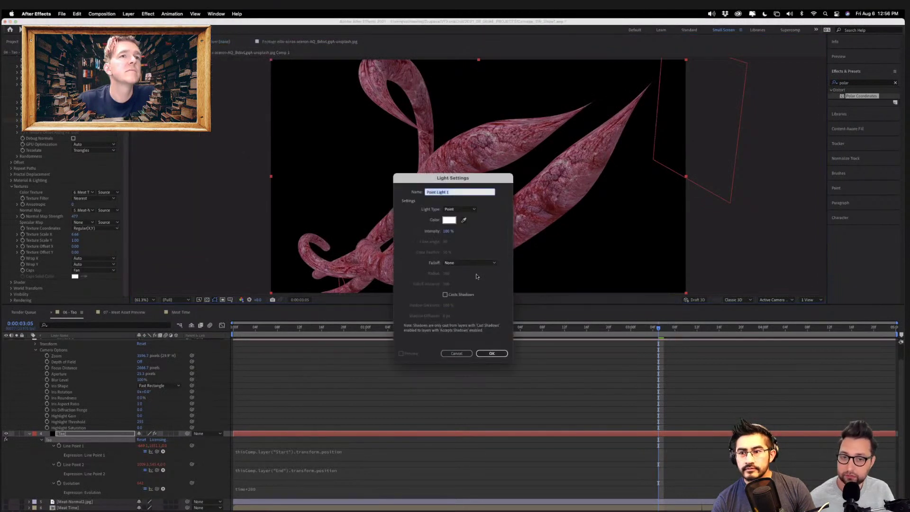
left_click(493, 353)
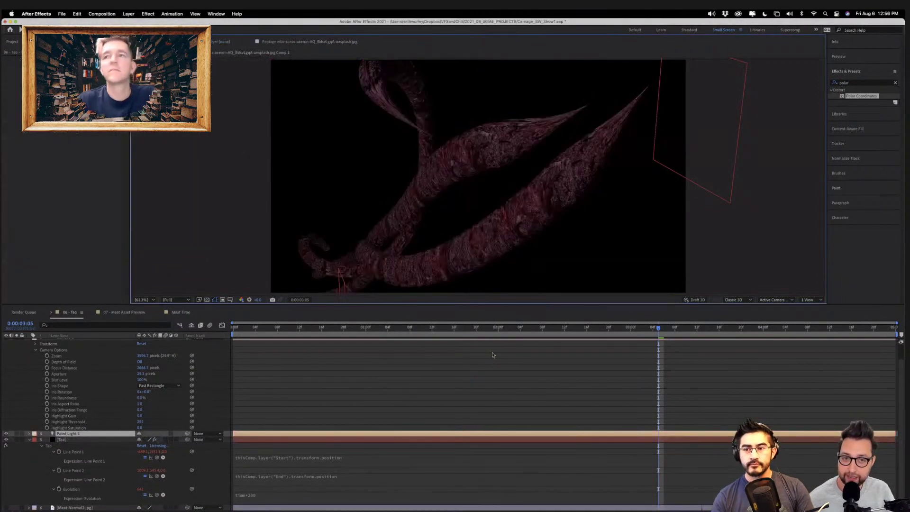
left_click(86, 434)
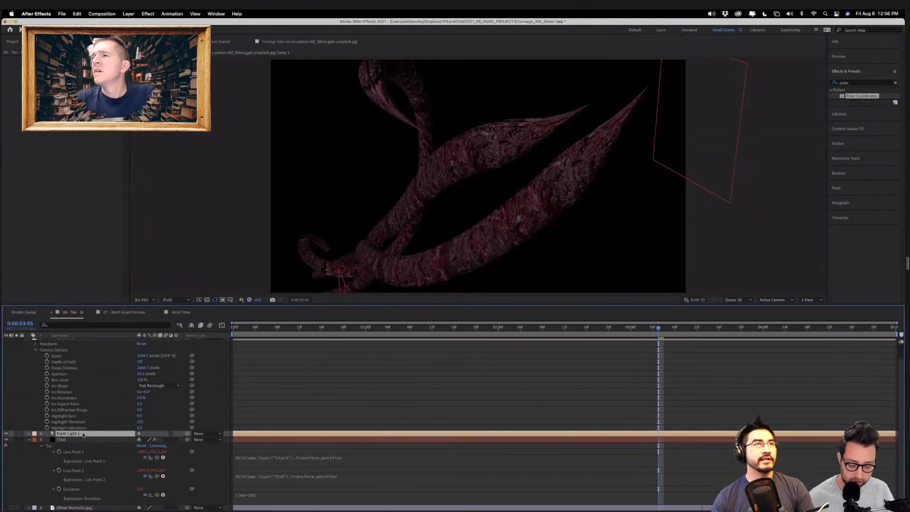
key("Delete")
In Tao's material and lighting settings, adjust Diffuse, raise Specular to about 125 and lower Shininess to about 12, saving the project.
left_click(83, 436)
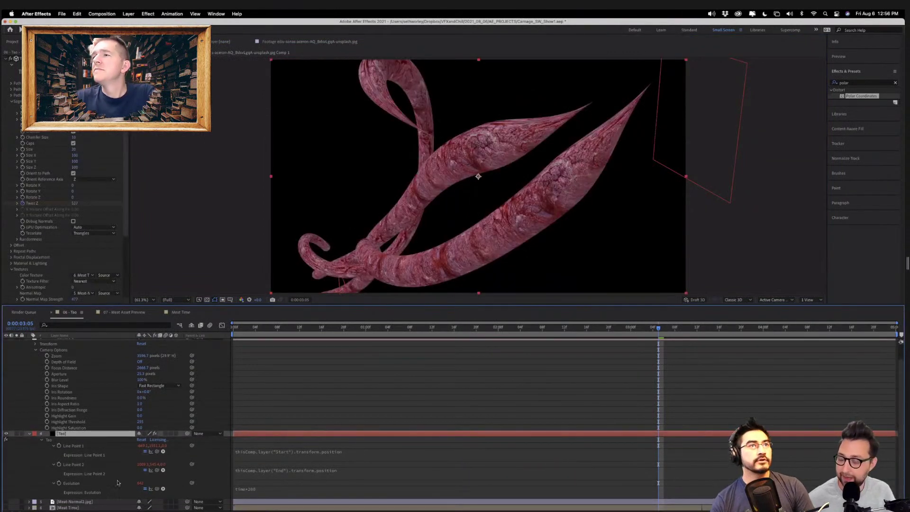
scroll(50, 258, "down", 3)
scroll(49, 258, "down", 3)
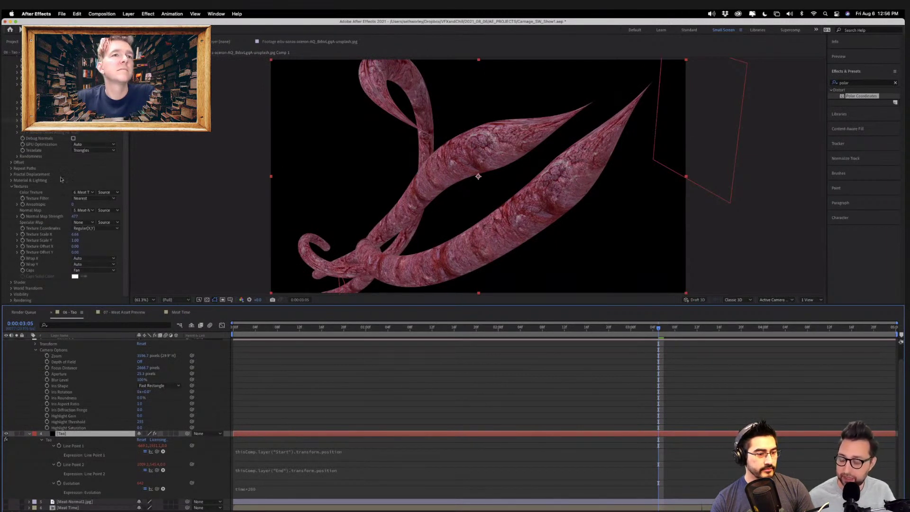
left_click(12, 180)
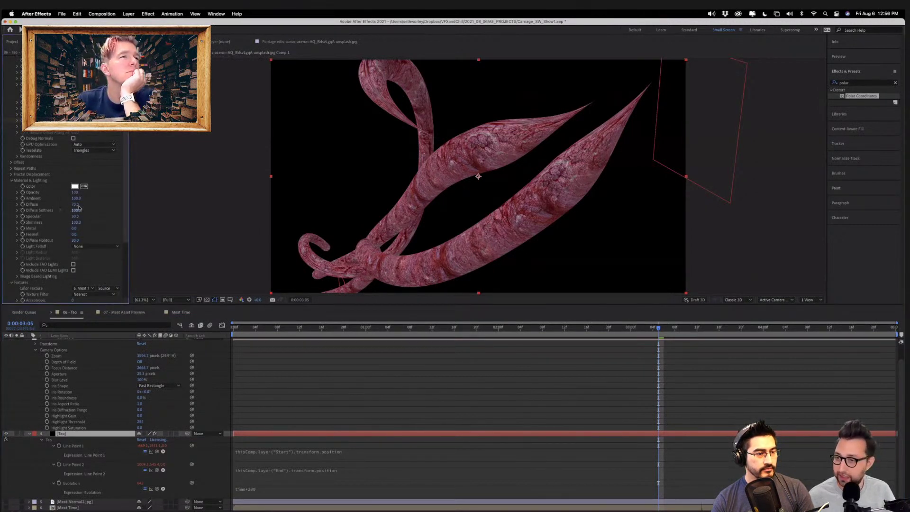
left_click_drag(74, 204, 80, 205)
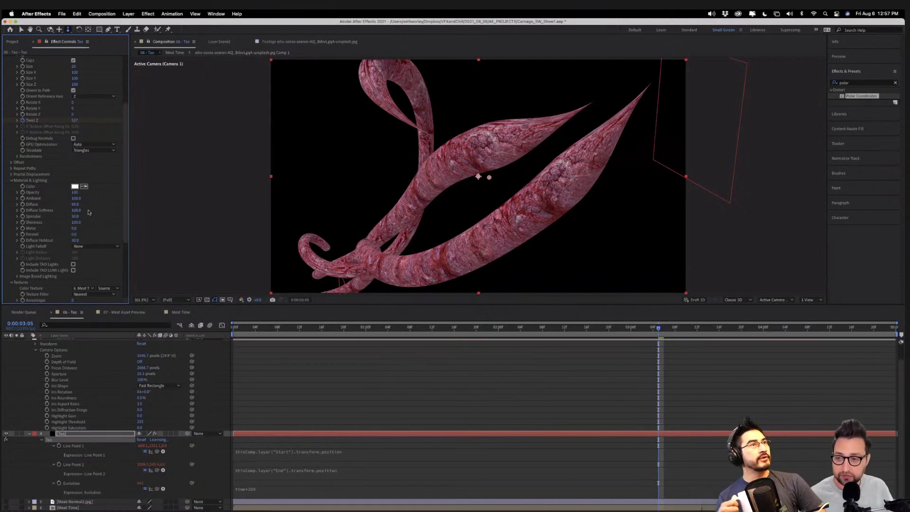
key("super+s")
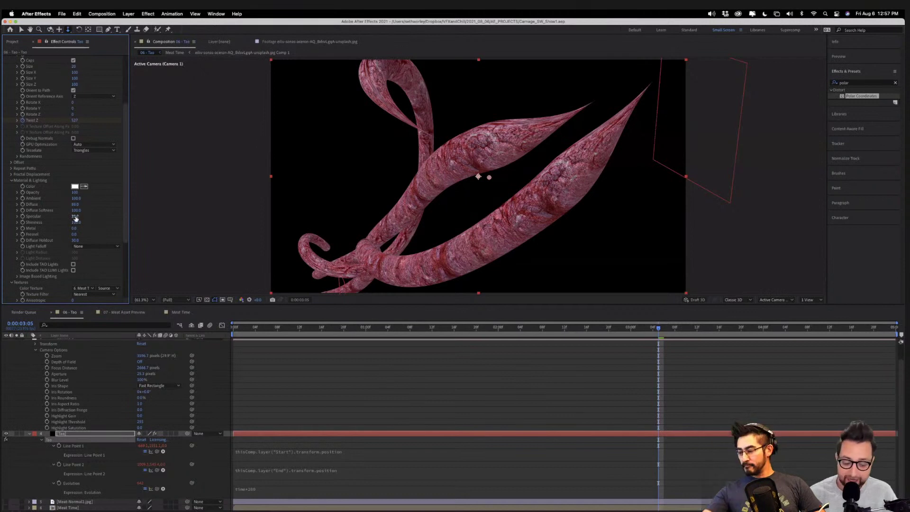
left_click_drag(76, 218, 94, 216)
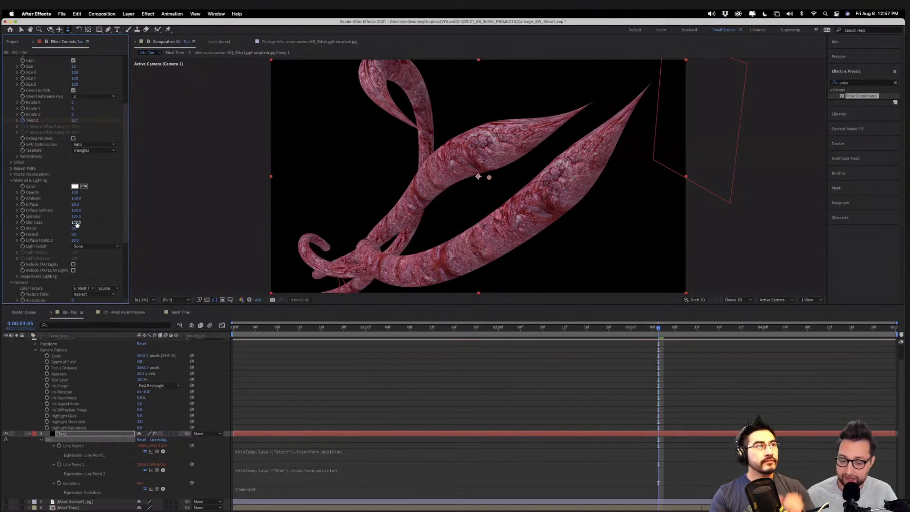
left_click_drag(76, 224, 45, 223)
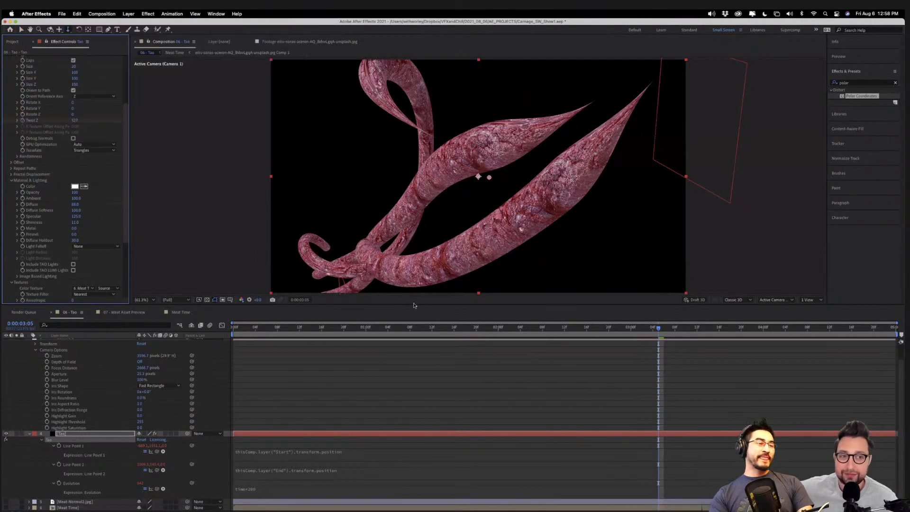
Preview the tentacle animation with the normal-mapped, glossier meat material.
left_click(508, 326)
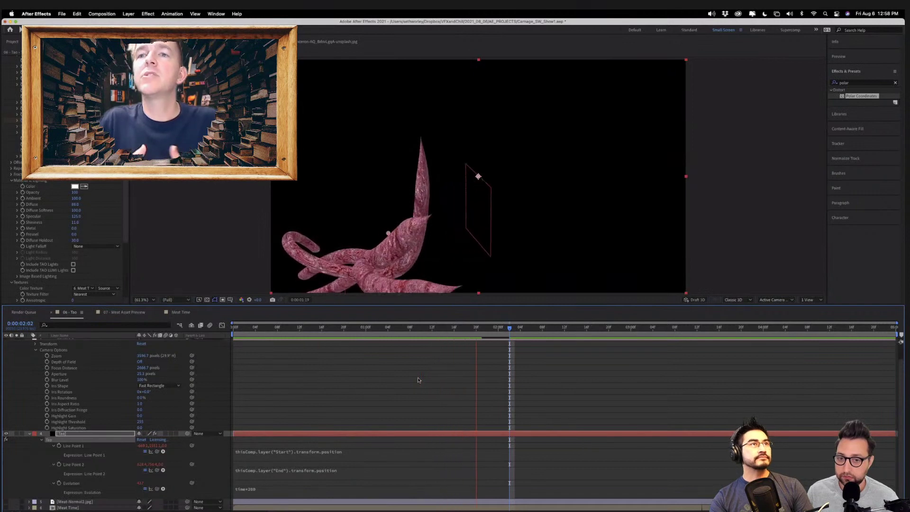
scroll(42, 241, "down", 5)
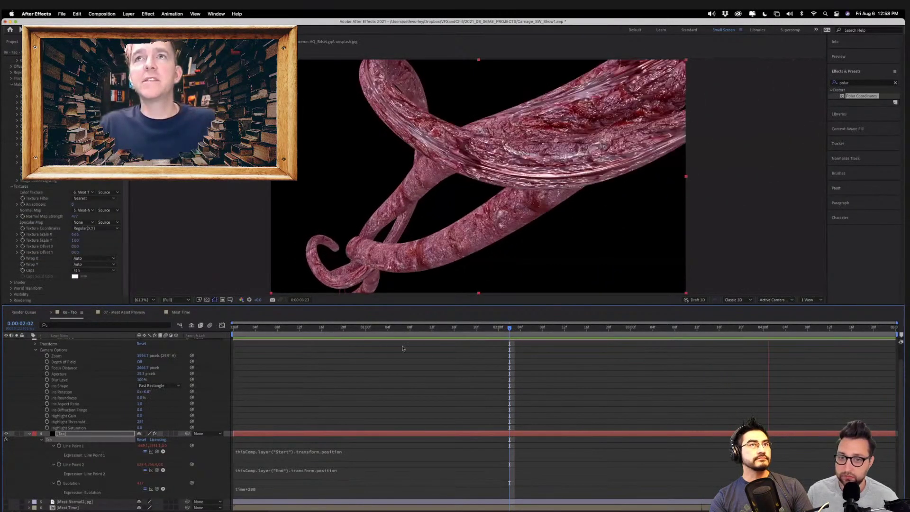
key("space")
Orbit the camera around the tentacles at 0:00:04:17 to reframe them, and scrub through the animation to 0:00:04:01.
key("c")
left_click_drag(457, 233, 426, 234)
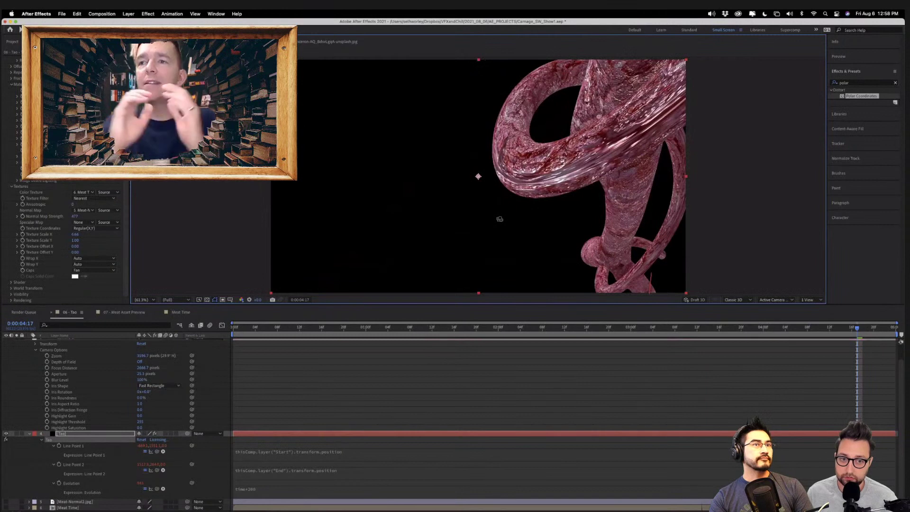
left_click_drag(480, 220, 340, 499)
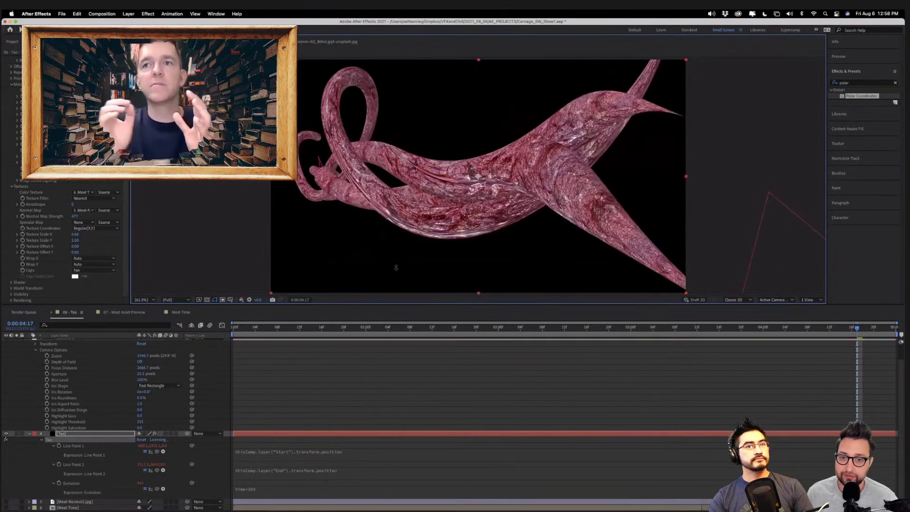
left_click_drag(386, 237, 383, 236)
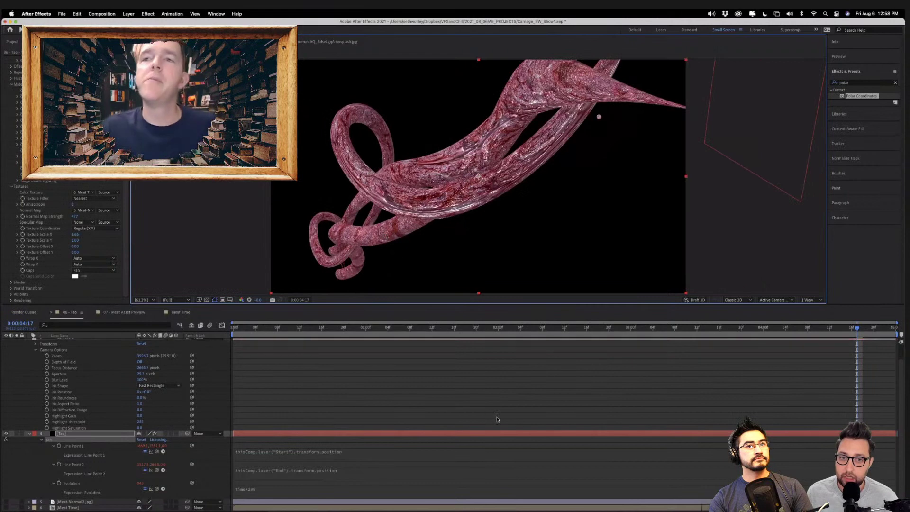
left_click_drag(463, 338, 776, 349)
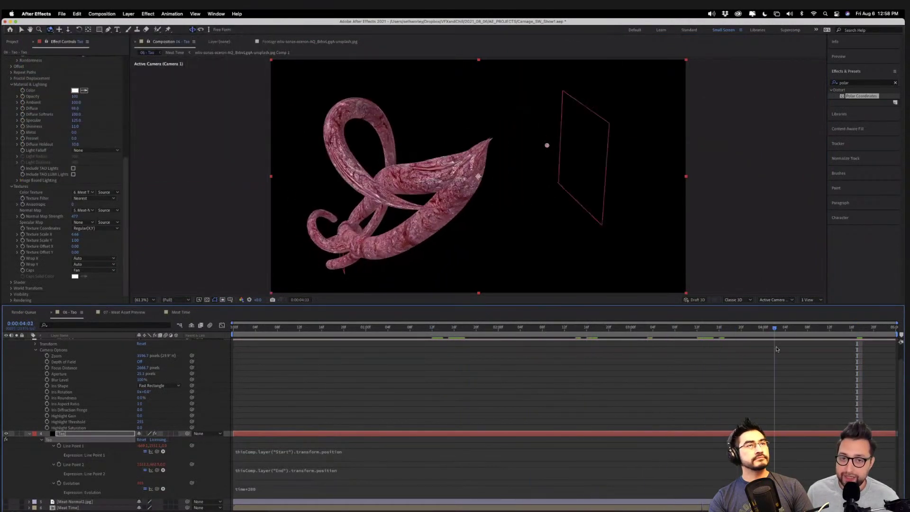
Move to 0:00:04:03 and orbit the camera slightly to reframe the tentacles.
key("Page_Down")
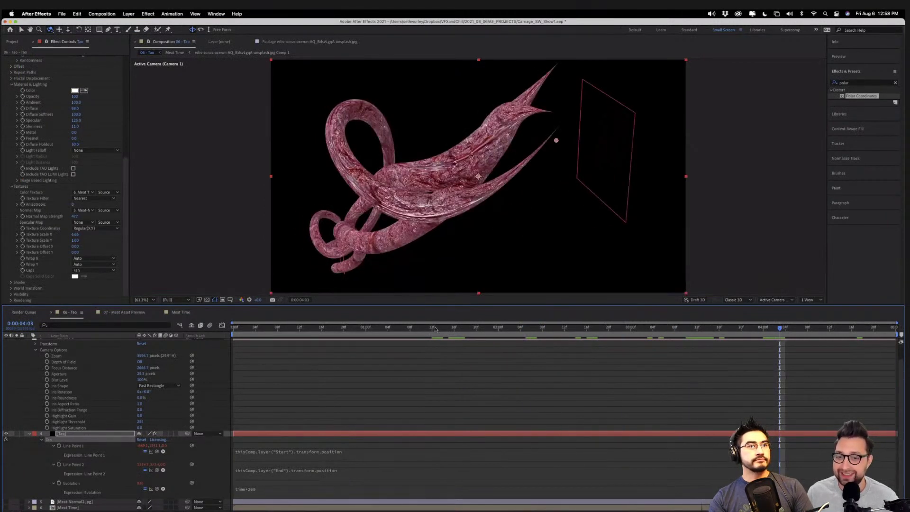
left_click_drag(402, 210, 404, 209)
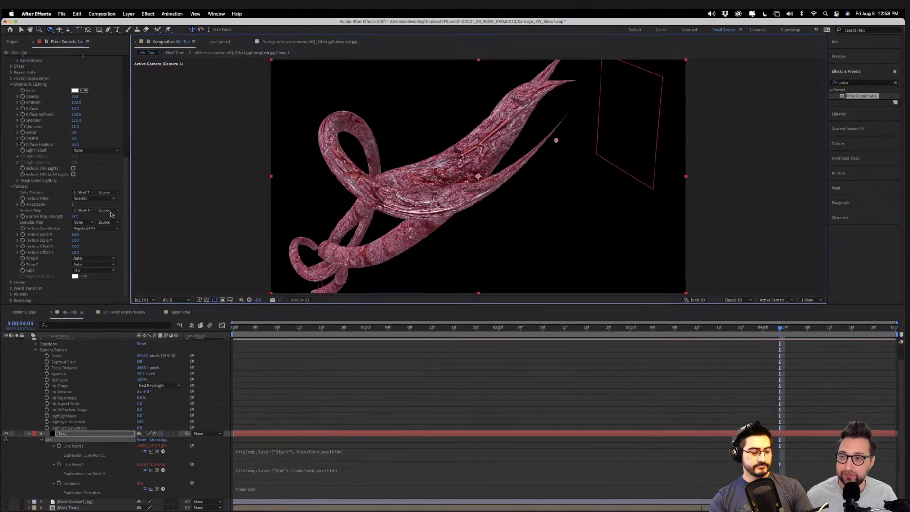
Add a null object named Focus Null to the Tao composition and make it a 3D layer.
left_click(209, 406)
left_click(127, 13)
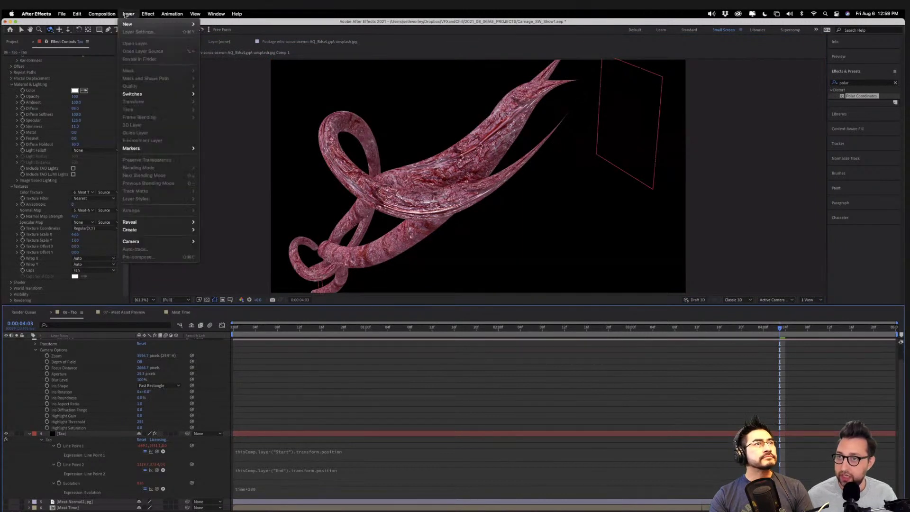
mouse_move(151, 25)
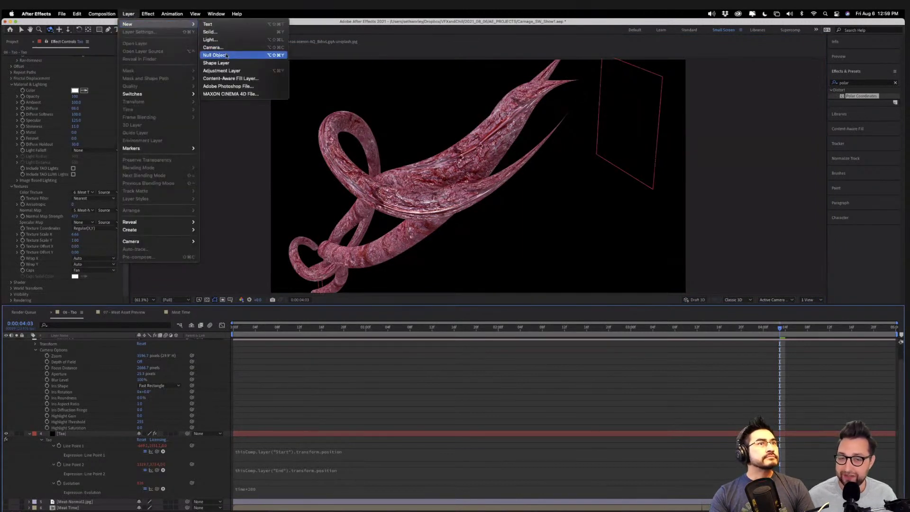
left_click(226, 55)
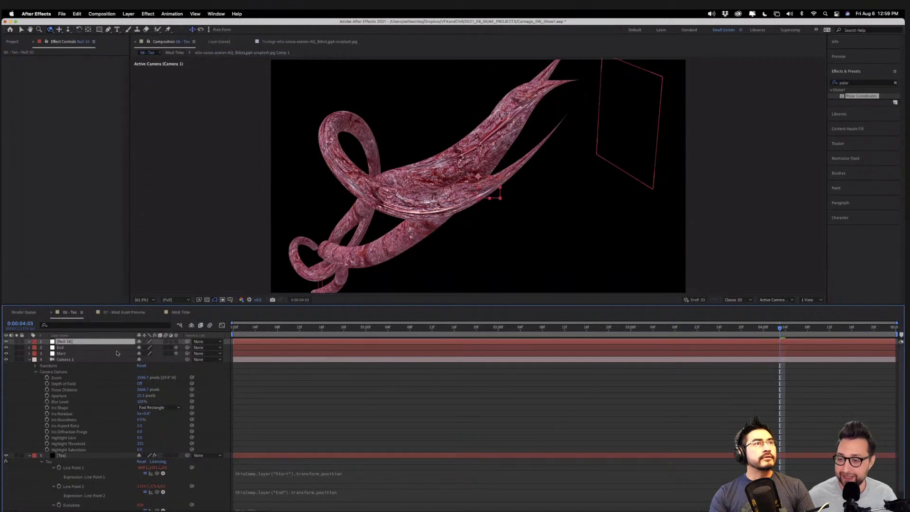
key("Return")
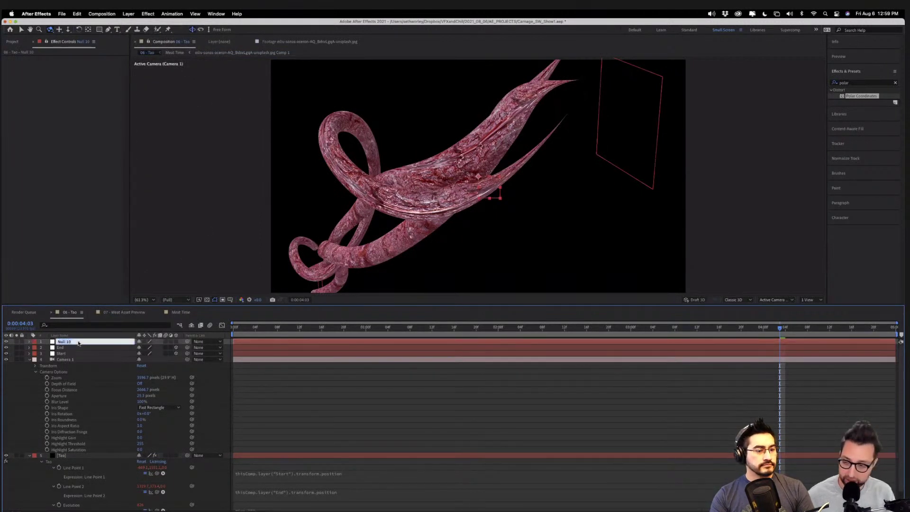
type("Focus")
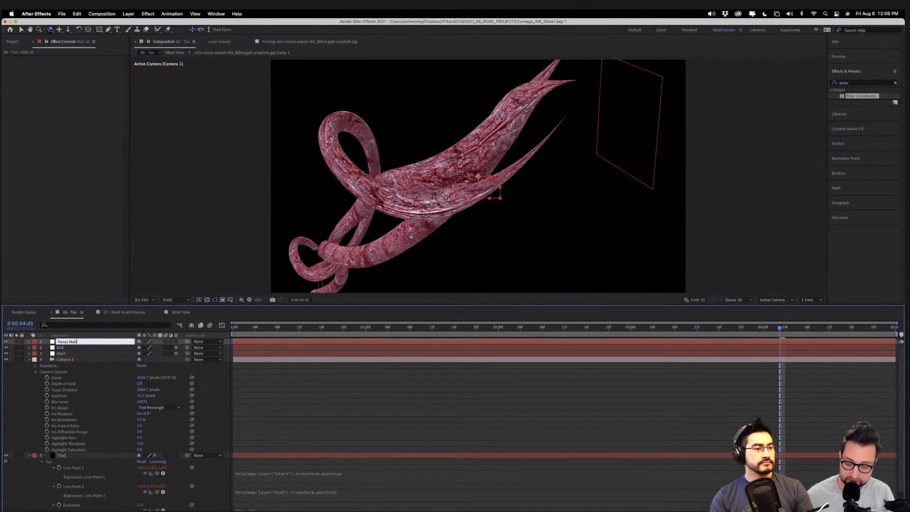
left_click(116, 376)
left_click(175, 341)
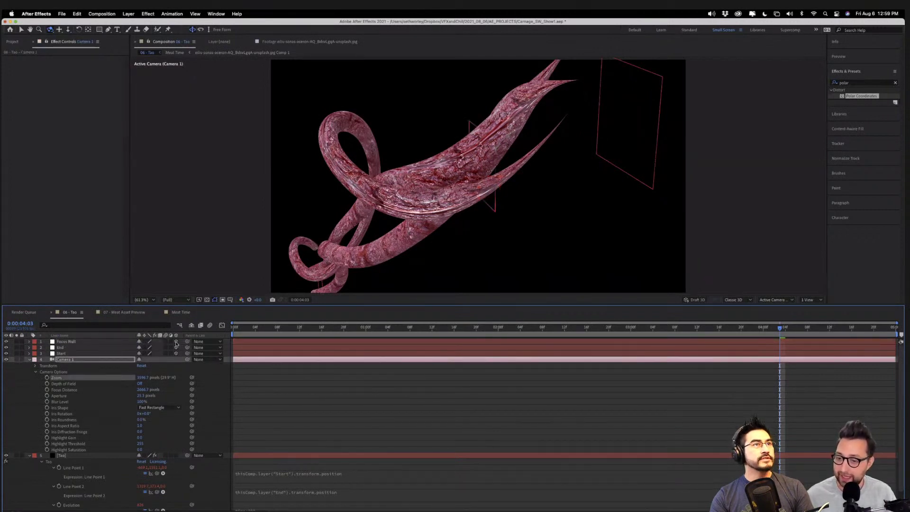
Reorder the layers so that Focus Null sits directly above Camera 1.
left_click(62, 343)
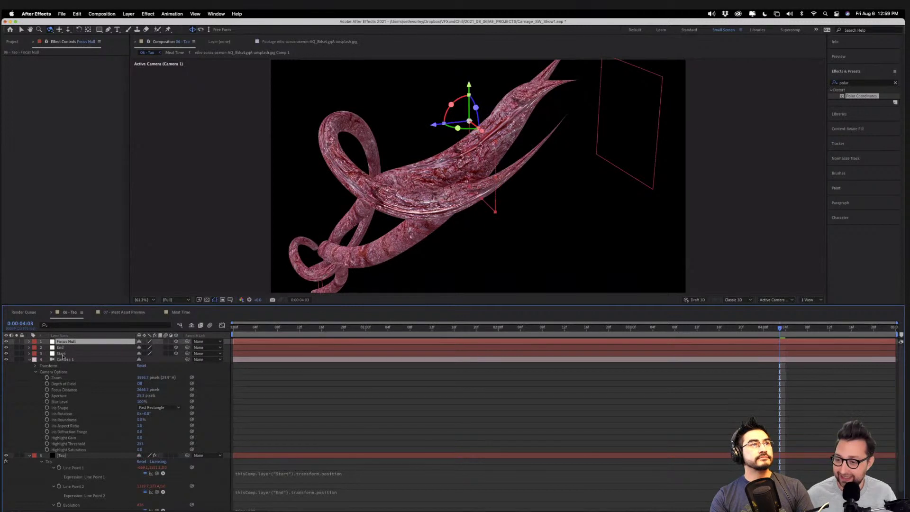
left_click(64, 360)
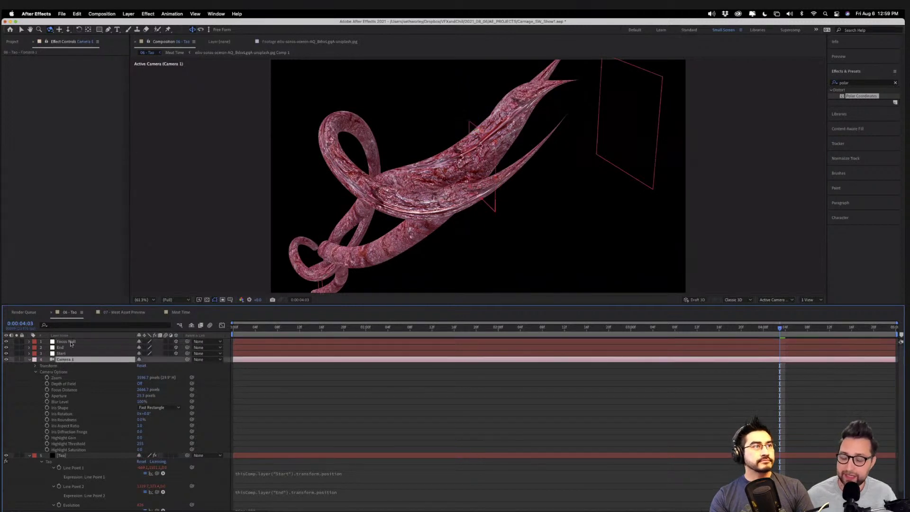
left_click_drag(70, 343, 73, 359)
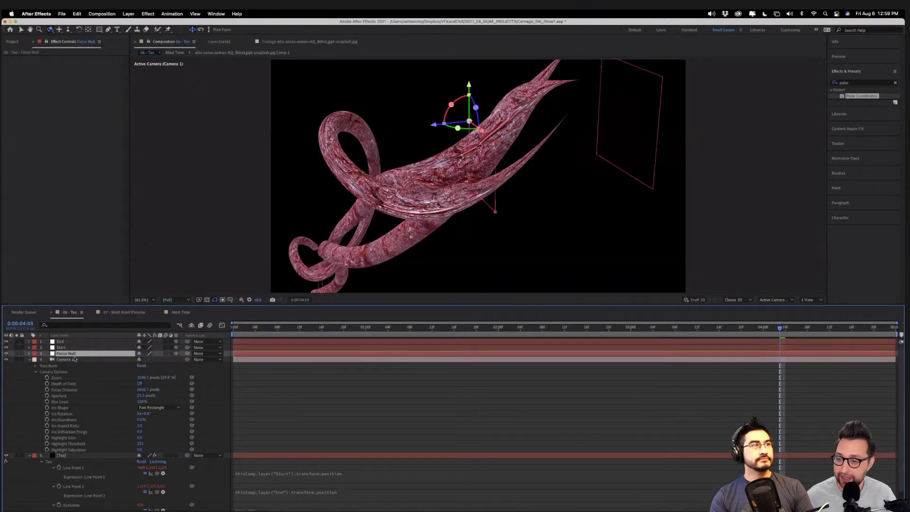
Link Camera 1's focus distance to the Focus Null layer.
left_click(71, 360, "shift")
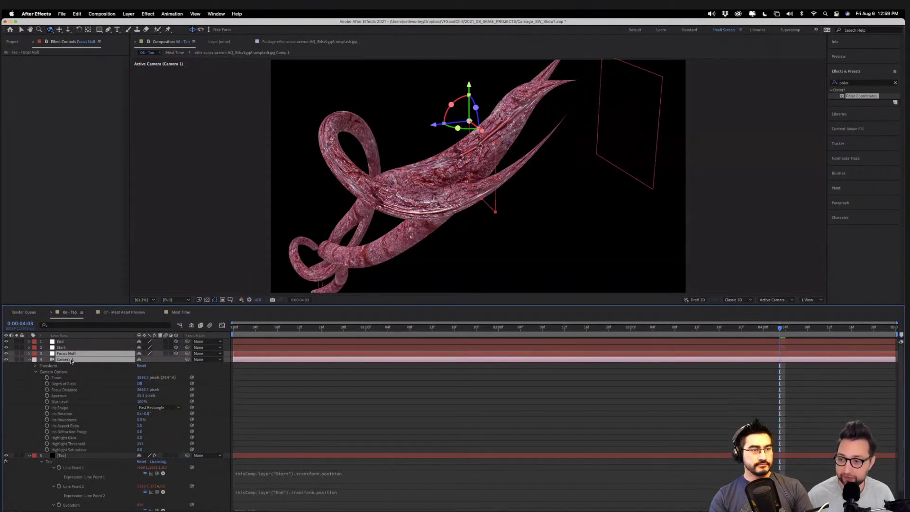
left_click(81, 376)
left_click(70, 361)
left_click(81, 354)
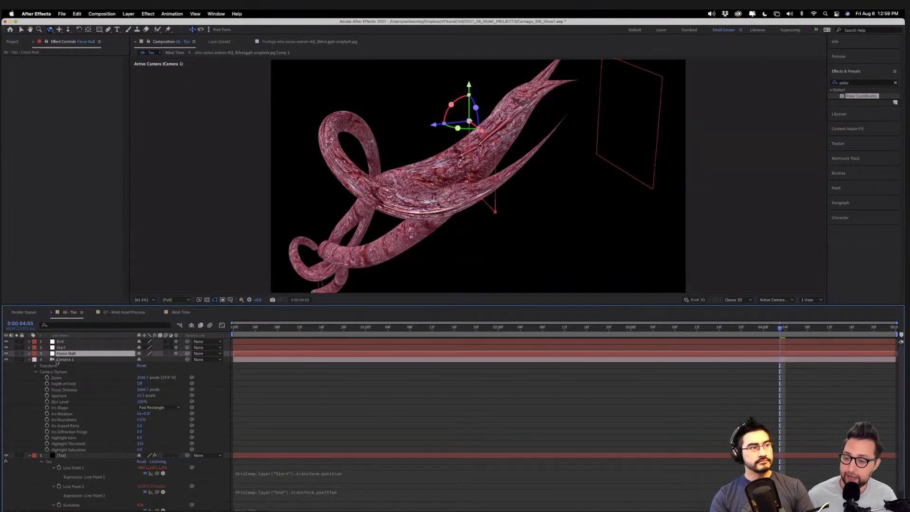
left_click(63, 361, "shift")
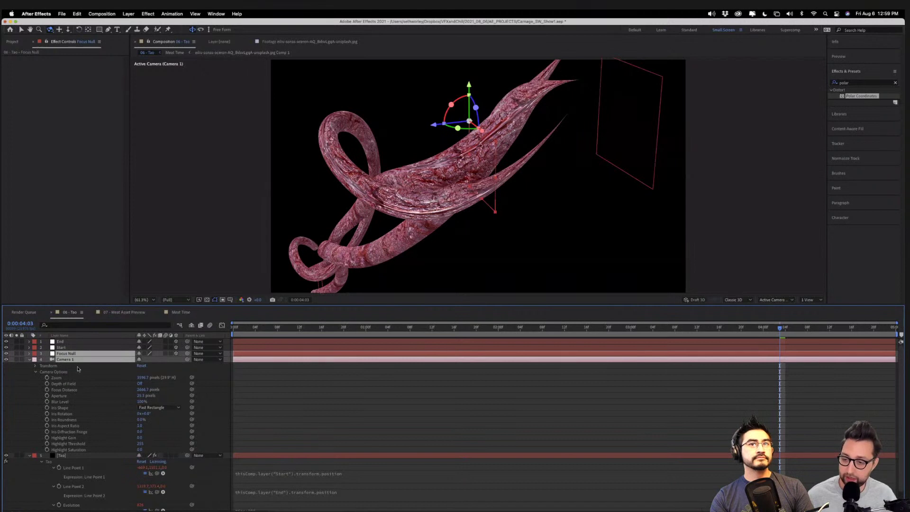
right_click(67, 357)
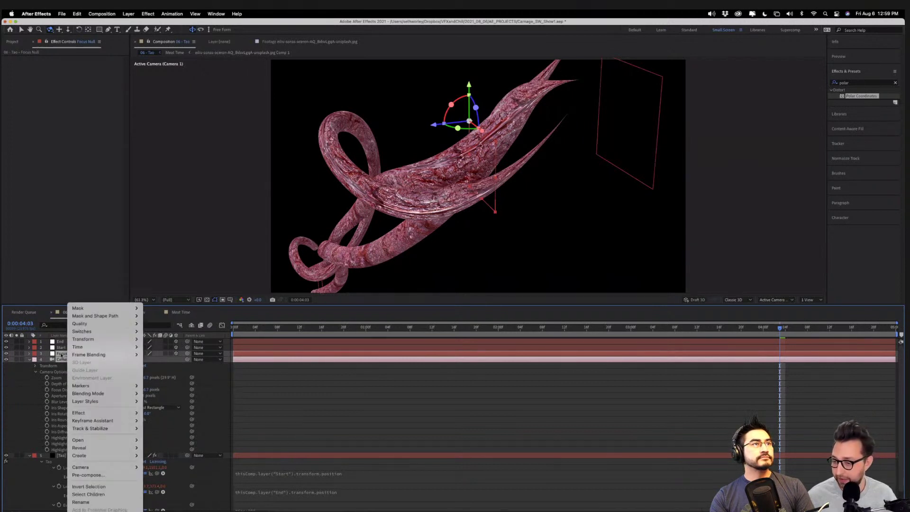
mouse_move(101, 415)
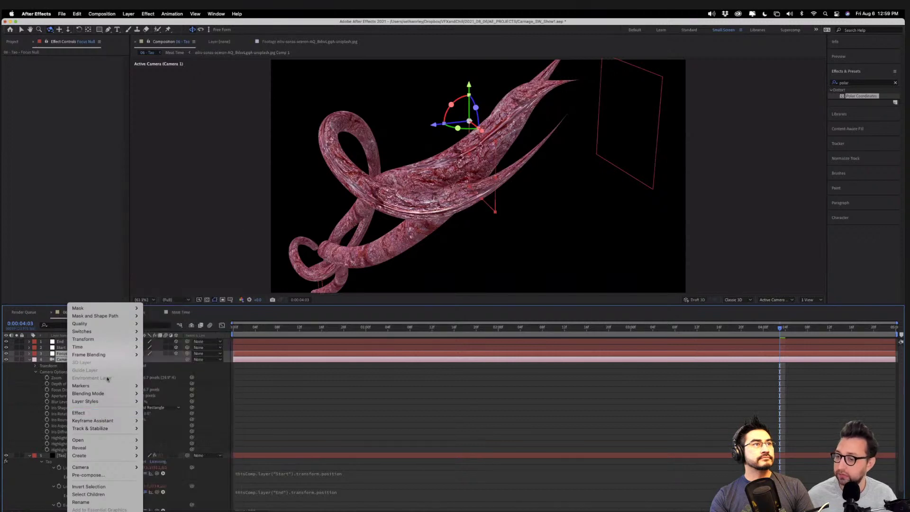
mouse_move(97, 469)
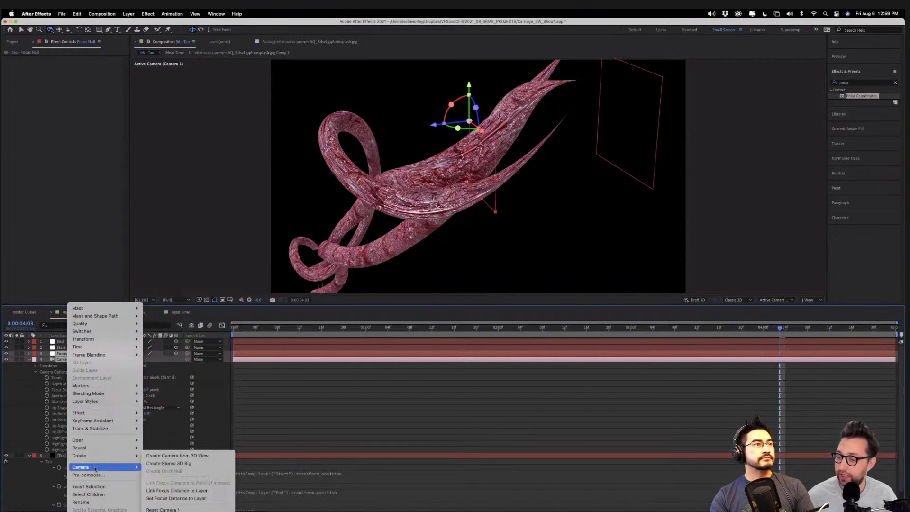
left_click(197, 491)
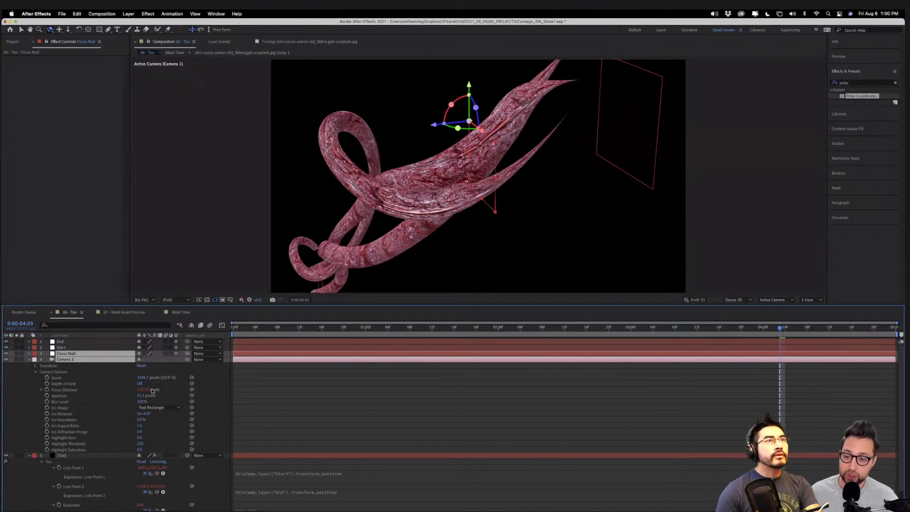
Lower the Focus Null onto the thick central tentacle, and enable Camera 1's depth of field with an aperture of about 121 pixels.
key("v")
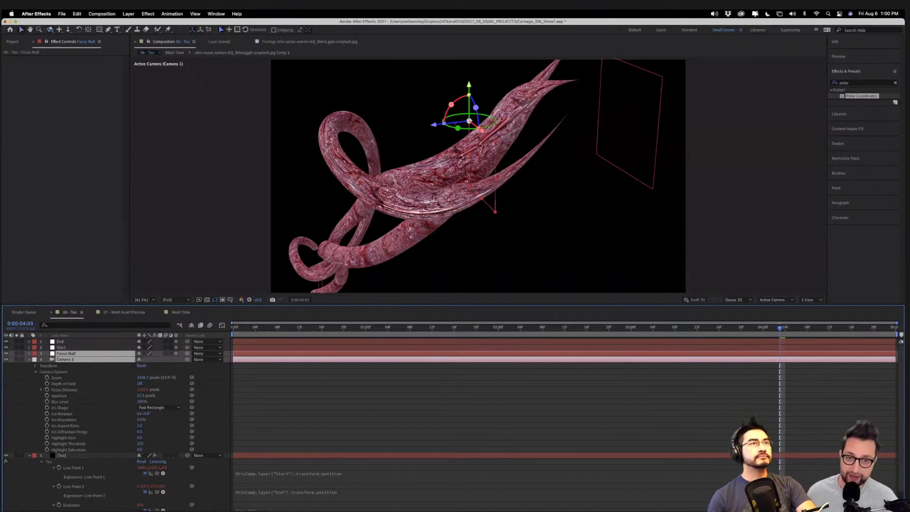
left_click_drag(469, 95, 469, 125)
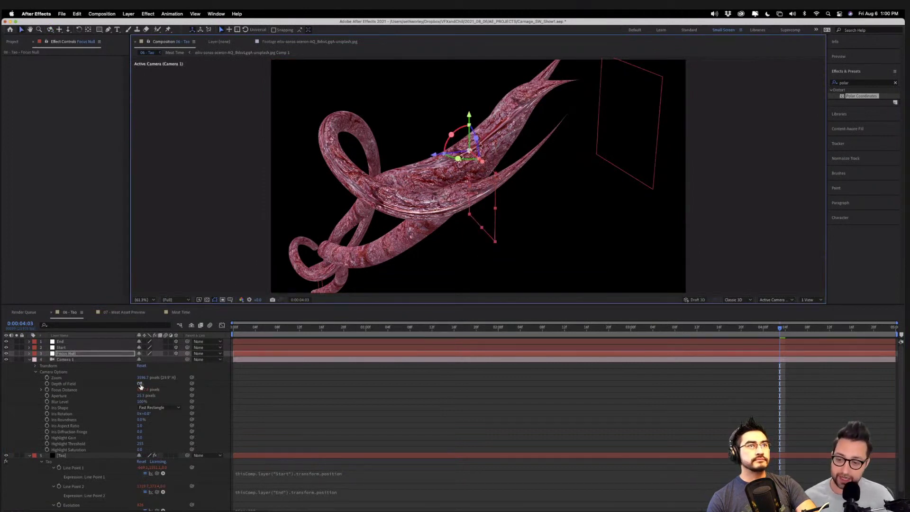
left_click(140, 385)
left_click(140, 384)
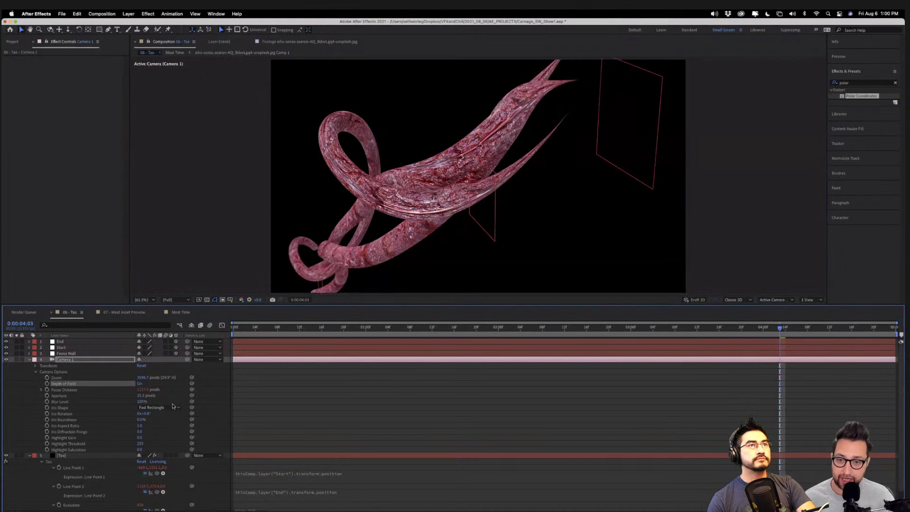
left_click_drag(142, 395, 173, 395)
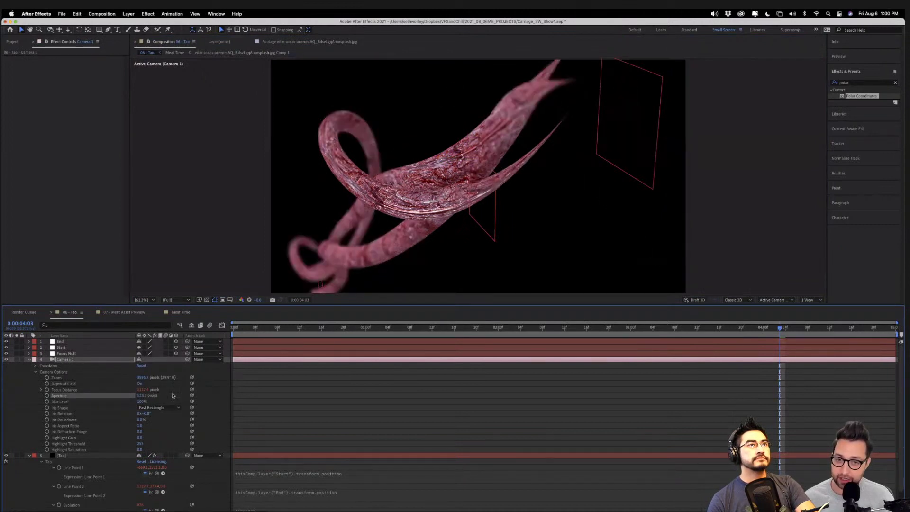
Shift the Focus Null's position along the tentacles to test the focus, settle it on the central tentacle, and preview the animation.
left_click(67, 354)
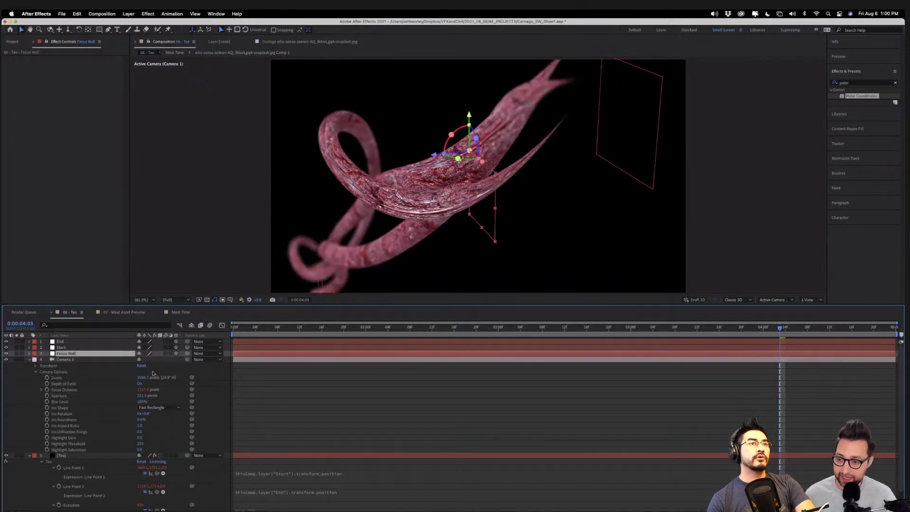
key("p")
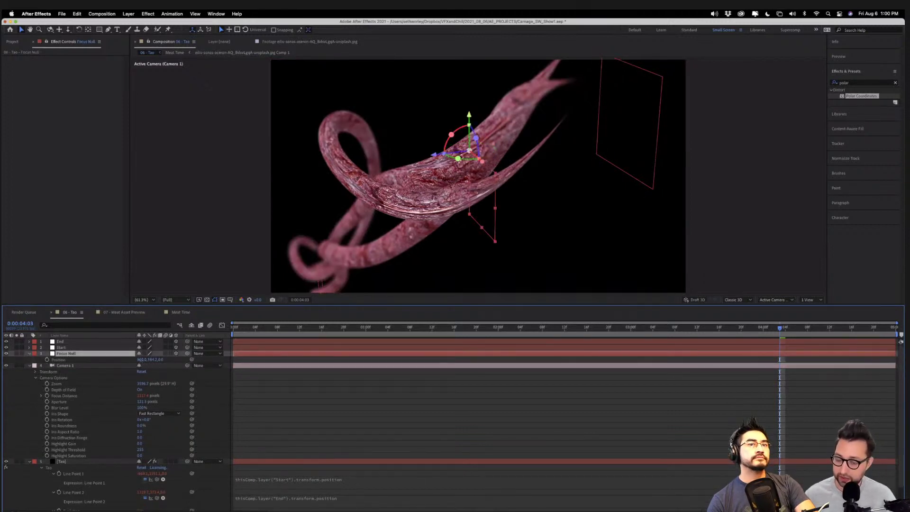
left_click_drag(140, 360, 166, 362)
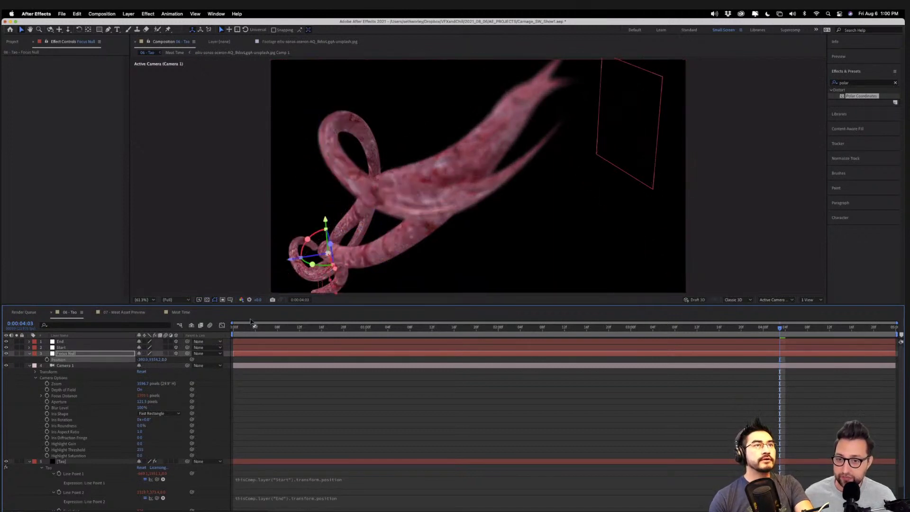
mouse_move(146, 360)
left_mouse_down()
mouse_move(163, 360)
mouse_move(142, 360)
left_mouse_up()
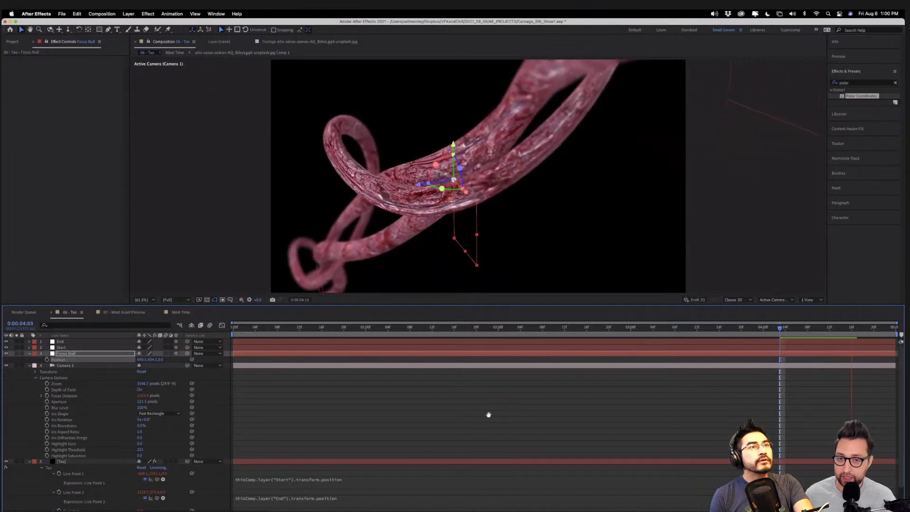
key("space")
Collapse Camera 1's properties and search for the Curves effect for the Tao layer.
left_click(29, 366)
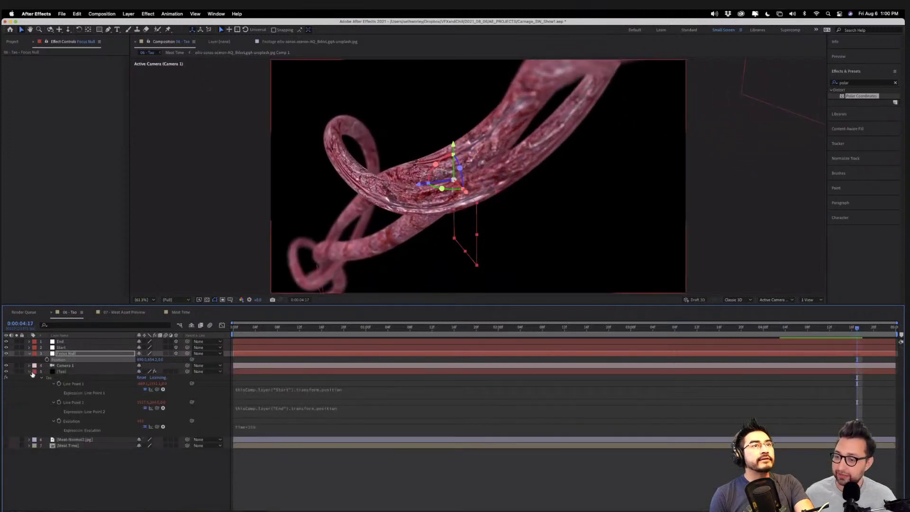
left_click(62, 372)
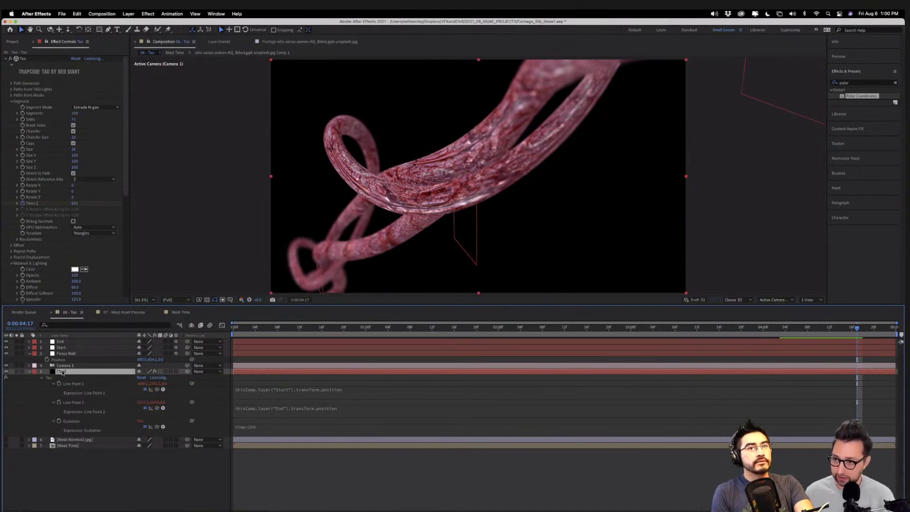
key("ctrl+space")
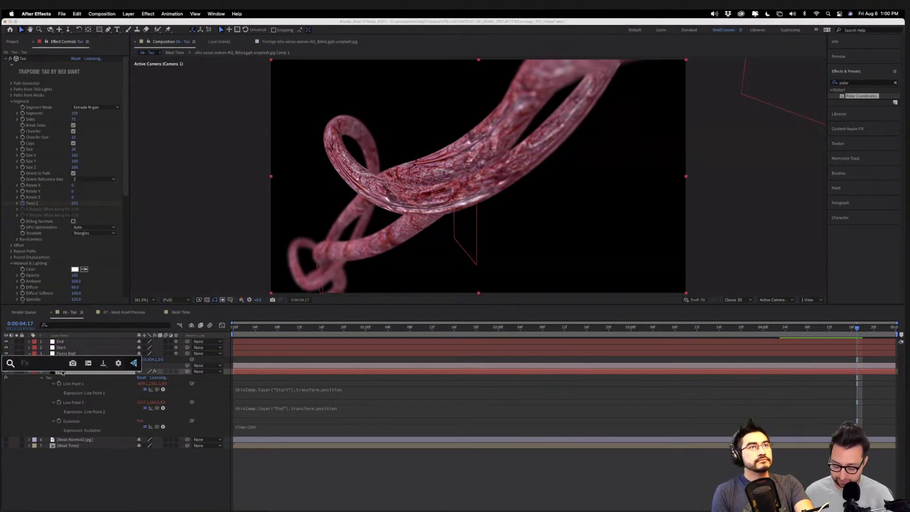
type("curv")
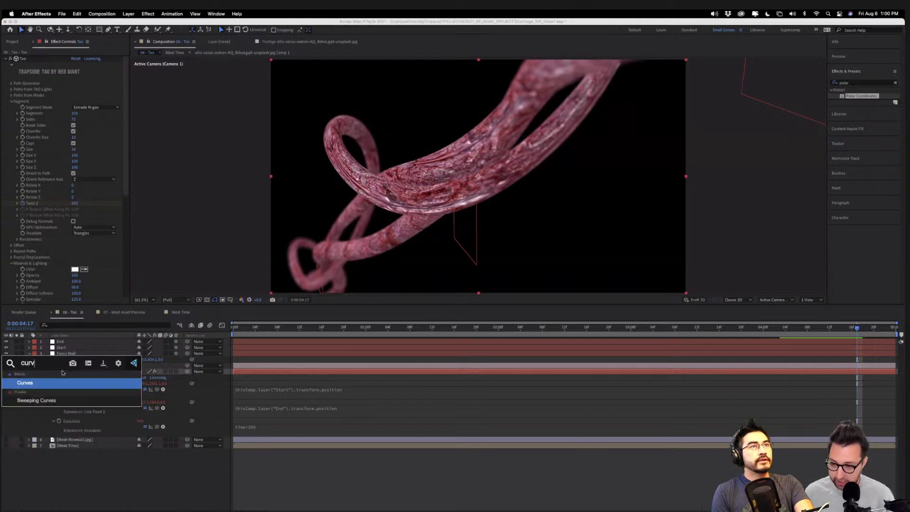
Apply a Curves effect to the Tao layer, slightly lowering the RGB midtones and pulling down the Blue channel midtones.
key("Return")
left_click_drag(61, 236, 65, 244)
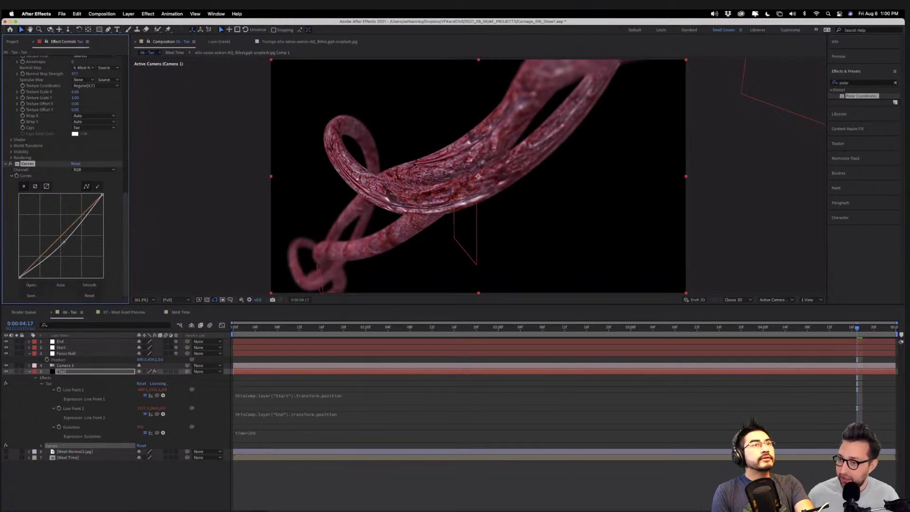
left_click(97, 170)
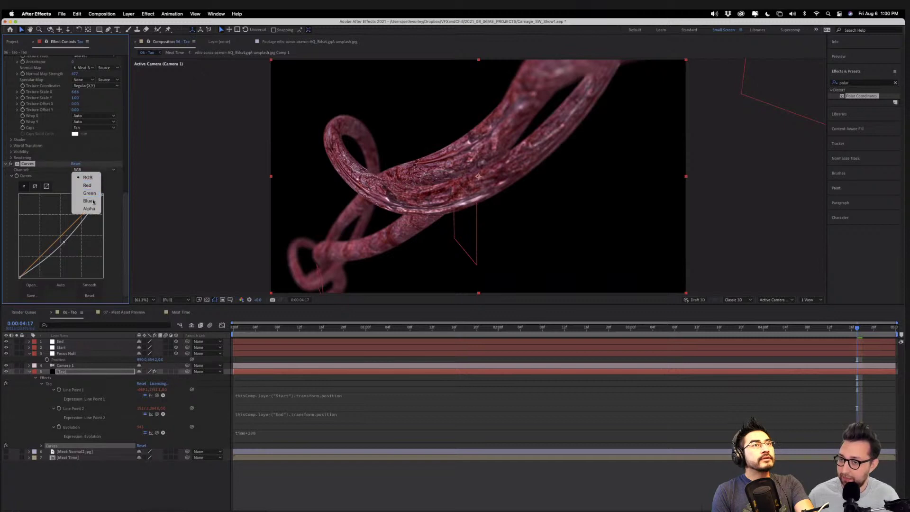
left_click(90, 201)
left_click_drag(61, 239, 68, 249)
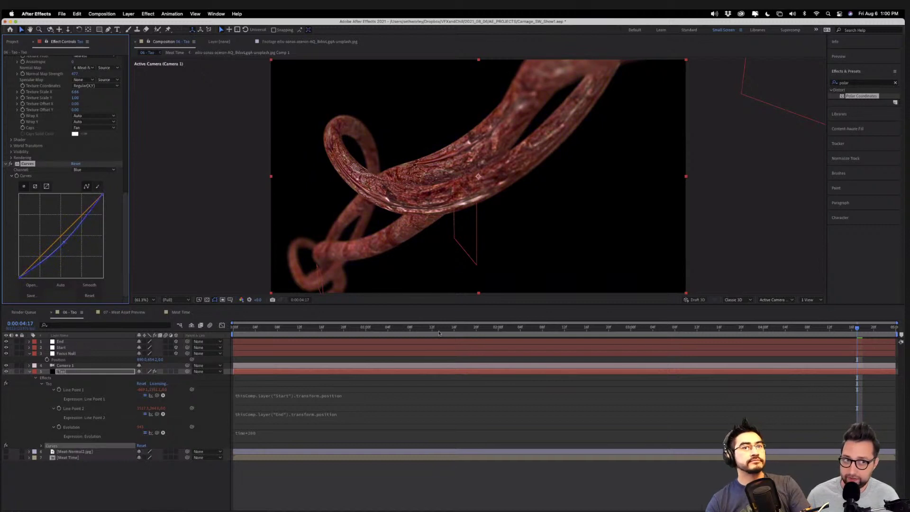
Play the graded tentacle animation from several points along the timeline.
left_click(347, 328)
key("space")
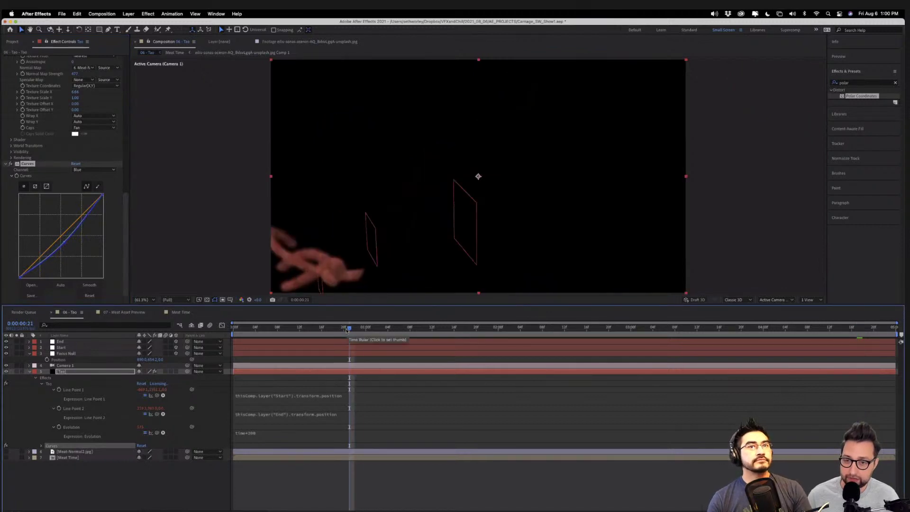
key("space")
left_click(476, 329)
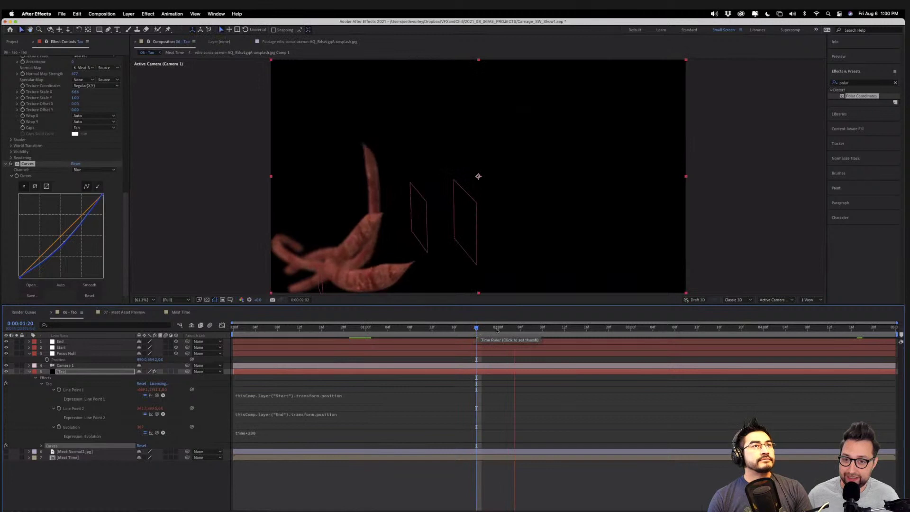
key("space")
left_click(572, 330)
key("space")
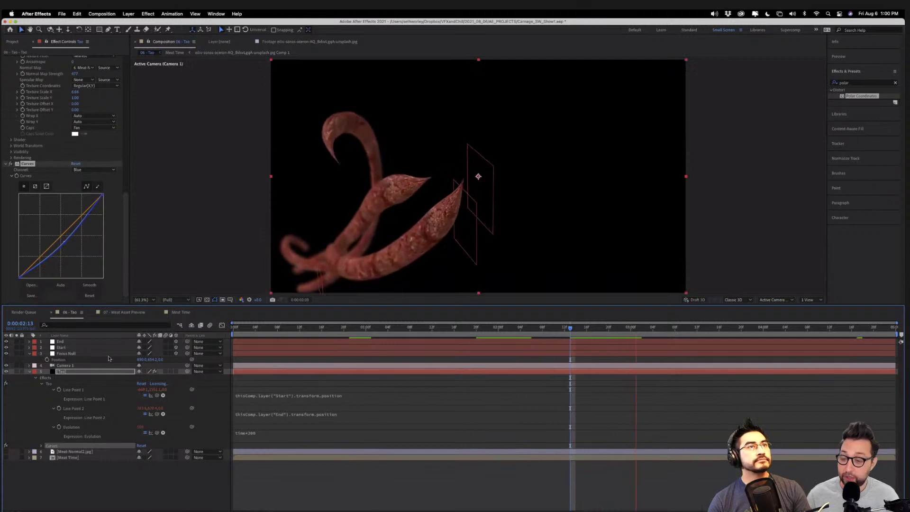
key("space")
Reframe the tentacles with the camera at 0:00:03:08, moving in closer and shifting them up and across the frame.
left_click(85, 366)
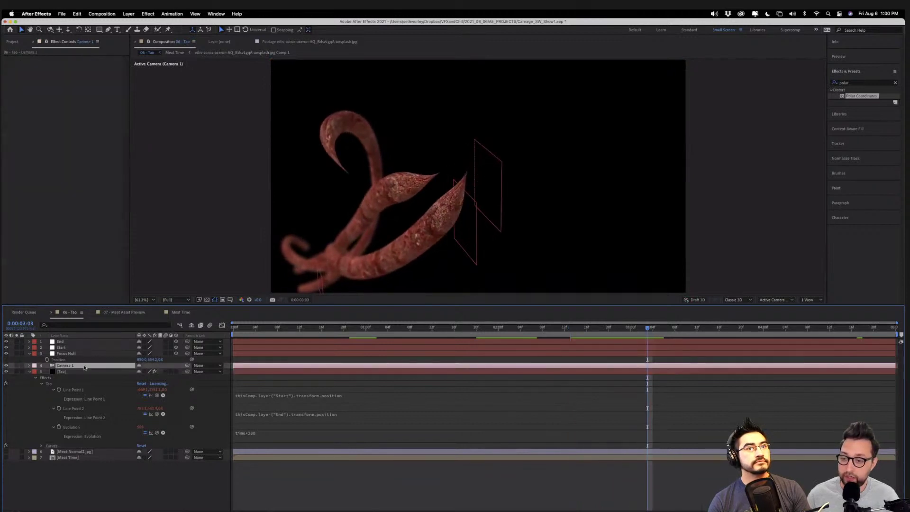
left_click_drag(649, 330, 659, 329)
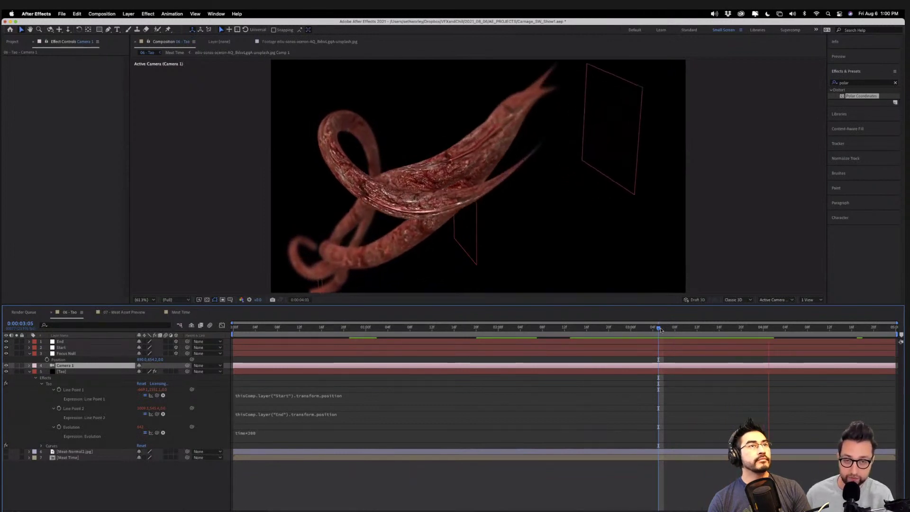
key("space")
left_click_drag(701, 328, 674, 328)
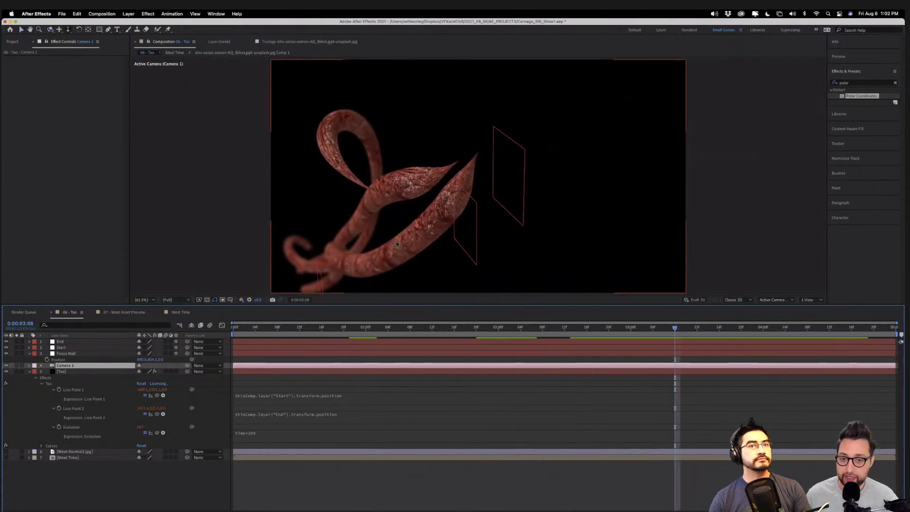
left_click_drag(397, 246, 534, 128)
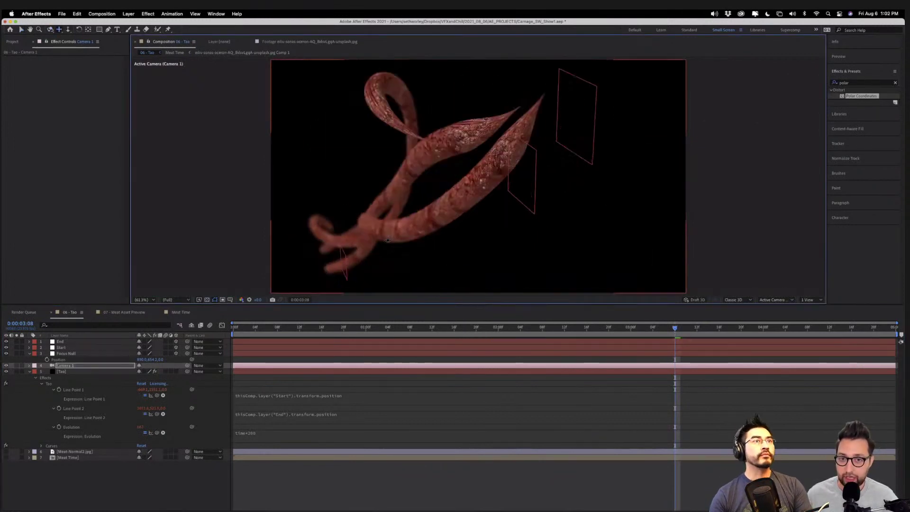
left_click_drag(363, 253, 366, 208)
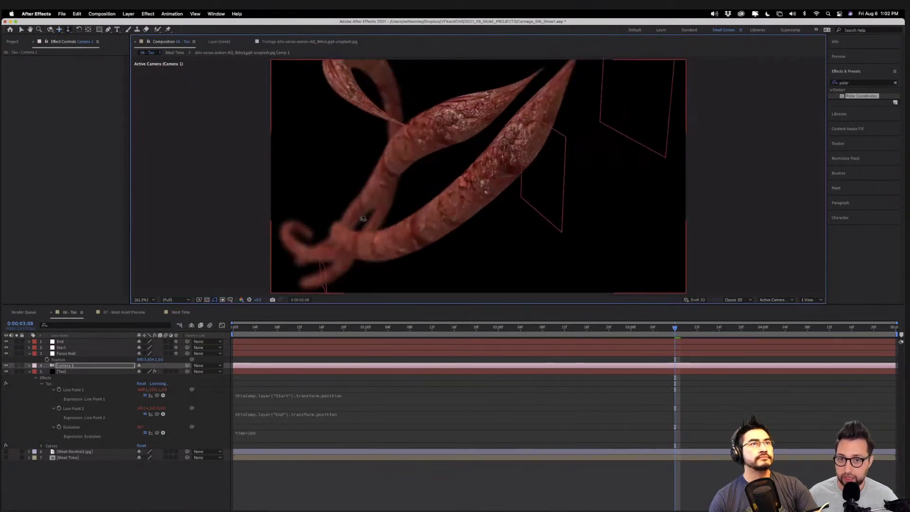
left_click_drag(442, 191, 583, 144)
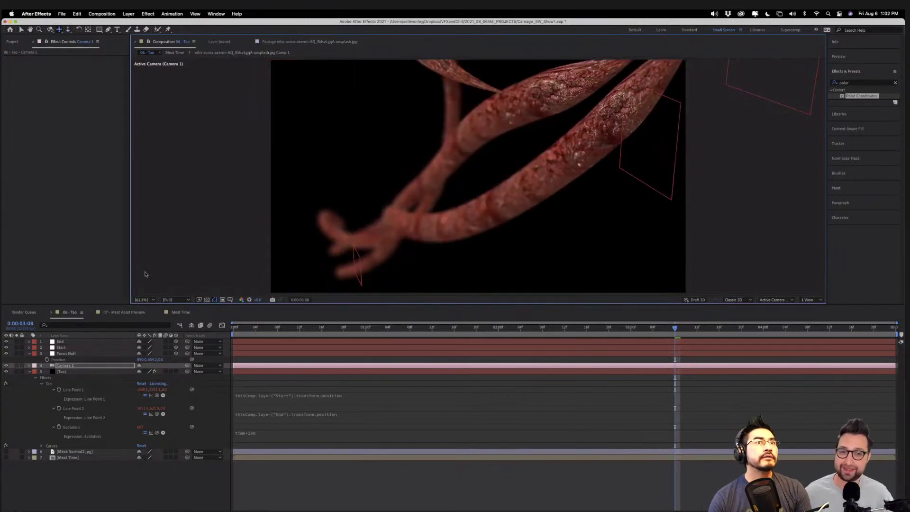
Move the Focus Null back along the tentacles so the camera focuses near where the vertical tentacle branches off.
left_click(74, 353)
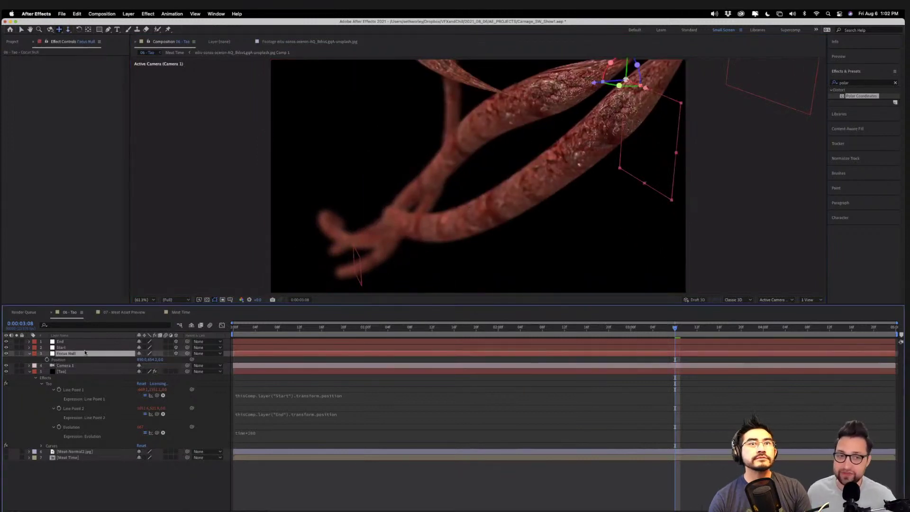
key("v")
left_click_drag(627, 69, 468, 129)
left_click_drag(522, 193, 507, 184)
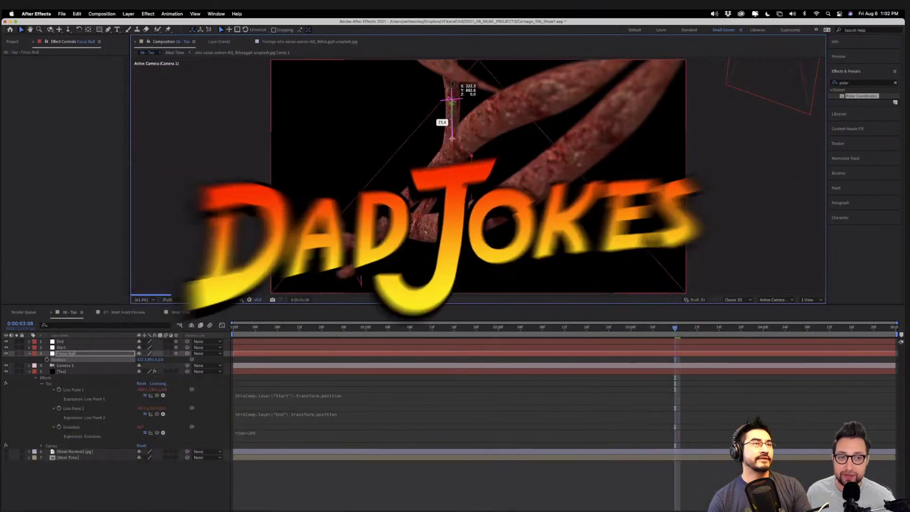
left_click_drag(458, 69, 452, 83)
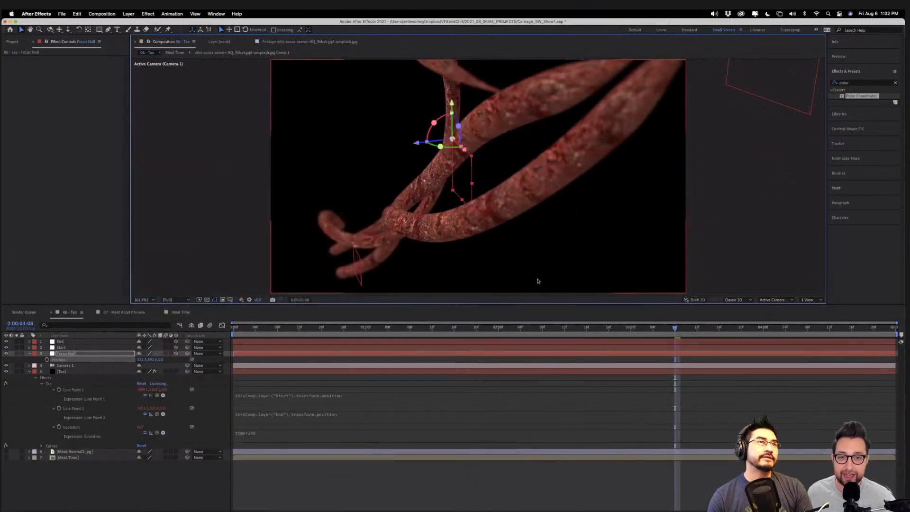
Preview the refocused tentacle animation from near the start of the composition.
left_click(338, 327)
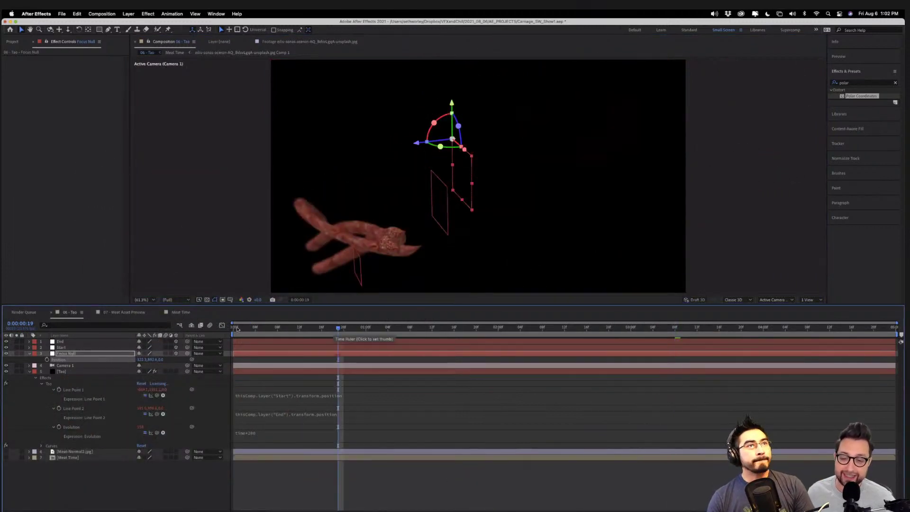
left_click(237, 328)
left_click(158, 493)
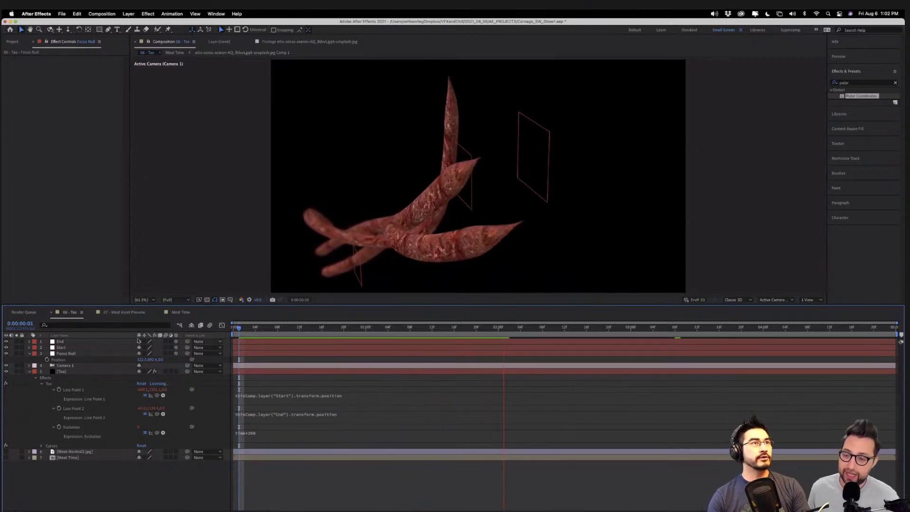
Examine the meat asset preview, the enlarged Meat Time texture and its source image in the project.
left_click(118, 312)
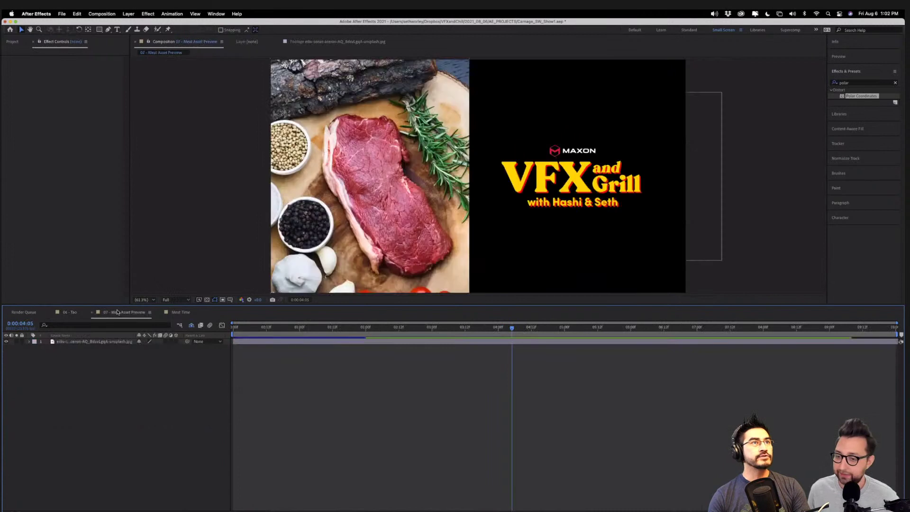
left_click(189, 313)
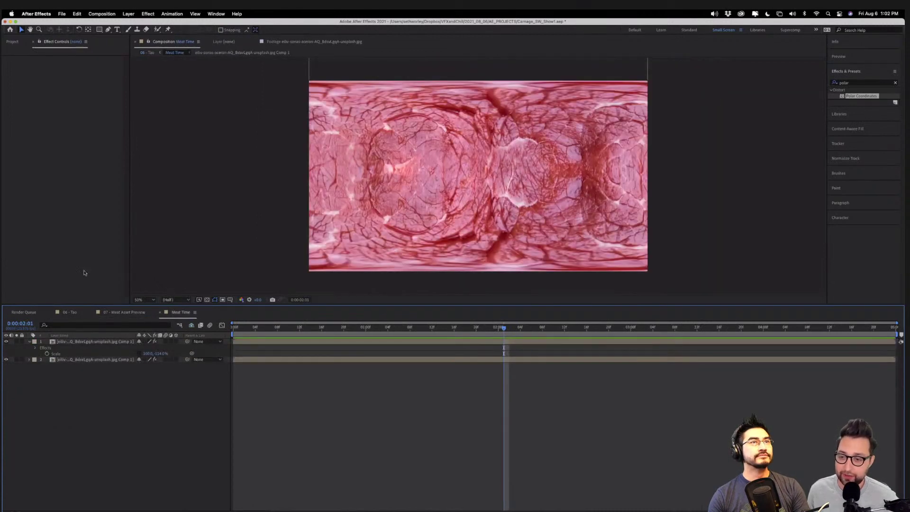
left_click(14, 41)
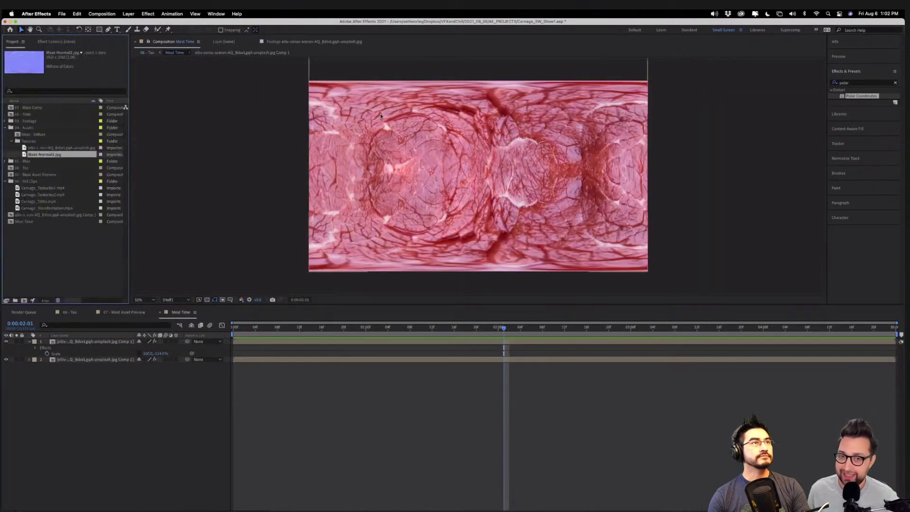
key("grave")
key("grave")
key("grave")
key("shift+slash")
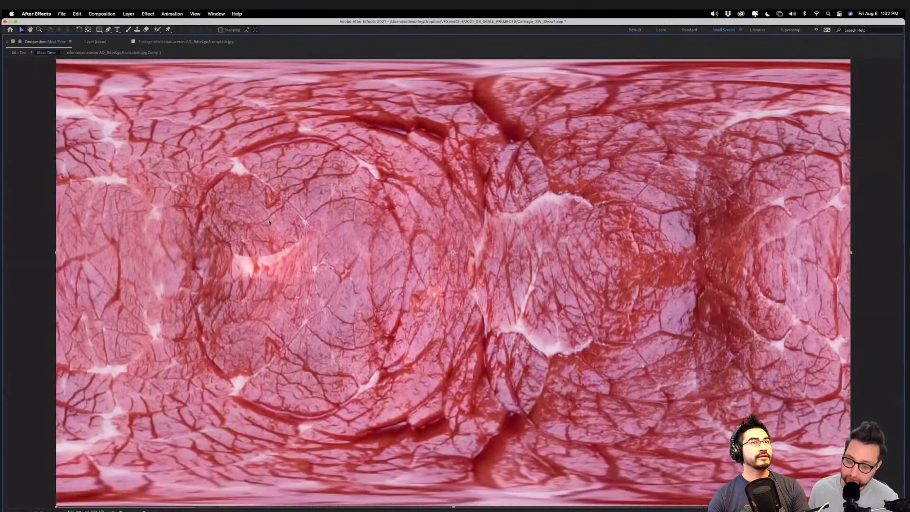
key("grave")
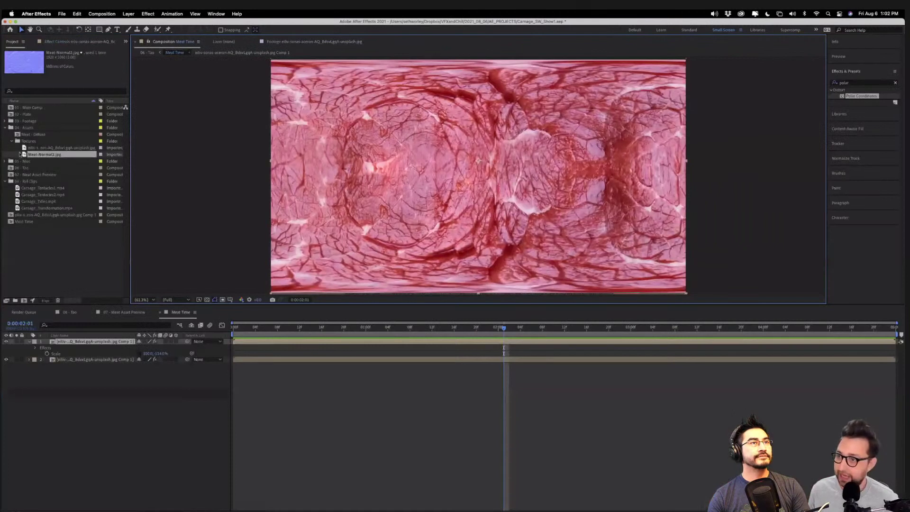
left_click(32, 148)
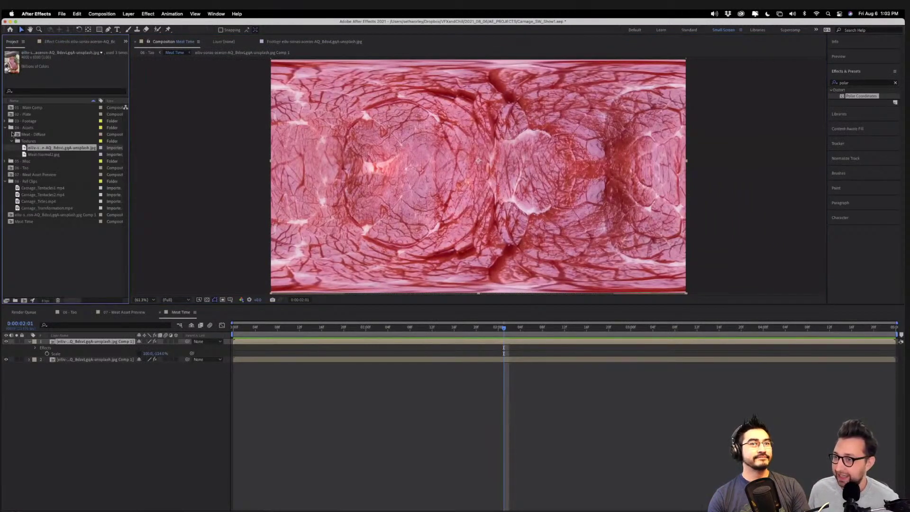
Open the 01 - Main Comp composition and play the live-action shot from near its start.
double_click(11, 108)
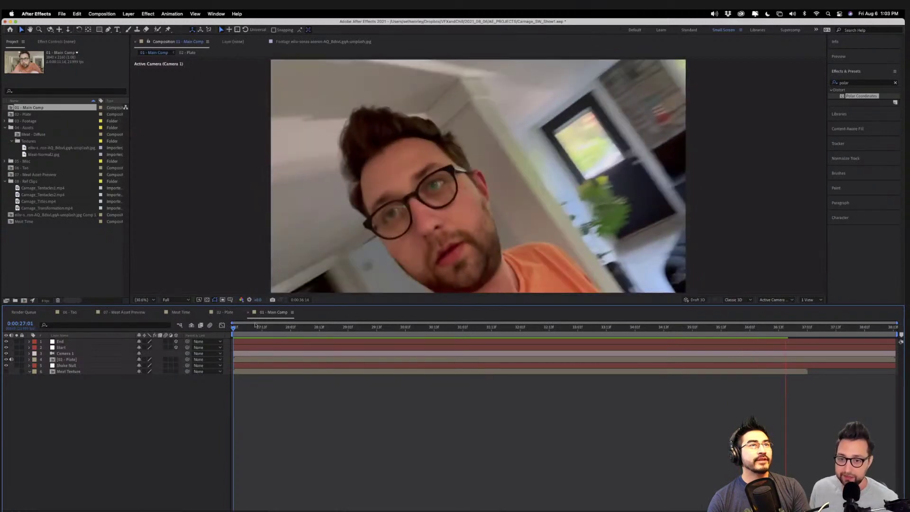
left_click(243, 328)
key("space")
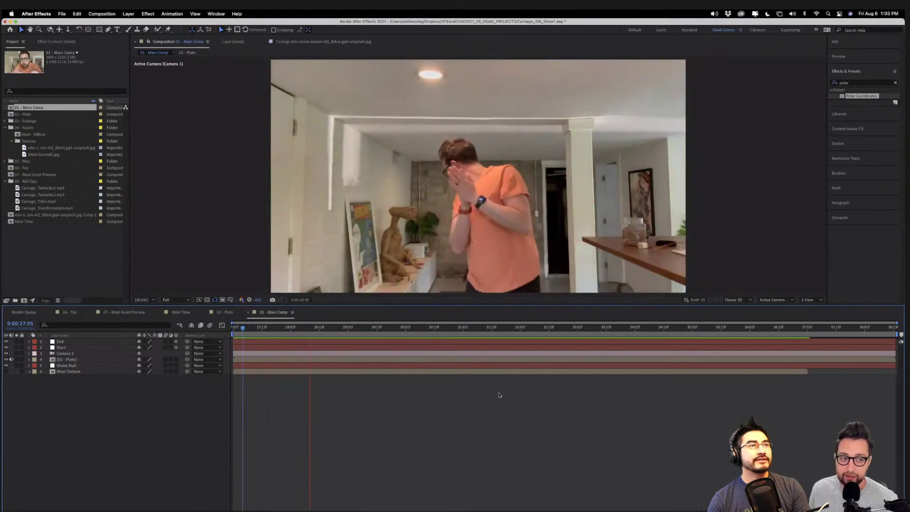
key("space")
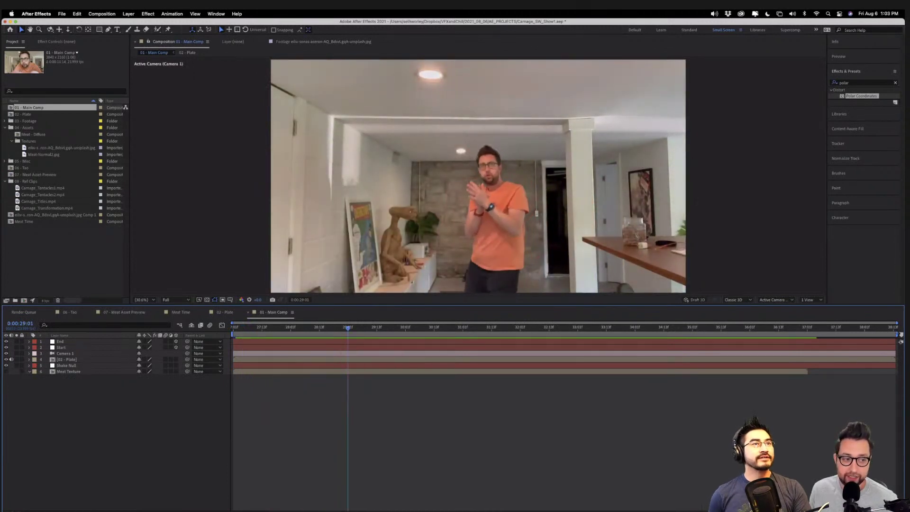
Trim the work area's end to the end of the Meat Texture layer and play the range from its beginning.
left_click_drag(858, 335, 806, 335)
left_click_drag(348, 328, 233, 328)
key("space")
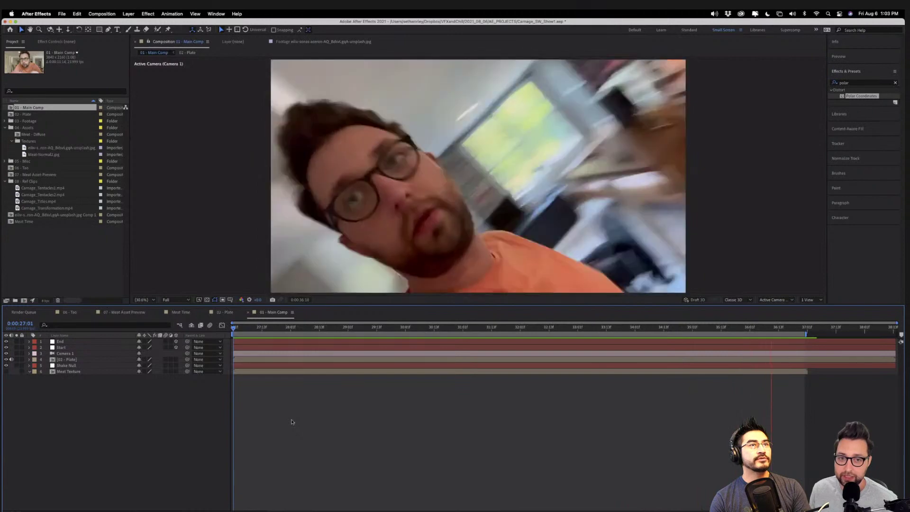
Open the 02 - Plate composition and solo its bottommost clip to examine the footage up to the camera move.
double_click(67, 359)
left_click_drag(260, 327, 491, 327)
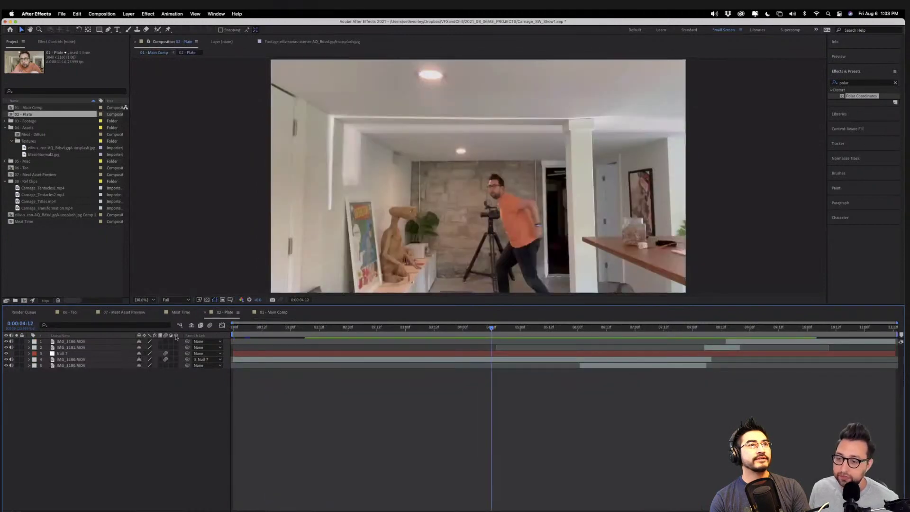
left_click_drag(549, 327, 595, 328)
left_click(62, 366)
left_click(17, 365)
left_click_drag(640, 330, 704, 331)
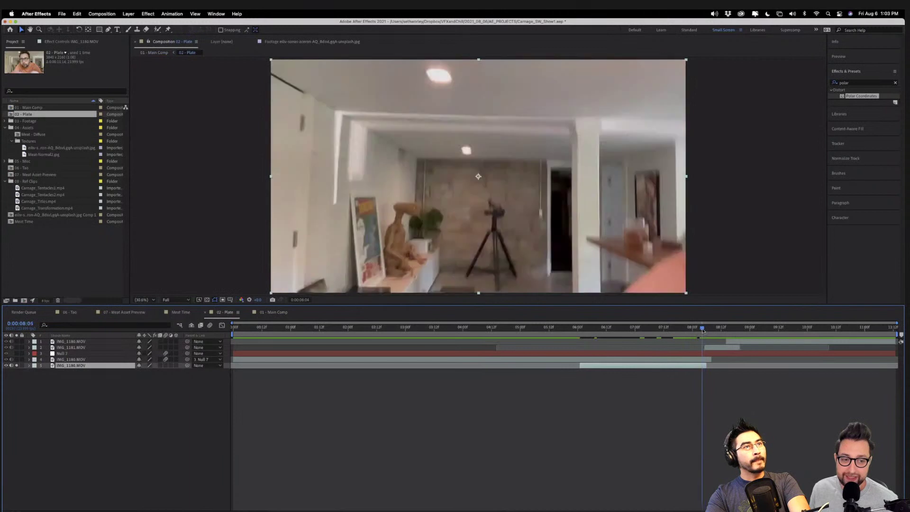
Solo the clip parented to the null instead and examine its motion around 0:00:08:06.
left_click(17, 365)
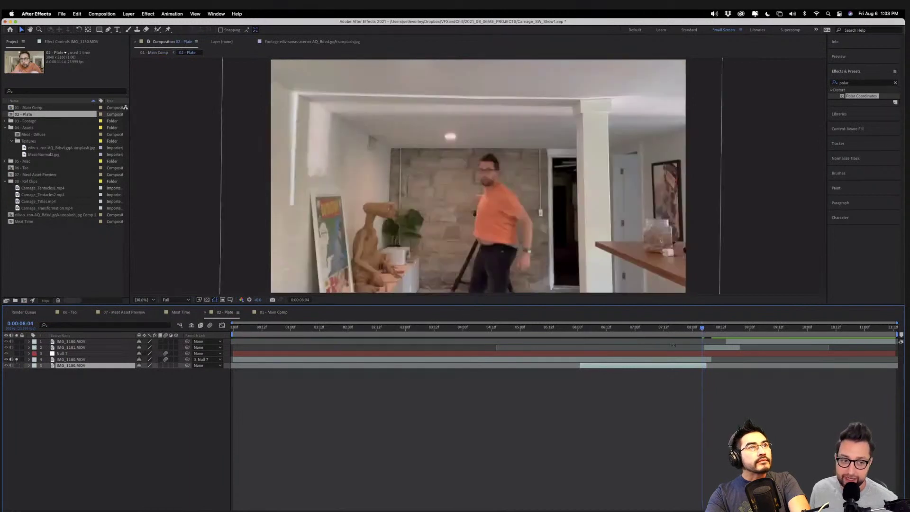
left_click_drag(690, 330, 706, 335)
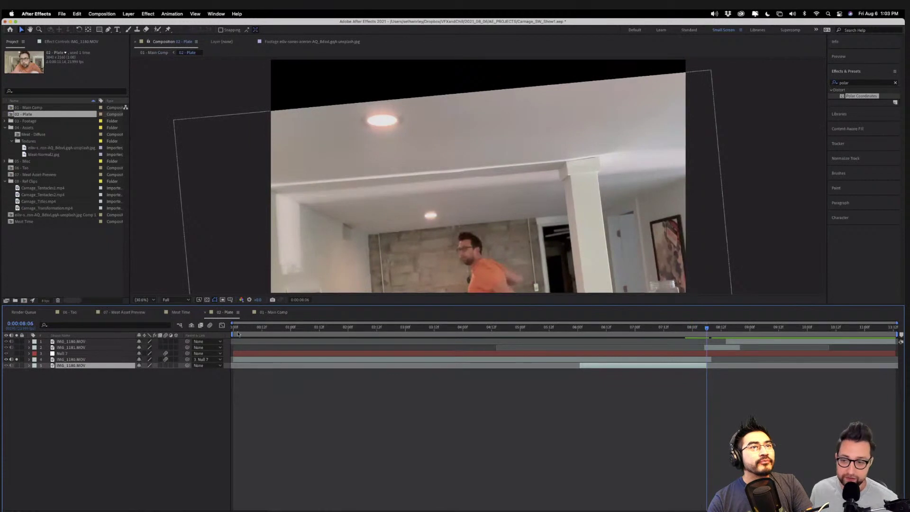
left_click(16, 360)
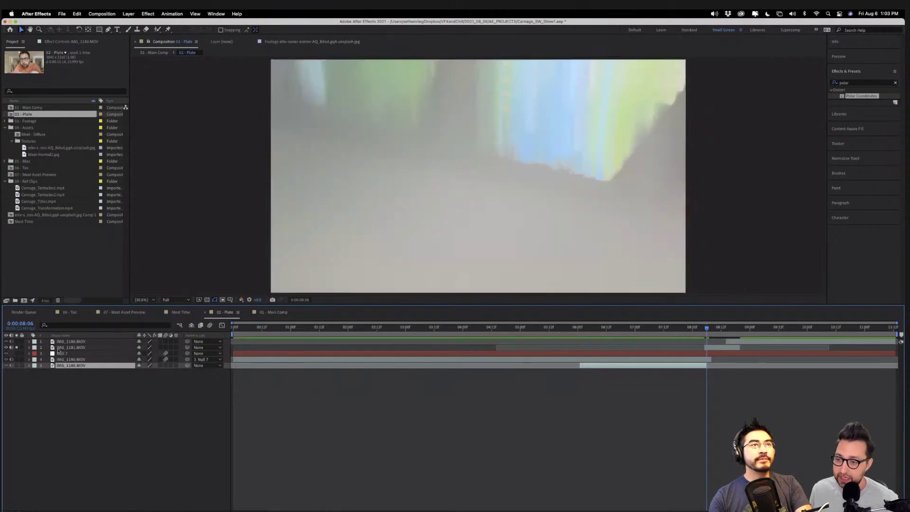
Open the soloed IMG_1181.MOV clip in its own layer view and examine the blurred whip-pan footage.
left_click(53, 349)
double_click(53, 349)
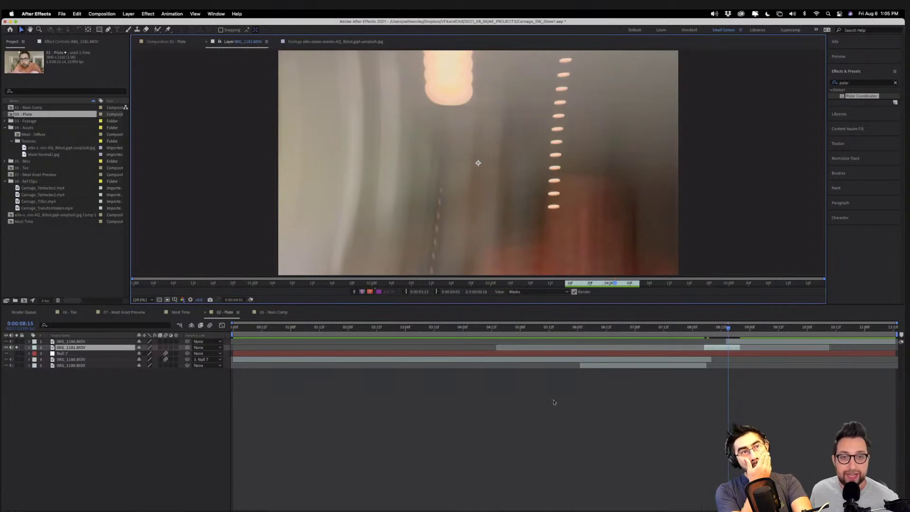
left_click(577, 284)
key("space")
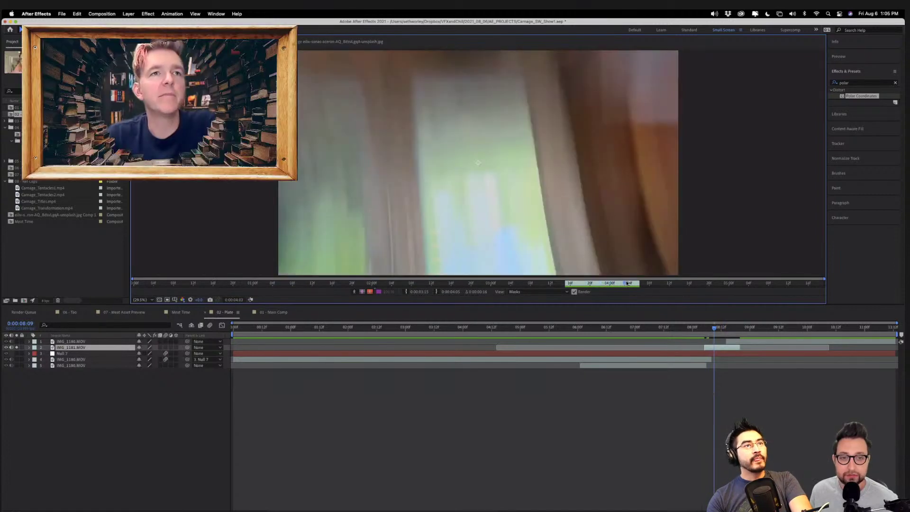
mouse_move(617, 284)
left_mouse_down()
mouse_move(600, 287)
mouse_move(631, 284)
left_mouse_up()
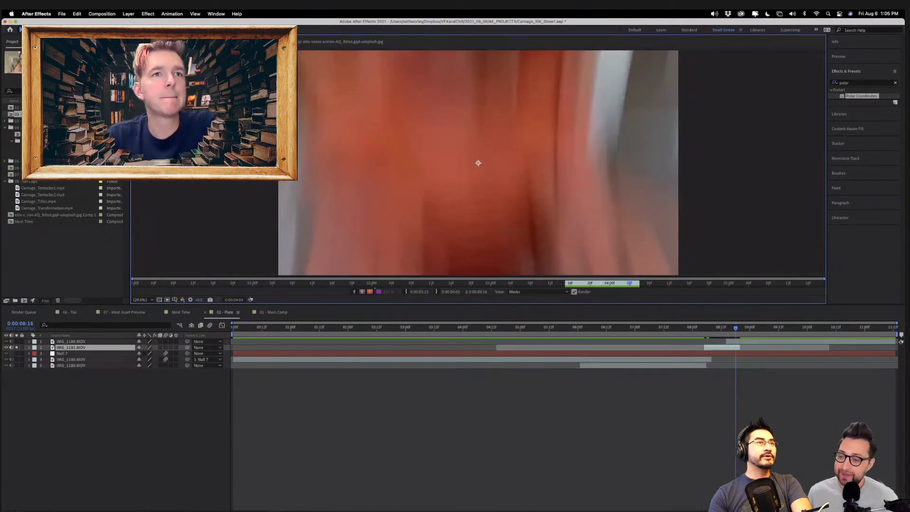
Solo the topmost clip of 02 - Plate and play it in the composition view from around 0:00:08:15.
left_click(16, 341)
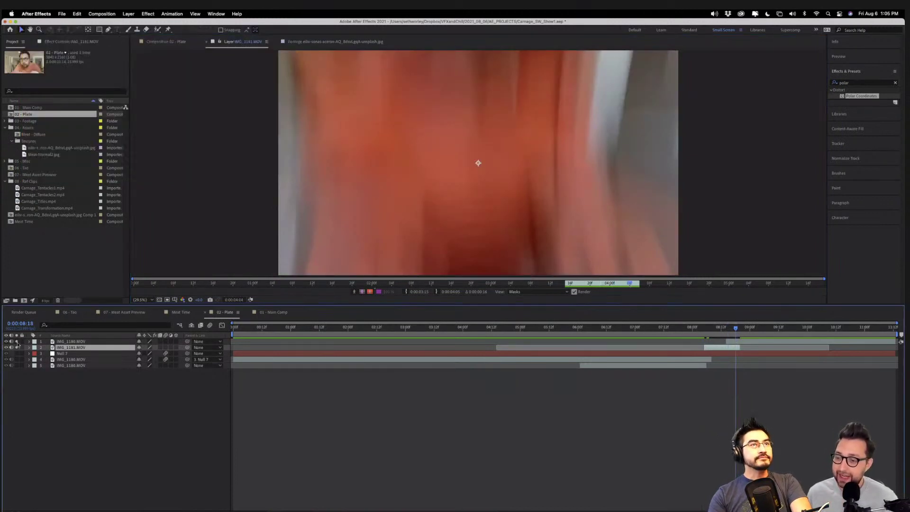
key("Page_Up")
key("Page_Up")
key("Page_Up")
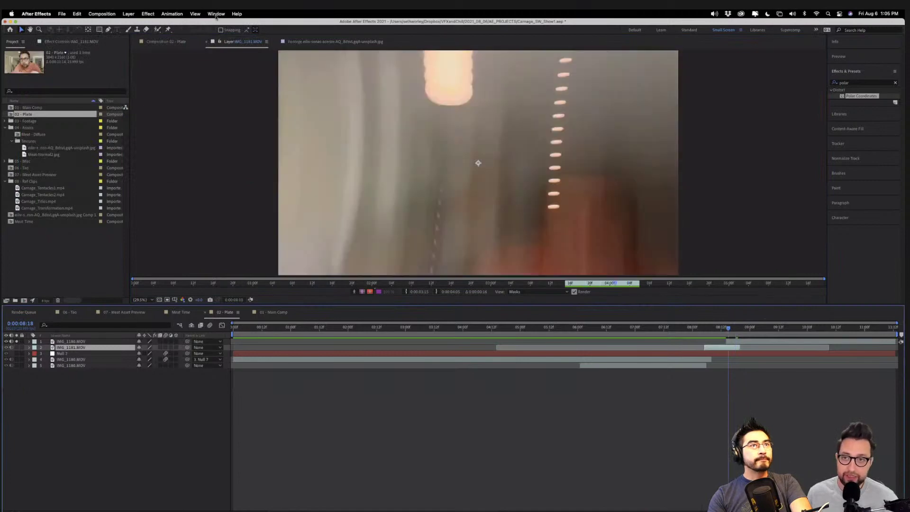
left_click(178, 42)
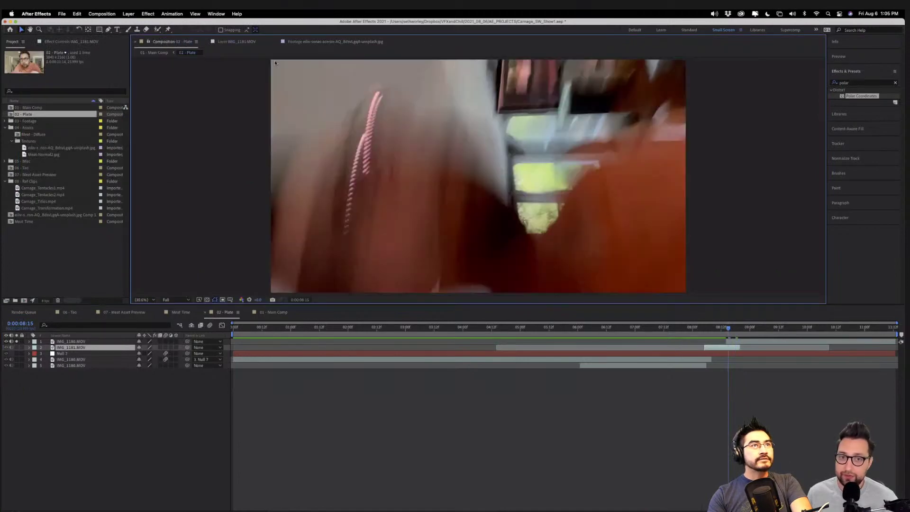
left_click(725, 333)
key("space")
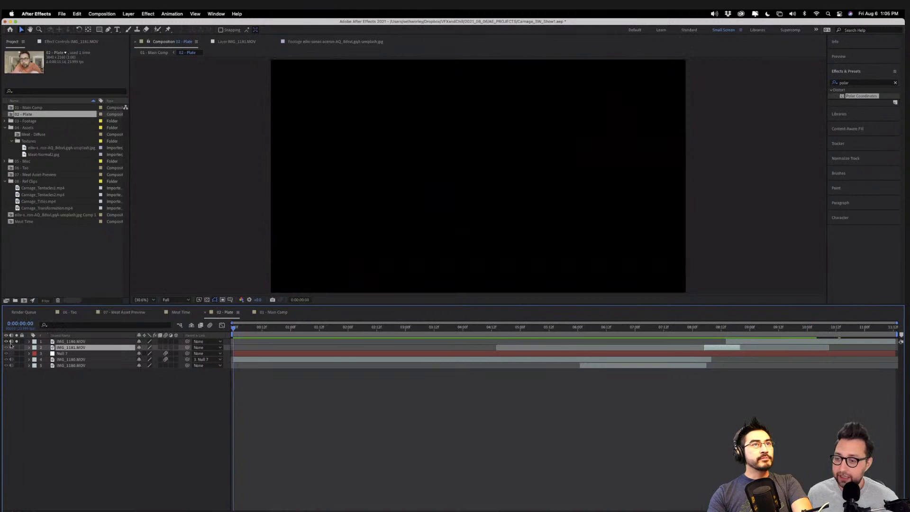
Unsolo the topmost clip, switch to 01 - Main Comp and play the assembled plate from 0:00:27:14.
left_click(16, 342)
left_click(275, 313)
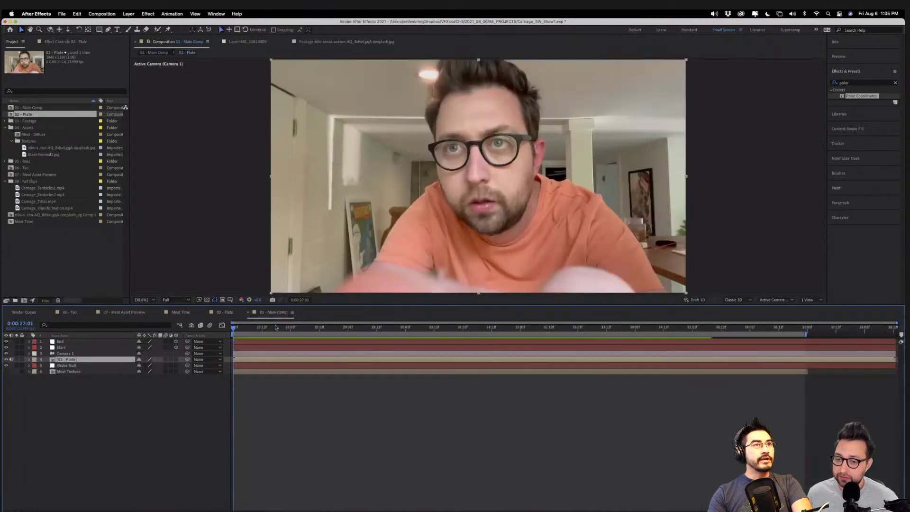
left_click(264, 327)
key("space")
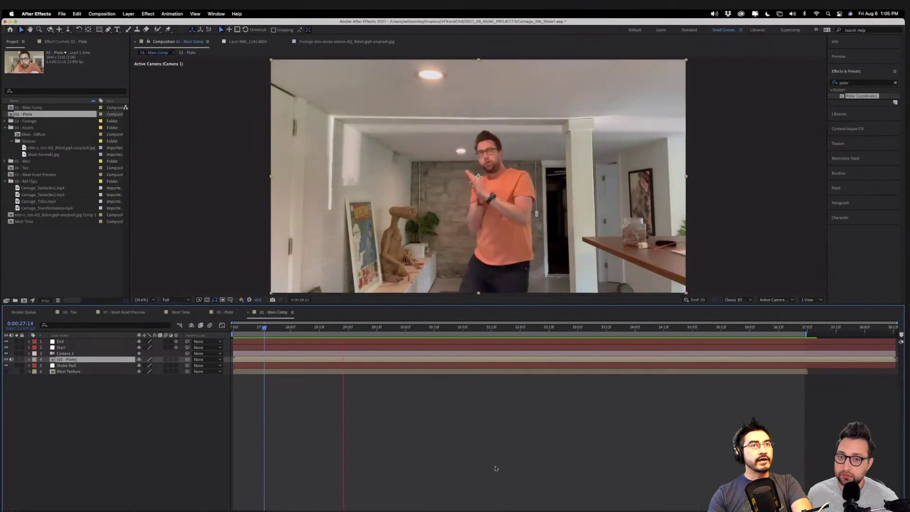
key("space")
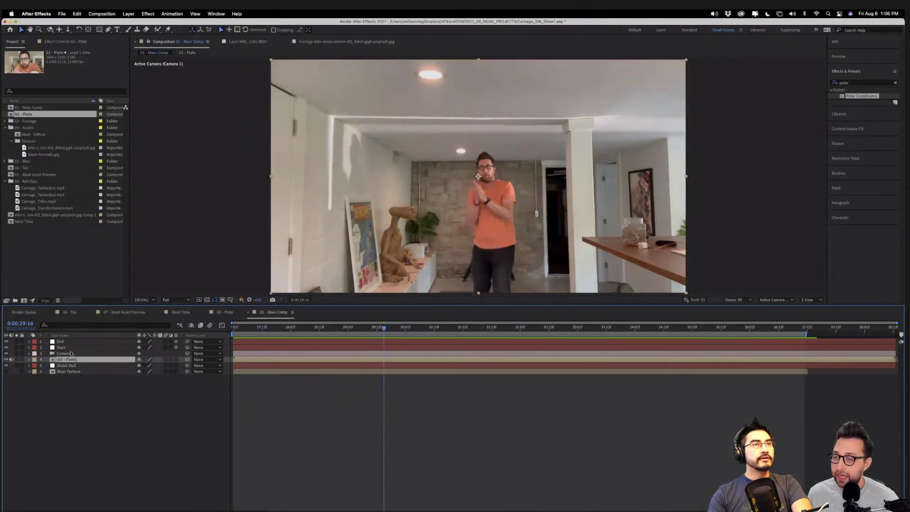
Reveal the End null's keyframes and play the reaching gesture around its position animation.
left_click(61, 348)
left_click(61, 342)
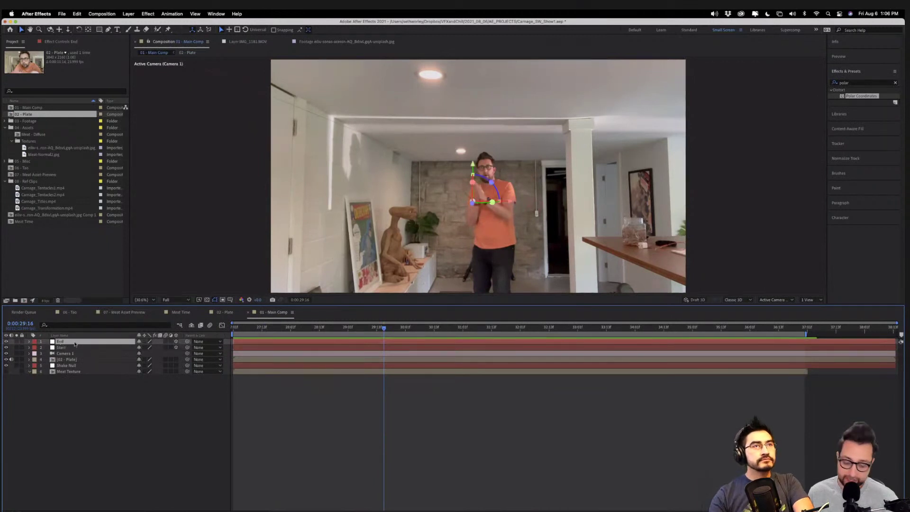
key("u")
key("space")
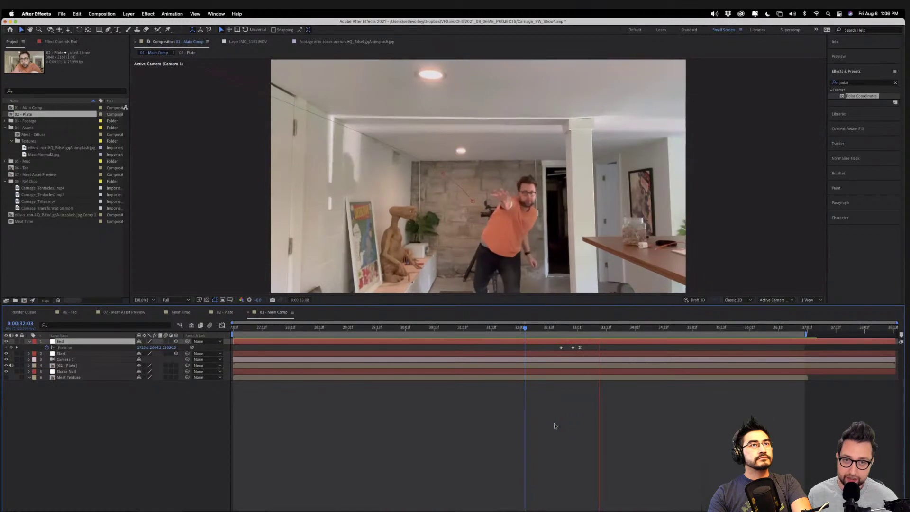
key("space")
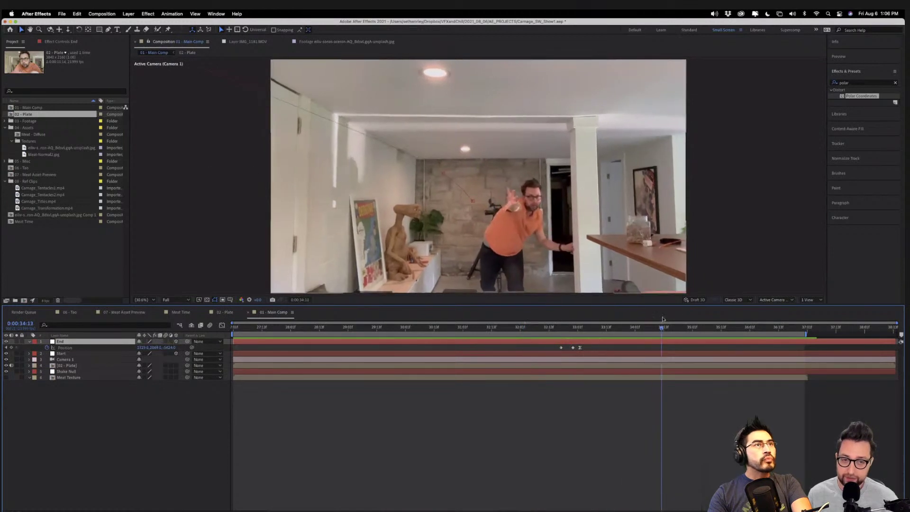
left_click_drag(660, 328, 482, 346)
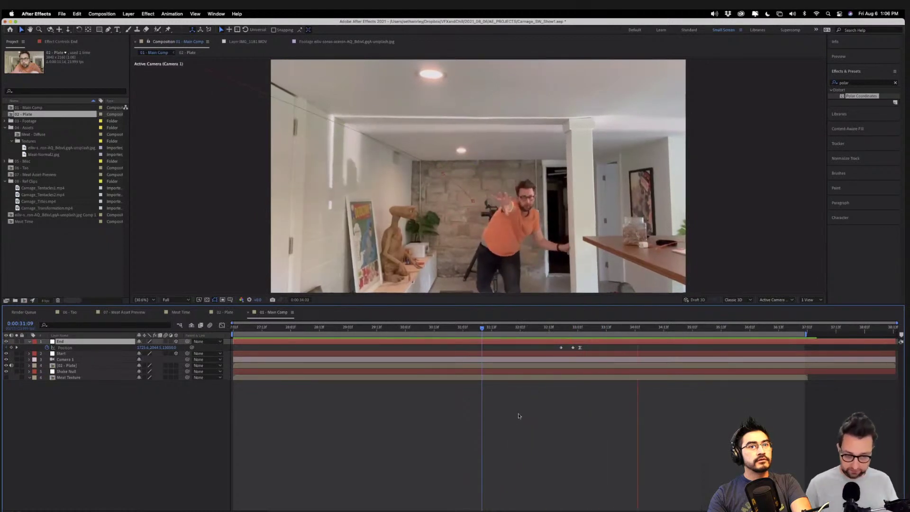
key("space")
left_click(555, 329)
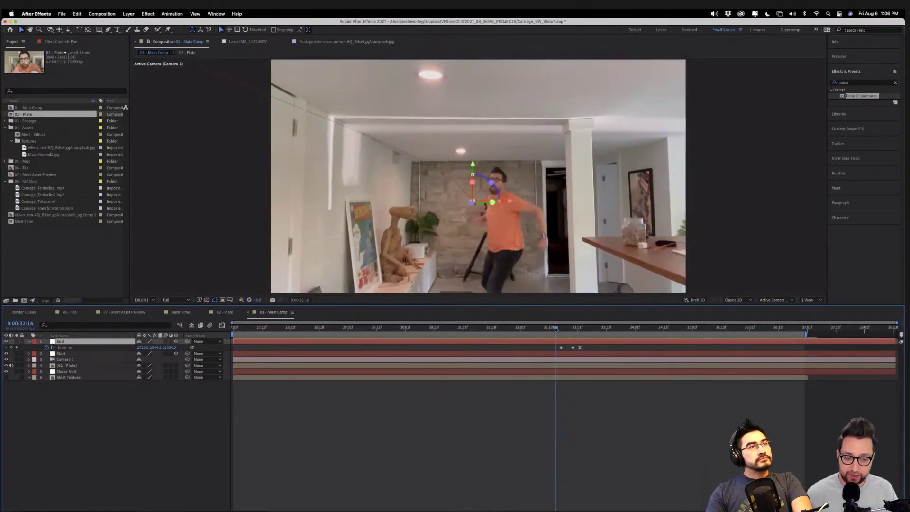
key("space")
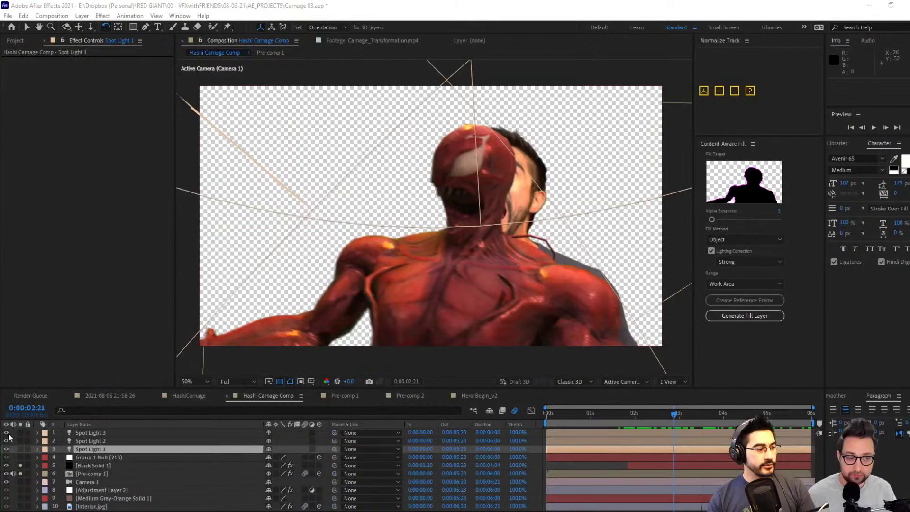
Hide Spot Lights 1 to 3 and unsolo Black Solid 1 to isolate the keyed performer.
left_click_drag(6, 433, 6, 450)
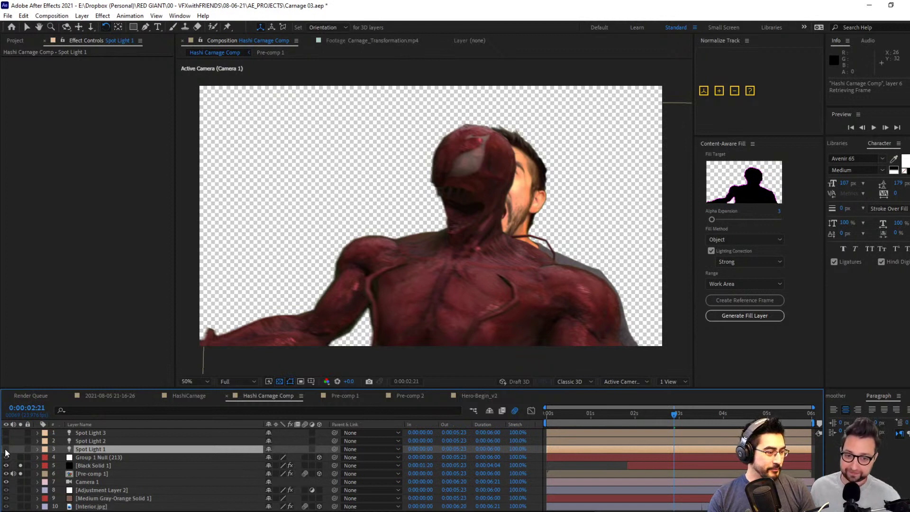
left_click(99, 458)
left_click(100, 466)
left_click(100, 457)
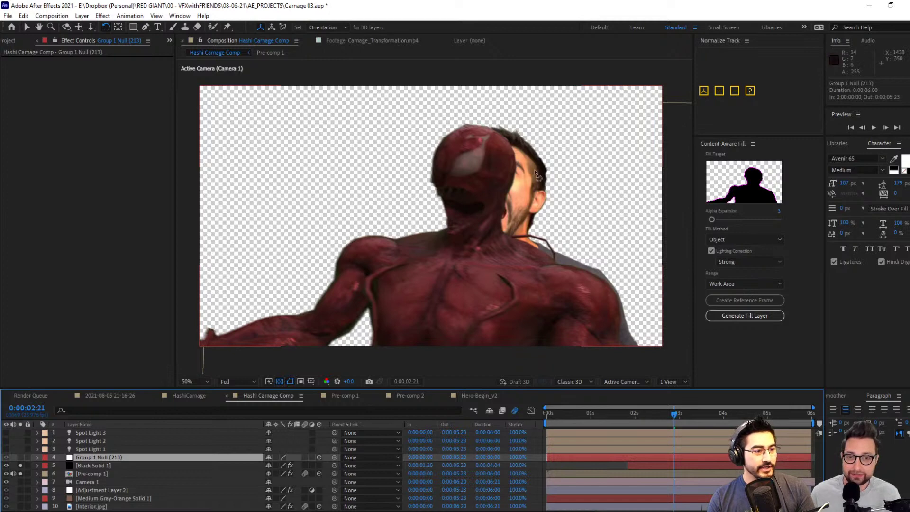
left_click(20, 465)
left_click(19, 466)
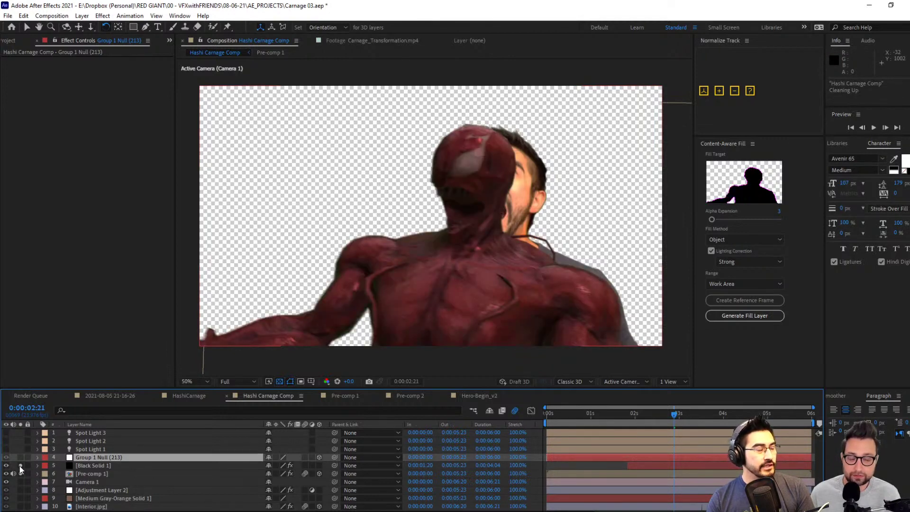
left_click(20, 466)
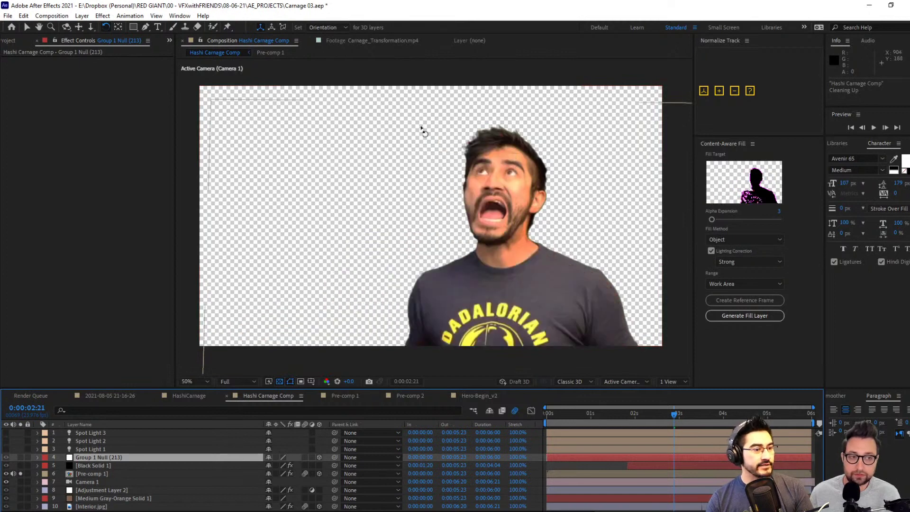
Open the Carnage_Transformation.mp4 reference footage and examine the head transformation up to 0:00:00:23.
left_click(10, 40)
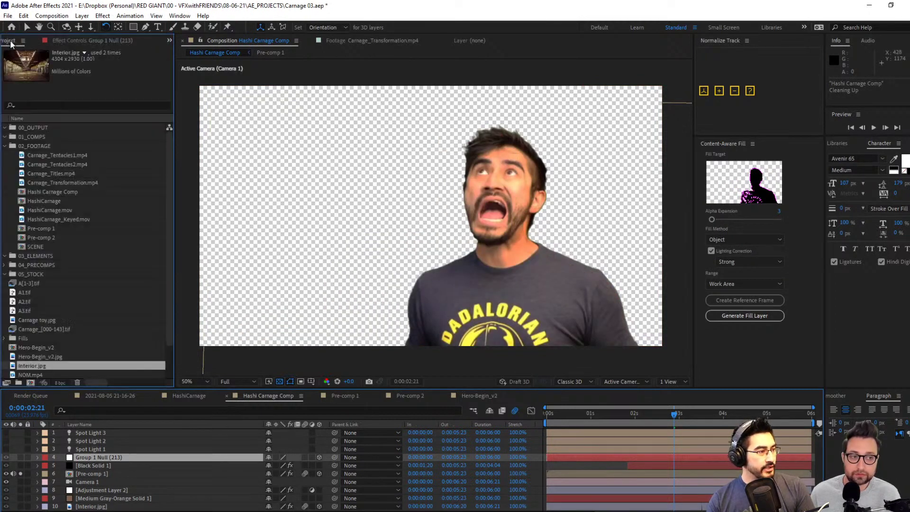
double_click(59, 182)
left_click_drag(219, 361, 389, 365)
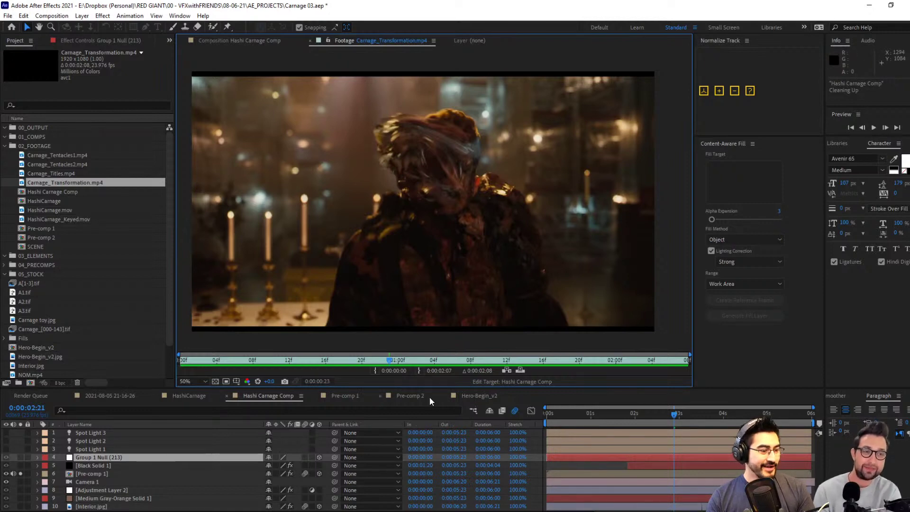
Return to Hashi Carnage Comp, solo Black Solid 1 and turn Spot Lights 1 to 3 back on.
left_click(174, 393)
left_click(254, 397)
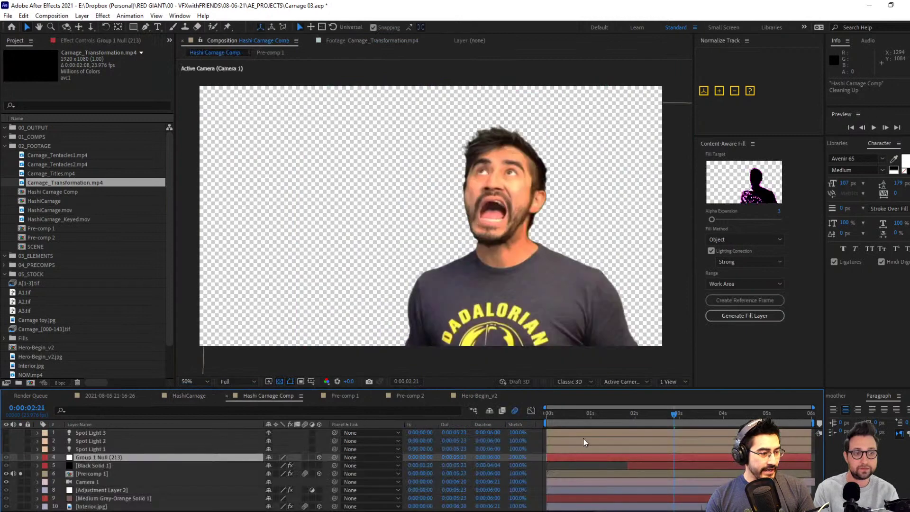
left_click_drag(20, 471, 21, 465)
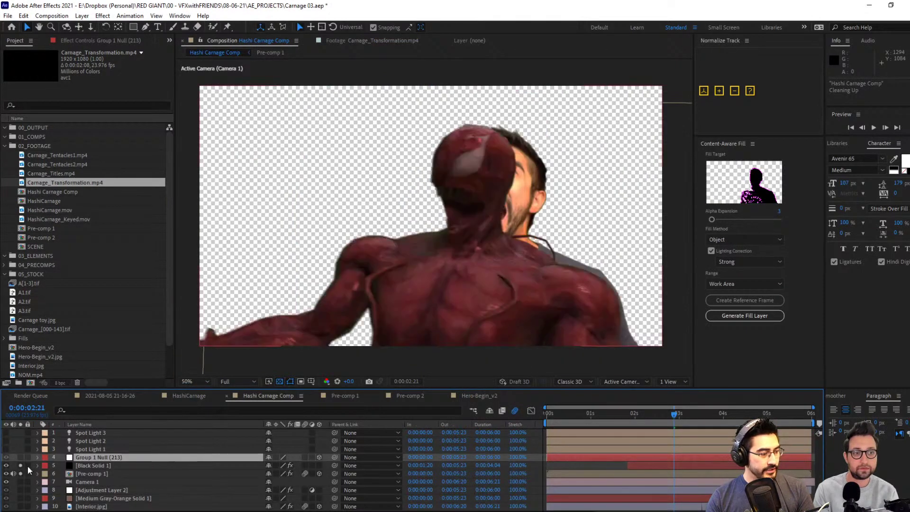
left_click(7, 448)
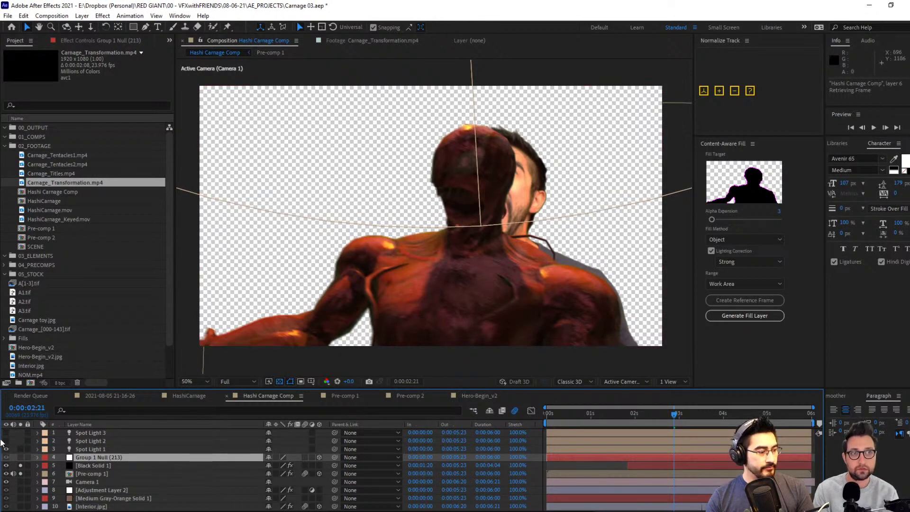
left_click(6, 441)
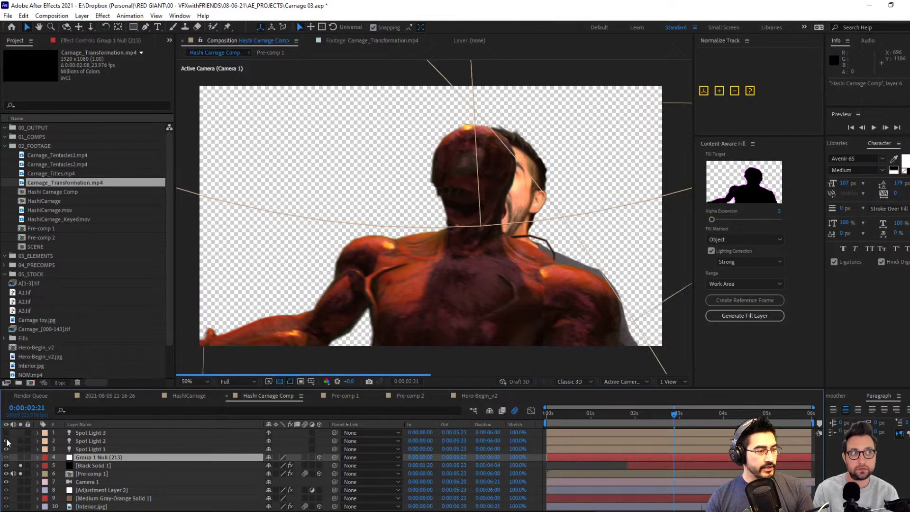
left_click(7, 432)
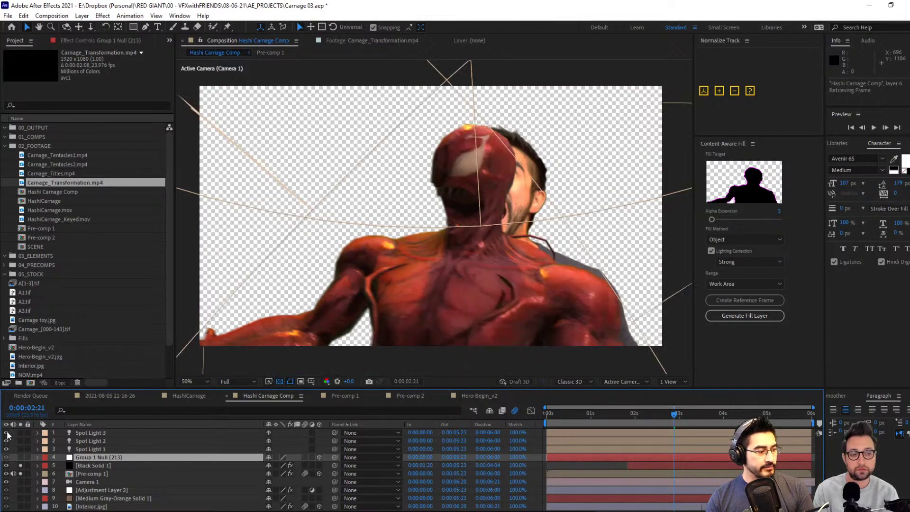
Set Spot Light 2's intensity to 104% and open Spot Light 3's intensity for editing.
left_click(103, 433)
left_click(107, 442)
key("t")
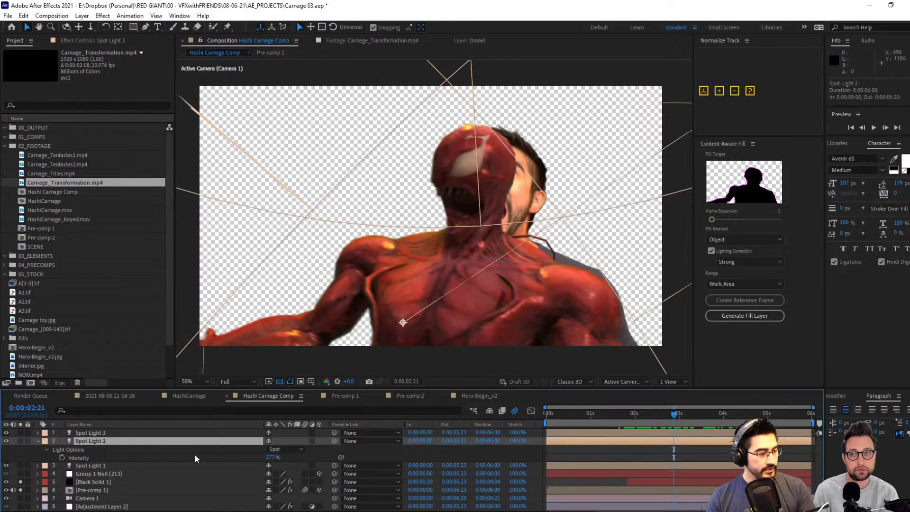
left_click_drag(271, 457, 198, 473)
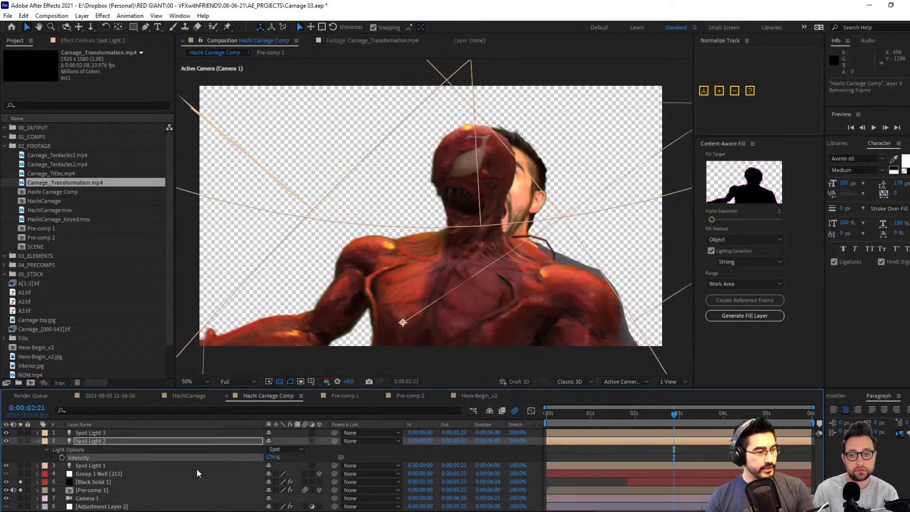
left_click(190, 433)
key("t")
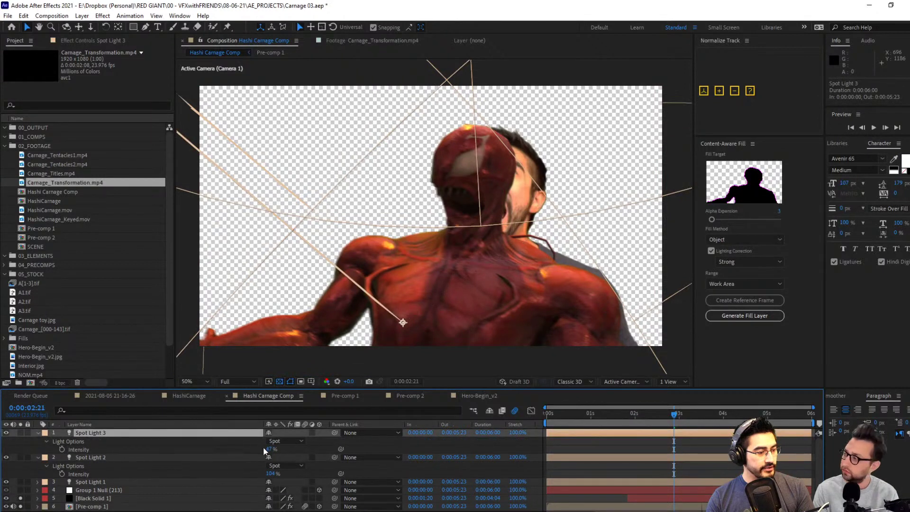
left_click(270, 449)
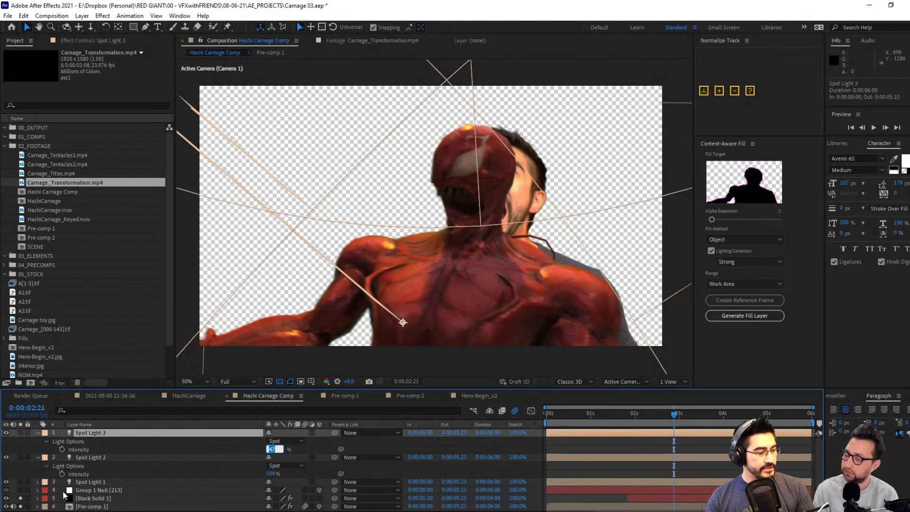
Examine the lit Carnage model and its camera at the final frame and back to 0:00:03:12.
left_click(651, 415)
left_click_drag(650, 417, 811, 417)
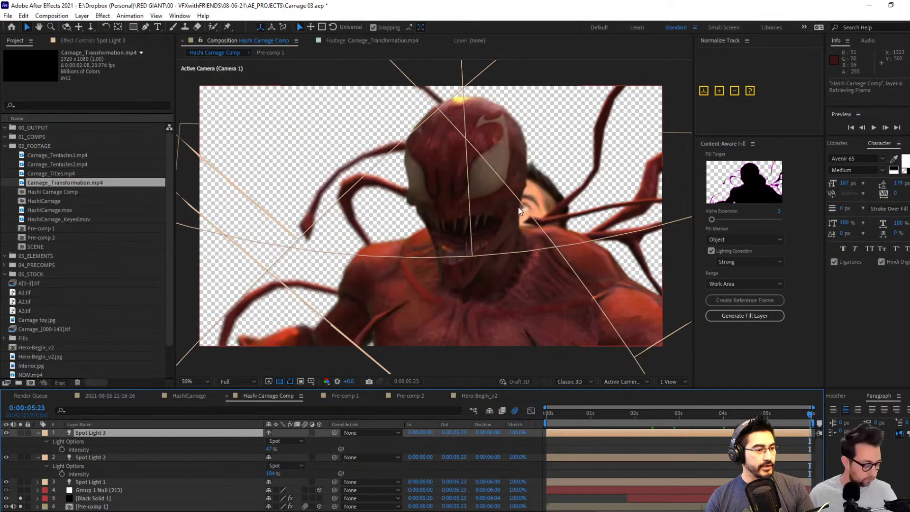
left_click(39, 433)
left_click(104, 492)
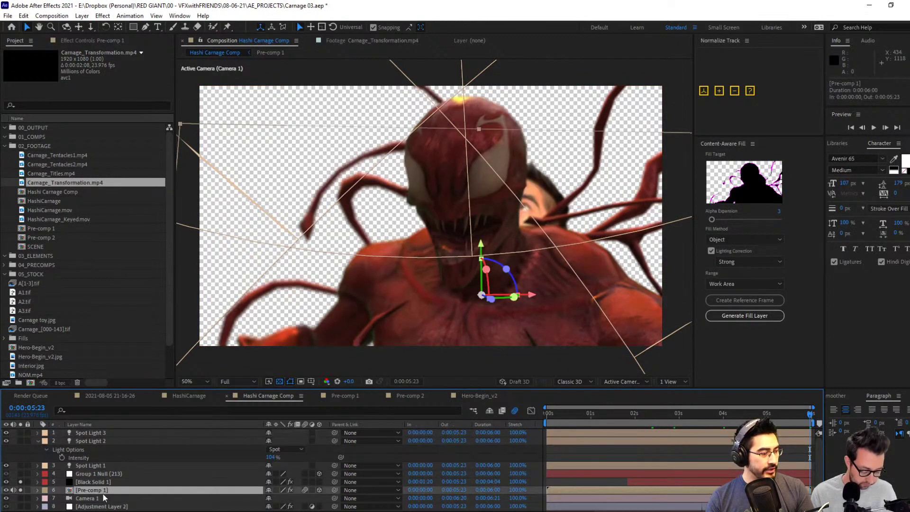
left_click(106, 498)
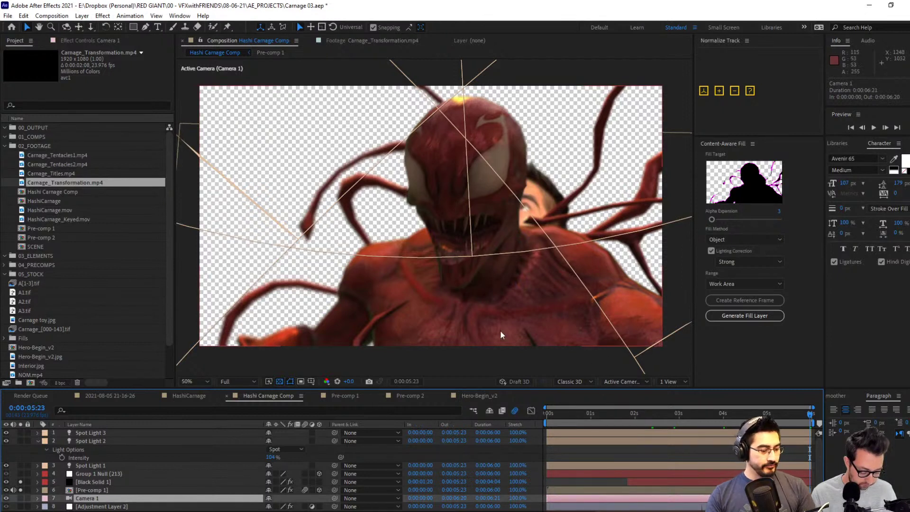
left_click_drag(801, 418, 701, 426)
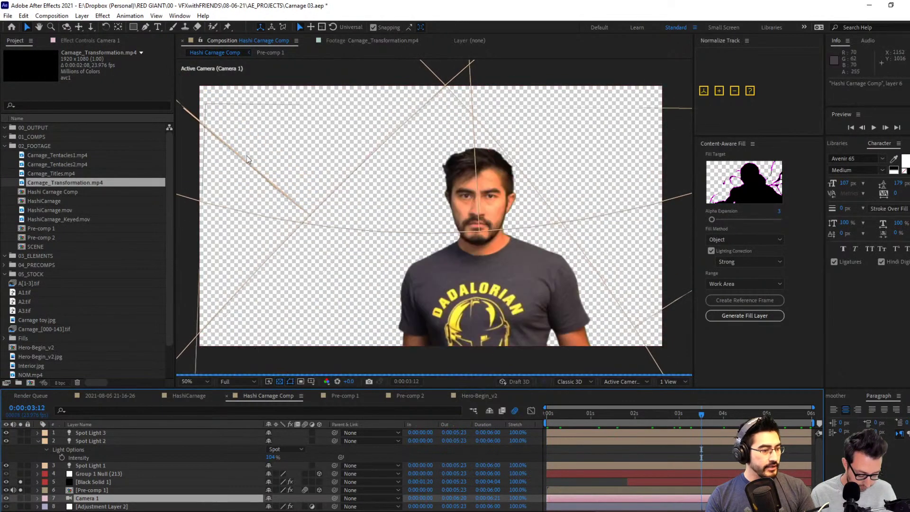
Open Pre-comp 1 to examine the whole keyed performer, and select the Carnage_Transformation.mp4 reference.
left_click(346, 396)
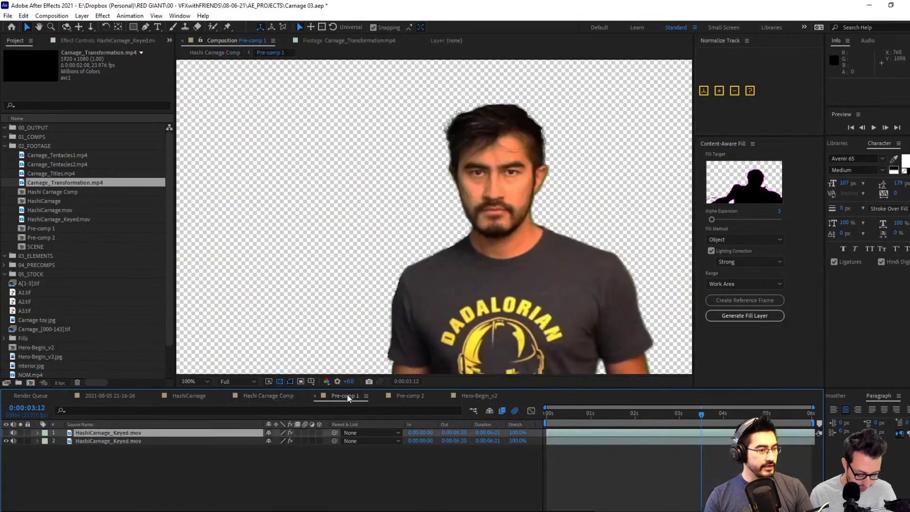
scroll(540, 205, "down", 2)
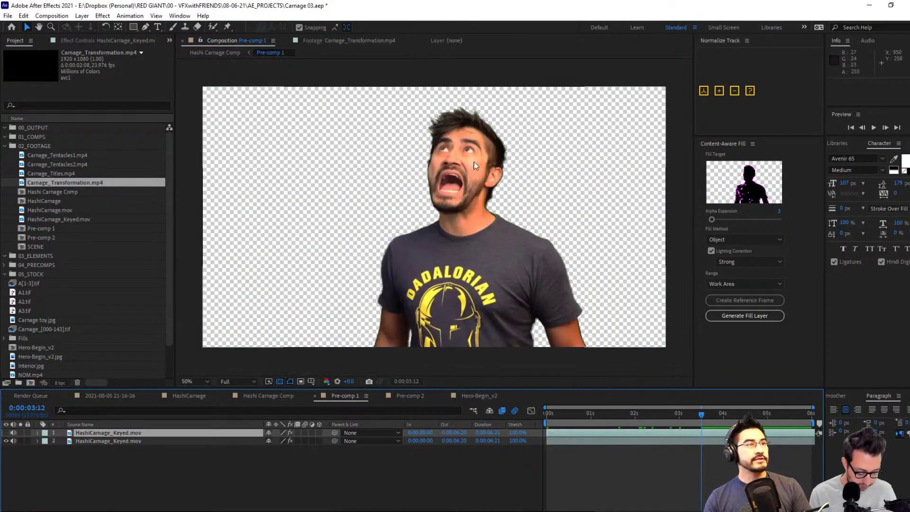
left_click(55, 238)
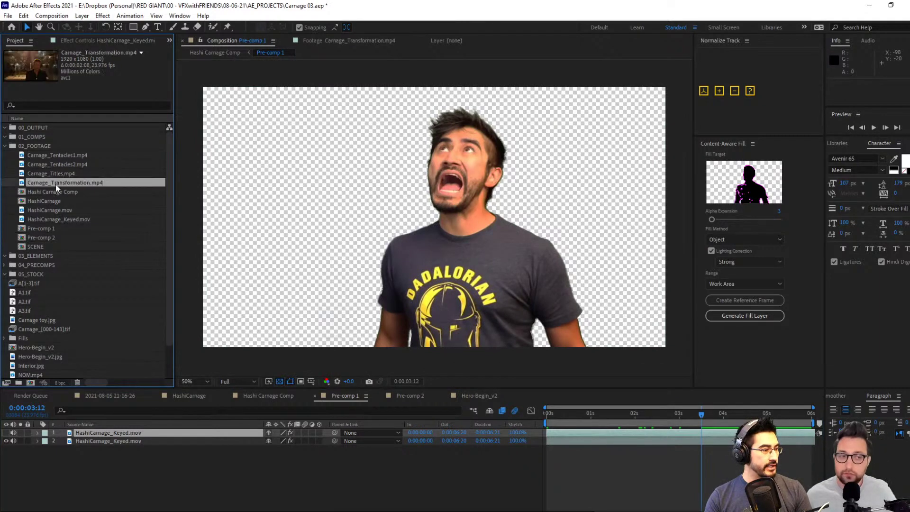
Check the Carnage_Transformation.mp4 reference, and duplicate the lower HashiCarnage_Keyed.mov layer in Pre-comp 1.
double_click(56, 184)
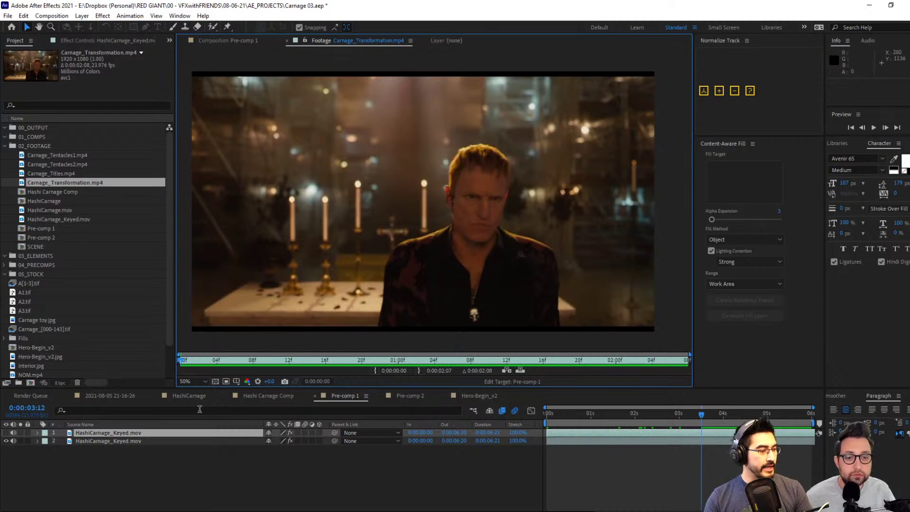
left_click(237, 41)
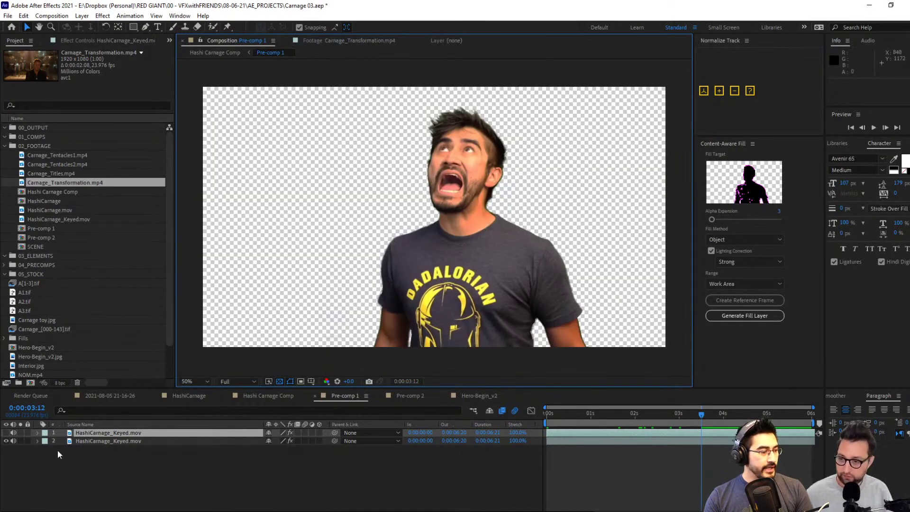
left_click(144, 447)
left_click(142, 441)
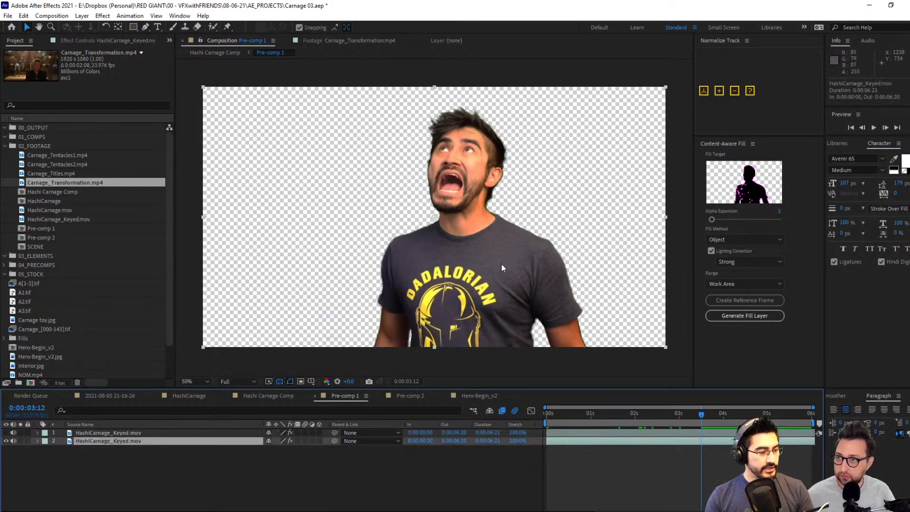
key("ctrl+d")
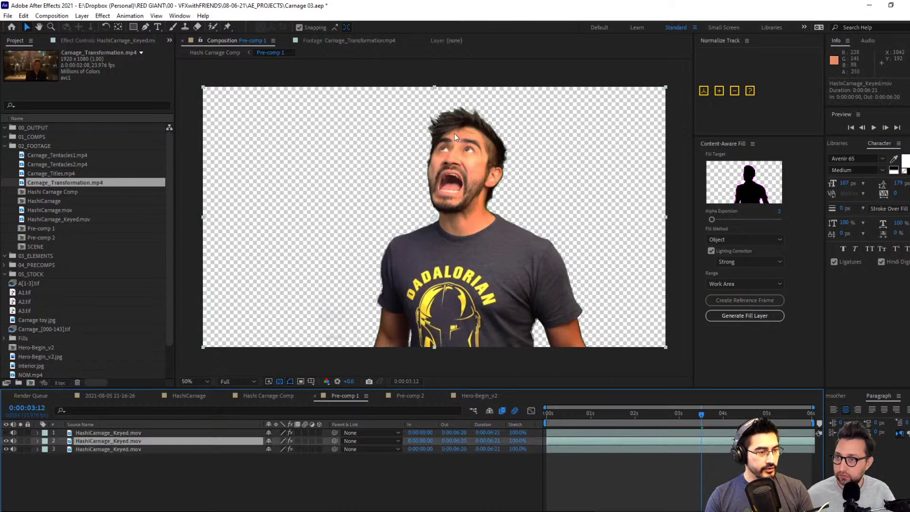
Apply the CC Light Sweep effect to the duplicated HashiCarnage_Keyed.mov layer.
left_click(84, 39)
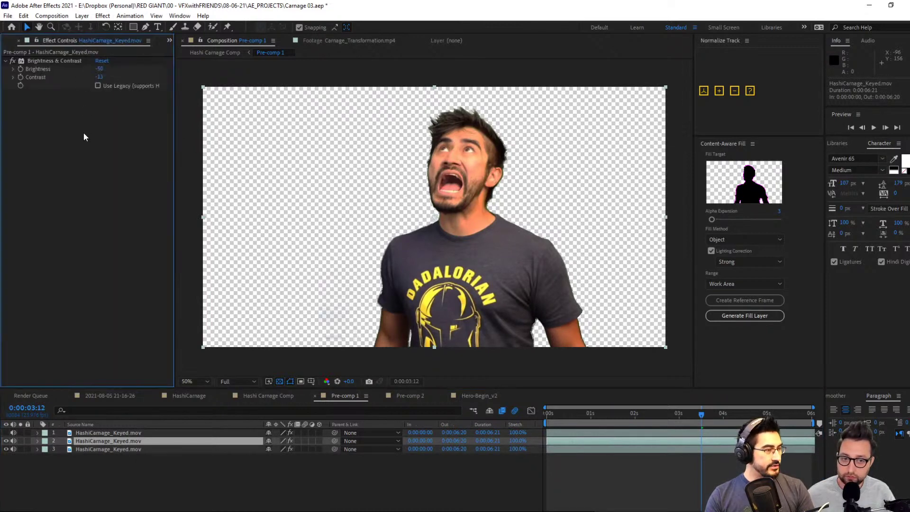
key("ctrl+space")
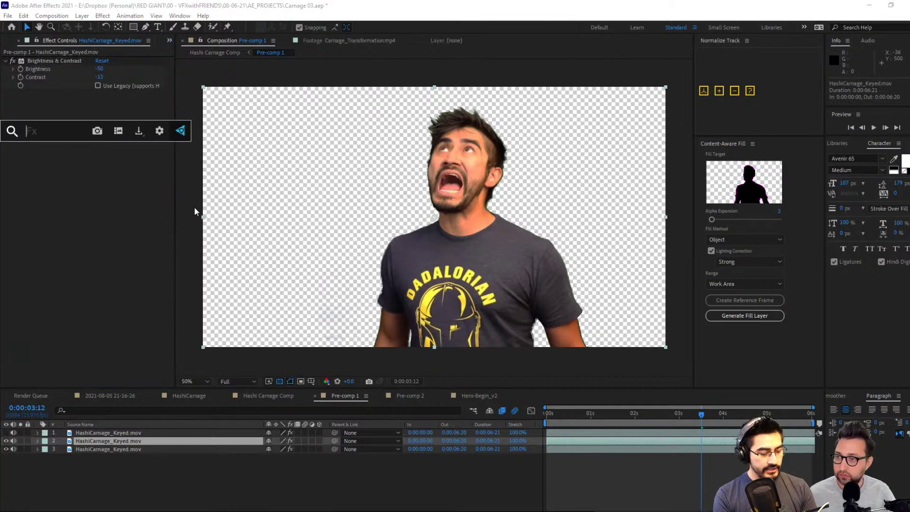
type("ligh")
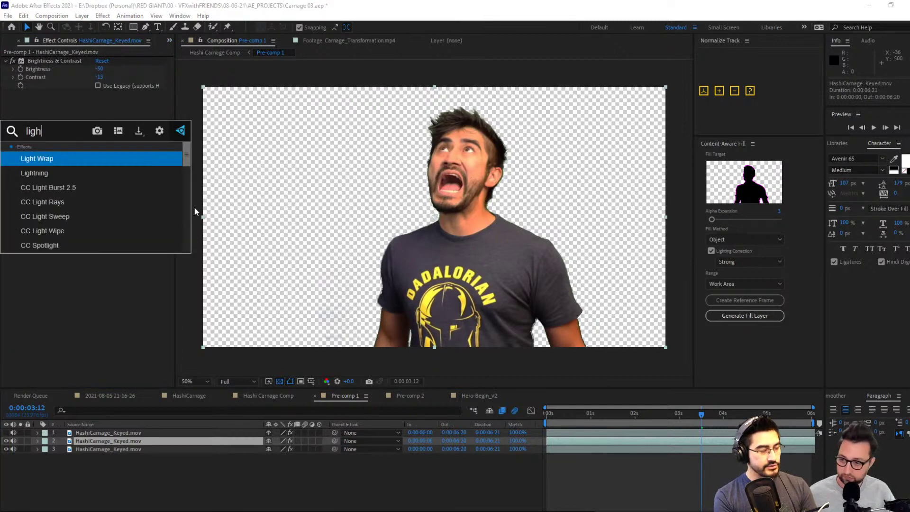
type("t s")
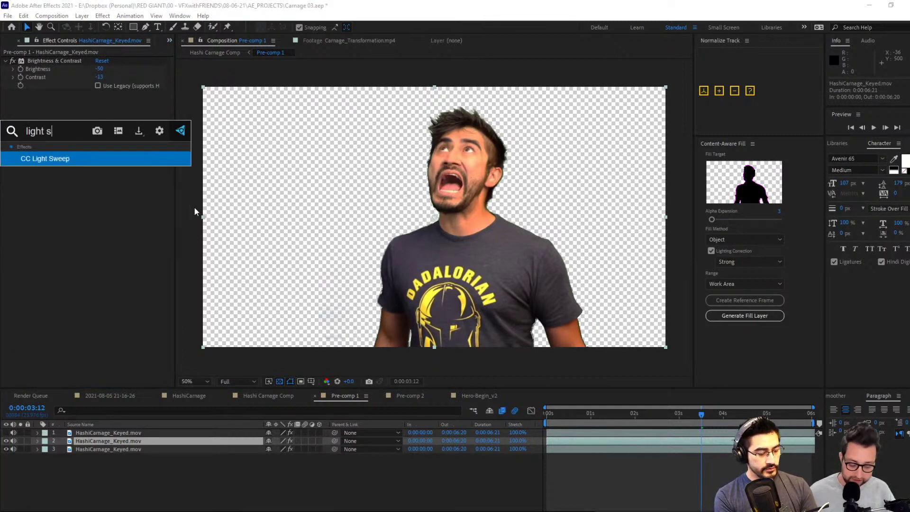
key("Return")
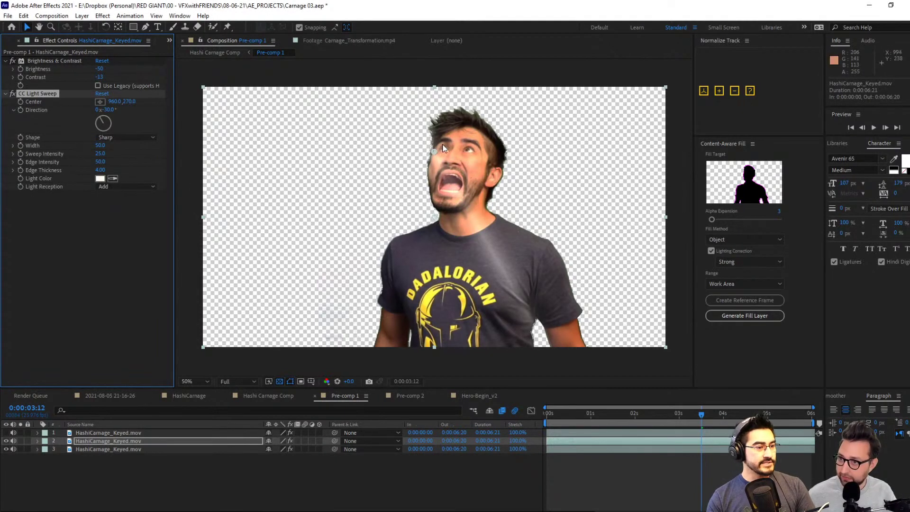
With the transparency grid off, set CC Light Sweep's Sweep Intensity to 0, Edge Thickness to 20 and centre to about 1320, 668.
mouse_move(438, 151)
left_mouse_down()
mouse_move(544, 146)
mouse_move(398, 226)
mouse_move(360, 262)
mouse_move(463, 215)
mouse_move(440, 231)
mouse_move(573, 206)
mouse_move(379, 303)
mouse_move(426, 265)
mouse_move(549, 263)
mouse_move(461, 251)
mouse_move(484, 242)
left_mouse_up()
left_click(279, 381)
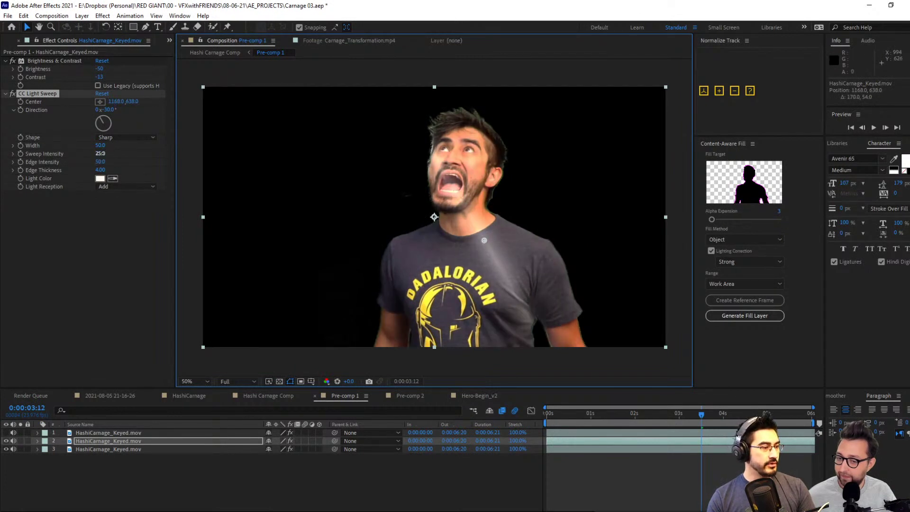
left_click_drag(100, 154, 16, 174)
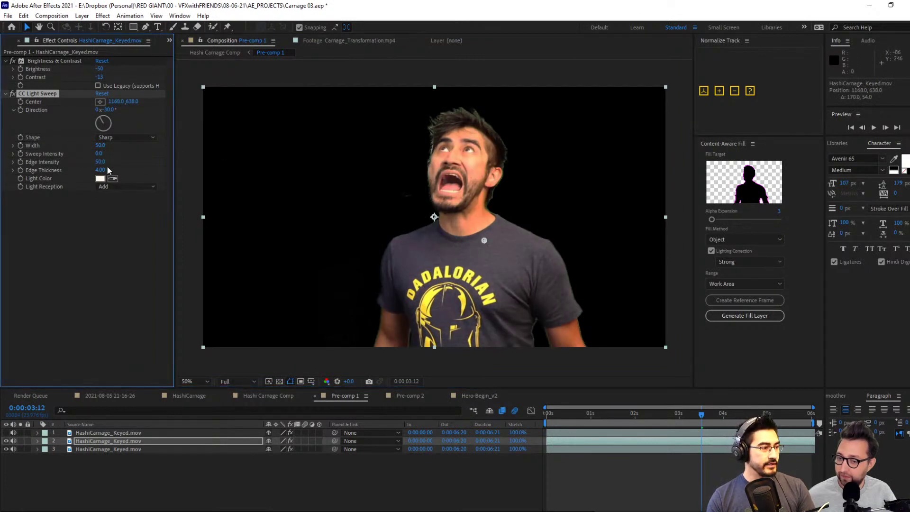
left_click_drag(112, 169, 494, 167)
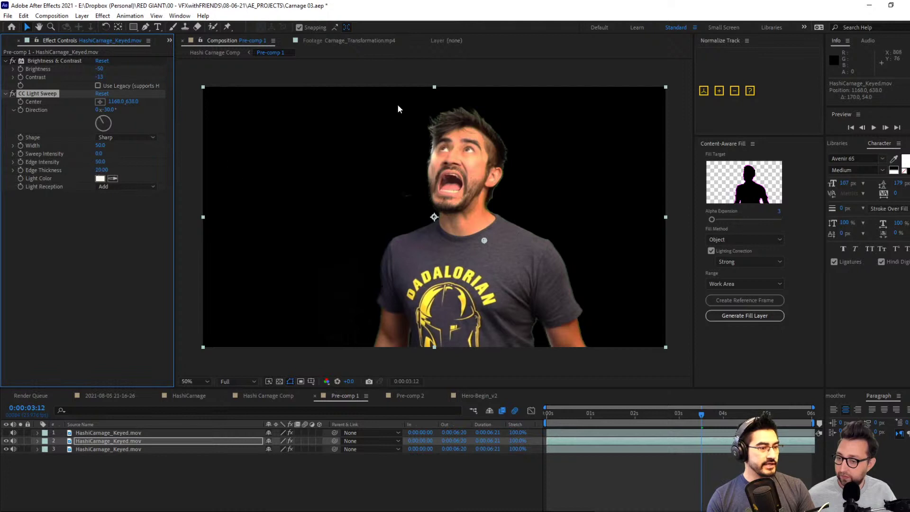
left_click_drag(485, 241, 520, 247)
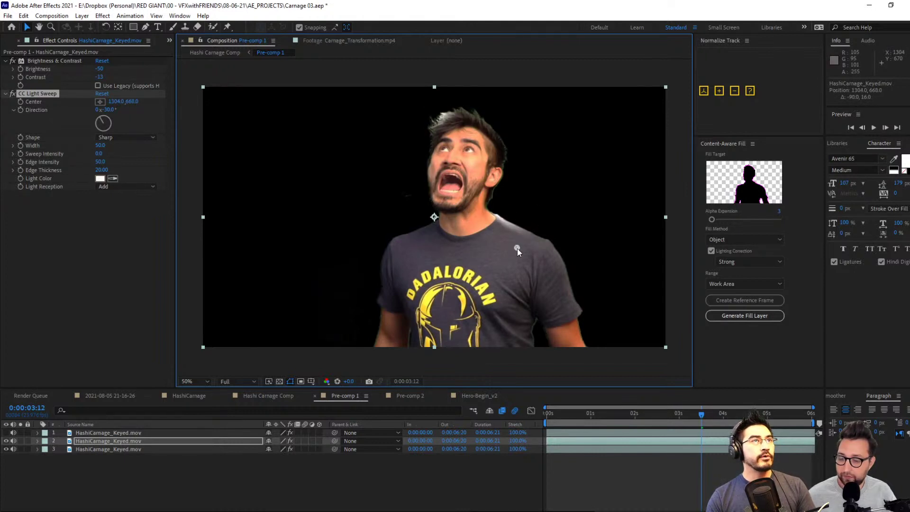
Change the light sweep's Light Color to a warm orange.
left_click(100, 178)
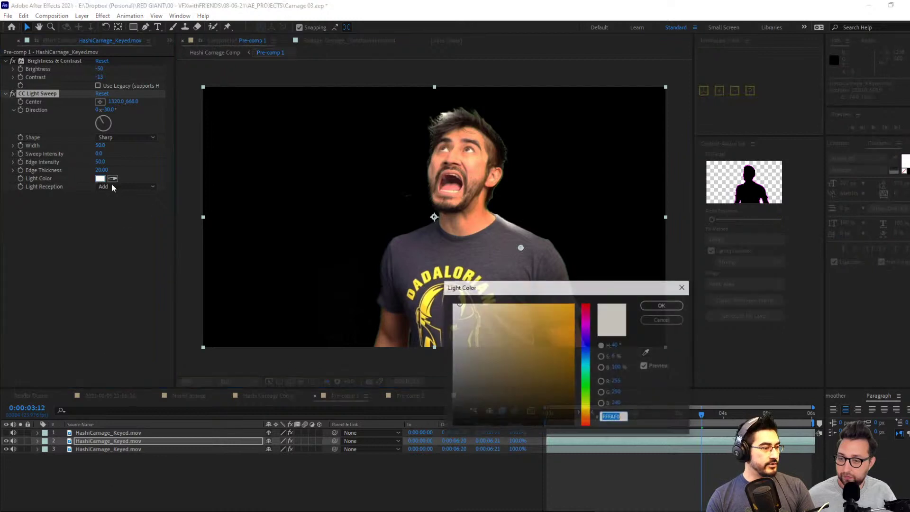
left_click_drag(518, 325, 561, 272)
left_click(671, 307)
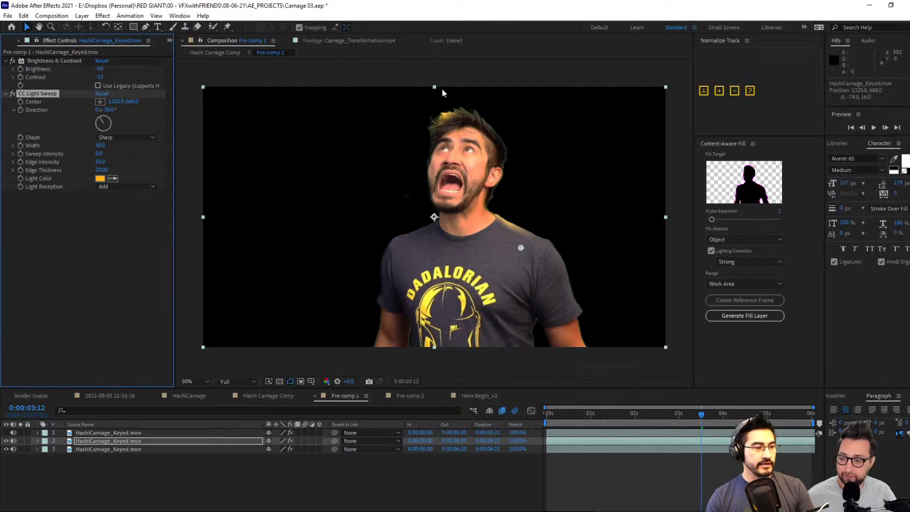
At 0:00:03:22, set the light sweep's centre to 1256, 690, its Direction to -22° and its Width to about 258.
left_click_drag(660, 414, 721, 442)
mouse_move(522, 253)
left_mouse_down()
mouse_move(494, 243)
mouse_move(508, 250)
left_mouse_up()
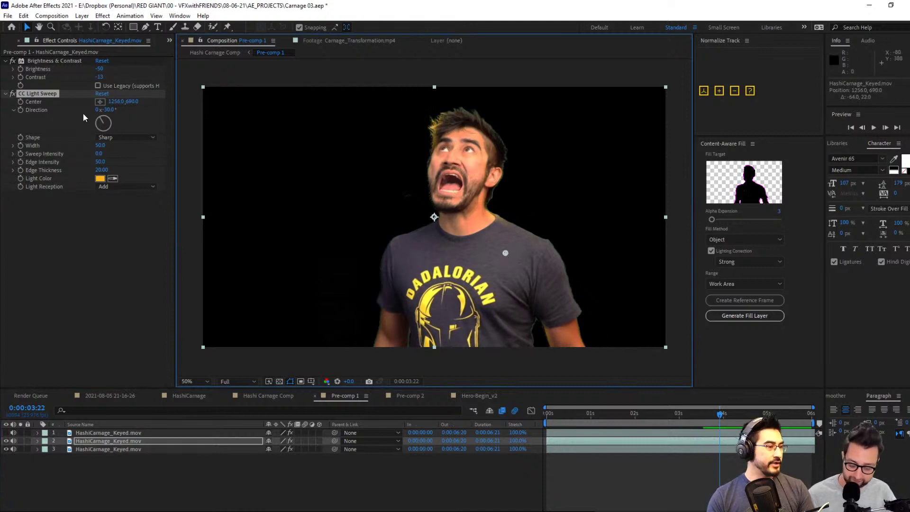
left_click_drag(103, 122, 98, 112)
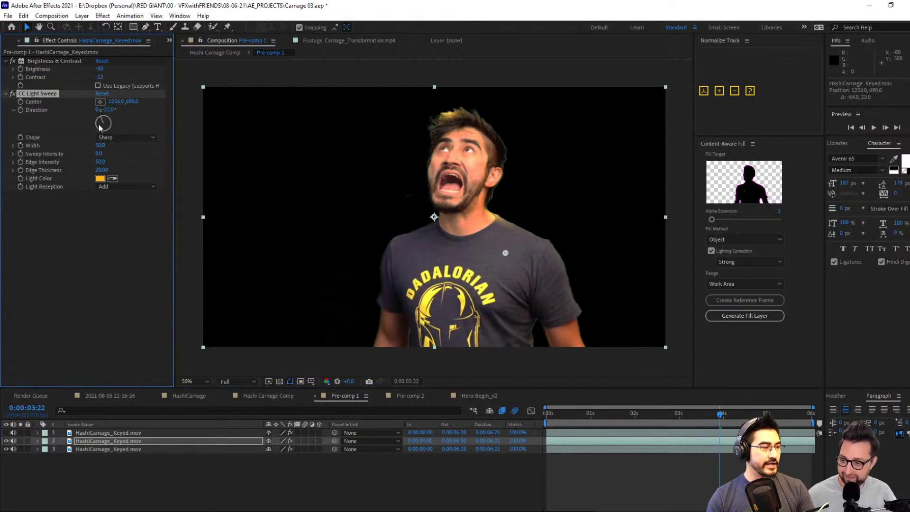
left_click_drag(105, 150, 348, 170)
left_click_drag(261, 171, 214, 173)
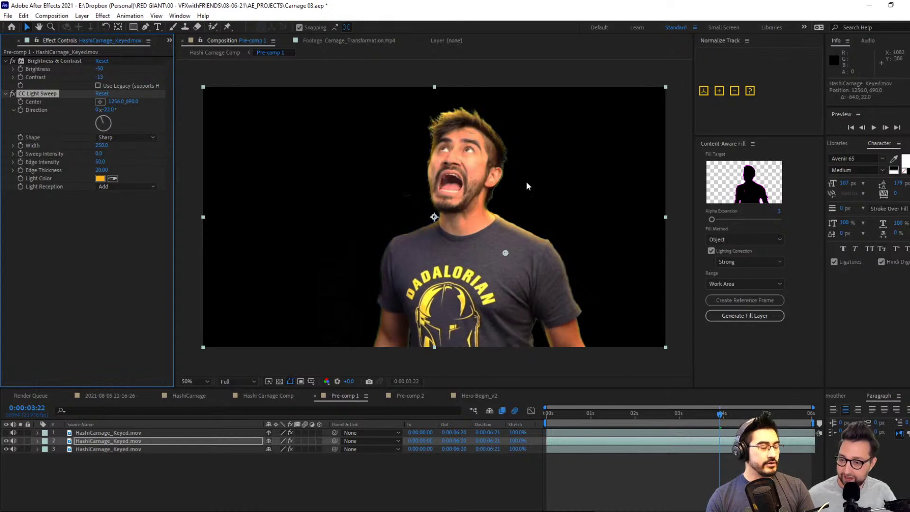
Examine the orange rim light along the performer's shoulder, neck and hair up close, including at 0:00:04:18.
scroll(500, 167, "up", 2)
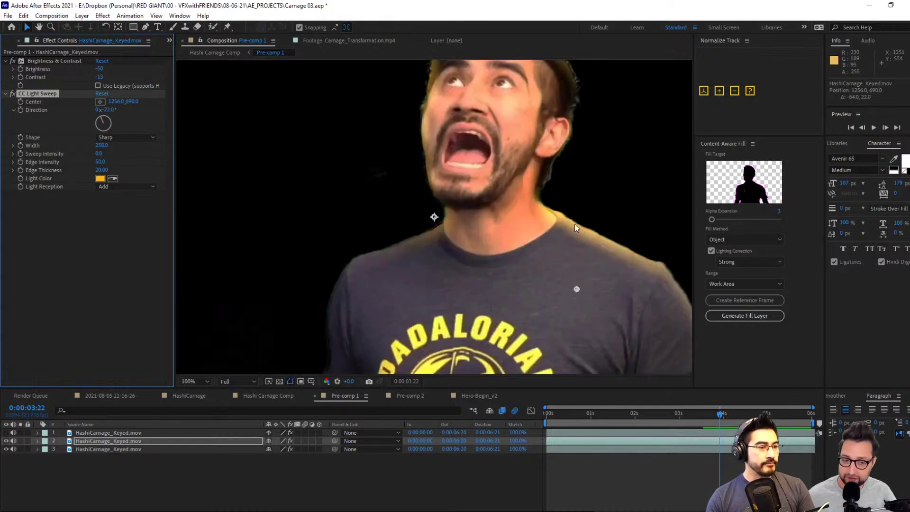
scroll(564, 231, "up", 1)
left_click_drag(586, 224, 303, 185)
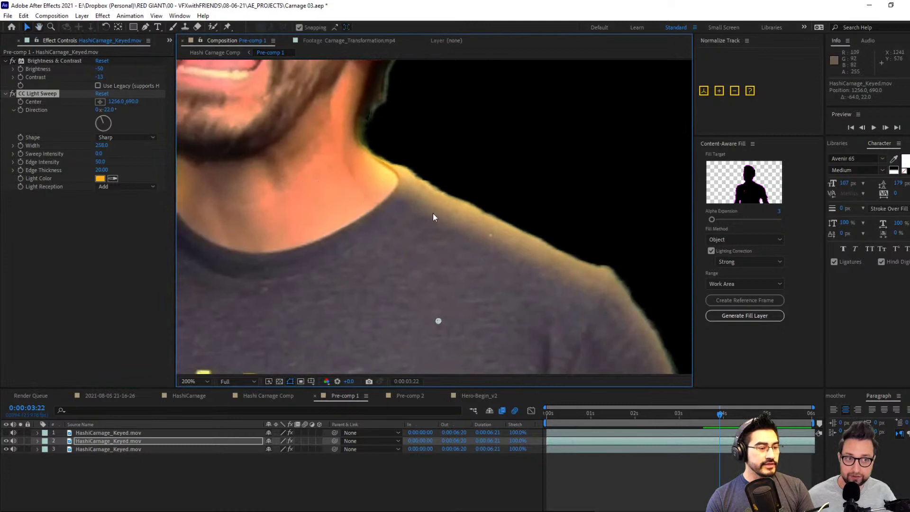
scroll(396, 187, "up", 1)
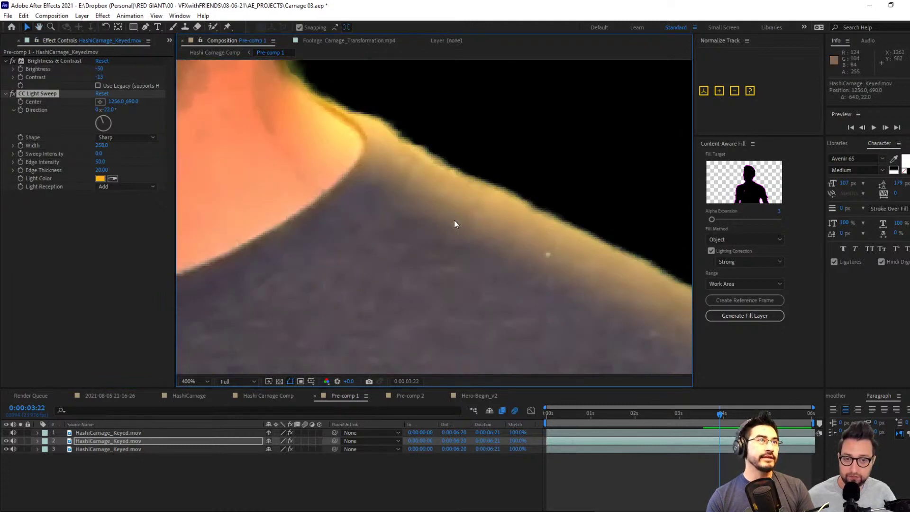
scroll(327, 138, "down", 1)
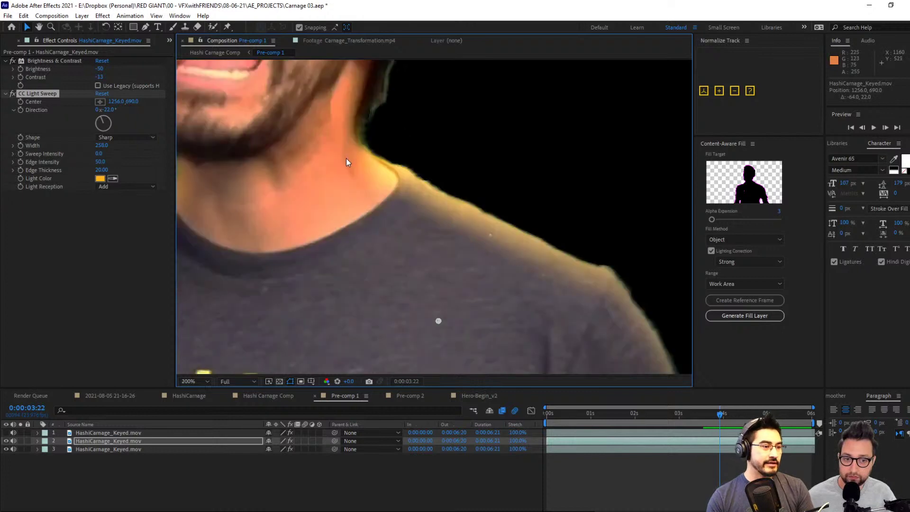
scroll(346, 157, "down", 1)
left_click_drag(364, 191, 458, 299)
left_click_drag(721, 414, 746, 422)
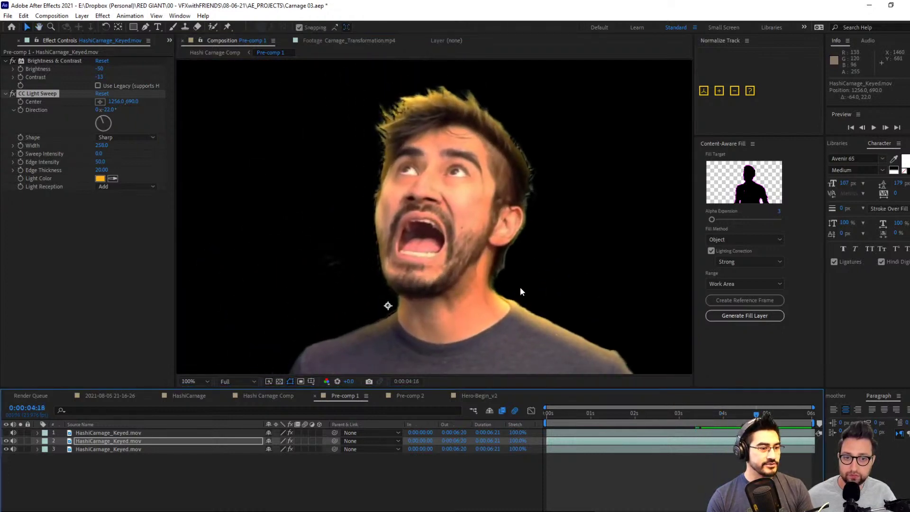
scroll(491, 269, "down", 2)
scroll(457, 249, "up", 2)
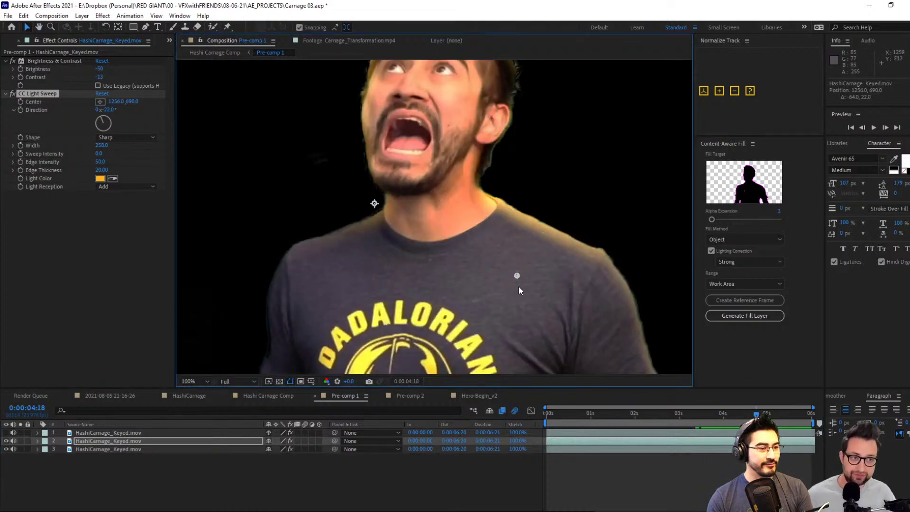
scroll(518, 287, "down", 2)
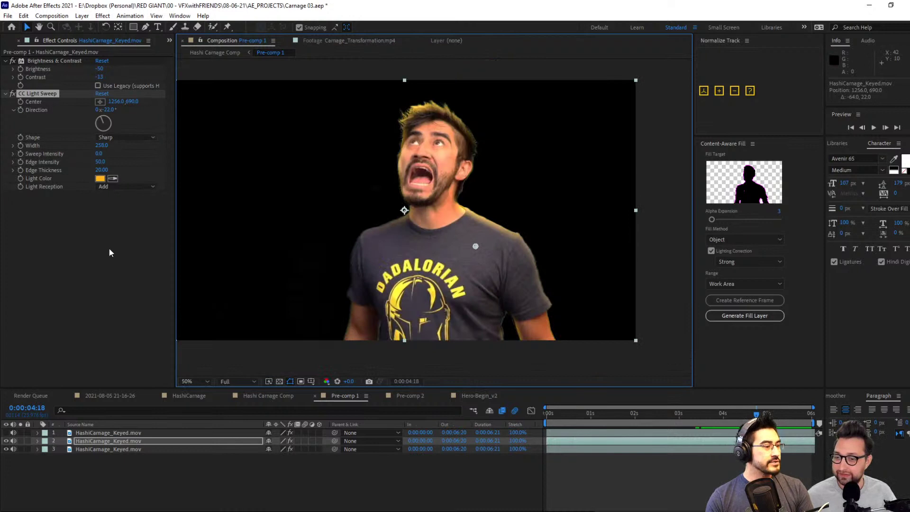
Hide the bottom HashiCarnage_Keyed.mov layer and solo the duplicate carrying CC Light Sweep.
left_click(6, 449)
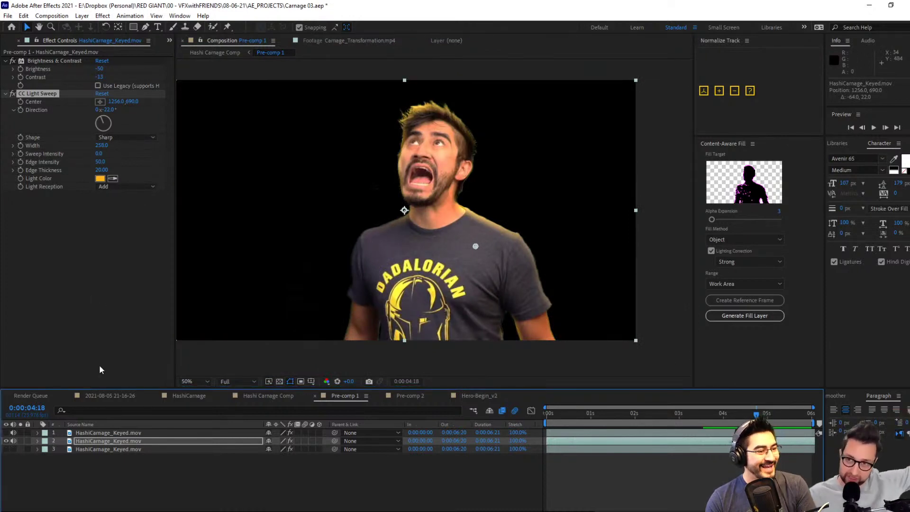
left_click(50, 255)
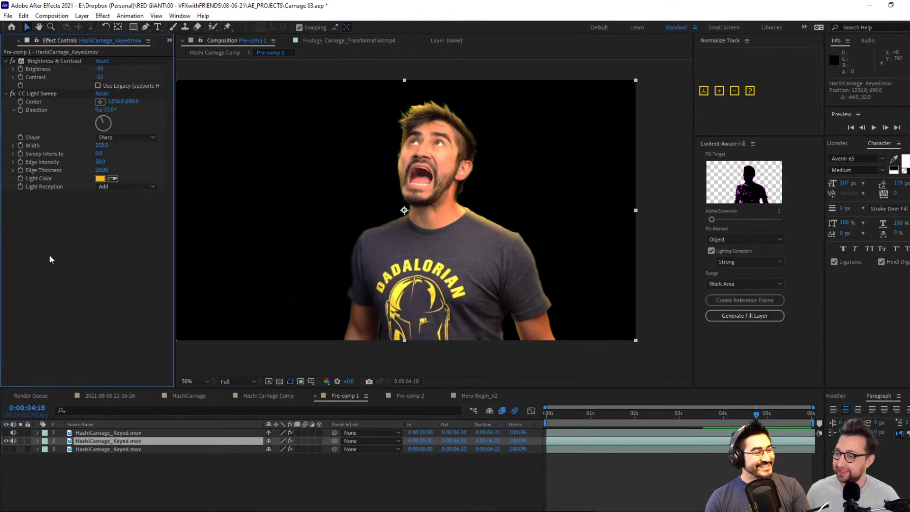
left_click(39, 96)
left_click(6, 432)
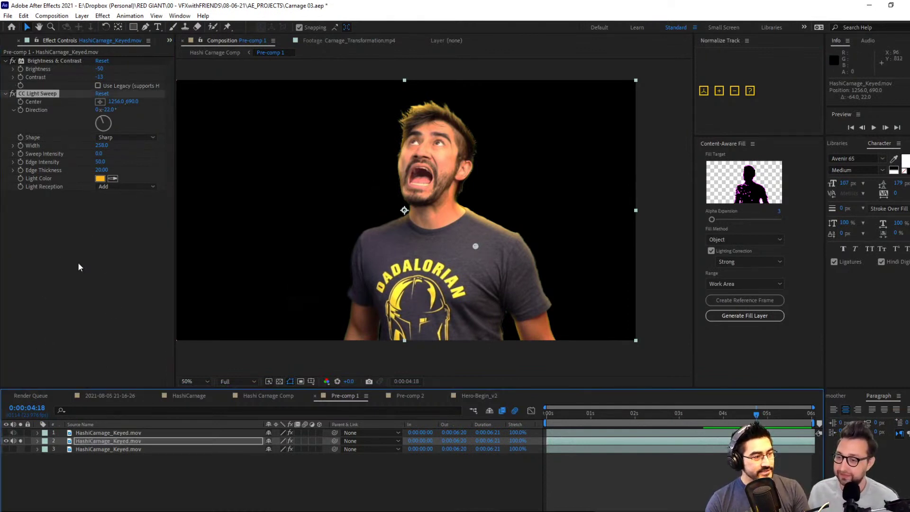
Add a Fill effect in black (000000) to the soloed layer and place it above CC Light Sweep.
left_click(62, 260)
key("ctrl+space")
type("fill")
key("Return")
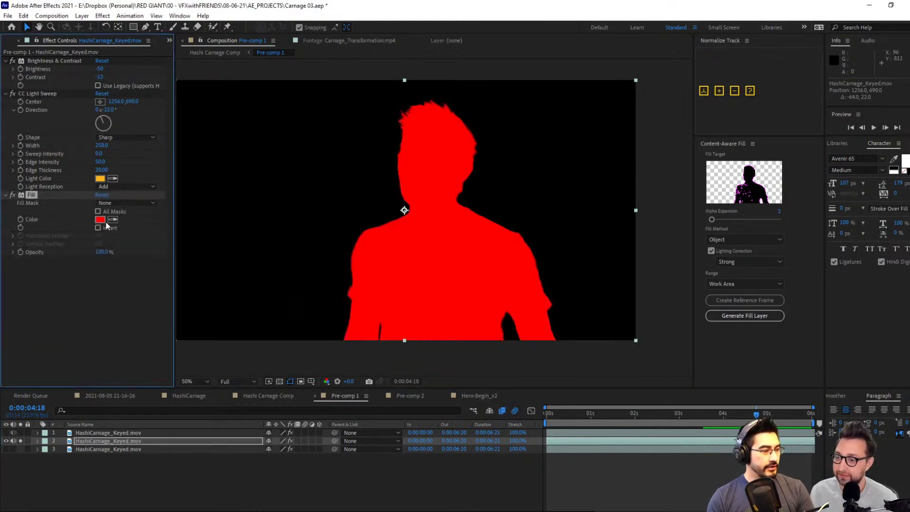
left_click(100, 219)
left_click_drag(455, 374, 379, 509)
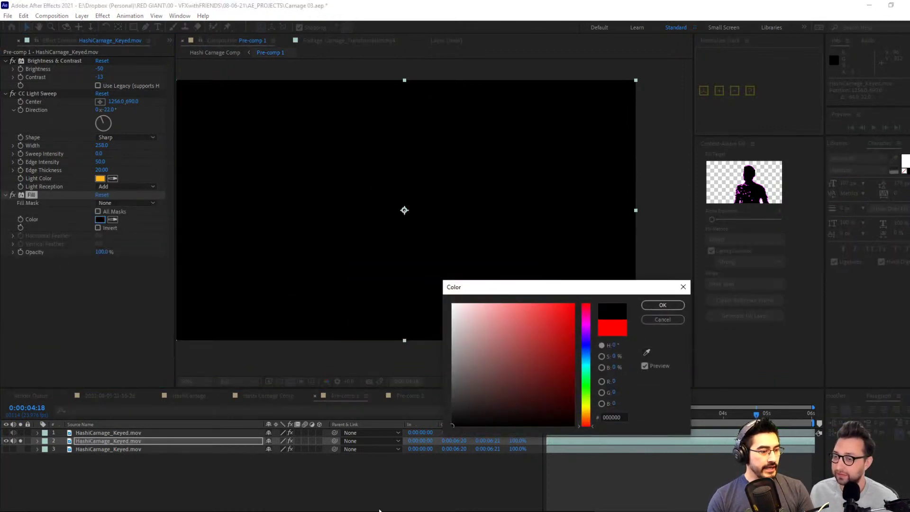
left_click(682, 305)
left_click_drag(30, 190, 42, 90)
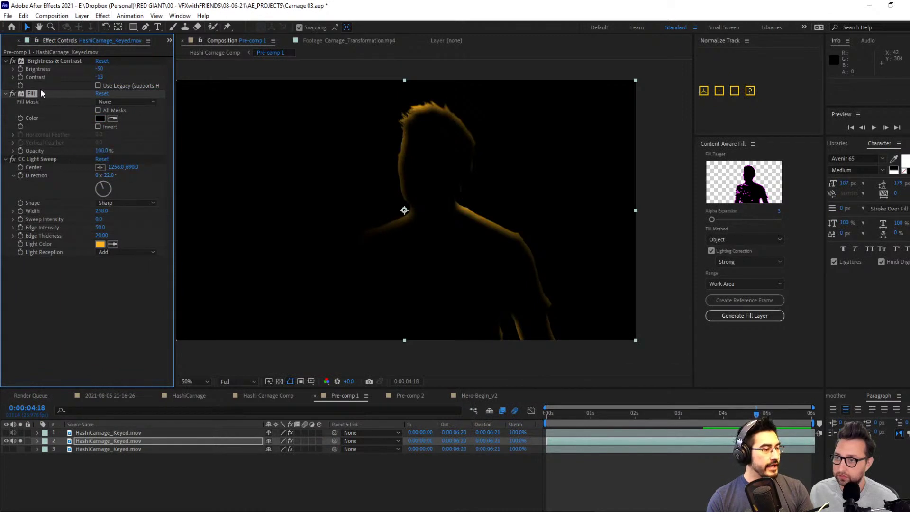
Add a Simple Choker between Fill and CC Light Sweep, and set its Choke Matte to -33.50.
key("ctrl+space")
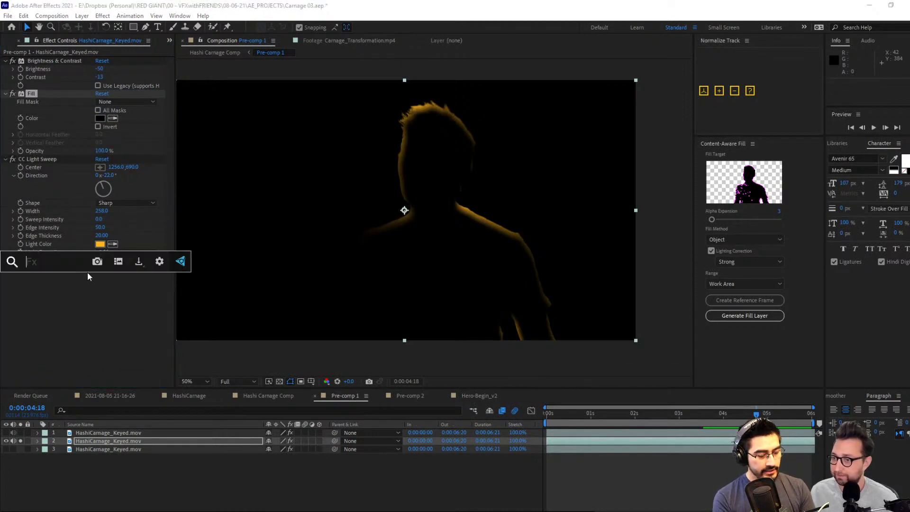
type("simp")
key("Return")
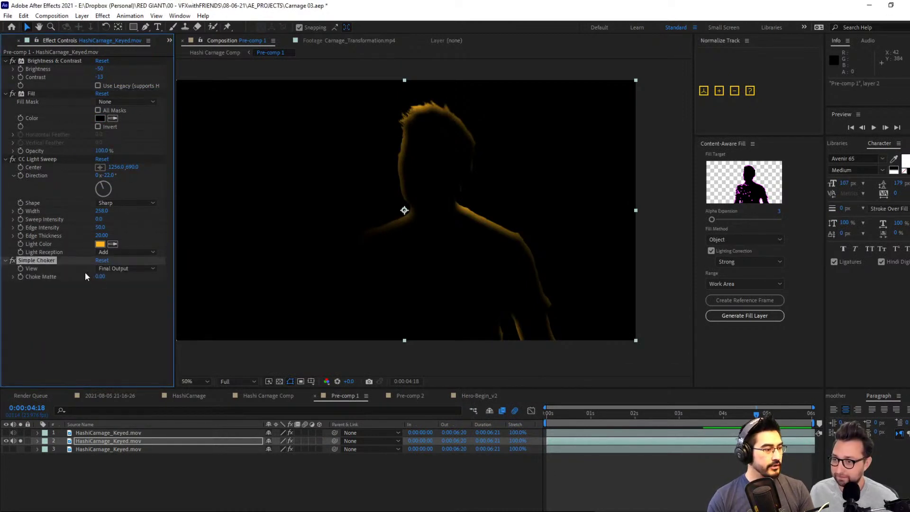
left_click_drag(37, 260, 71, 109)
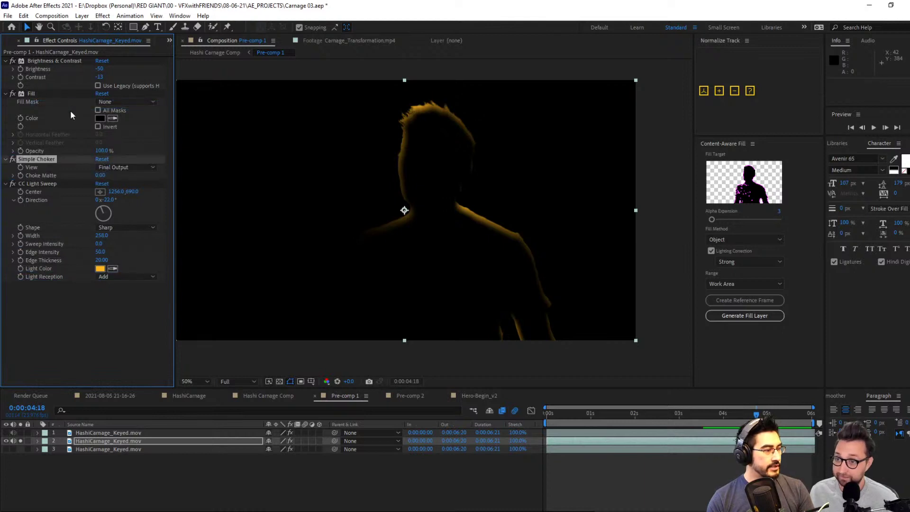
left_click_drag(97, 177, 96, 178)
left_click_drag(31, 206, 2, 230)
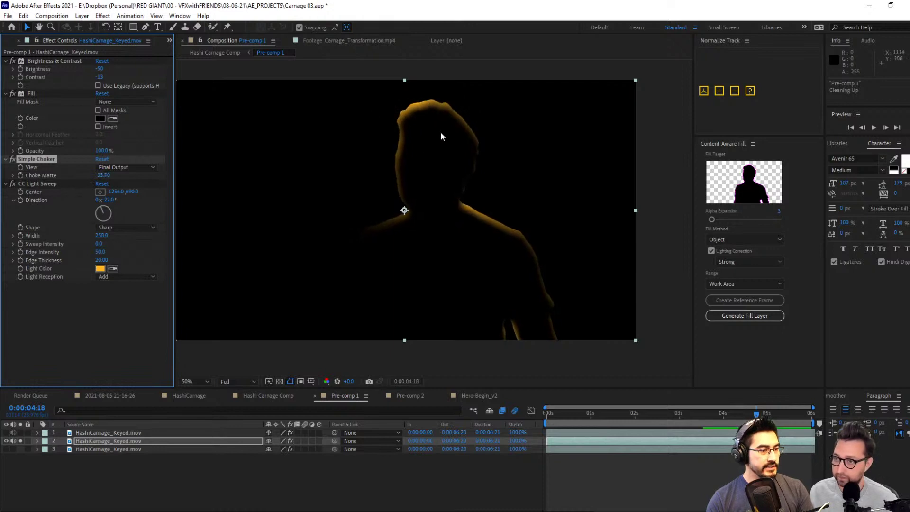
Show and solo the bottom HashiCarnage_Keyed.mov layer alongside the rim-light layer, and set Simple Choker's Choke Matte to -22.50.
left_click(6, 449)
left_click(20, 449)
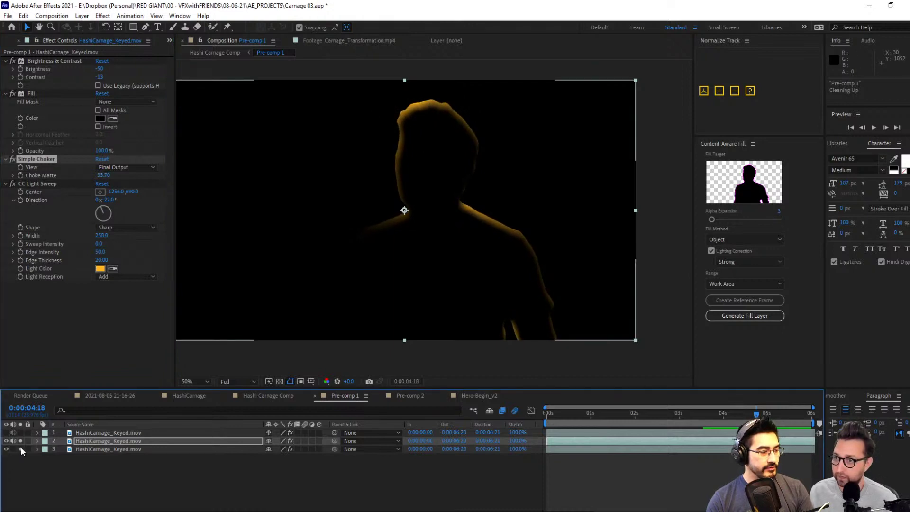
left_click(20, 441)
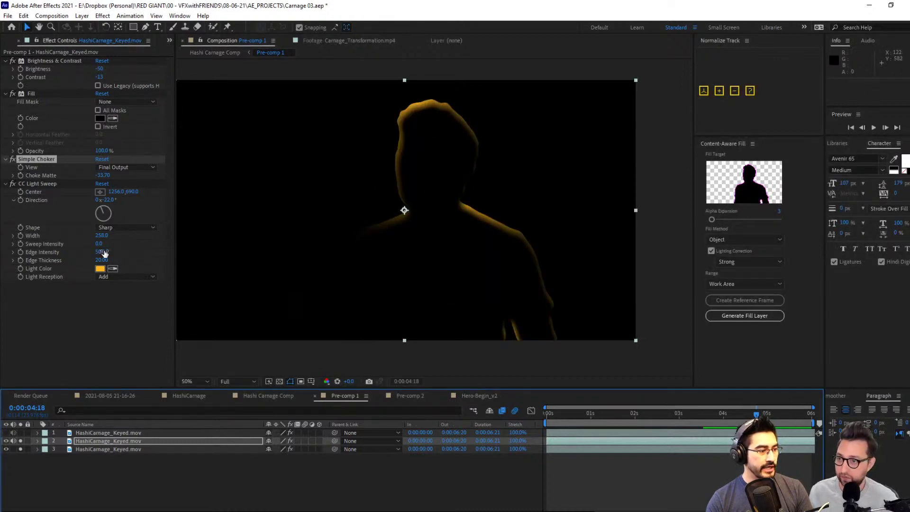
left_click_drag(103, 177, 228, 194)
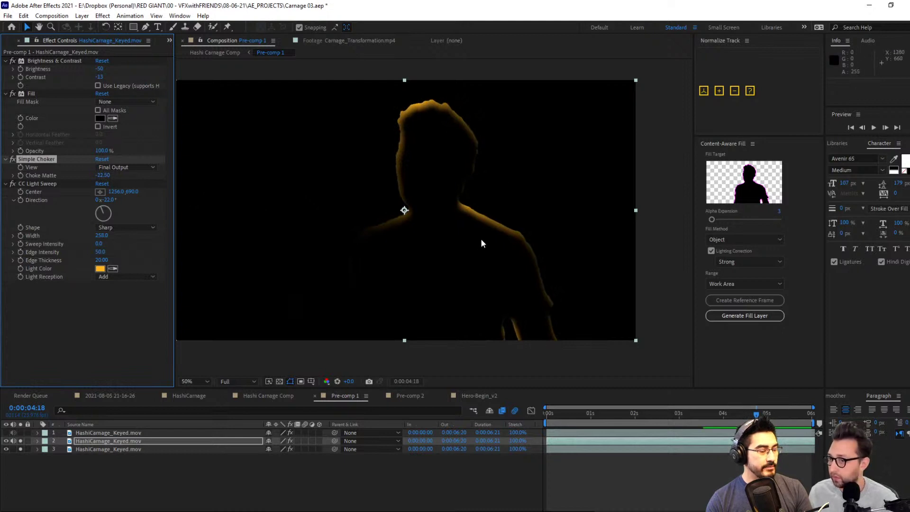
scroll(481, 239, "up", 3)
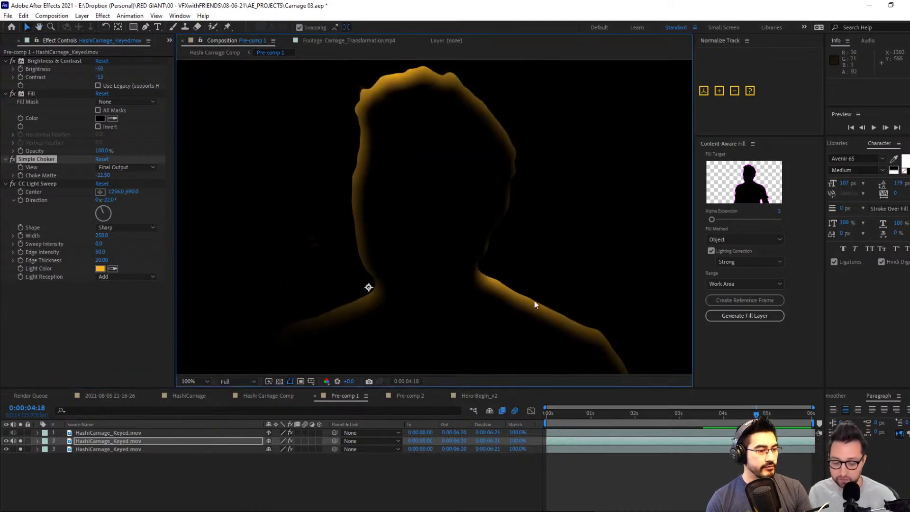
scroll(447, 256, "down", 2)
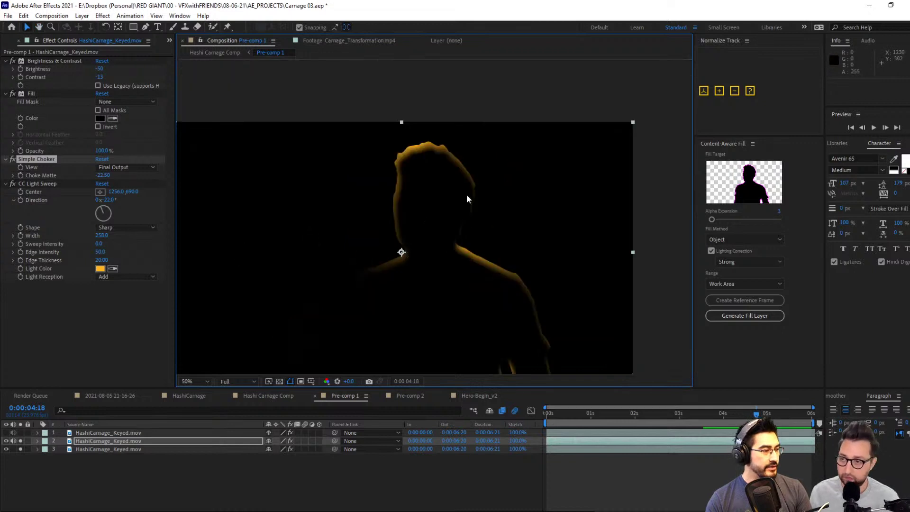
Add a Fast Box Blur after CC Light Sweep on the rim-light layer with a Blur Radius of 9.0.
left_click(22, 341)
key("ctrl+space")
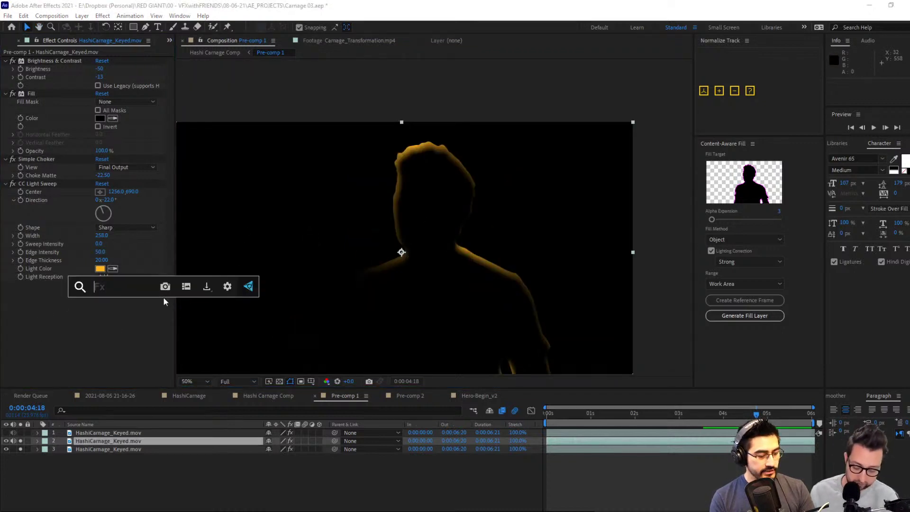
type("fas")
key("Return")
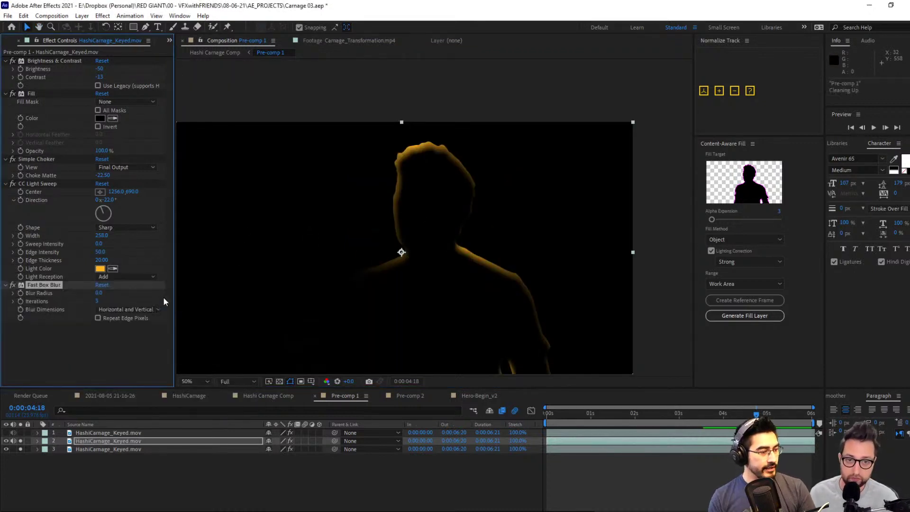
left_click_drag(99, 293, 104, 295)
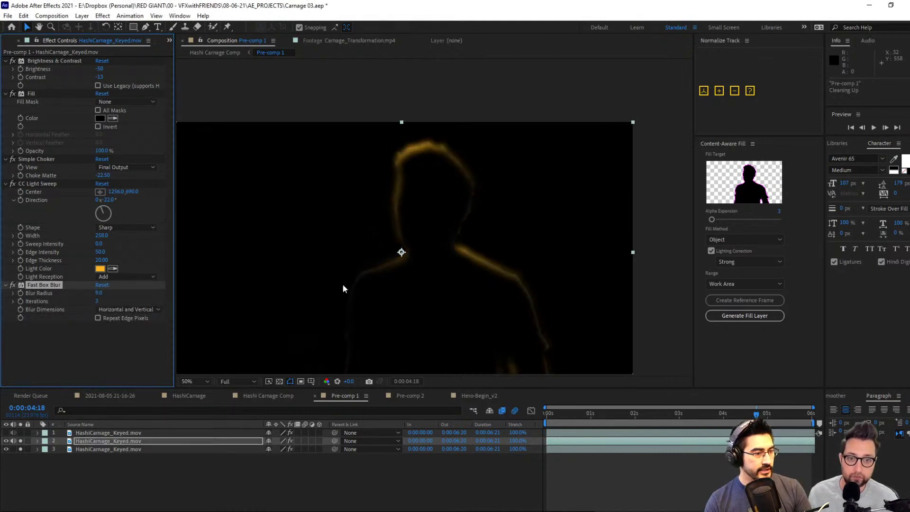
Add a second Simple Choker below Fast Box Blur and set its Choke Matte to -40.20.
left_click(84, 329)
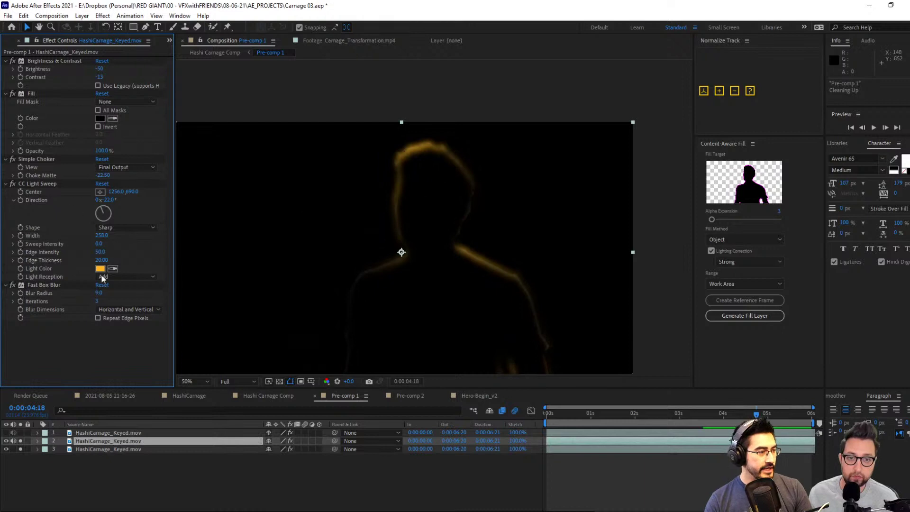
key("ctrl+space")
type("sim")
key("Return")
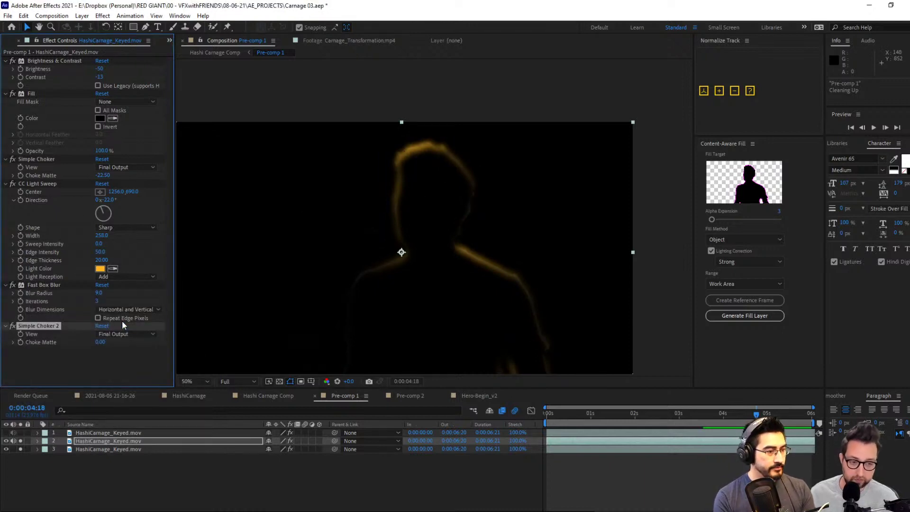
mouse_move(101, 342)
left_mouse_down()
mouse_move(94, 347)
mouse_move(107, 346)
left_mouse_up()
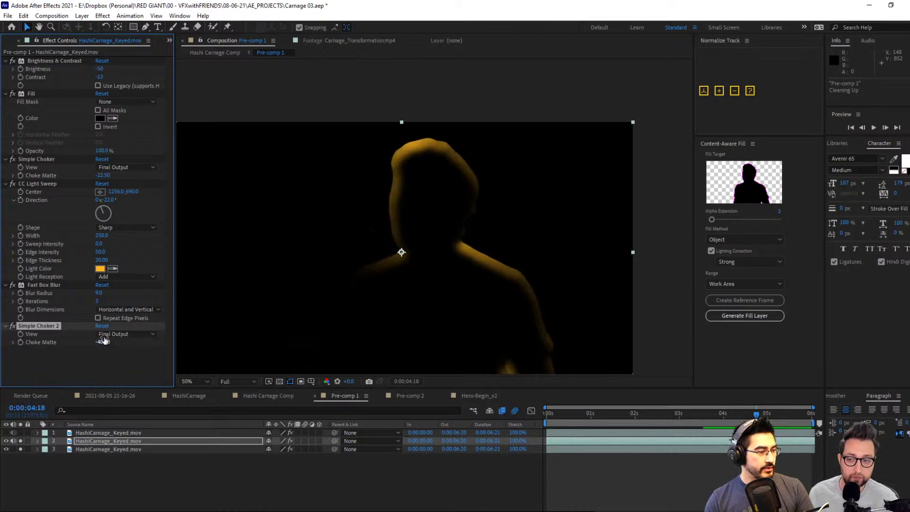
Set Fast Box Blur's Blur Radius to 23.0 and the second Simple Choker's Choke Matte to -25.20.
left_click_drag(98, 298, 106, 297)
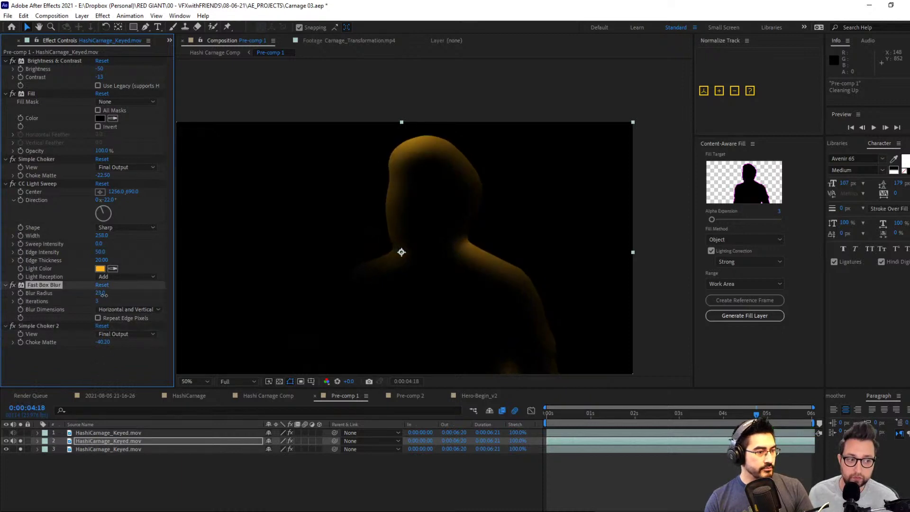
left_click_drag(109, 344, 112, 339)
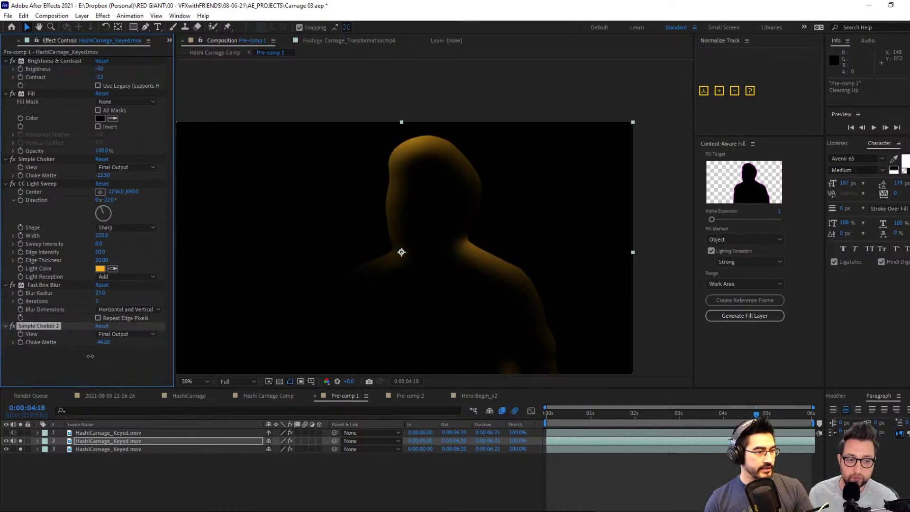
left_click_drag(73, 364, 440, 344)
left_click_drag(366, 348, 218, 351)
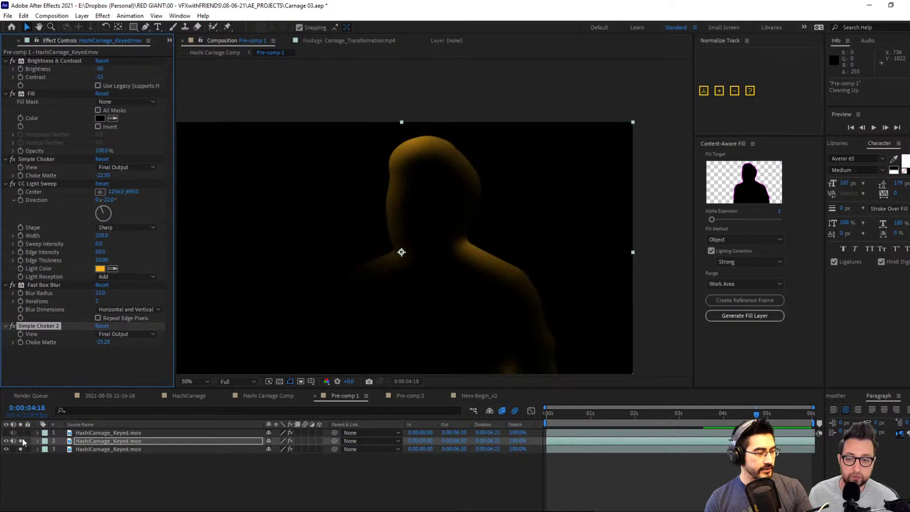
Add a Displacement Map effect to the rim-light layer, using layer 2 as the displacement map layer.
left_click(116, 450)
left_click(115, 441)
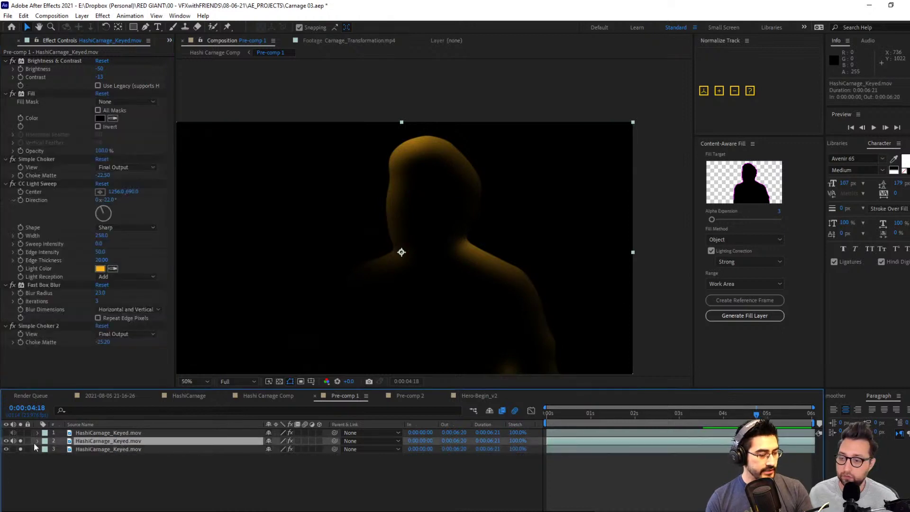
left_click(92, 369)
key("ctrl+space")
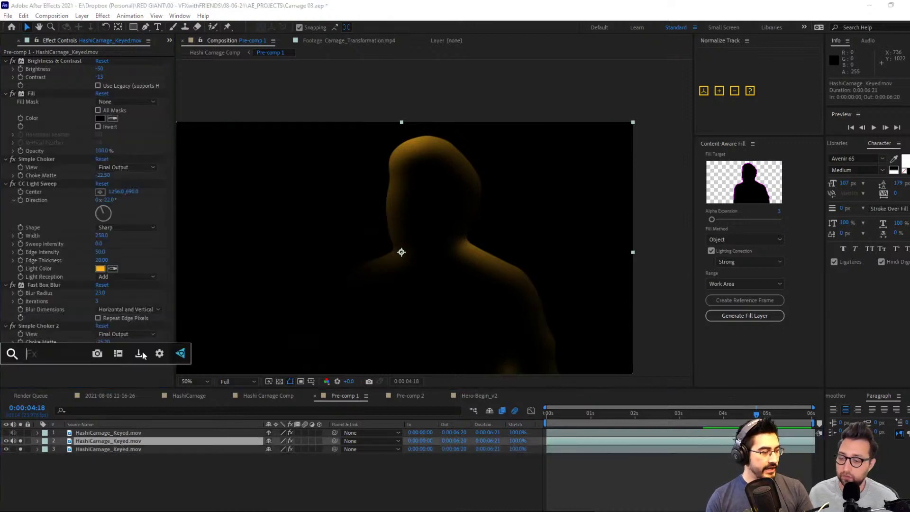
type("dis")
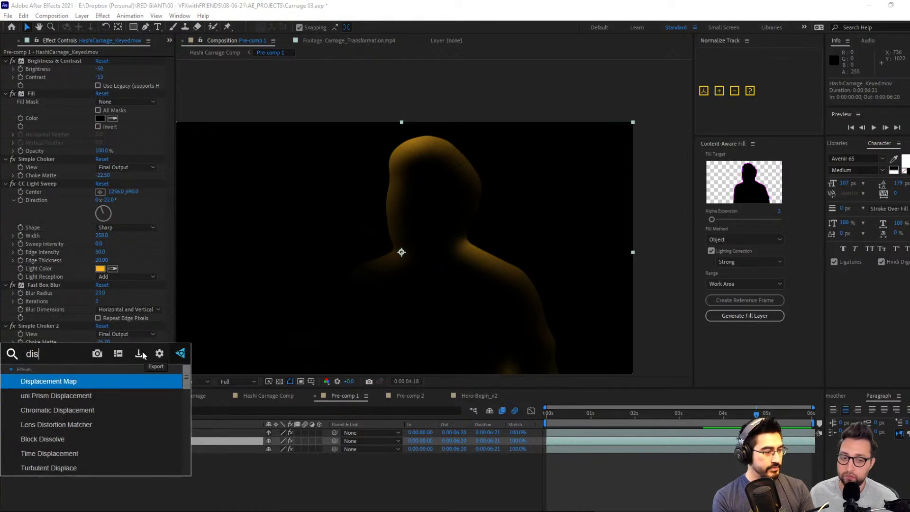
key("Return")
left_click(116, 326)
left_click(121, 364)
scroll(434, 176, "up", 2)
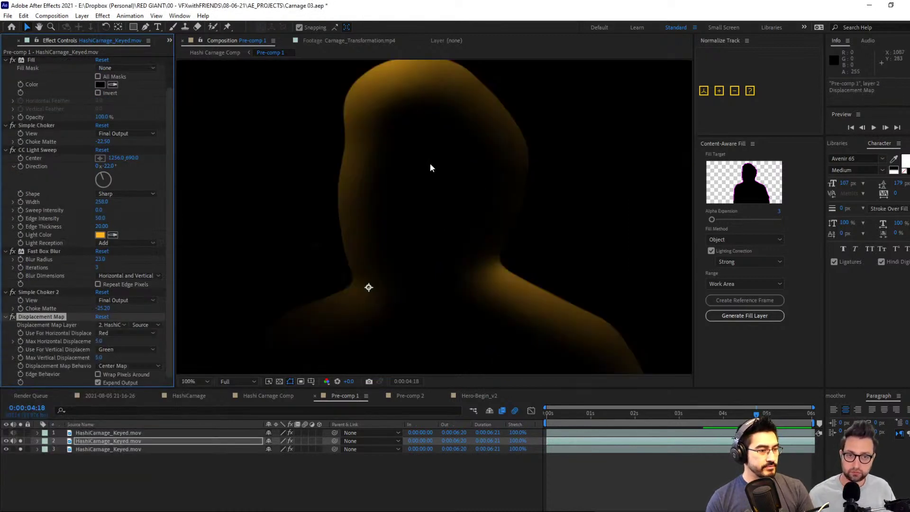
Isolate the rim-light layer and set its Max Horizontal Displacement to 40.0 and Max Vertical Displacement to 22.0.
mouse_move(98, 342)
left_mouse_down()
mouse_move(73, 360)
mouse_move(102, 358)
left_mouse_up()
left_click(21, 449)
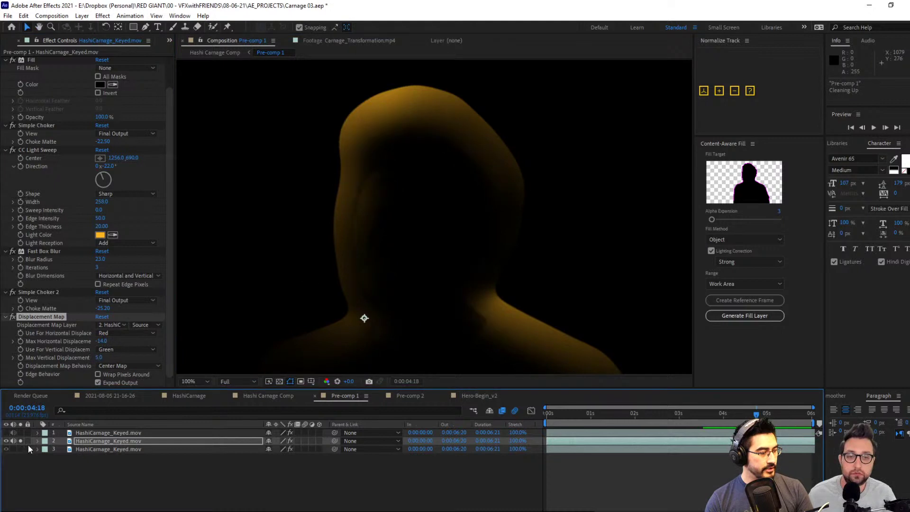
left_click_drag(98, 346, 131, 357)
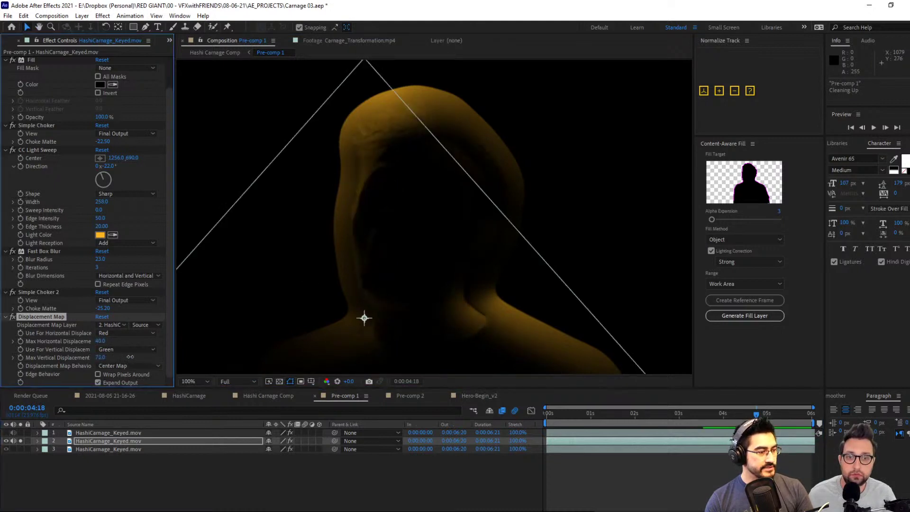
Keep layer 2 as the displacement map and use Luminance for both horizontal and vertical displacement.
left_click(119, 326)
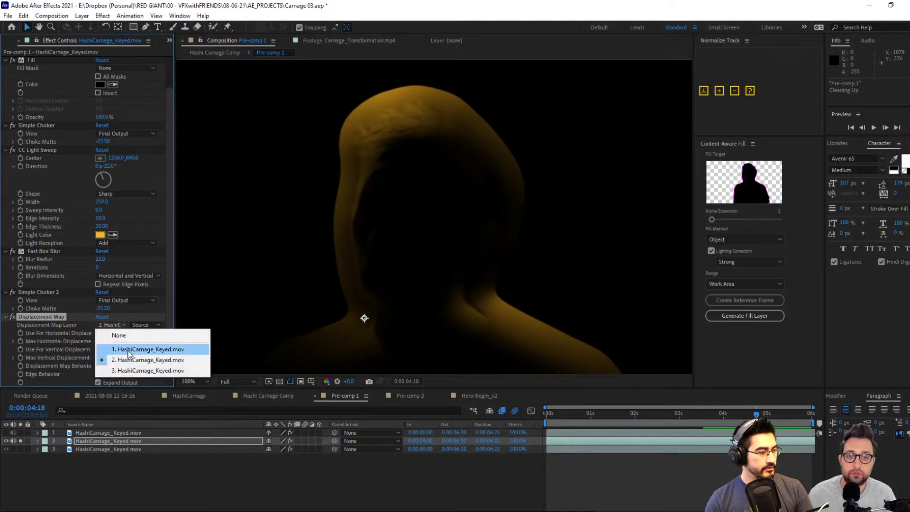
left_click(132, 360)
left_click(113, 333)
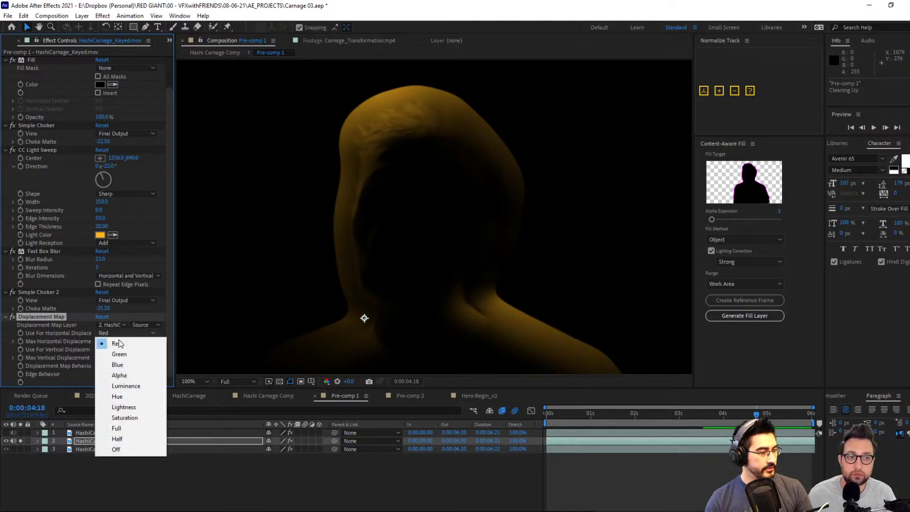
left_click(132, 385)
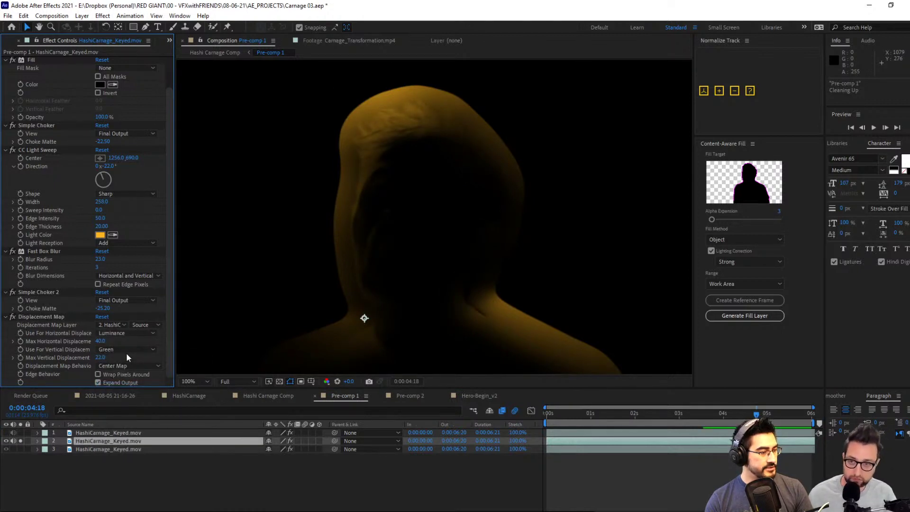
left_click(126, 350)
left_click(133, 402)
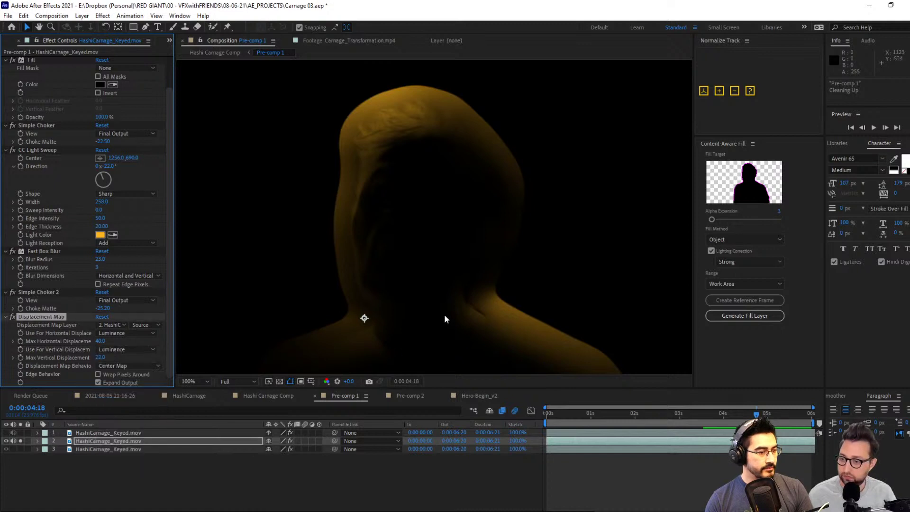
Set the Displacement Map's Max Horizontal Displacement to -79.0 on the rim-light layer.
left_click_drag(443, 317, 368, 163)
scroll(419, 201, "up", 2)
left_click_drag(424, 221, 463, 266)
left_click_drag(101, 347, 59, 358)
Examine the displaced orange light across the performer's face and hair up close.
left_click_drag(366, 177, 493, 194)
key("v")
key("space")
left_click_drag(426, 195, 765, 278)
left_click_drag(425, 254, 400, 264)
left_click_drag(382, 156, 425, 182)
key("space")
left_click_drag(357, 280, 399, 322)
key("space")
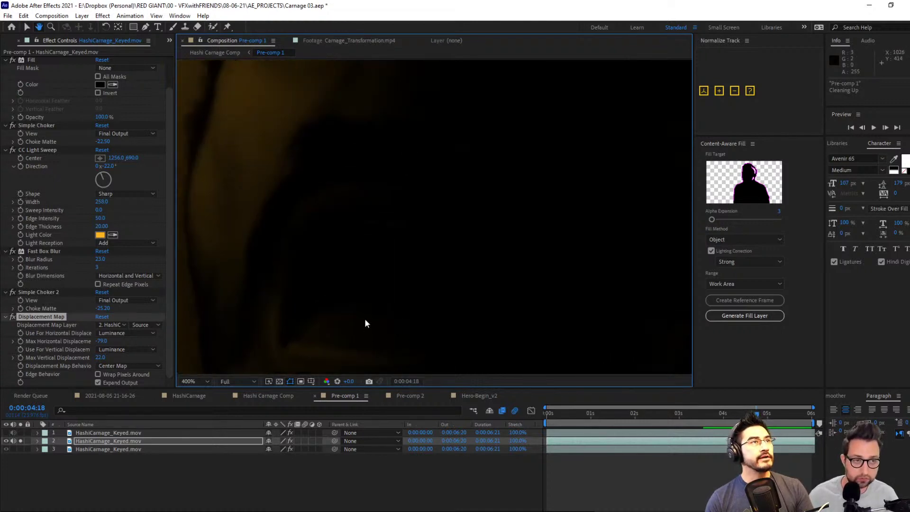
key("slash")
left_click_drag(464, 244, 413, 259)
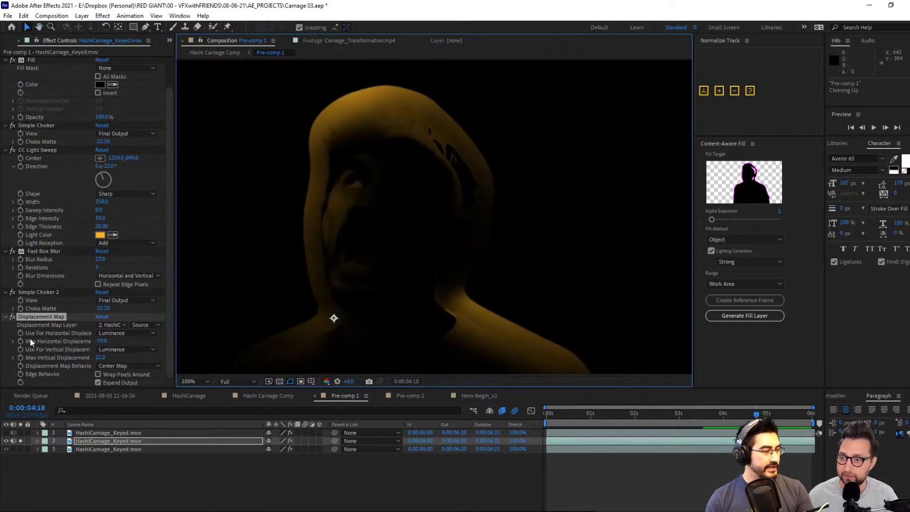
With the two lower layers soloed, set the rim-light layer's blending mode to Screen and preserve underlying transparency.
left_click(20, 443)
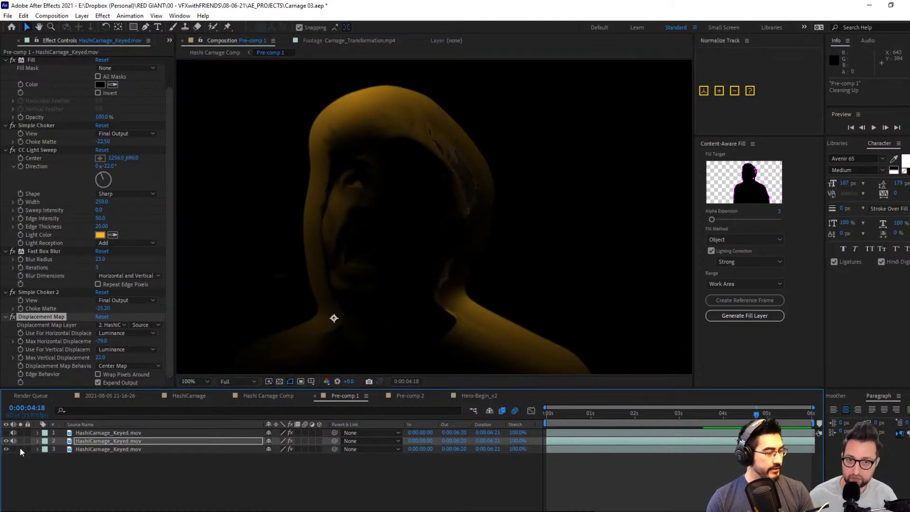
left_click(21, 441)
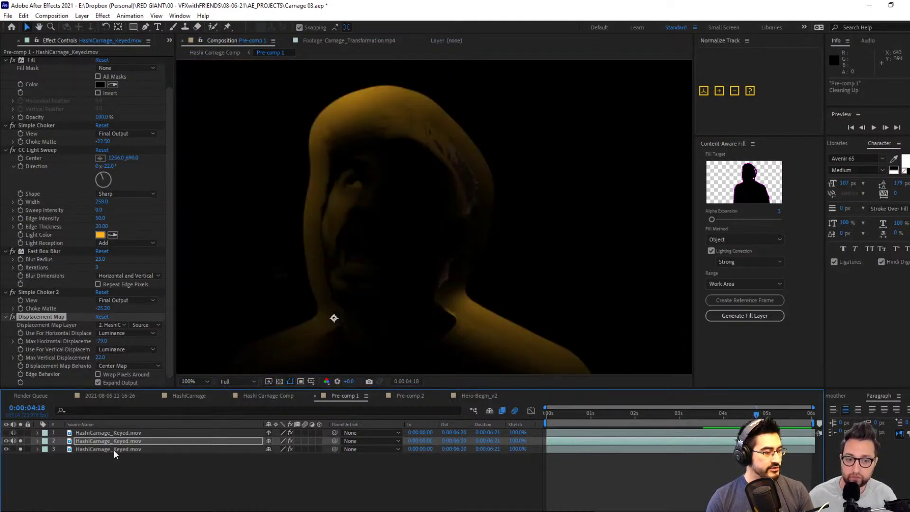
right_click(157, 441)
mouse_move(239, 282)
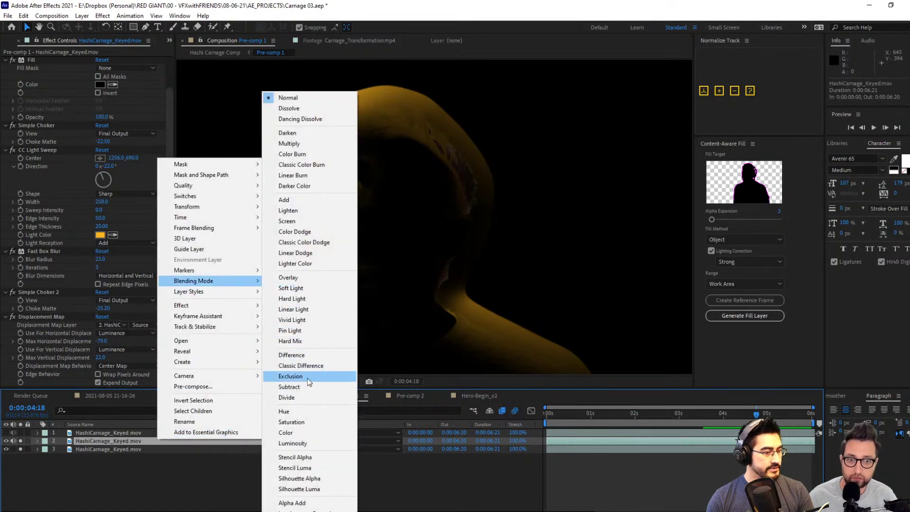
left_click(312, 219)
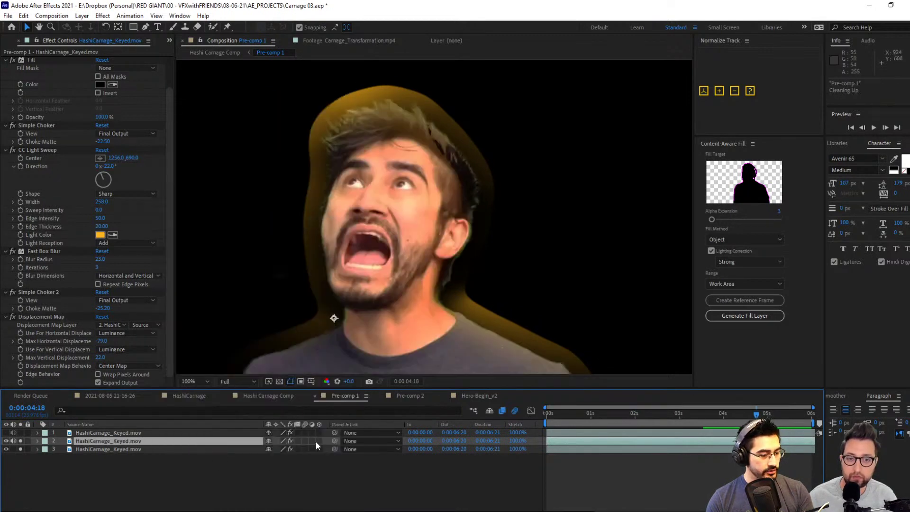
key("F4")
left_click(304, 441)
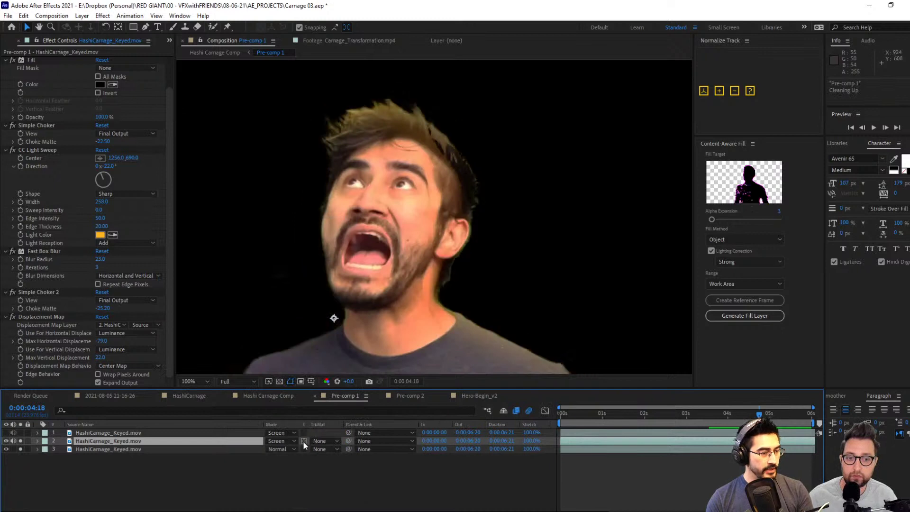
Reset the Displacement Map, and set Max Horizontal Displacement to 21.0 and Max Vertical Displacement to about -31.0.
left_click_drag(101, 341, 122, 342)
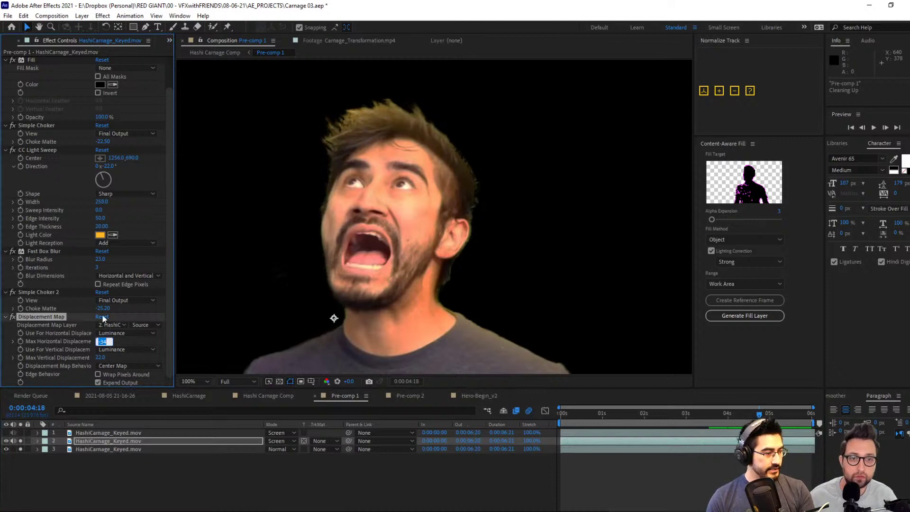
left_click(102, 317)
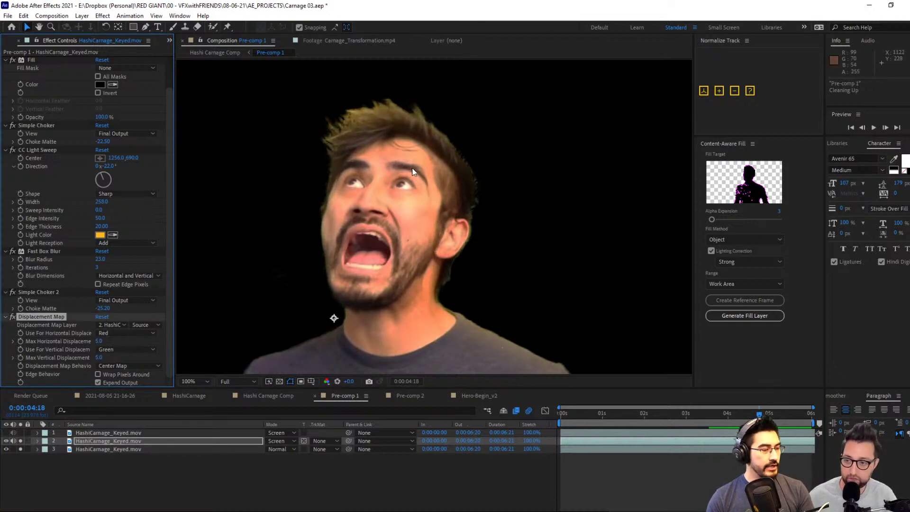
scroll(416, 169, "up", 1)
left_click_drag(417, 169, 498, 274)
key("v")
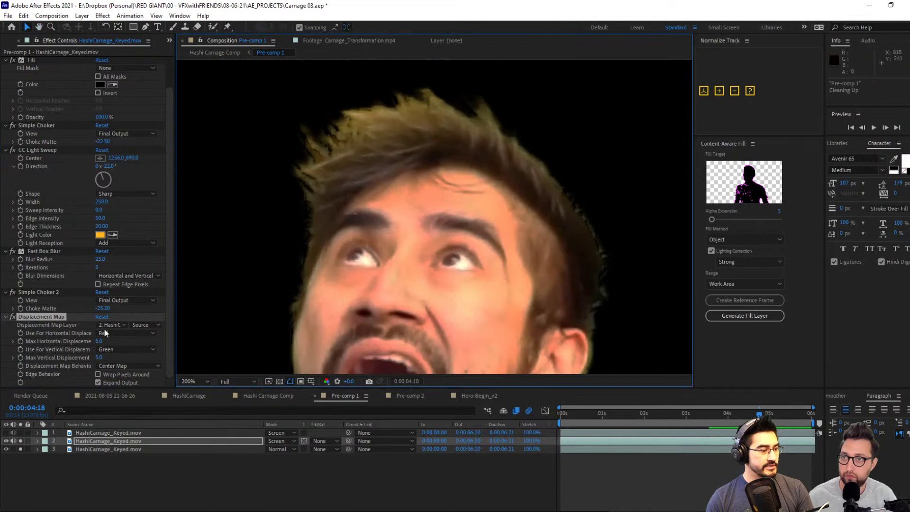
left_click_drag(99, 341, 91, 368)
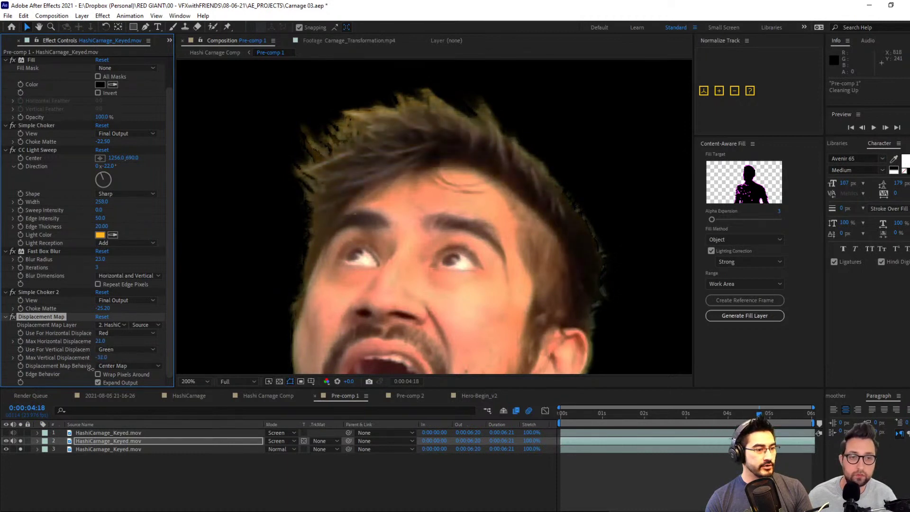
Examine the Screen-blended rim light around the performer's mouth, neck and shirt, both up close and zoomed out.
scroll(301, 325, "down", 4)
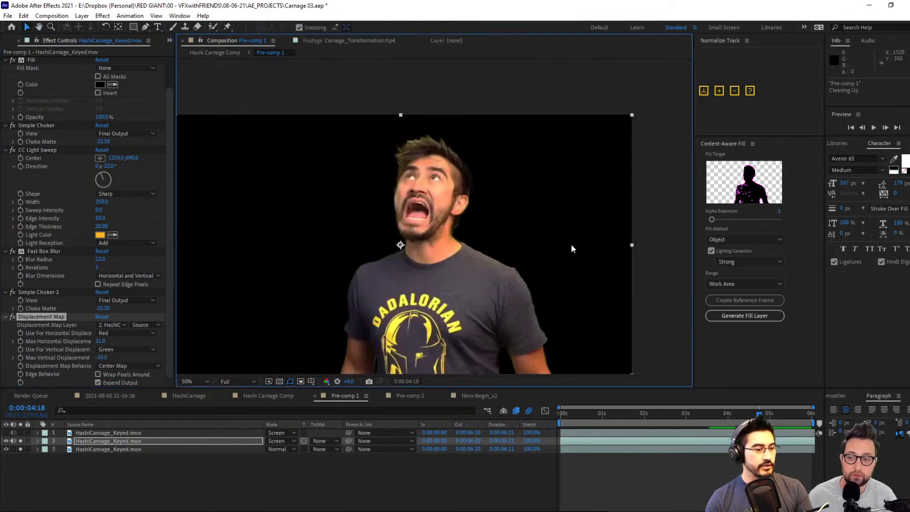
scroll(512, 277, "up", 2)
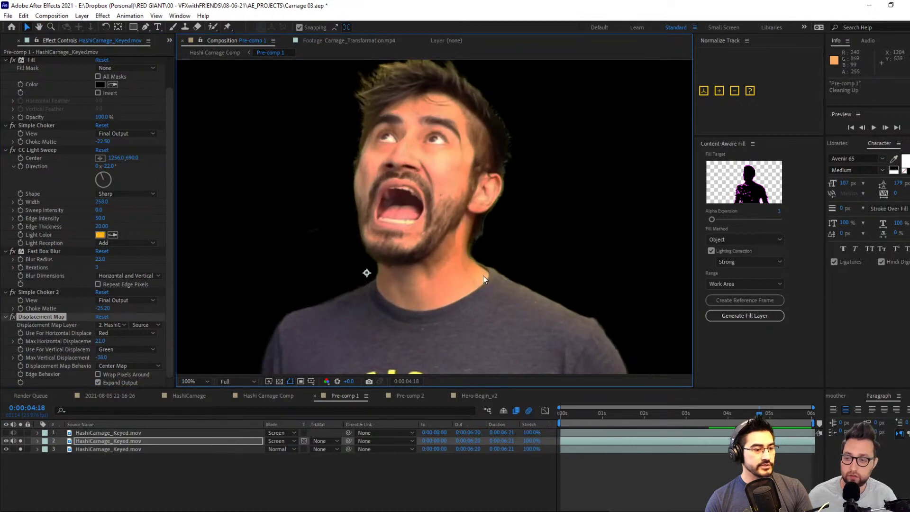
scroll(481, 274, "up", 5)
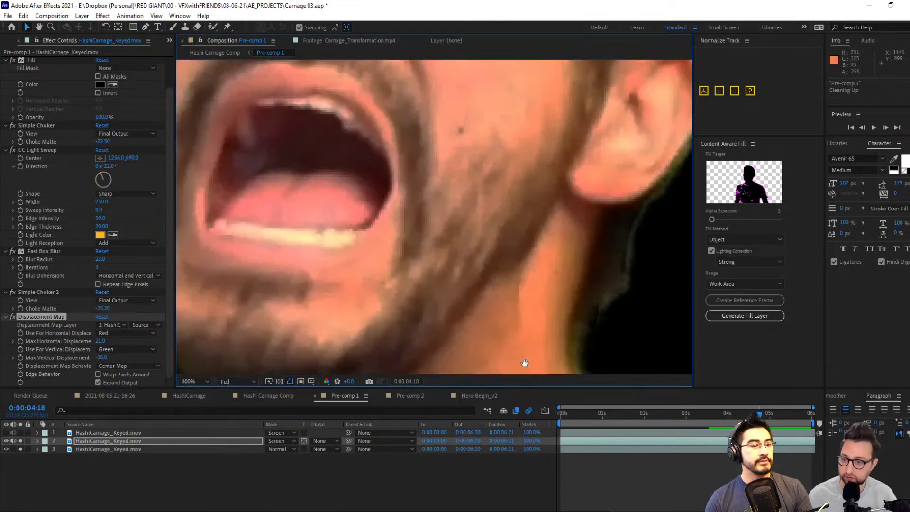
scroll(522, 184, "down", 2)
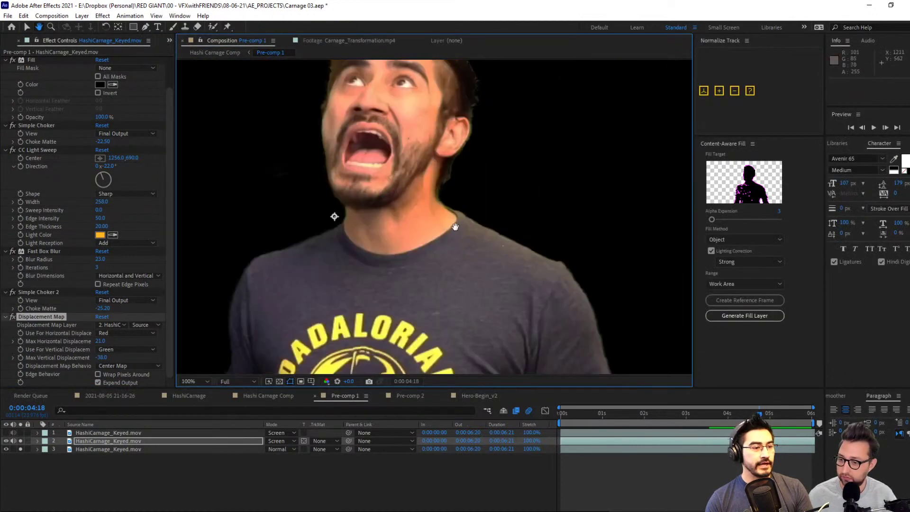
left_click_drag(432, 247, 486, 323)
key("v")
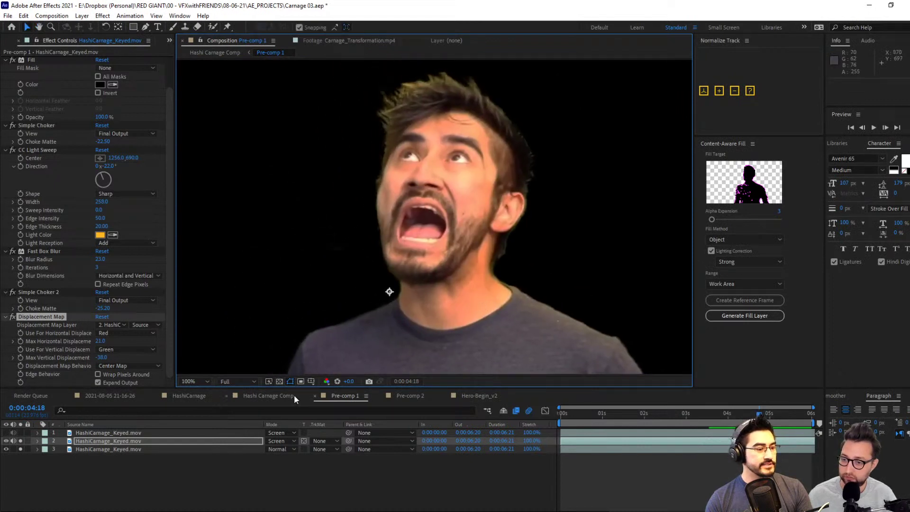
Unsolo and hide the middle rim-light layer, and solo the top Screen layer with underlying transparency preserved.
left_click(21, 441)
left_click(10, 440)
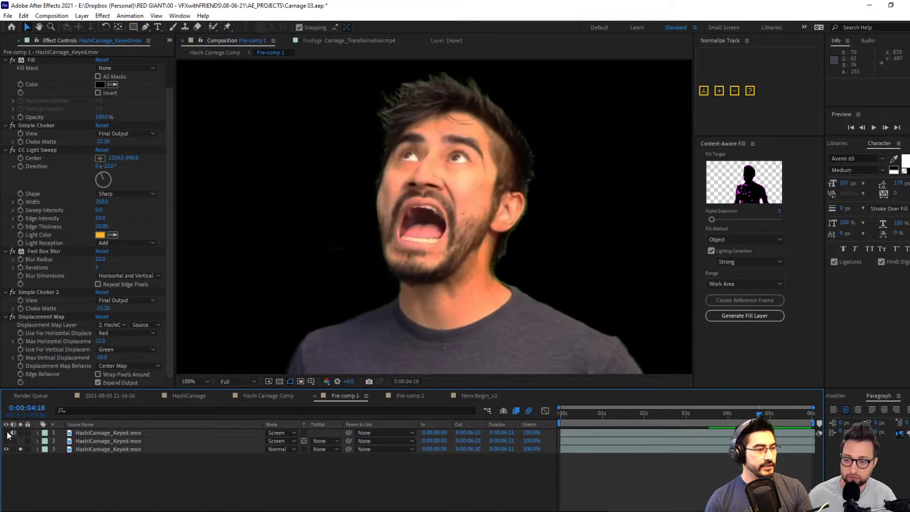
left_click(304, 432)
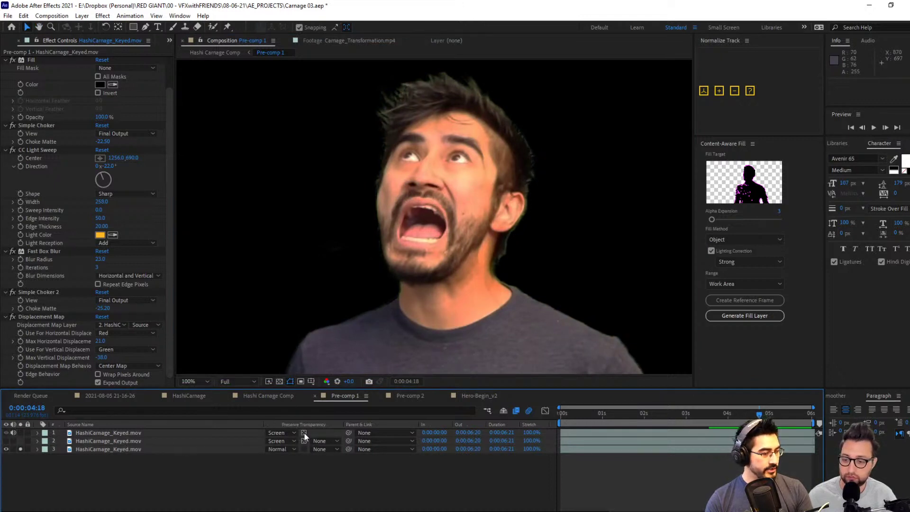
left_click(20, 432)
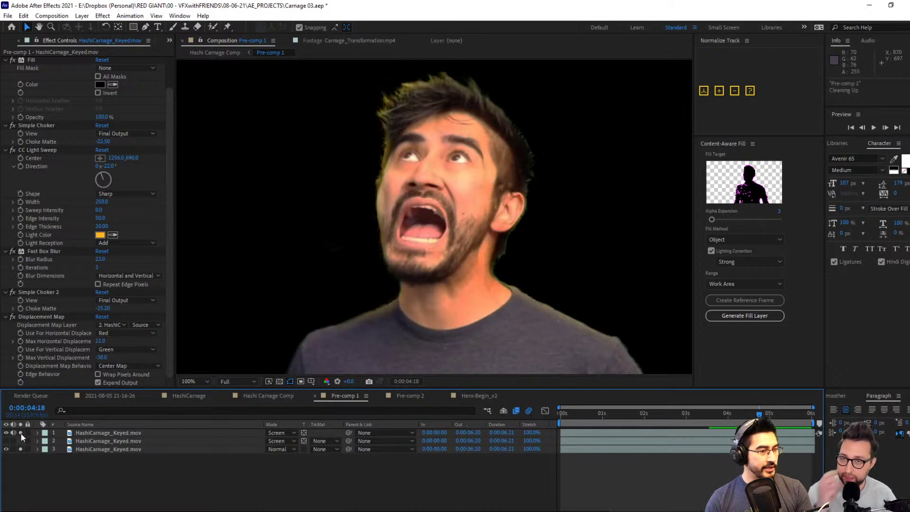
key("comma")
key("period")
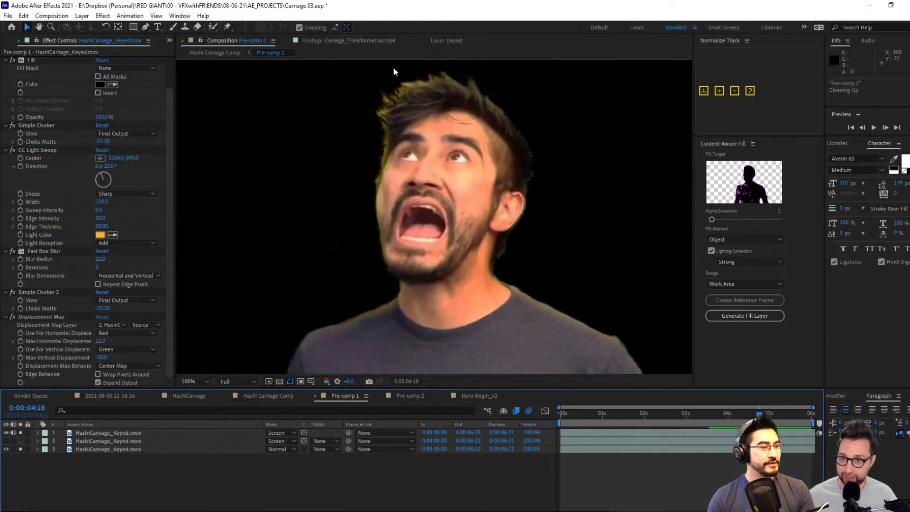
Examine the top light layer's edge along the performer's hair and face up close.
left_click_drag(415, 81, 471, 184)
scroll(463, 174, "up", 3)
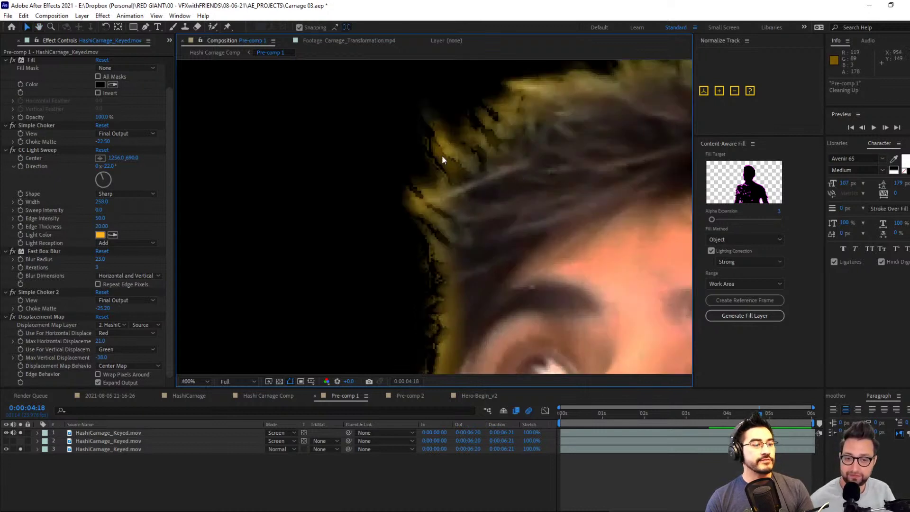
left_click_drag(511, 186, 294, 194)
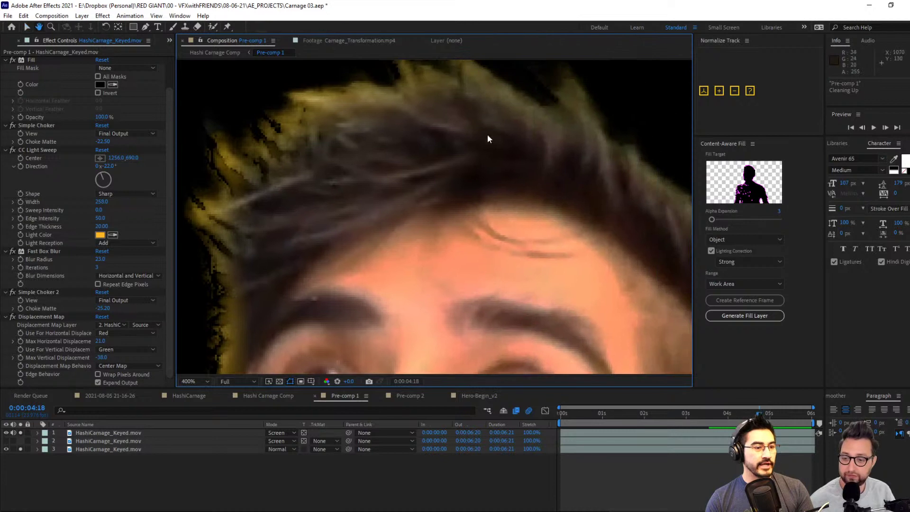
scroll(427, 199, "down", 6)
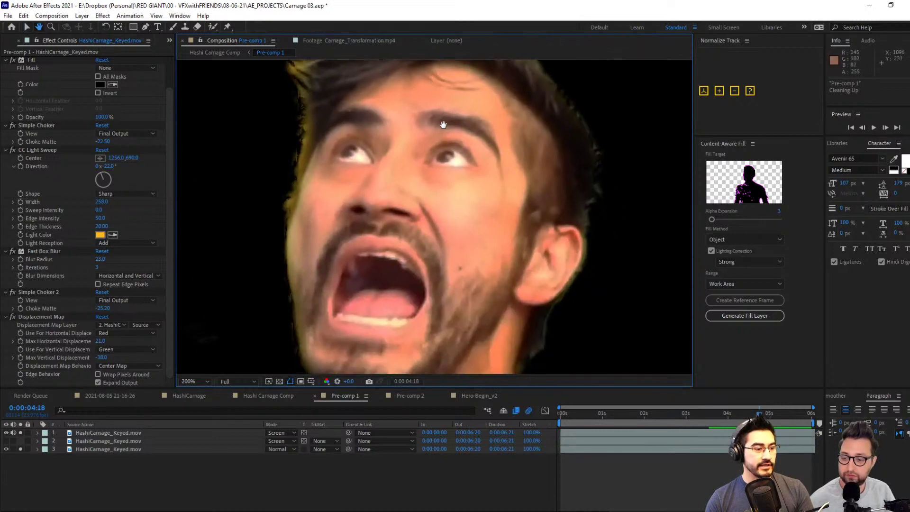
left_click_drag(491, 262, 486, 245)
left_click_drag(695, 415, 698, 434)
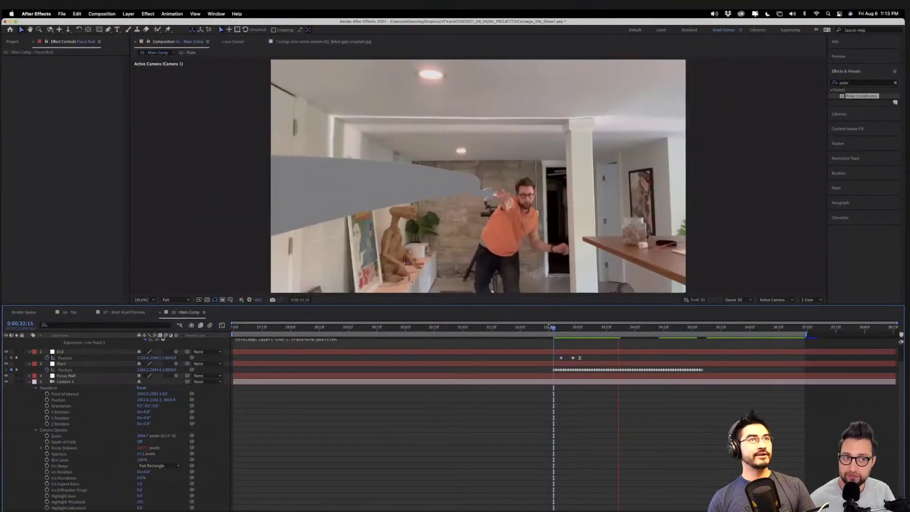
In the tentacle project's 01 - Main Comp, preview the untextured tentacle shooting toward the performer from around 0:00:32:17.
left_click(557, 328)
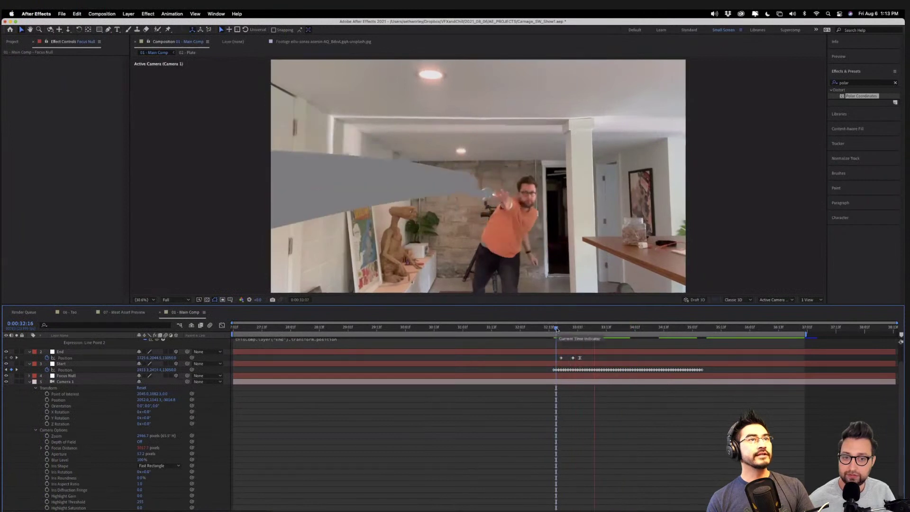
key("space")
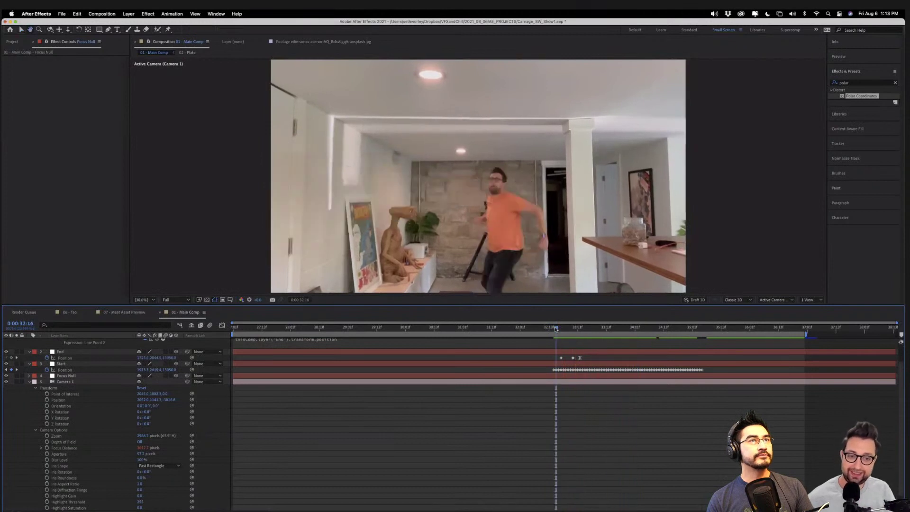
mouse_move(556, 329)
left_mouse_down()
mouse_move(625, 329)
mouse_move(559, 329)
left_mouse_up()
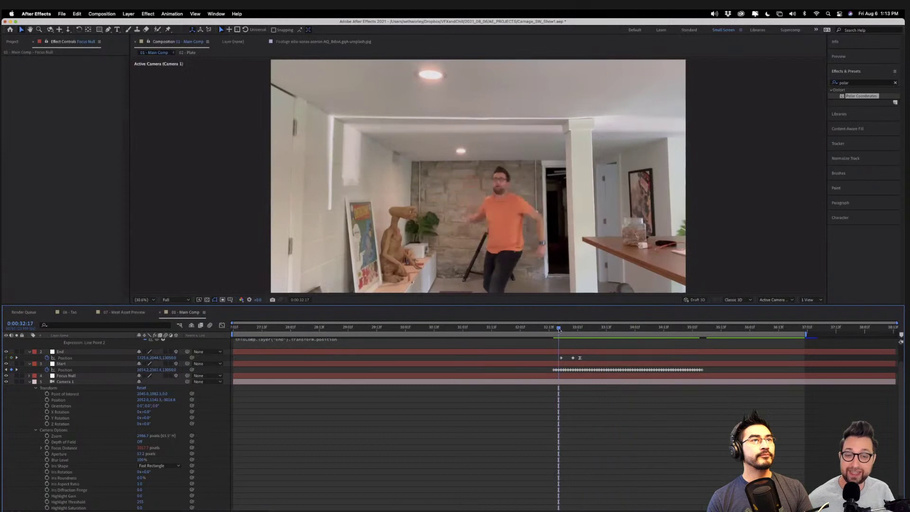
key("space")
key("space")
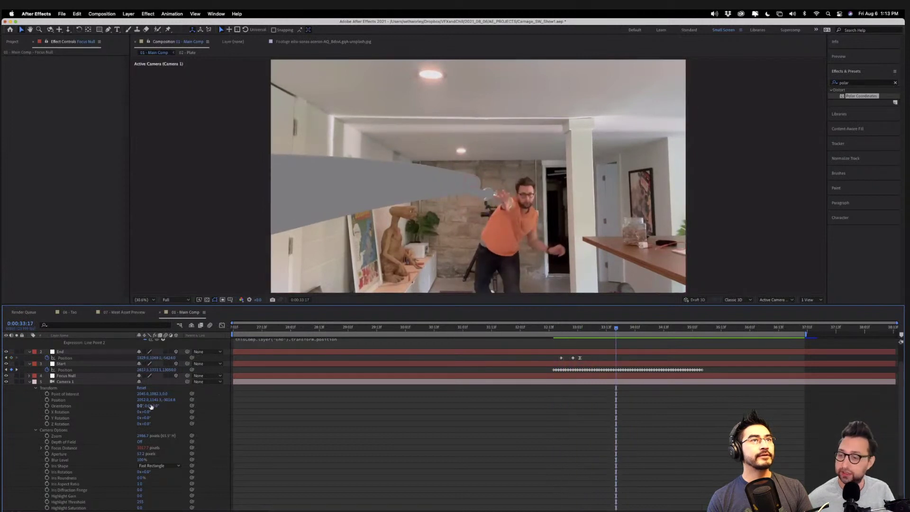
Collapse Camera 1's properties and scrub the tentacle shot to 0:00:33:08.
left_click(29, 382)
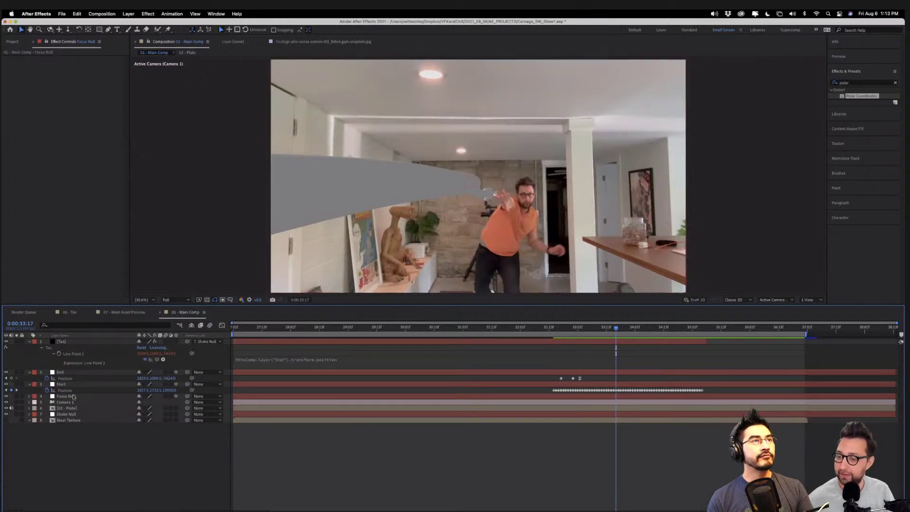
left_click(67, 397)
left_click(71, 409)
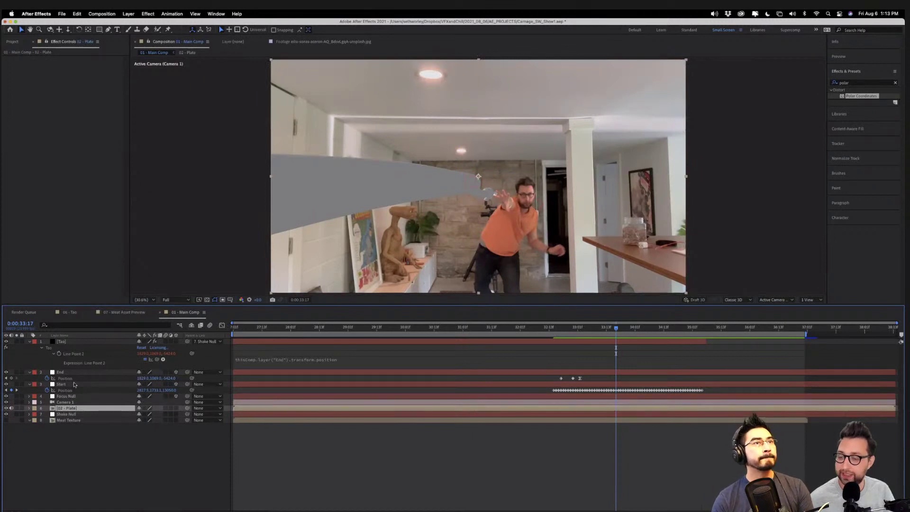
left_click(557, 328)
left_click_drag(557, 330, 594, 334)
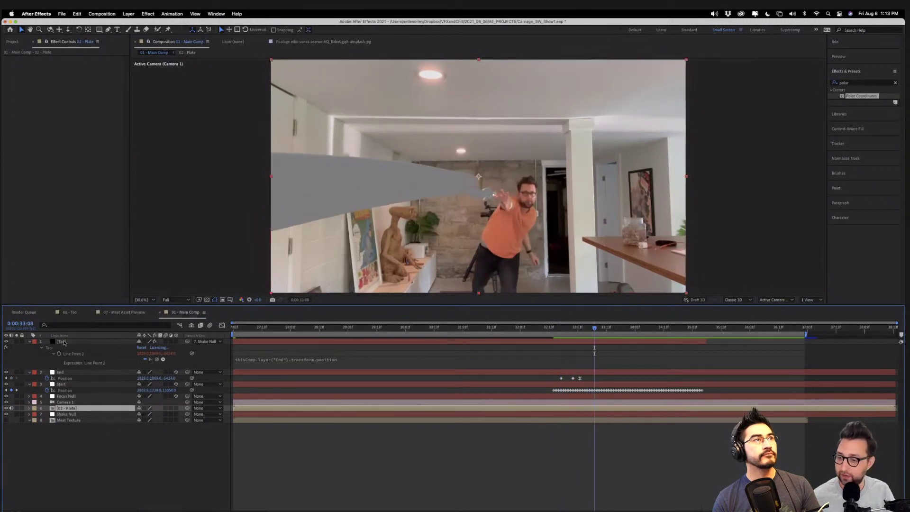
Set the Color Texture of the Tao layer's effect to the Meat Texture layer.
left_click(65, 342)
scroll(12, 237, "down", 10)
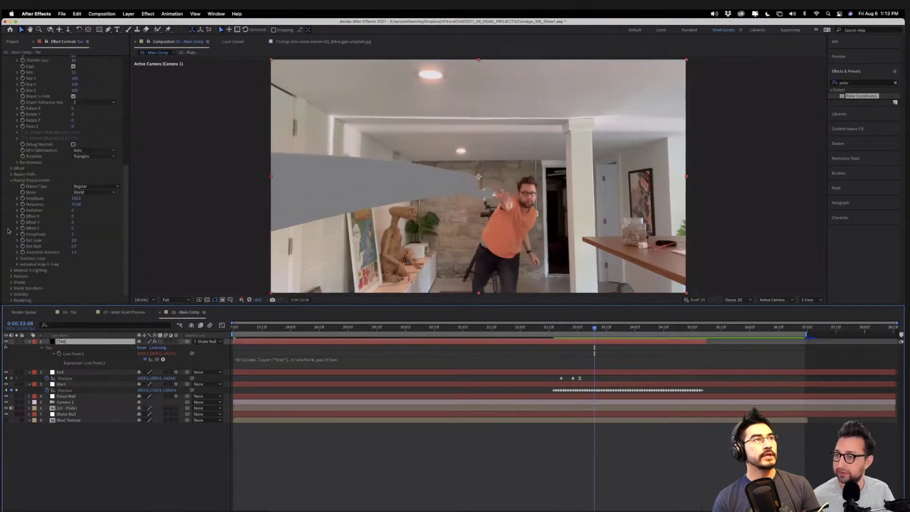
left_click(10, 277)
scroll(82, 198, "down", 4)
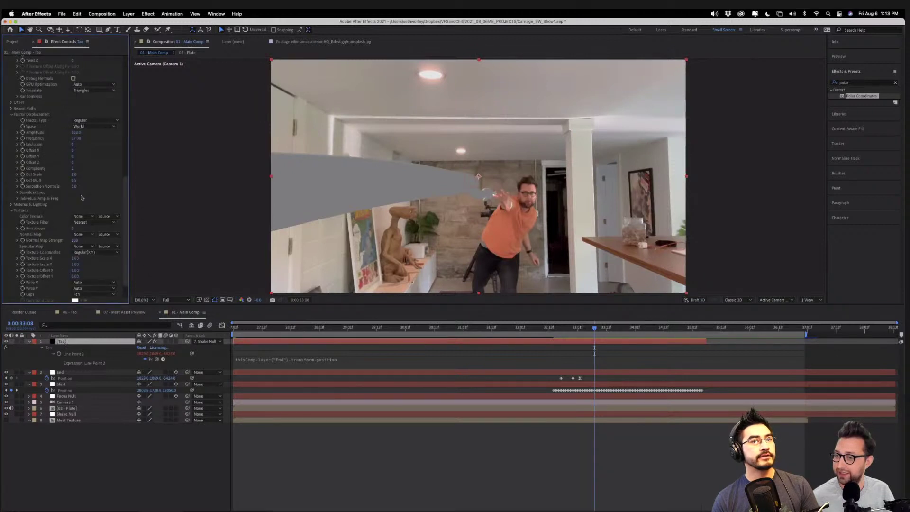
left_click(86, 216)
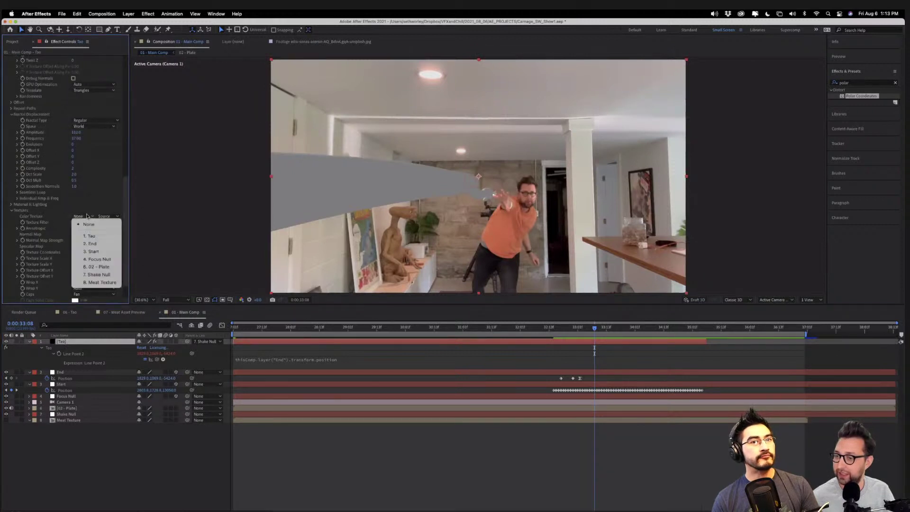
left_click(108, 281)
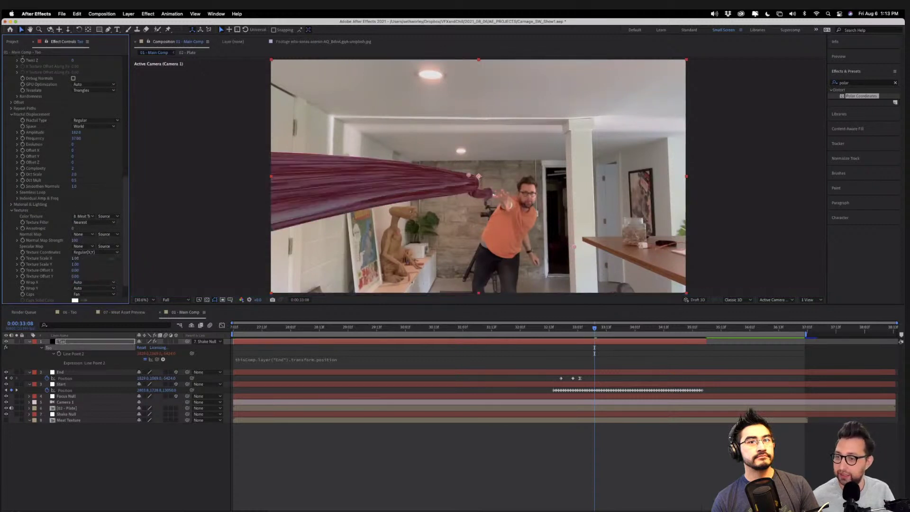
Set the tentacle's Texture Scale X to about 13.8 and preview the textured result from 0:00:32:23.
left_click_drag(120, 258, 122, 259)
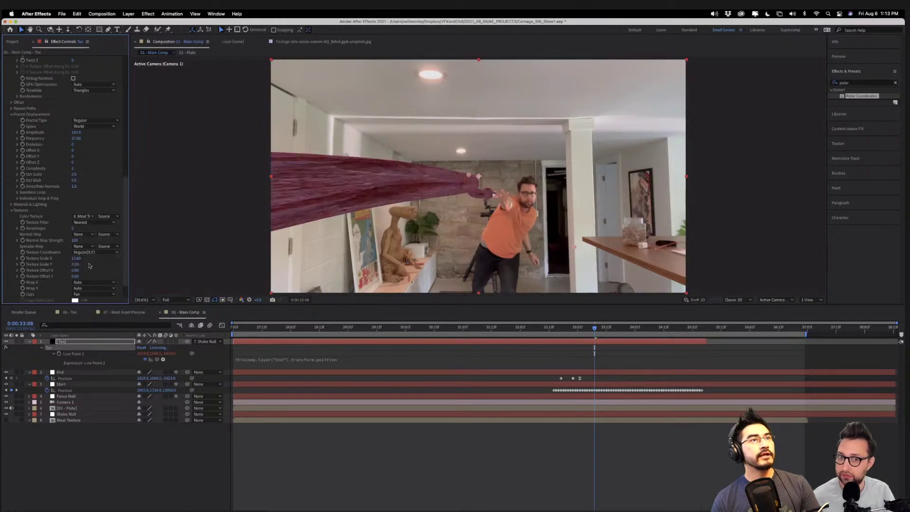
left_click(573, 328)
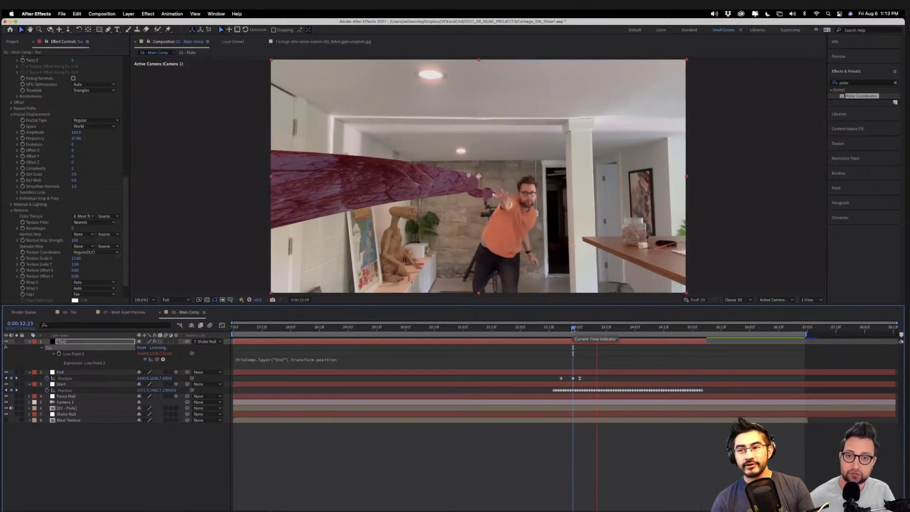
key("space")
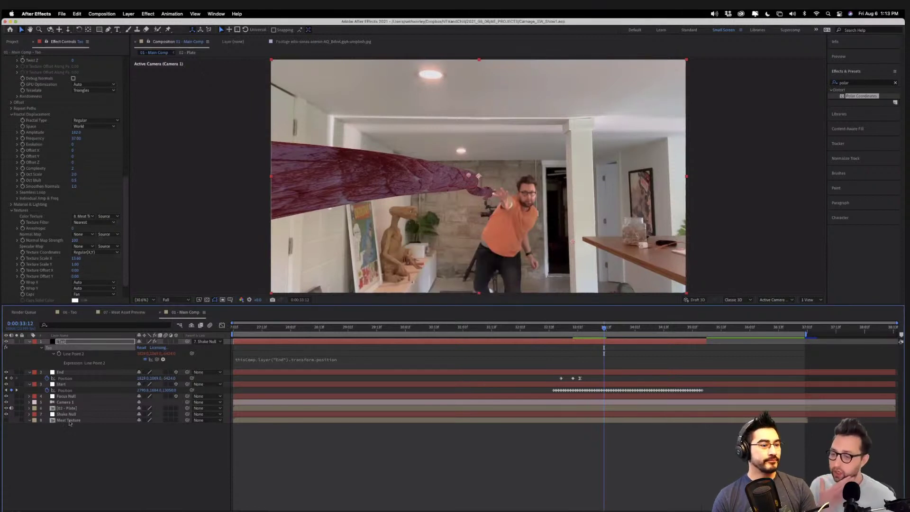
Turn on Camera 1's Depth of Field and, with the Focus Null selected, preview the tentacle from 0:00:32:15.
left_click(29, 402)
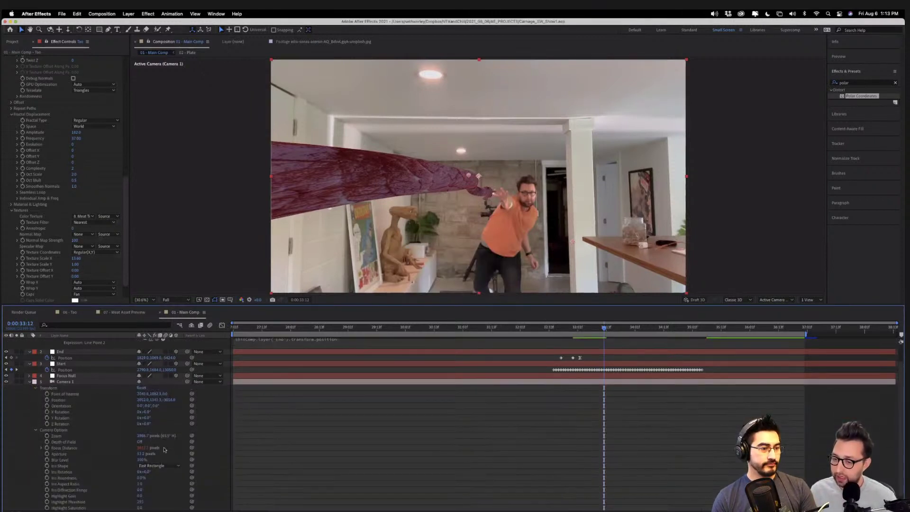
left_click(140, 442)
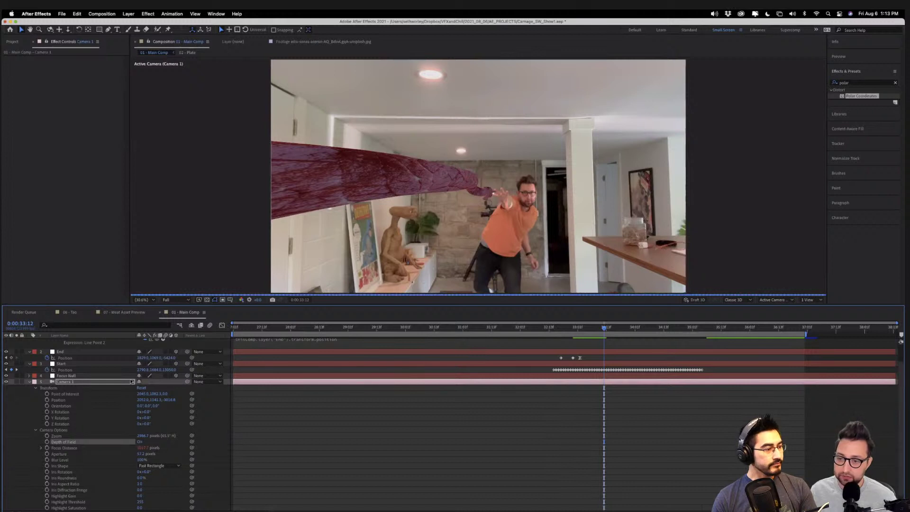
left_click(75, 375)
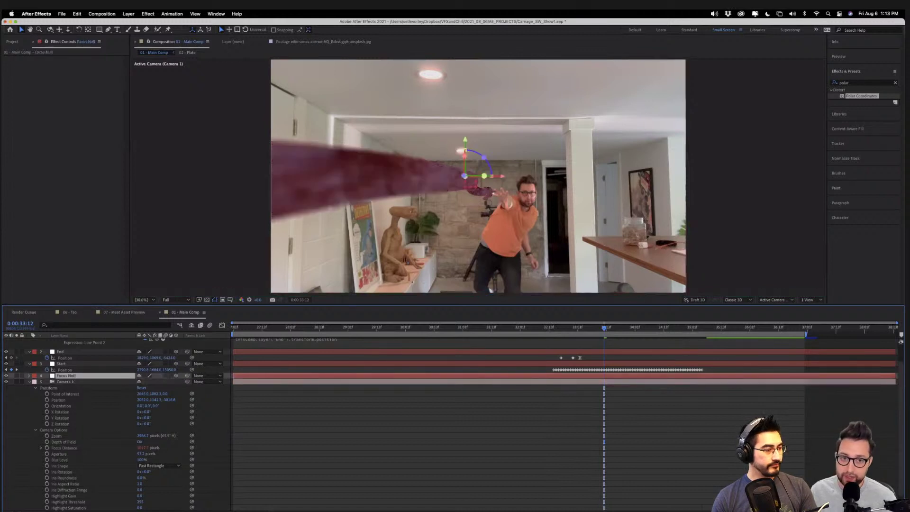
left_click(553, 327)
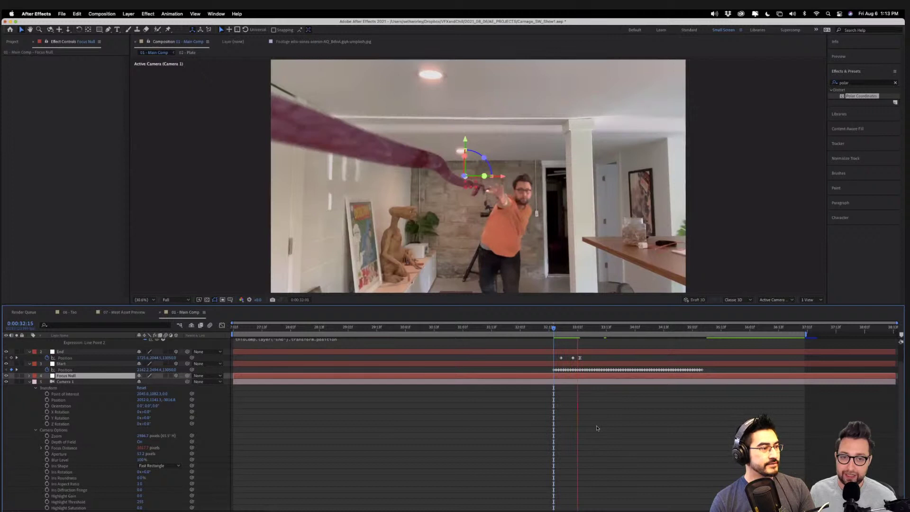
key("space")
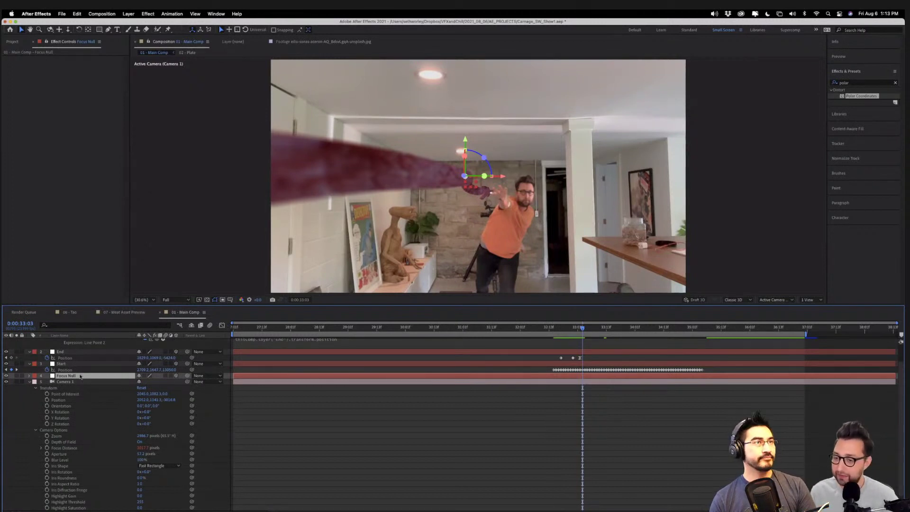
Reveal the Focus Null's Position, collapse Camera 1's properties and select the 02 - Plate layer.
key("p")
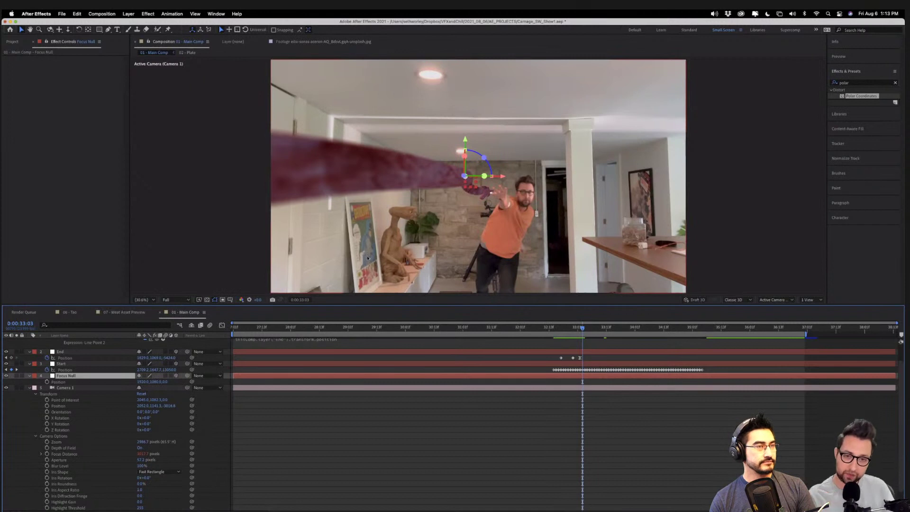
left_click(31, 388)
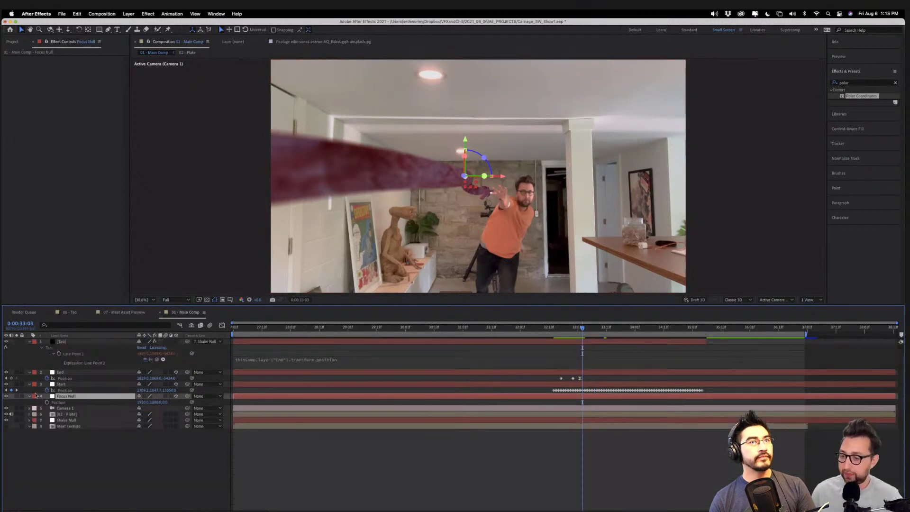
left_click(71, 415)
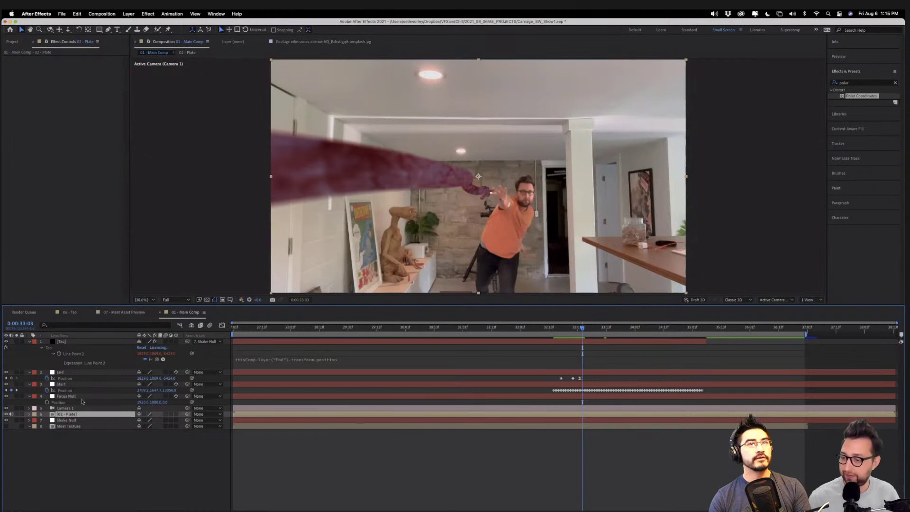
Start keyframing the Focus Null's Position at 0:00:33:03 and set its Z position to about -2750 at 0:00:33:06.
left_click(68, 397)
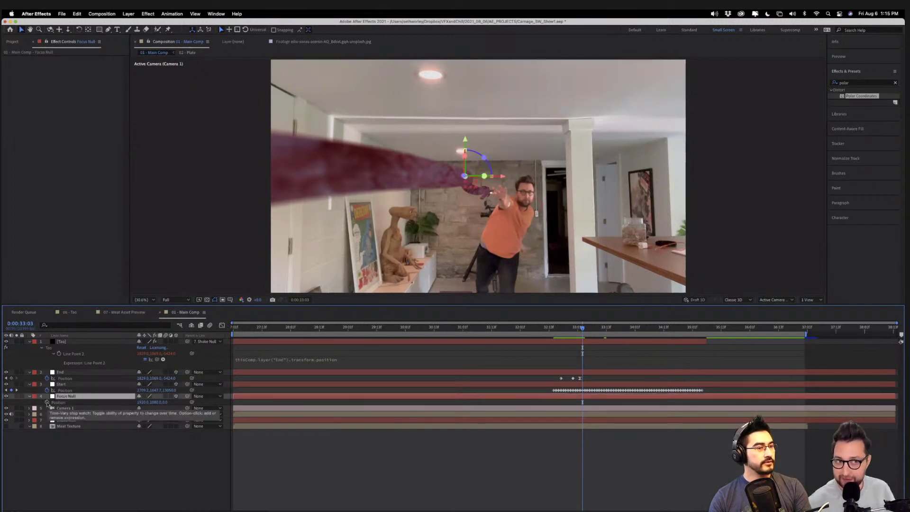
left_click(46, 402)
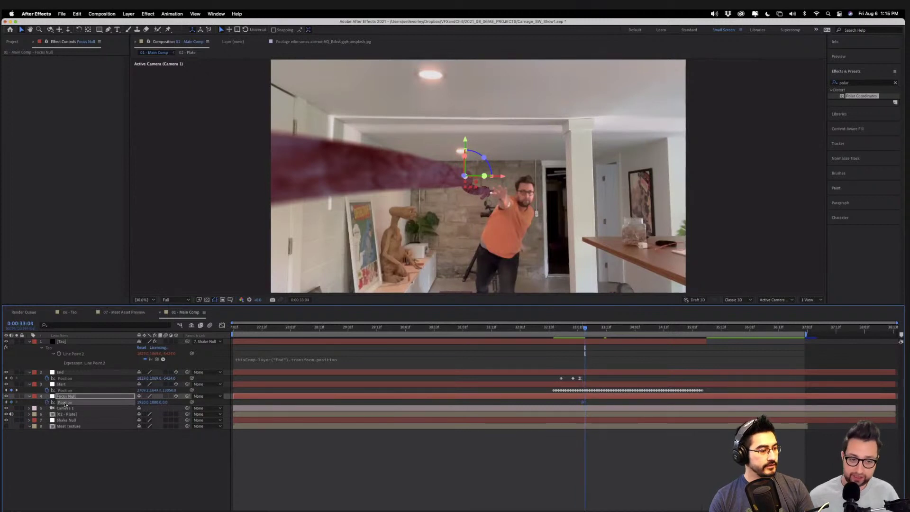
key("Page_Down")
key("Page_Down")
key("Page_Down")
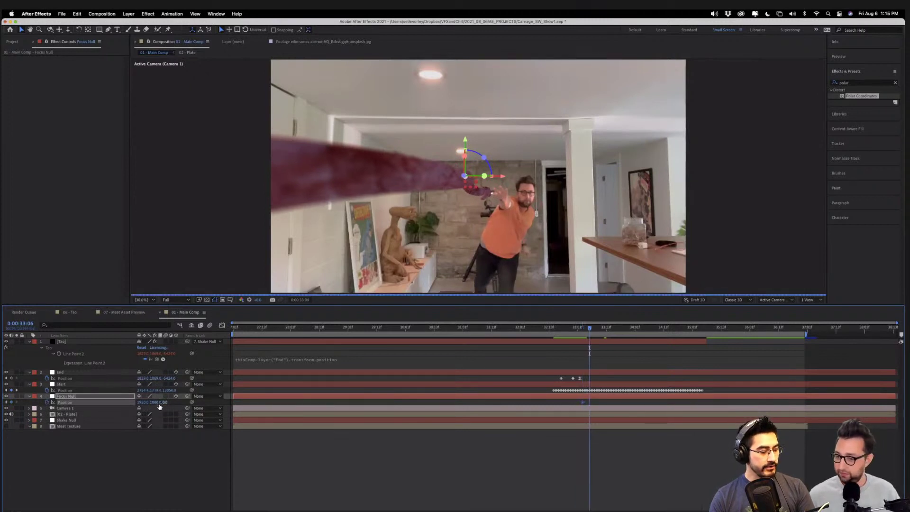
left_click_drag(166, 402, 82, 416)
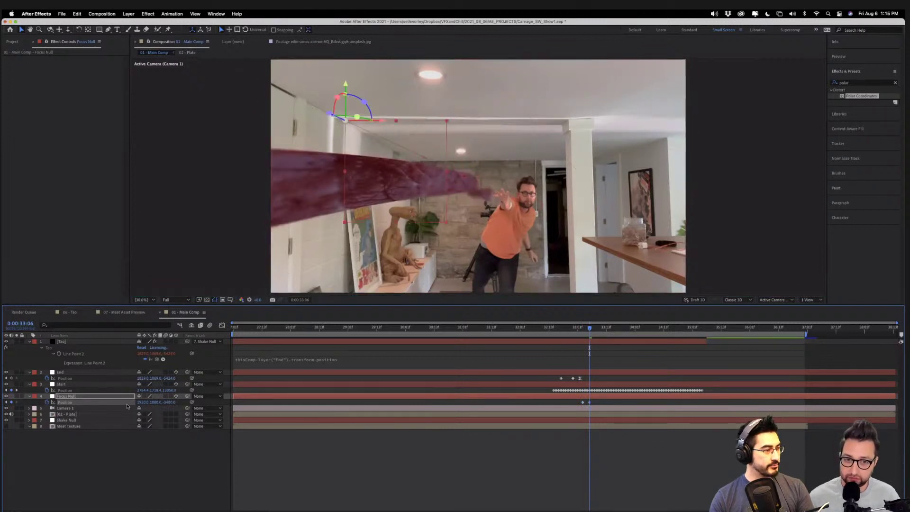
left_click_drag(170, 402, 198, 404)
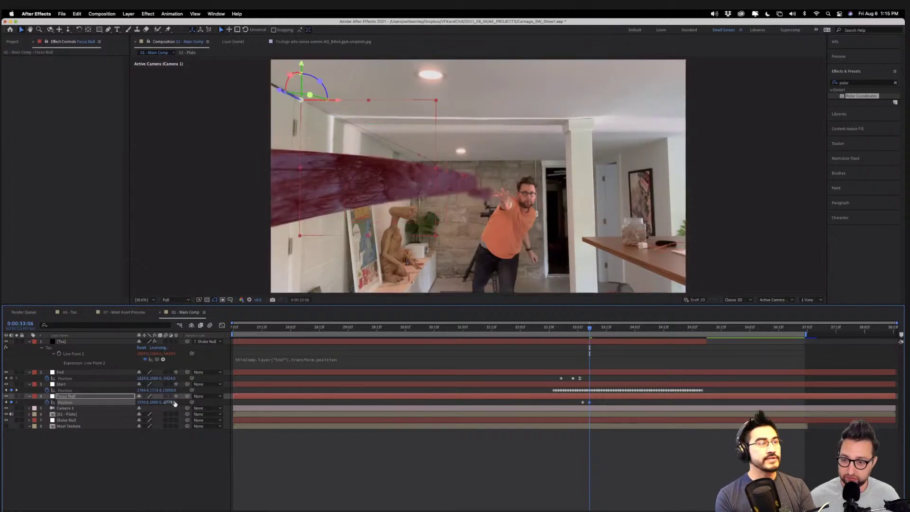
left_click_drag(171, 403, 185, 403)
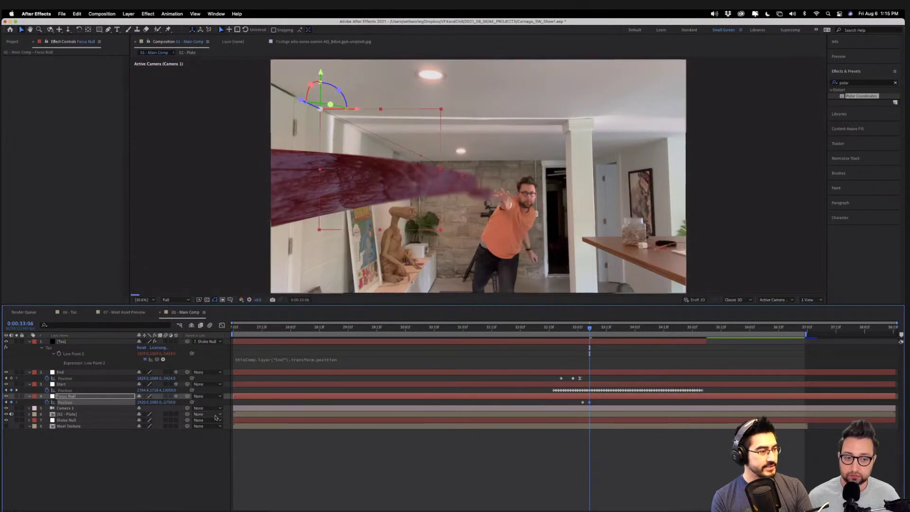
Select the Focus Null's Position keyframes and preview the focus shift on the tentacle from 0:00:33:02.
key("Page_Down")
key("Page_Down")
key("Page_Down")
key("Page_Down")
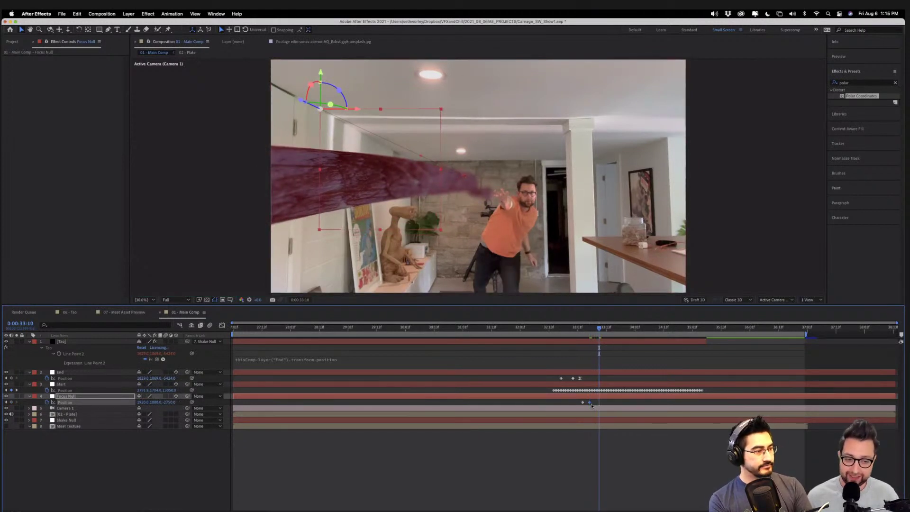
left_click(571, 404)
left_click_drag(571, 405, 606, 402)
key("period")
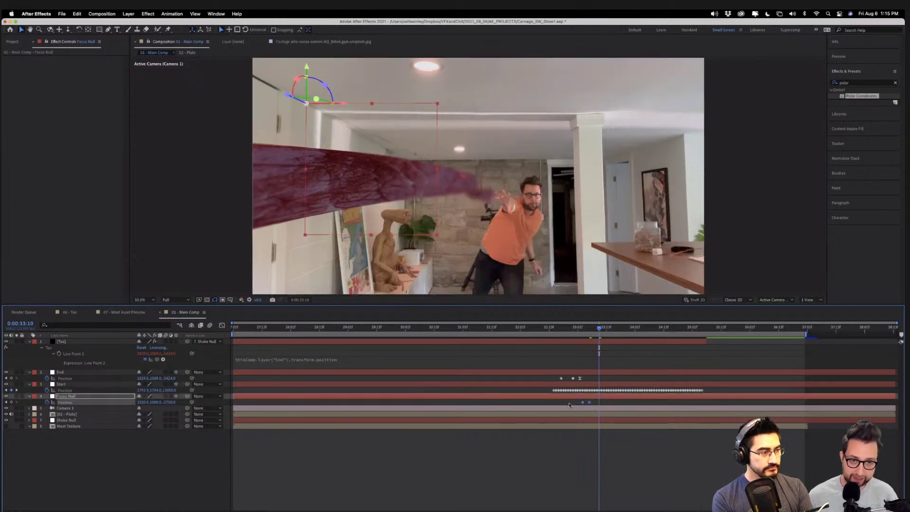
key("semicolon")
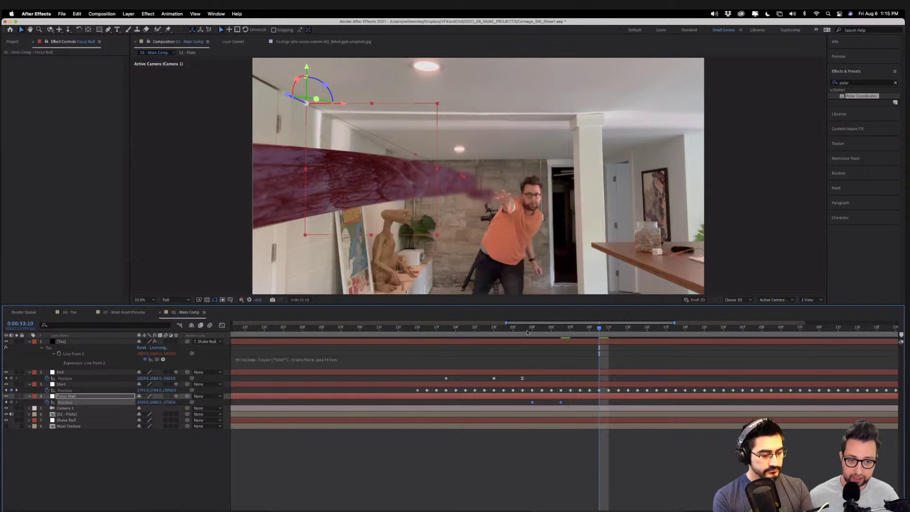
left_click(523, 328)
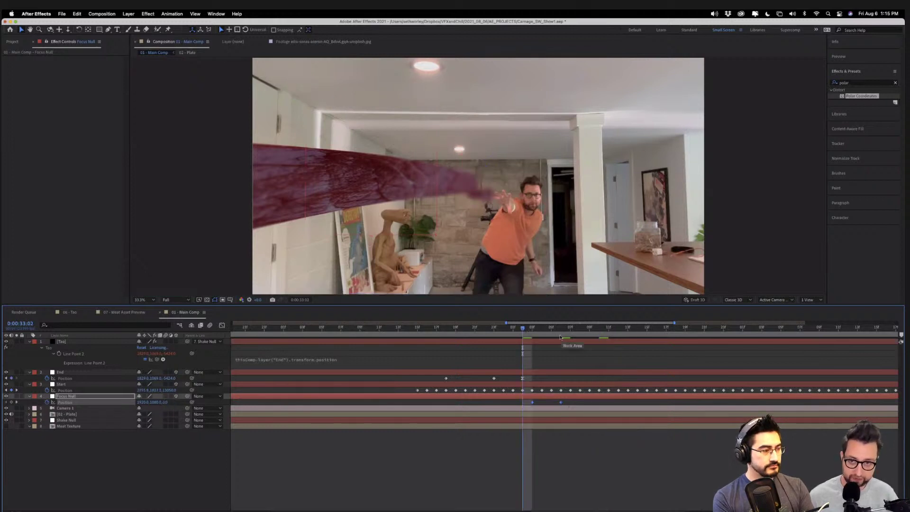
key("space")
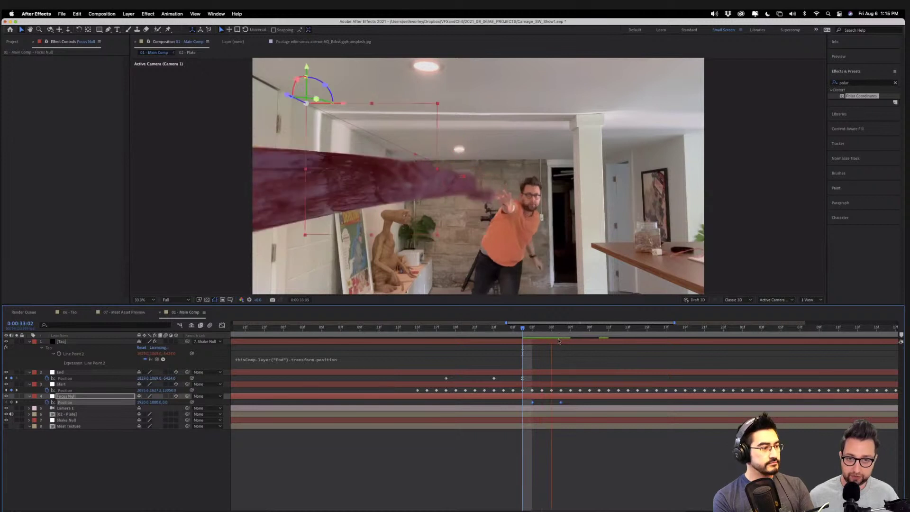
key("space")
key("space")
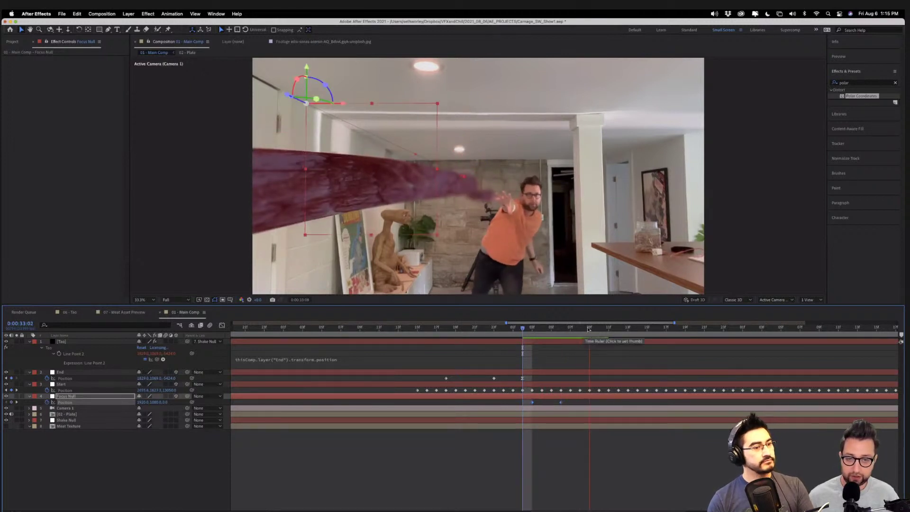
Add a Focus Null Position keyframe at 0:00:33:10 and set its Z position to about -2295.
left_click(15, 428)
left_click(16, 428)
left_click(67, 402)
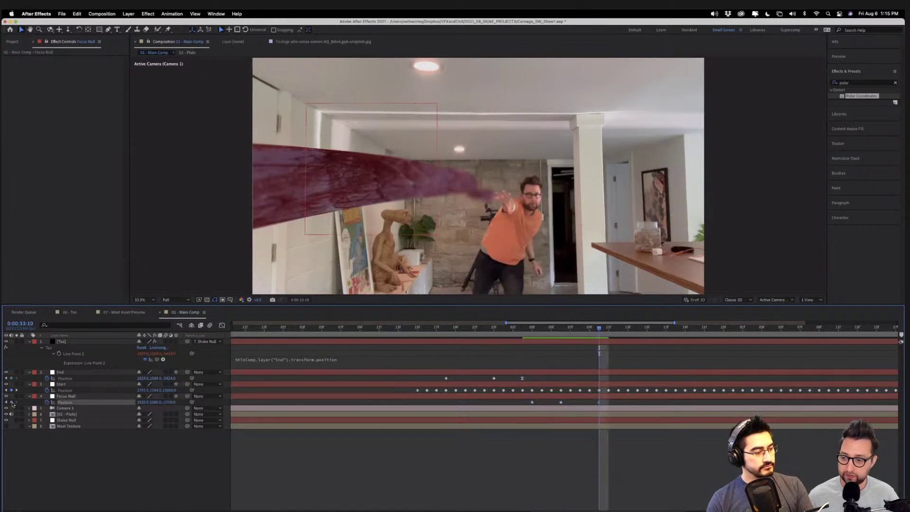
left_click_drag(173, 403, 346, 390)
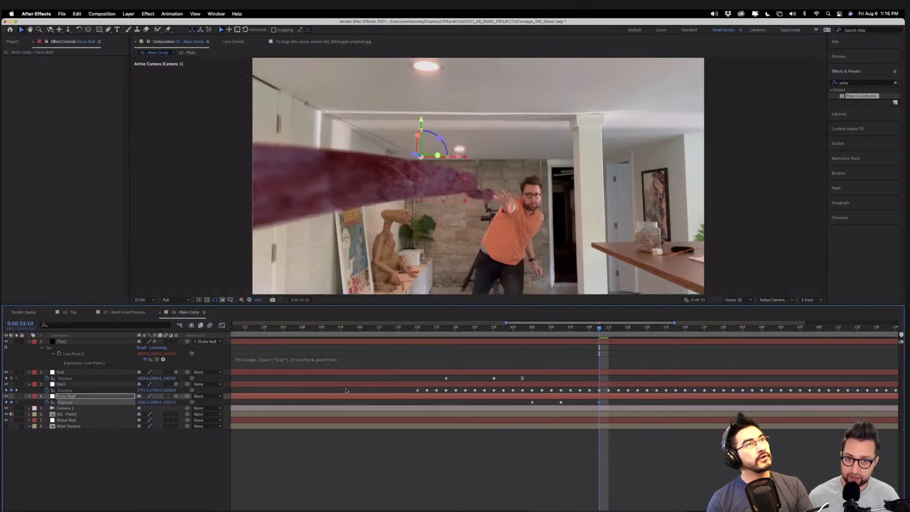
left_click_drag(168, 403, 154, 404)
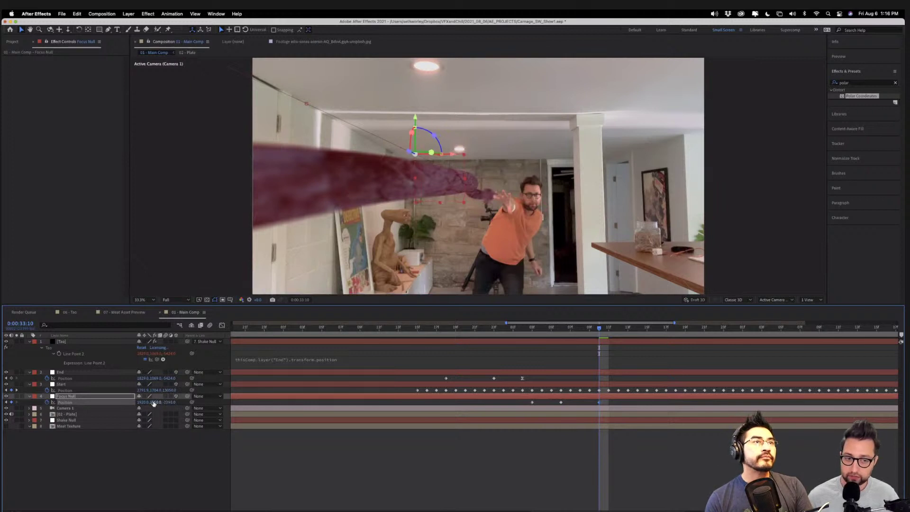
Keyframe the Focus Null's Z position at about -2748 at 0:00:33:13 and deselect the layer.
key("Page_Down")
key("Page_Down")
key("Page_Down")
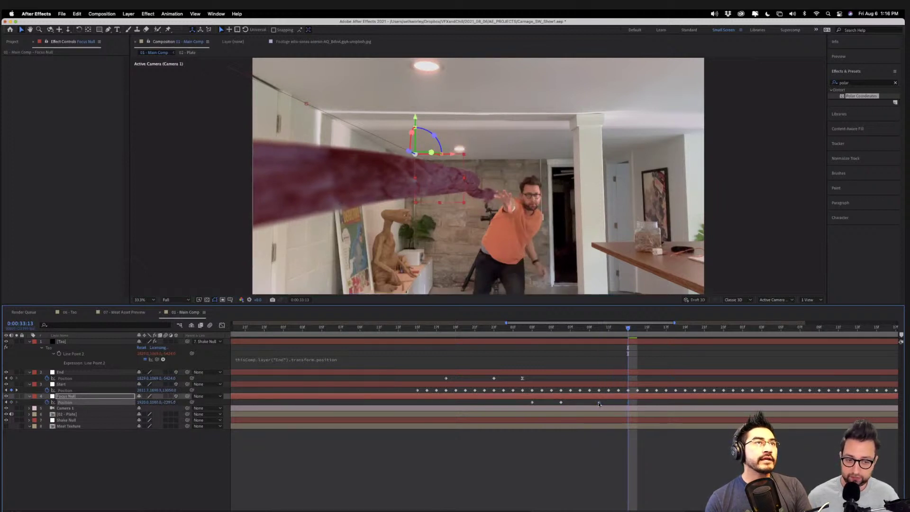
left_click_drag(169, 403, 65, 403)
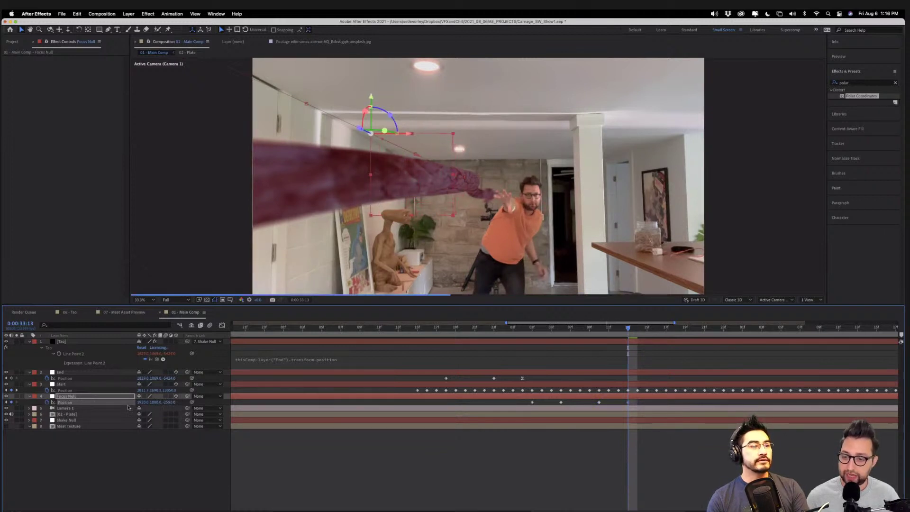
left_click_drag(170, 402, 135, 402)
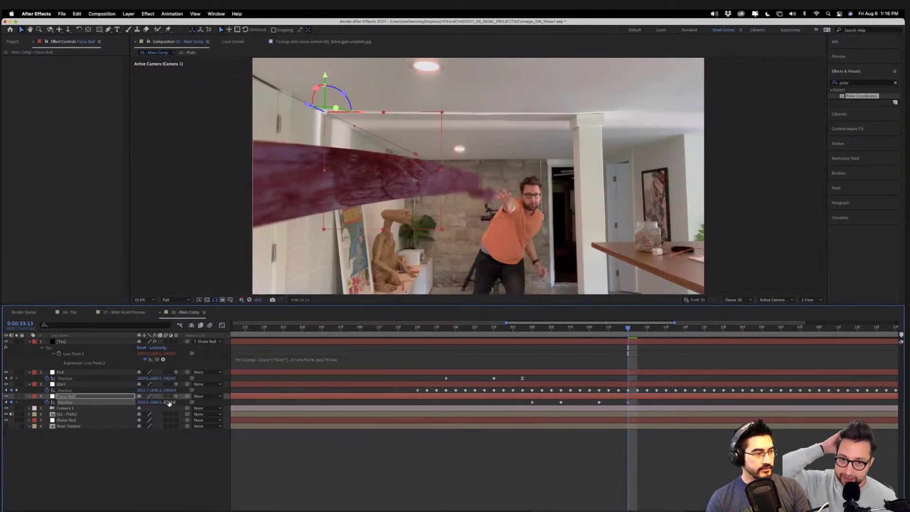
left_click_drag(169, 403, 155, 404)
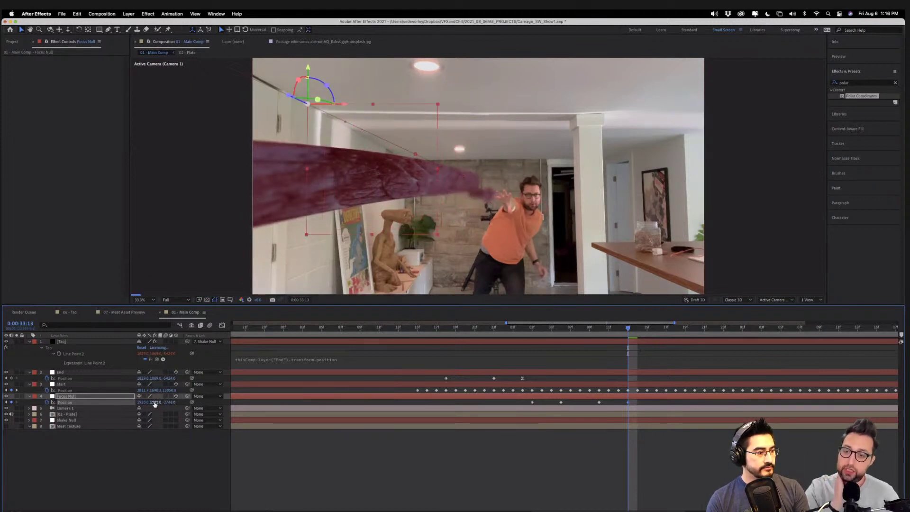
left_click(135, 459)
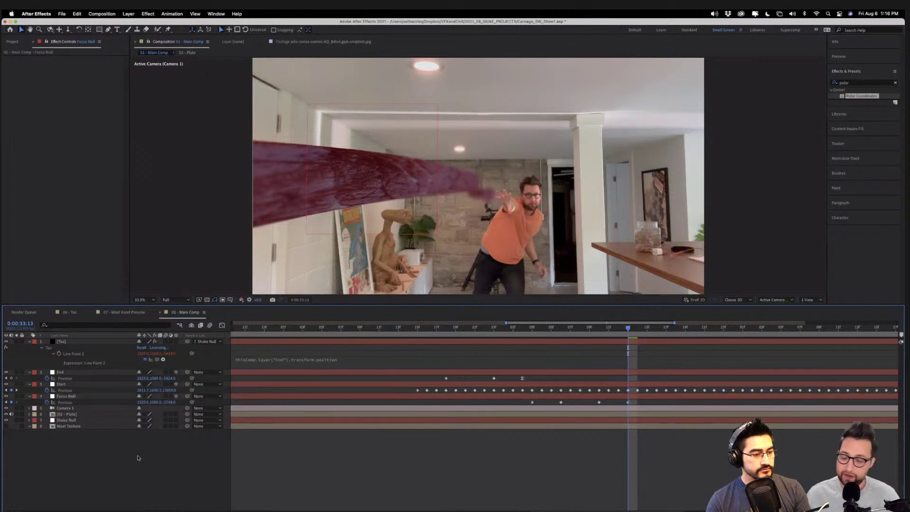
Select Camera 1, preview the focus shift from 0:00:33:09 and check the frames up to 0:00:33:13.
left_click(78, 409)
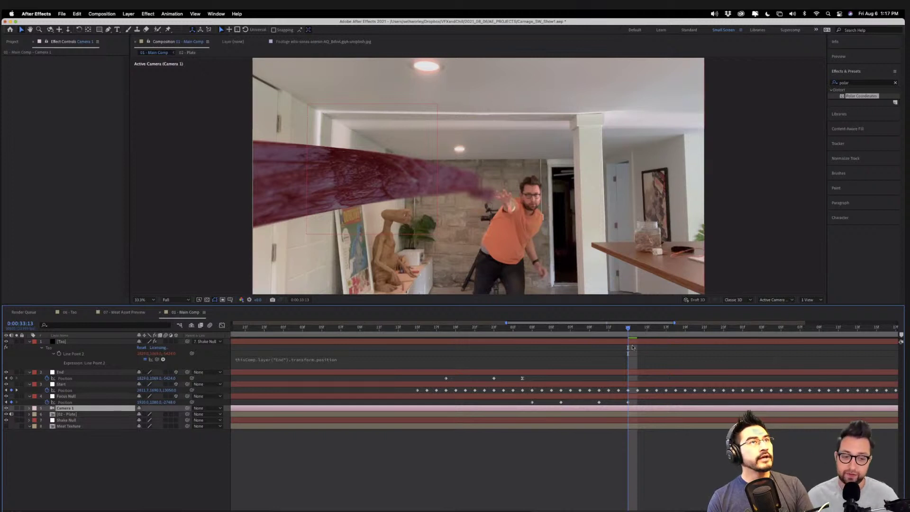
key("Page_Up")
key("Page_Up")
key("Page_Up")
key("Page_Up")
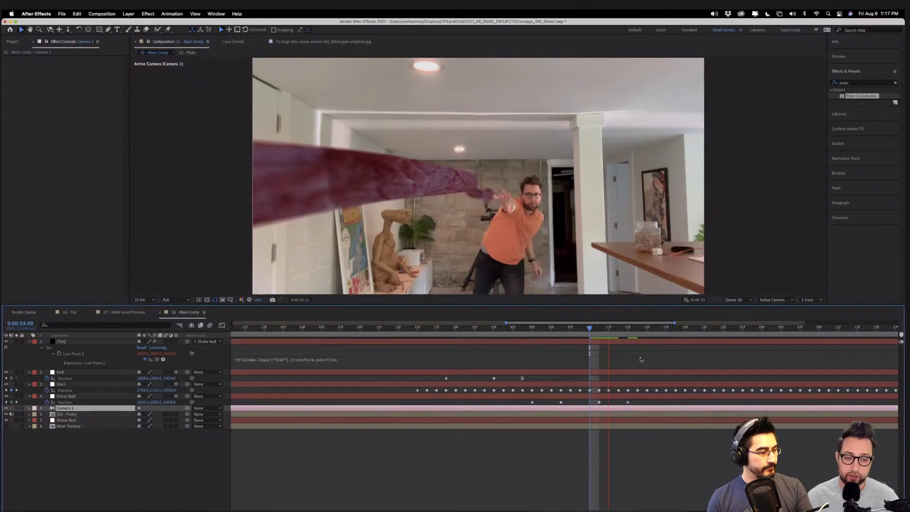
left_click(608, 328)
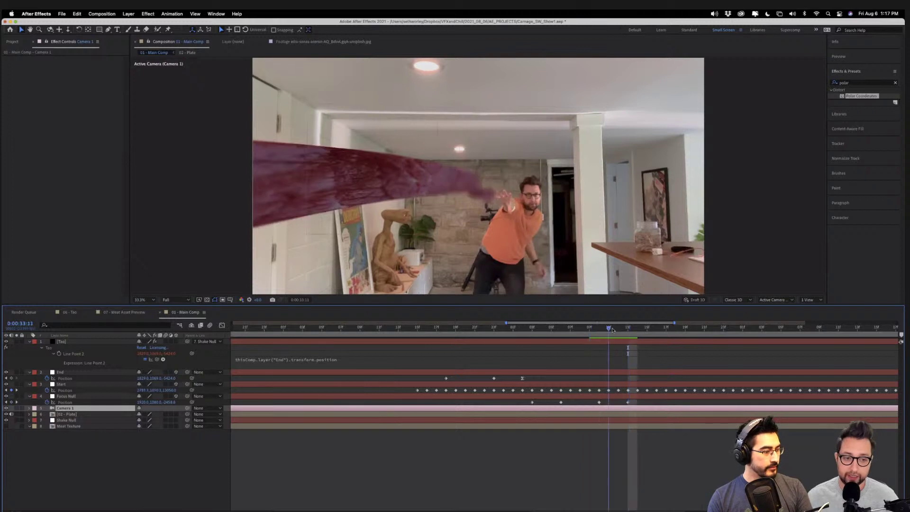
left_click(618, 328)
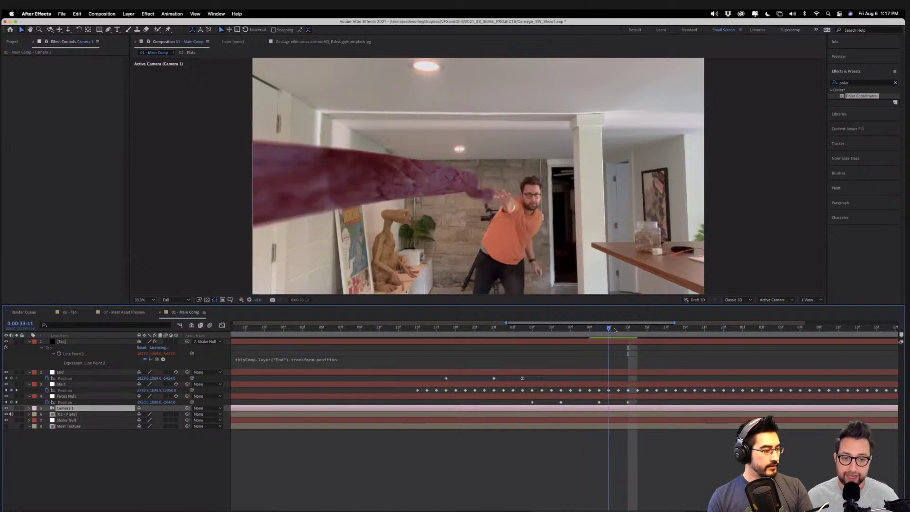
left_click(626, 329)
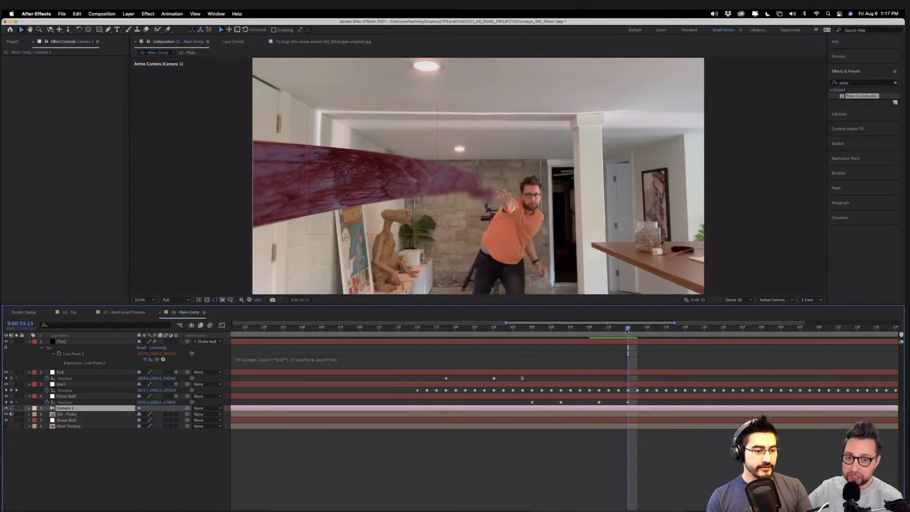
Compare the tentacle's focus between 0:00:33:11 and 0:00:33:14, and preview the animation from 0:00:33:03.
key("Page_Up")
key("Page_Up")
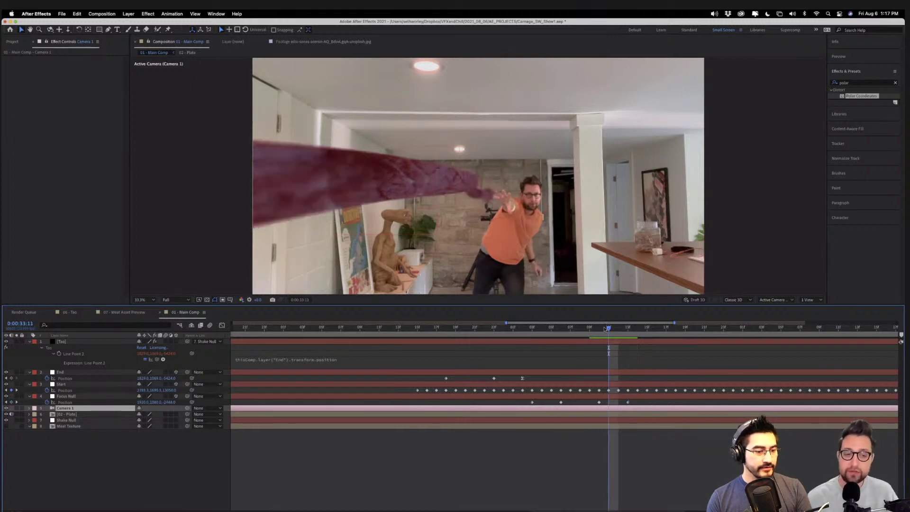
left_click(629, 328)
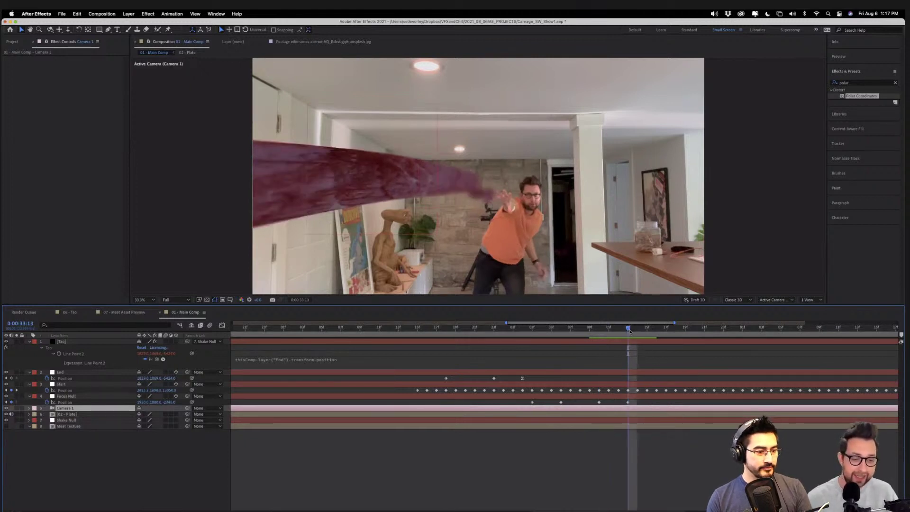
left_click(635, 331)
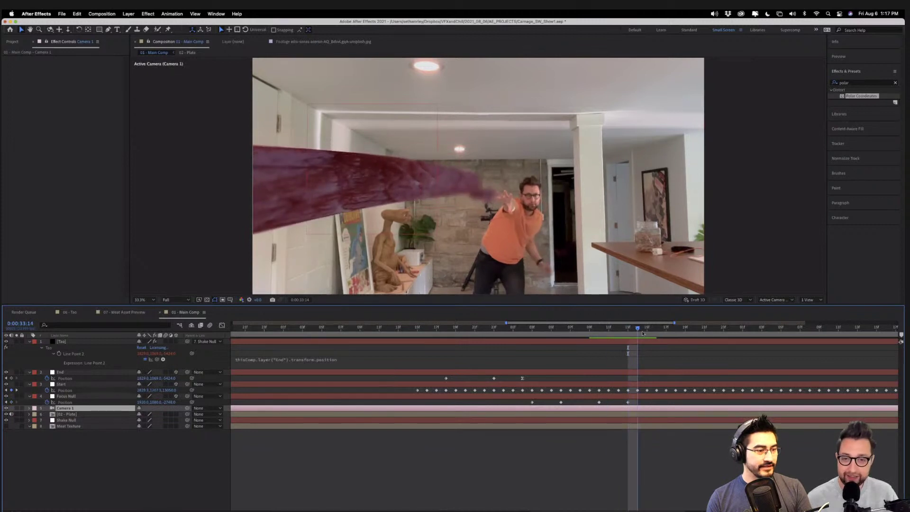
left_click(534, 329)
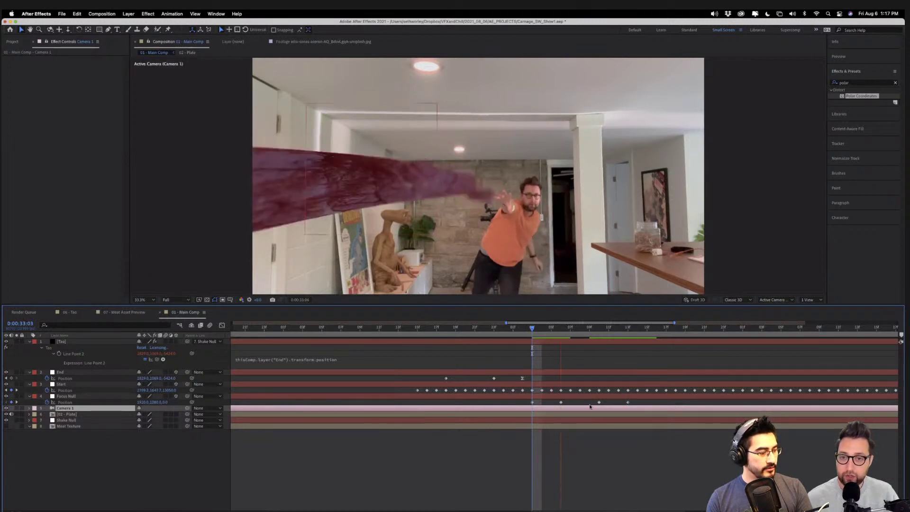
Add Focus Null Position keyframes at 0:00:33:16 and 0:00:33:19, setting the Z position to about -2822 at 0:00:33:19.
left_click_drag(653, 327, 629, 328)
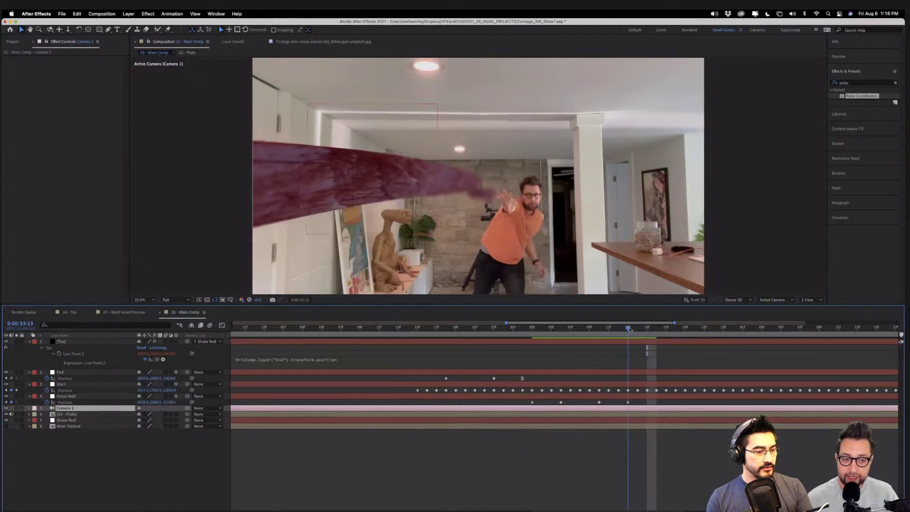
left_click(628, 402)
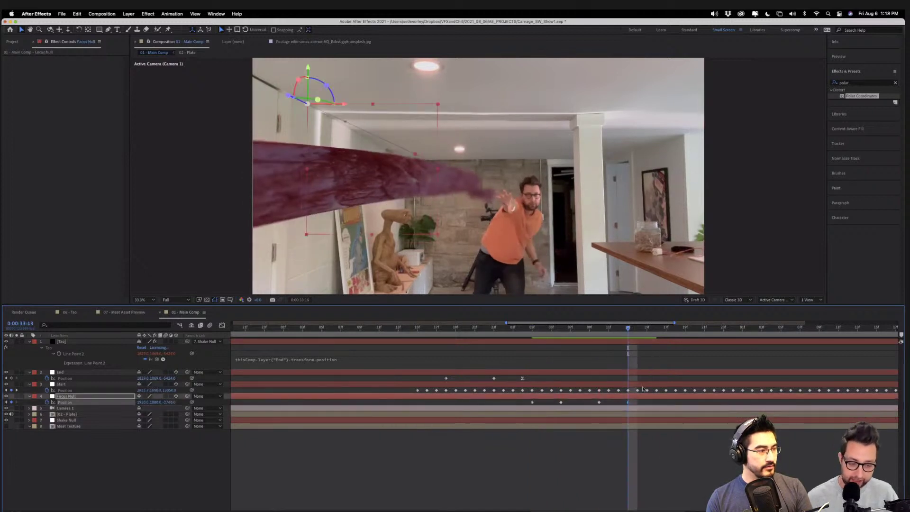
left_click(653, 328)
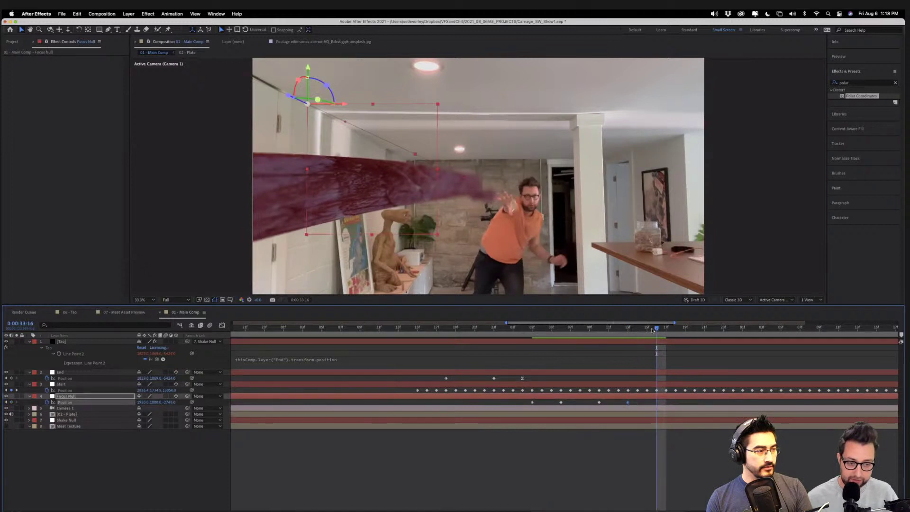
left_click(684, 328)
left_click_drag(171, 403, 156, 403)
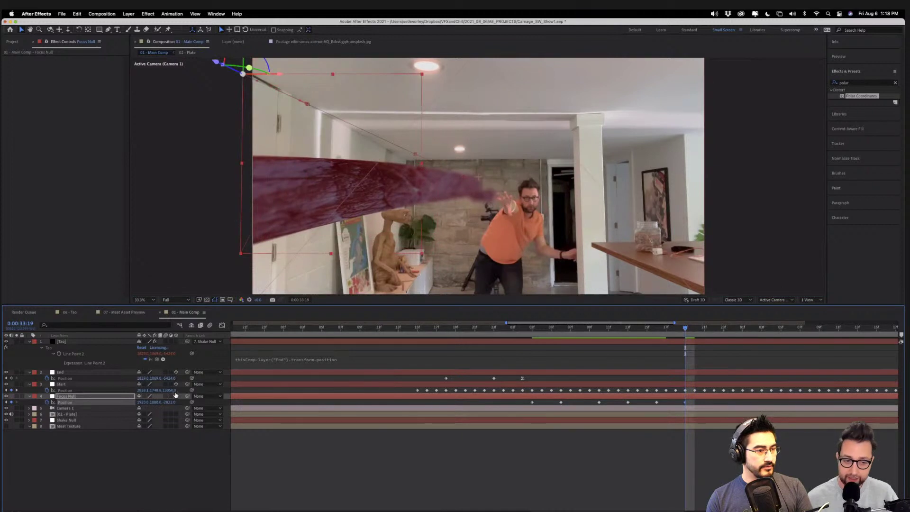
Try deleting the Focus Null Position keyframe at 0:00:33:16, moving the last keyframe to about 0:00:33:17, and preview the focus shift.
left_click(600, 328)
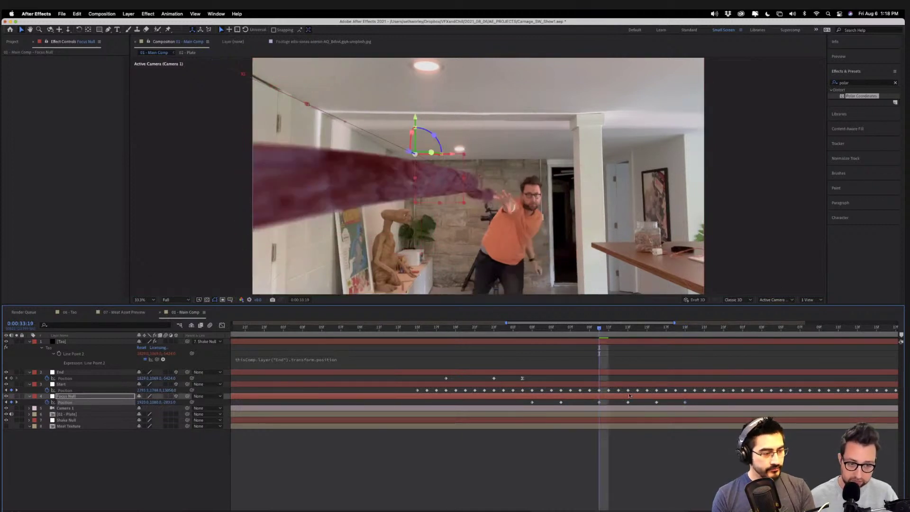
key("k")
left_click(656, 402)
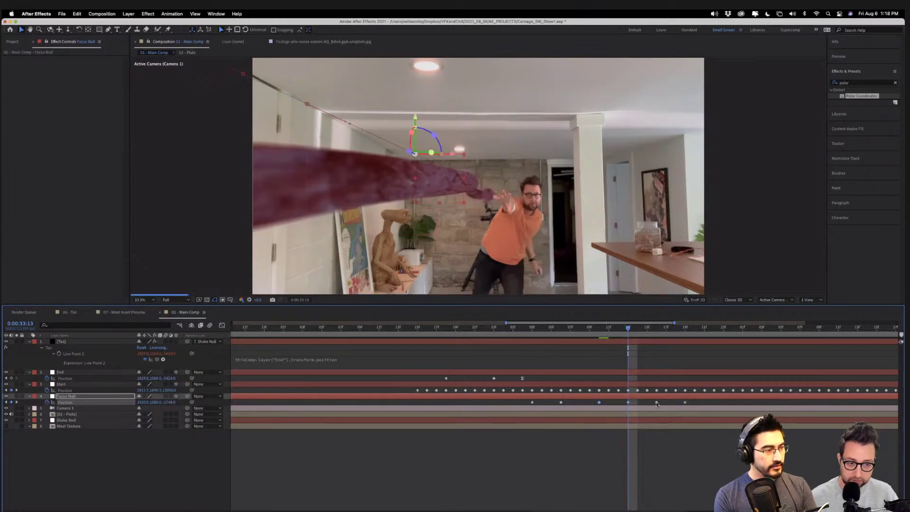
key("Delete")
left_click(685, 403)
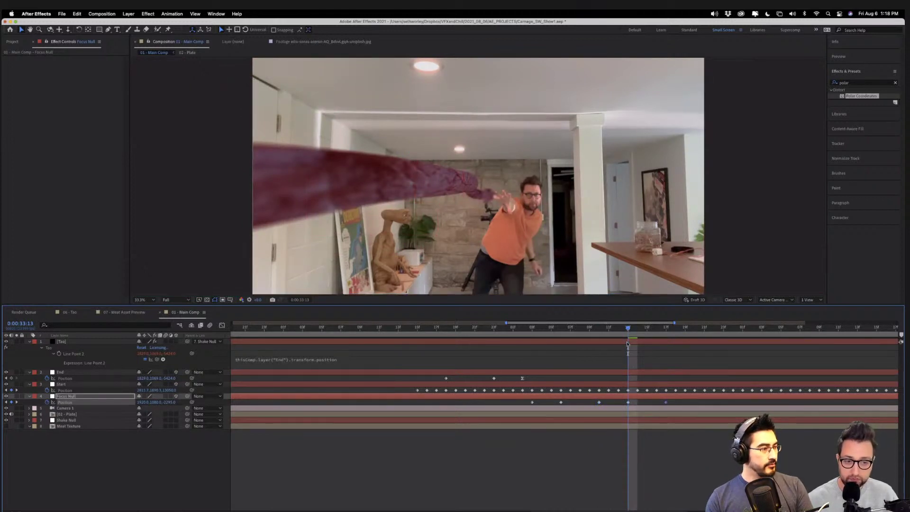
left_click_drag(635, 327, 588, 330)
Undo the latest Focus Null keyframe edits and scrub back through the focus shift.
key("super+z")
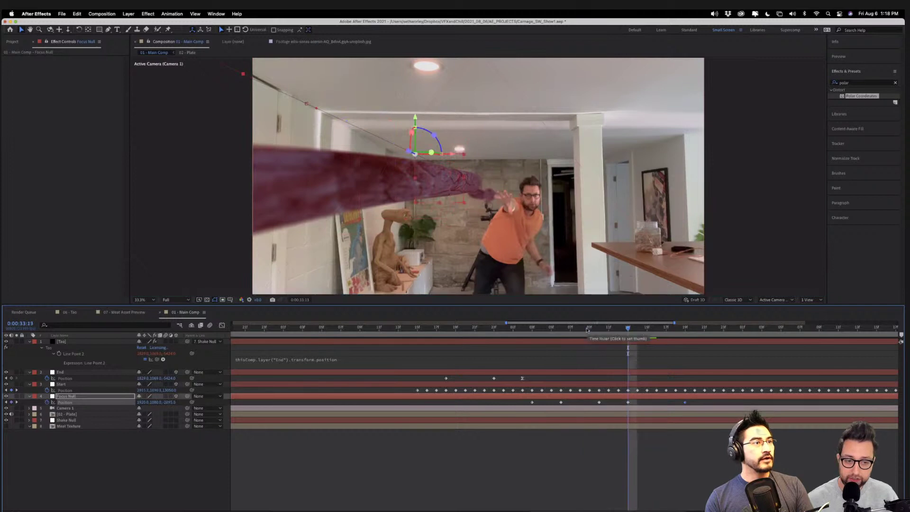
key("super+z")
key("super+z")
left_click_drag(586, 329, 549, 331)
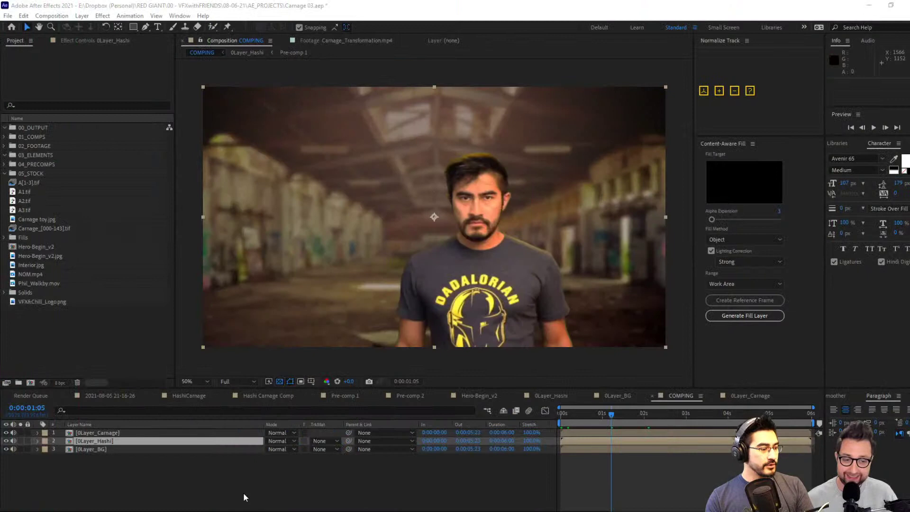
Switch to the Carnage 03 project and toggle the Carnage and Hashi layers at 0:00:03:00 in COMPING to examine each element.
left_click(243, 497)
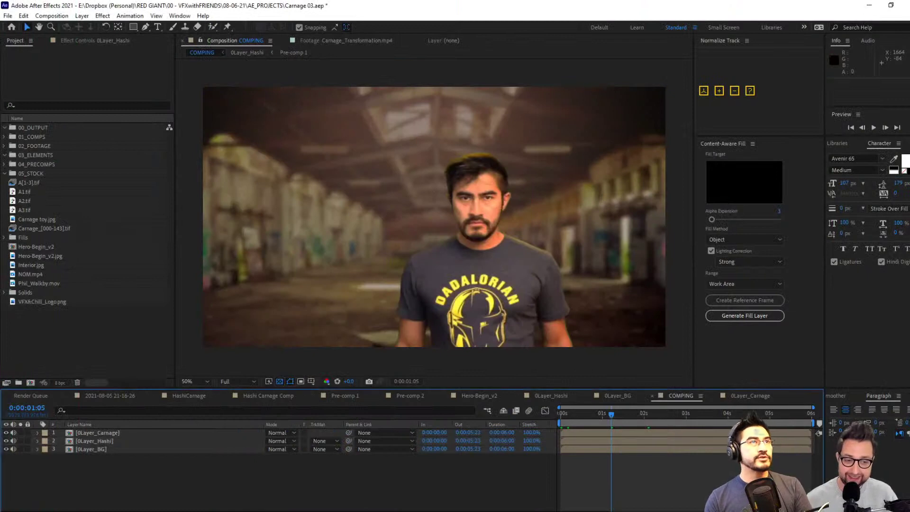
left_click(129, 449)
left_click(138, 432)
left_click_drag(637, 419, 686, 415)
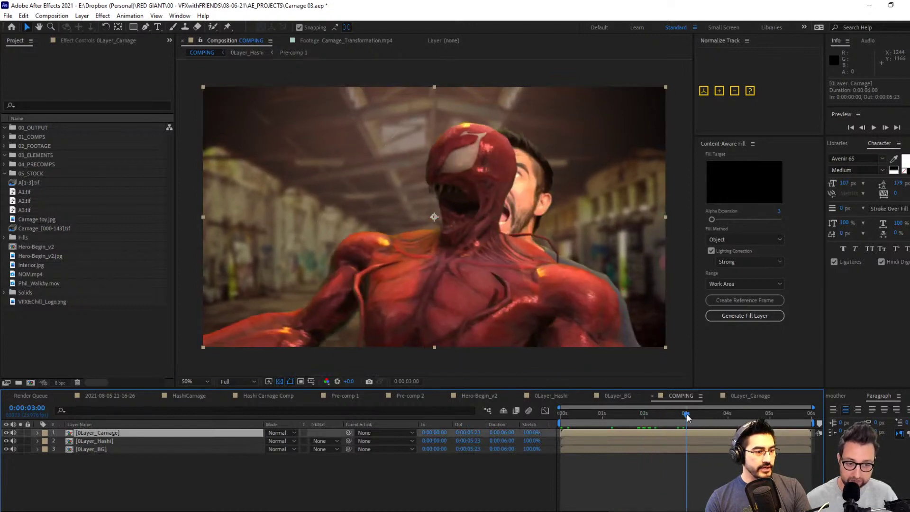
left_click(6, 433)
left_click(6, 441)
left_click(6, 441)
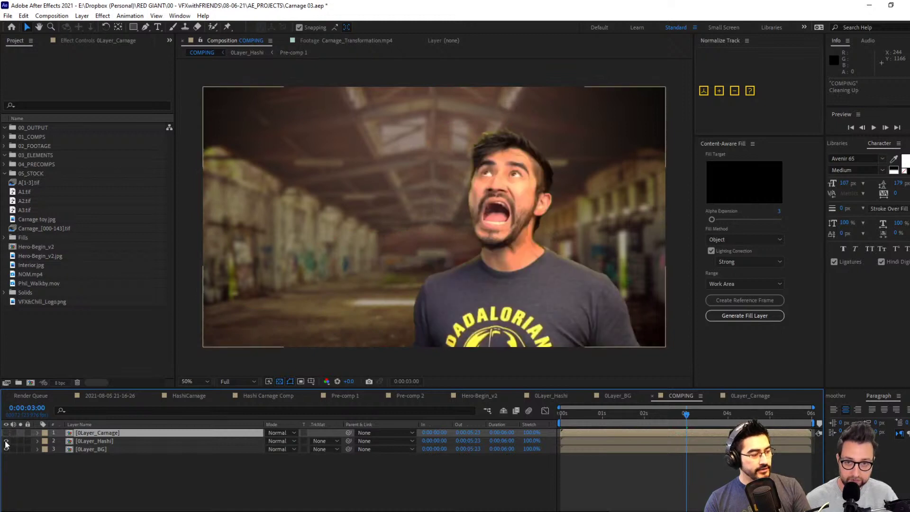
left_click(6, 433)
Hide the Carnage and Hashi layers to inspect the background composition and its Camera 1, and show both layers again in COMPING.
left_click_drag(5, 433, 5, 443)
left_click_drag(686, 415, 561, 440)
double_click(93, 449)
left_click(93, 481)
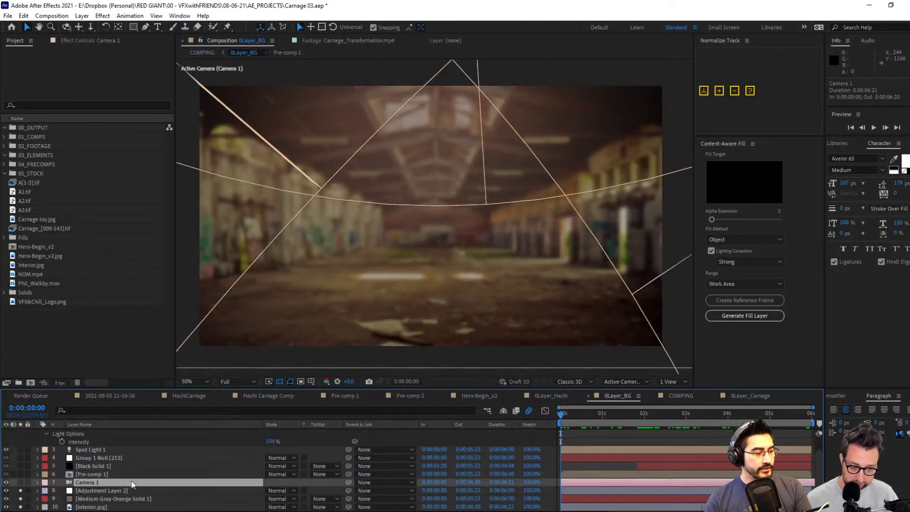
left_click(683, 396)
left_click(601, 419)
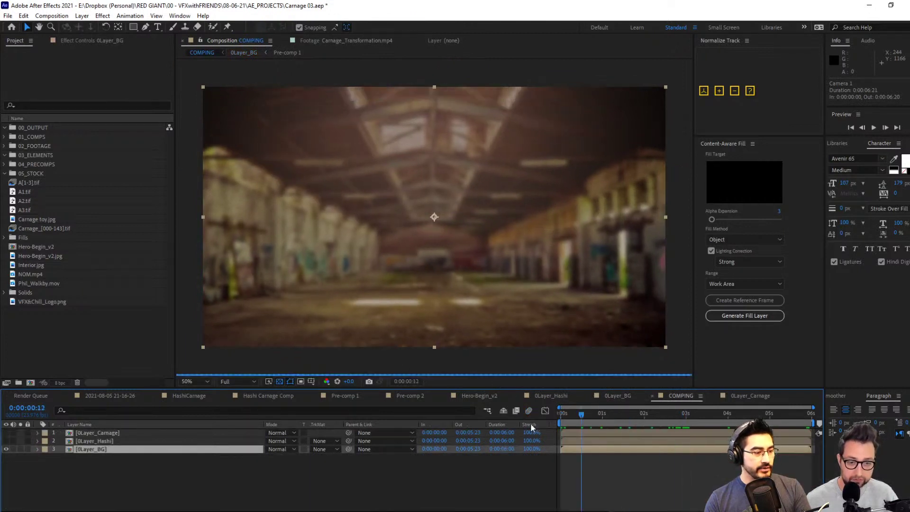
key("Home")
left_click(6, 441)
left_click(6, 433)
Try offsetting 0Layer_Hashi 320 px to the right at 0:00:03:00 and shifting it 12 frames earlier, and undo the time shift.
left_click(113, 441)
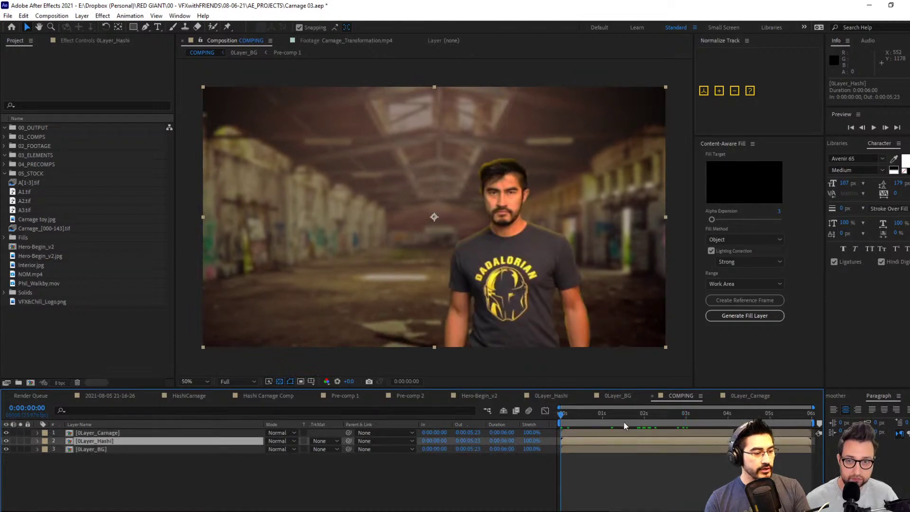
left_click(687, 419)
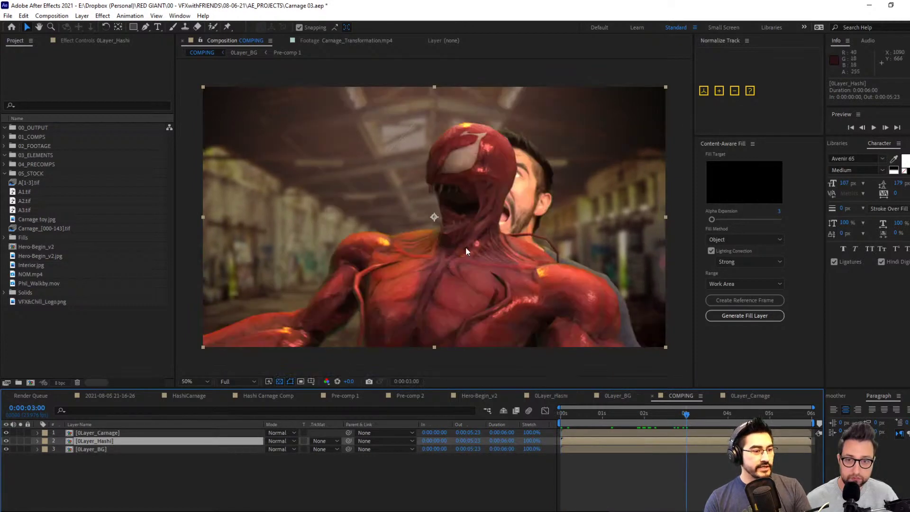
left_click_drag(415, 265, 602, 251)
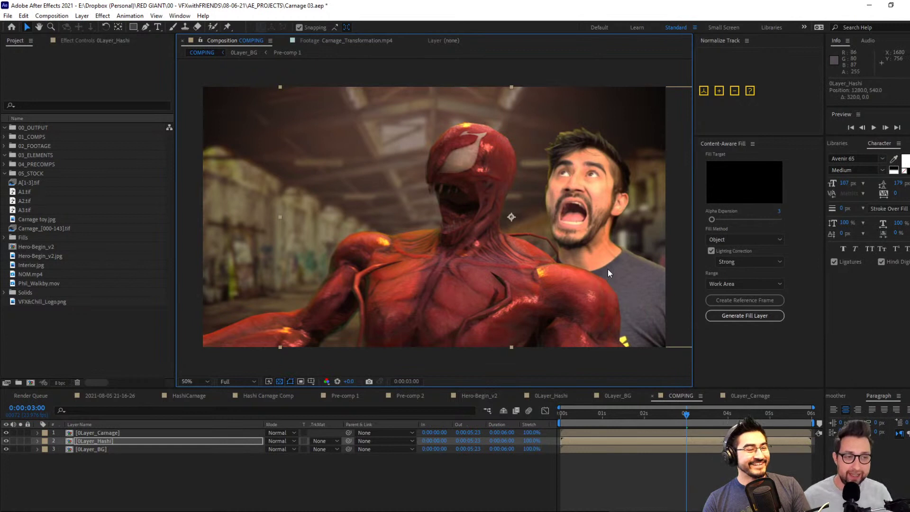
left_click_drag(687, 441, 666, 445)
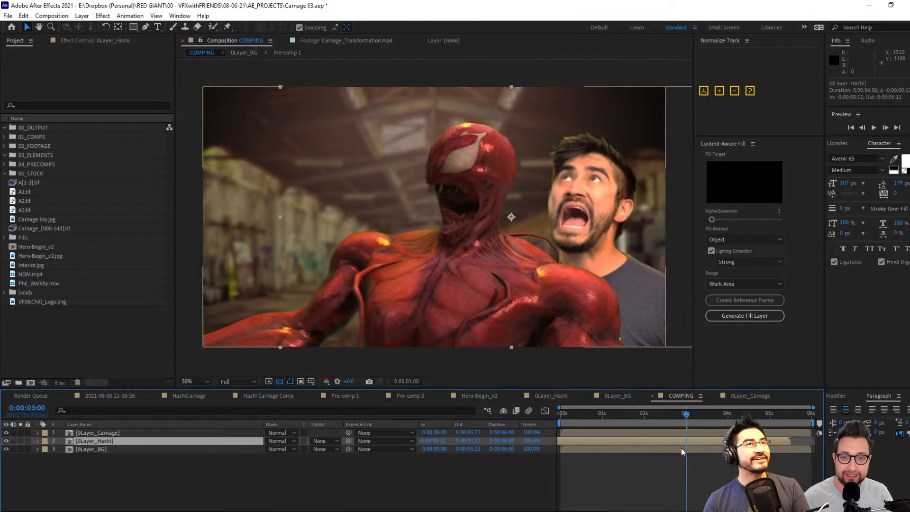
key("ctrl+z")
left_click(122, 471)
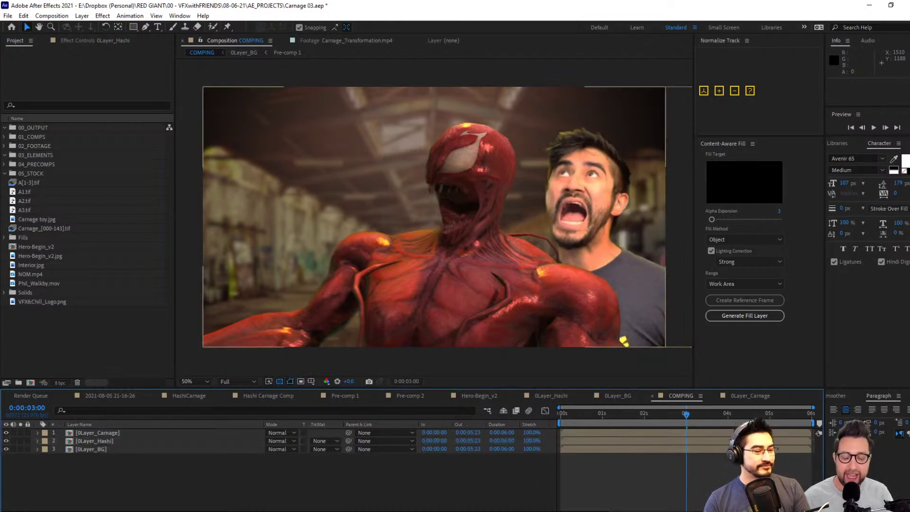
Check the offset Hashi layer at 0:00:02:05 and at the first frame, and undo its position change.
left_click(653, 418)
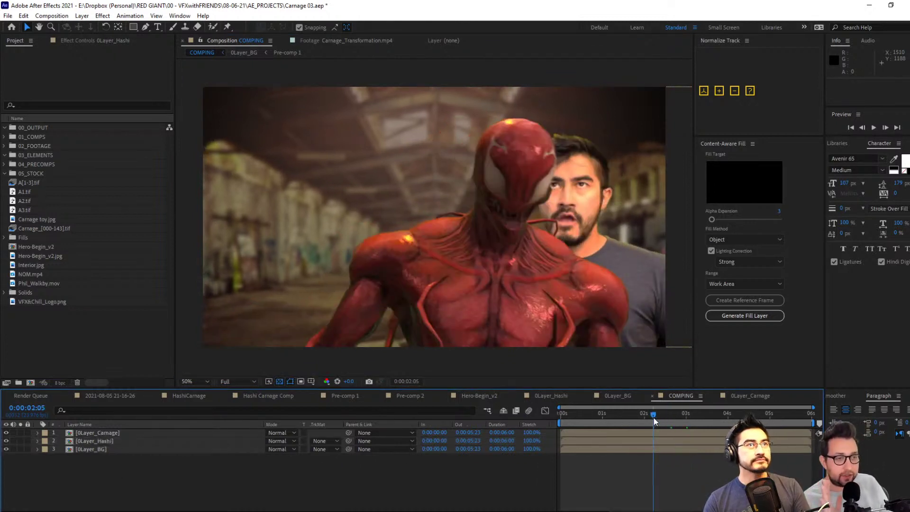
key("Home")
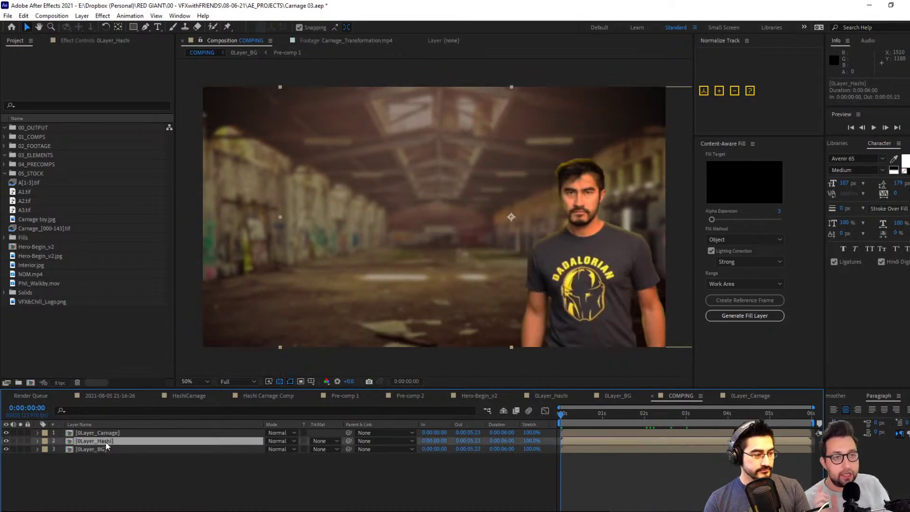
left_click(106, 442)
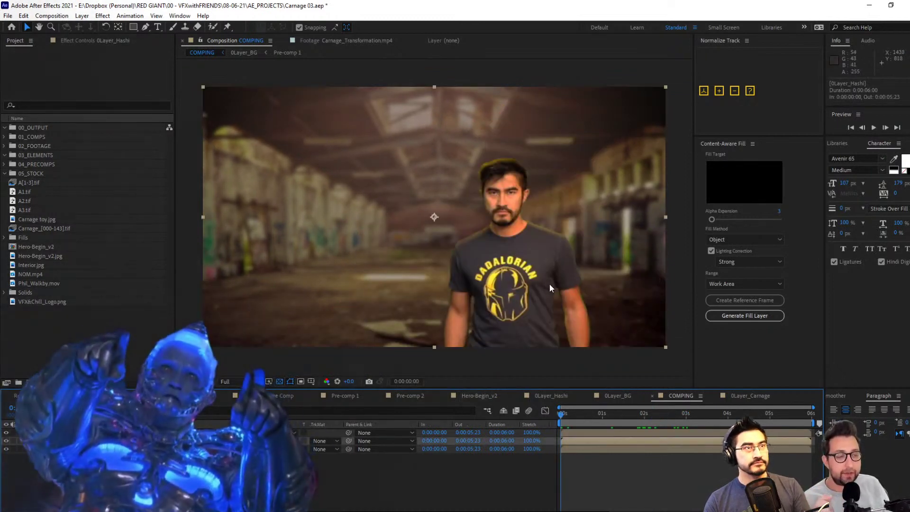
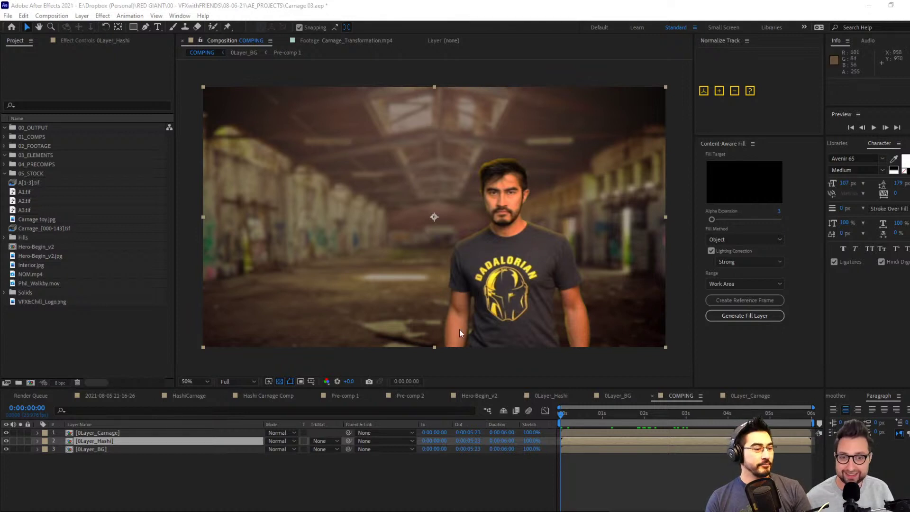
Check how Carnage overlaps Hashi up to 0:00:03:08, and try shifting the Carnage layer to the left before undoing it.
left_click(596, 423)
left_click_drag(607, 420, 679, 423)
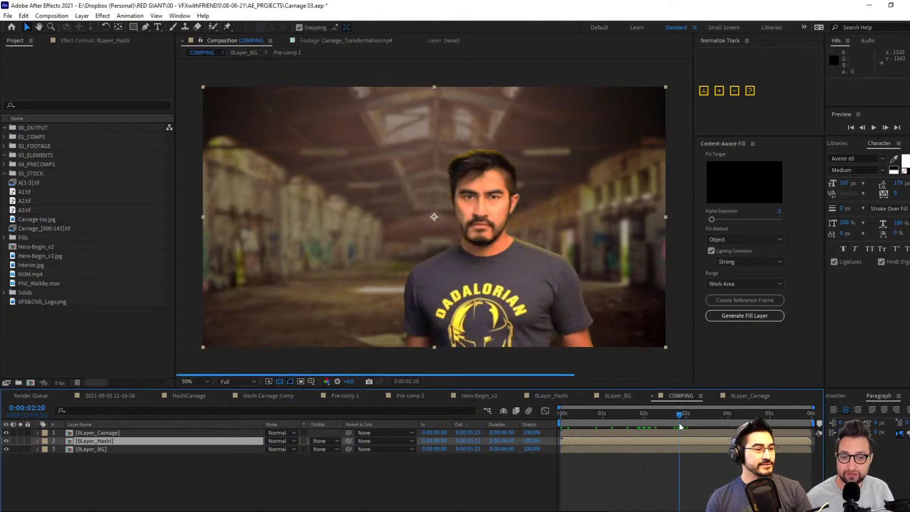
left_click(119, 432)
left_click(121, 440)
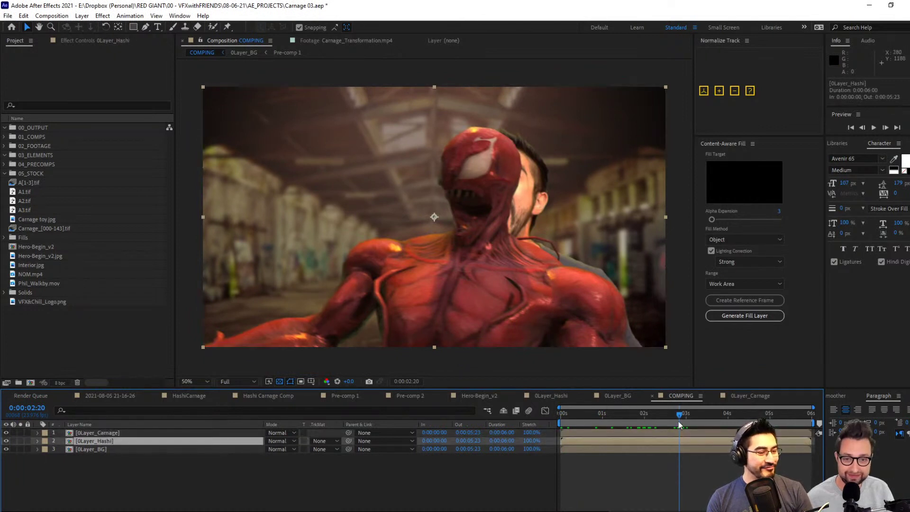
left_click_drag(681, 414, 702, 413)
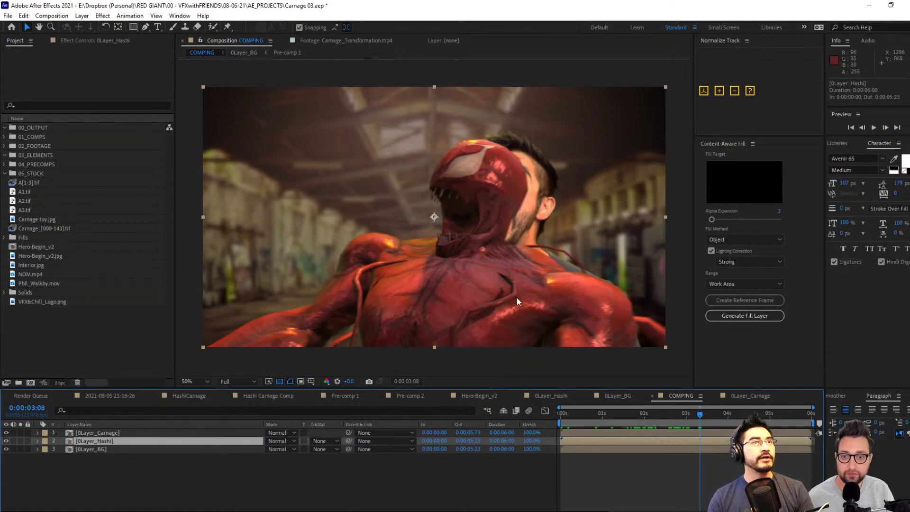
left_click_drag(488, 303, 414, 285)
key("ctrl+z")
Stack 0Layer_Hashi above 0Layer_Carnage and check the overlap around 0:00:03:00.
mouse_move(143, 434)
left_mouse_down()
mouse_move(144, 450)
mouse_move(152, 435)
left_mouse_up()
left_click(152, 433)
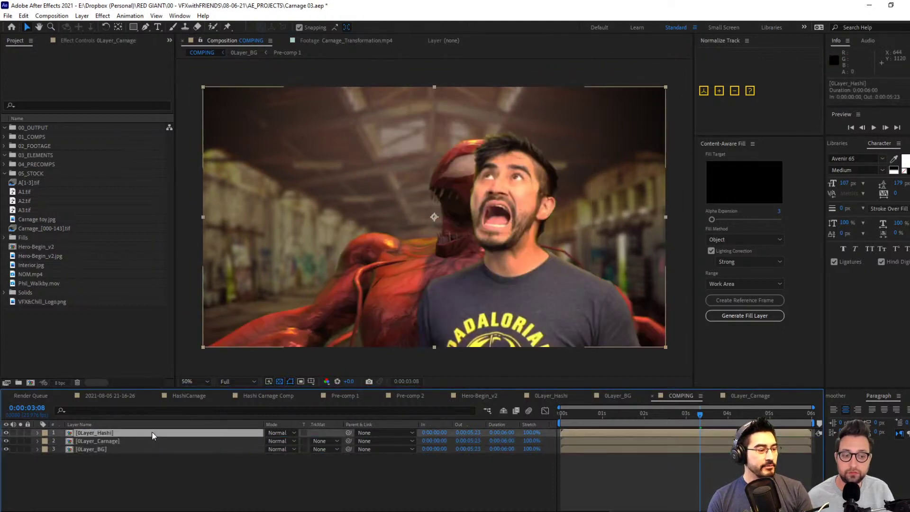
left_click(674, 423)
mouse_move(673, 423)
left_mouse_down()
mouse_move(653, 425)
mouse_move(708, 423)
mouse_move(687, 428)
left_mouse_up()
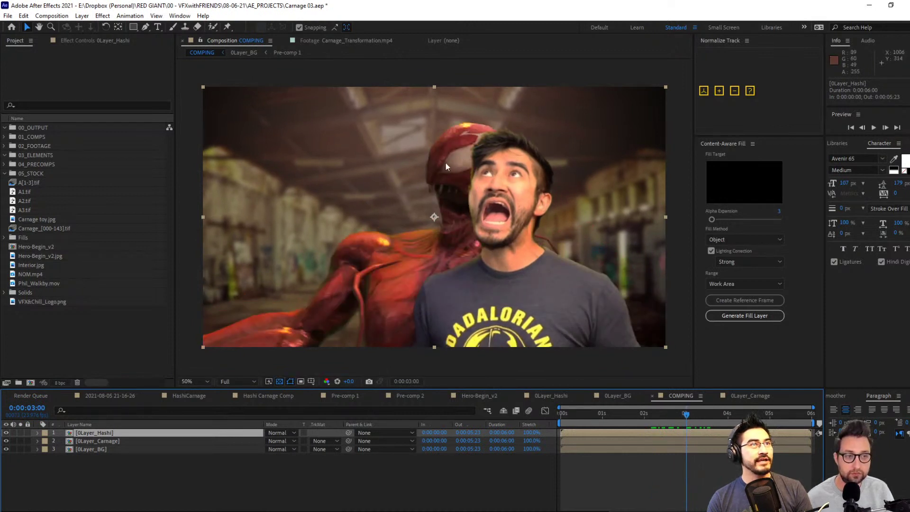
left_click(117, 441)
left_click(117, 435)
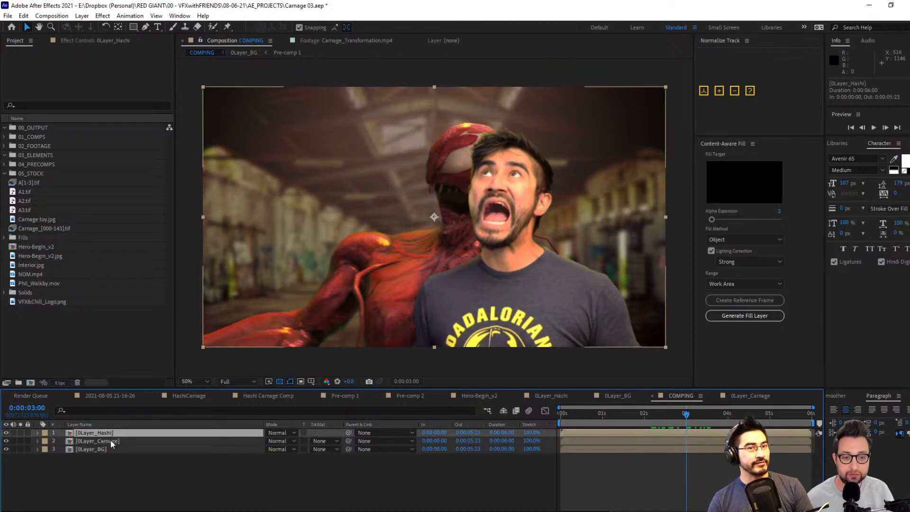
left_click(127, 449)
left_click(123, 441)
left_click(122, 433)
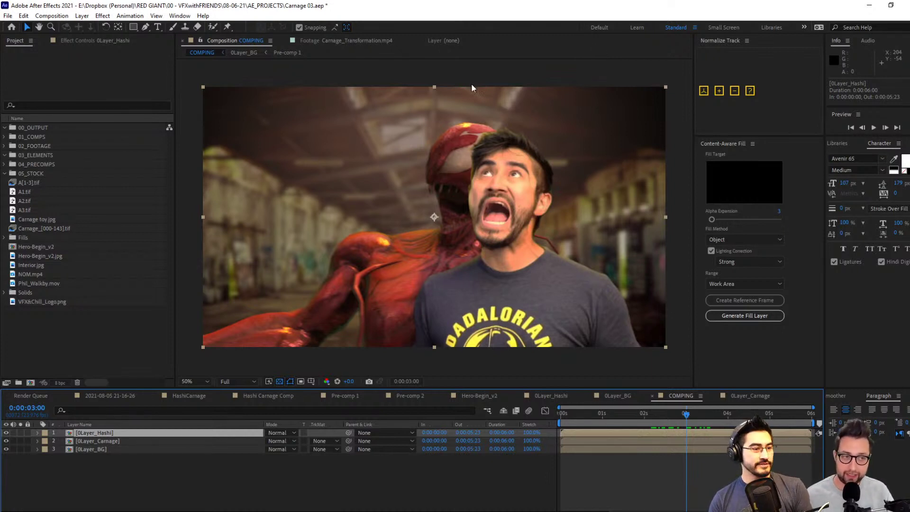
Add a 1920 x 1080 pale gray-cyan solid directly above 0Layer_Carnage.
left_click(119, 441)
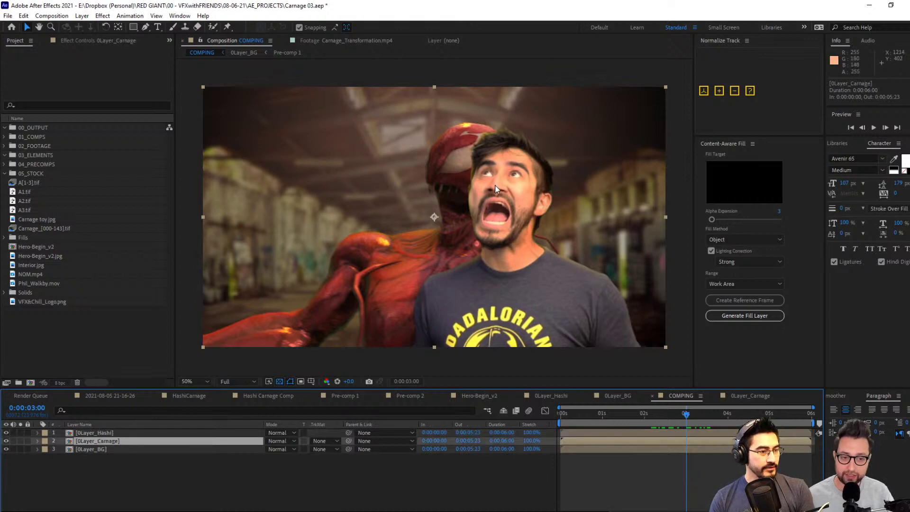
key("comma")
left_click(83, 17)
mouse_move(142, 27)
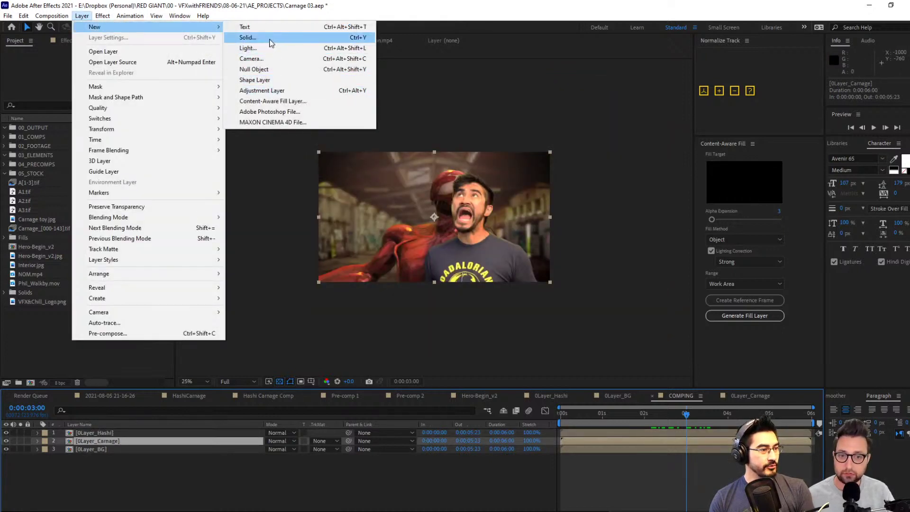
left_click(269, 38)
left_click(554, 313)
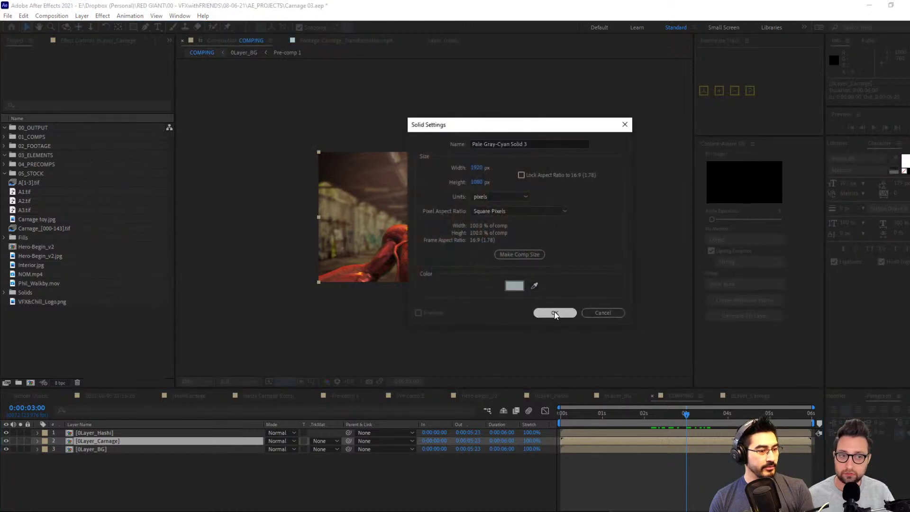
Apply the Fractal Noise effect to the new solid.
key("ctrl+space")
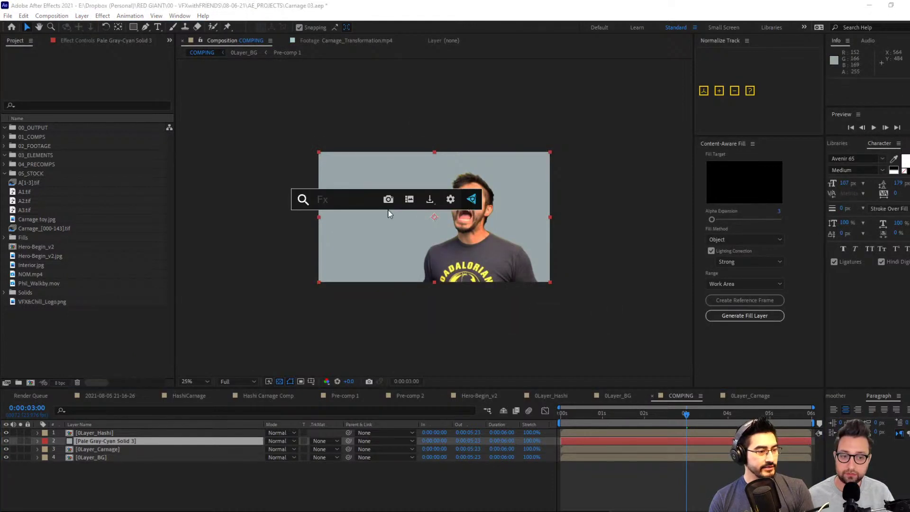
type("fr")
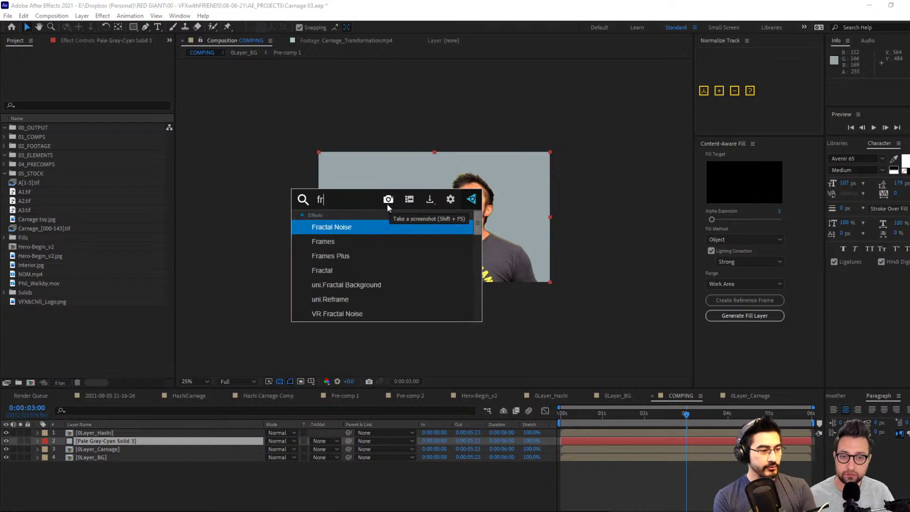
key("Return")
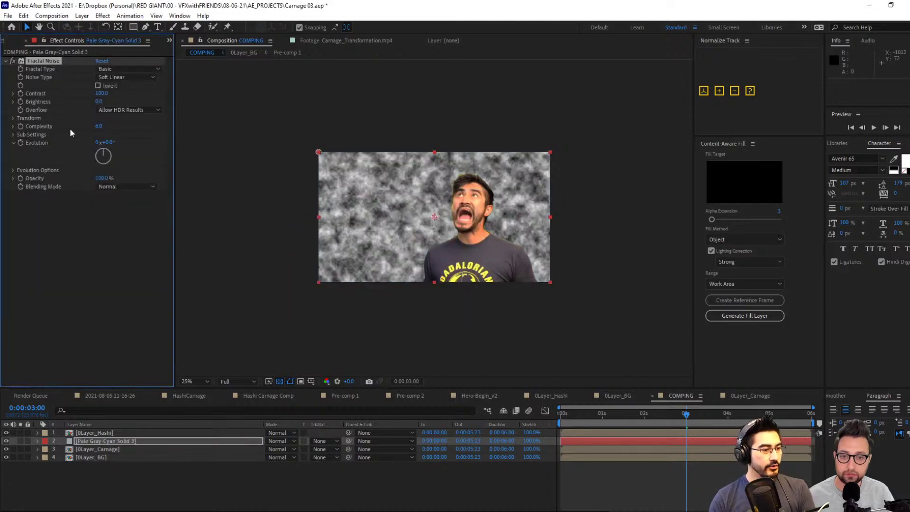
Keyframe the solid's mask path from 0:00:02:02 to 0:00:03:10, reshaping it to cover the whole frame at 0:00:03:10.
scroll(409, 205, "up", 1)
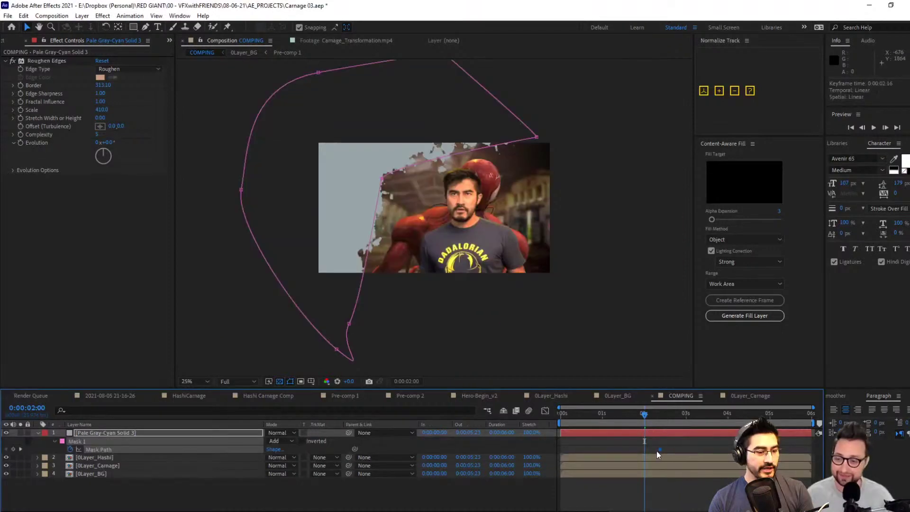
mouse_move(644, 415)
left_mouse_down()
mouse_move(670, 416)
mouse_move(645, 421)
left_mouse_up()
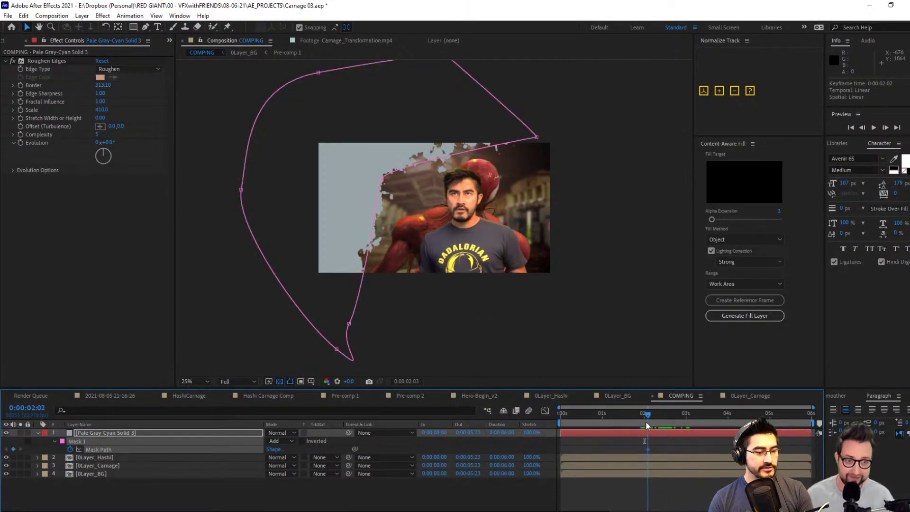
left_click_drag(537, 138, 524, 121)
left_click_drag(381, 181, 412, 167)
left_click_drag(647, 414, 706, 414)
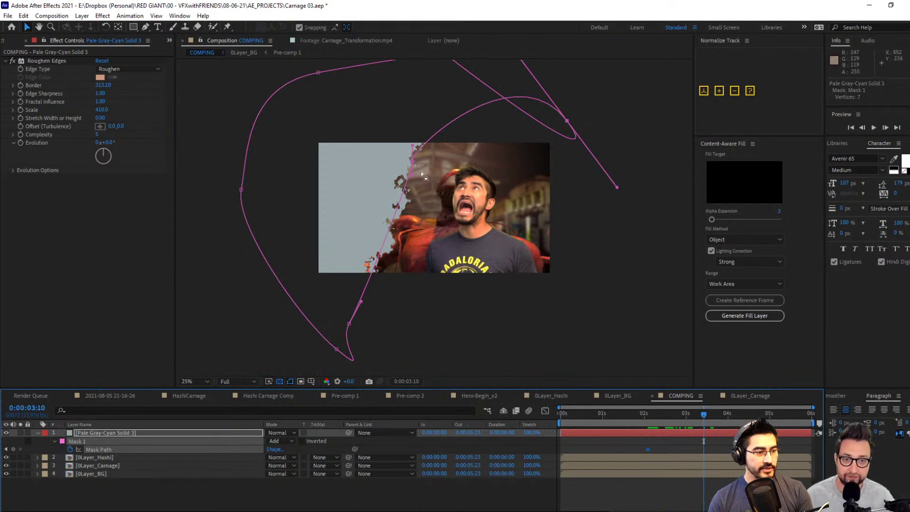
left_click_drag(413, 146, 650, 309)
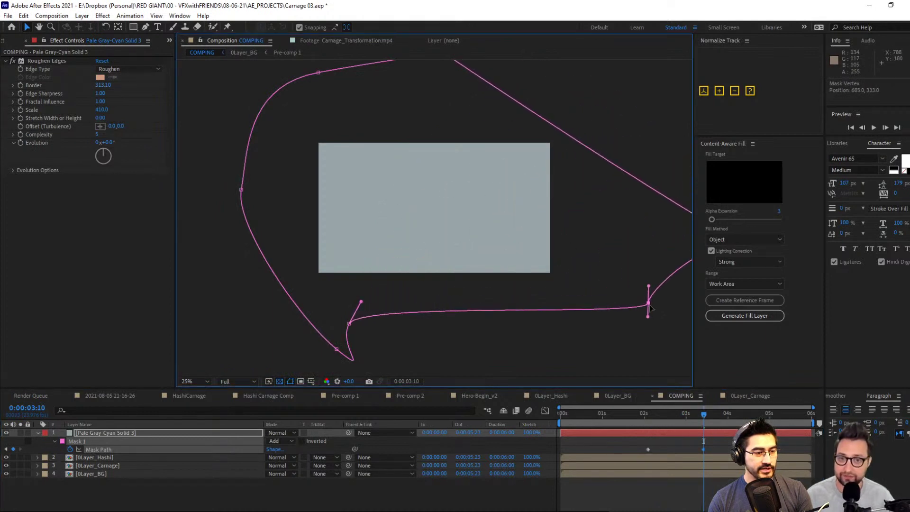
At the 0:00:02:02 keyframe, pull the mask's inner points outward until the solid is completely outside the frame.
key("j")
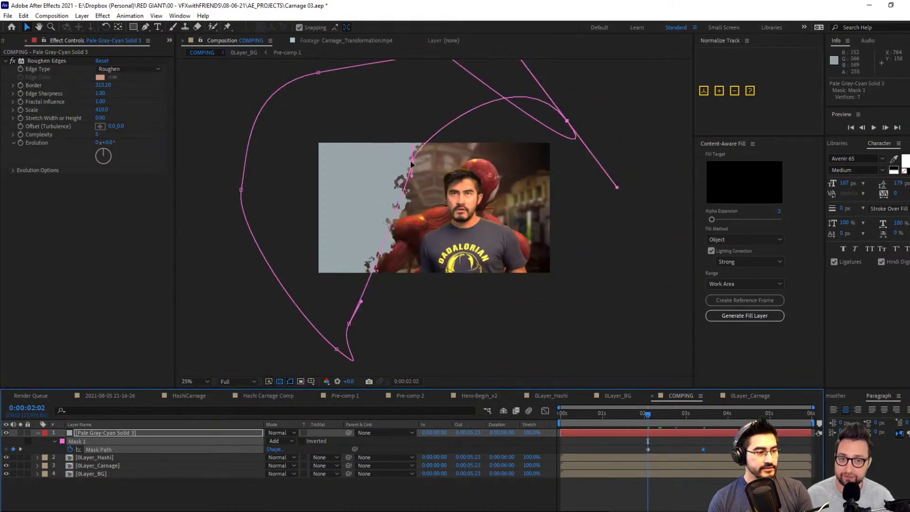
left_click_drag(407, 161, 274, 132)
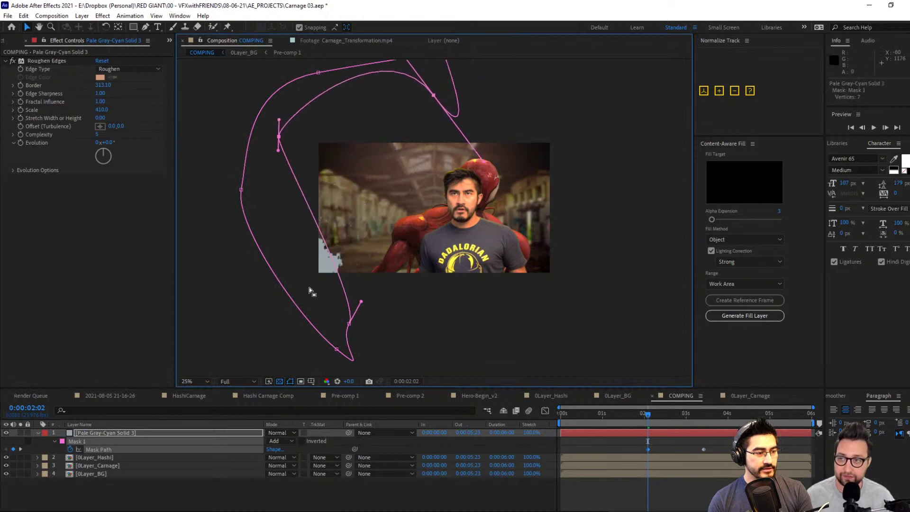
left_click_drag(350, 324, 259, 295)
mouse_move(650, 414)
left_mouse_down()
mouse_move(665, 412)
mouse_move(646, 413)
left_mouse_up()
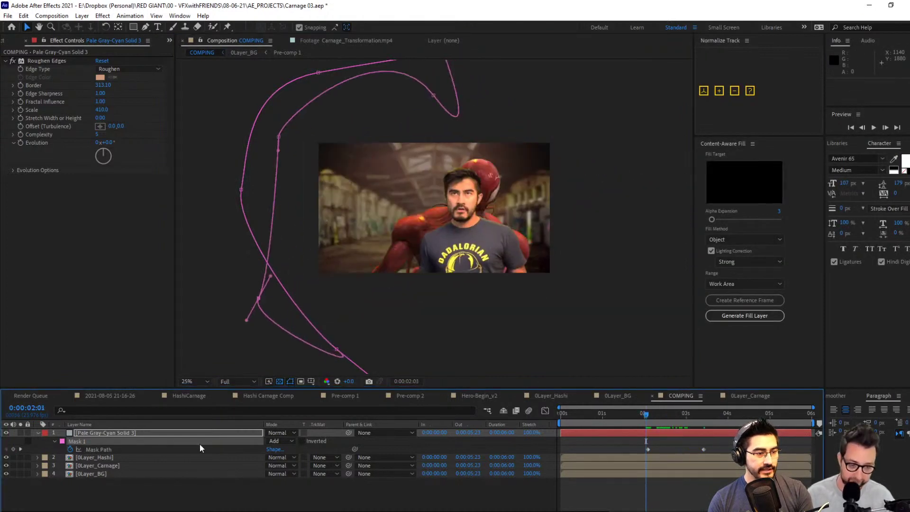
Rename the solid layer as TRANSTION and place 0Layer_Carnage directly beneath it, above 0Layer_Hashi.
left_click(118, 433)
key("Return")
type("TRANS")
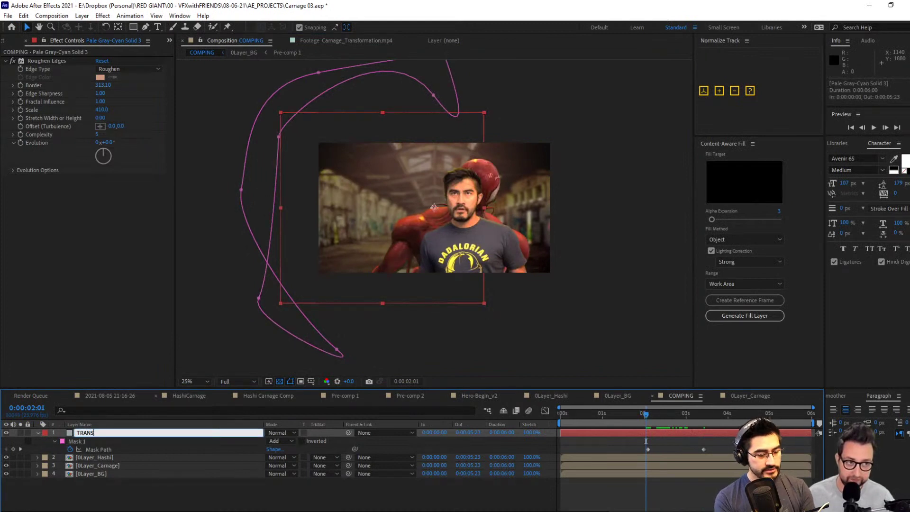
type("ITION")
key("Return")
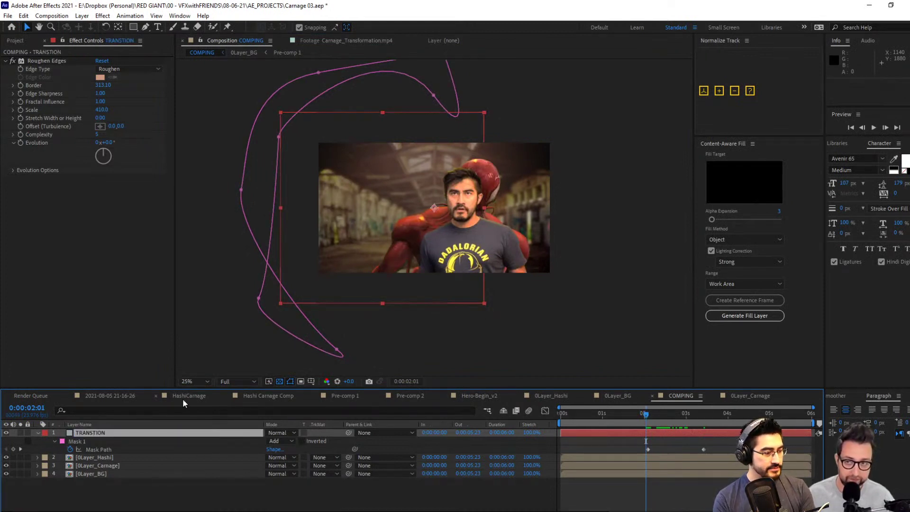
left_click_drag(104, 463, 99, 441)
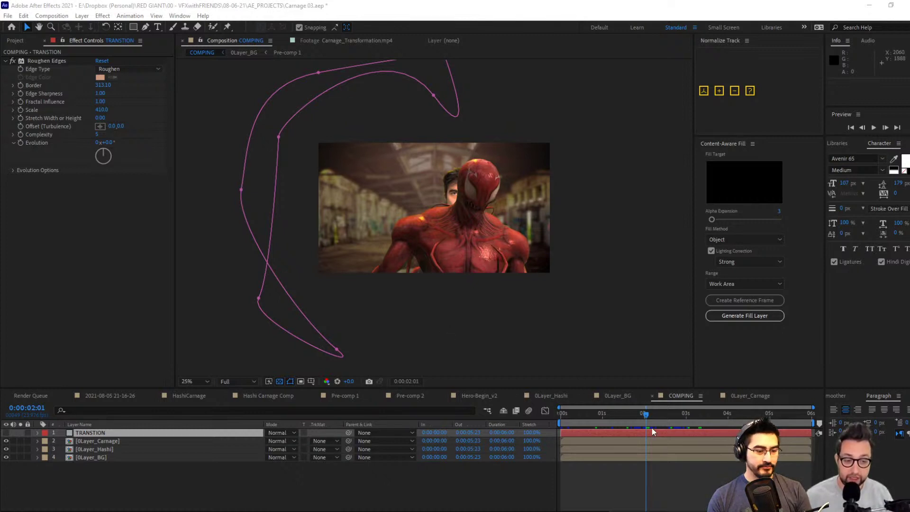
mouse_move(646, 416)
left_mouse_down()
mouse_move(623, 419)
mouse_move(685, 418)
mouse_move(661, 418)
left_mouse_up()
Try using 0Layer_Carnage as the alpha matte for 0Layer_Hashi.
left_click(319, 449)
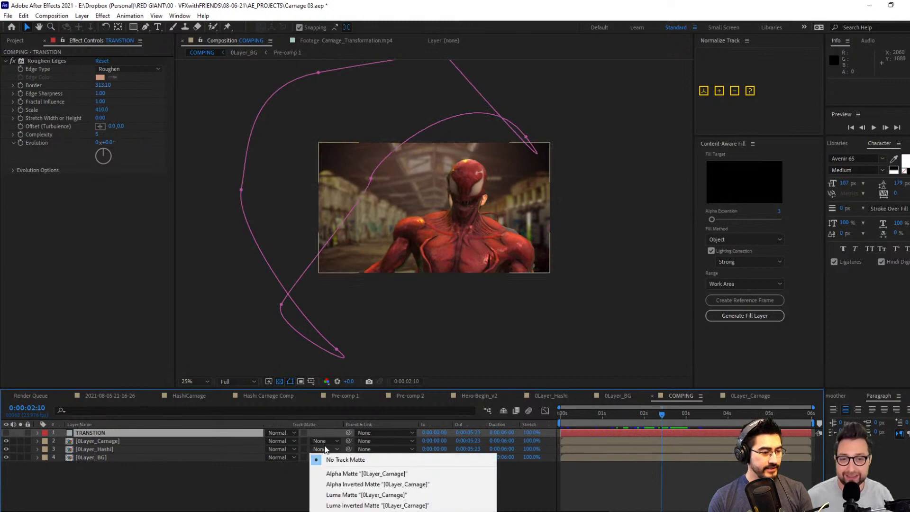
left_click(354, 473)
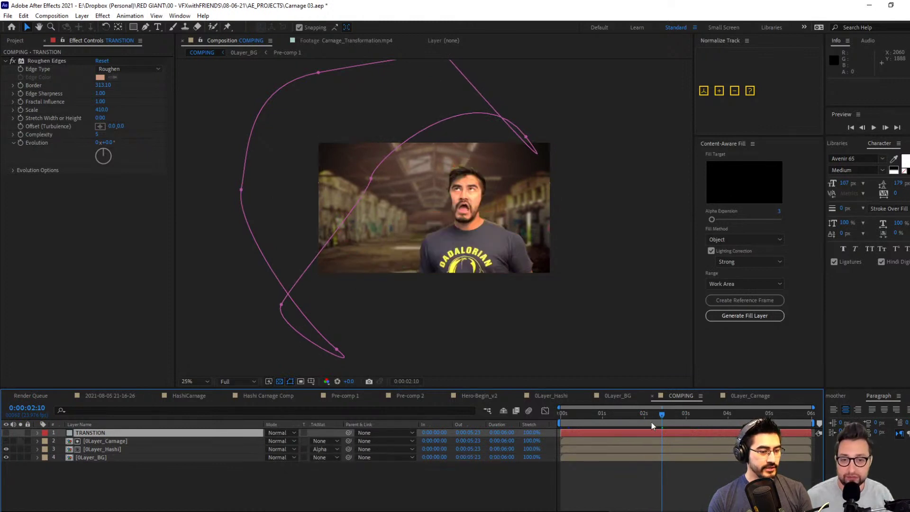
mouse_move(662, 416)
left_mouse_down()
mouse_move(672, 416)
mouse_move(629, 423)
mouse_move(661, 422)
left_mouse_up()
Reveal the mask path keyframes of the TRANSTION layer and save the project.
key("m")
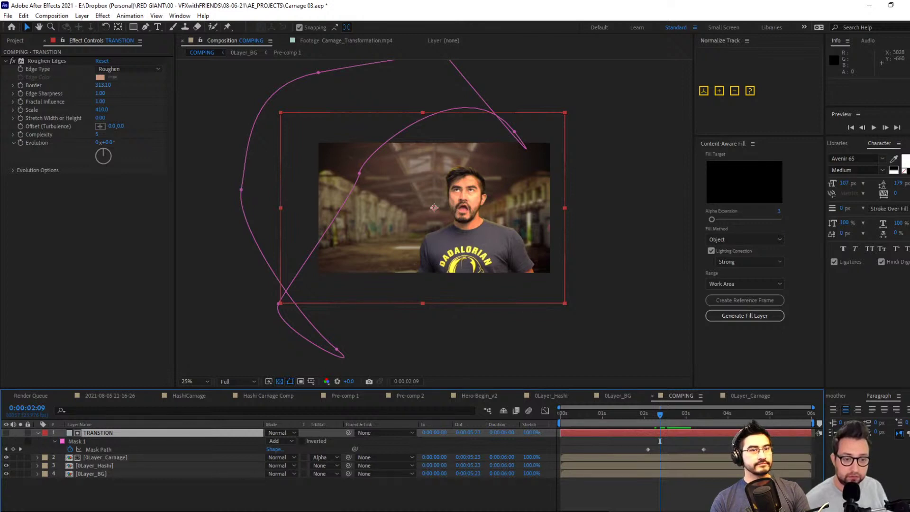
key("ctrl+s")
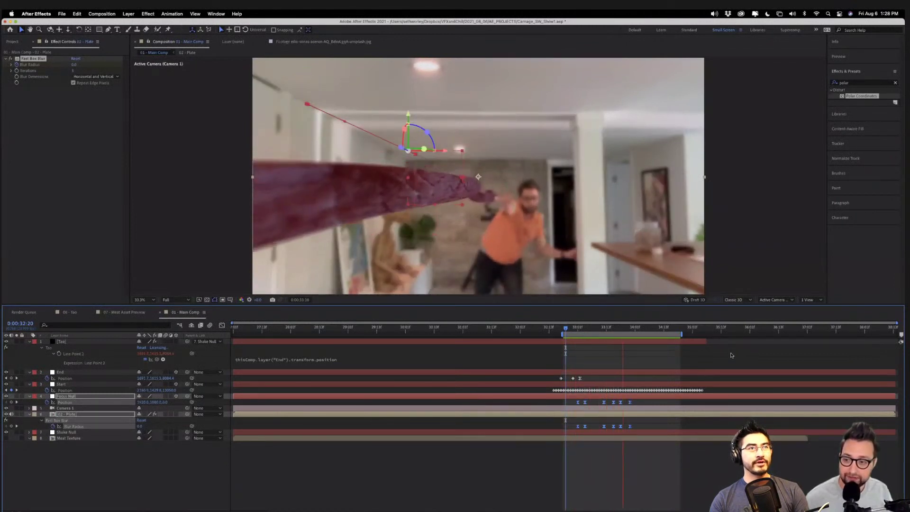
Play back the Tao tentacle shot in the Main Comp to review the rack focus.
left_click(573, 327)
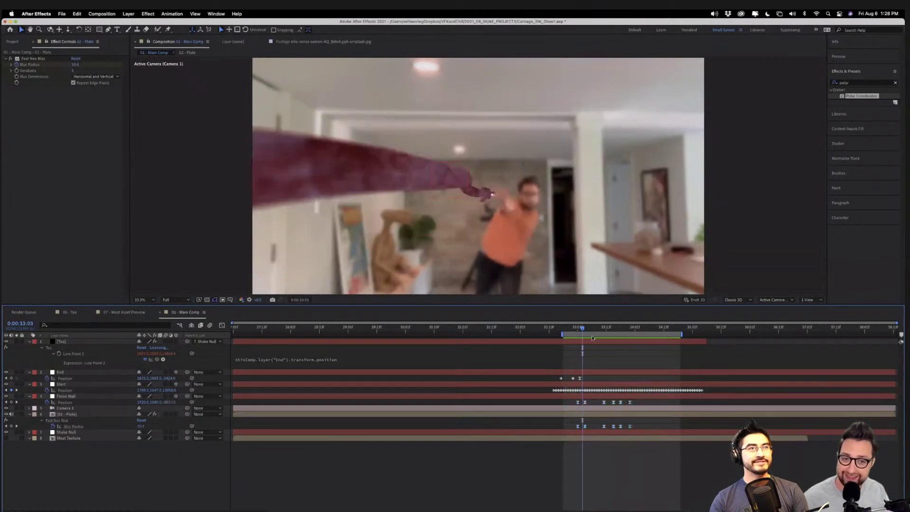
key("space")
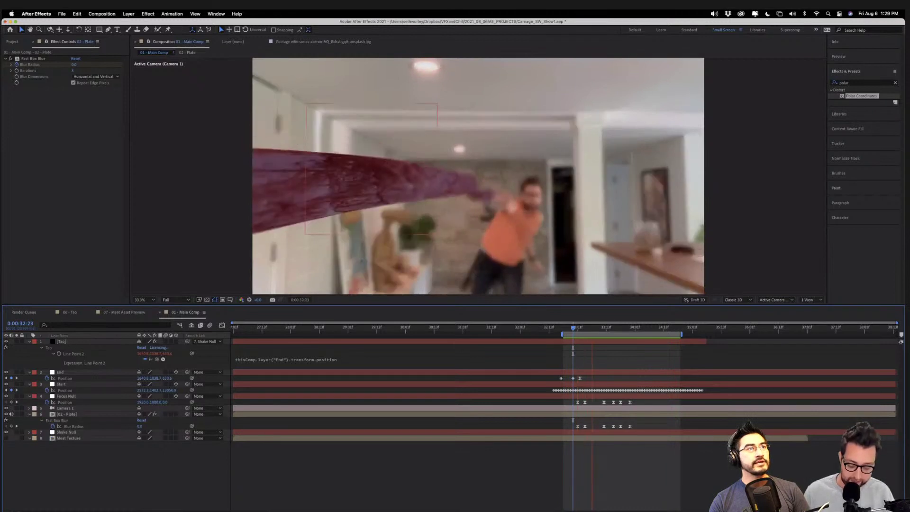
Add an adjustment layer named Shake at the top of the Main Comp.
key("ctrl+alt+y")
key("Return")
type("Shake")
key("Return")
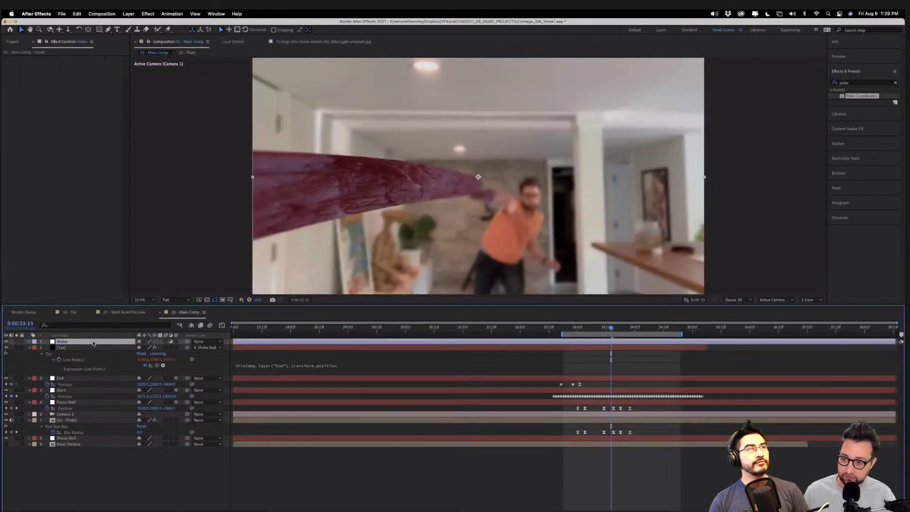
Play back the tentacle shot from 0:00:33:01 and from about 0:00:33:19 to judge where the impact needs shaking.
left_click(578, 328)
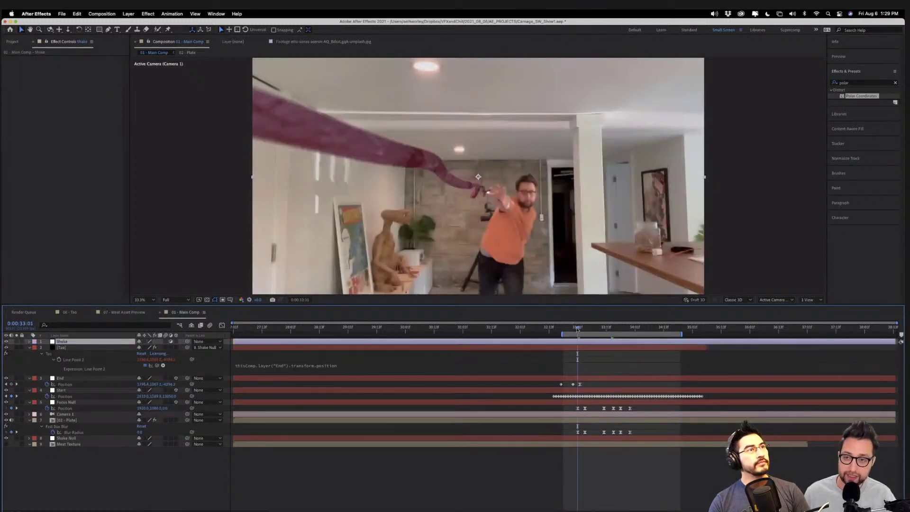
key("space")
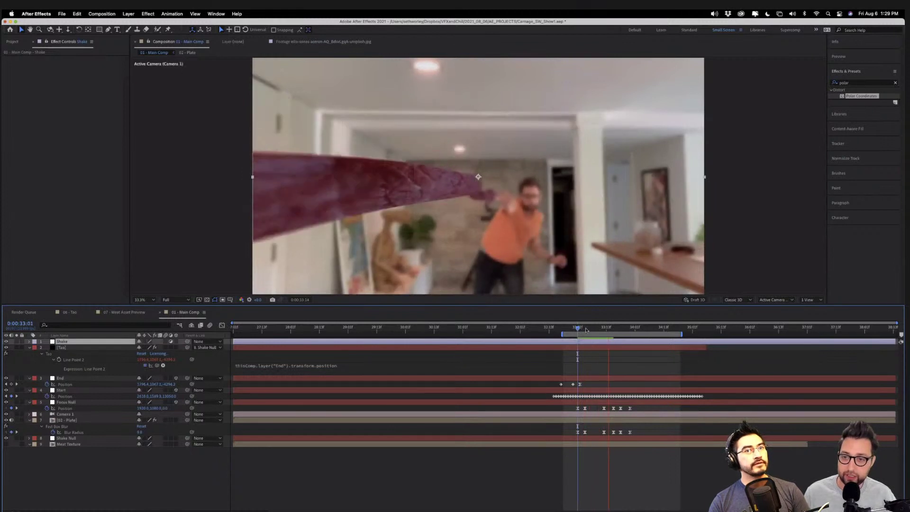
key("space")
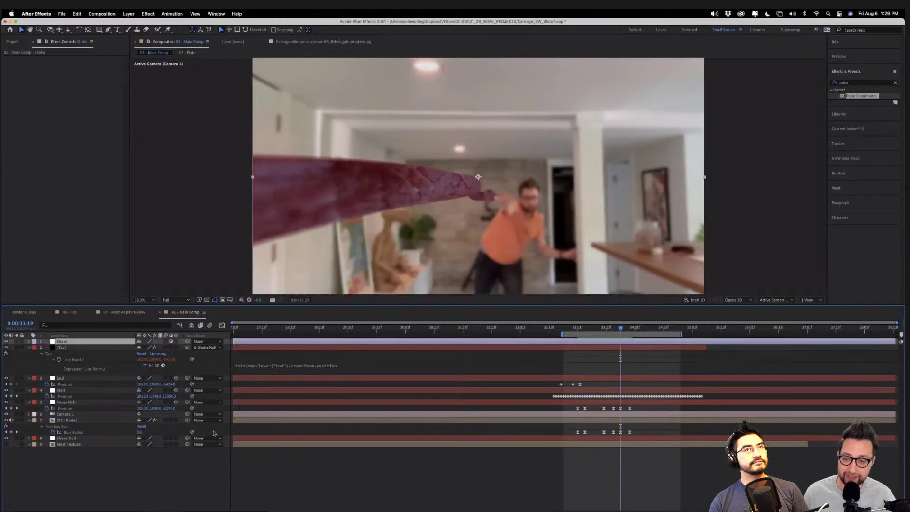
left_click(66, 438)
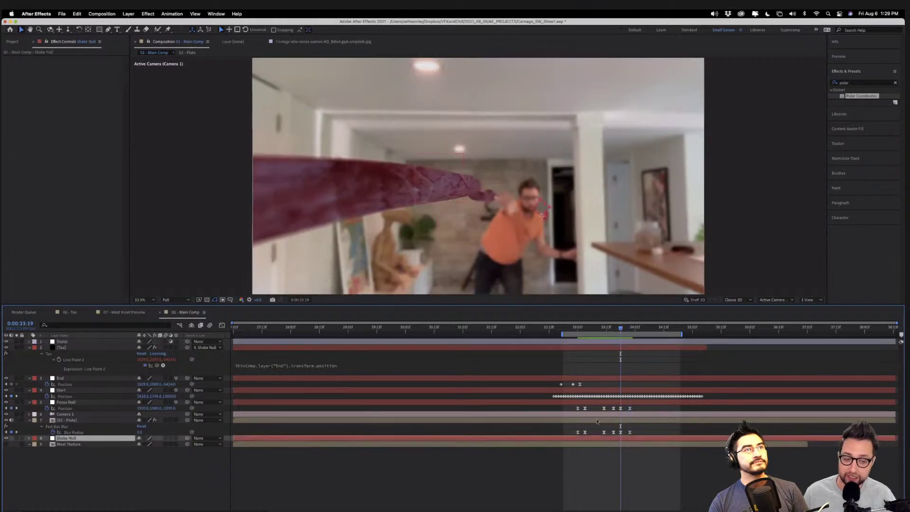
left_click(618, 328)
key("space")
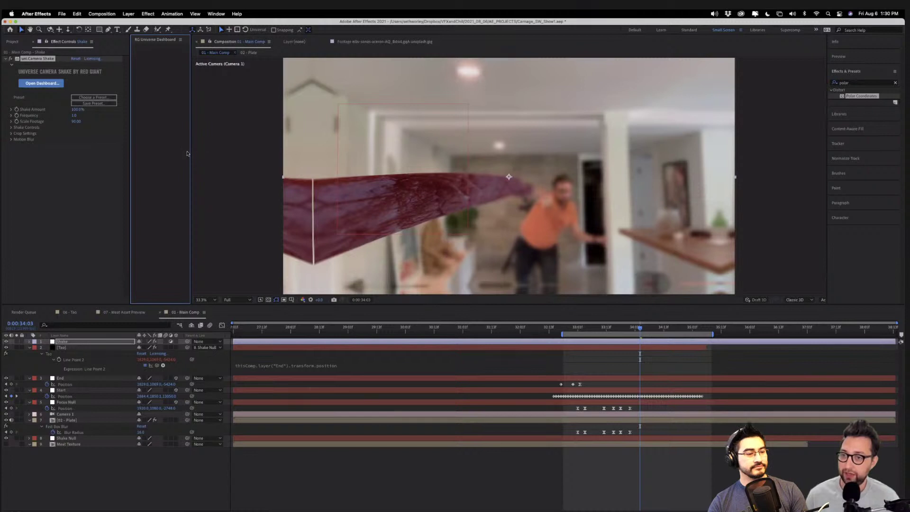
Close the RG Universe Dashboard panel and preview the Camera Shake effect on the tentacle shot.
left_click(181, 40)
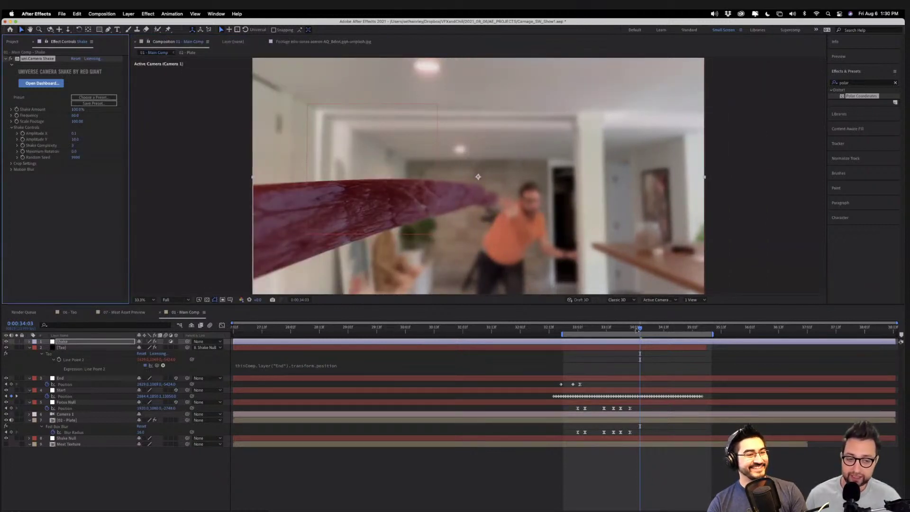
left_click(609, 327)
left_click_drag(622, 330, 614, 331)
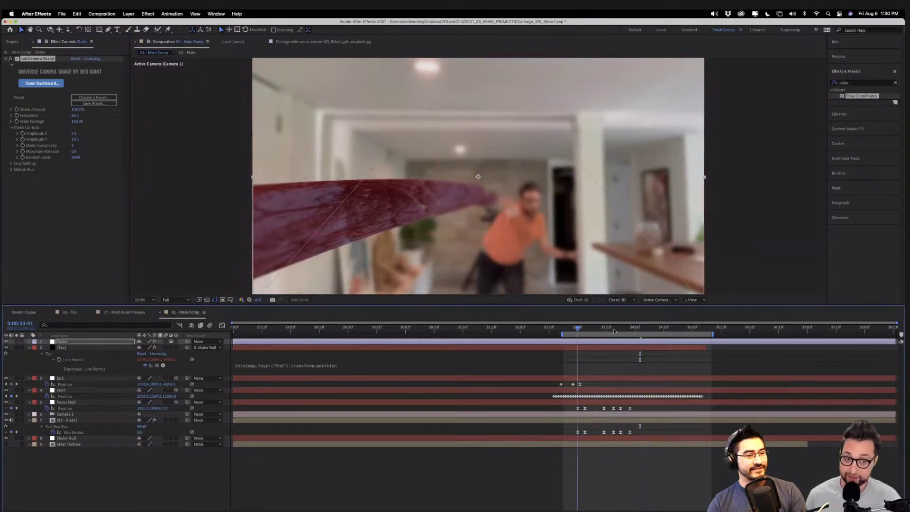
key("space")
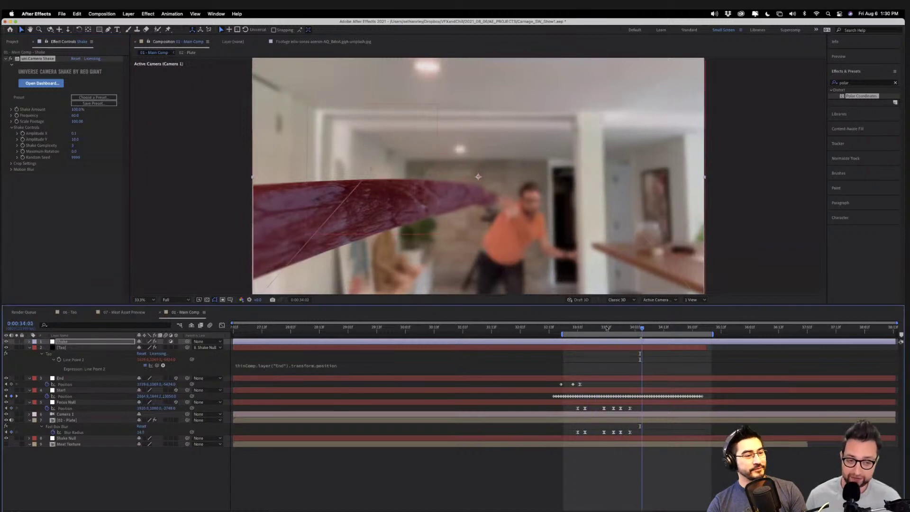
Step through the shot frame by frame to examine when the tentacle first reaches the camera.
mouse_move(608, 328)
left_mouse_down()
mouse_move(632, 328)
mouse_move(614, 328)
left_mouse_up()
key("Page_Up")
key("Page_Up")
key("Page_Up")
key("Page_Up")
key("Page_Up")
key("Page_Up")
key("Page_Up")
key("Page_Up")
key("Page_Up")
key("Page_Up")
key("Page_Up")
key("Page_Up")
key("Page_Up")
key("Page_Up")
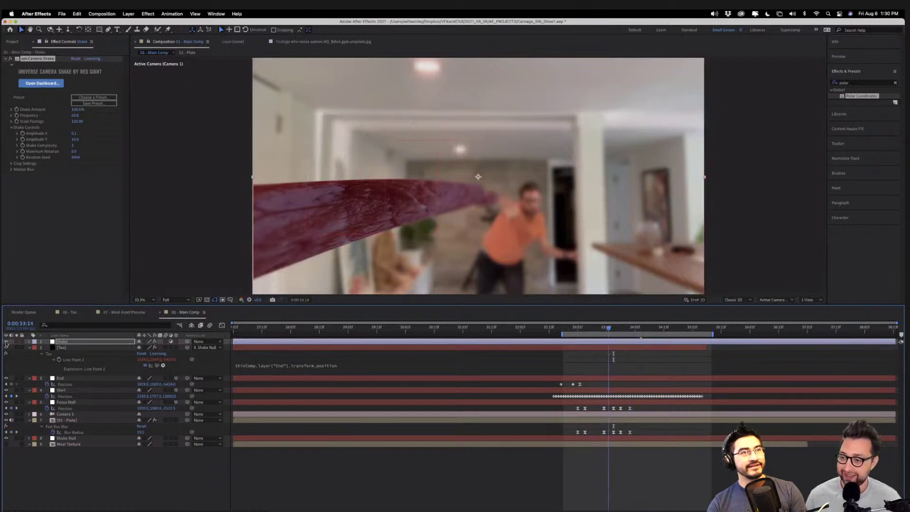
key("Page_Up")
key("Page_Up")
key("Page_Up")
key("Page_Up")
key("Page_Up")
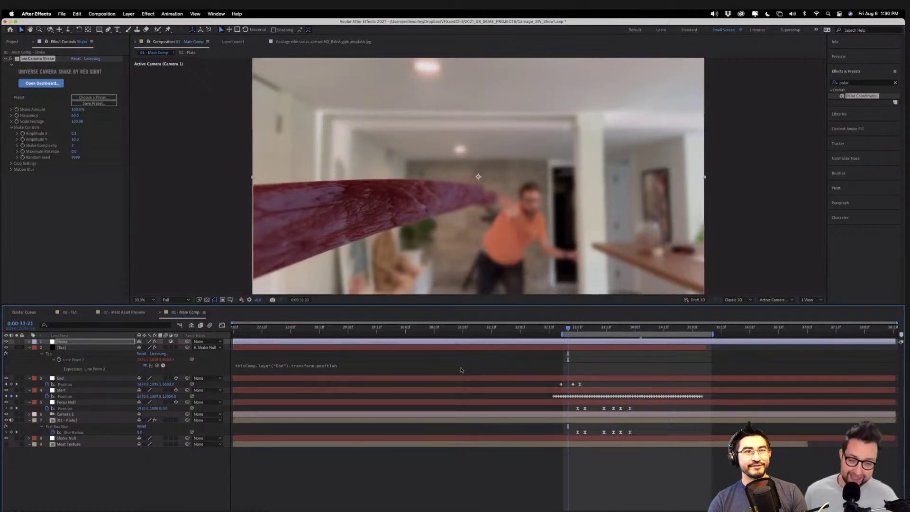
key("Page_Down")
key("Page_Down")
key("Page_Down")
key("Page_Down")
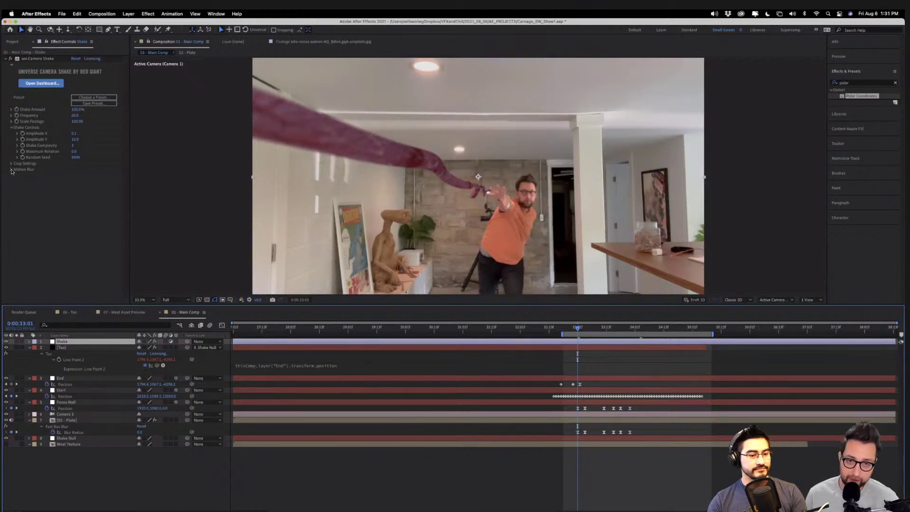
Set the Camera Shake effect's Shake Amount to 0% at 0:00:33:00.
key("Page_Up")
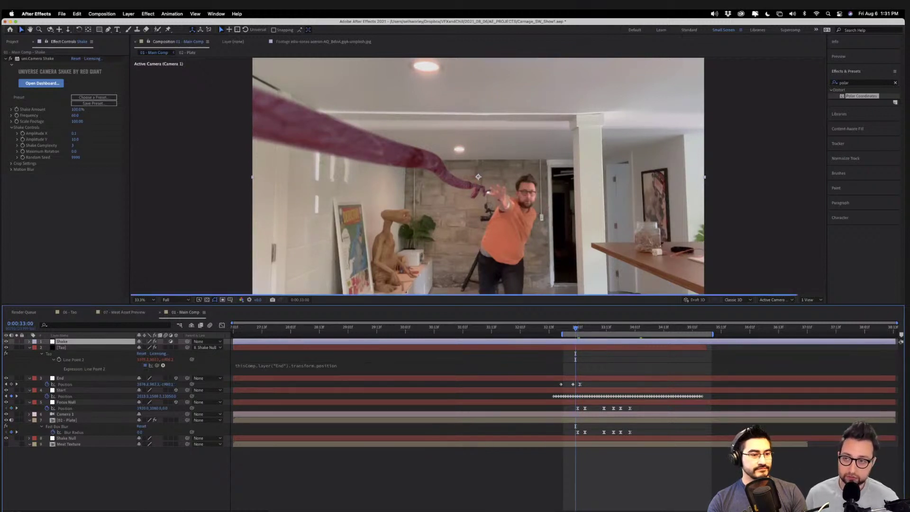
left_click(44, 205)
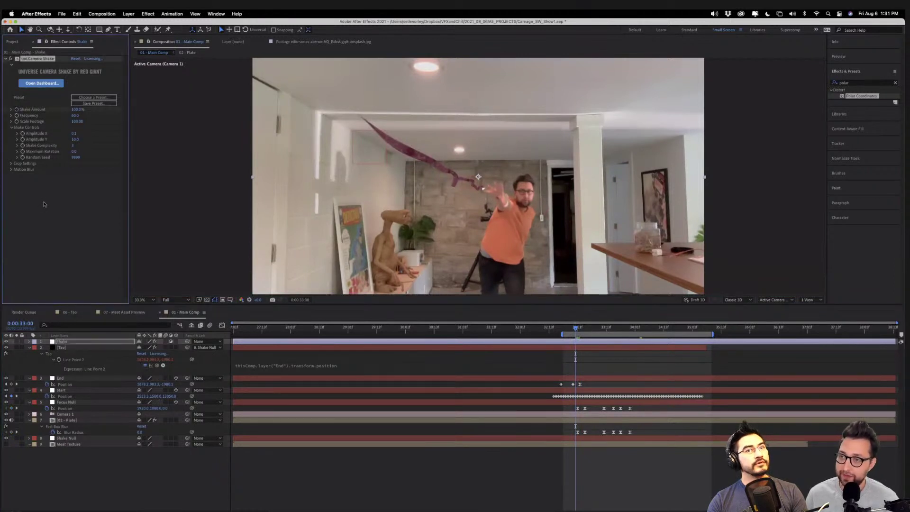
left_click(77, 109)
type("0")
key("Return")
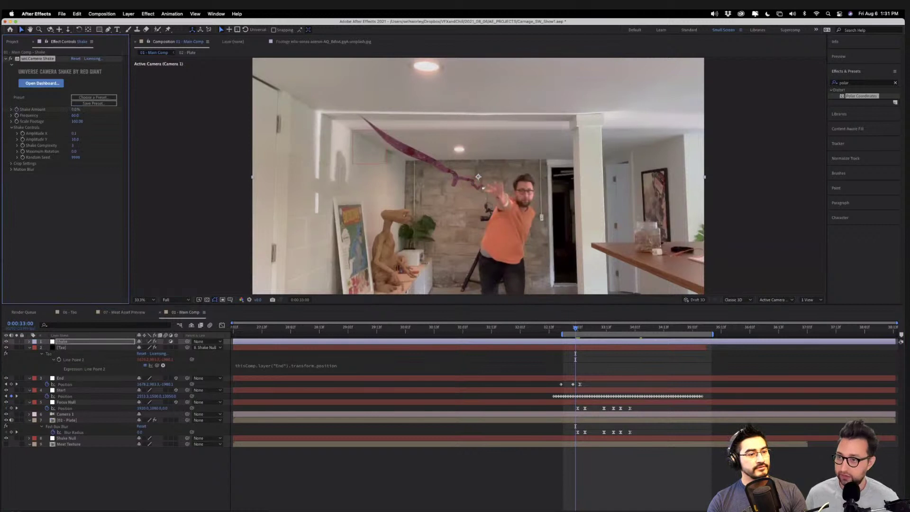
Expand the Camera Shake effect's Motion Blur settings and set the motion blur option to Medium.
left_click(12, 169)
left_click(94, 176)
left_click(92, 198)
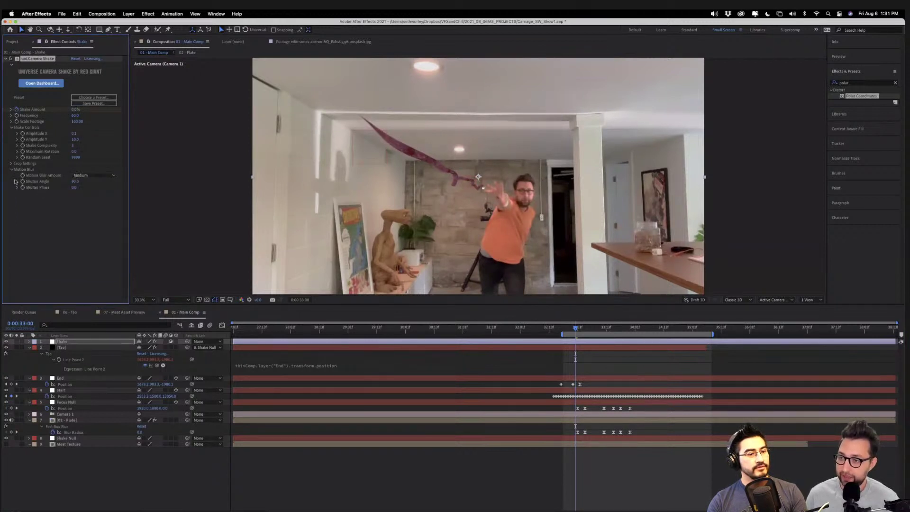